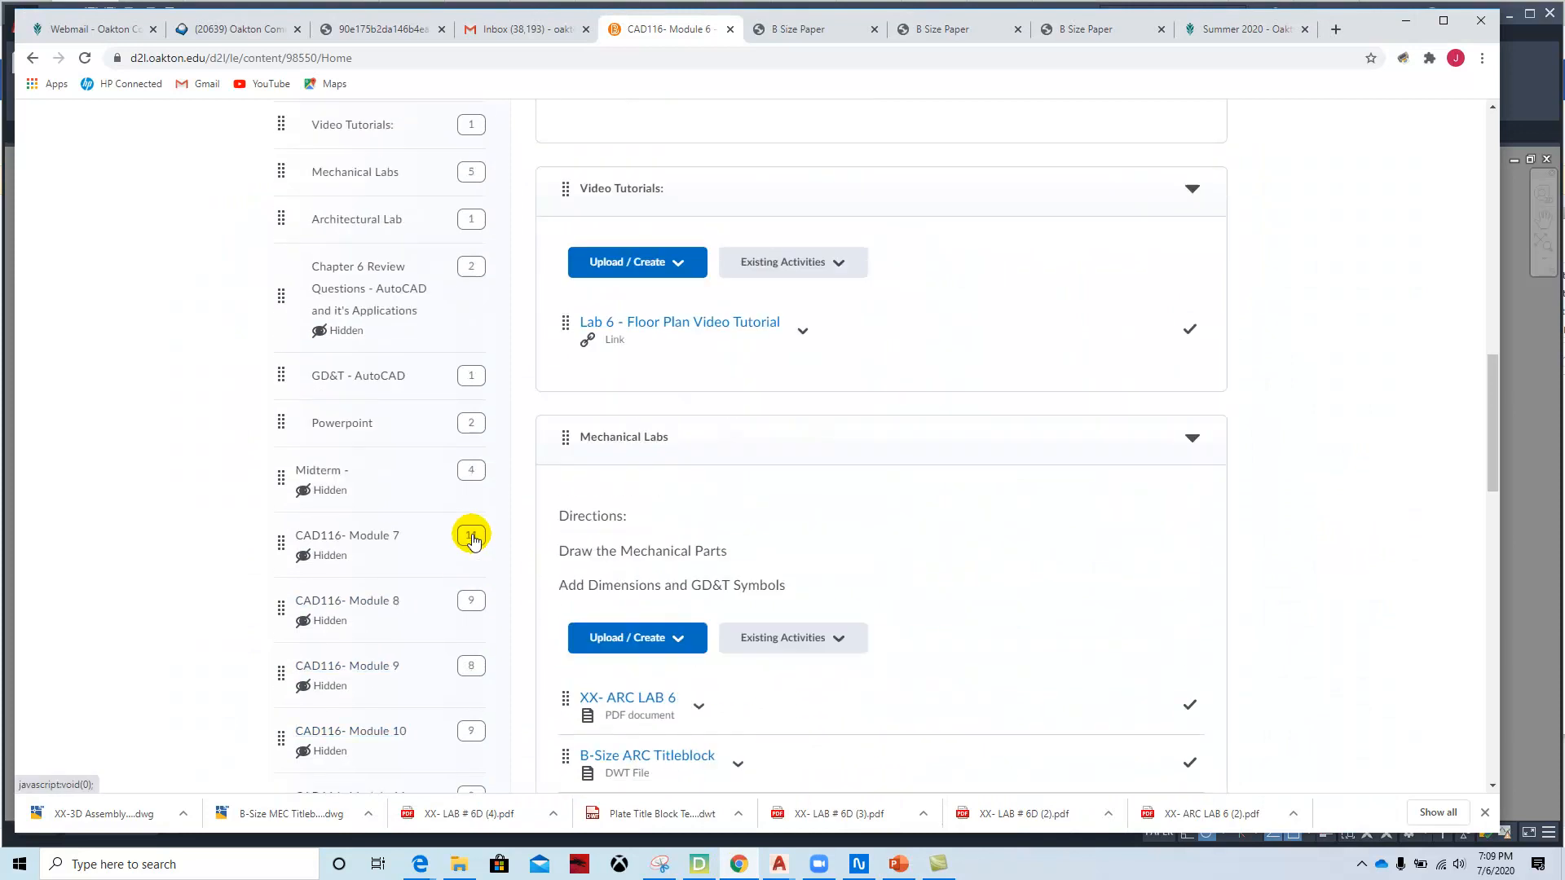
- Download the XX-3D Assembly Geometry DWG file from the Mechanical Labs section of CAD116- Module 6 and open it in AutoCAD
scroll(477, 541, "up", 5)
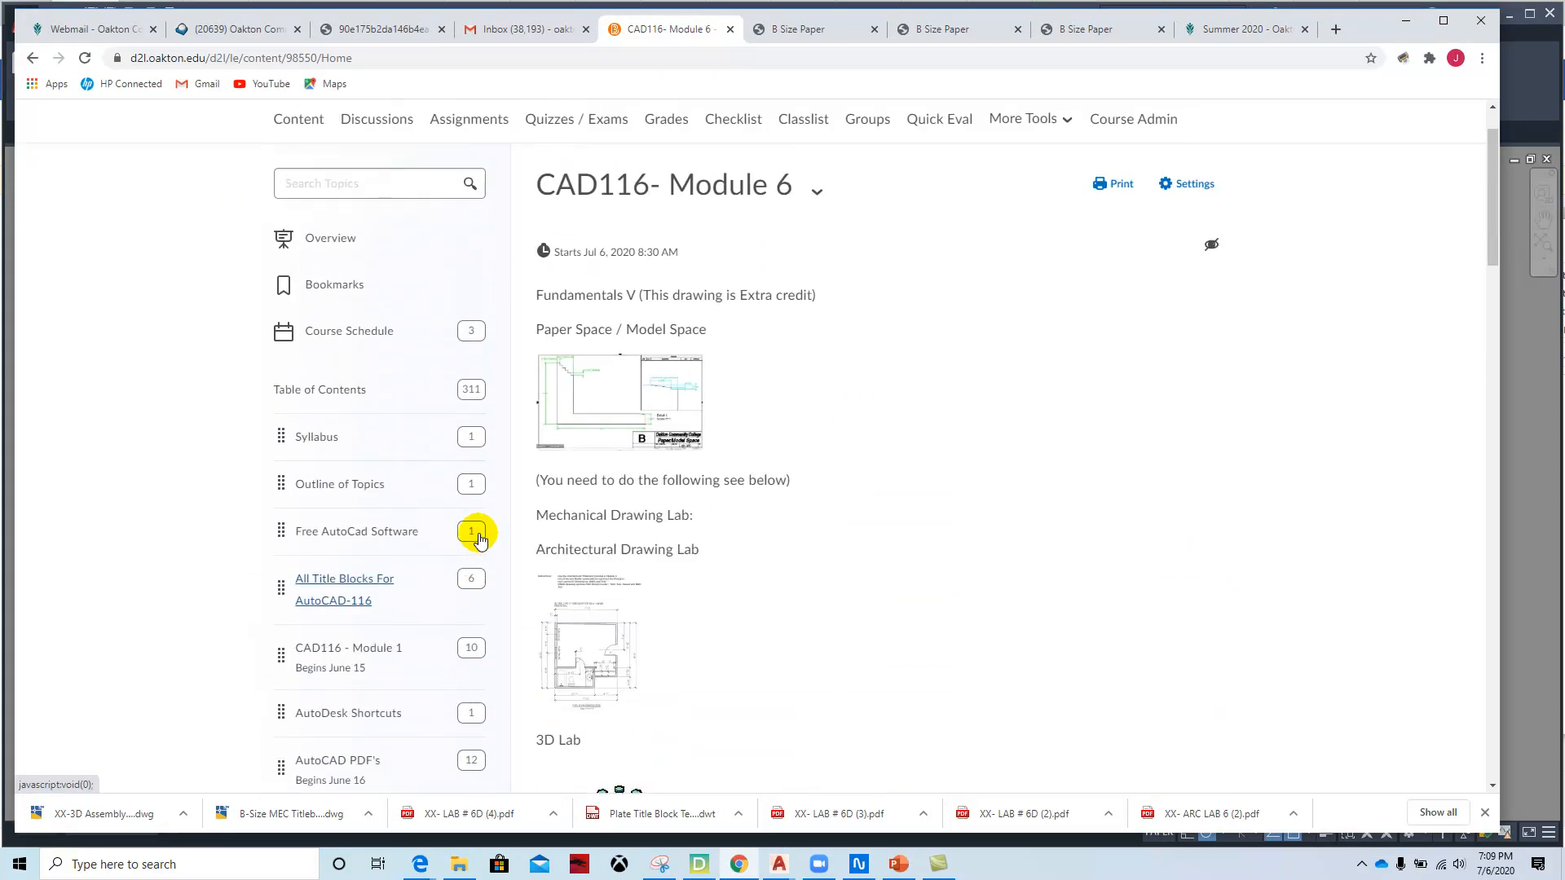
scroll(681, 584, "down", 10)
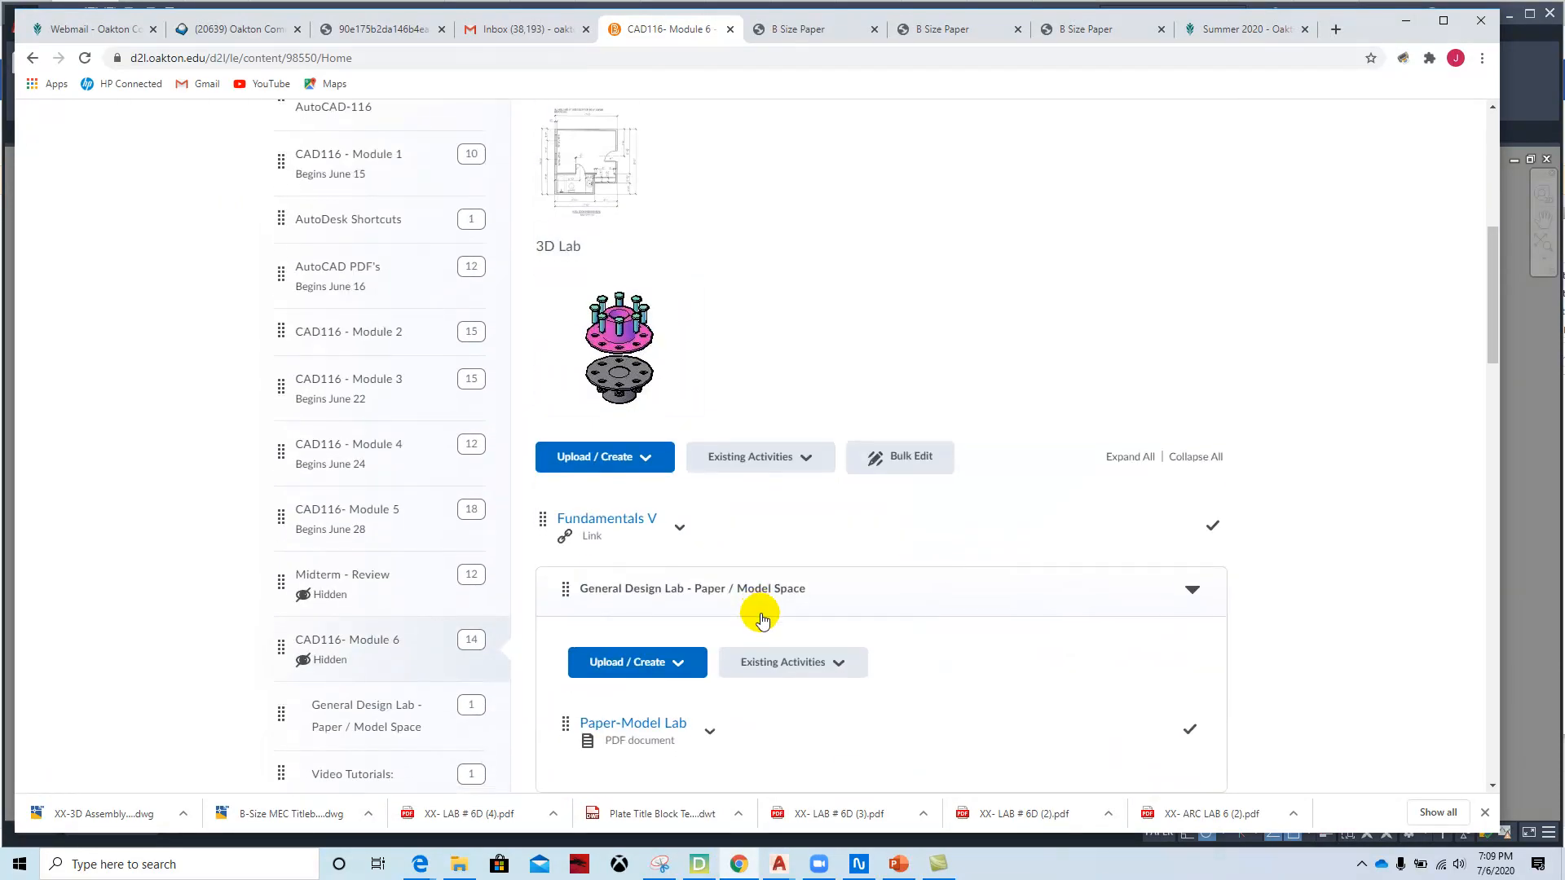
scroll(754, 627, "down", 6)
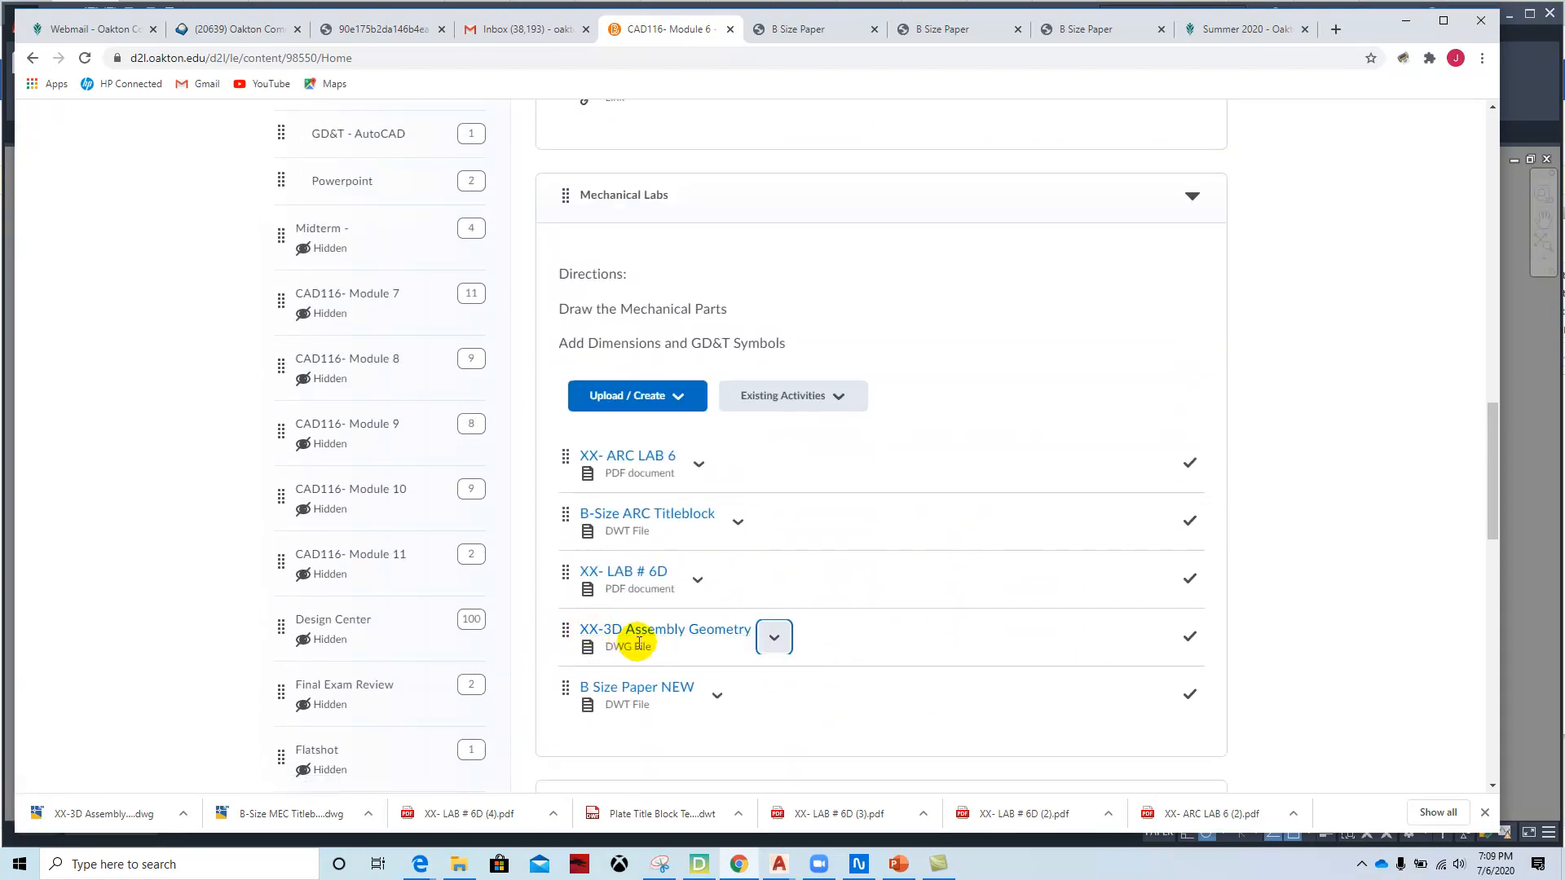
left_click(764, 643)
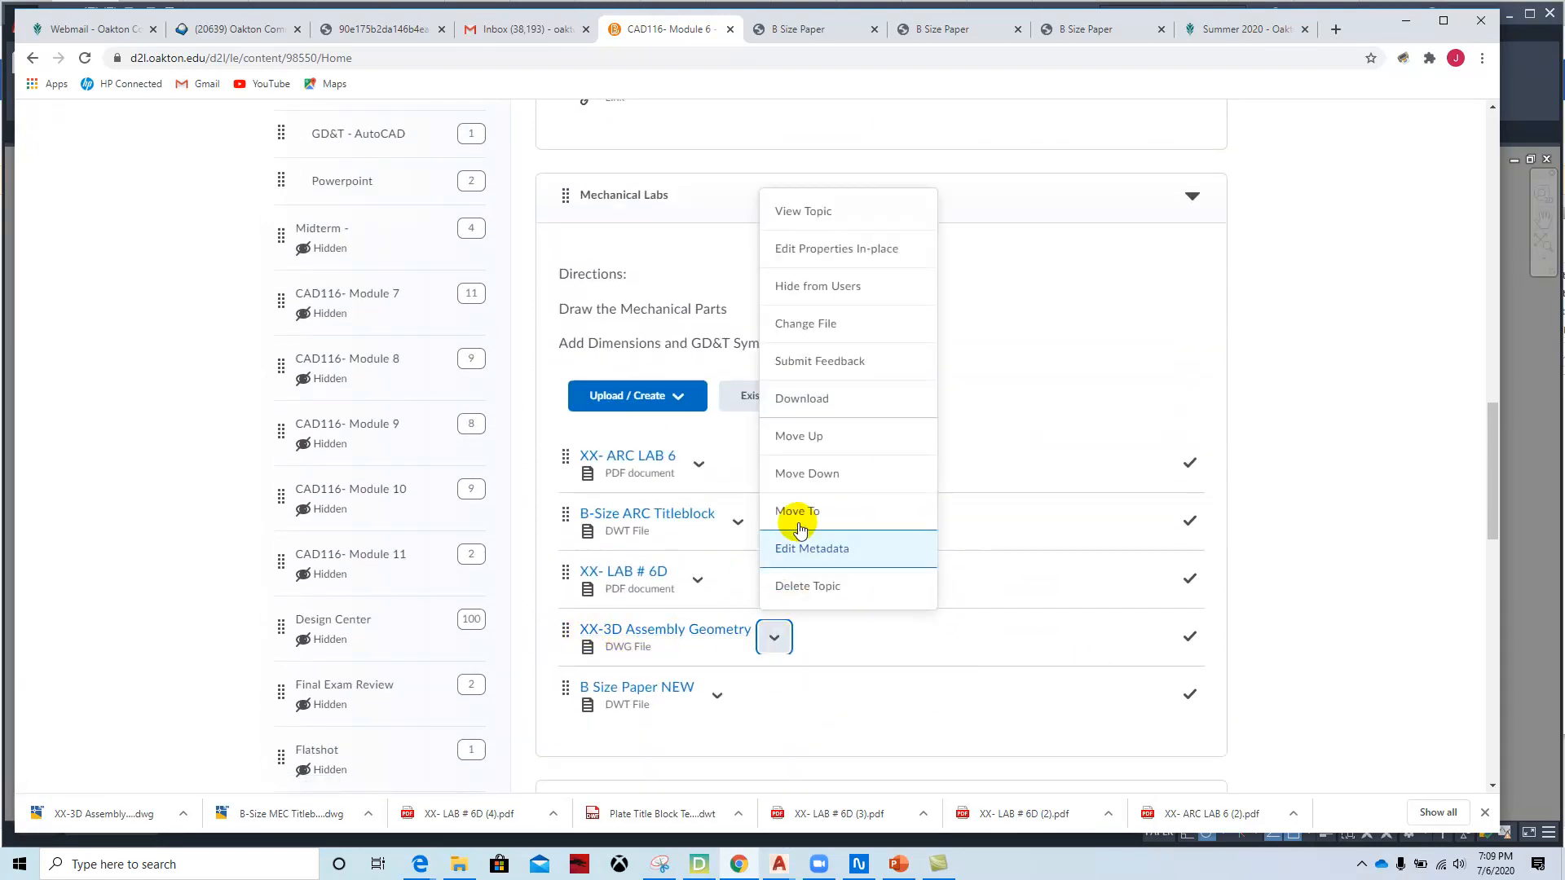
left_click(809, 401)
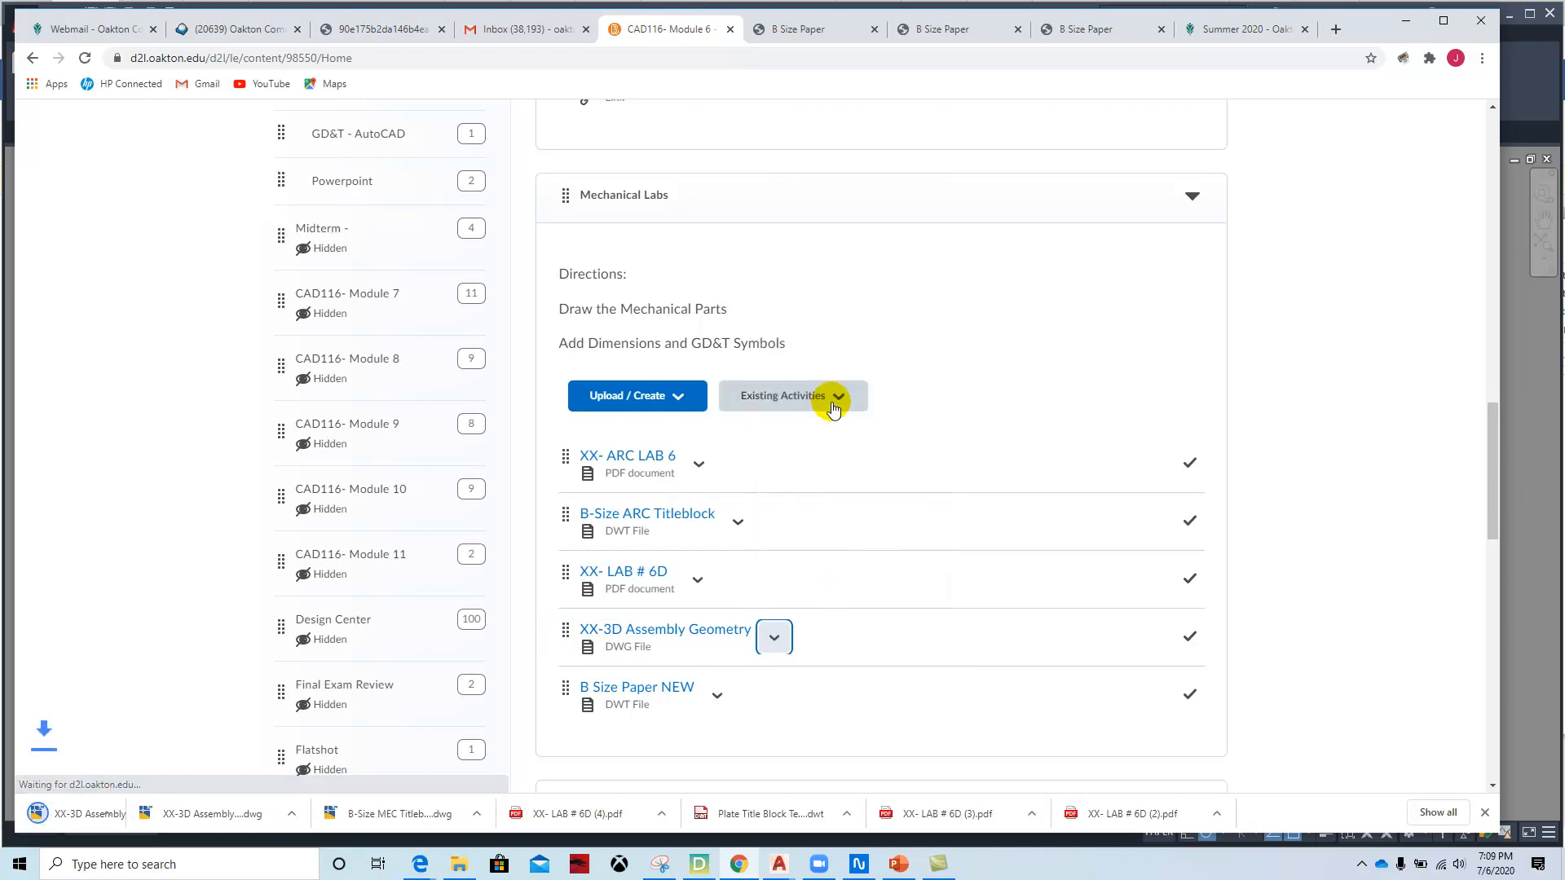
left_click(183, 813)
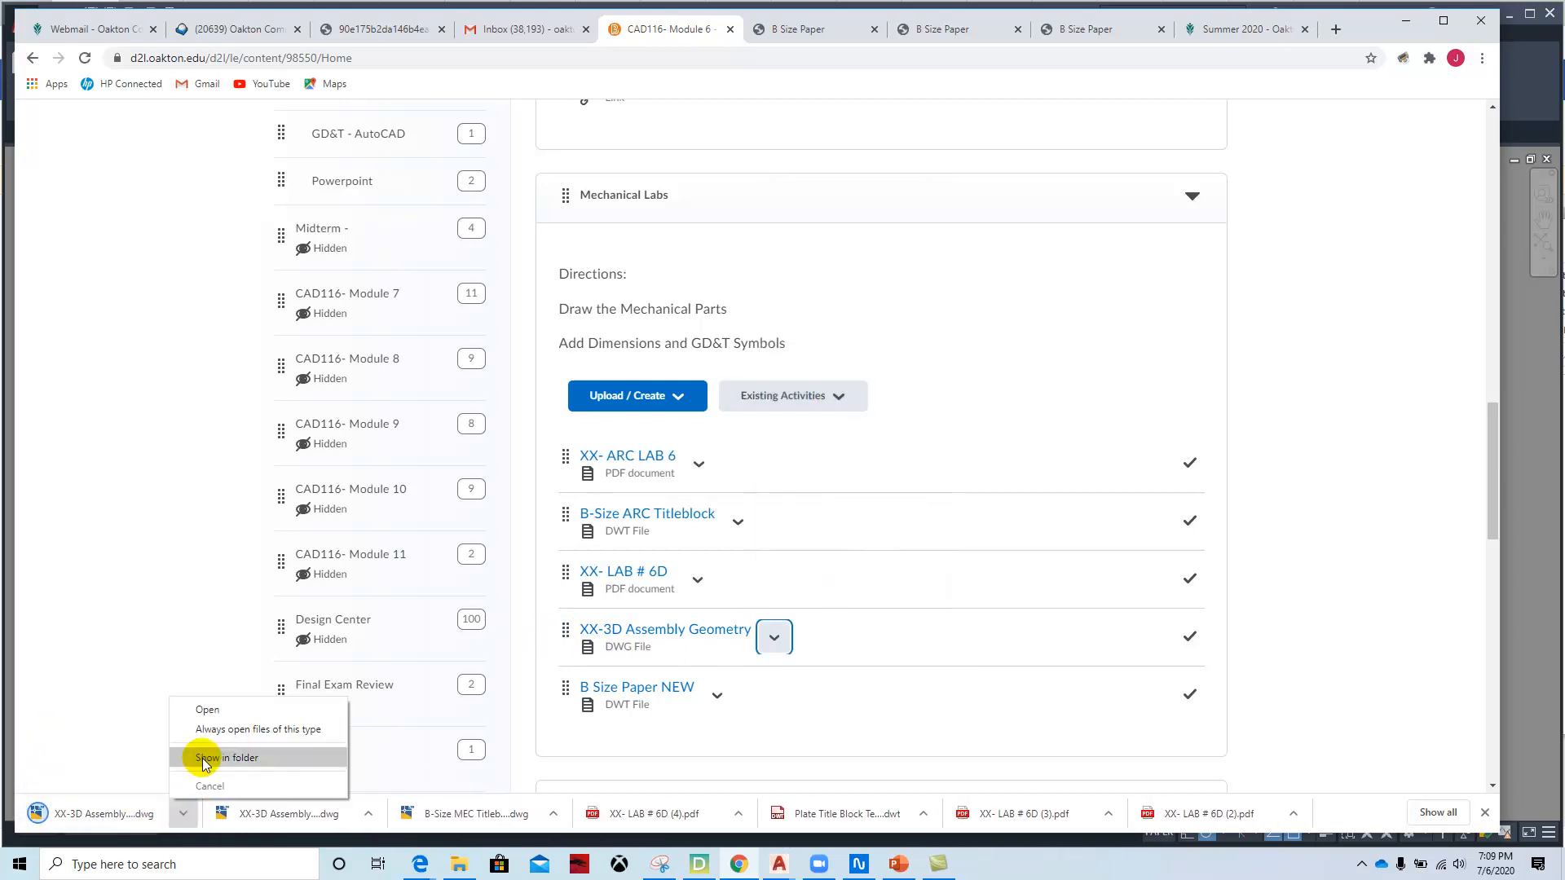
left_click(209, 722)
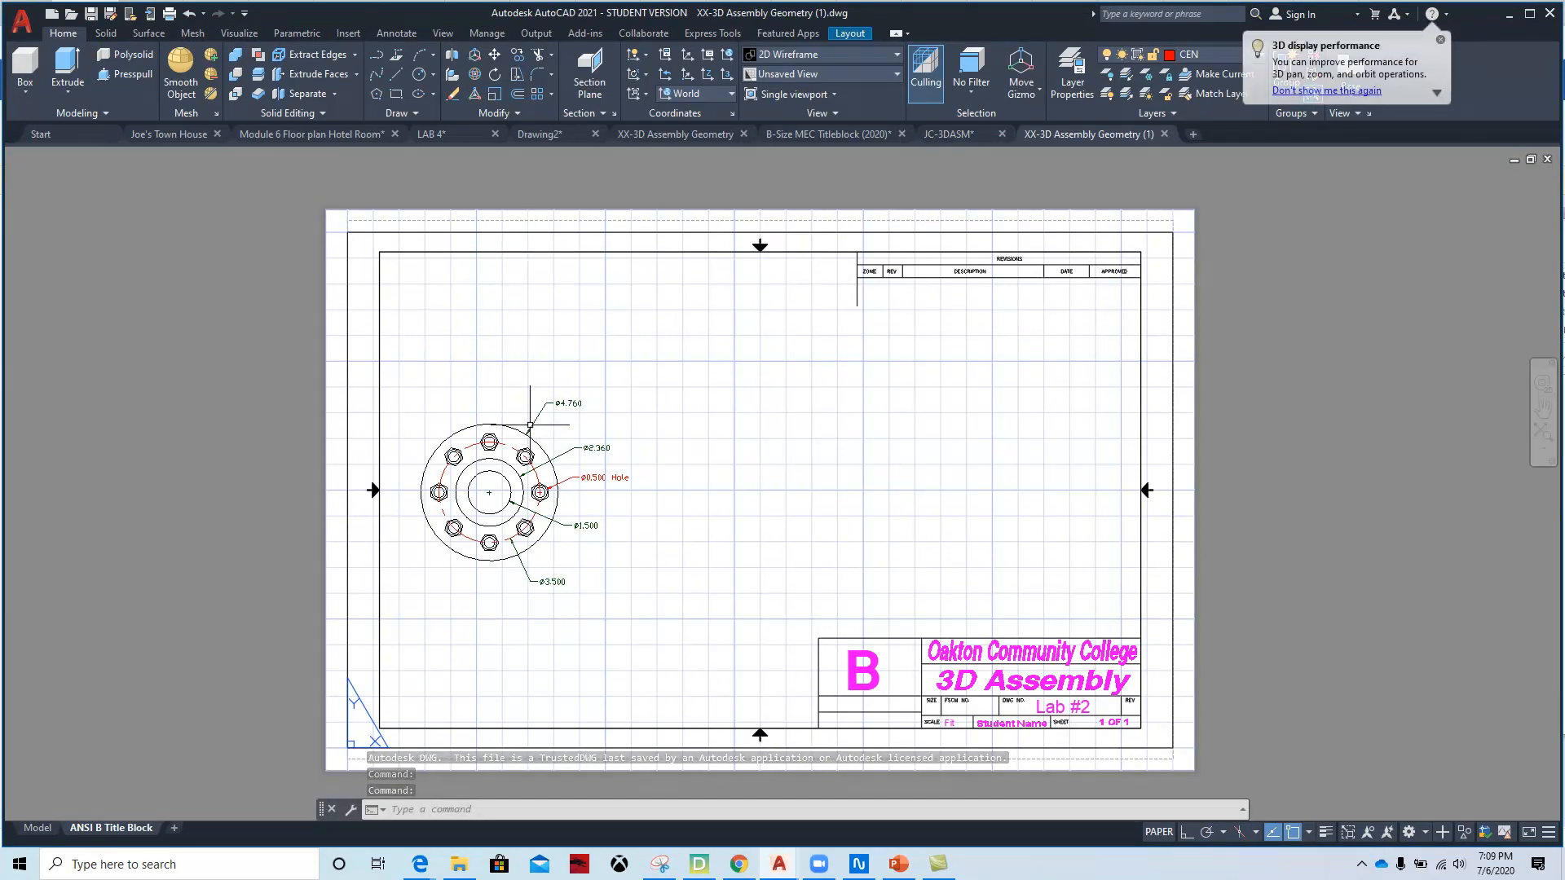
- Examine the flange geometry sheet and the exploded flange assembly in JC-3DASM, in both model space and its title block layout
scroll(455, 483, "up", 4)
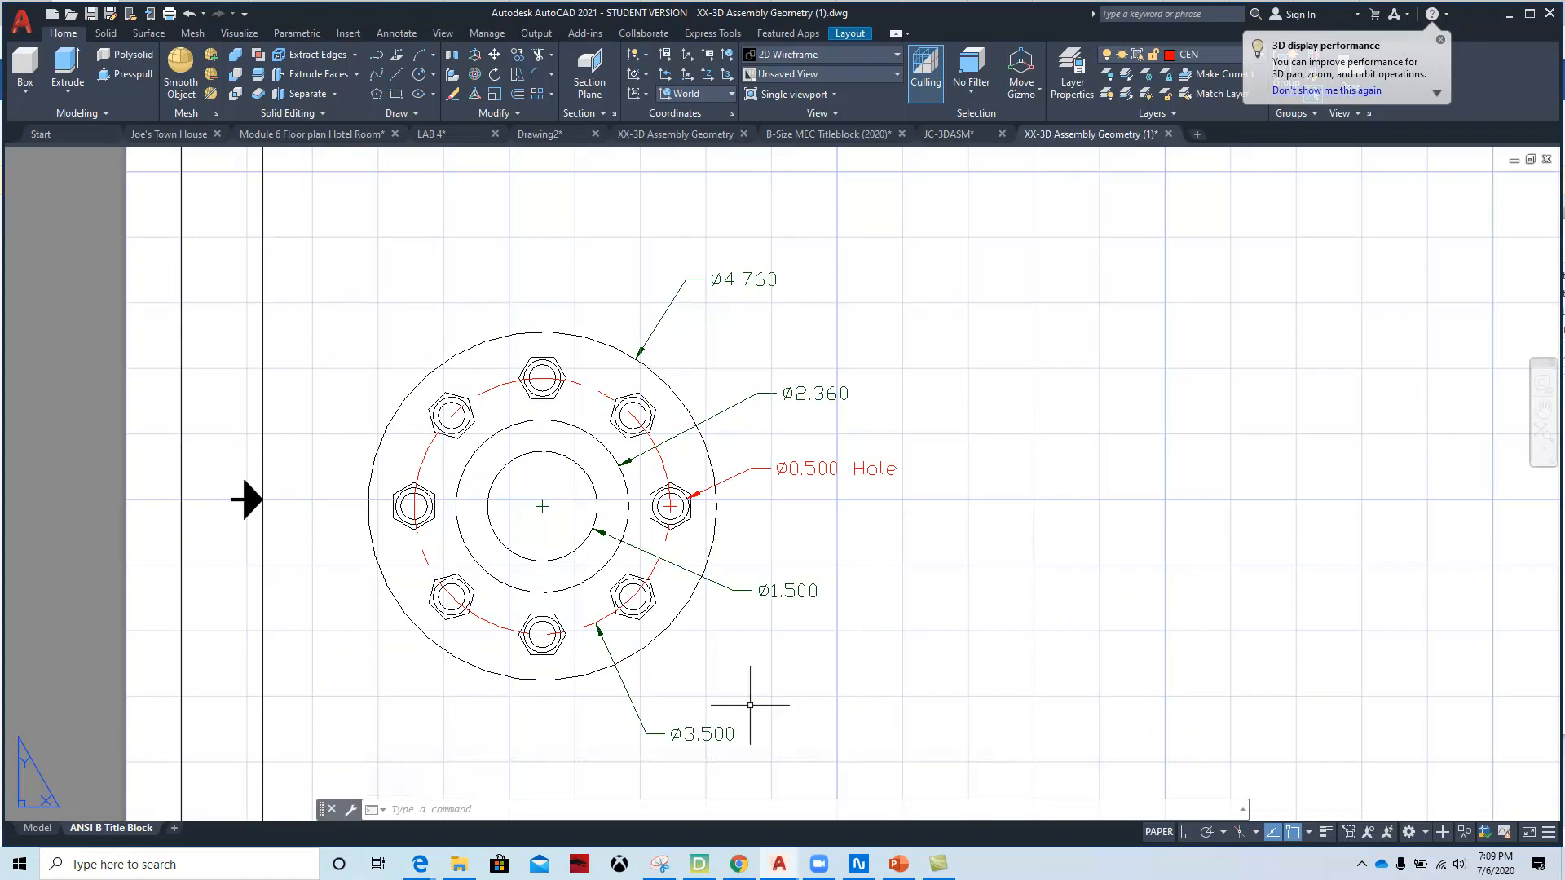
scroll(656, 494, "down", 4)
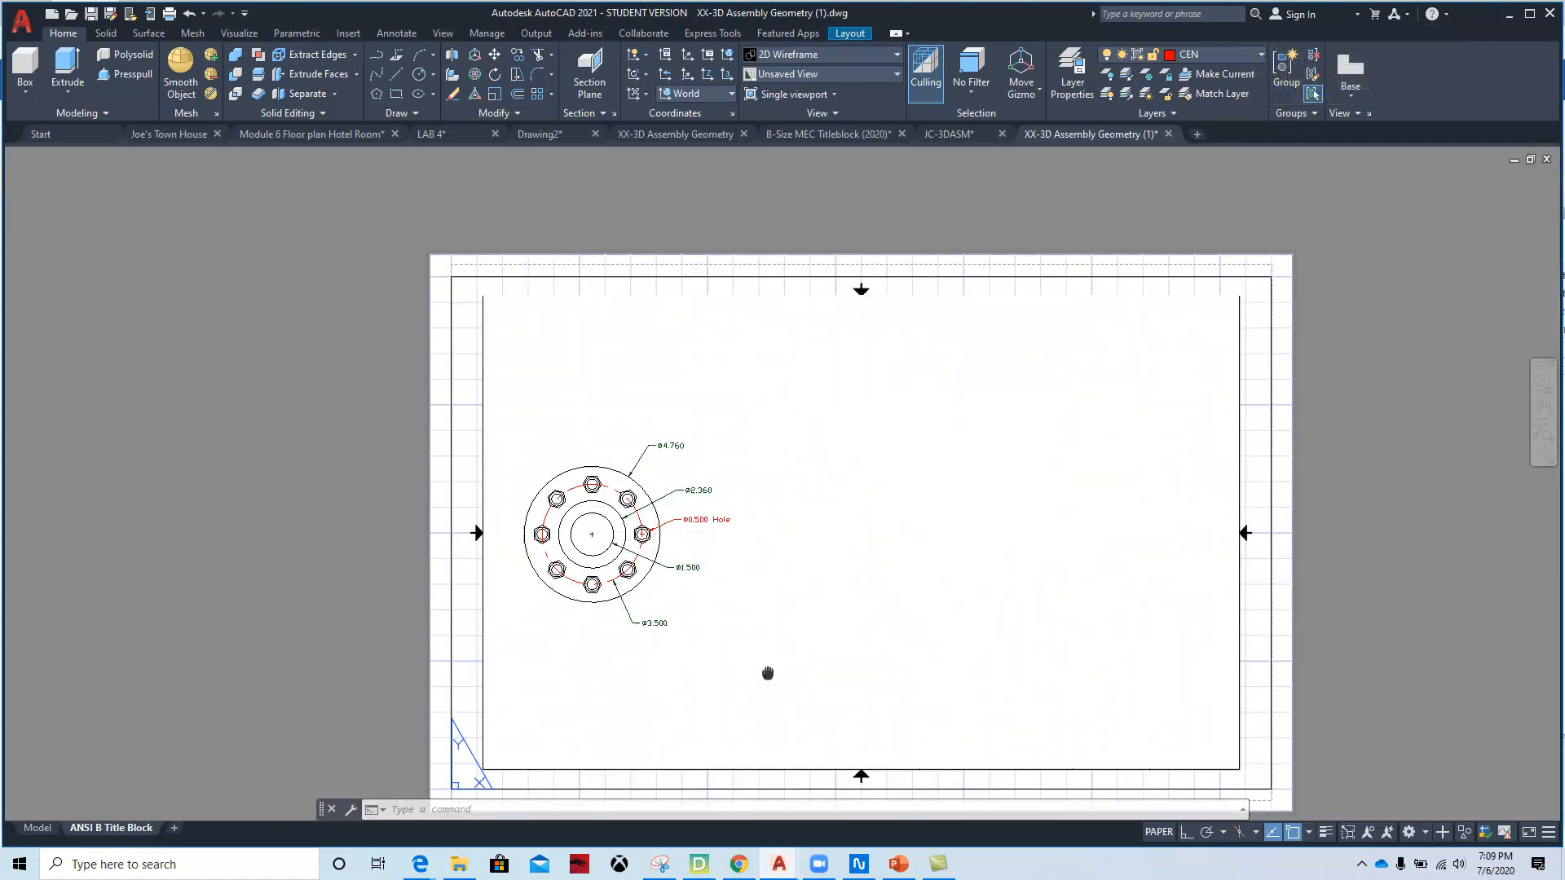
mouse_move(779, 863)
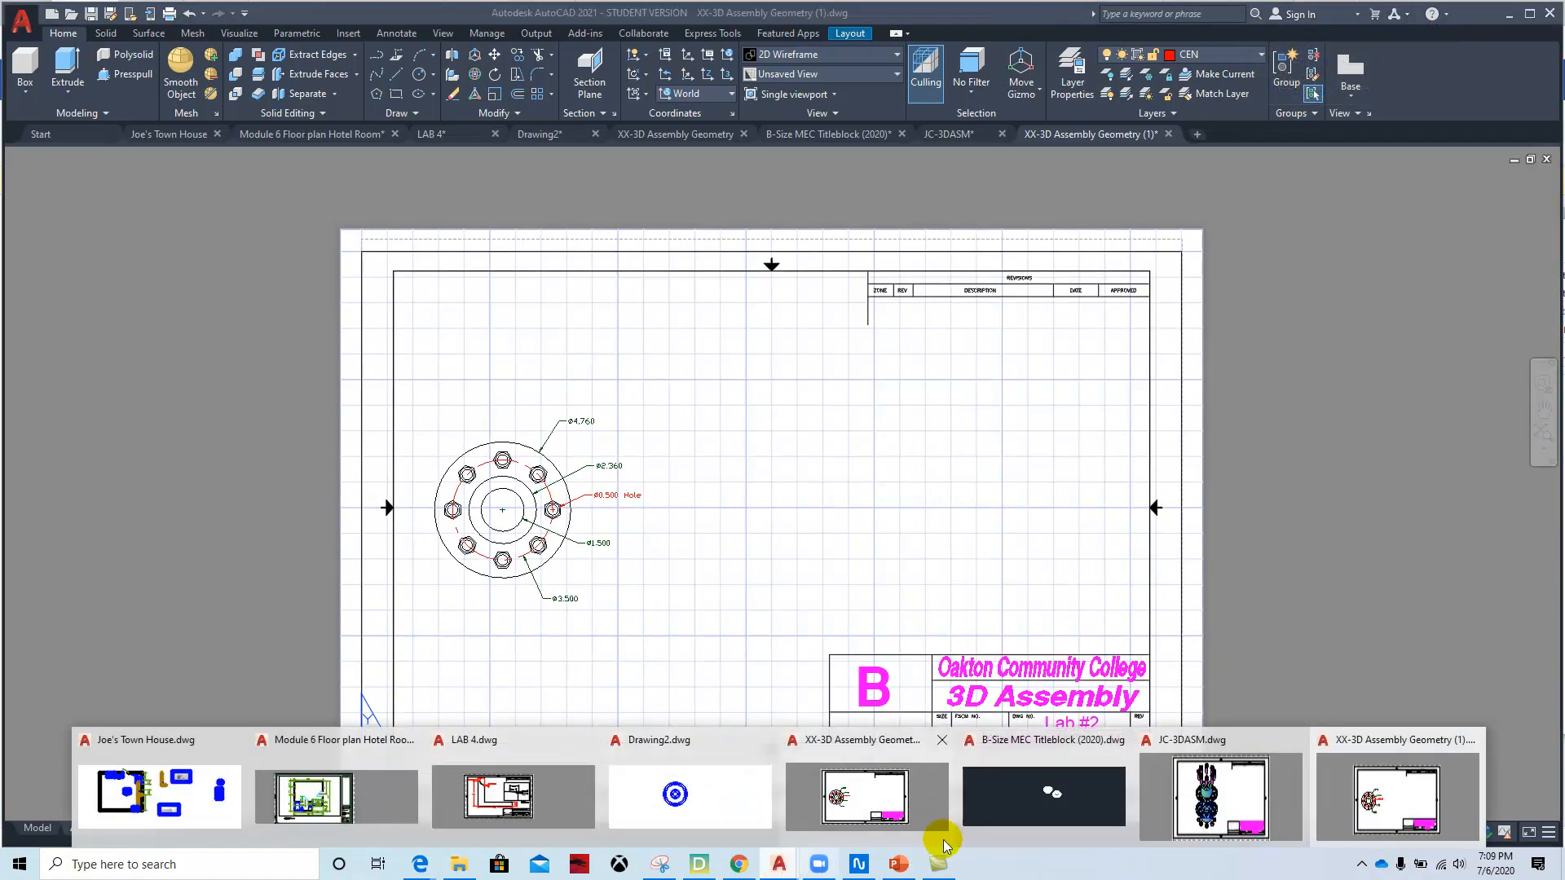
left_click(1217, 800)
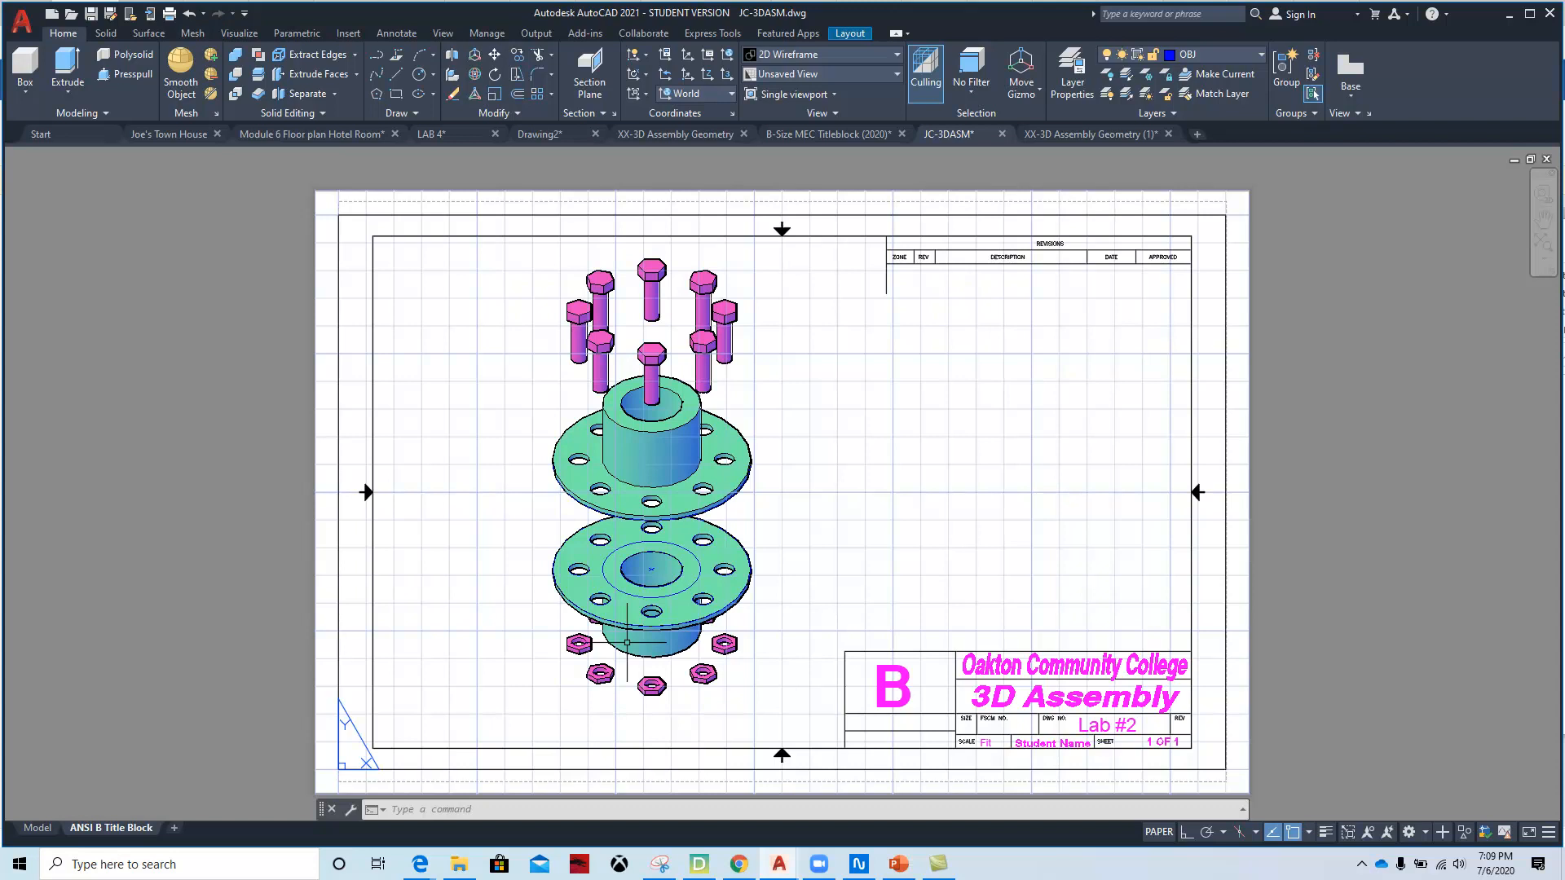
left_click(34, 828)
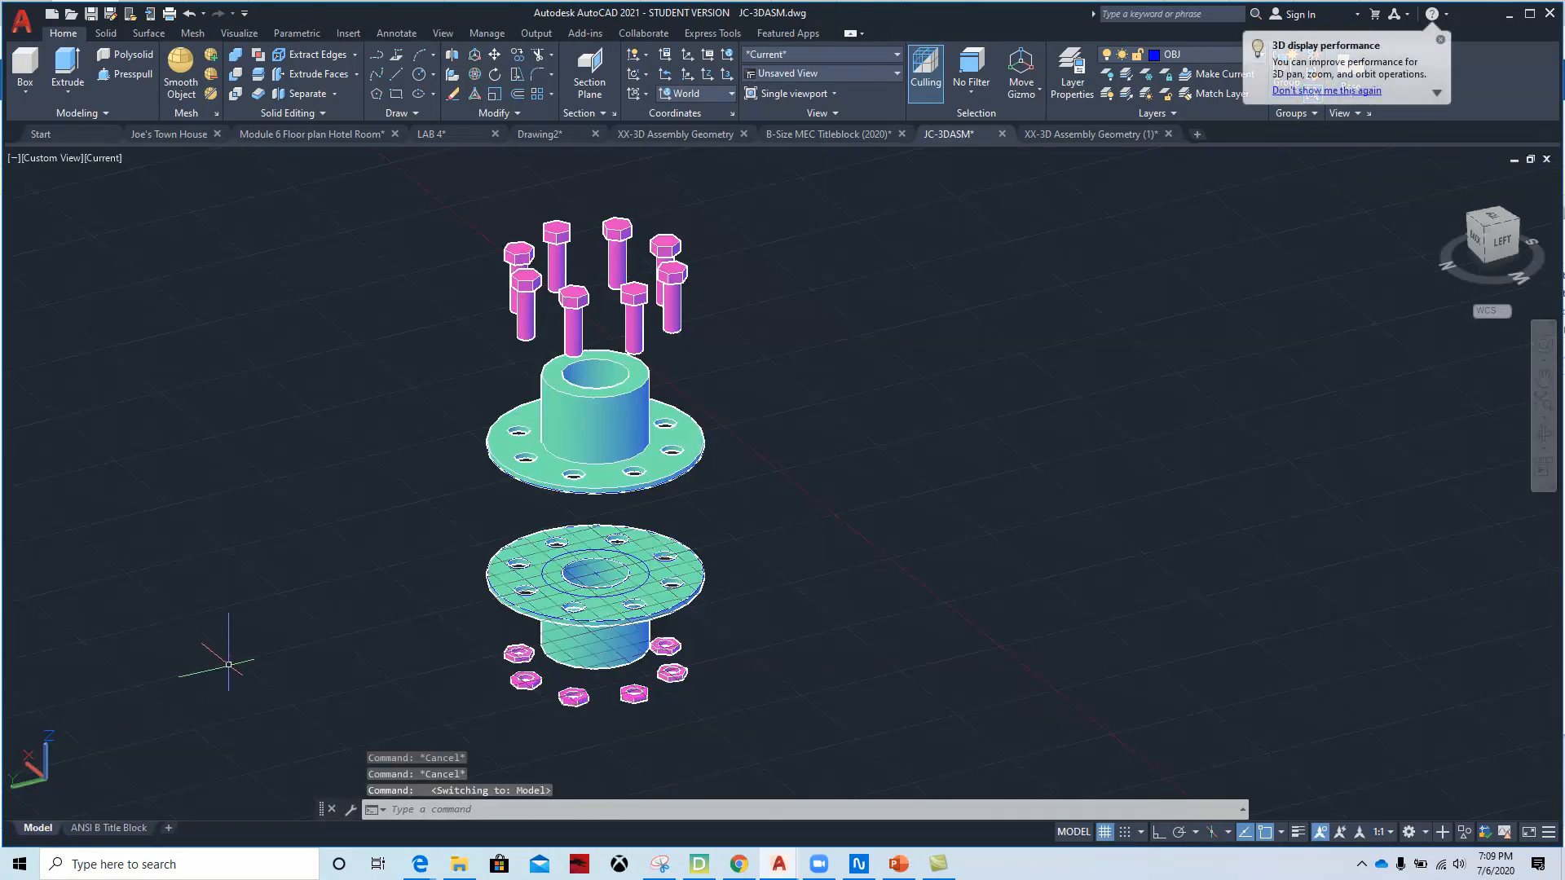
left_click(116, 828)
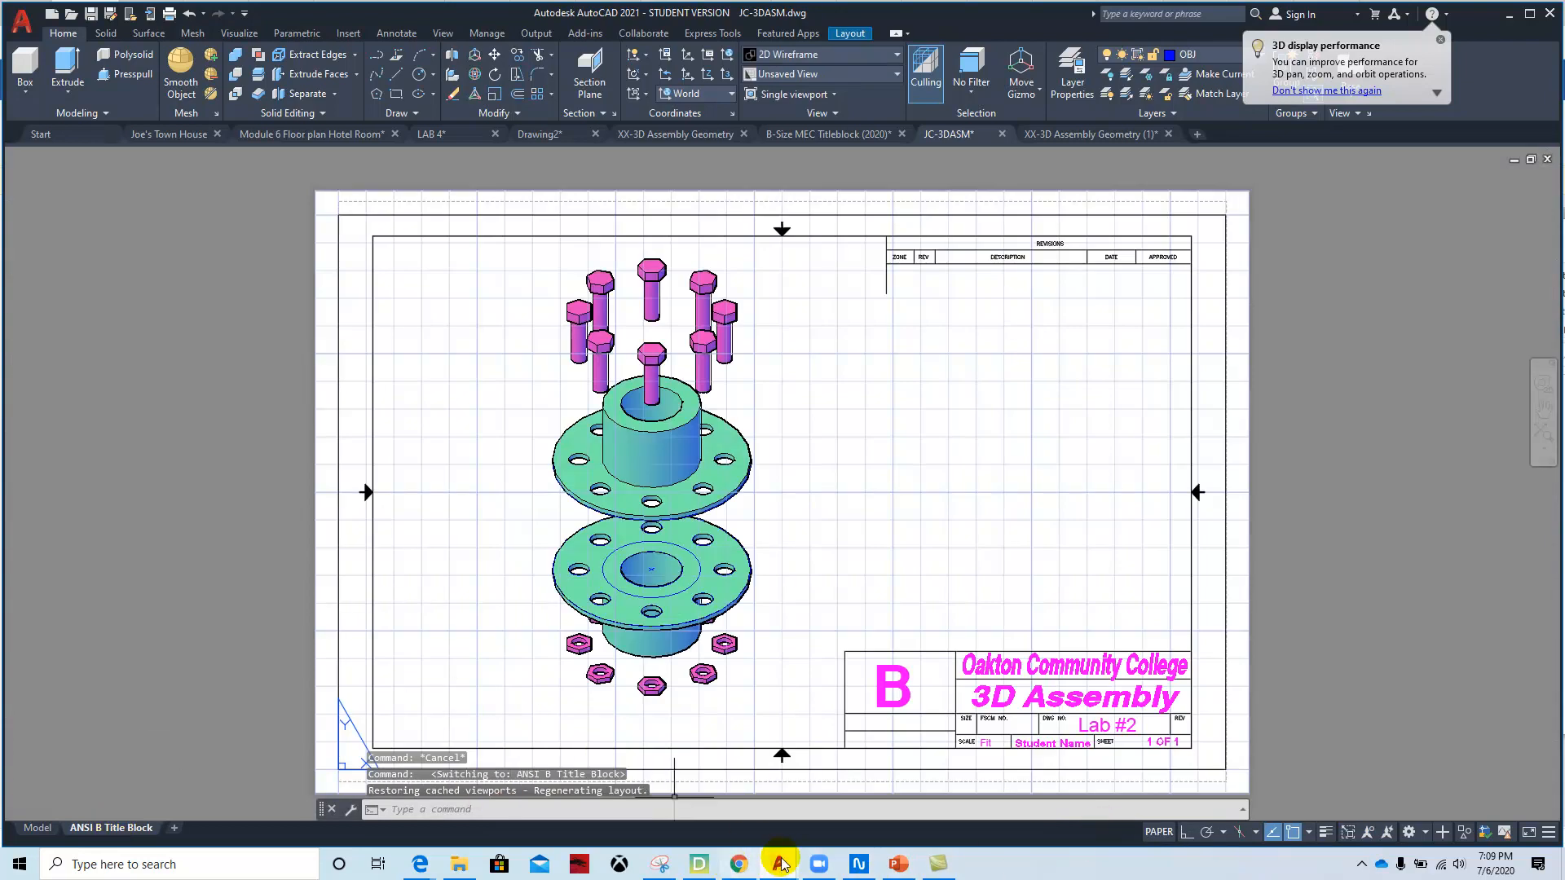
- Return to the XX-3D Assembly Geometry (1) drawing and show its dimensioned flange in model space
mouse_move(782, 866)
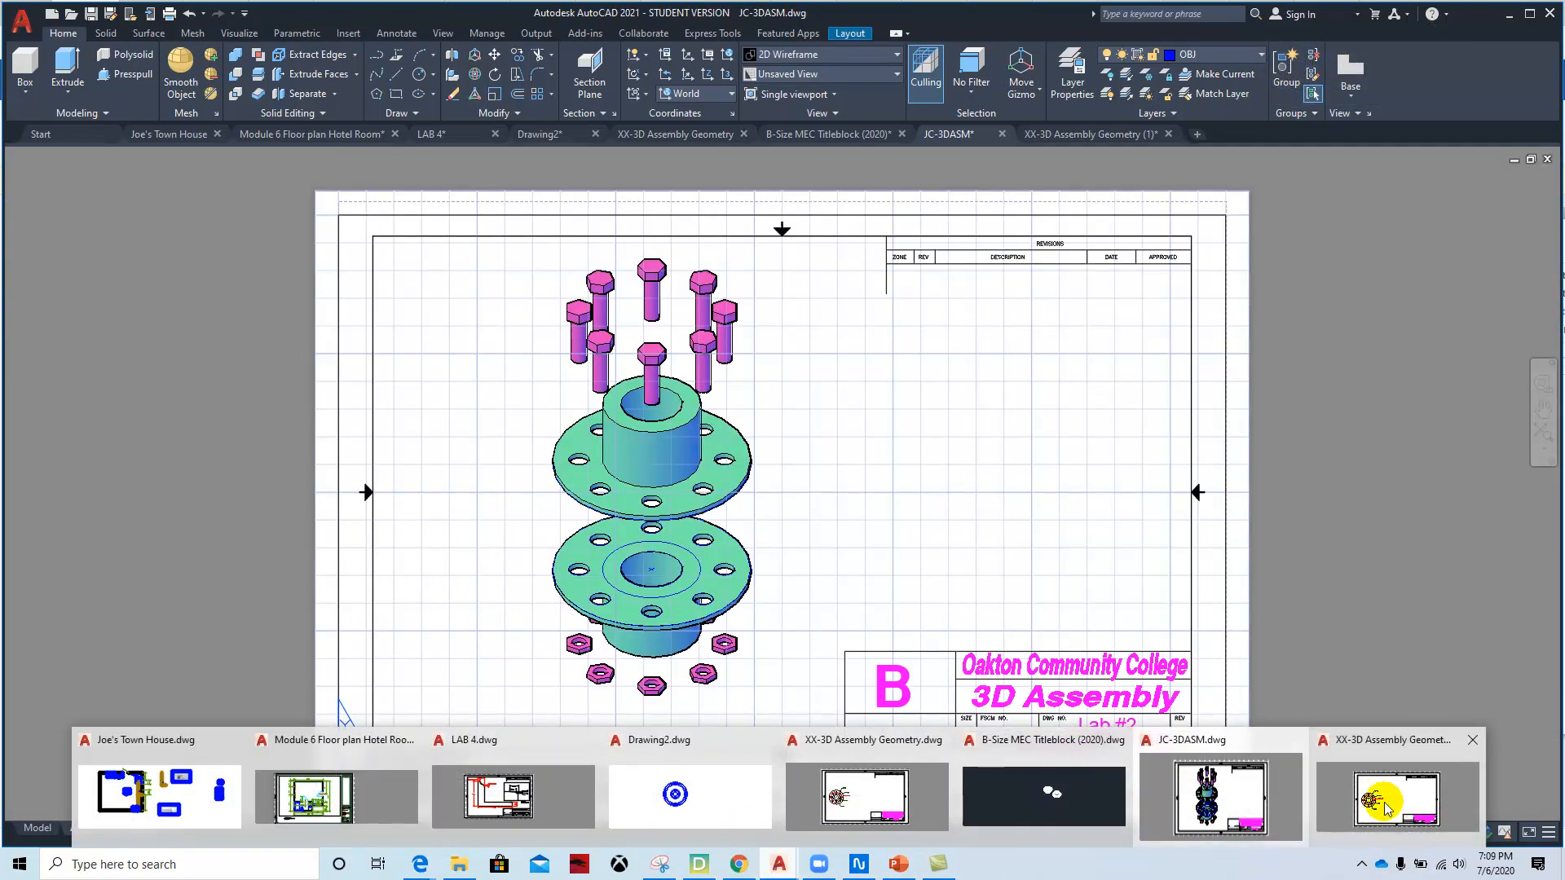
left_click(1396, 799)
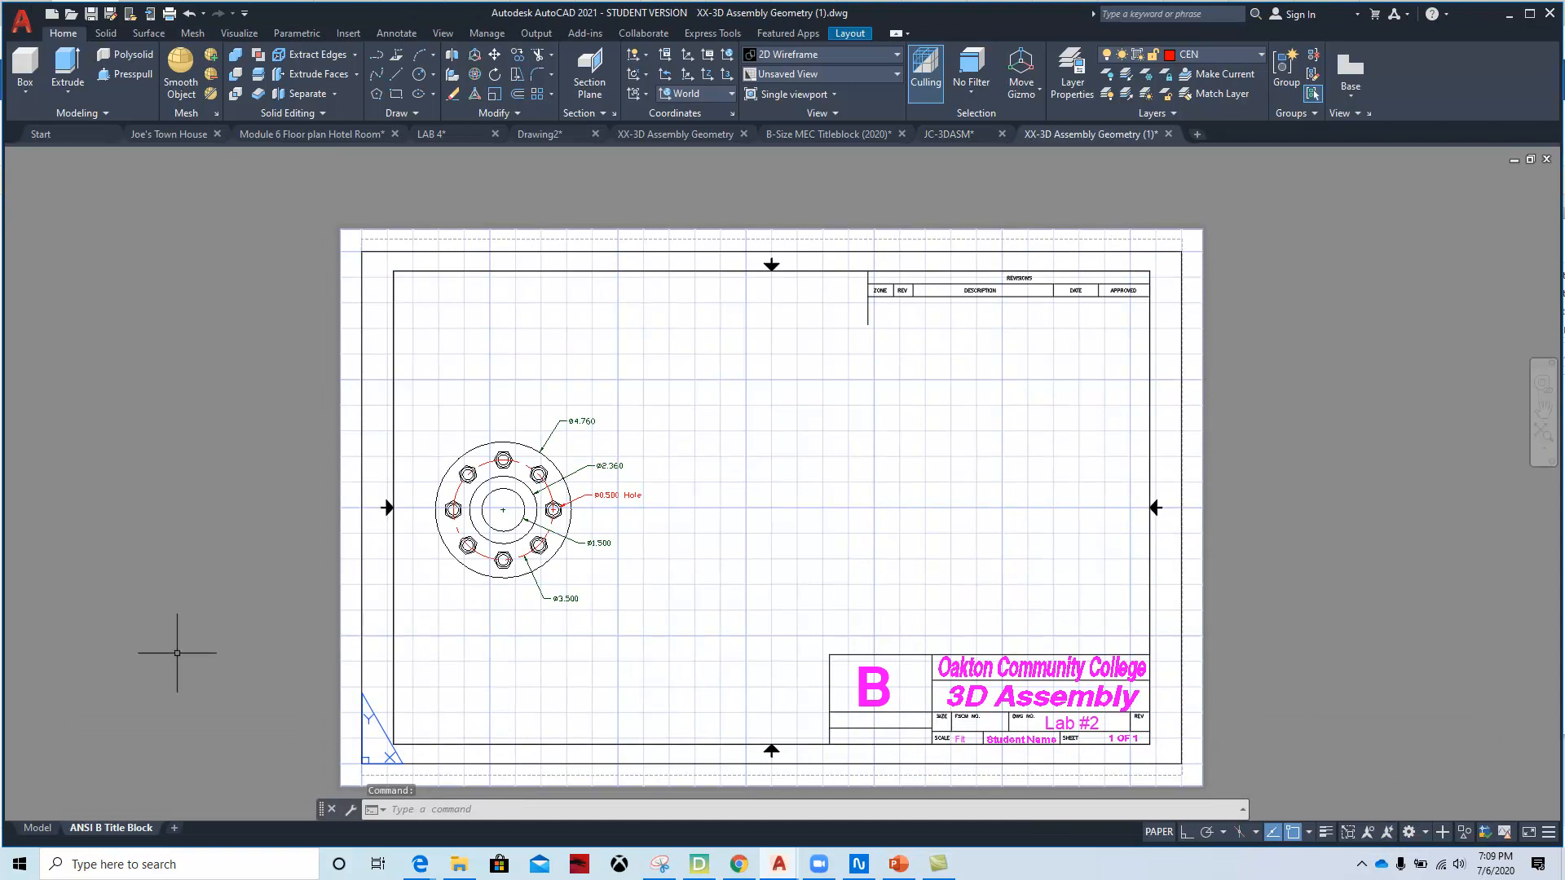
left_click(36, 832)
scroll(555, 620, "up", 5)
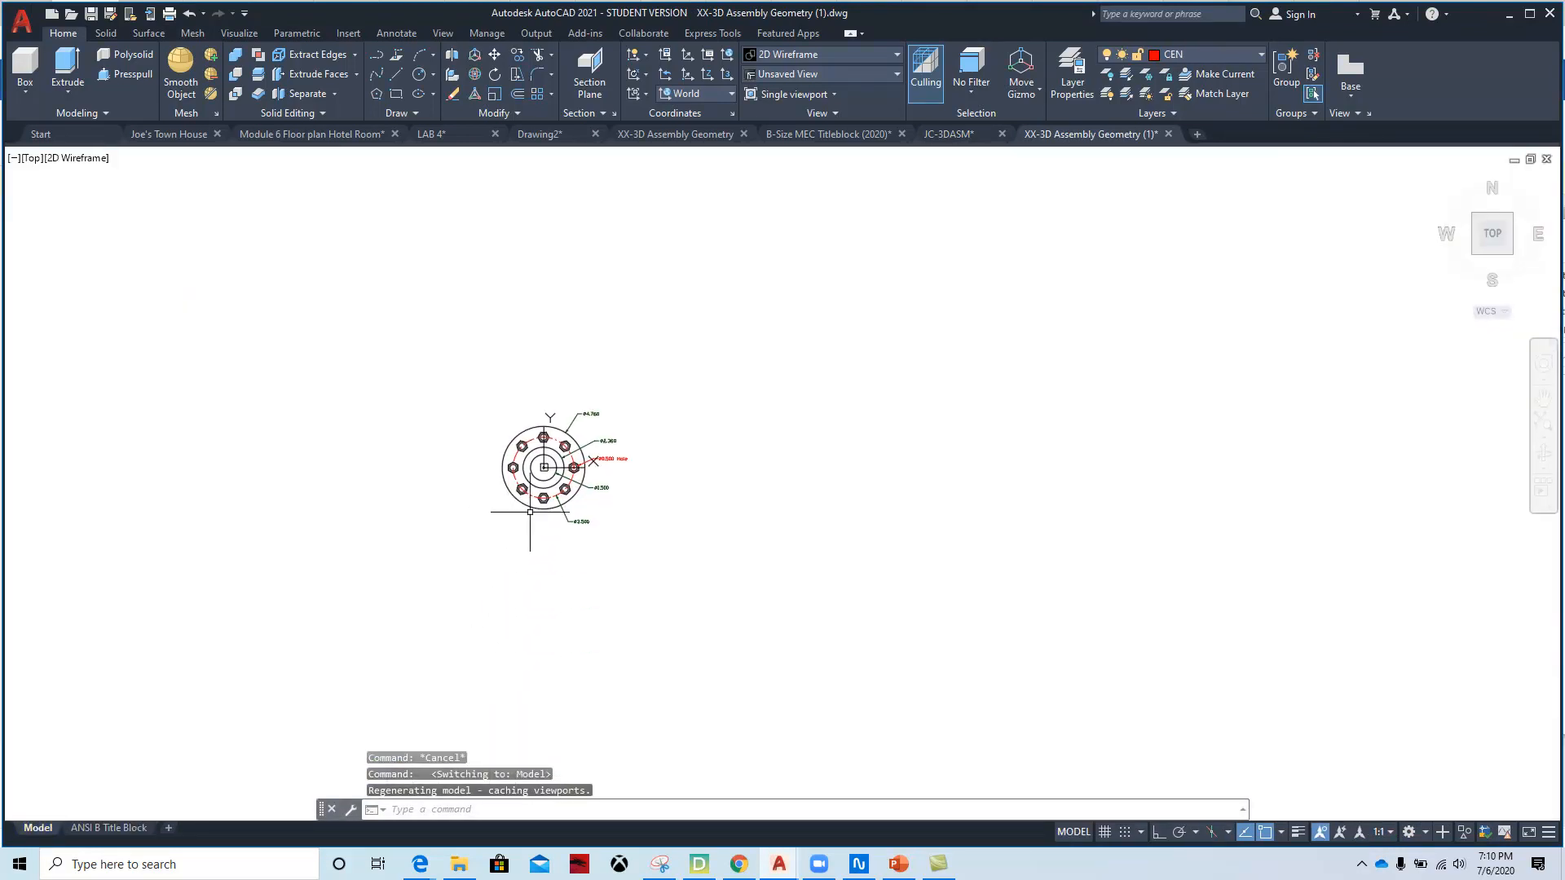
mouse_move(577, 559)
middle_mouse_down()
mouse_move(528, 542)
mouse_move(425, 557)
middle_mouse_up()
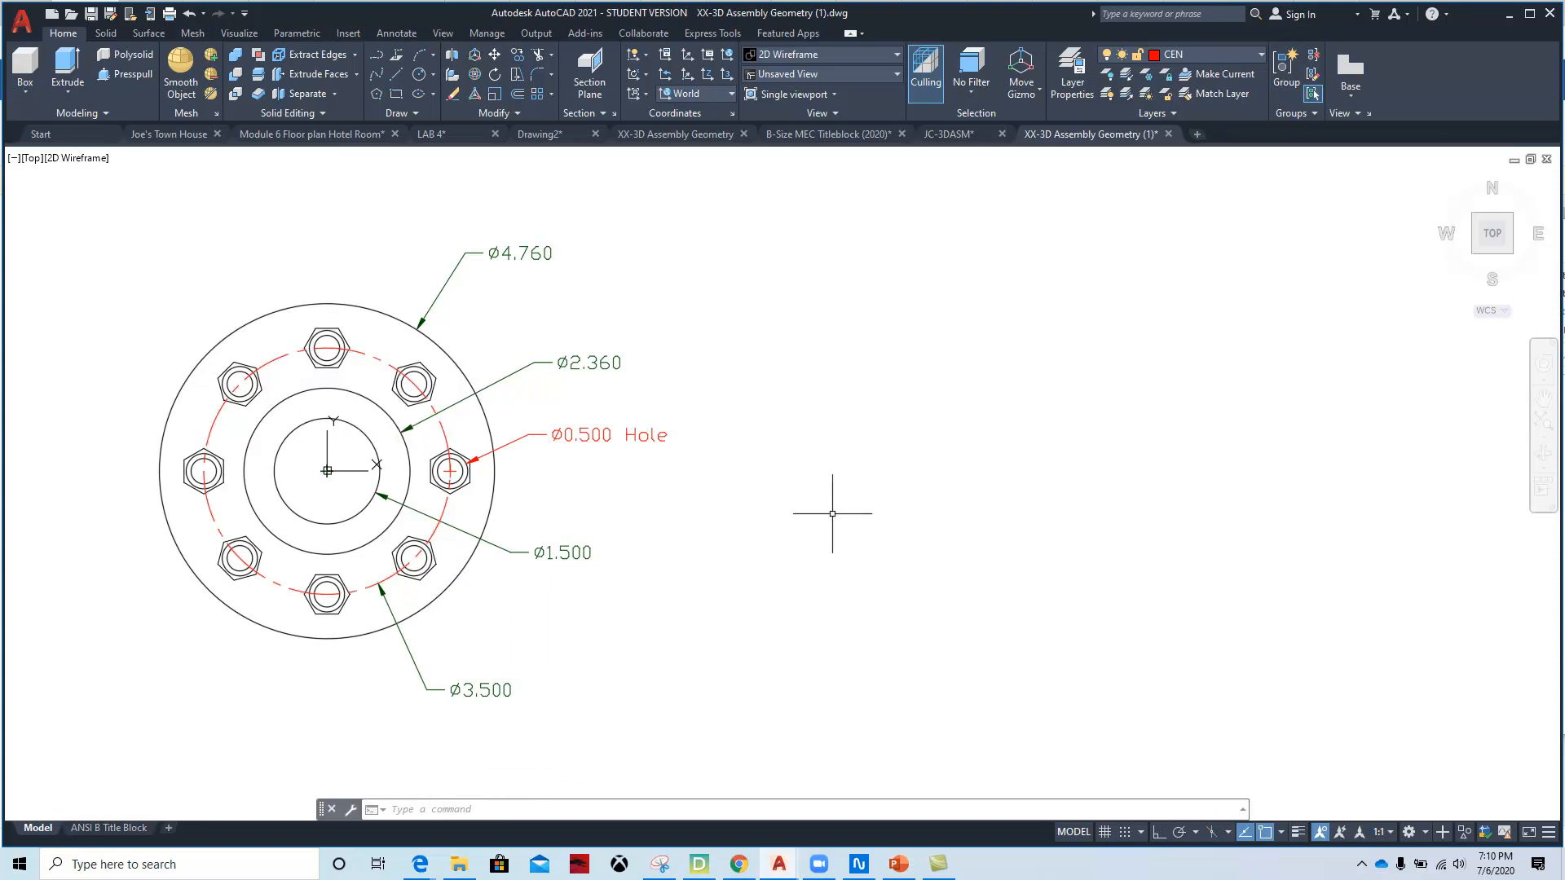
scroll(843, 562, "down", 2)
mouse_move(853, 554)
middle_mouse_down()
mouse_move(709, 502)
mouse_move(675, 509)
middle_mouse_up()
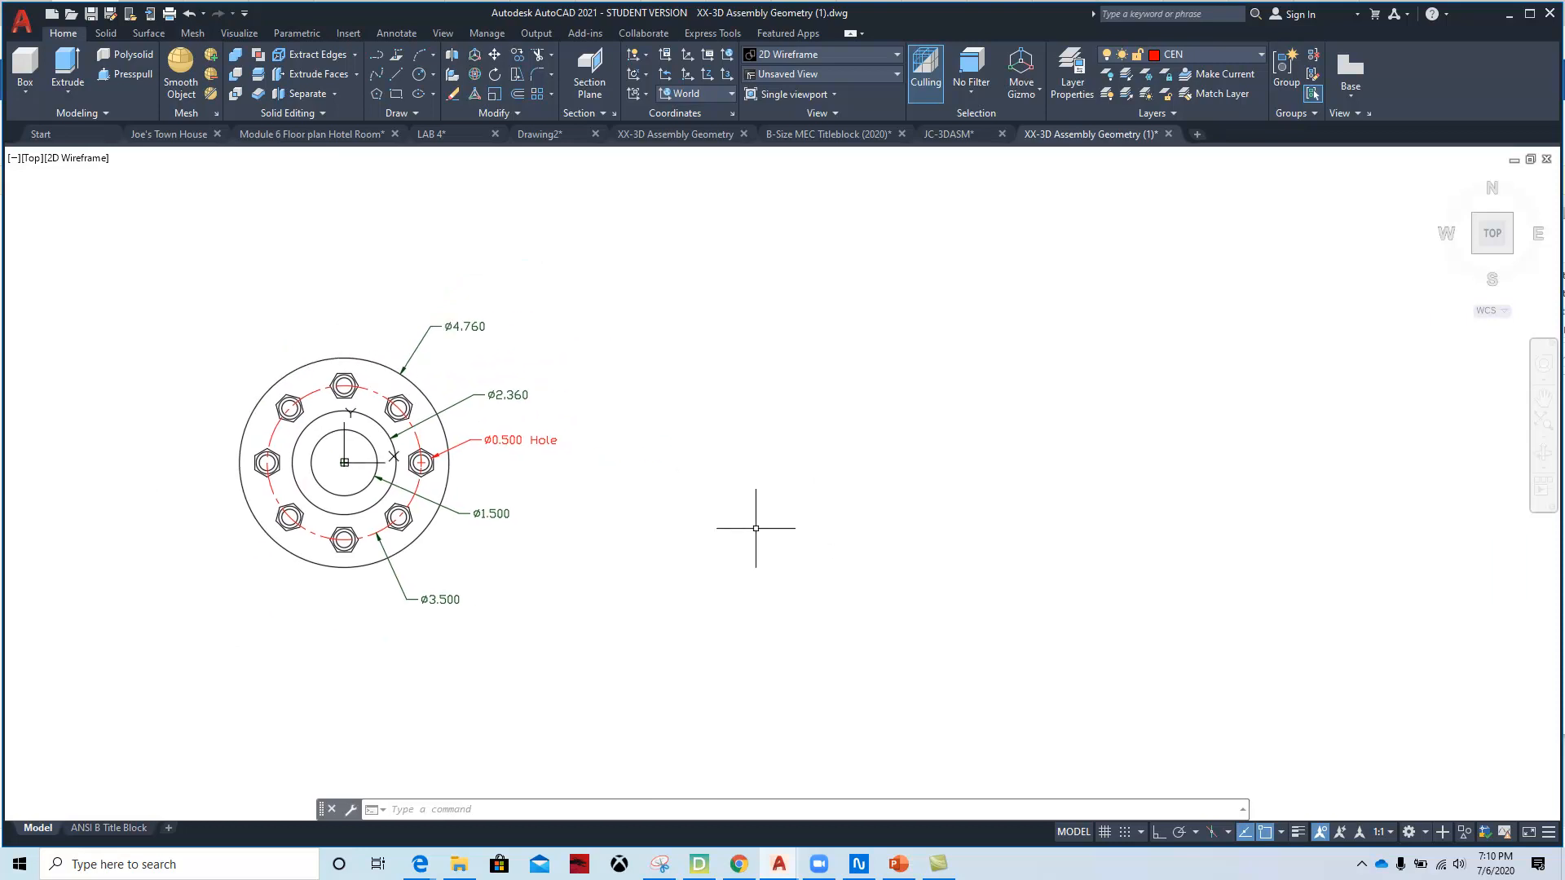
- Copy the whole dimensioned flange from its center to two spots on its right, about 17.6 and 30.9 units away
key("Return")
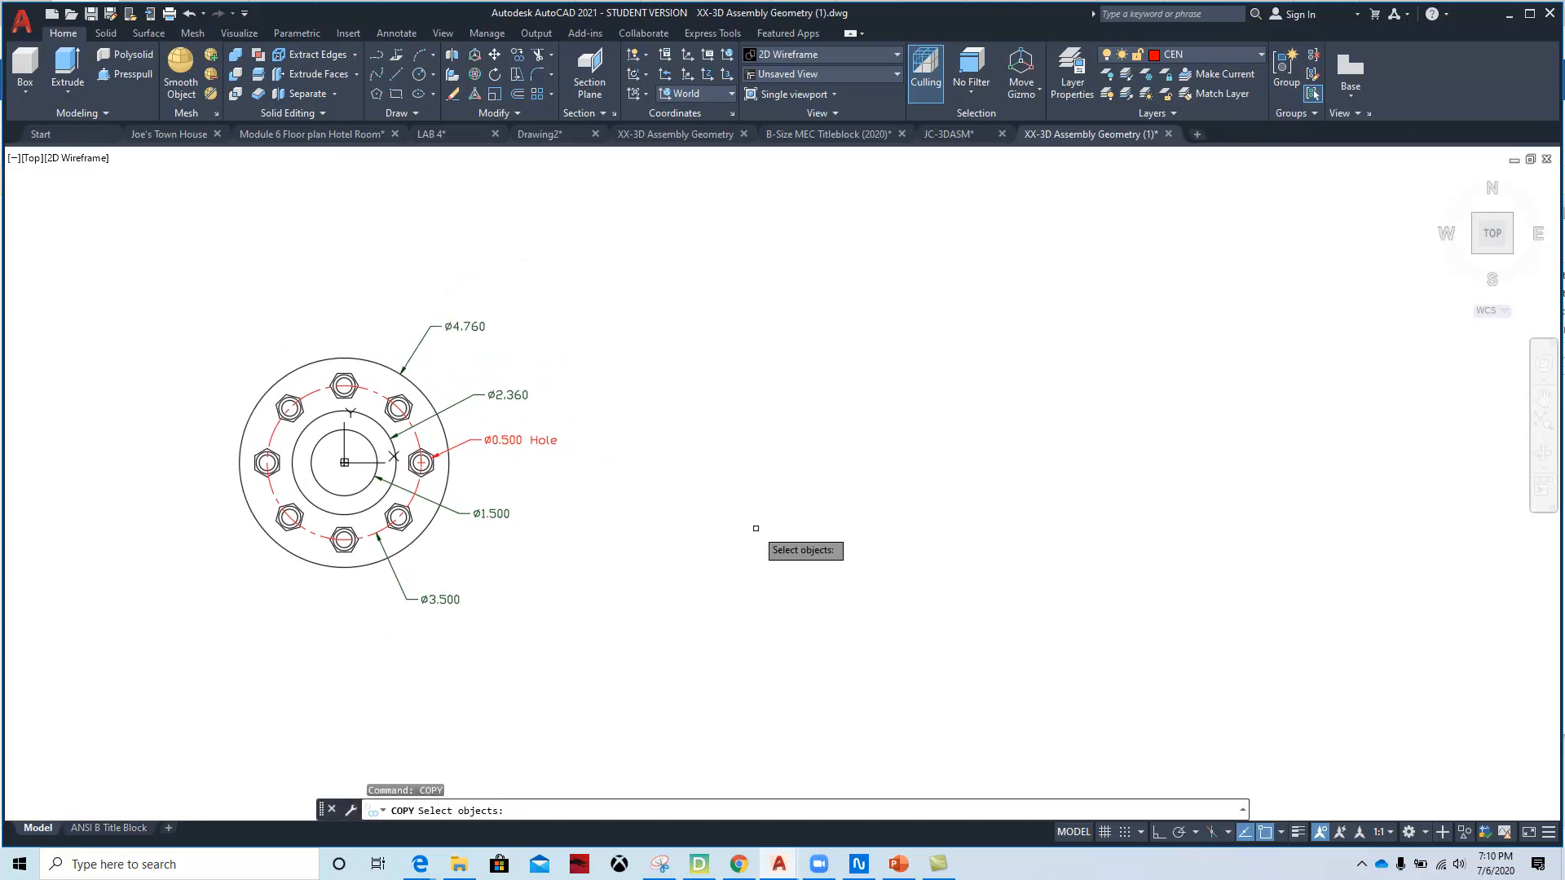
left_click(624, 257)
left_click(215, 701)
key("Return")
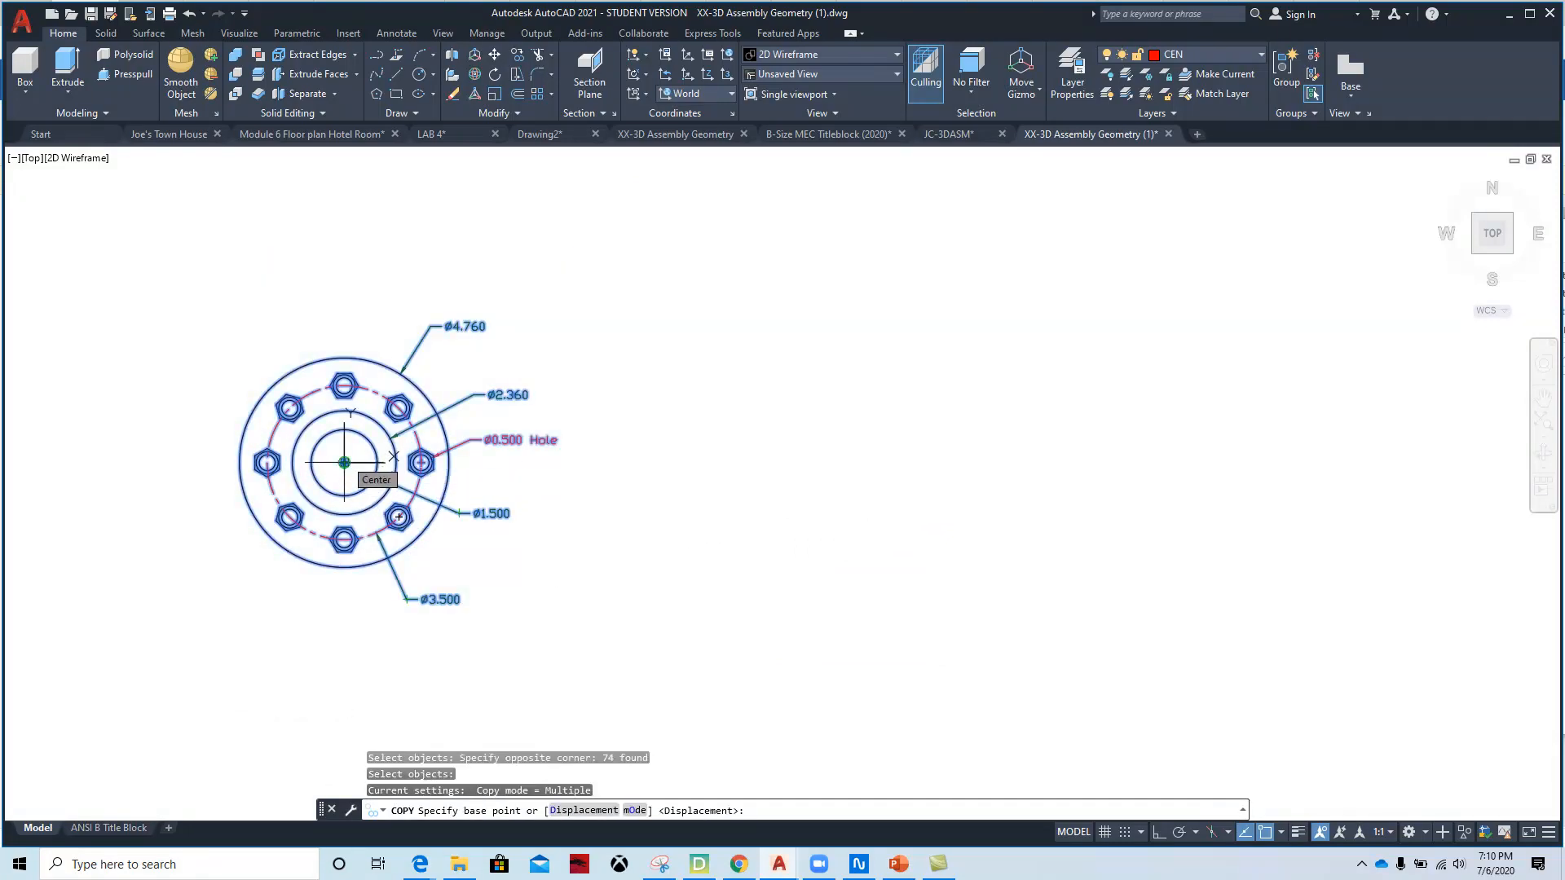
left_click(344, 462)
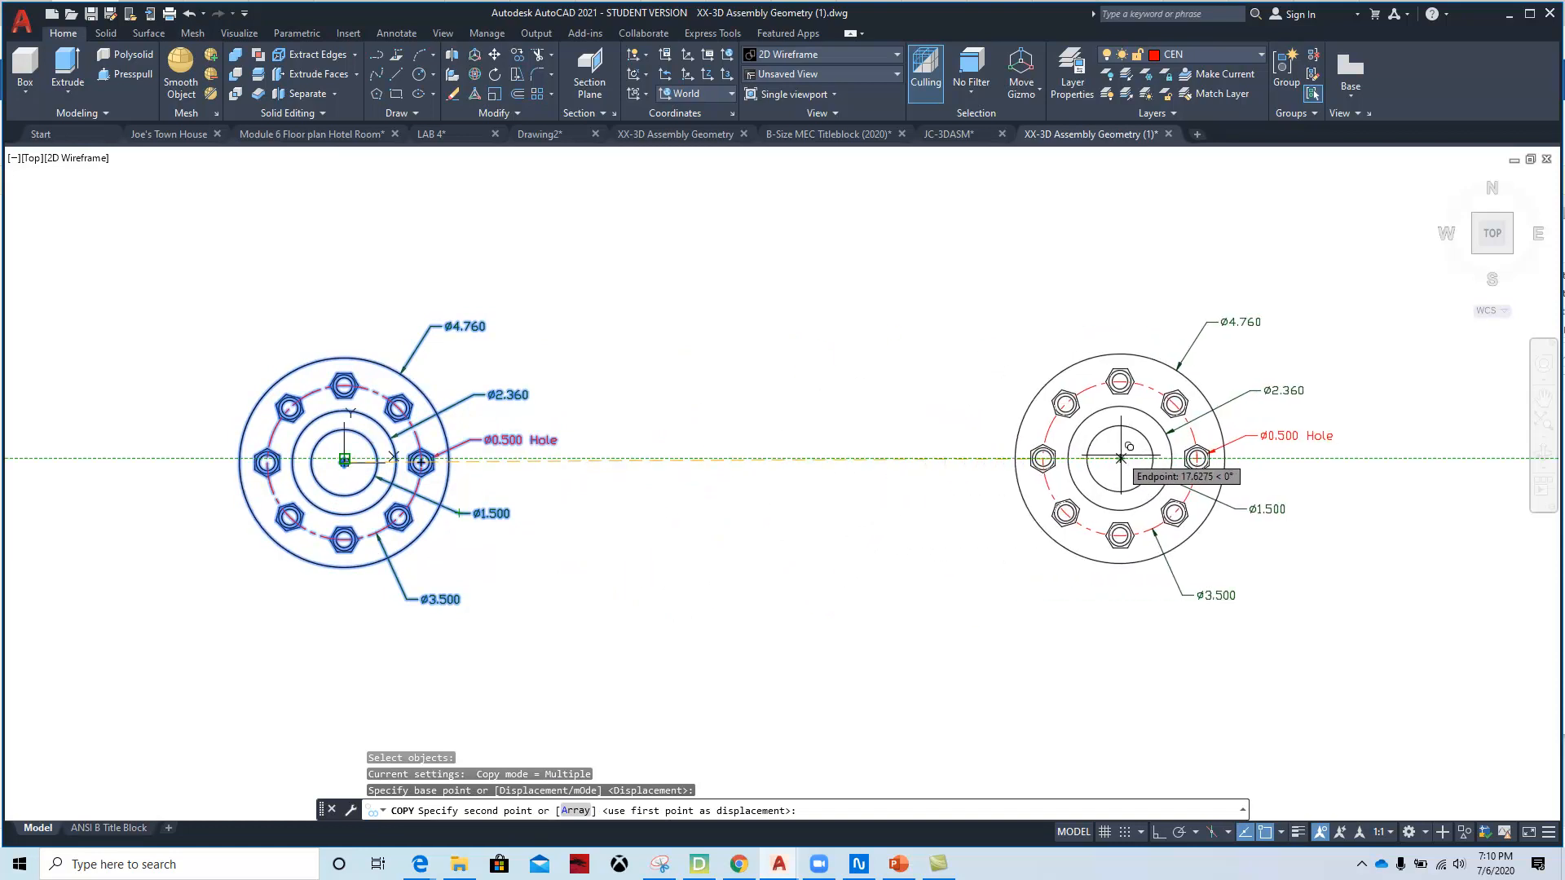
left_click(1123, 455)
scroll(1123, 455, "down", 4)
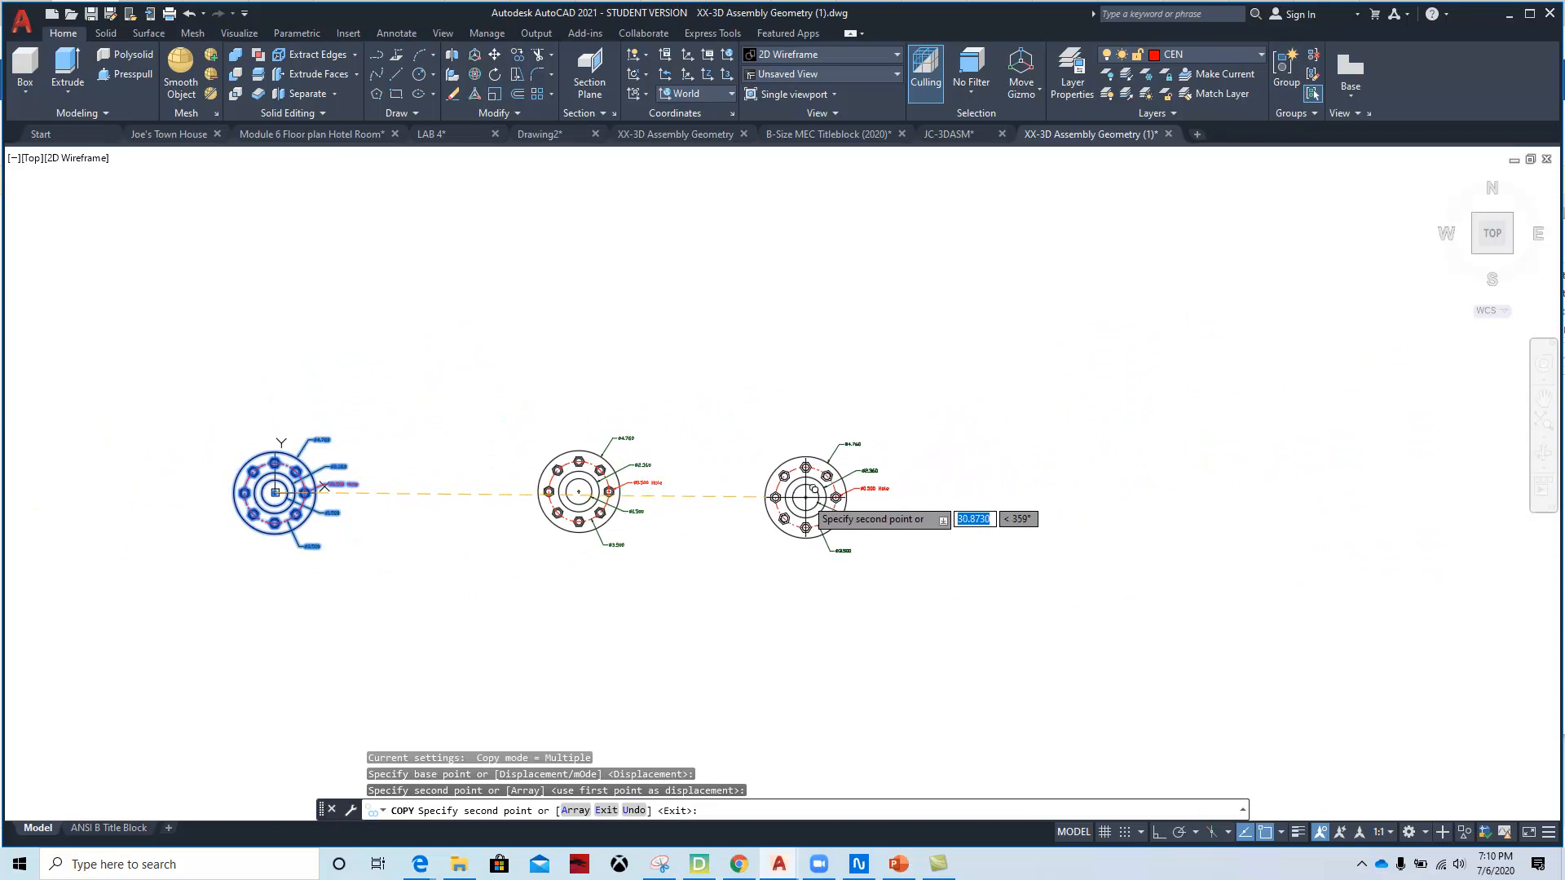
left_click(813, 489)
key("Escape")
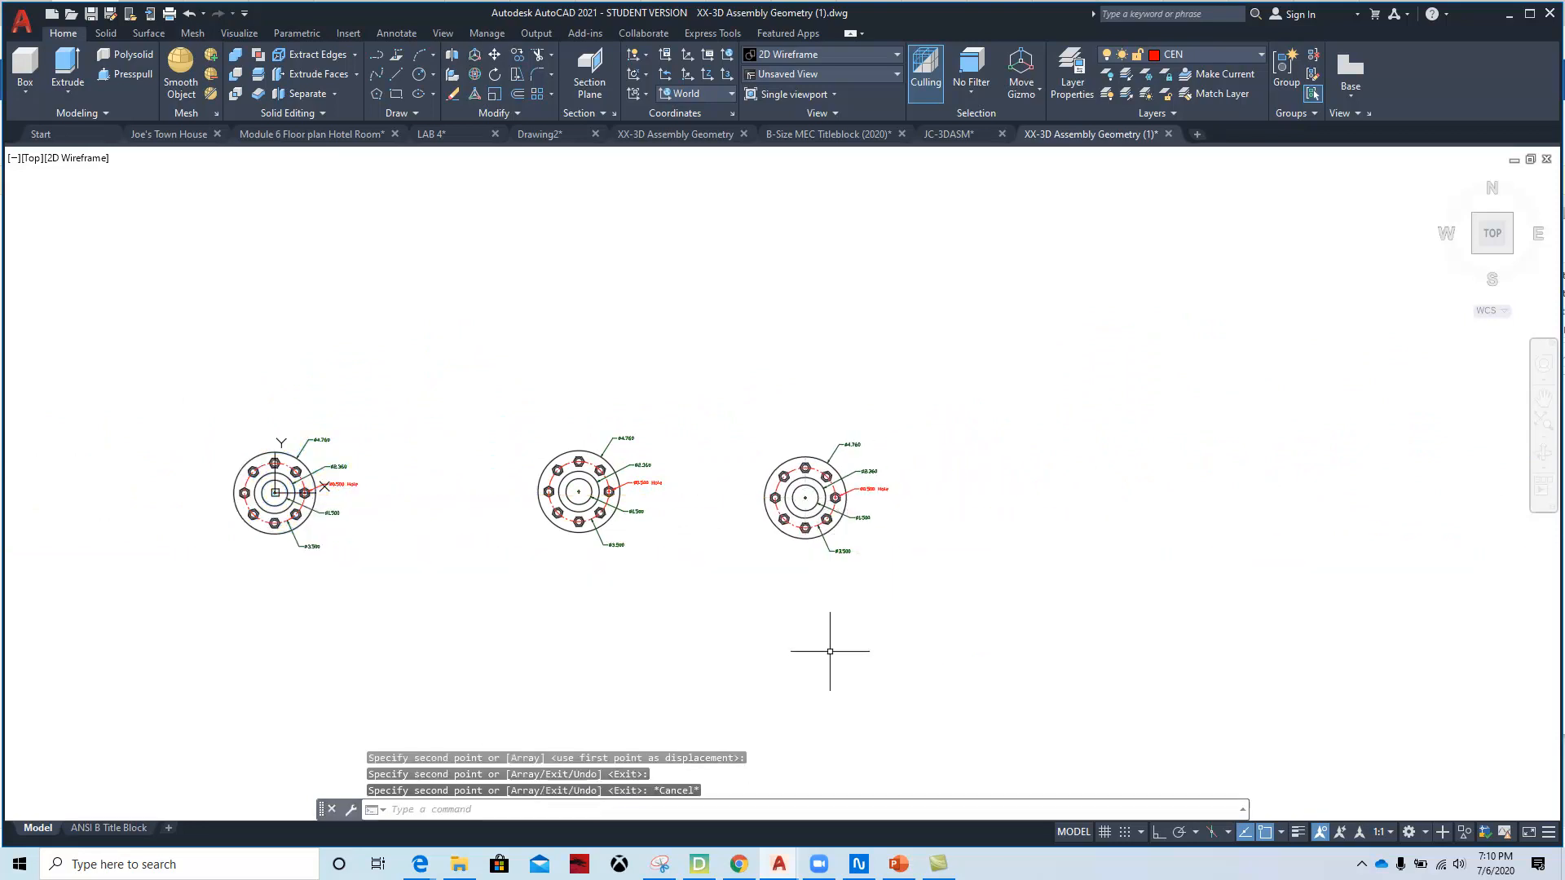
- Erase all diameter dimensions and the red bolt circle centerline from the middle flange copy
scroll(432, 487, "up", 4)
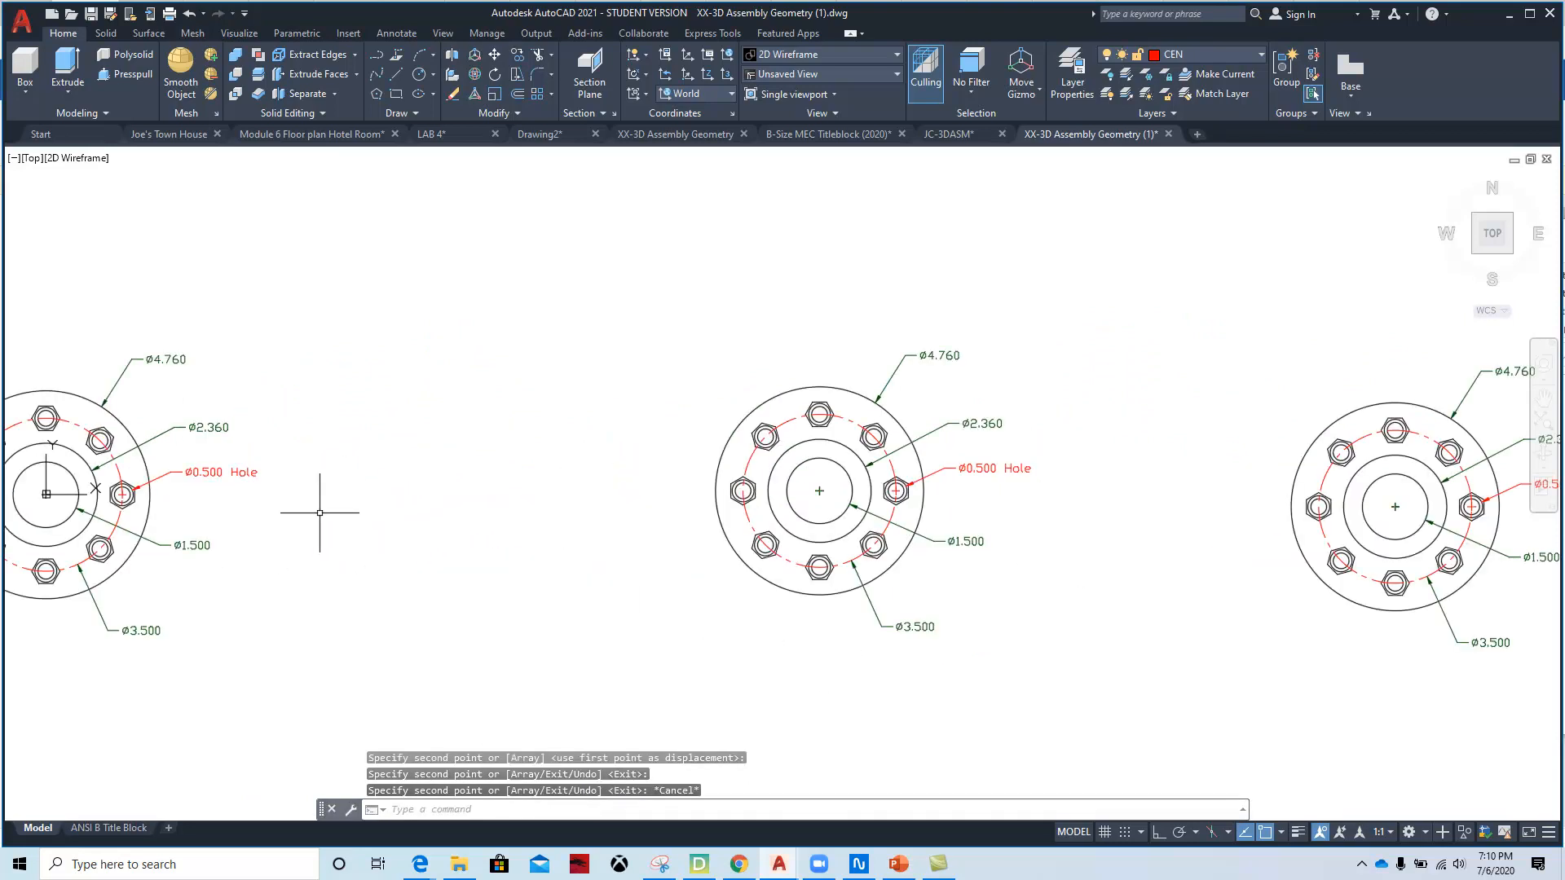
scroll(1002, 635, "down", 2)
mouse_move(1002, 636)
middle_mouse_down()
mouse_move(957, 594)
mouse_move(692, 601)
middle_mouse_up()
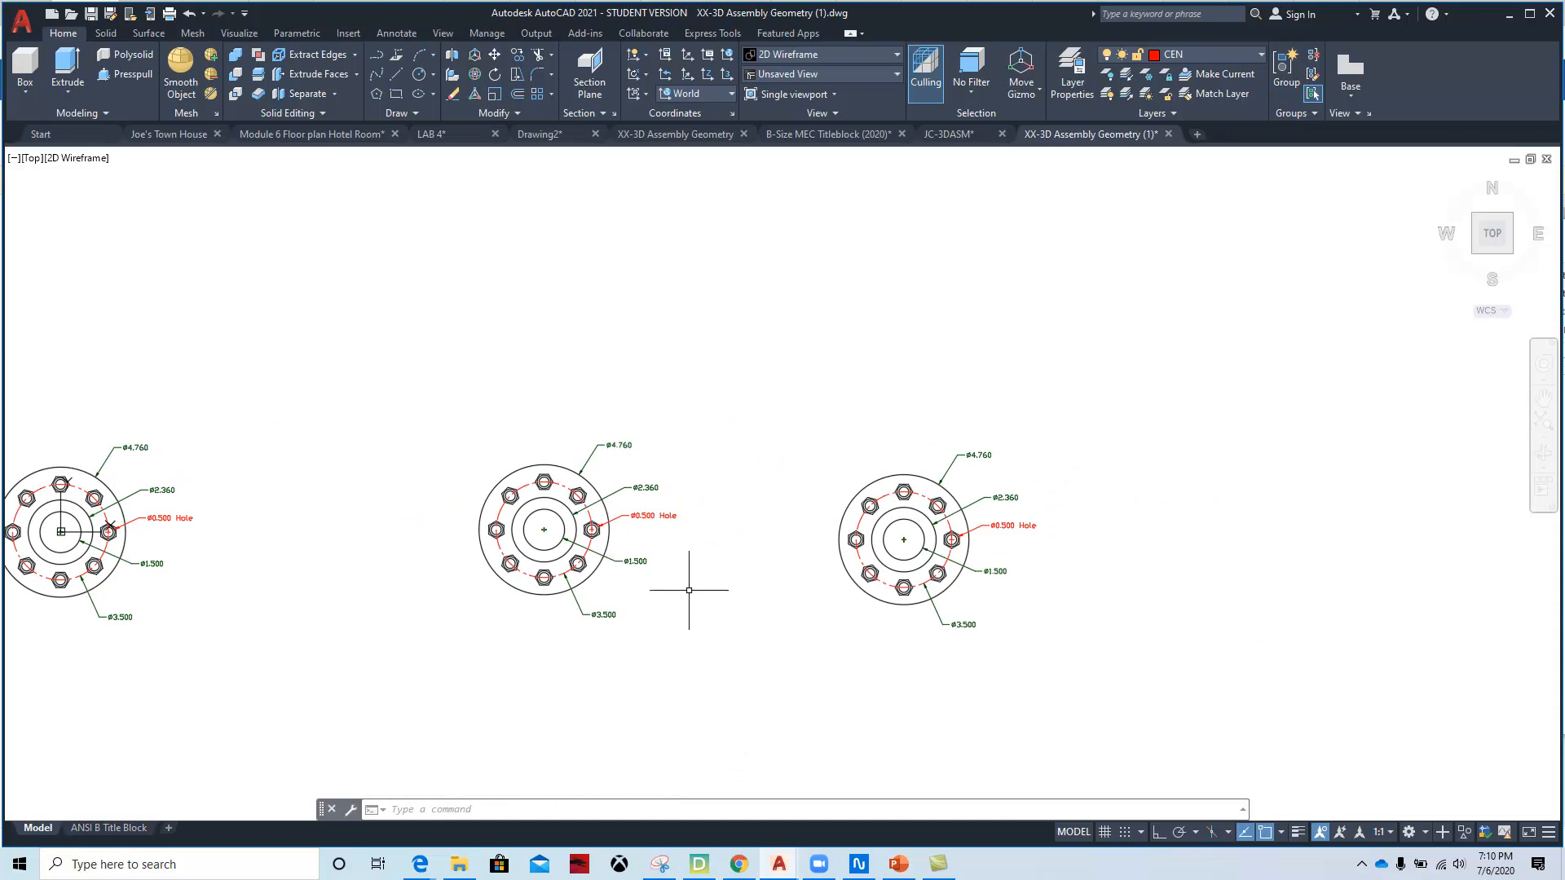
scroll(564, 504, "up", 4)
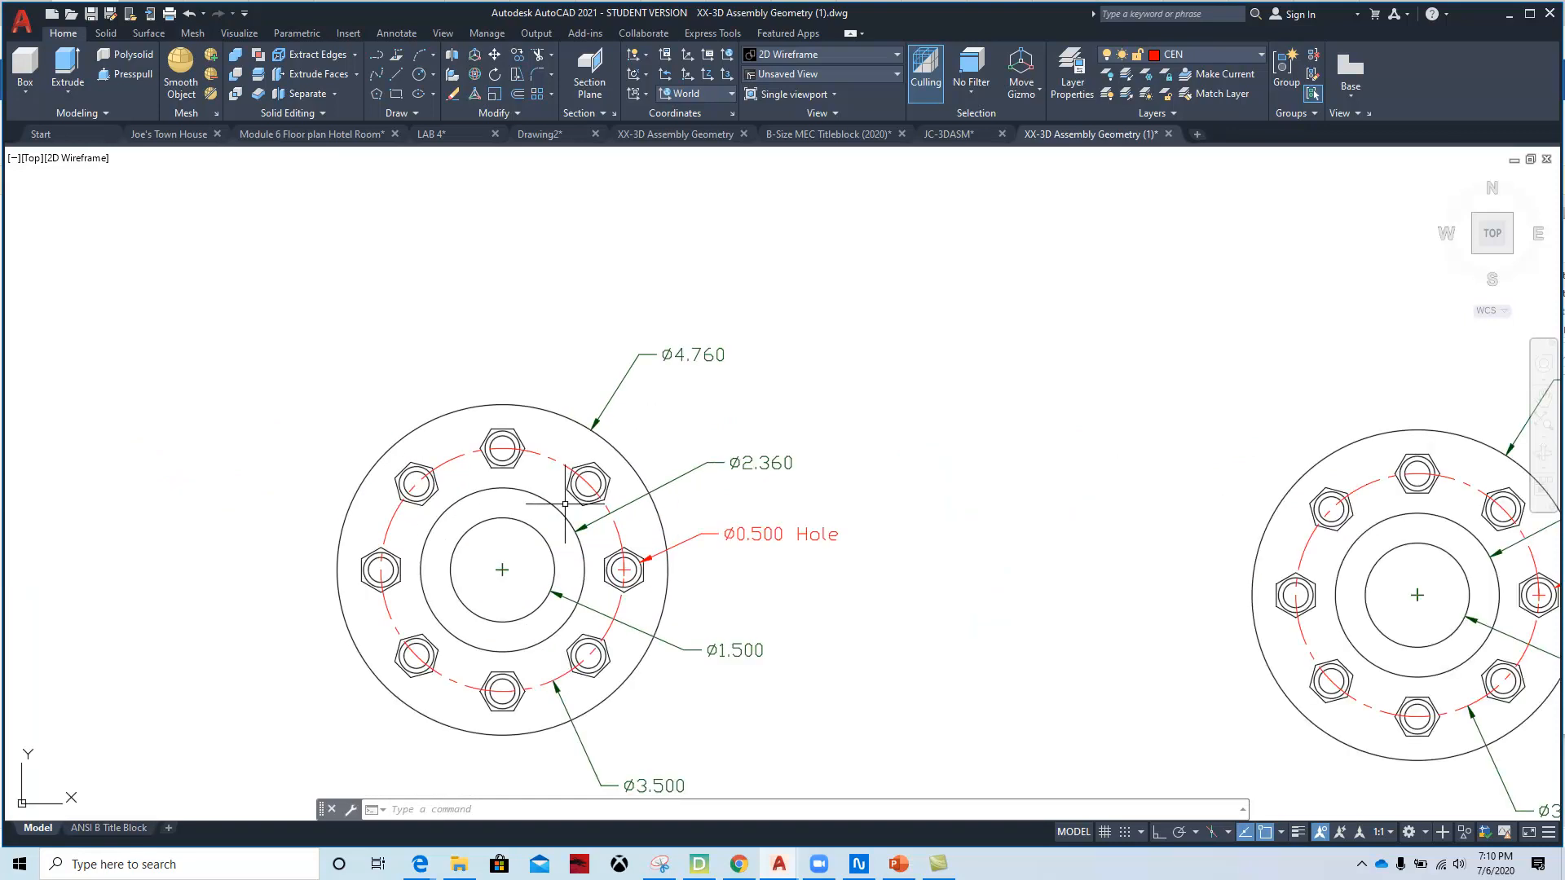
left_click(897, 279)
left_click(722, 725)
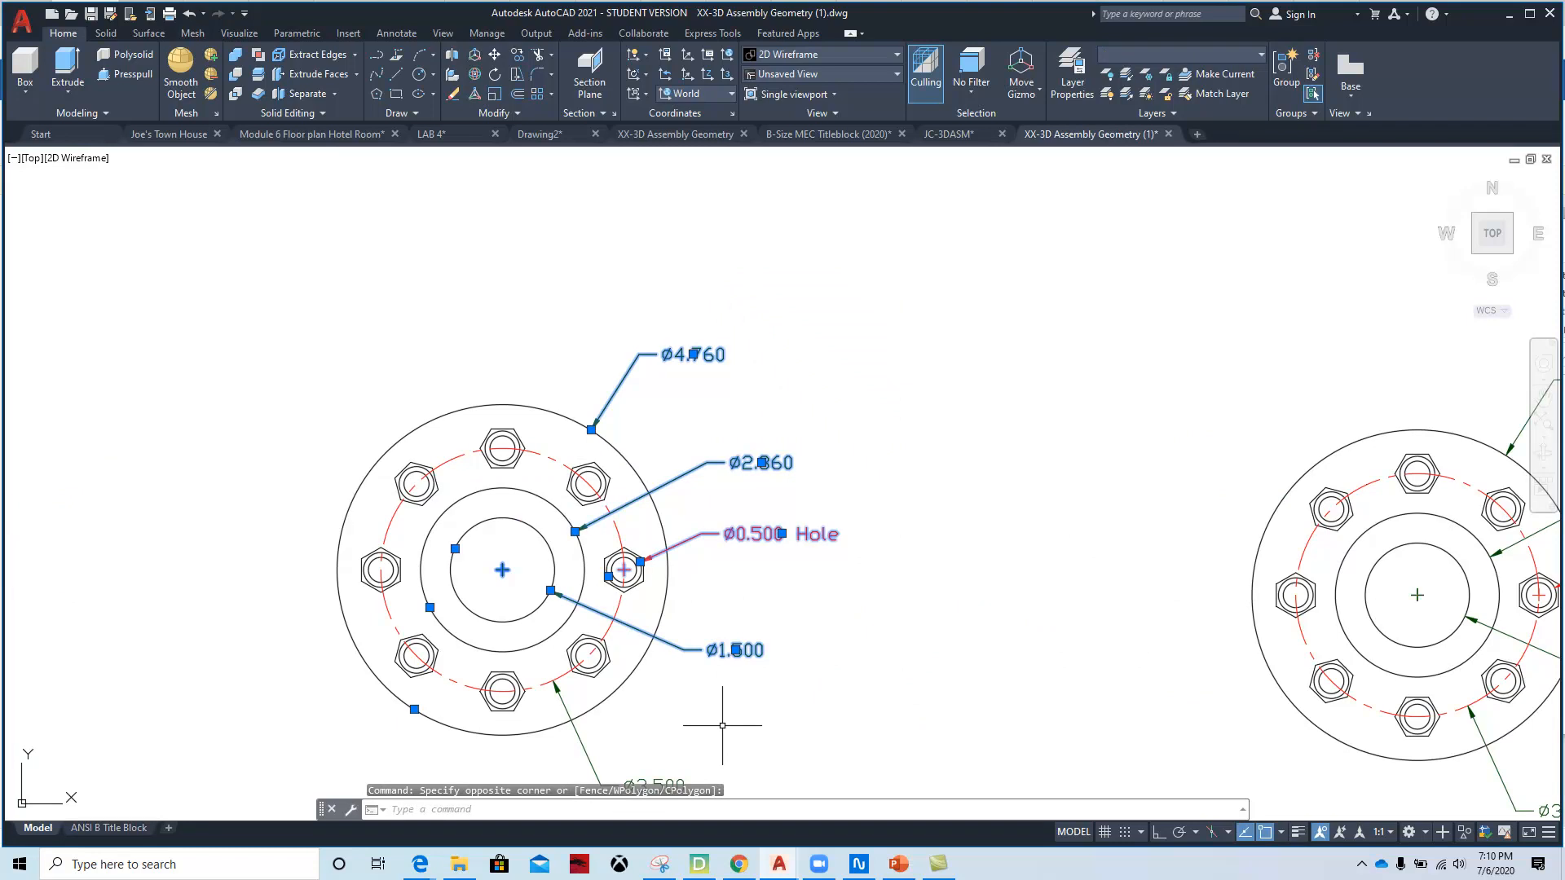
key("Delete")
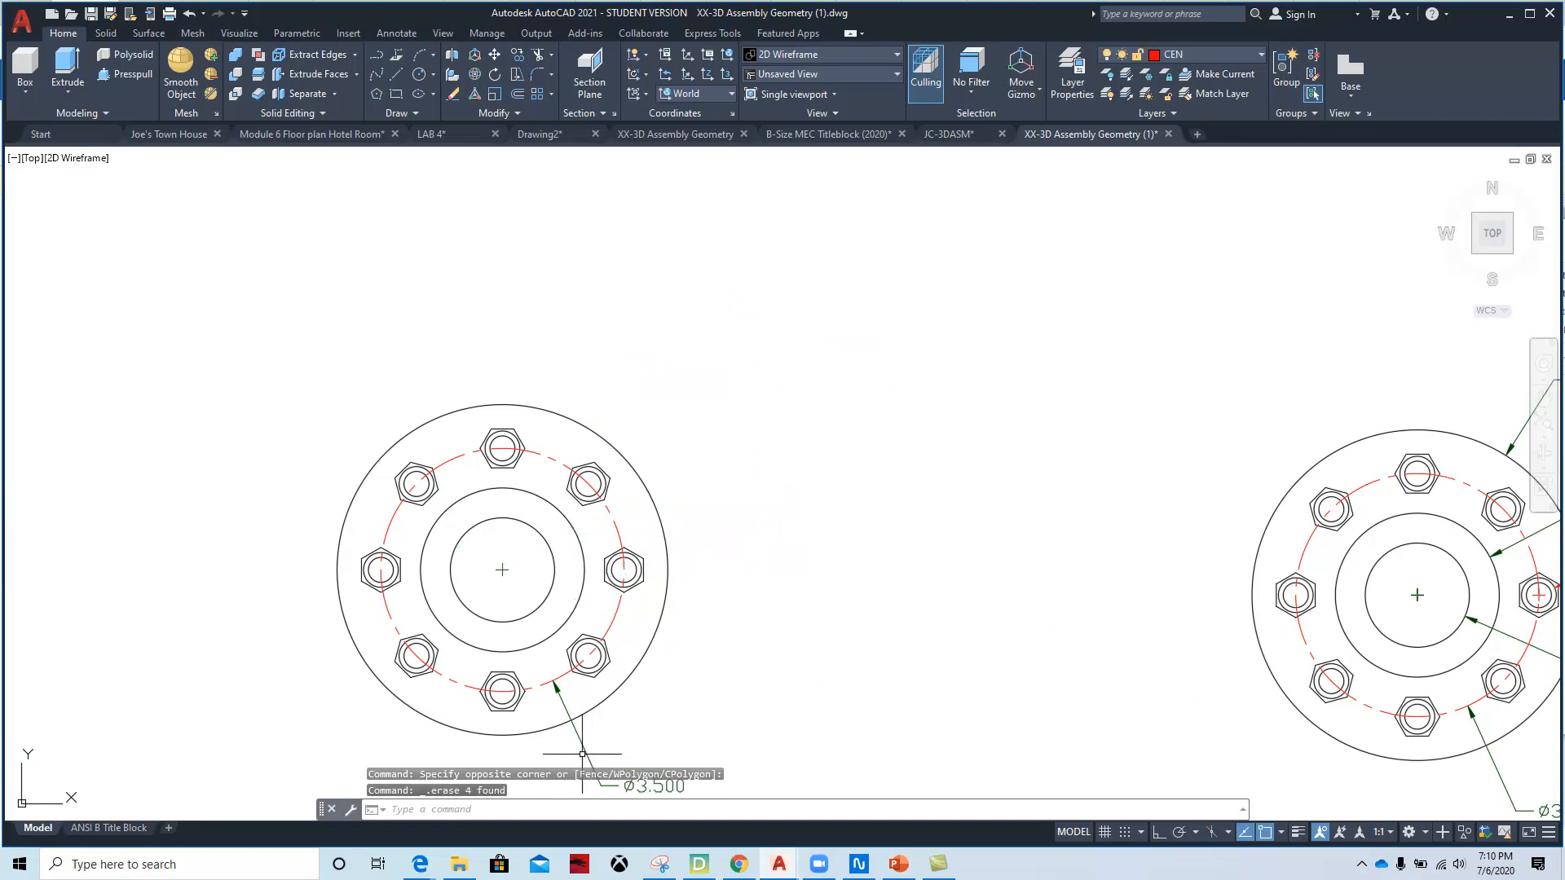
left_click(590, 747)
key("Delete")
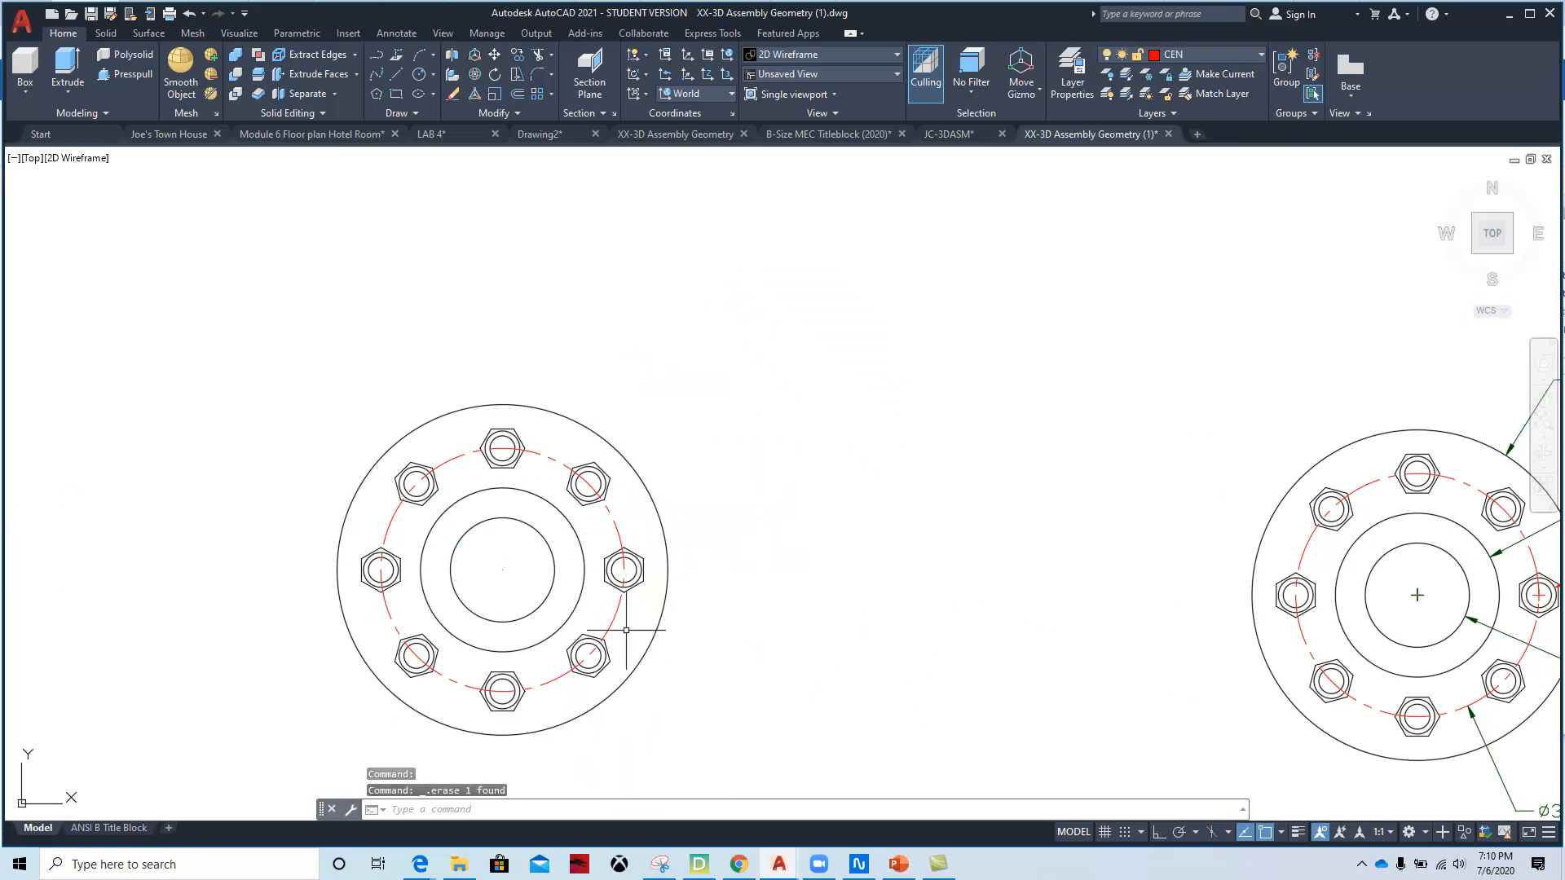
left_click(616, 615)
key("Delete")
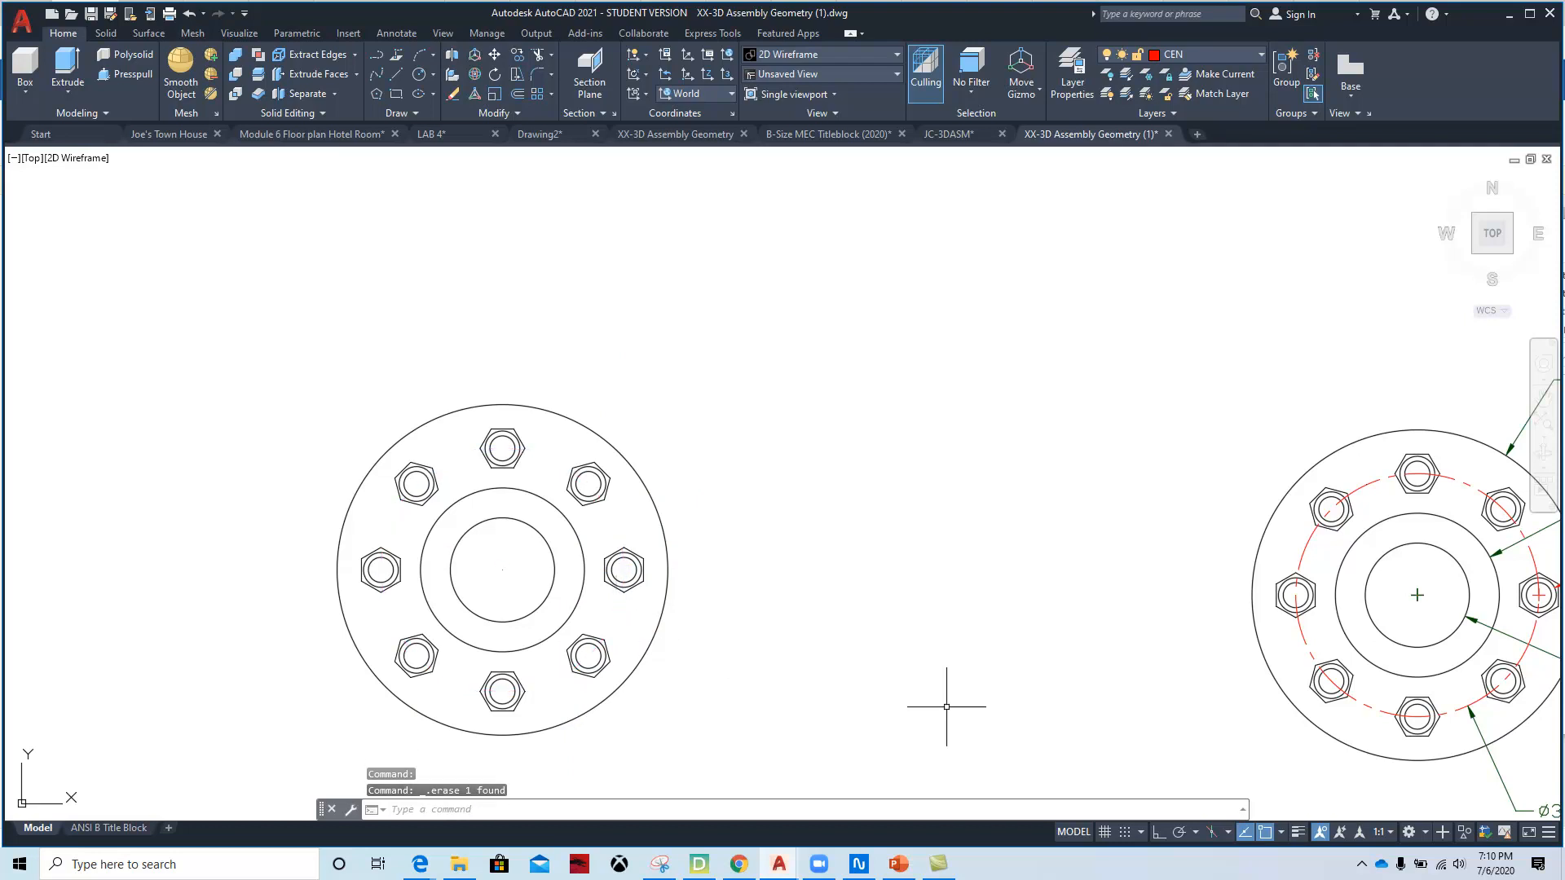
- Switch the workspace to Drafting & Annotation and back to 3D Modeling
mouse_move(796, 636)
middle_mouse_down()
mouse_move(737, 461)
mouse_move(796, 538)
middle_mouse_up()
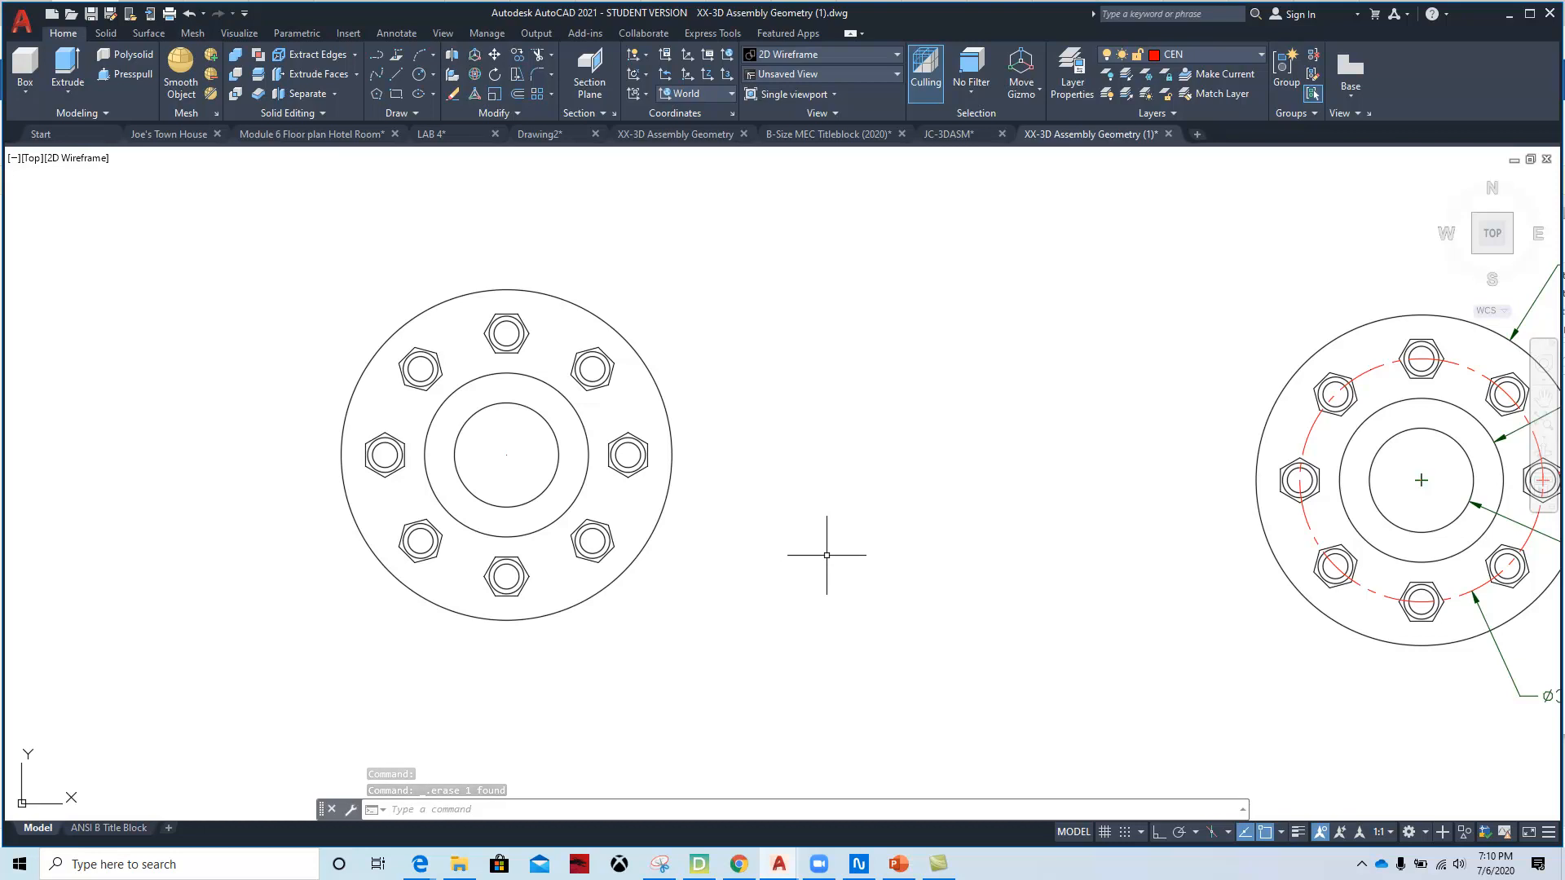
left_click(1423, 834)
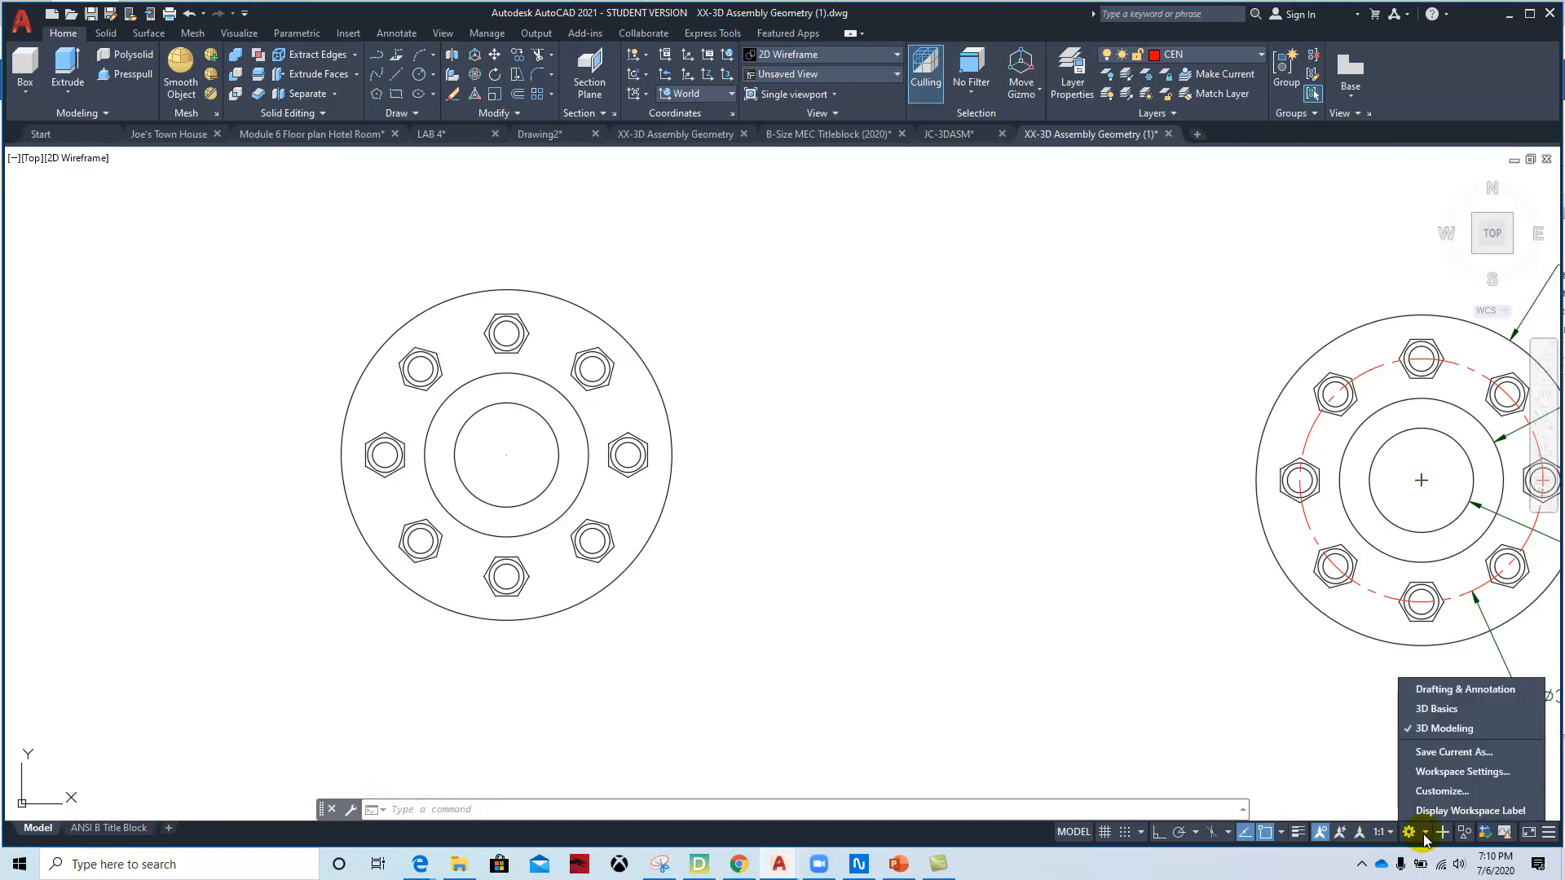
left_click(1436, 690)
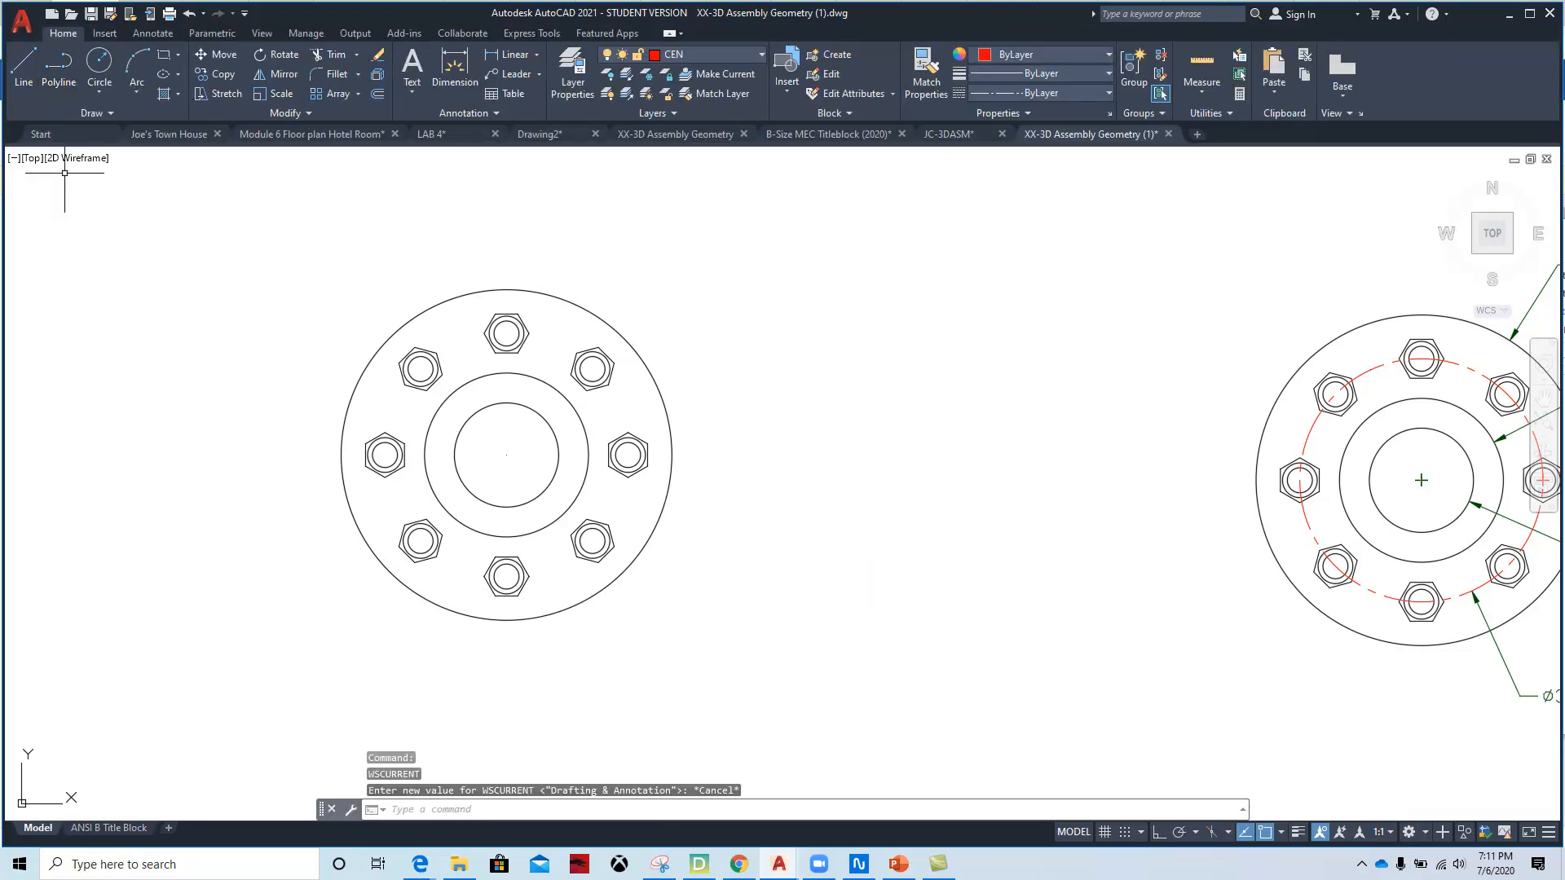
left_click(1408, 832)
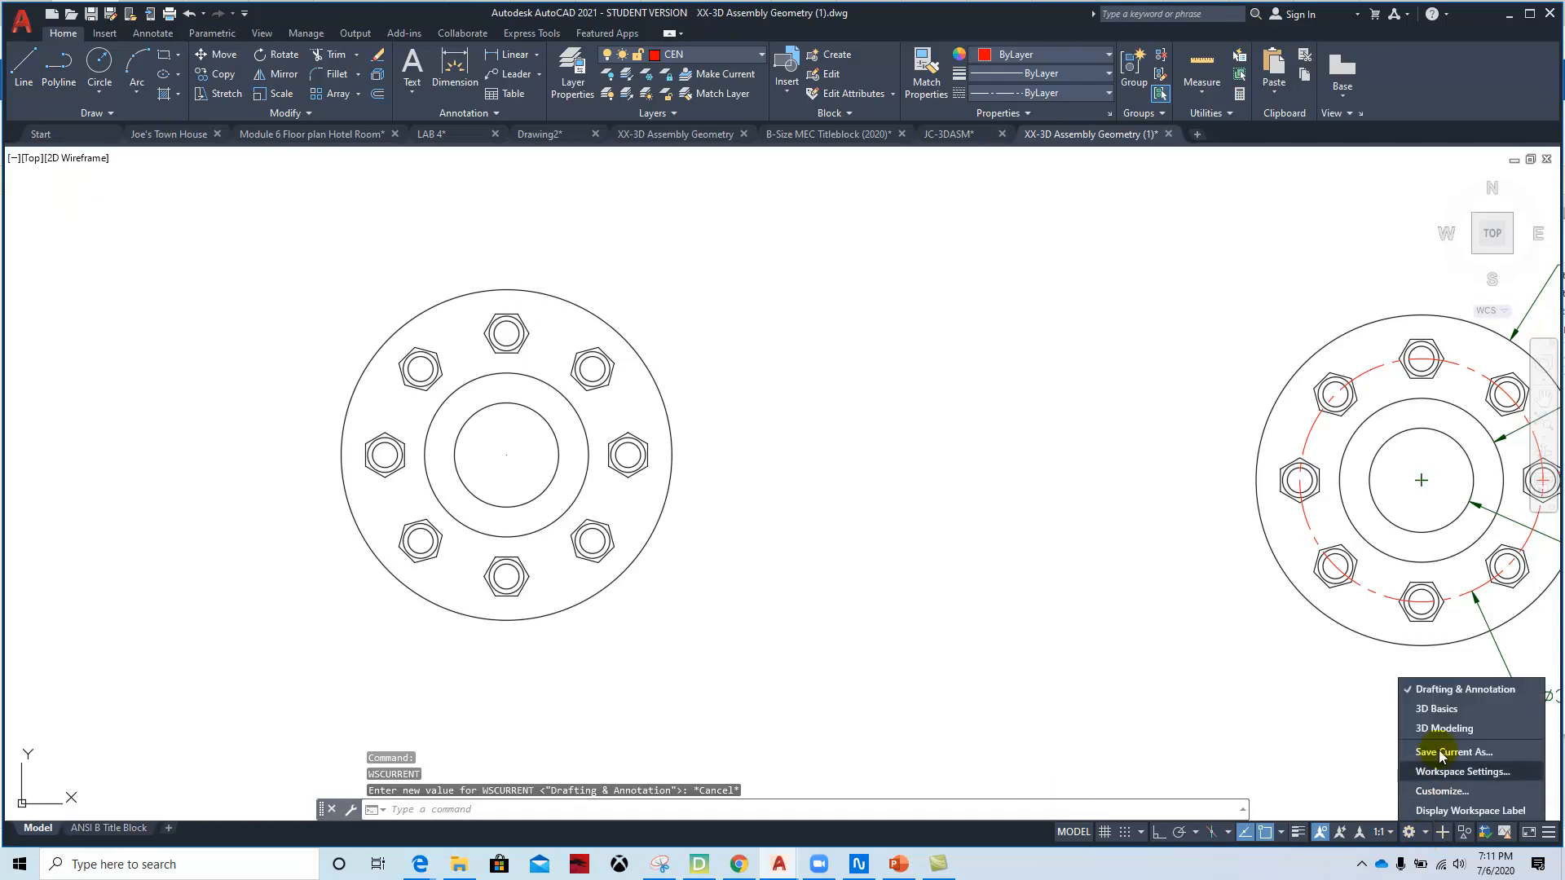
left_click(1439, 731)
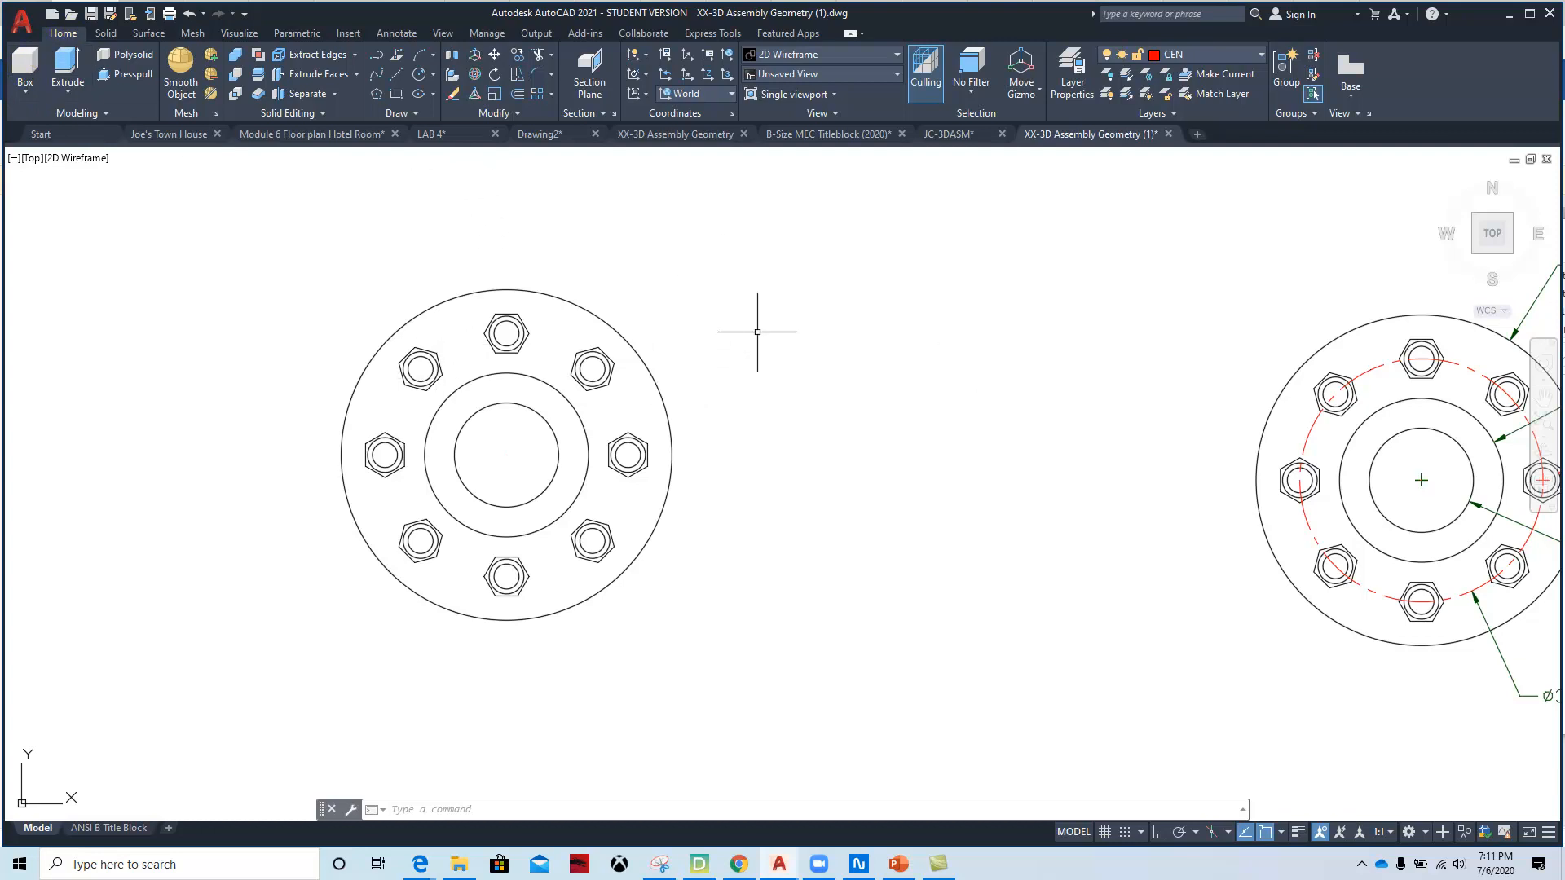
- Create a new layer named "nuts - bolts" and set its color to magenta
type("LAYER")
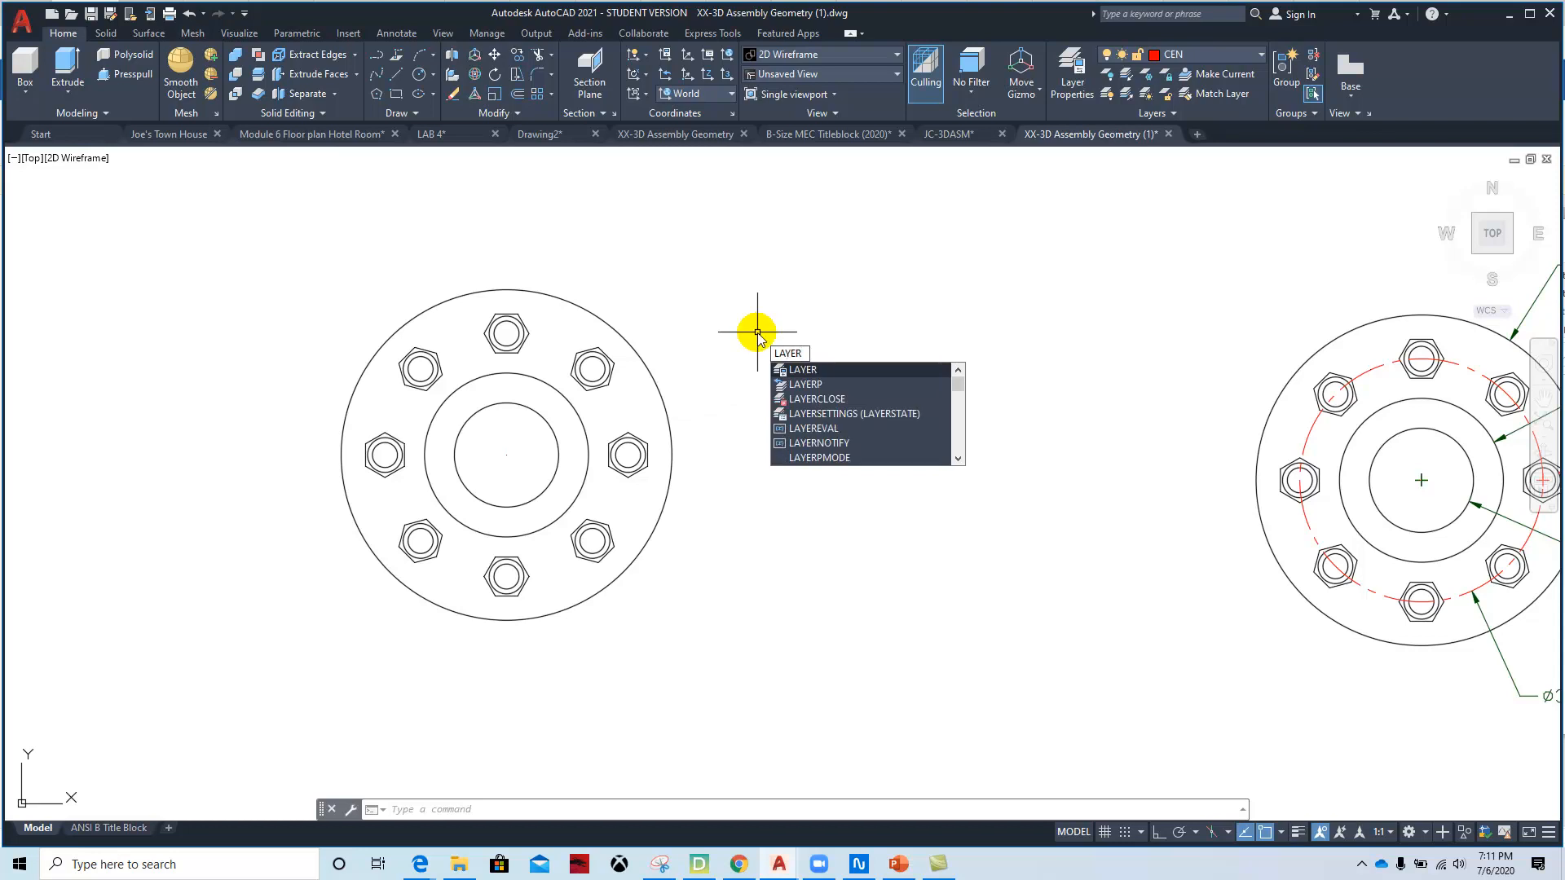
key("Return")
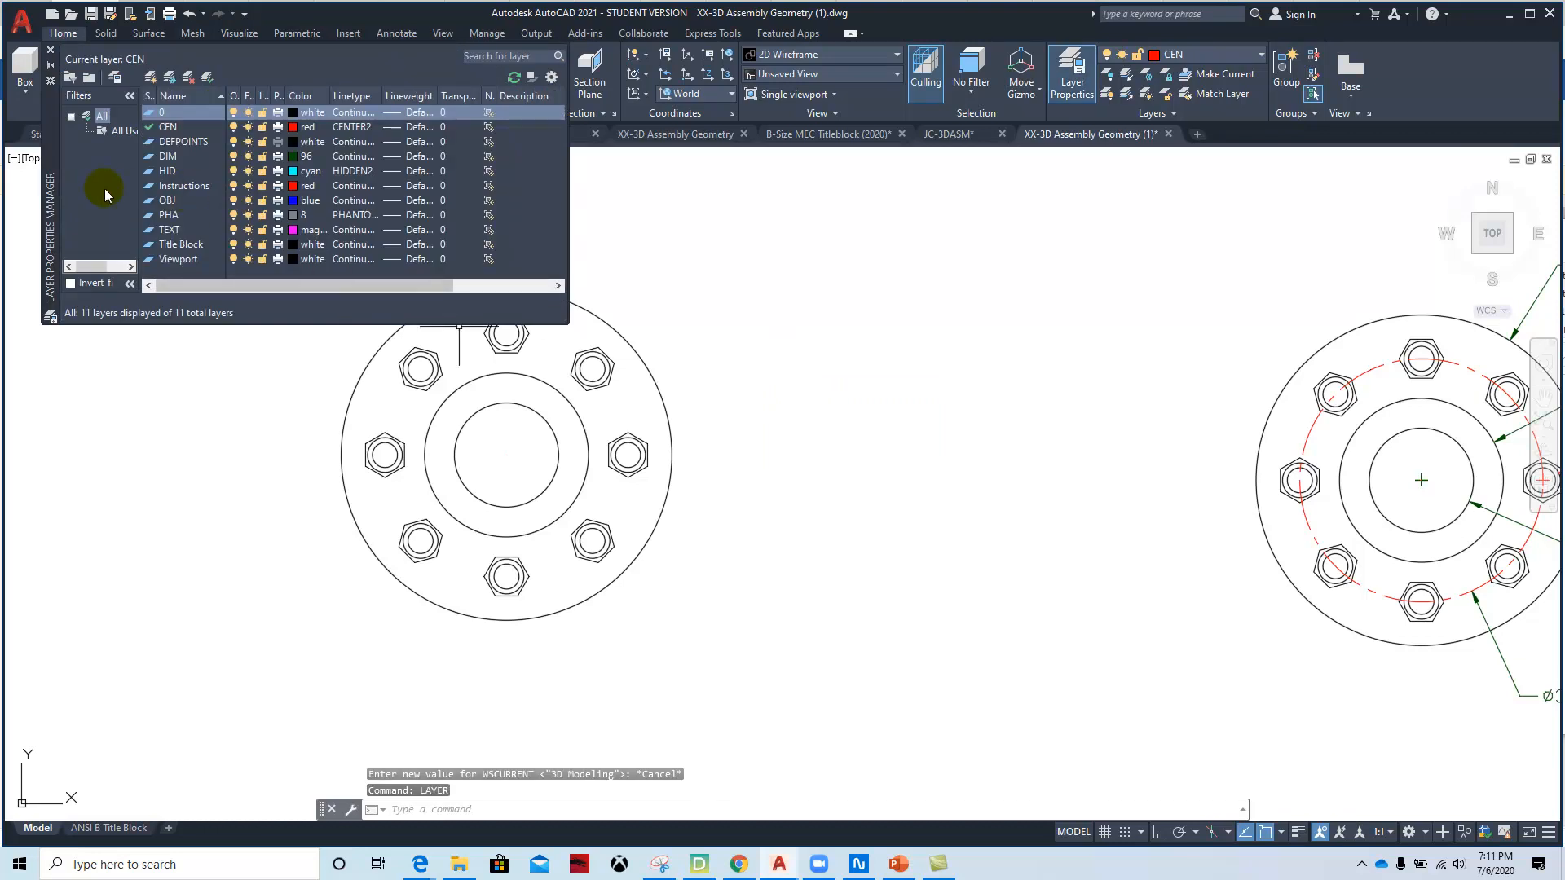
left_click_drag(52, 200, 174, 488)
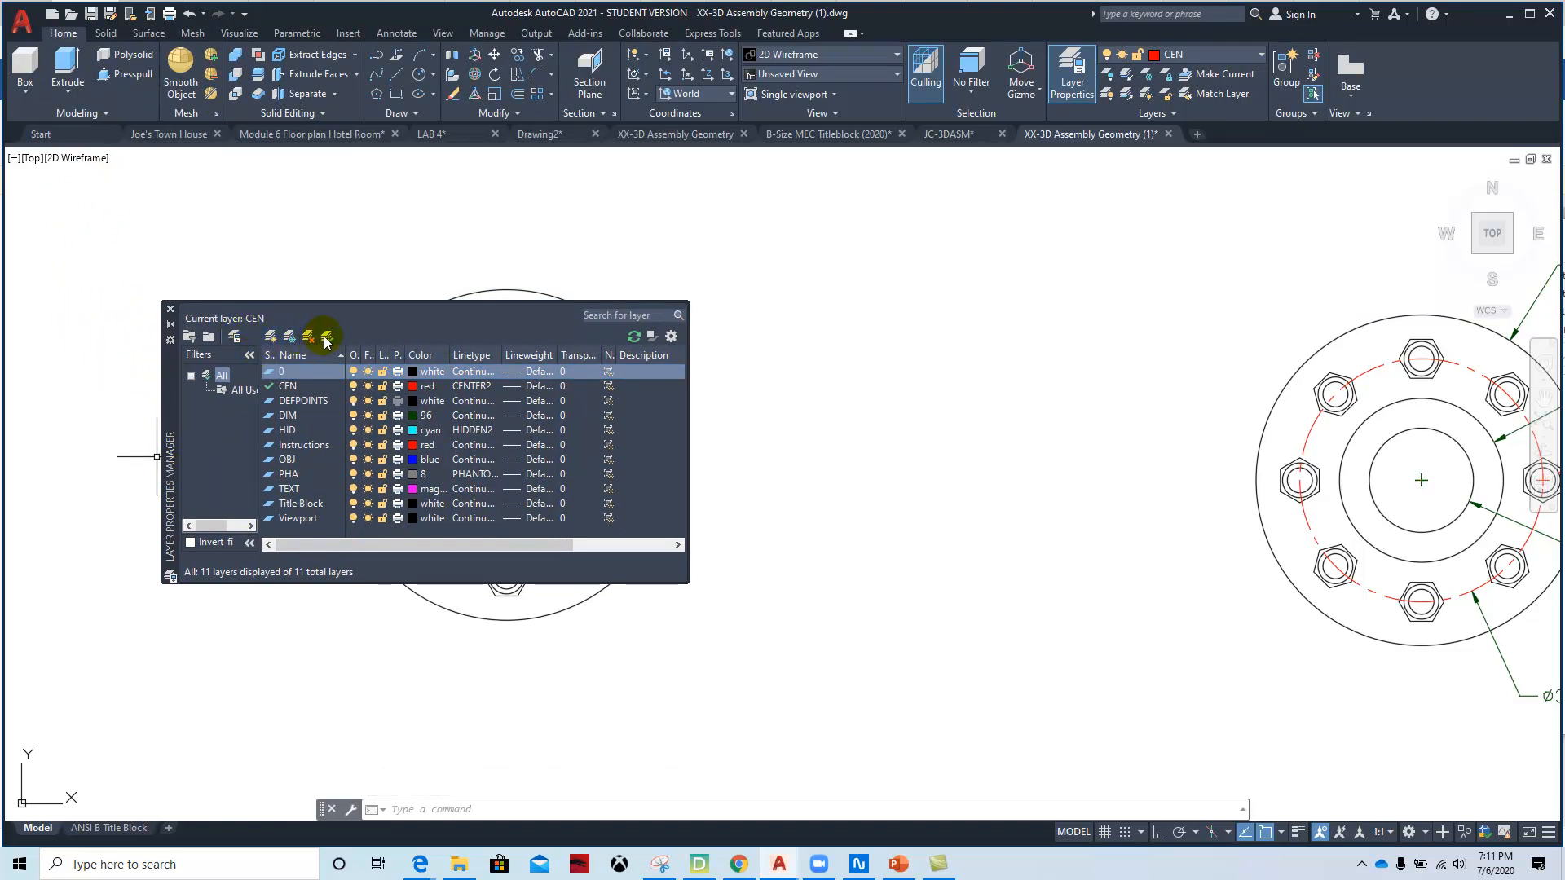
left_click(270, 338)
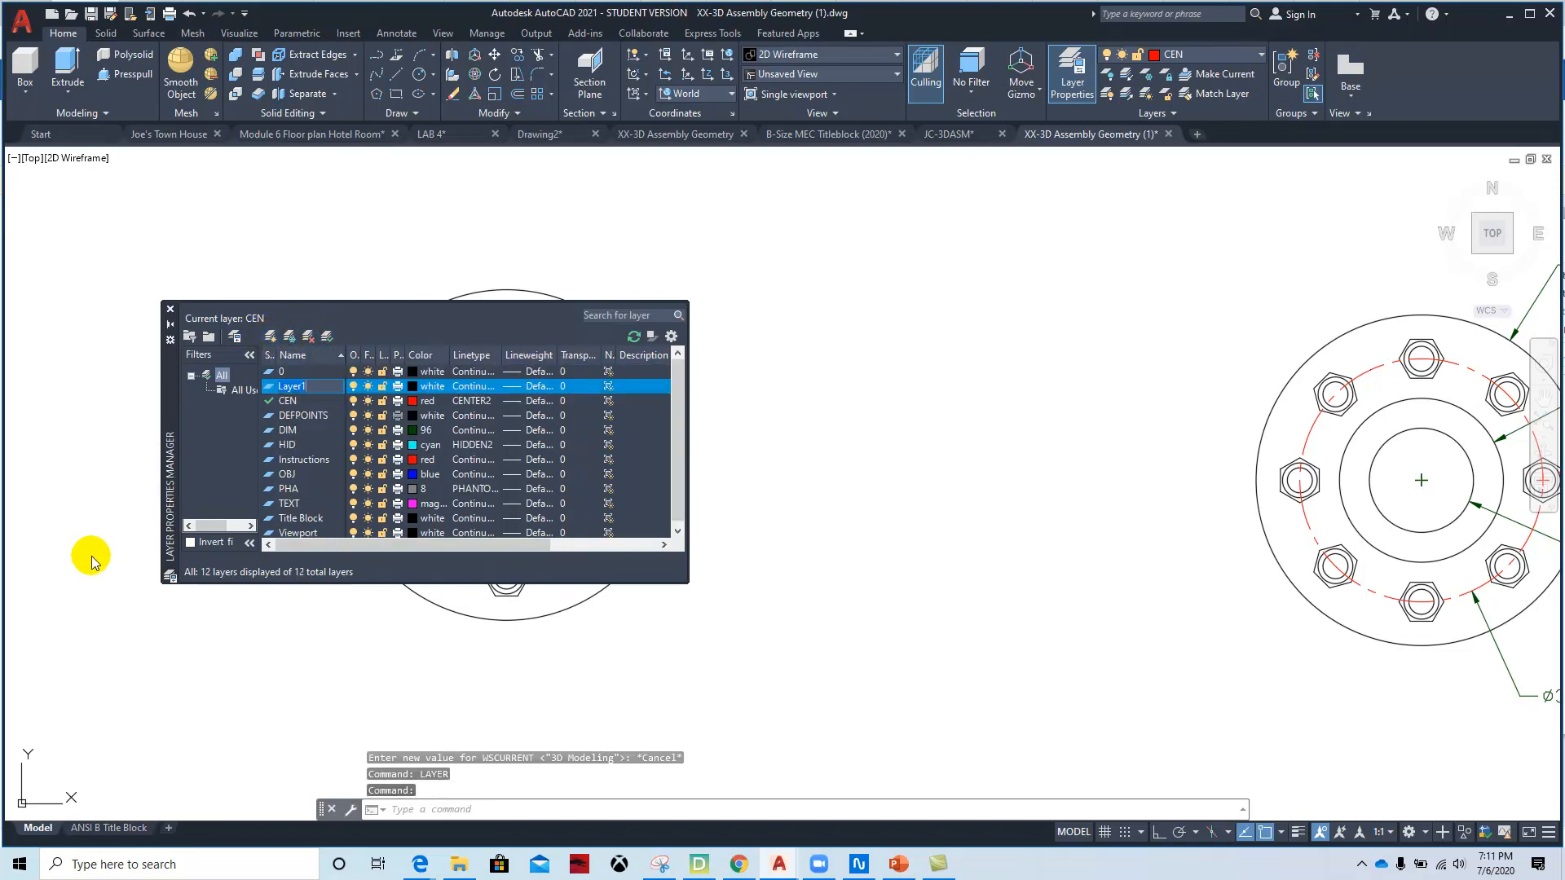
type("nut")
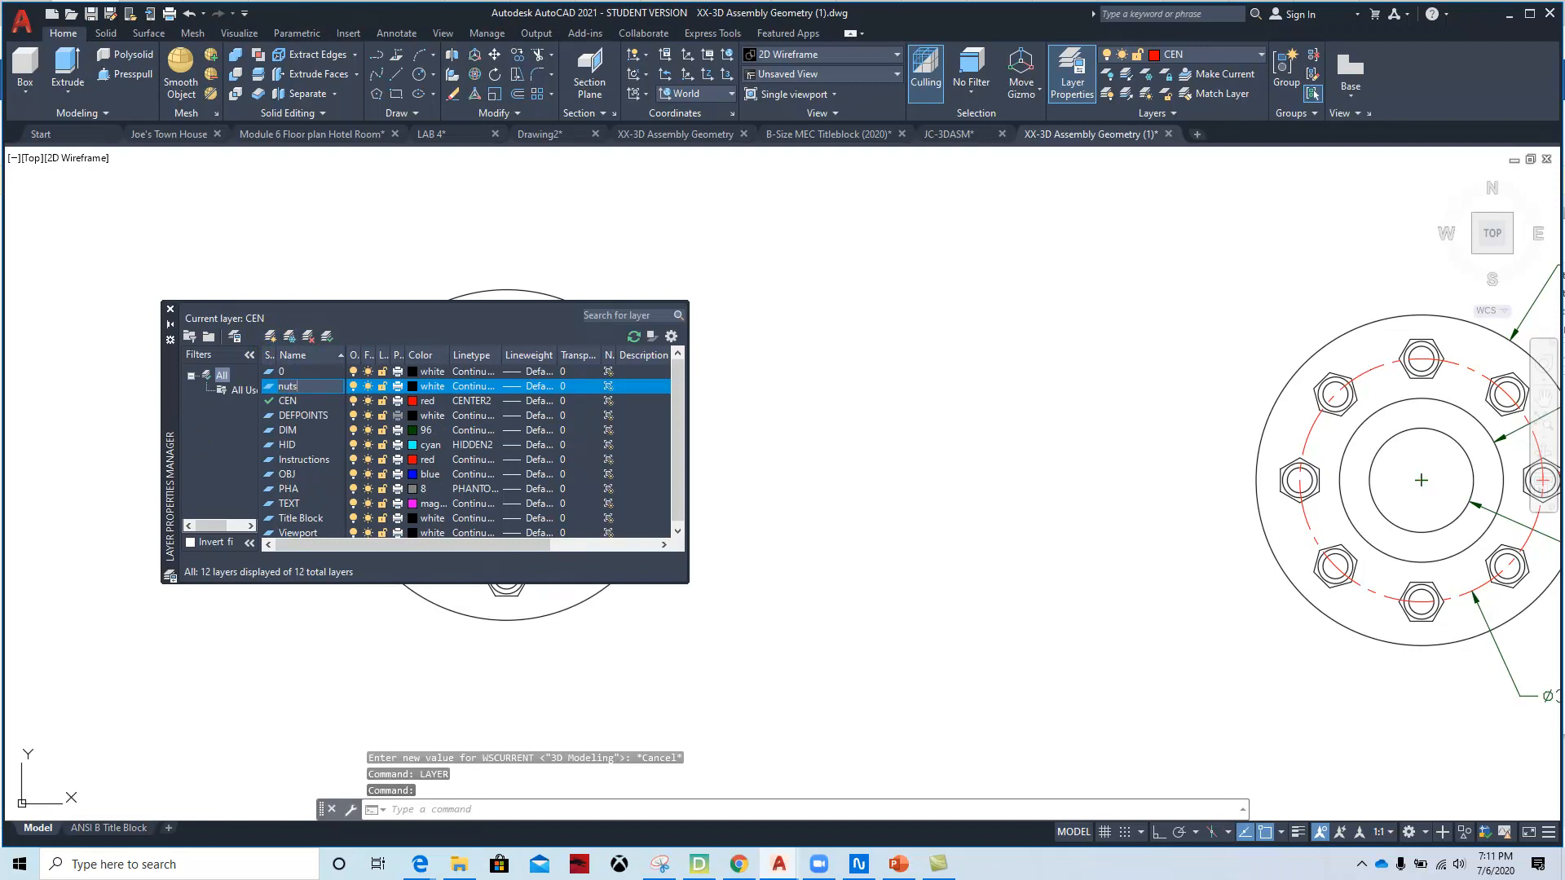
type("s")
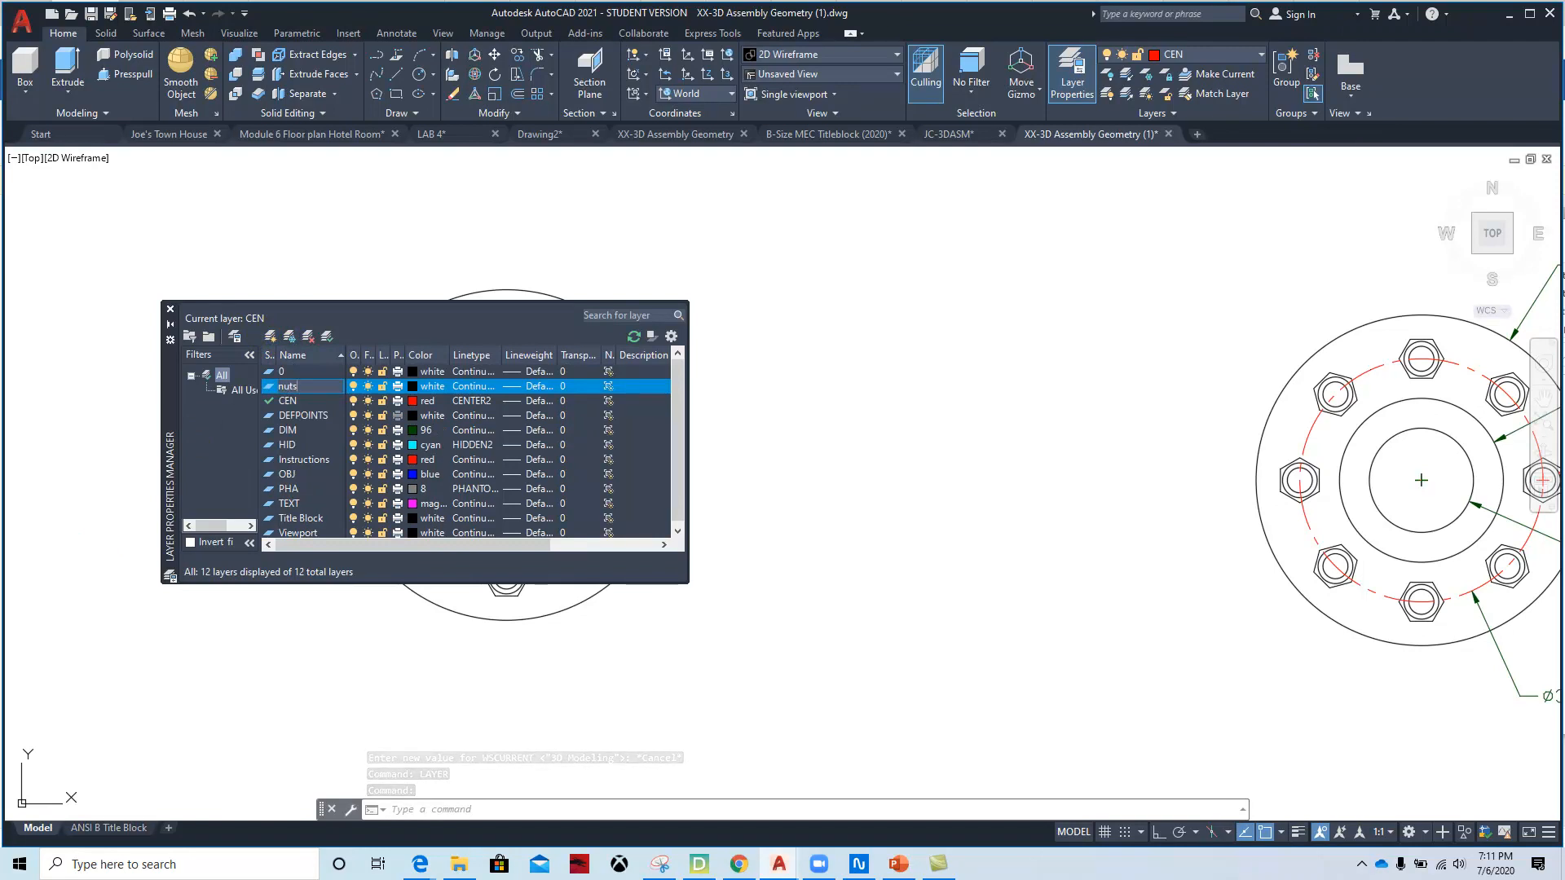
type(" - bolts")
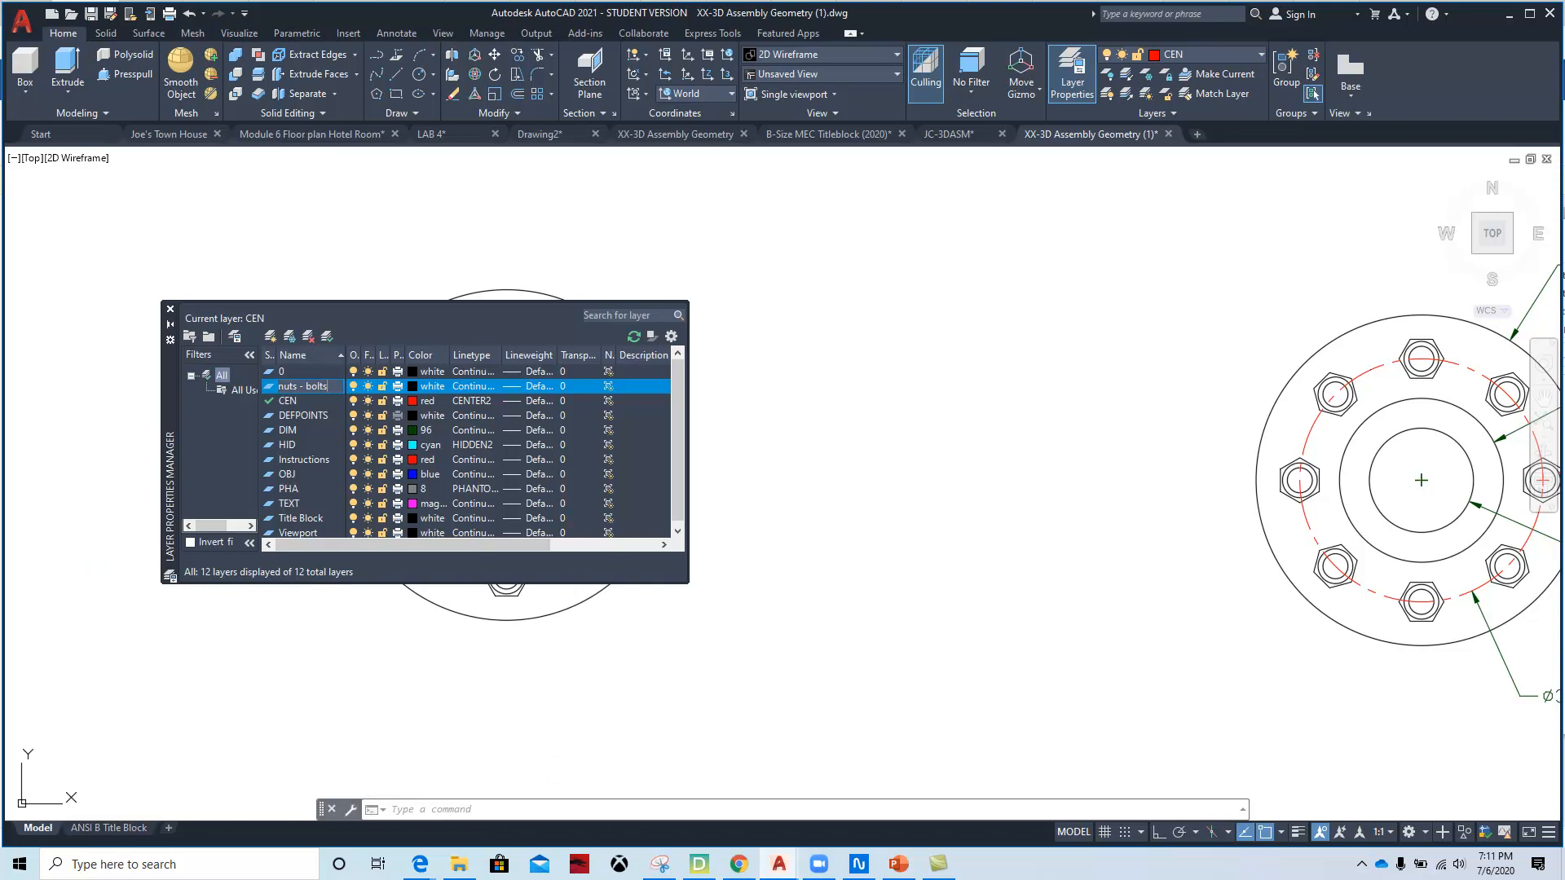
left_click(423, 391)
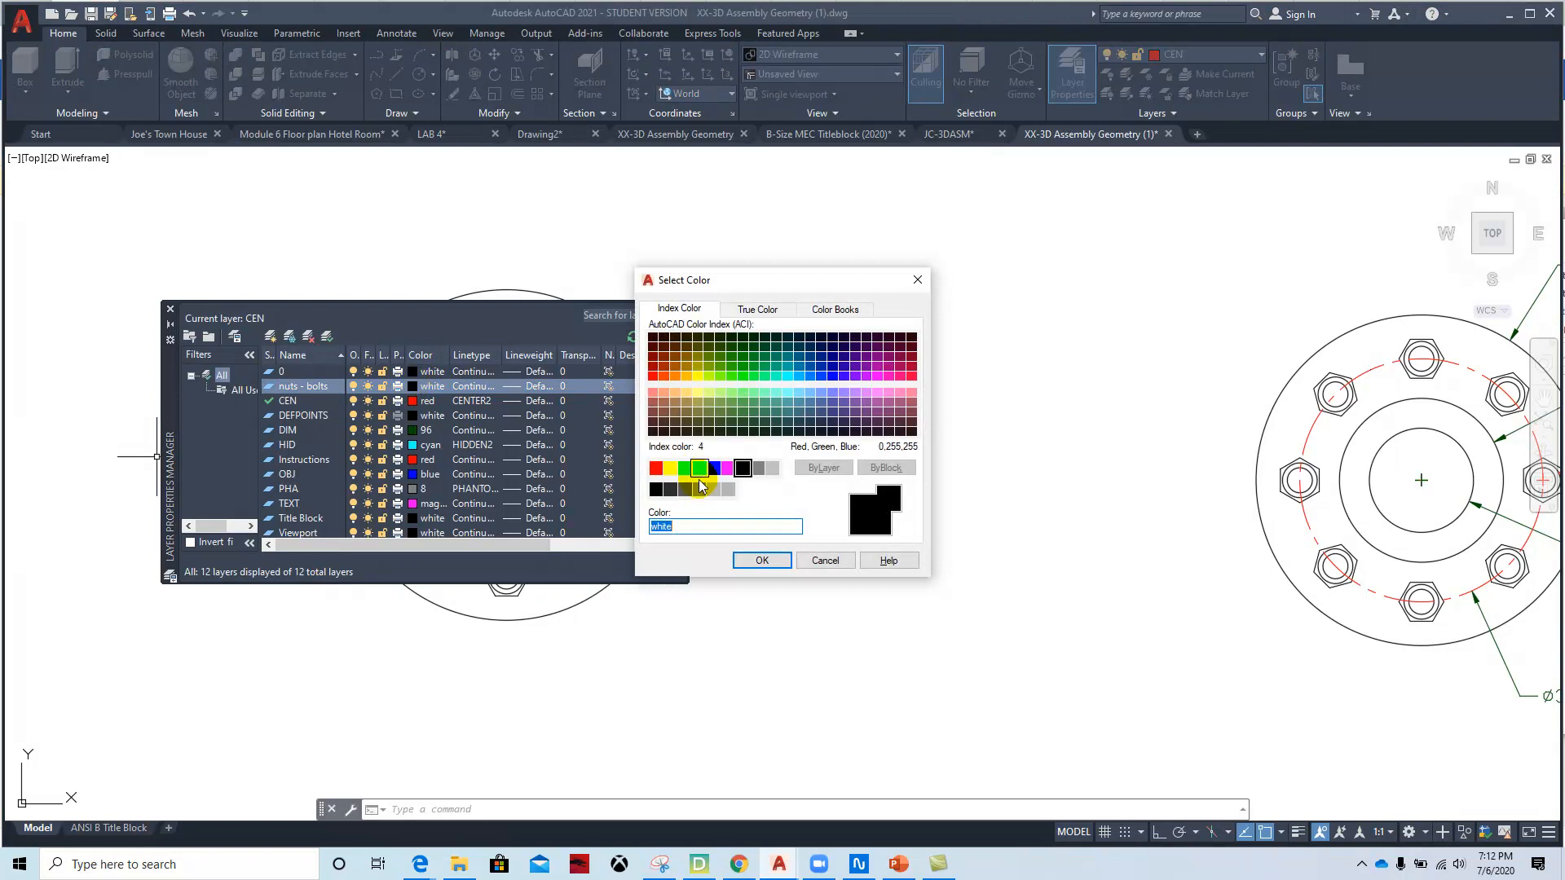
left_click(730, 473)
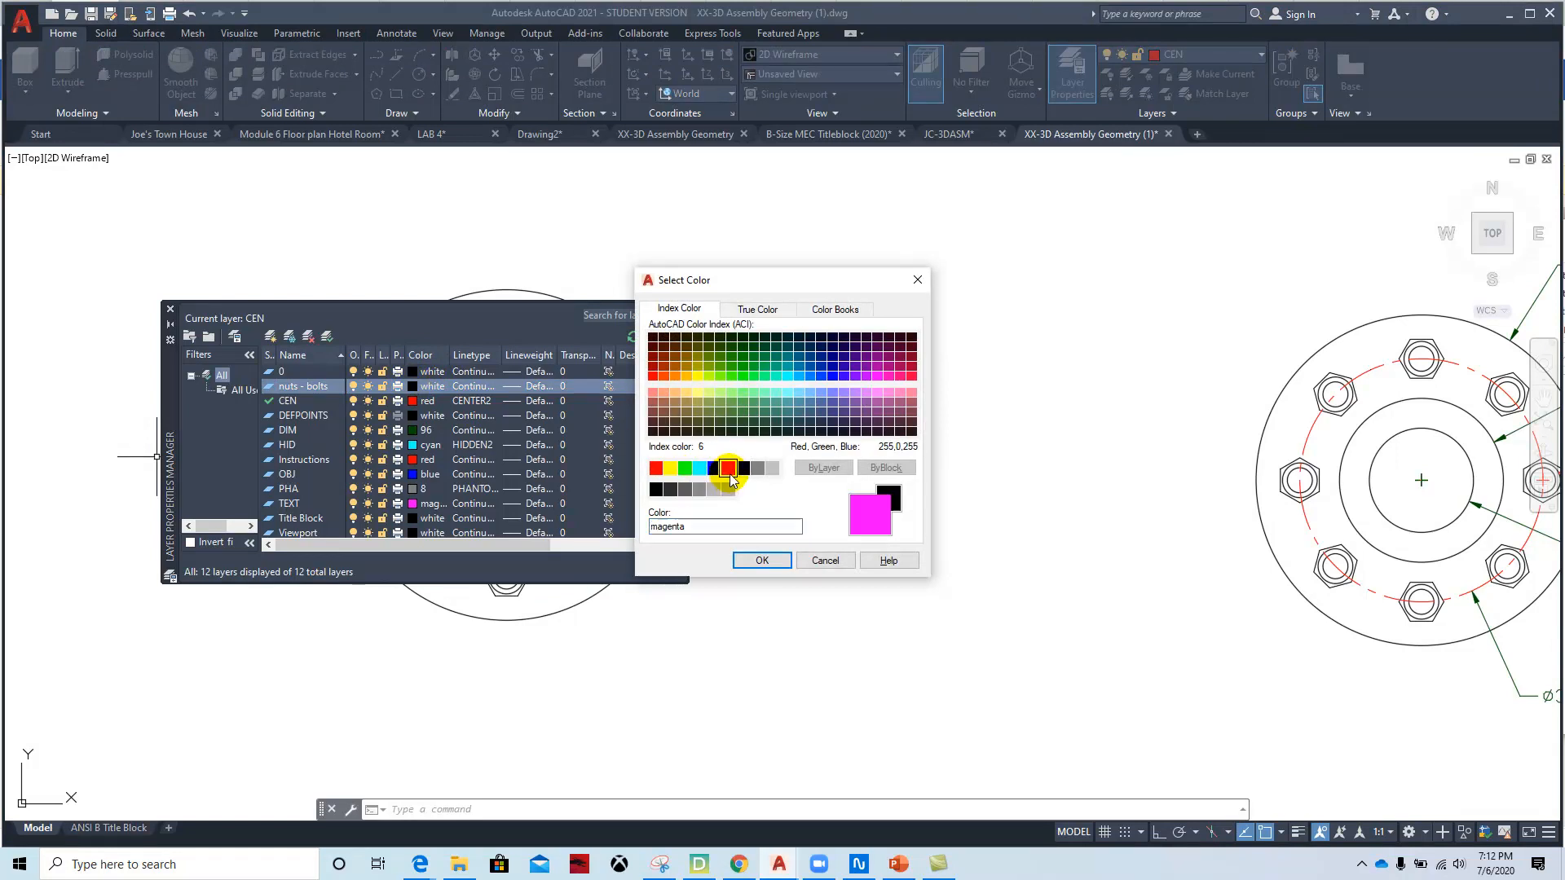
left_click(760, 560)
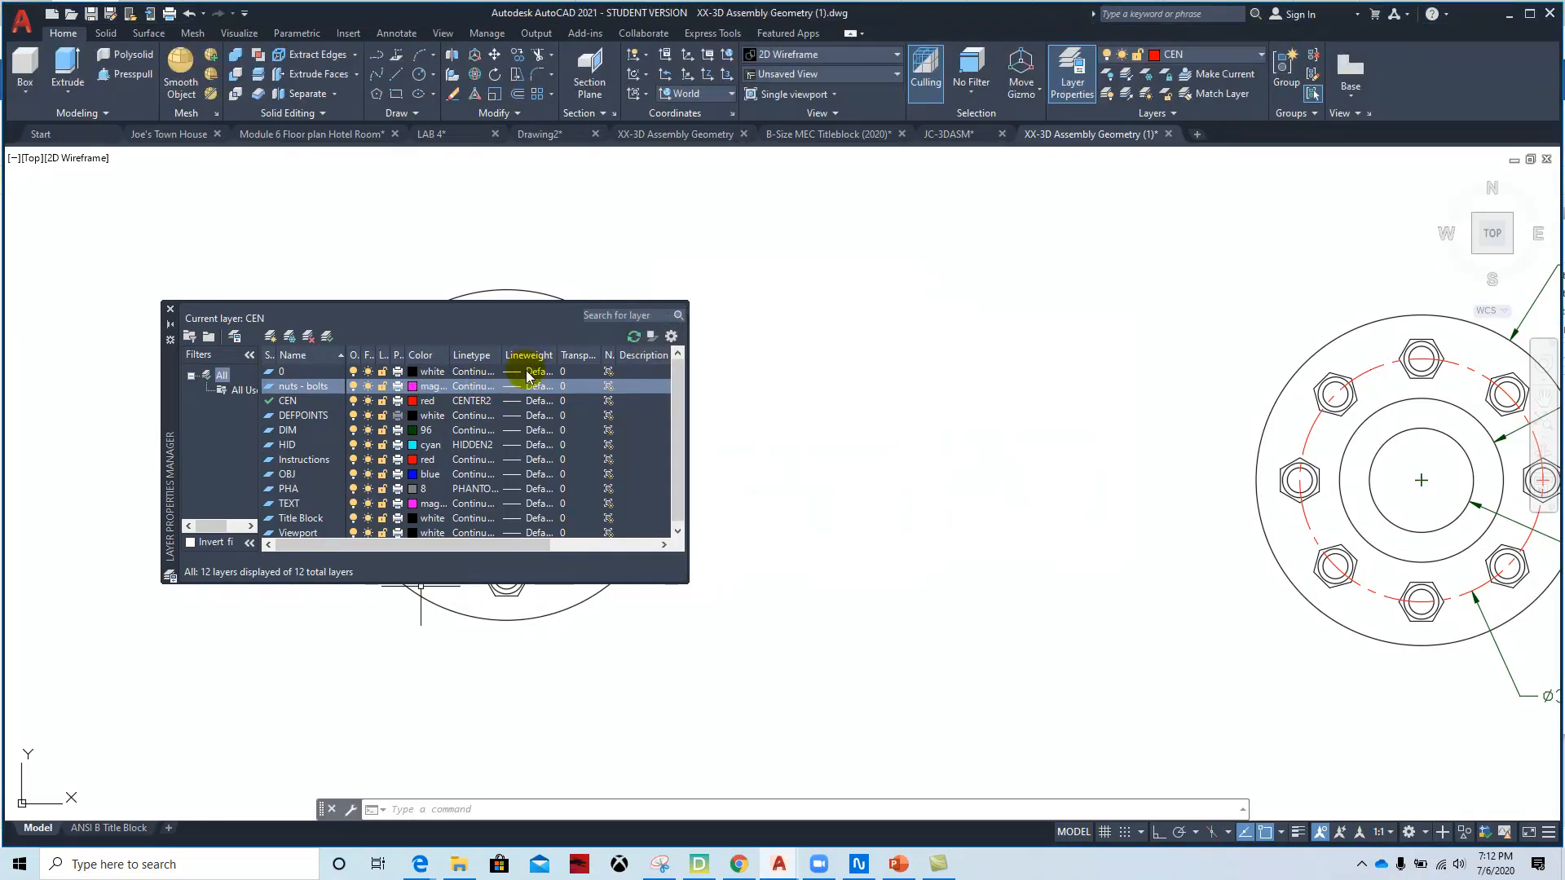
- Set the nuts - bolts layer's lineweight to 0.50 mm and turn the layer off
left_click(513, 392)
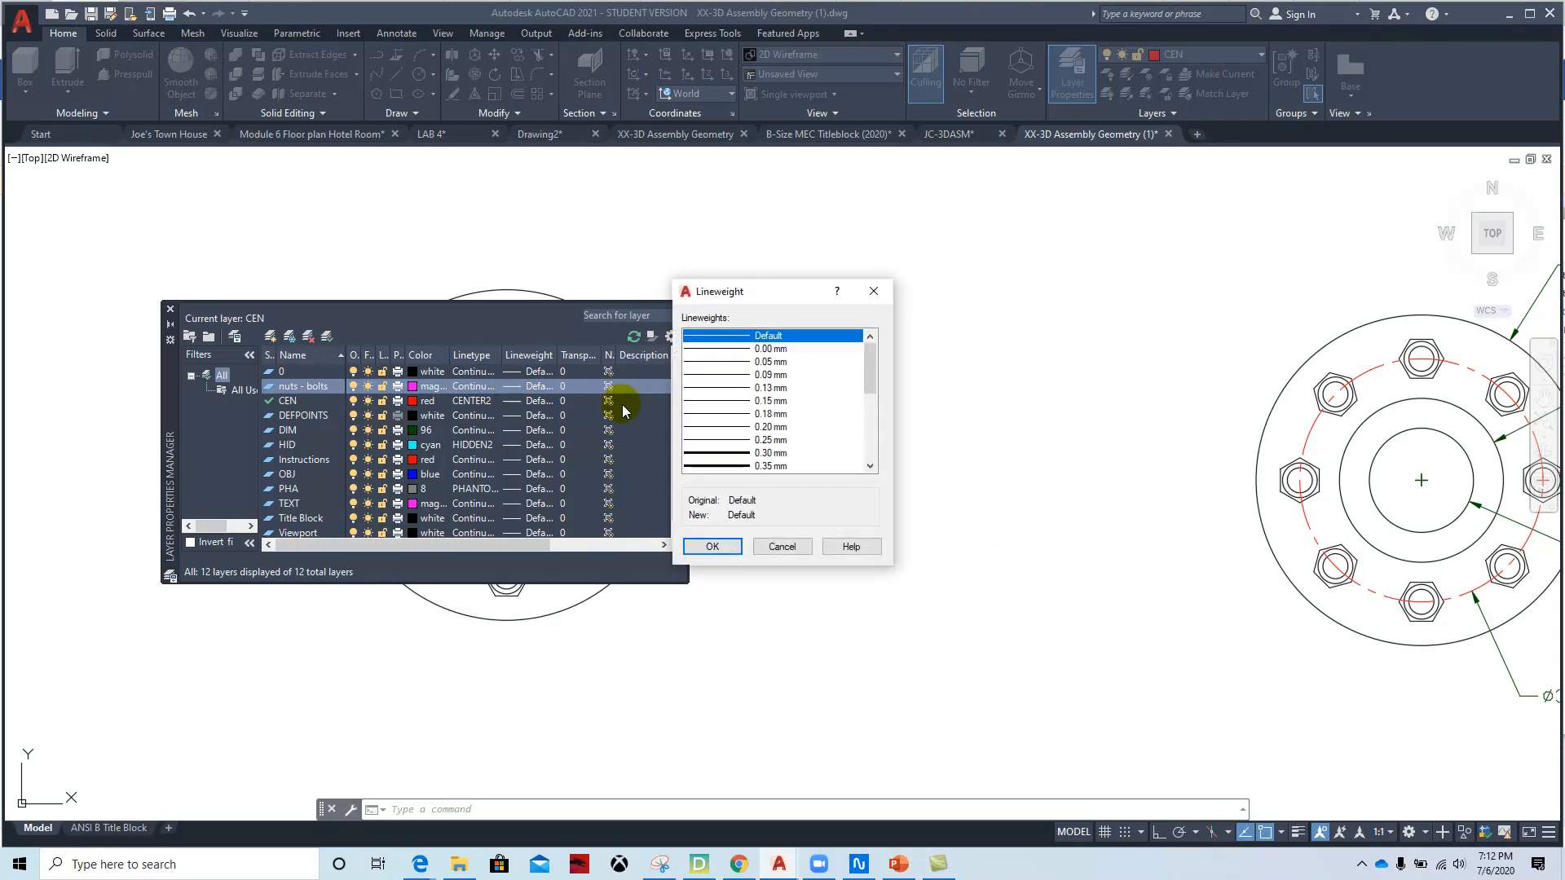
left_click_drag(871, 347, 871, 384)
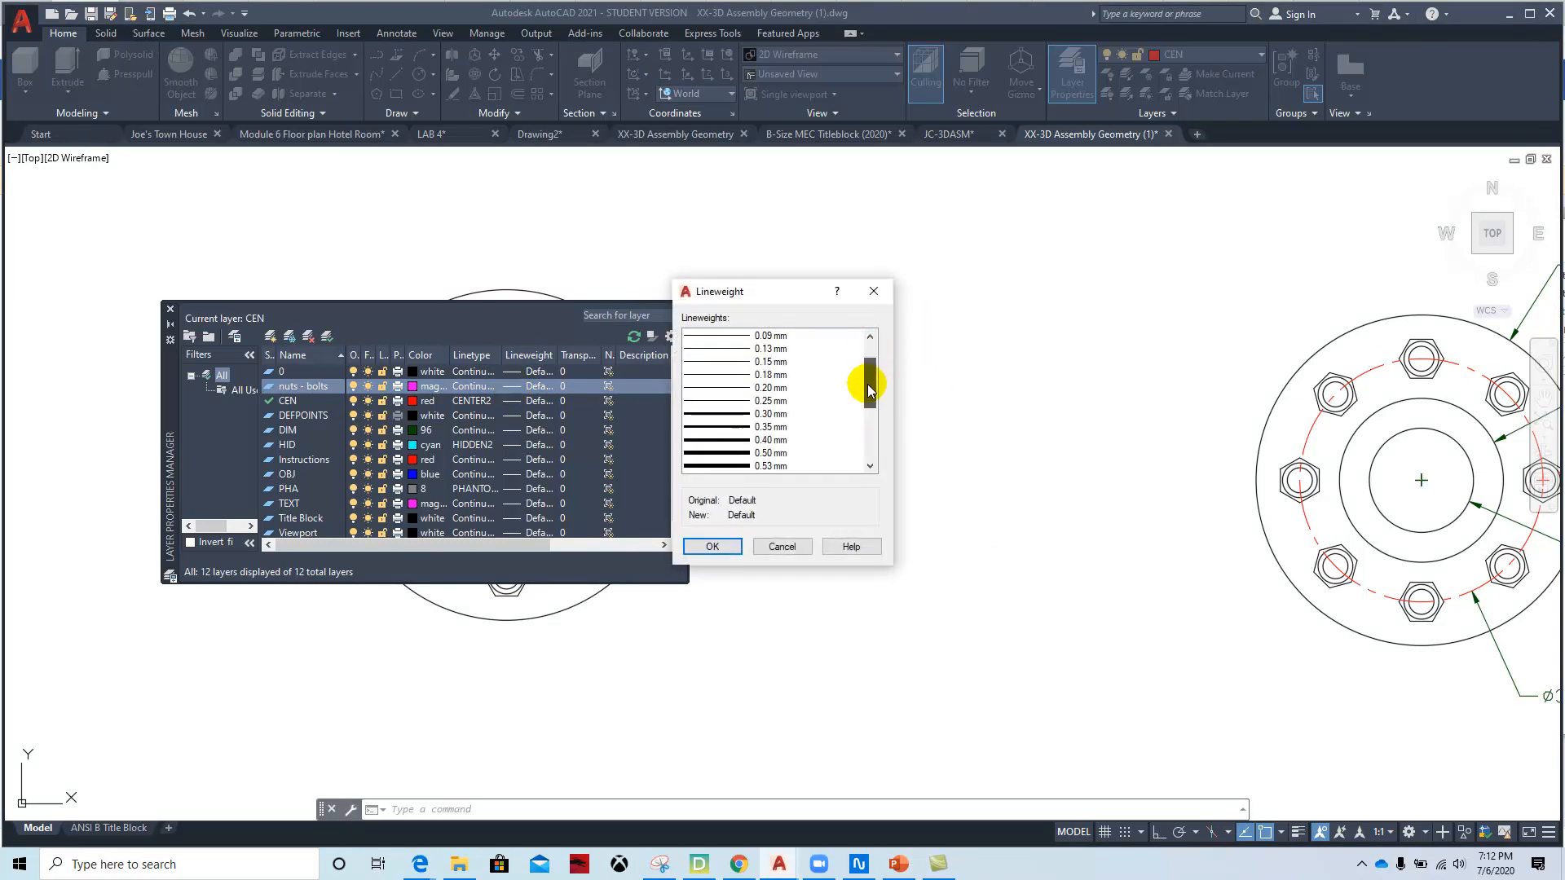
left_click(702, 427)
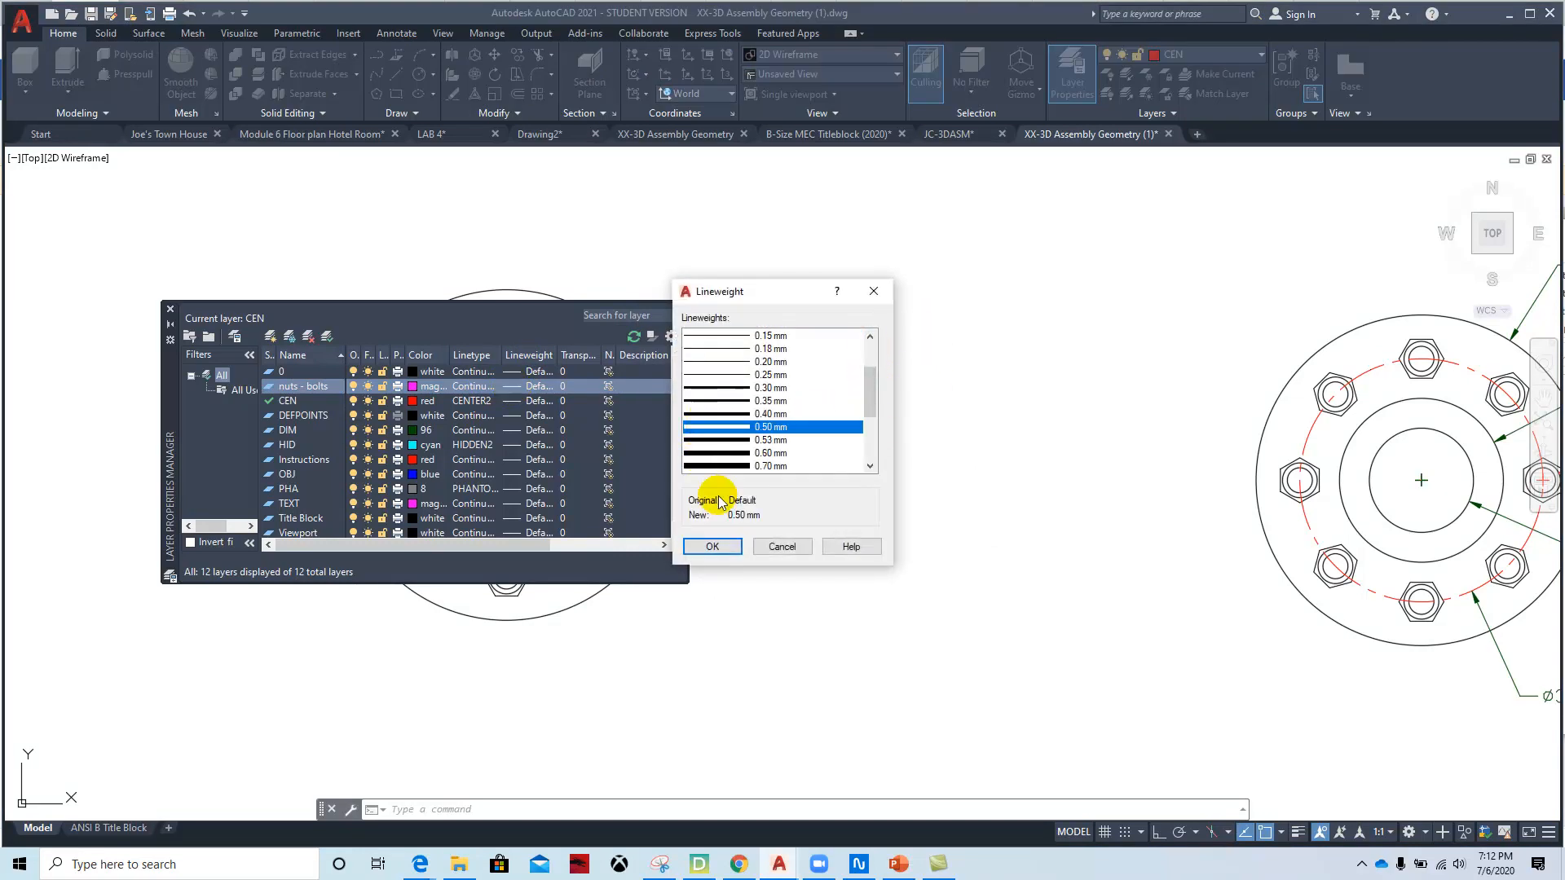
left_click(712, 547)
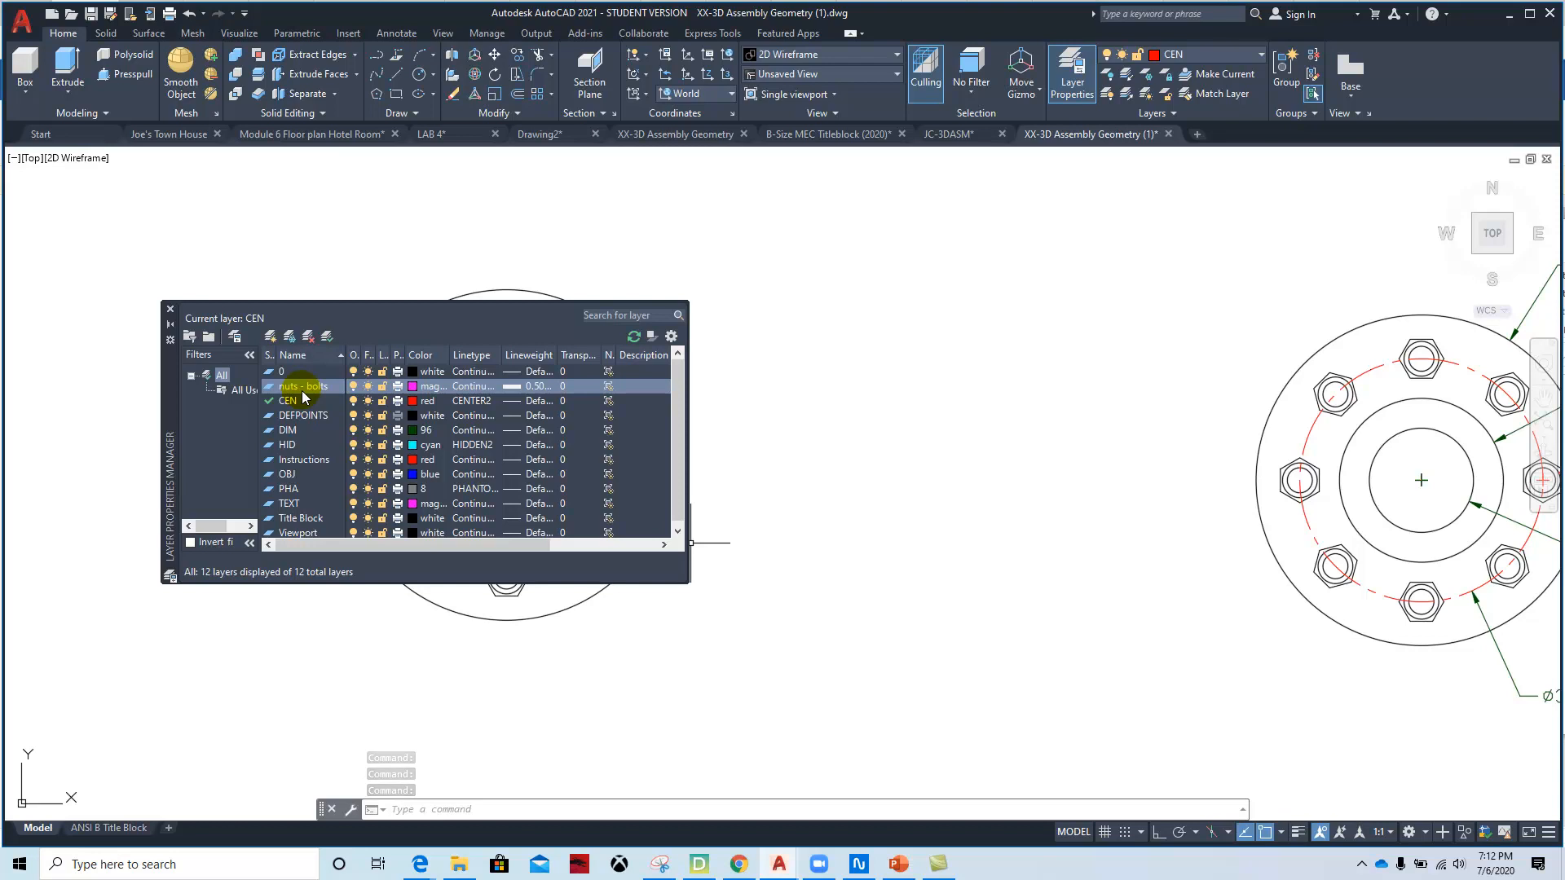
left_click(353, 386)
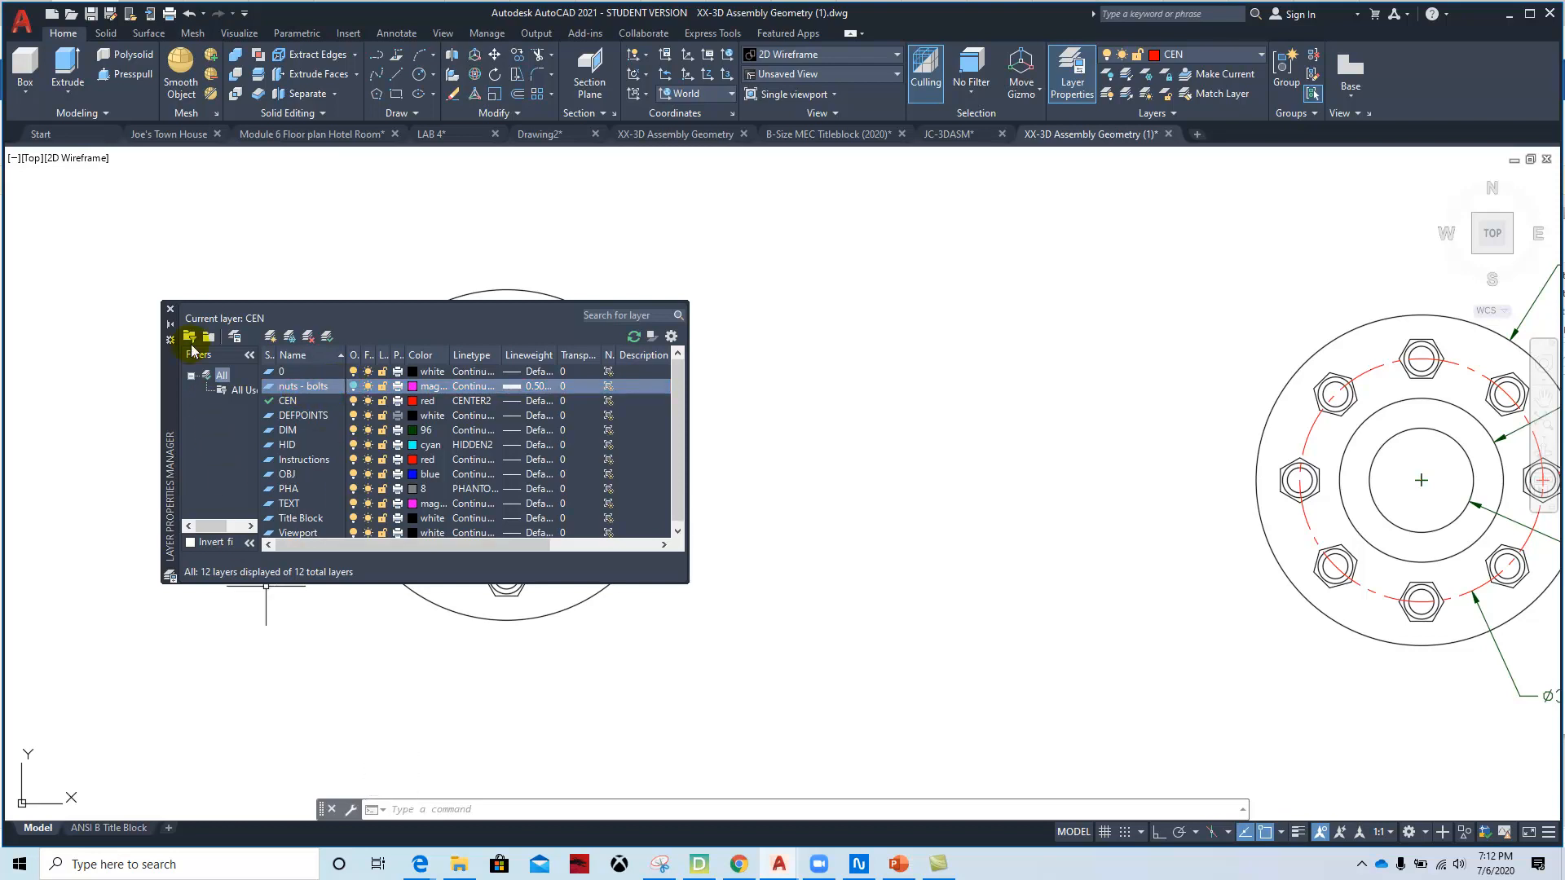
left_click(170, 308)
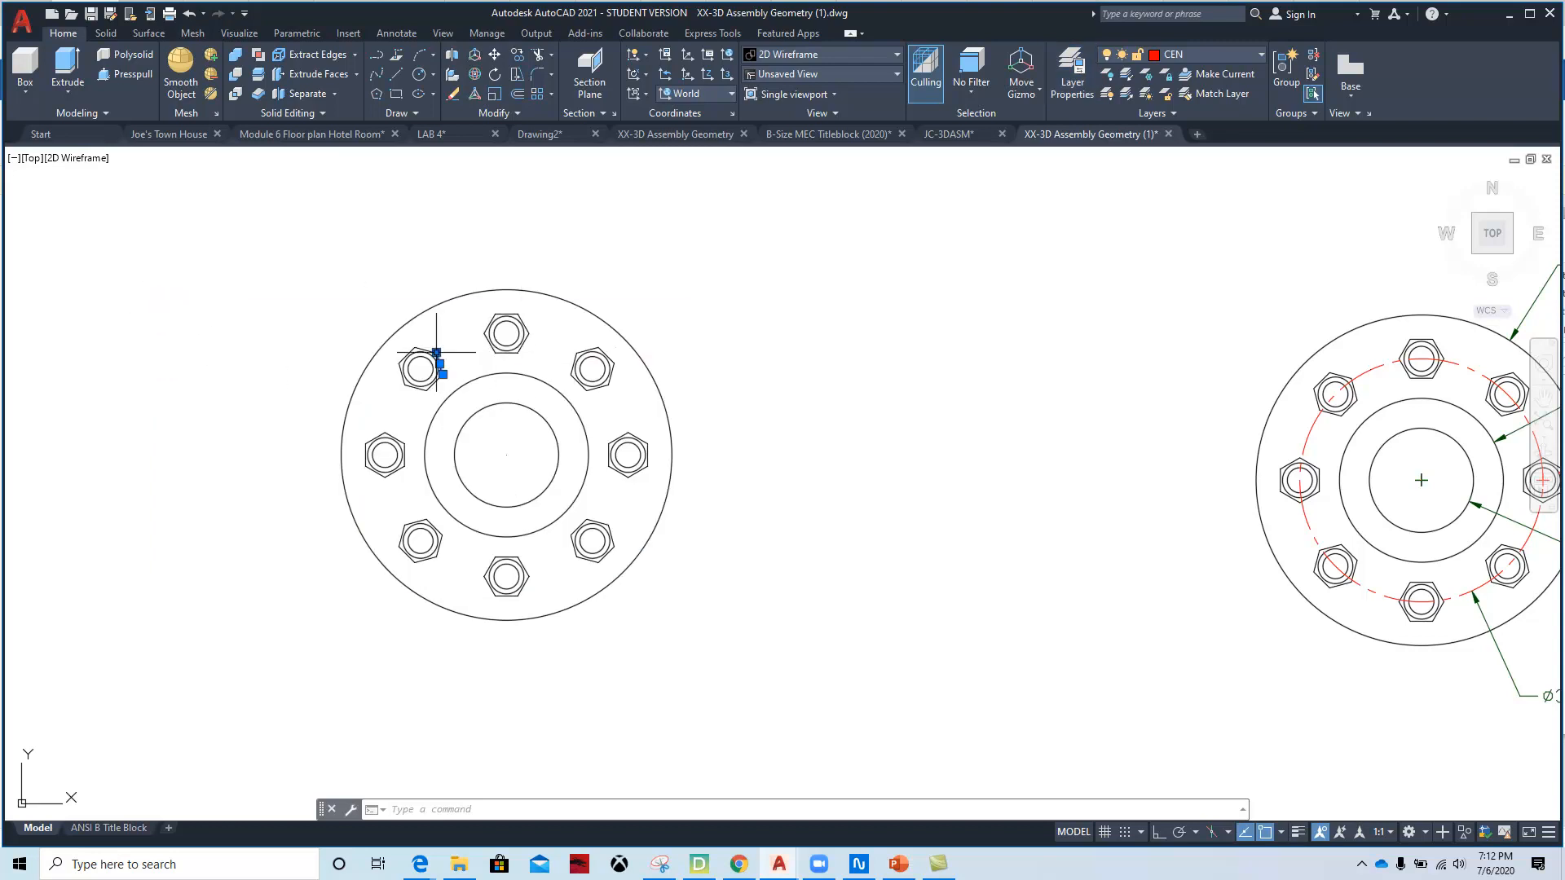
- Move the hexagon edges and inner circle of the middle flange copy's upper-left nut to the nuts - bolts layer
scroll(432, 352, "up", 5)
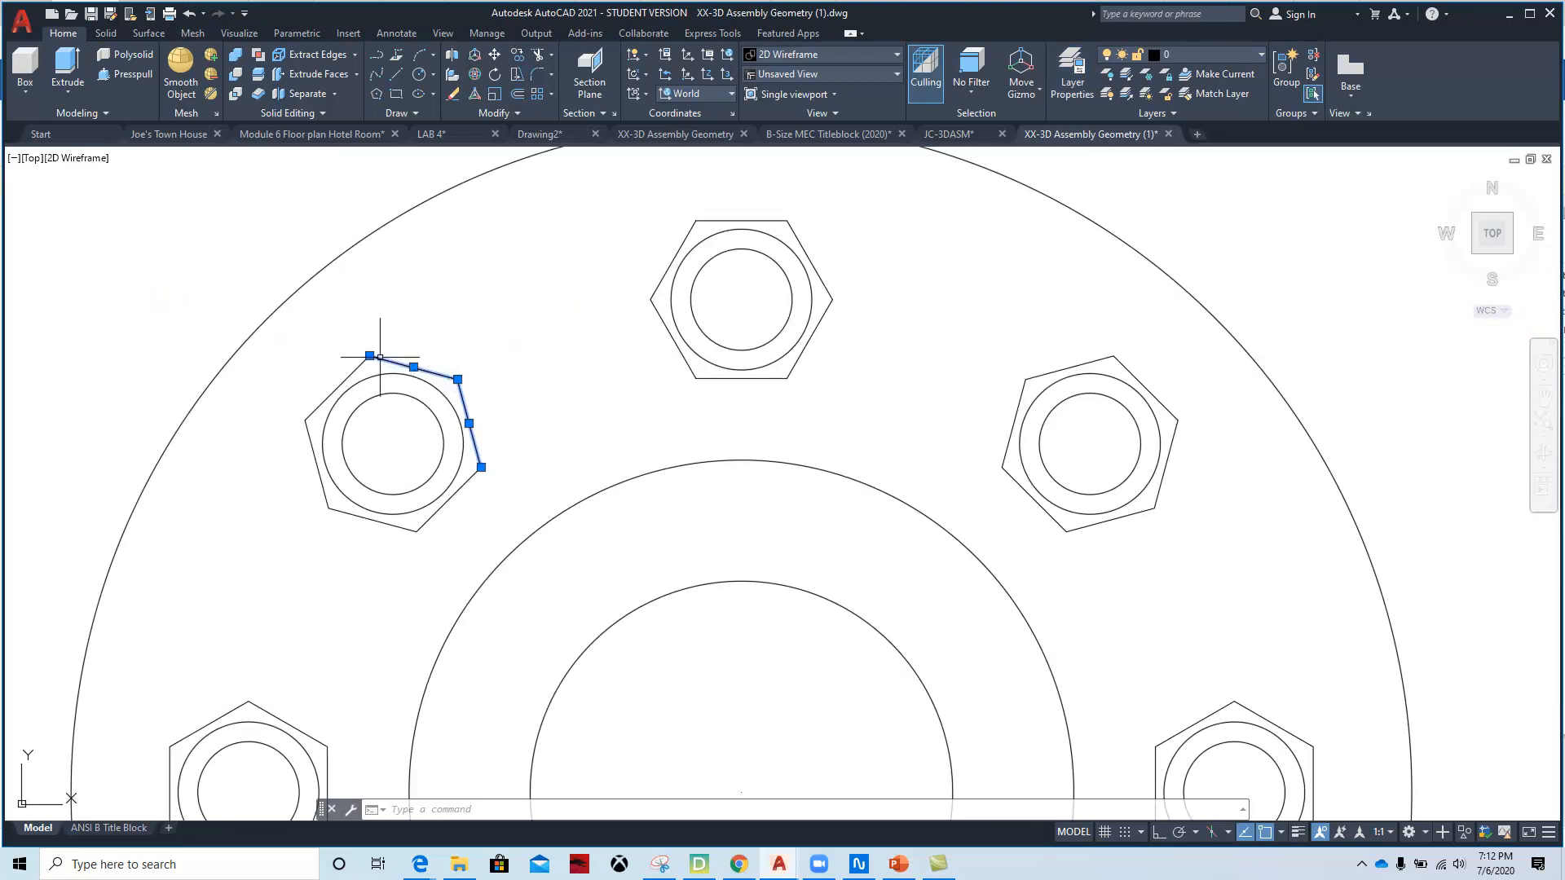
left_click(305, 420)
left_click(416, 532)
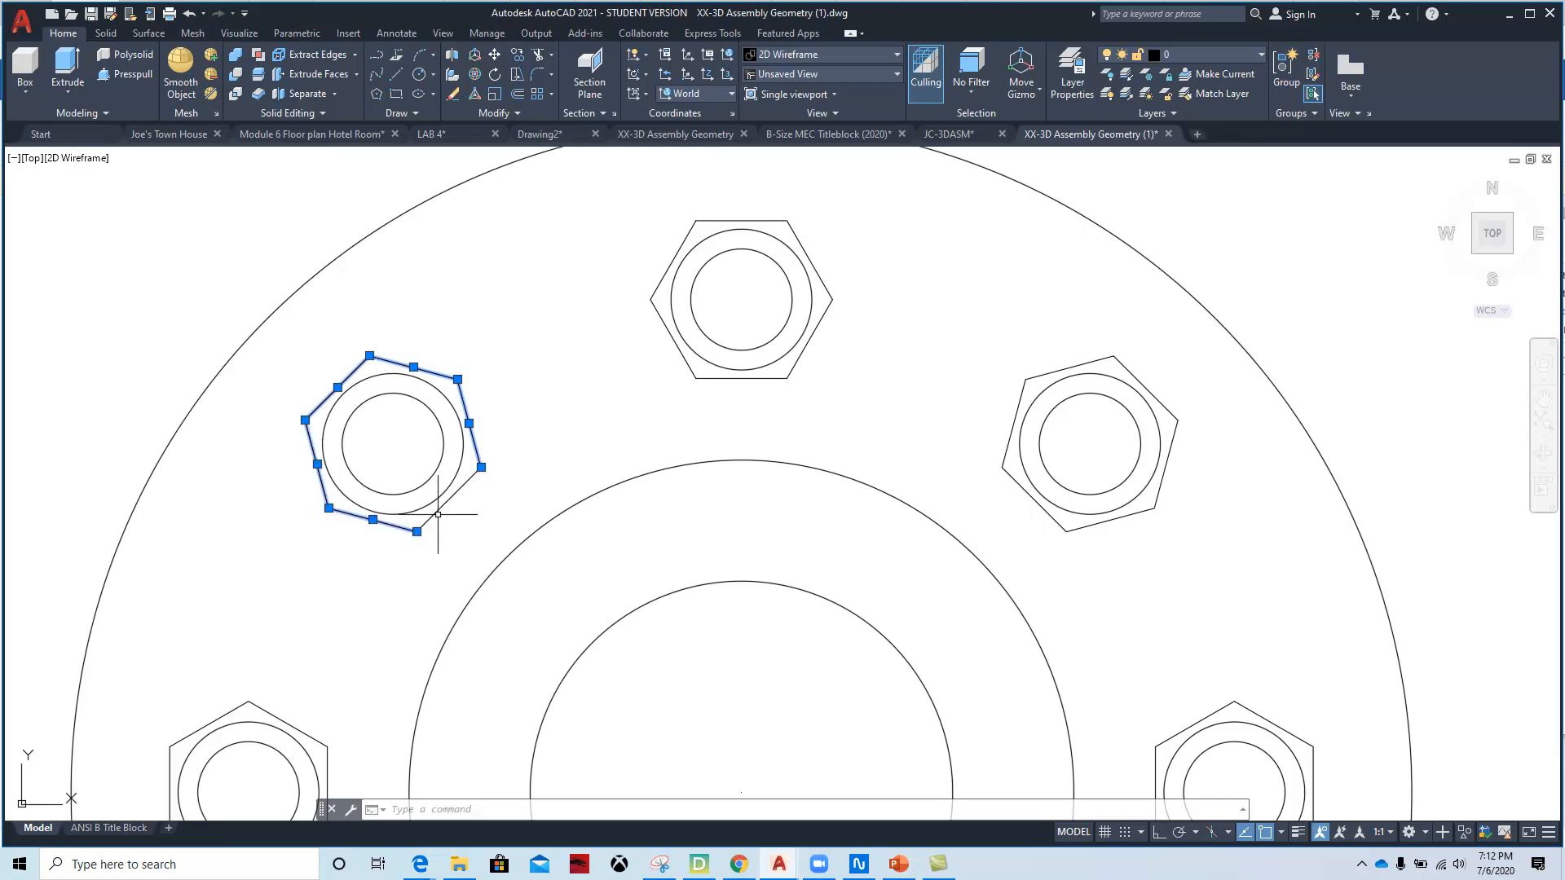
left_click(440, 460)
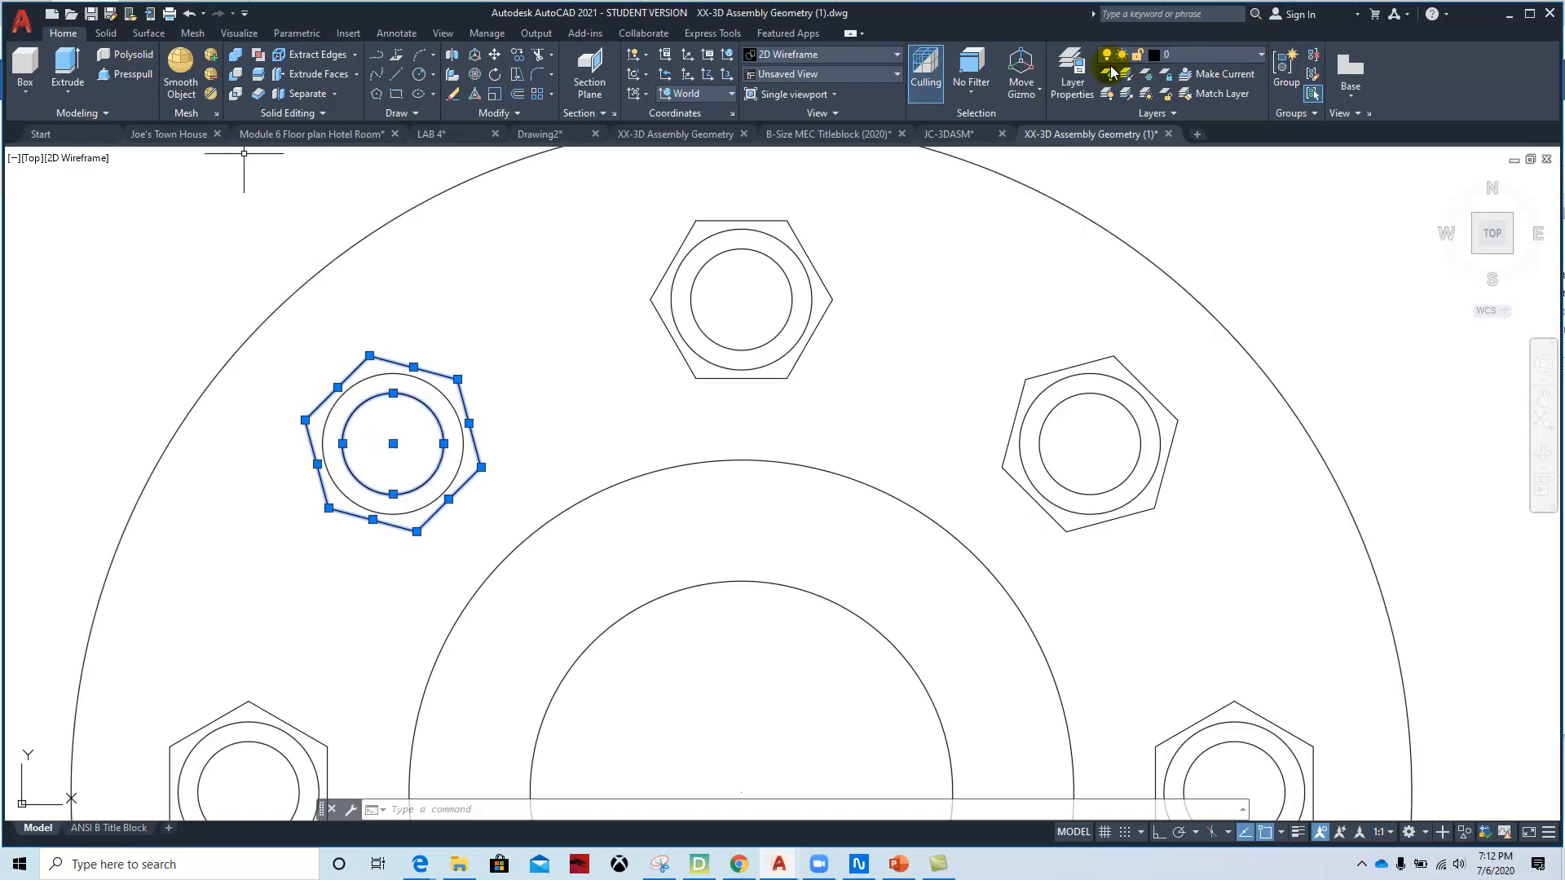
left_click(1259, 61)
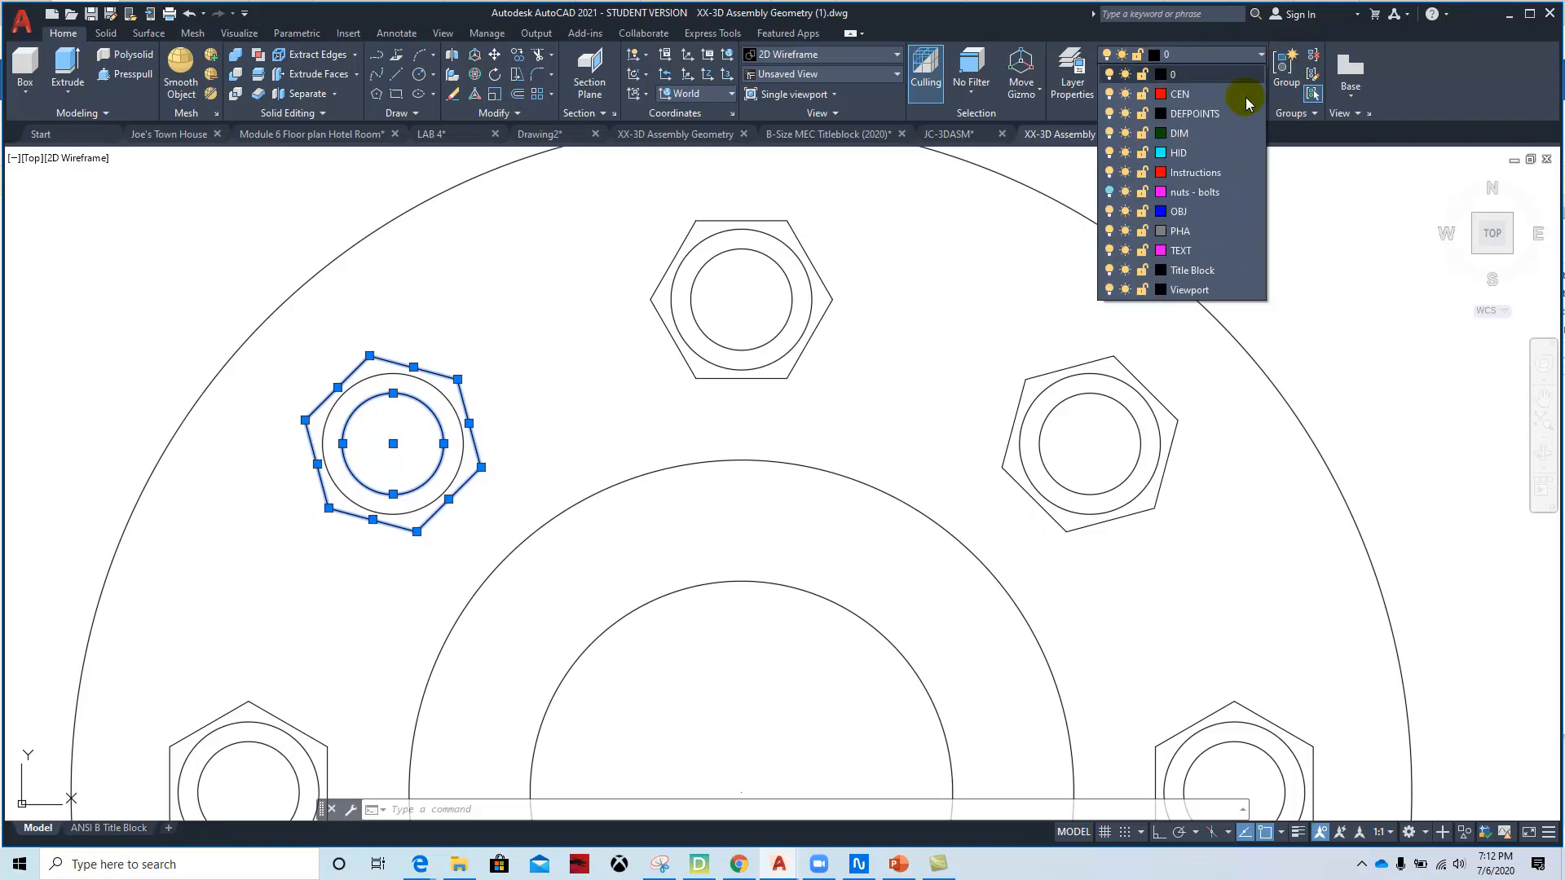
left_click(1209, 192)
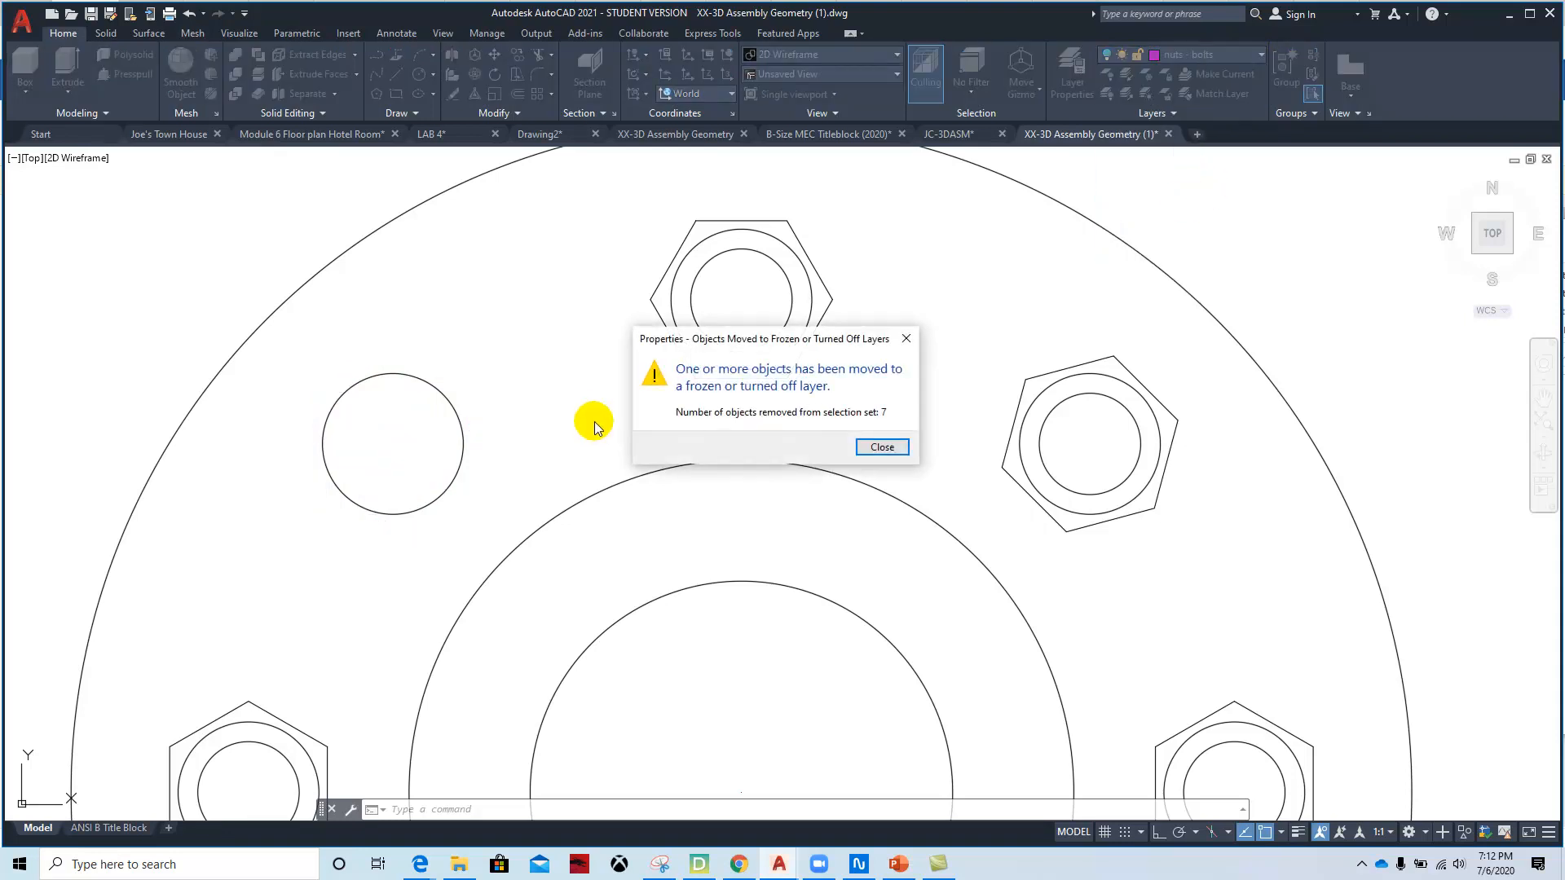
left_click(873, 445)
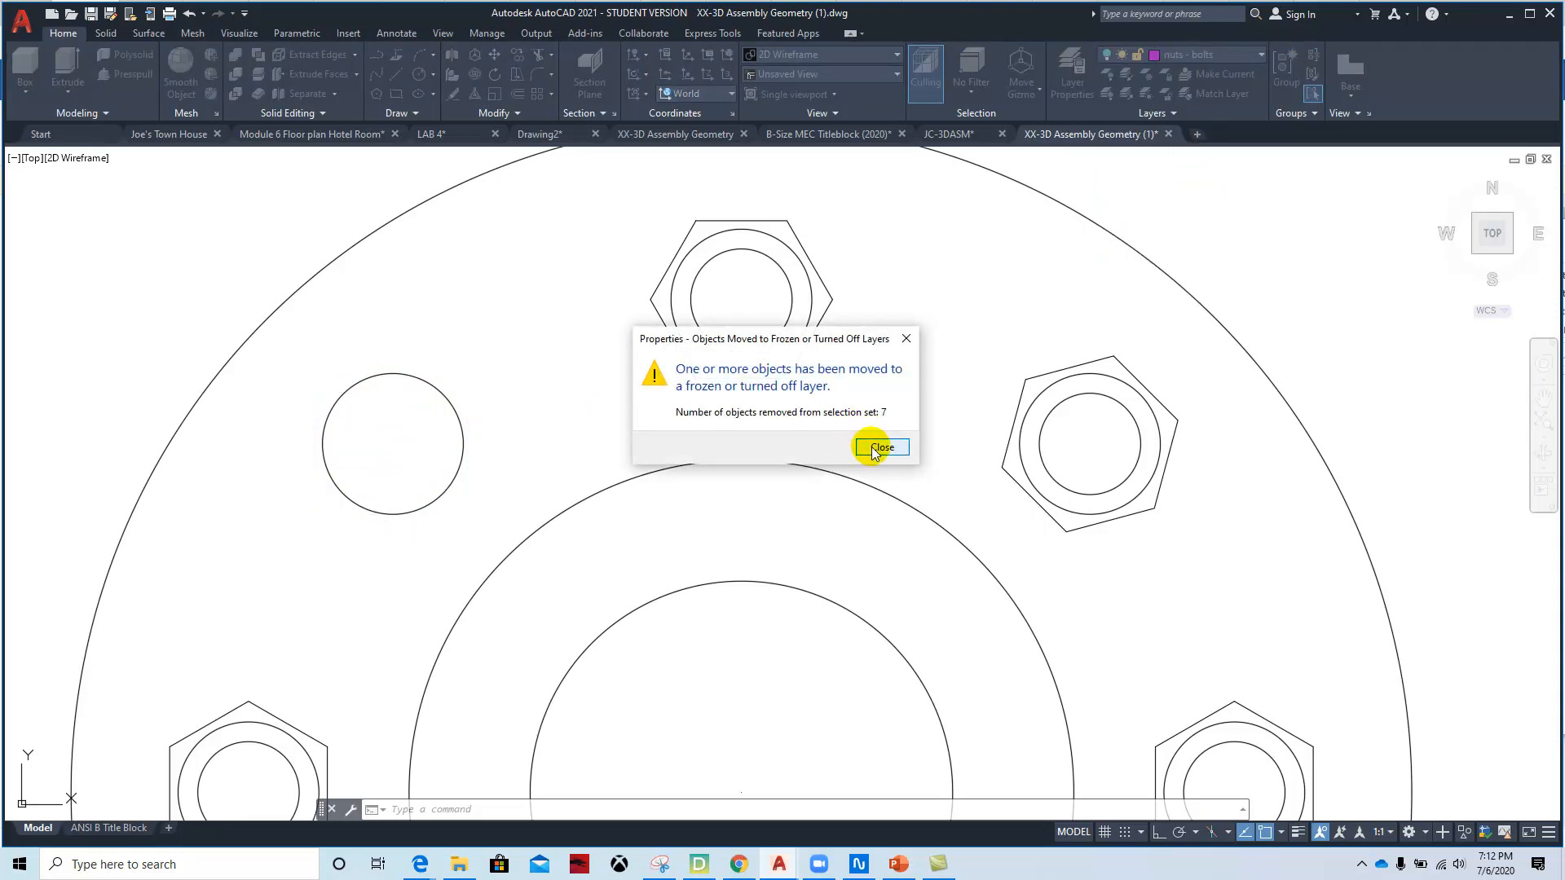
- Turn the nuts - bolts layer on and back off to check the moved nut geometry
left_click(1262, 57)
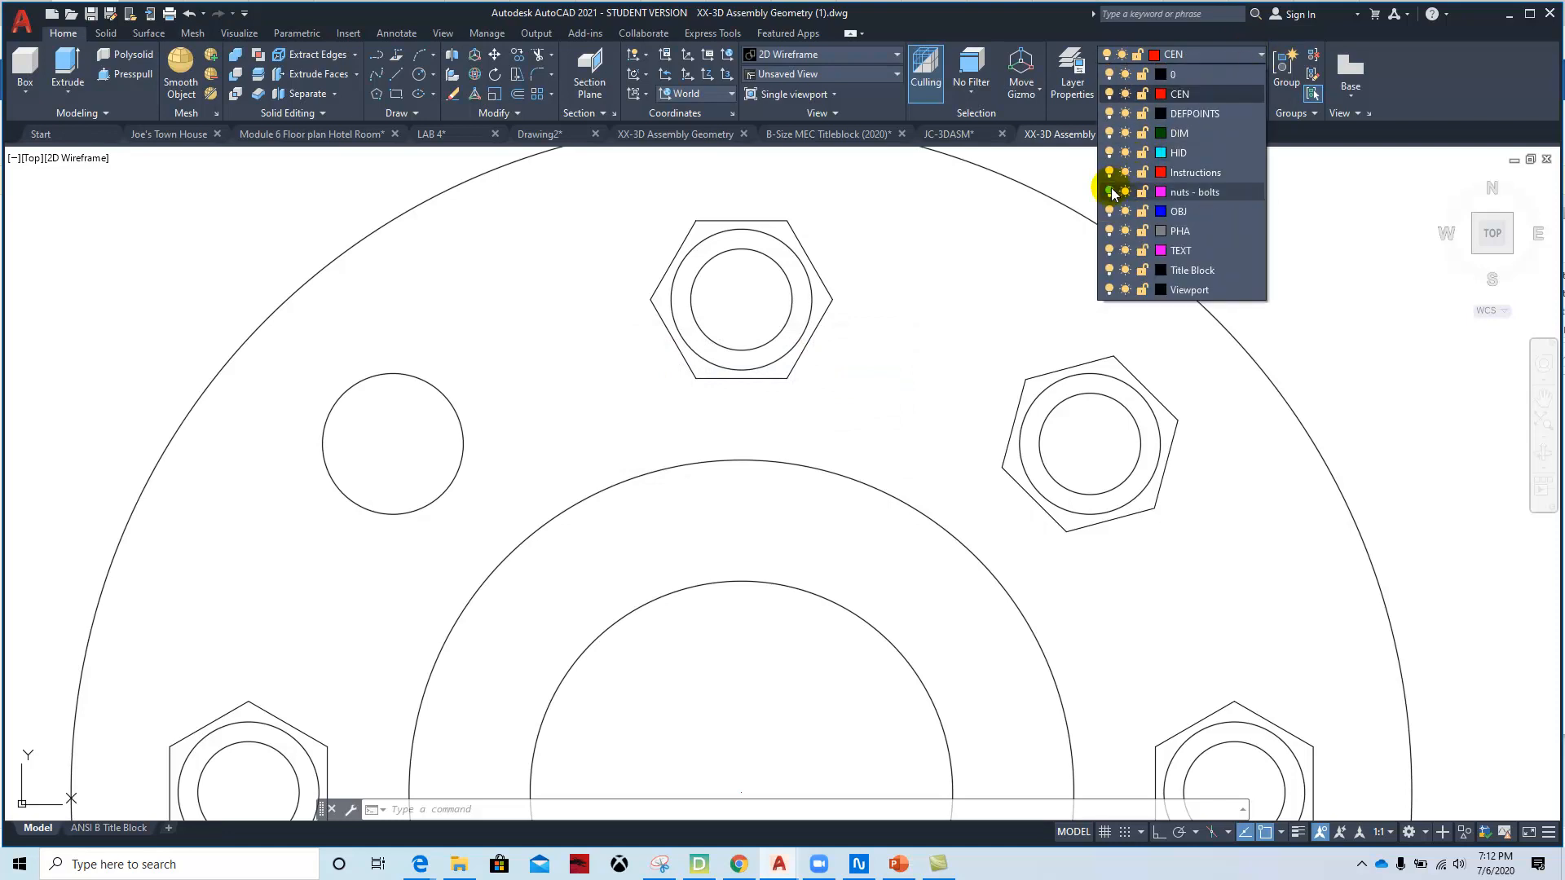
left_click(1109, 193)
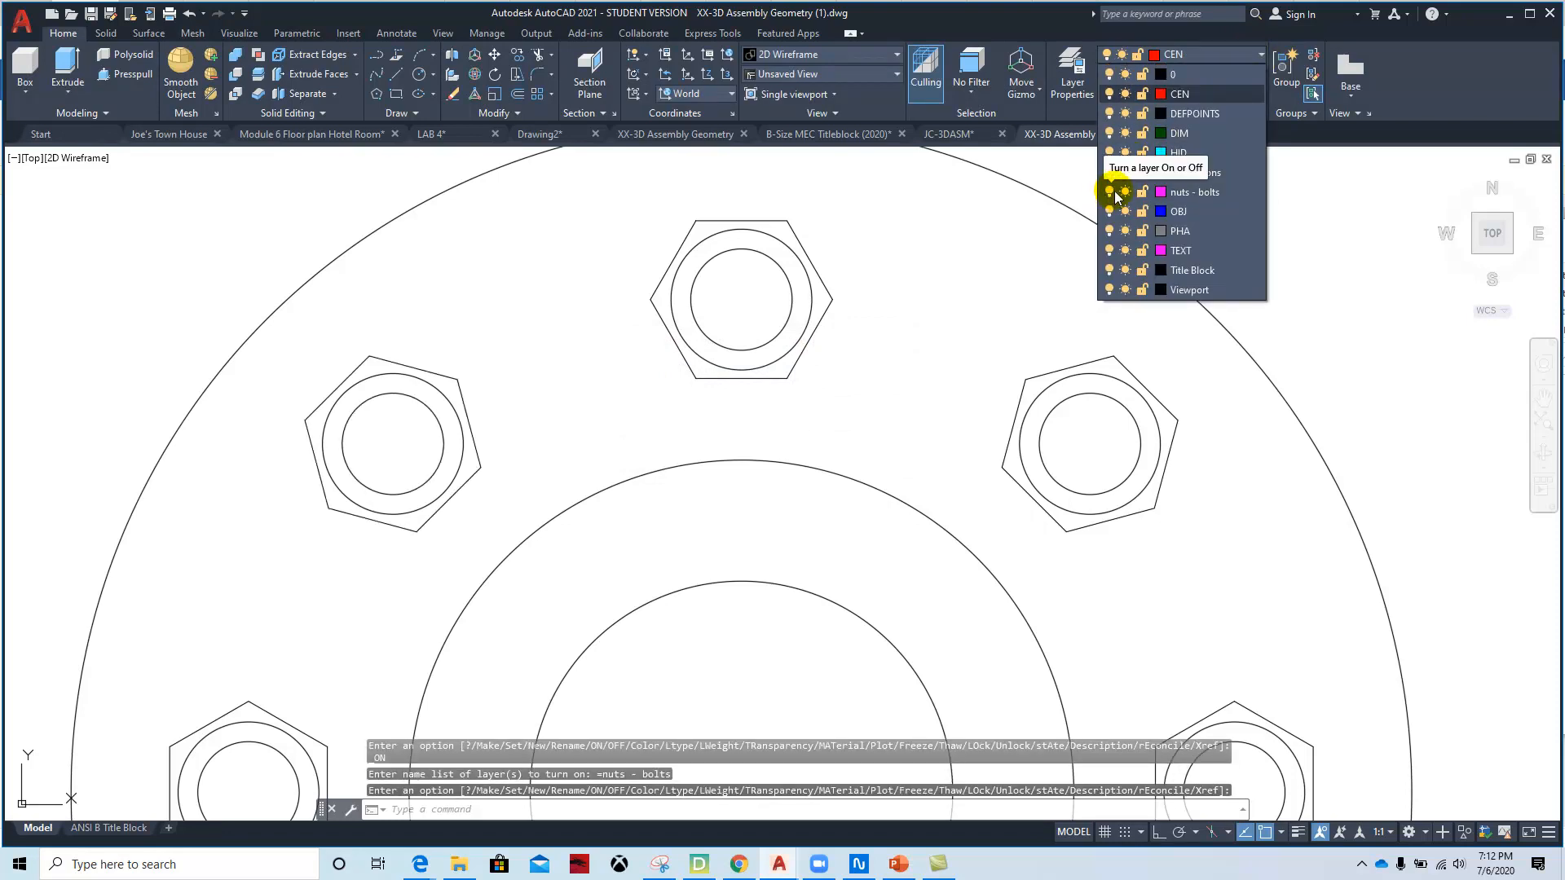
left_click(1108, 193)
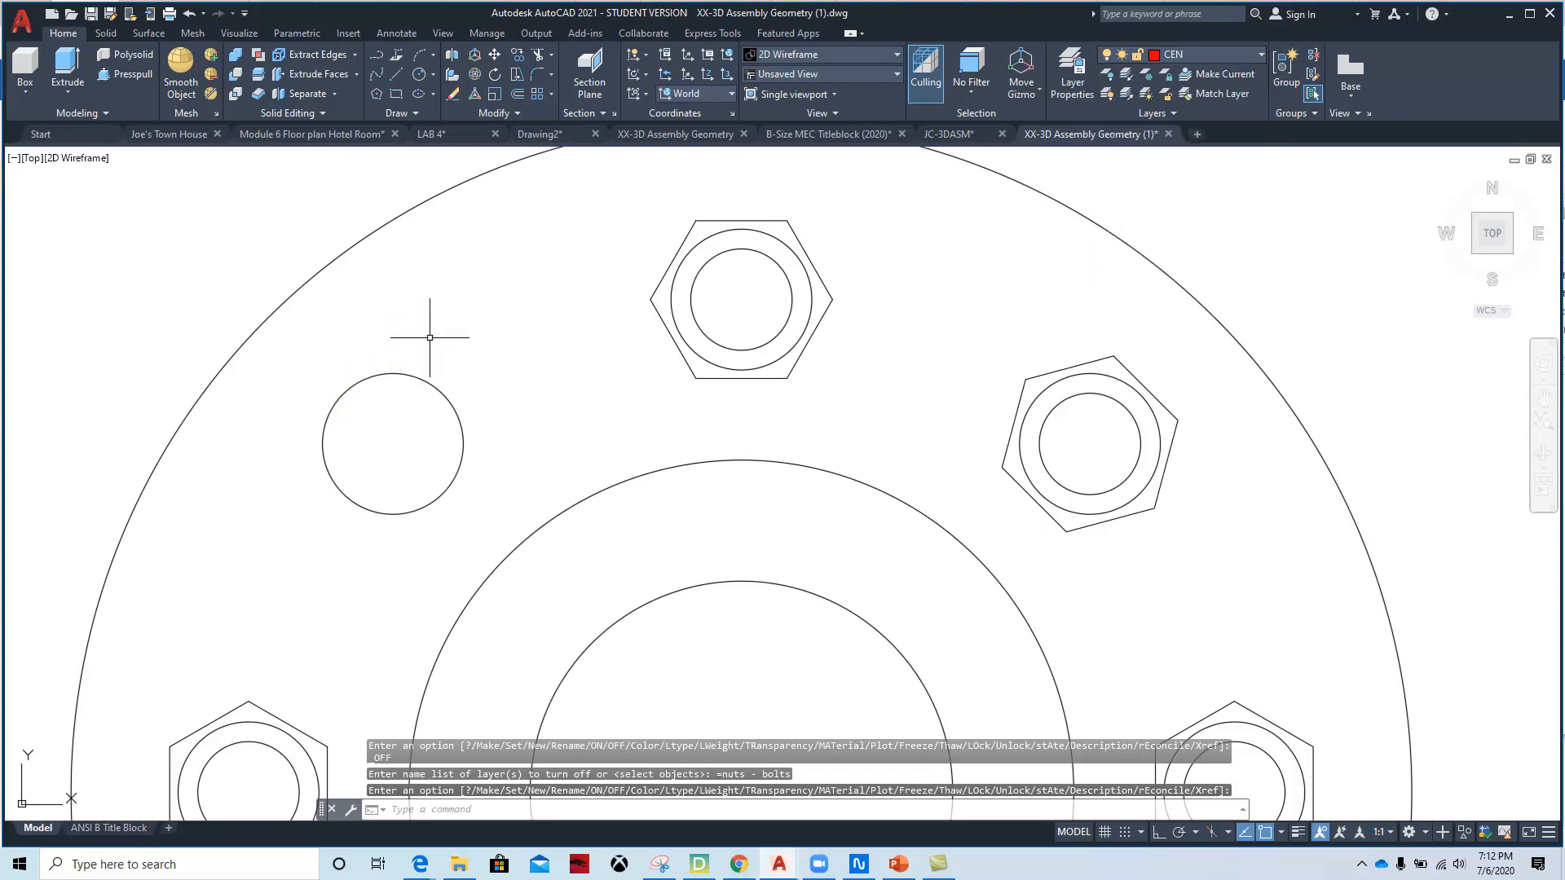
- Move the hexagon edges and inner circle of the flange's topmost nut to the nuts - bolts layer
scroll(559, 311, "down", 2)
mouse_move(559, 311)
middle_mouse_down()
mouse_move(533, 272)
mouse_move(448, 265)
middle_mouse_up()
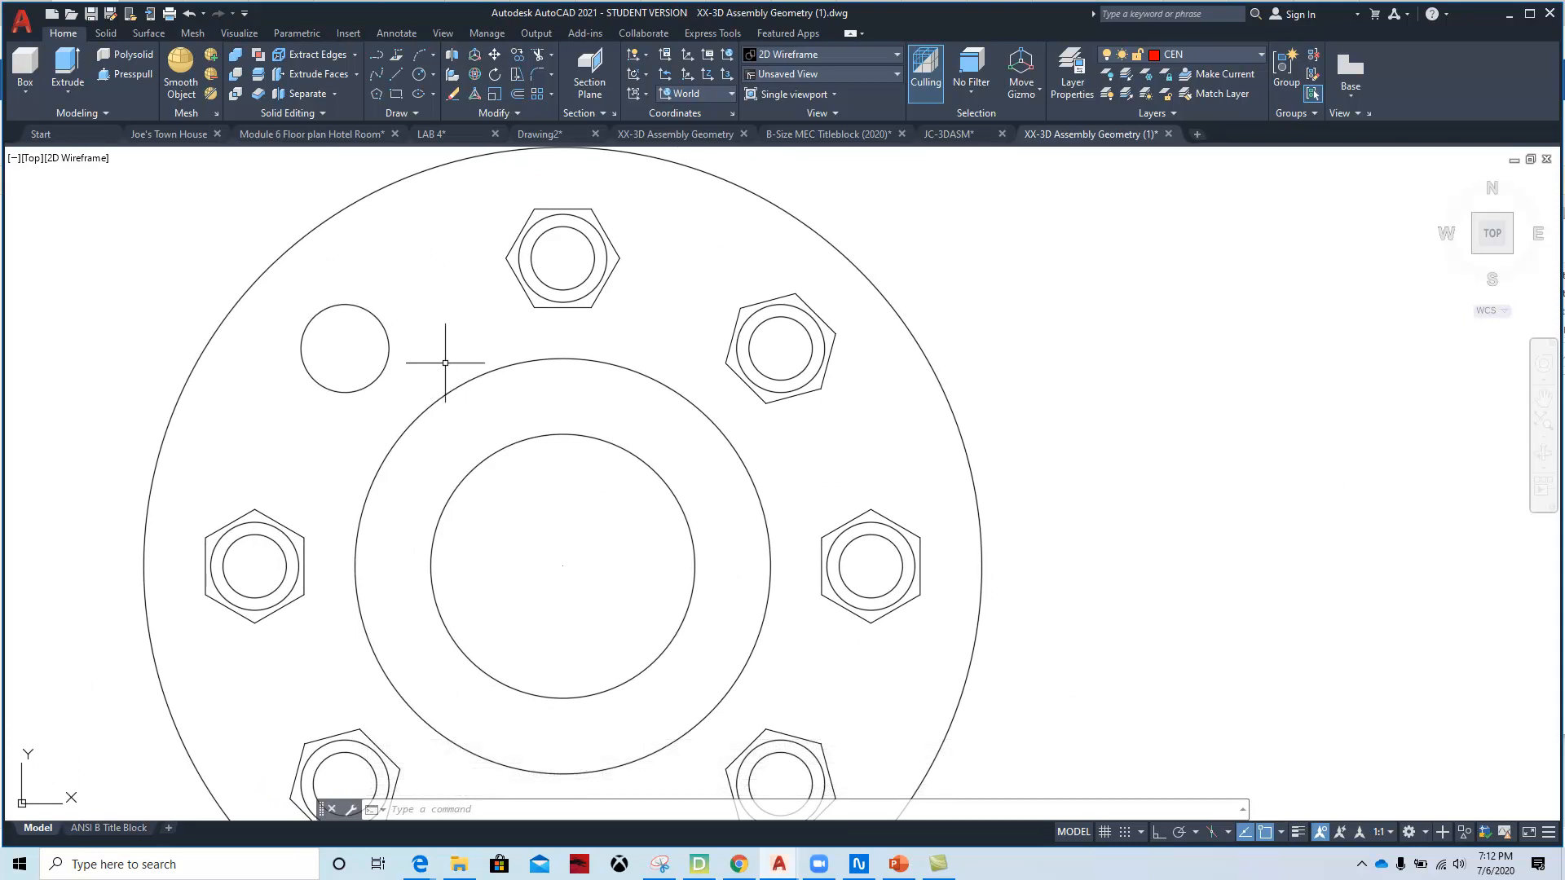
left_click(591, 209)
left_click(569, 210)
left_click(516, 237)
left_click(515, 275)
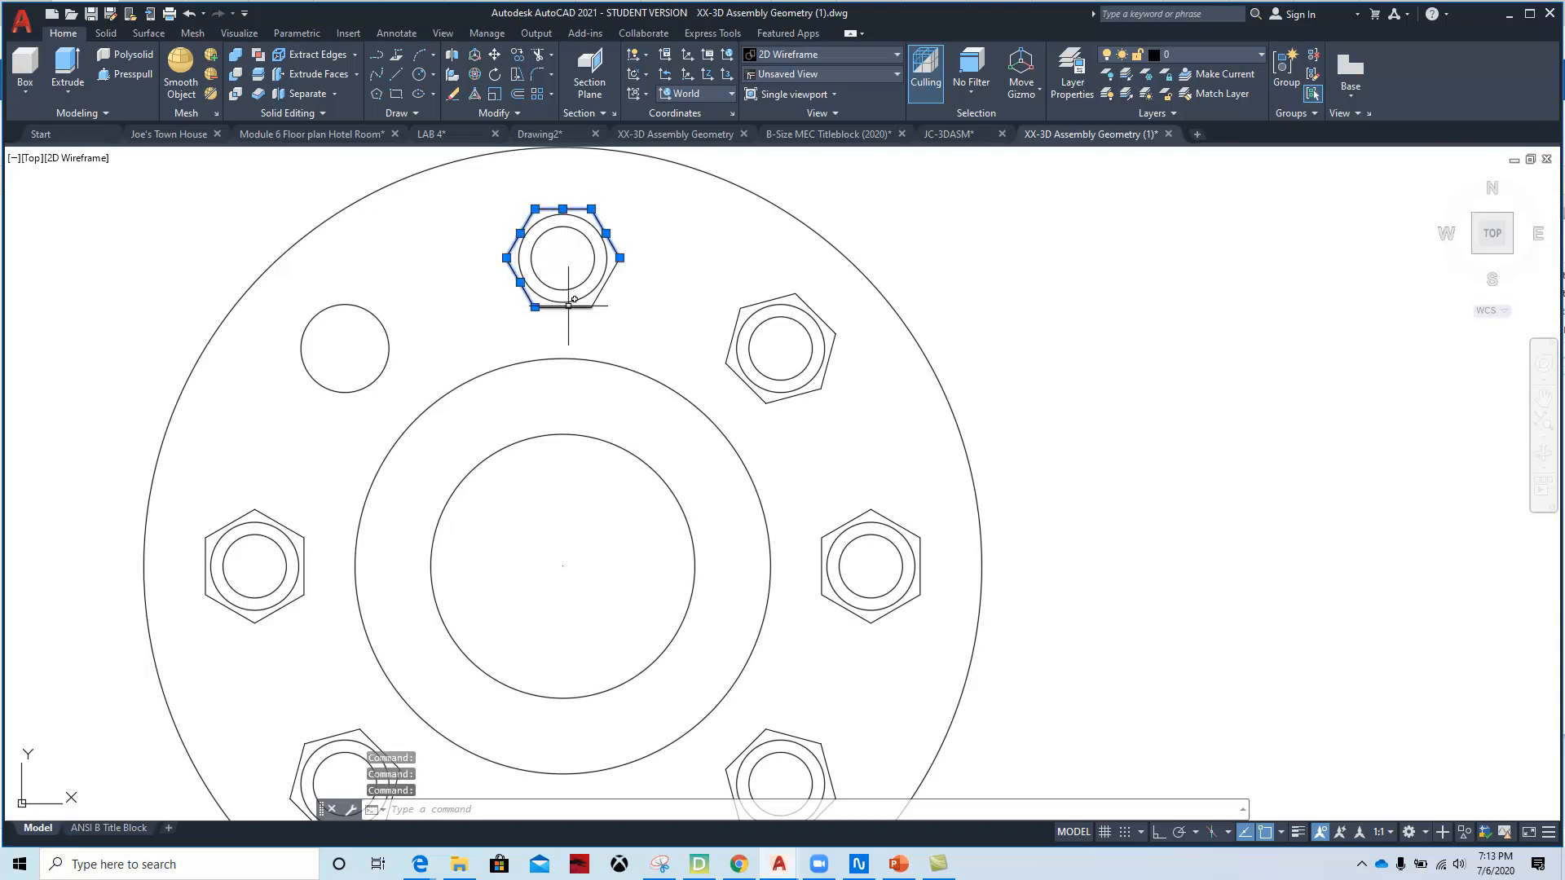
left_click(608, 283)
left_click(581, 282)
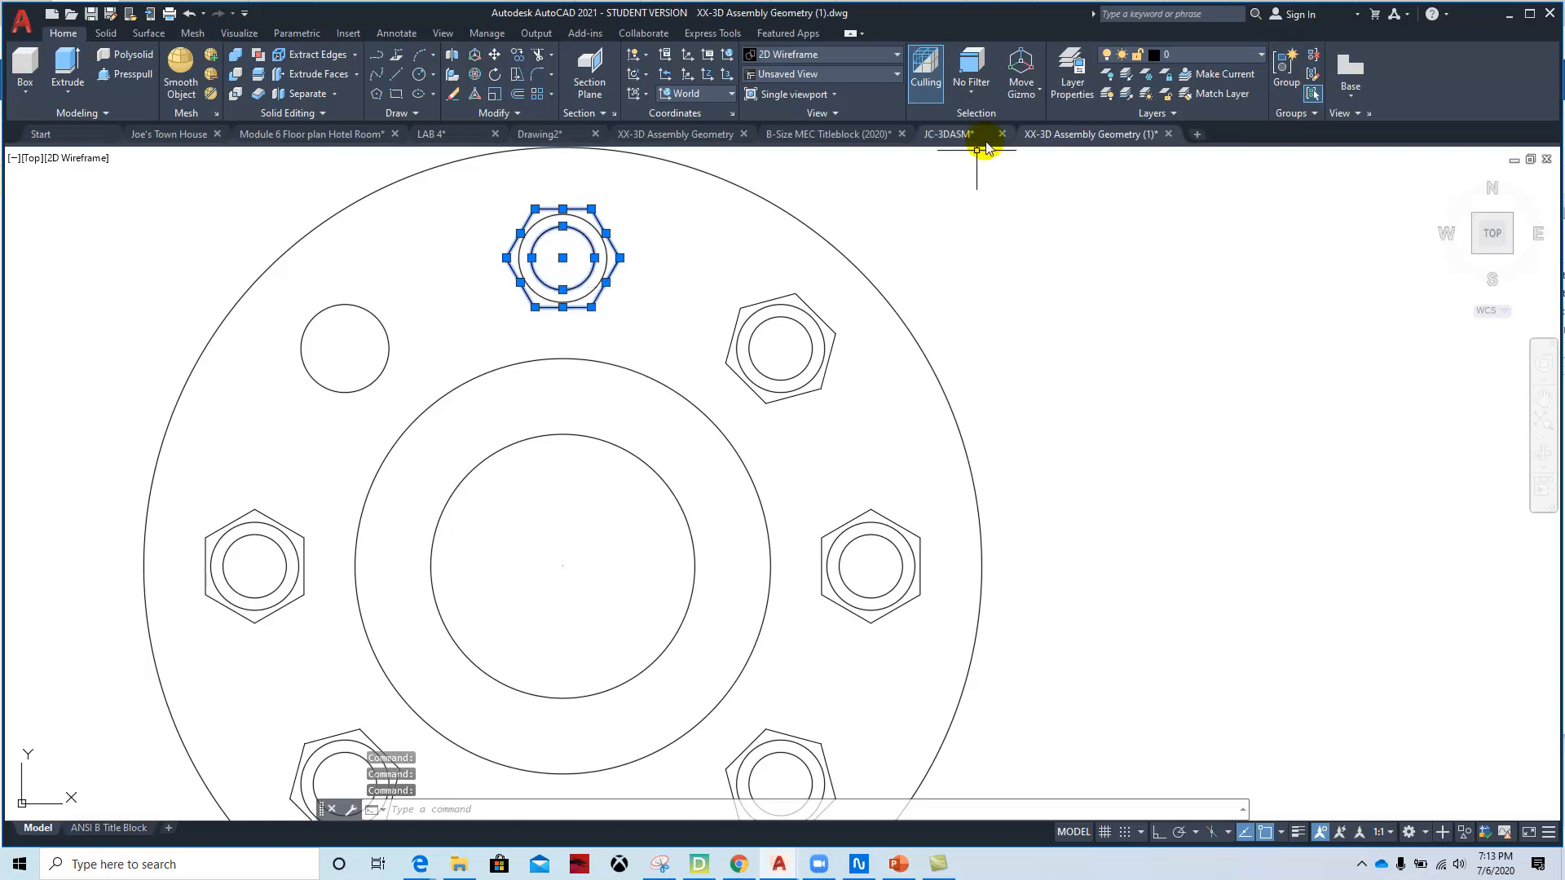
left_click(1222, 57)
left_click(1208, 196)
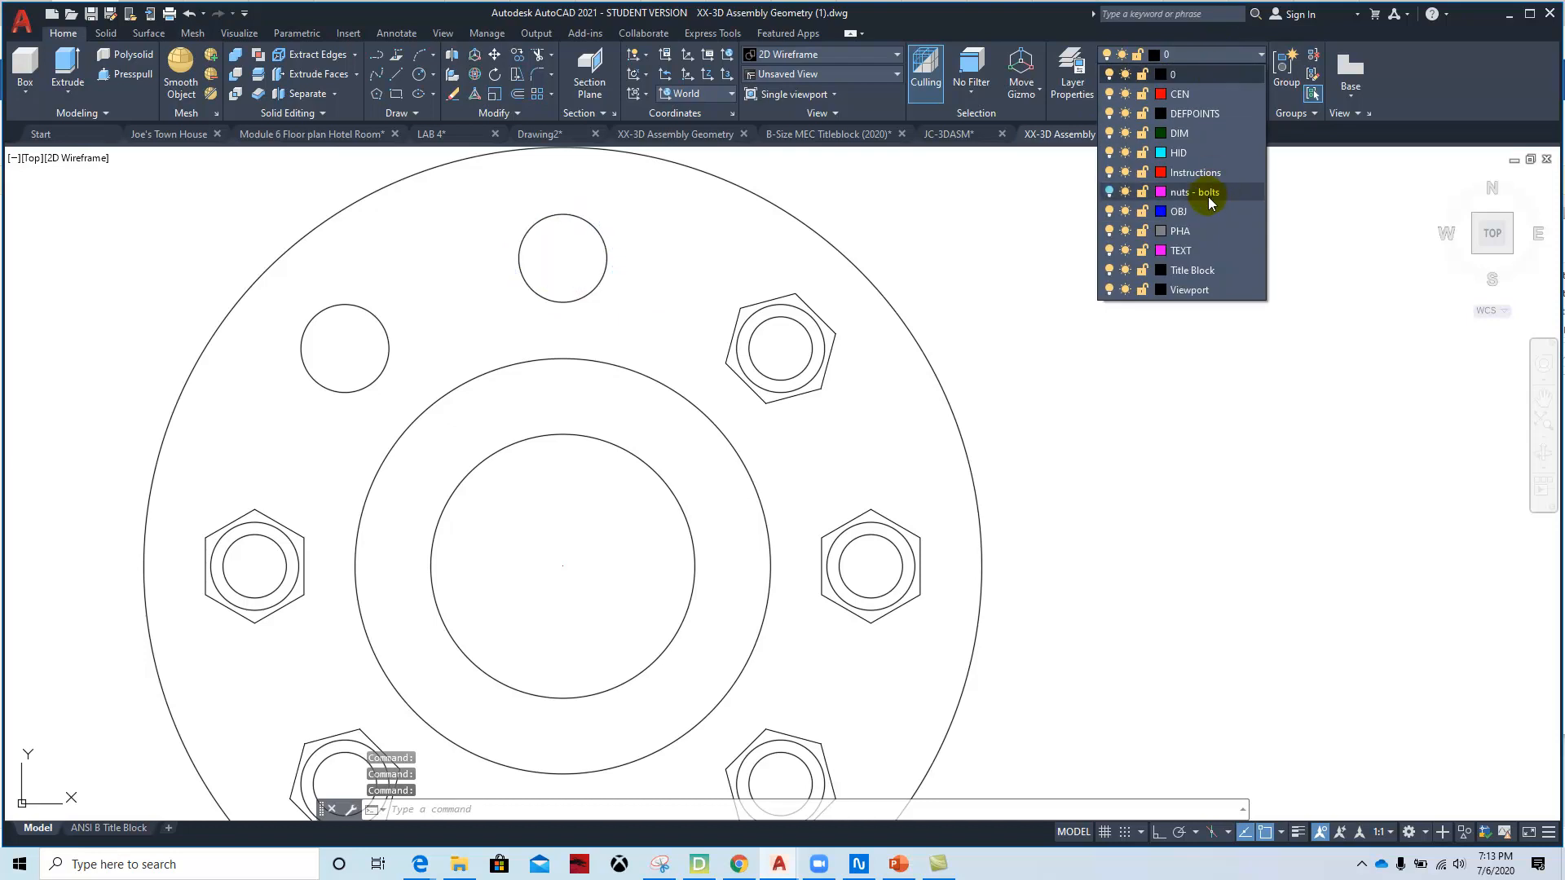
left_click(1209, 196)
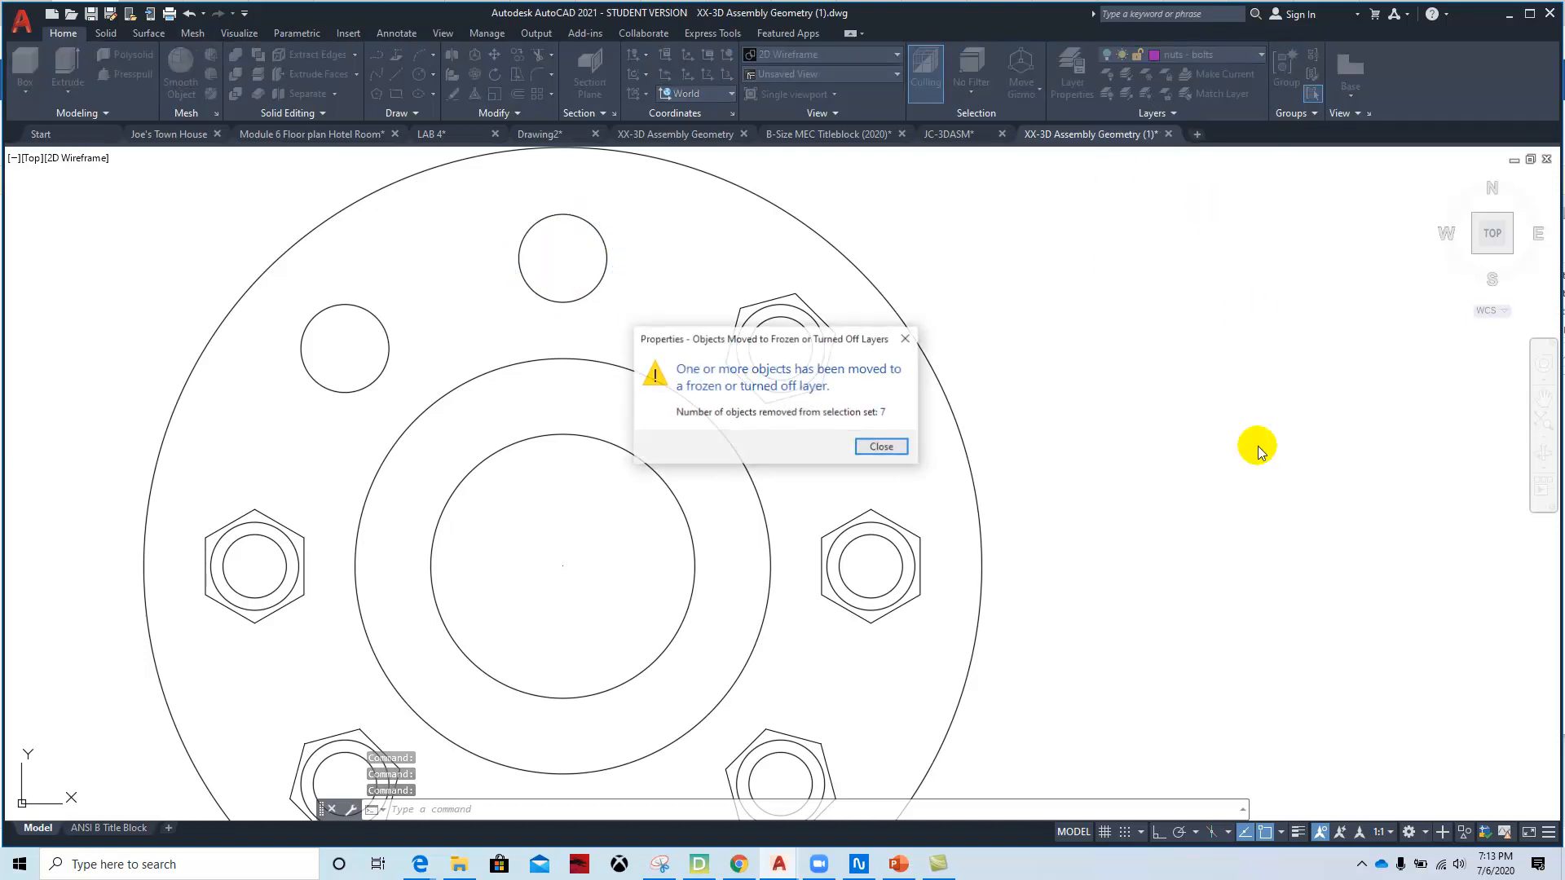
left_click(880, 444)
- Move the hexagon edges of the upper-right and right nuts, plus the inner circles of all six remaining nuts, to the nuts - bolts layer
middle_click_drag(856, 473, 883, 412)
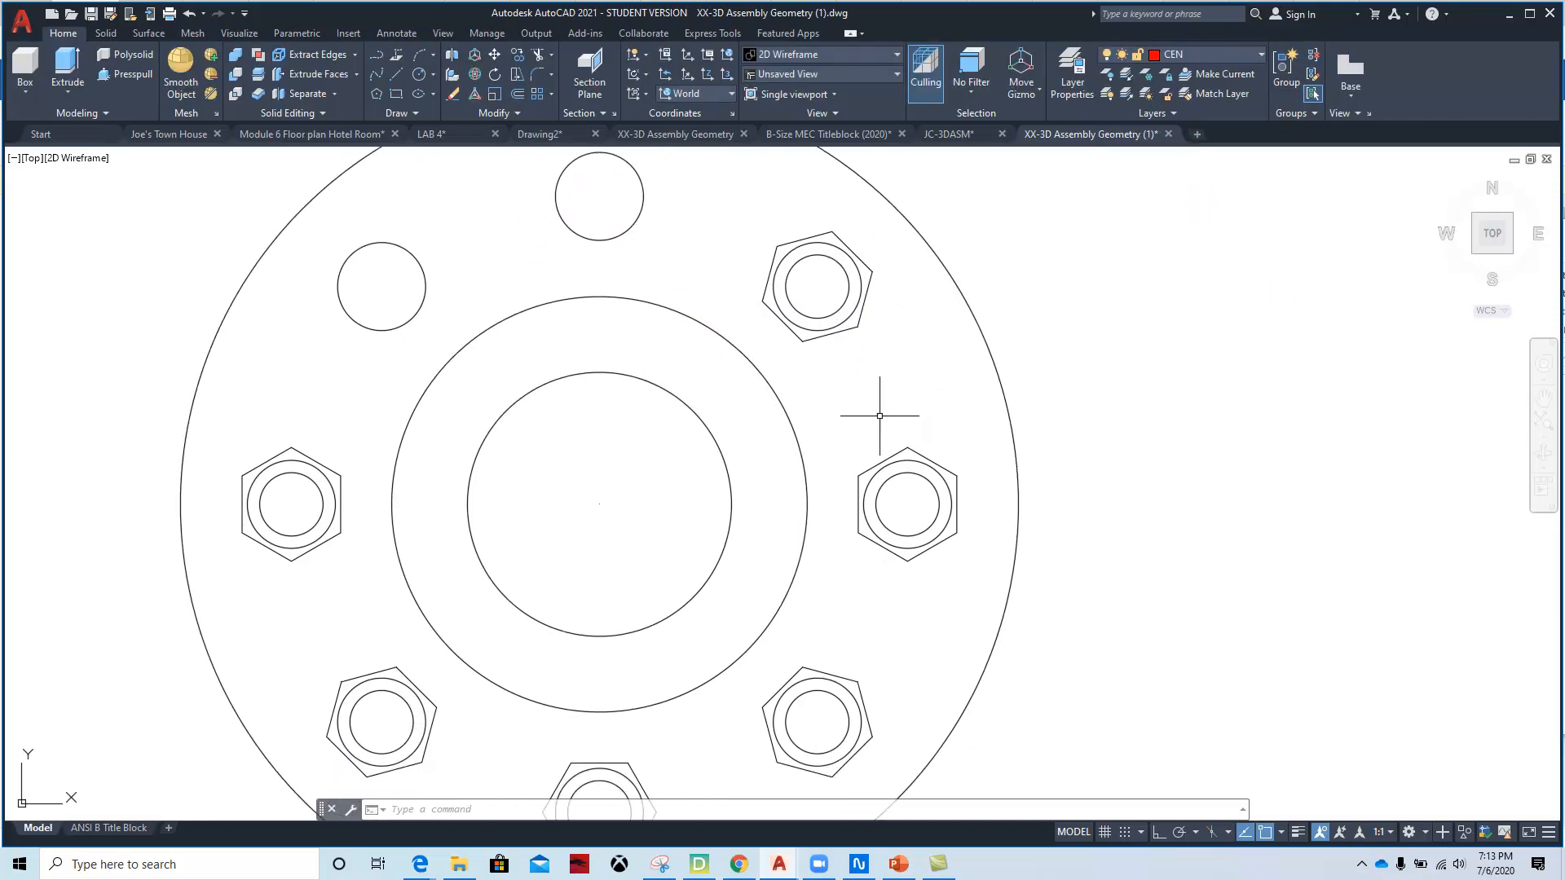
left_click(854, 253)
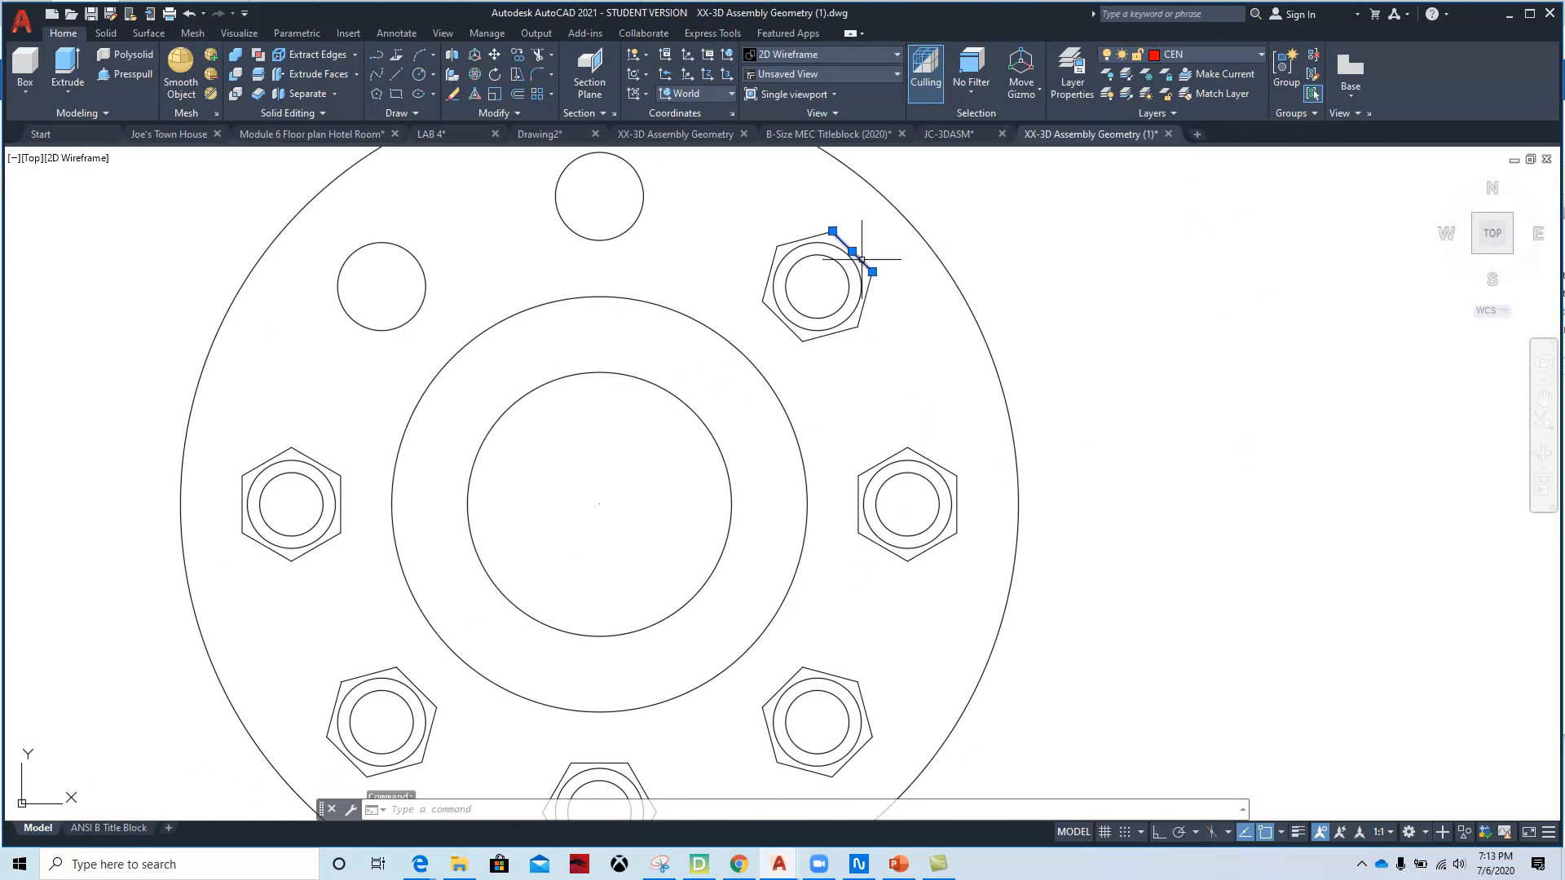
left_click(773, 263)
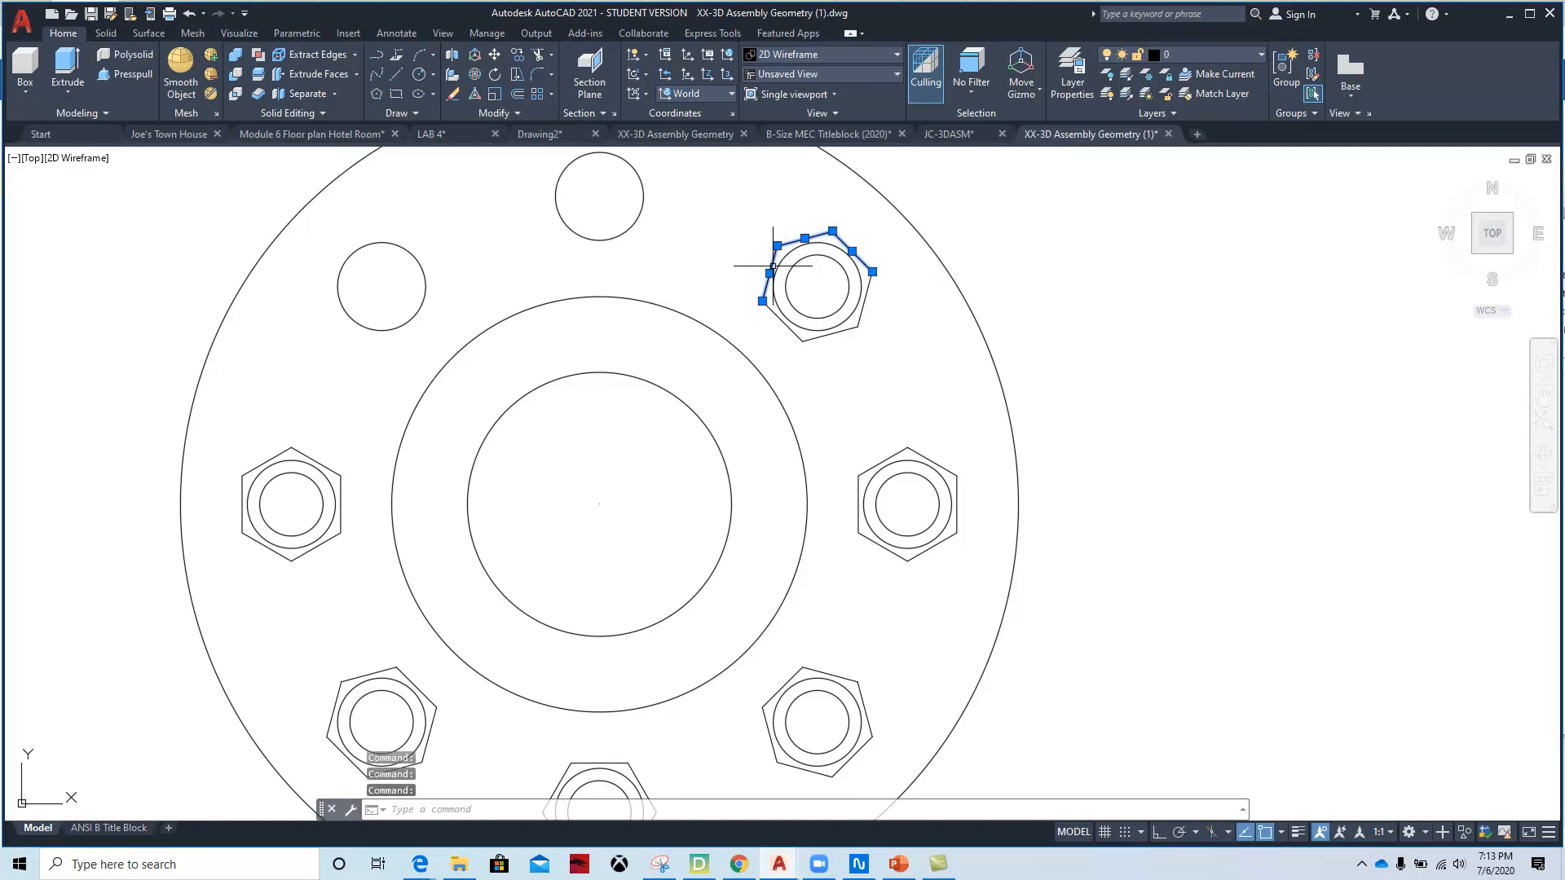
left_click(854, 327)
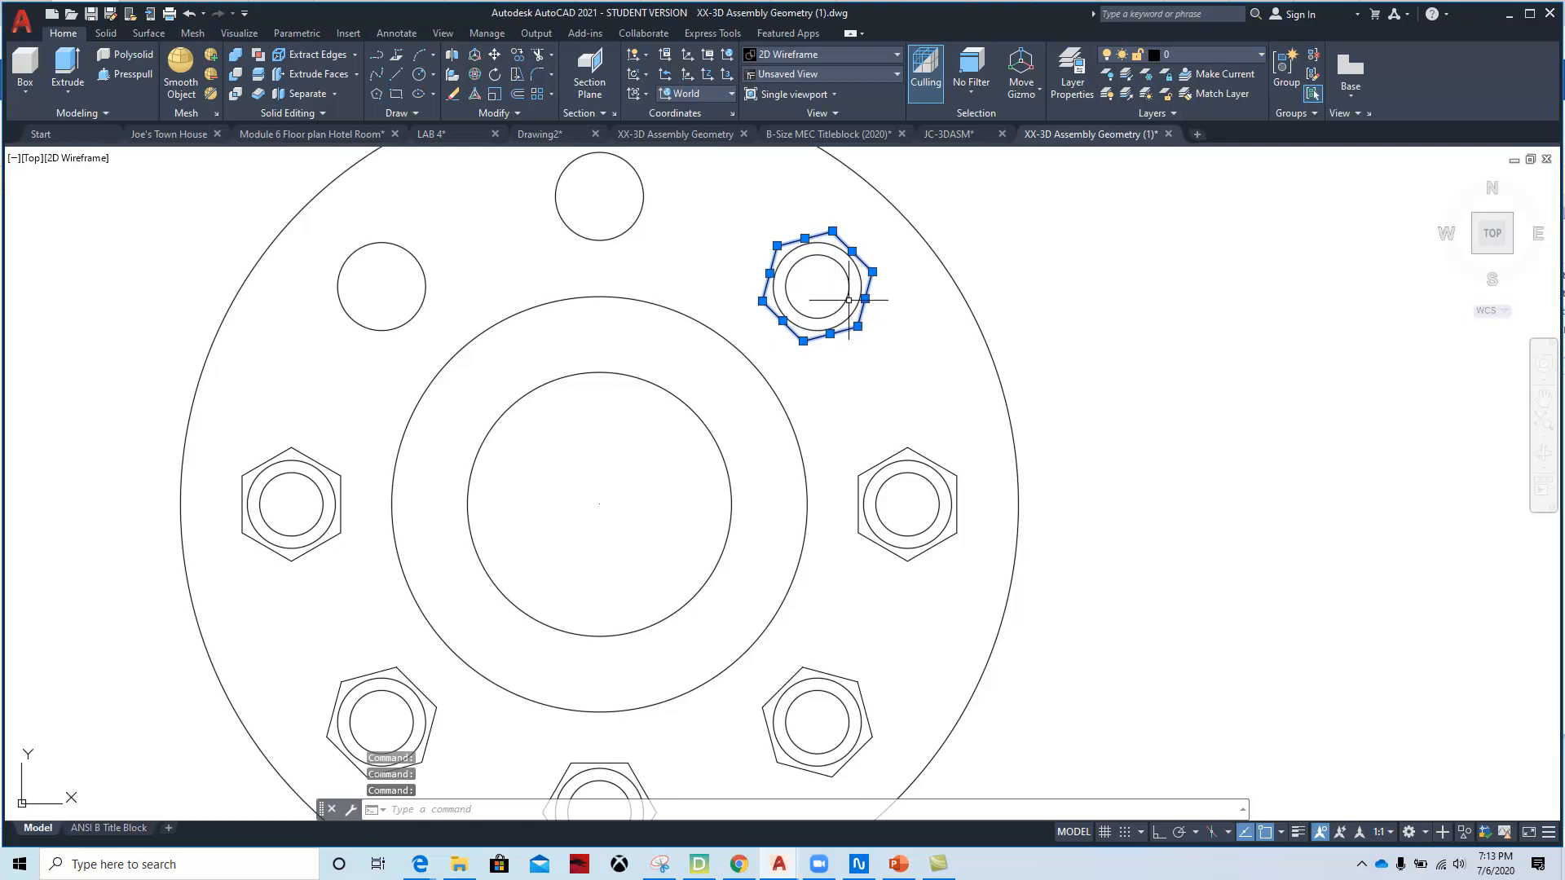
left_click(849, 293)
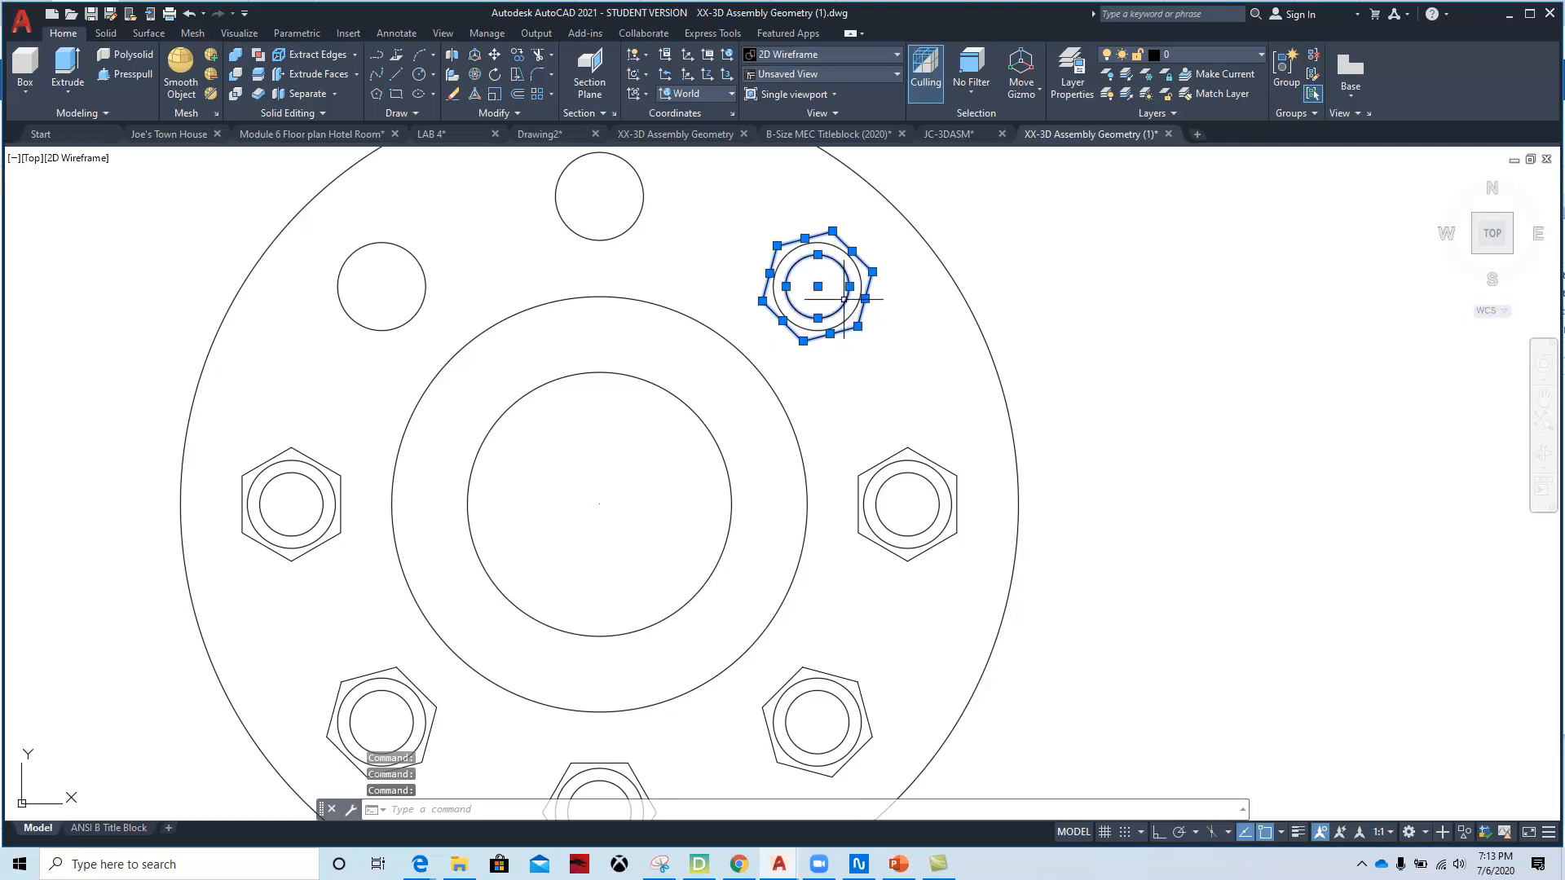
left_click(907, 475)
left_click(849, 709)
left_click(603, 784)
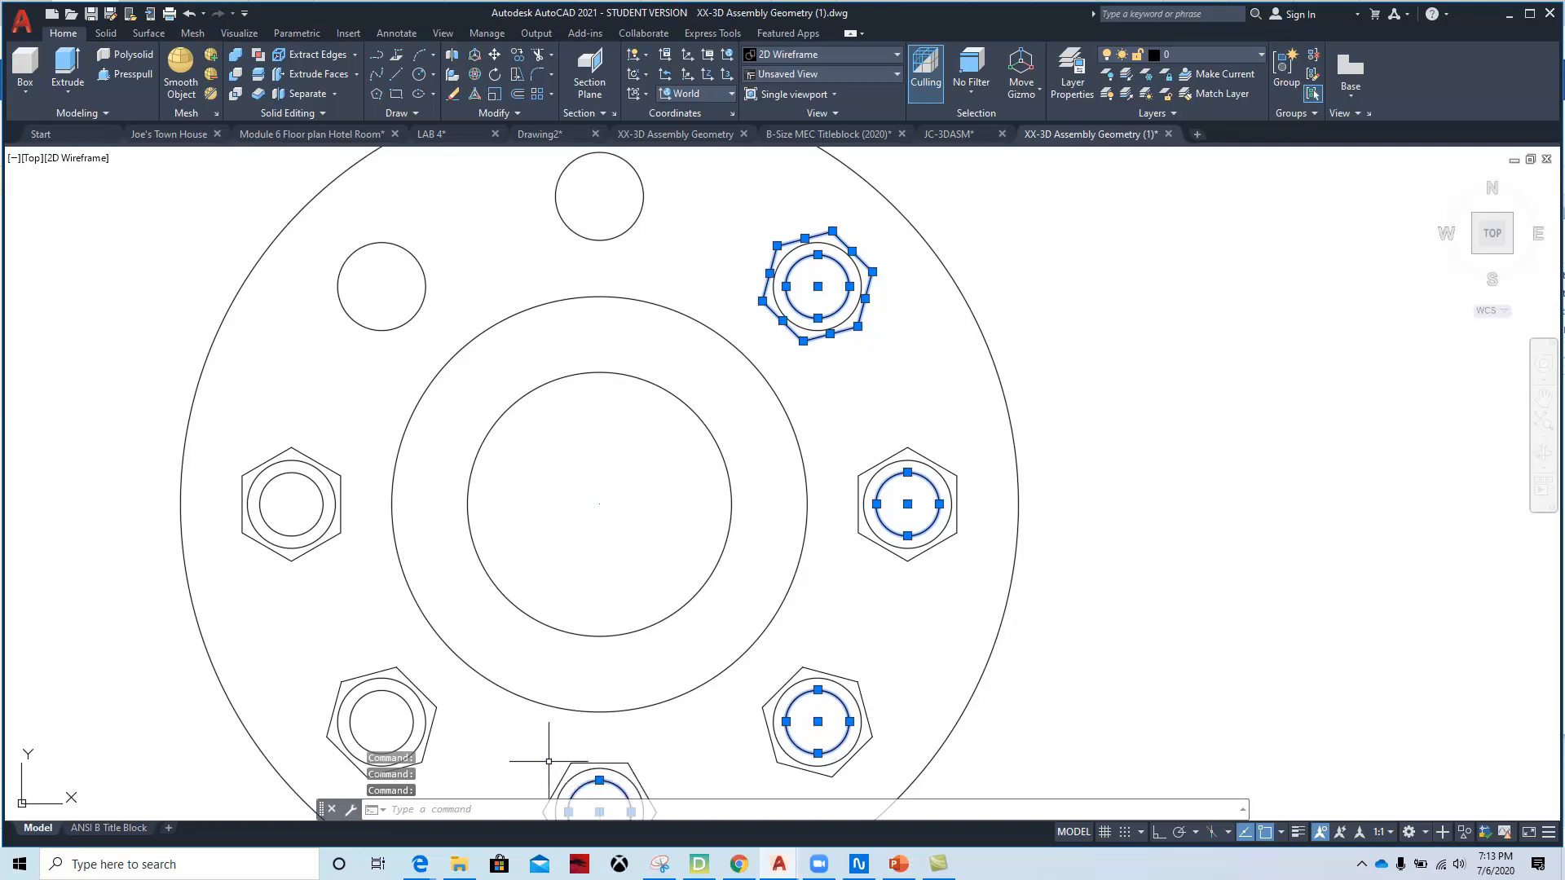
left_click(392, 693)
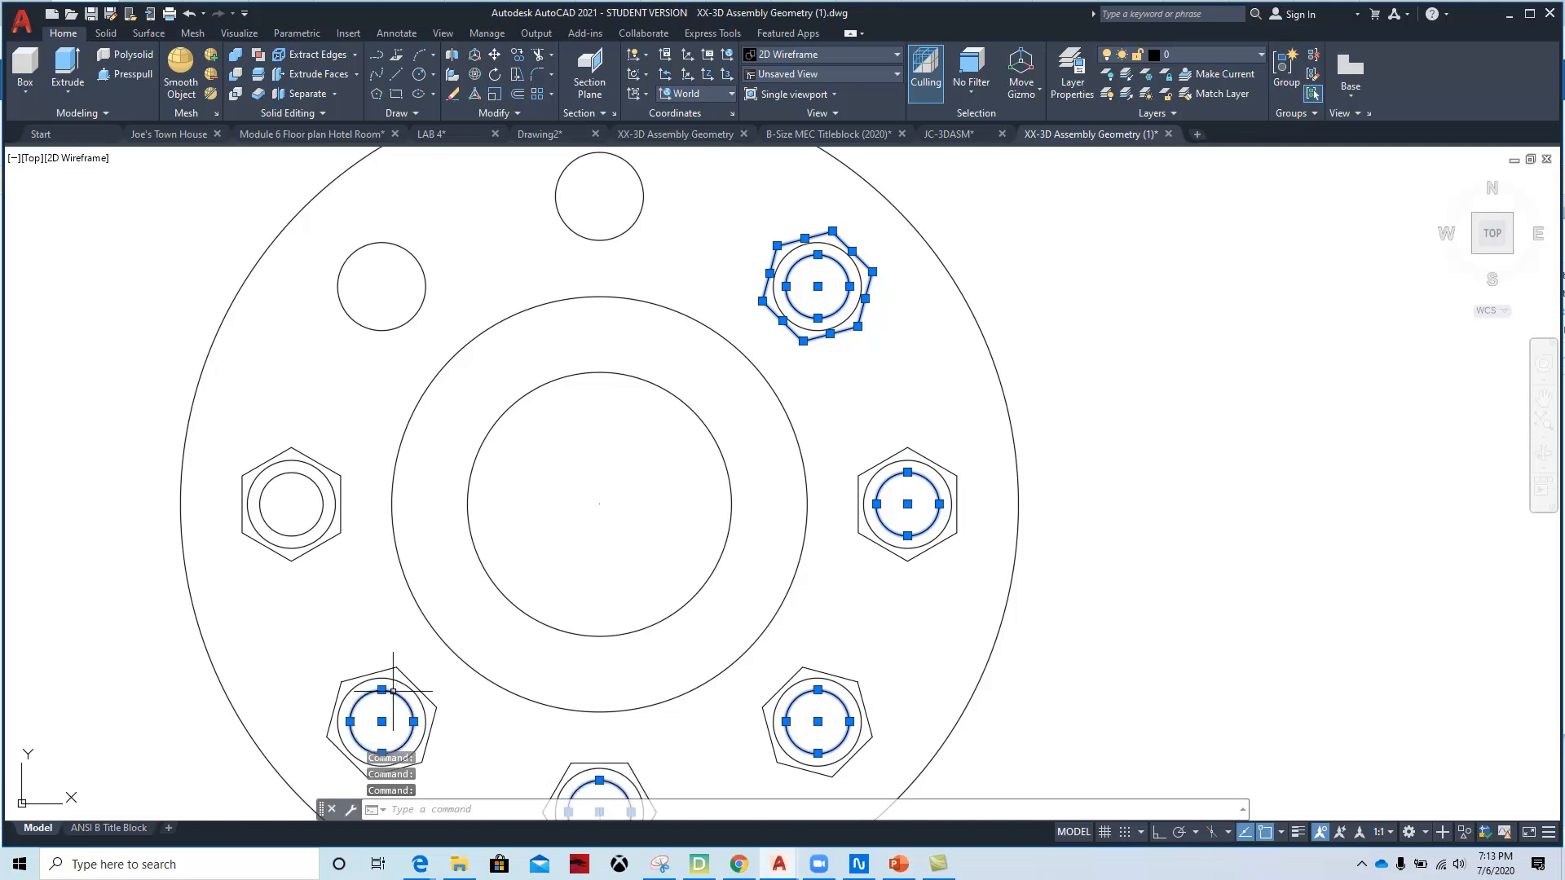
left_click(317, 521)
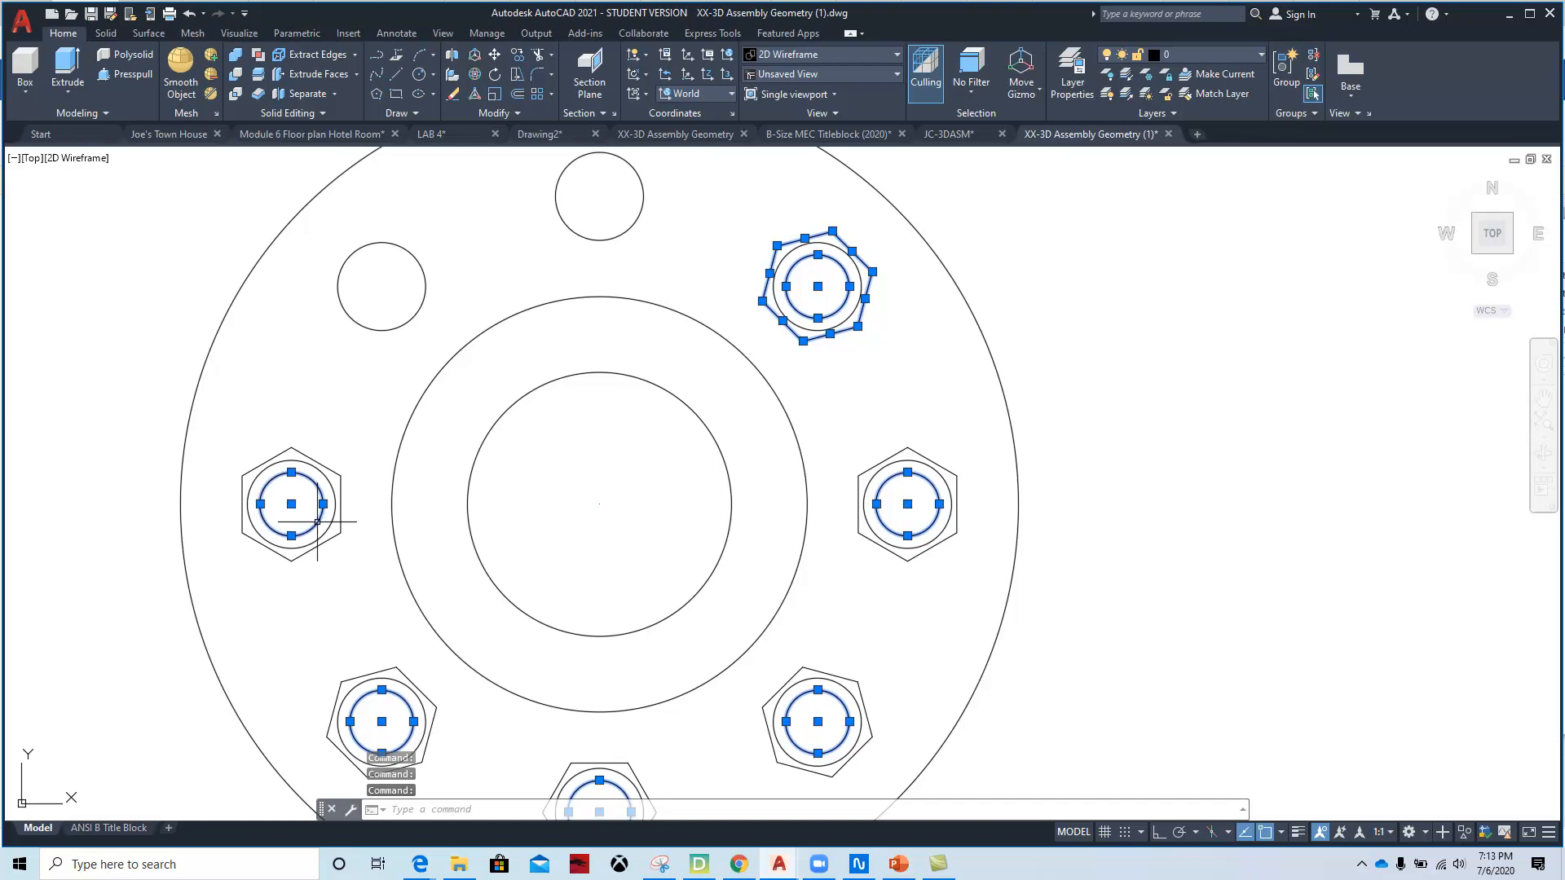
left_click(934, 456)
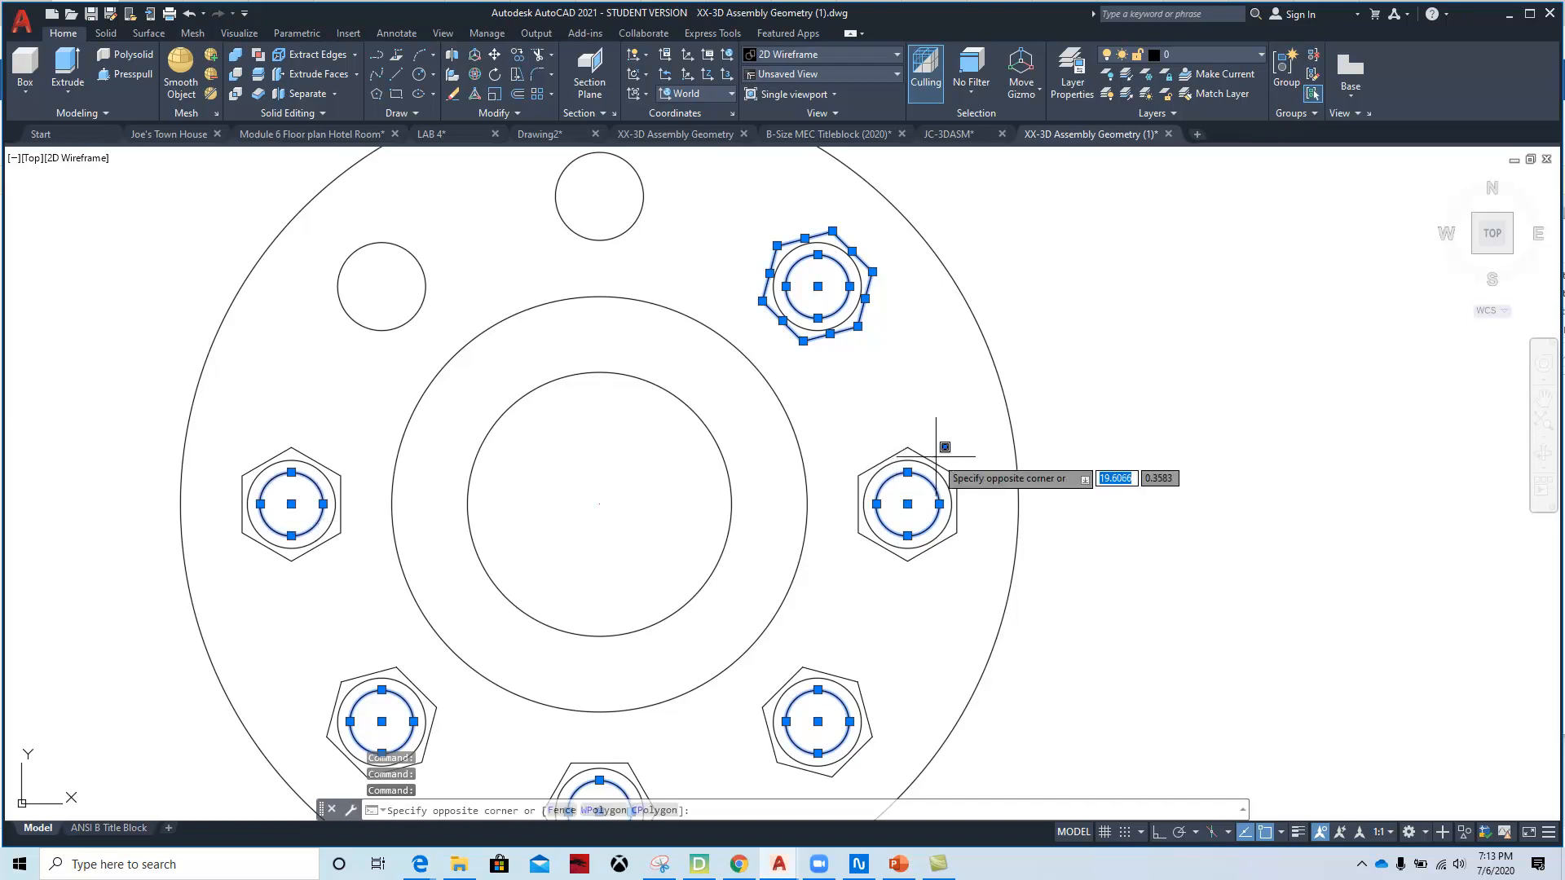
left_click(907, 447)
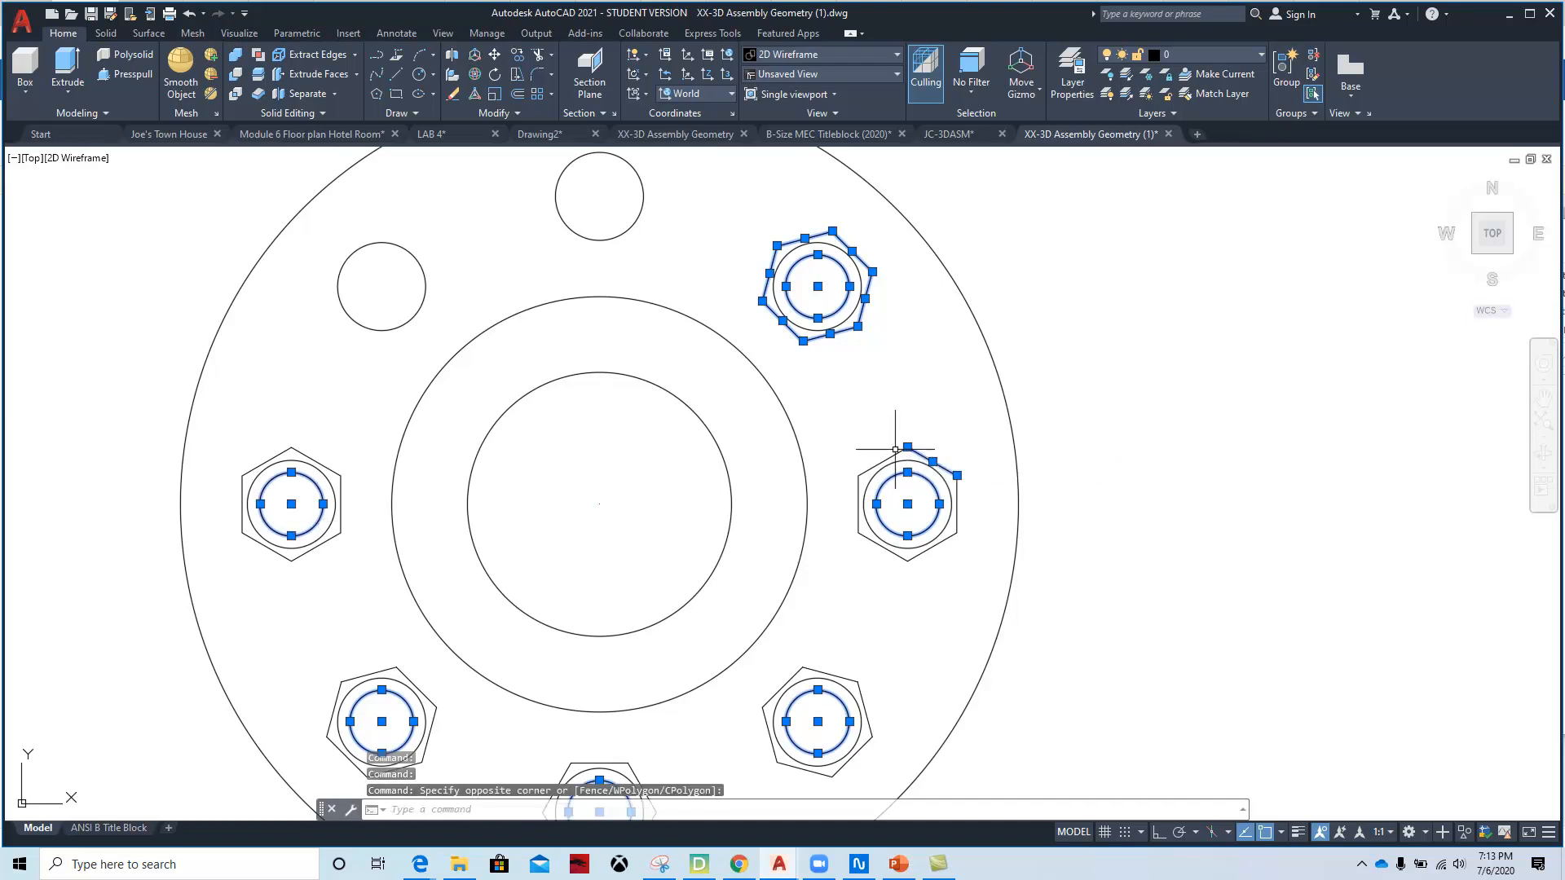
left_click(891, 454)
left_click(859, 506)
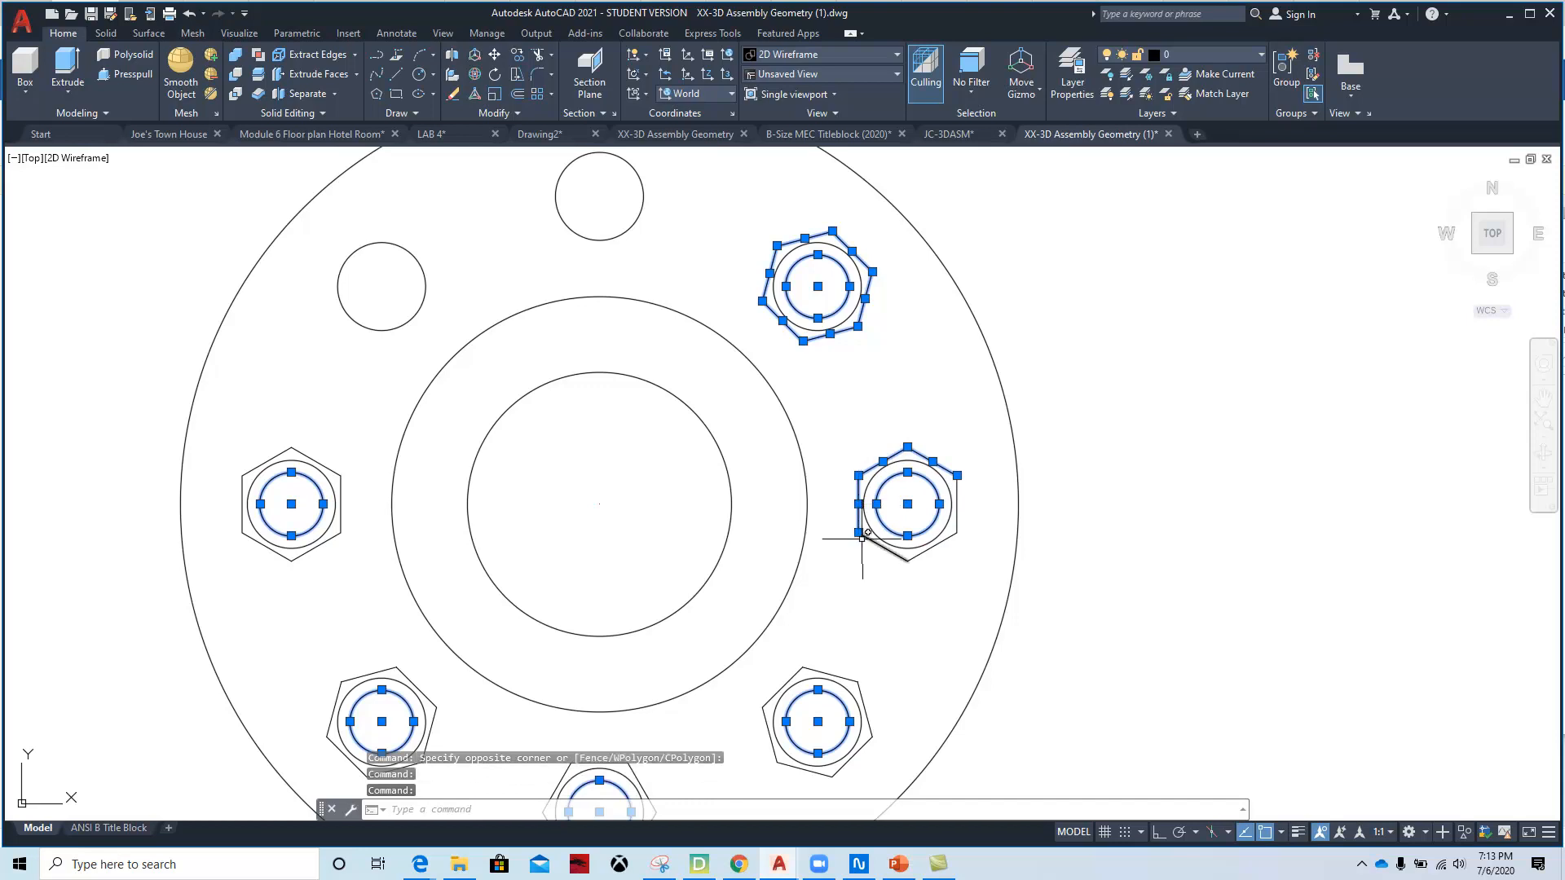
left_click(880, 545)
left_click(939, 542)
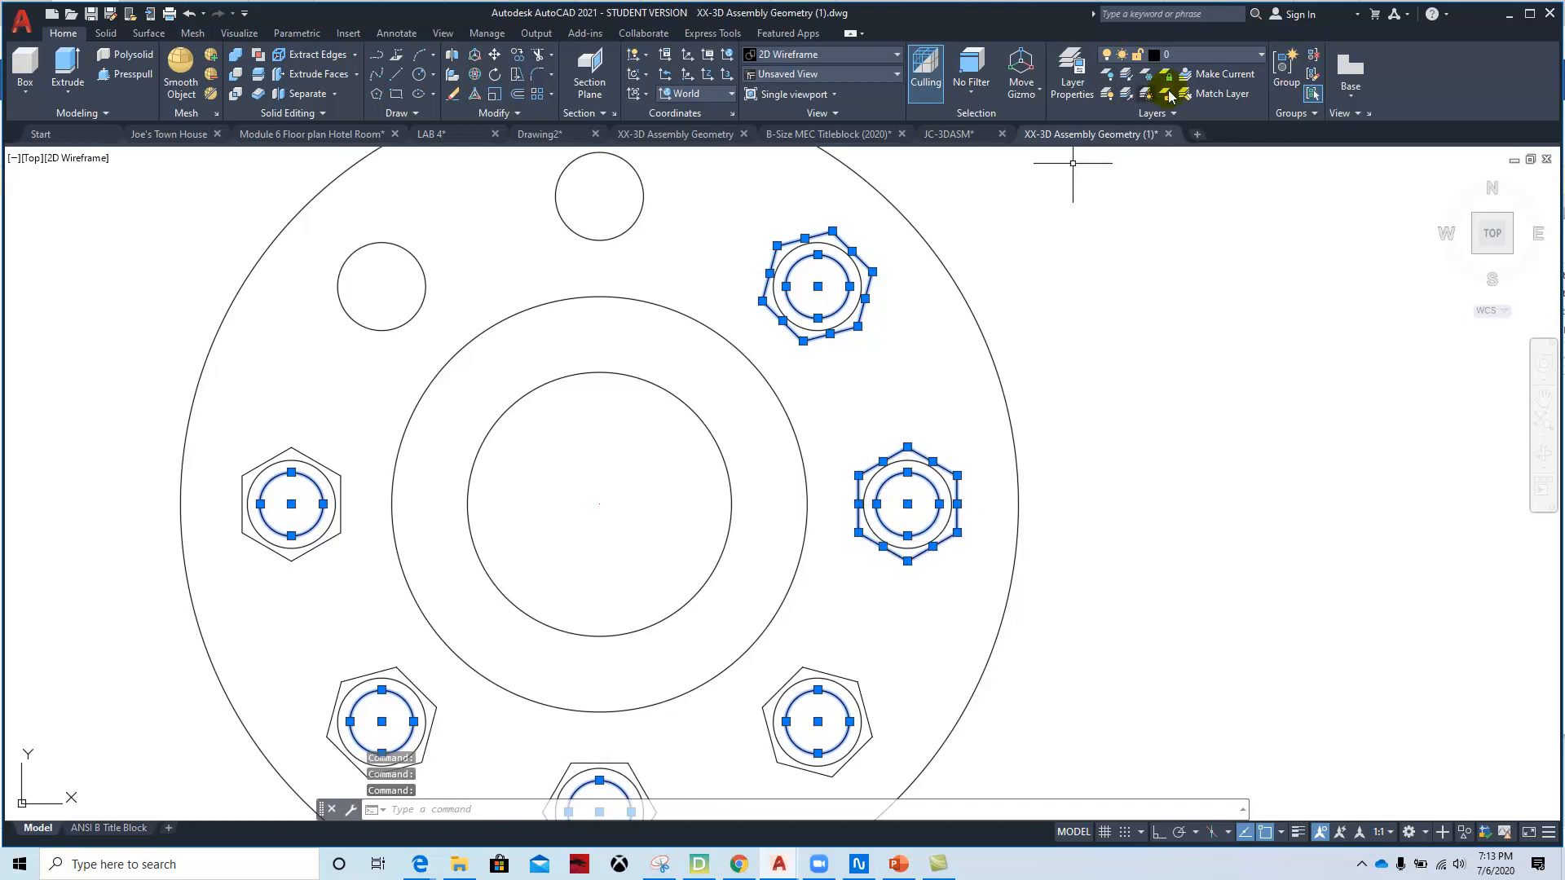
left_click(1213, 55)
left_click(1207, 193)
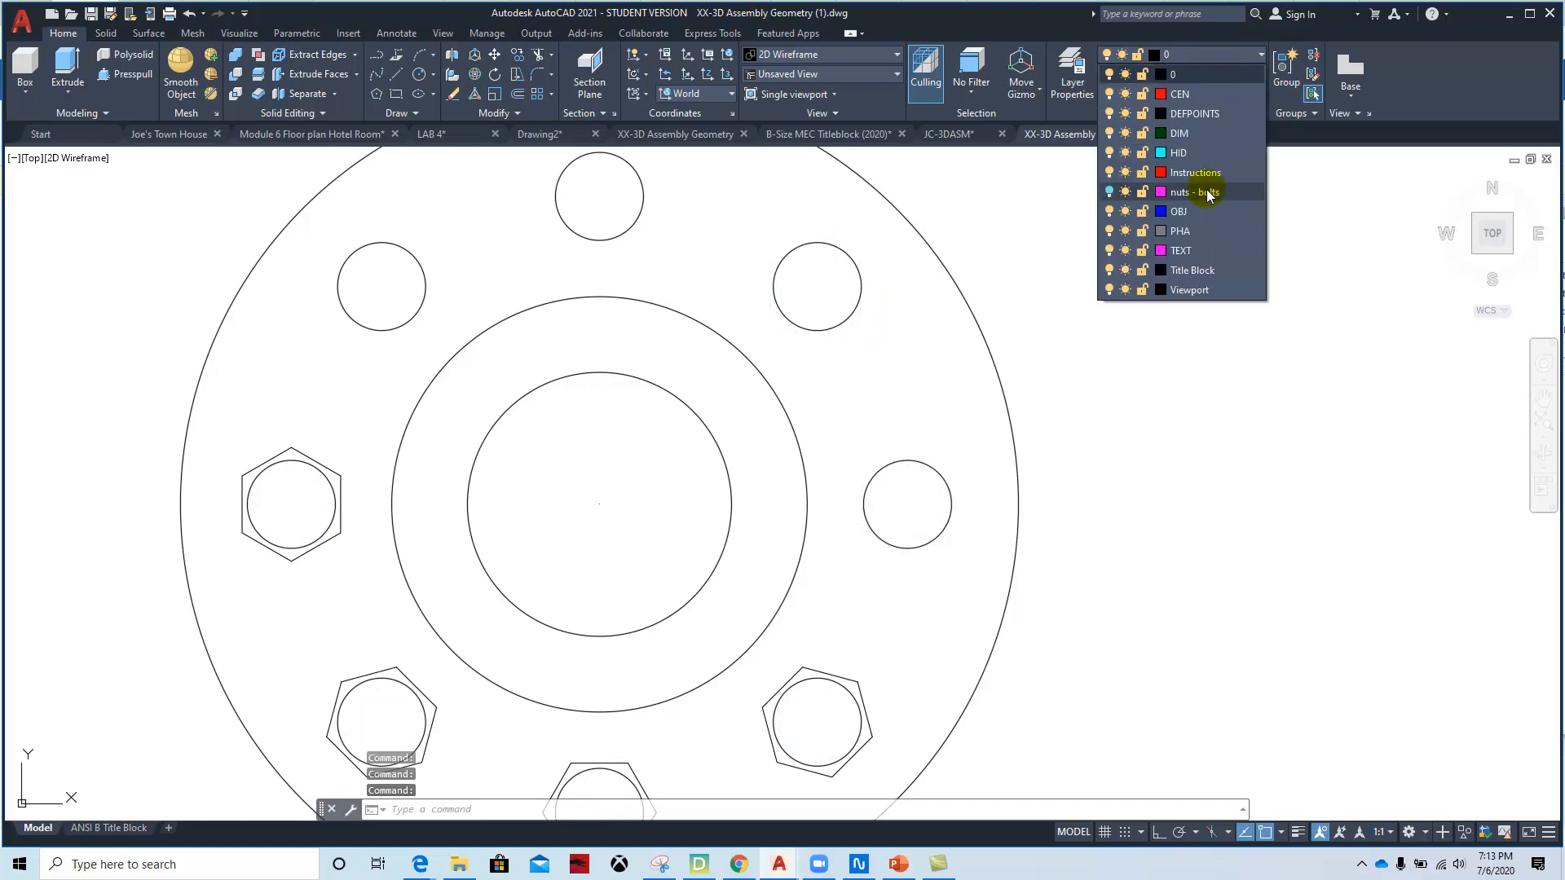
left_click(1206, 191)
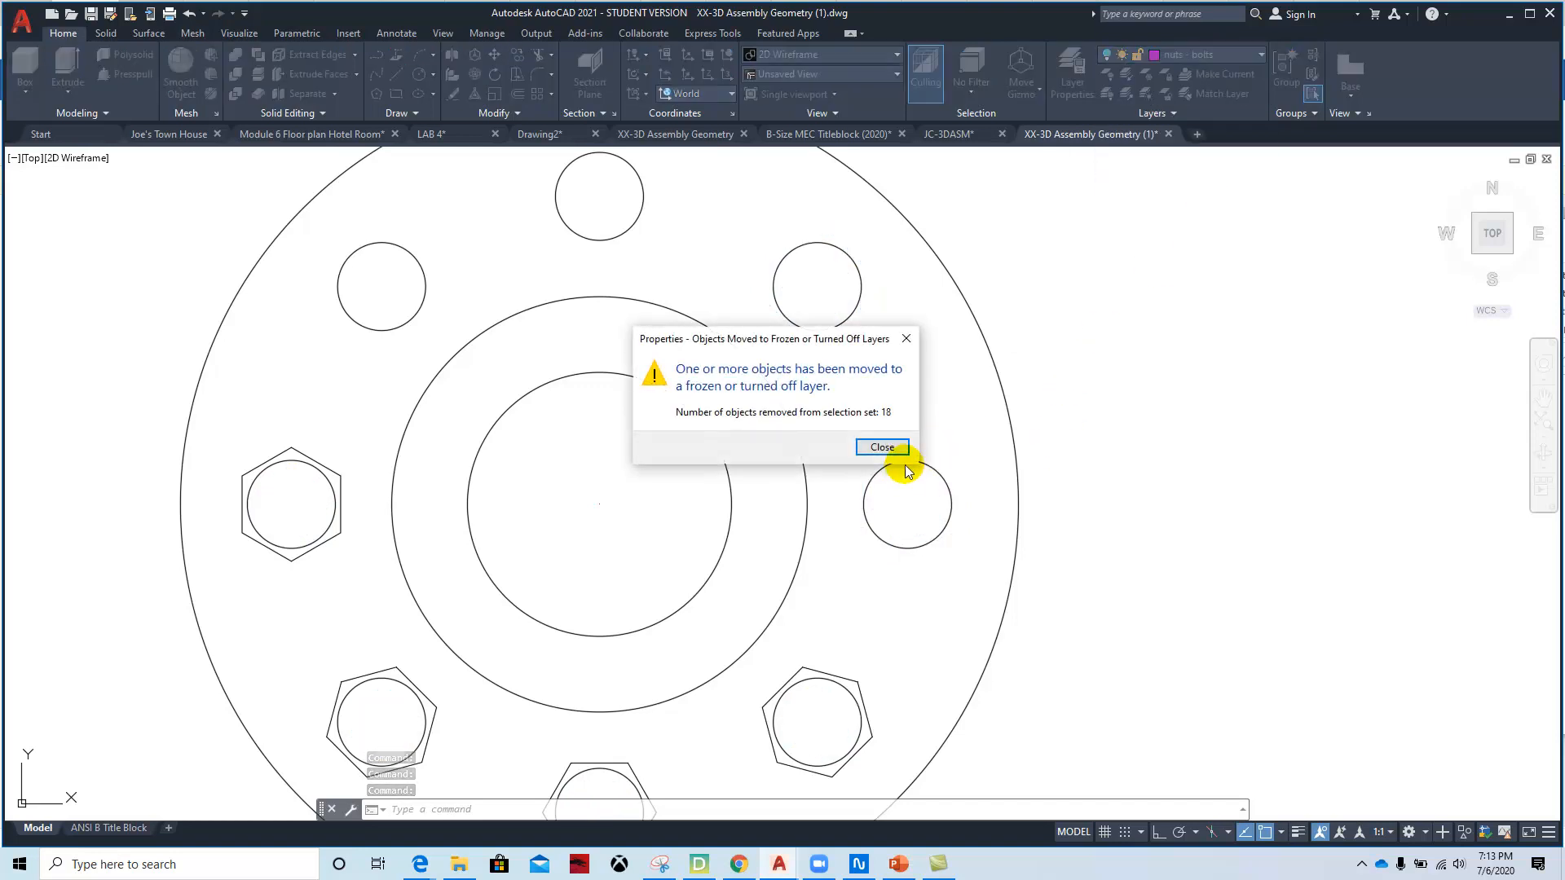
left_click(900, 448)
- Move the hexagon edges of the flange's lower-right, bottom and lower-left nuts to the nuts - bolts layer
middle_click_drag(761, 549, 881, 419)
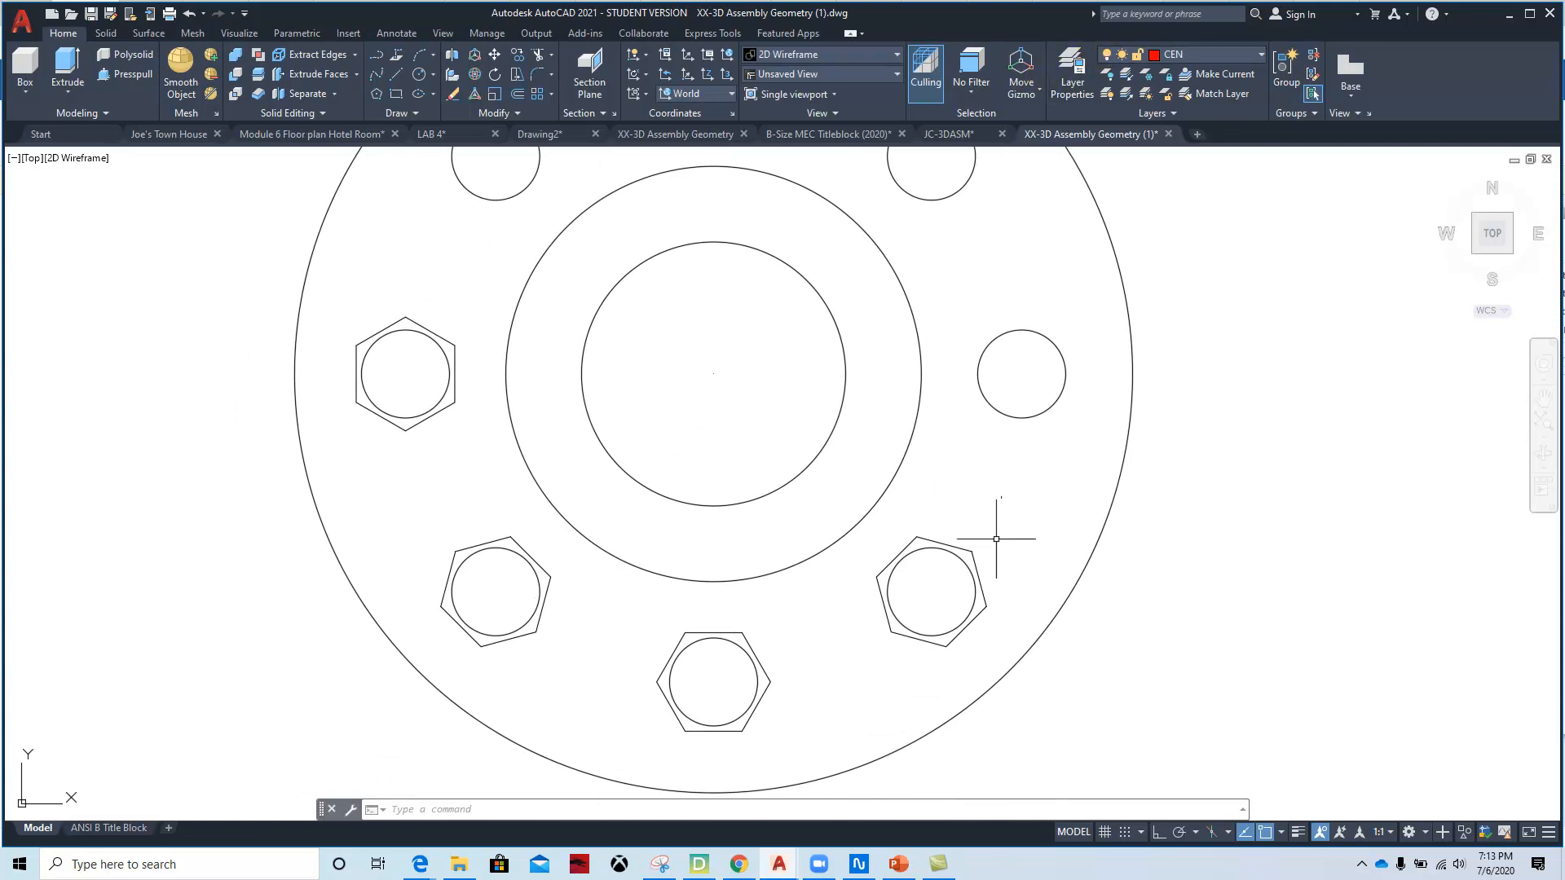
left_click(954, 546)
left_click(900, 550)
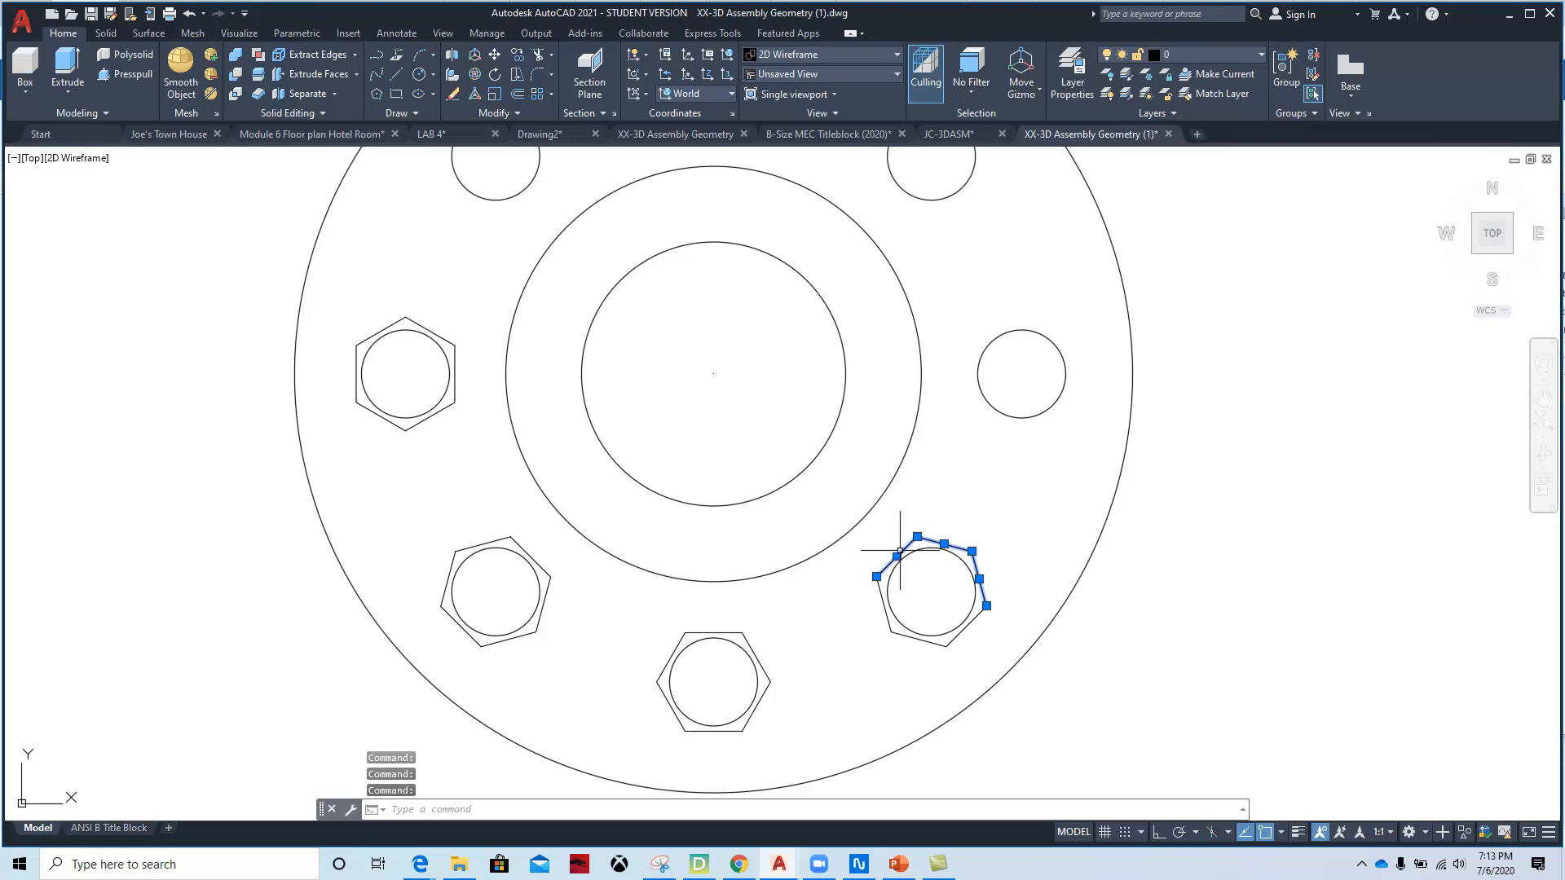
left_click(920, 639)
left_click(976, 617)
left_click(754, 617)
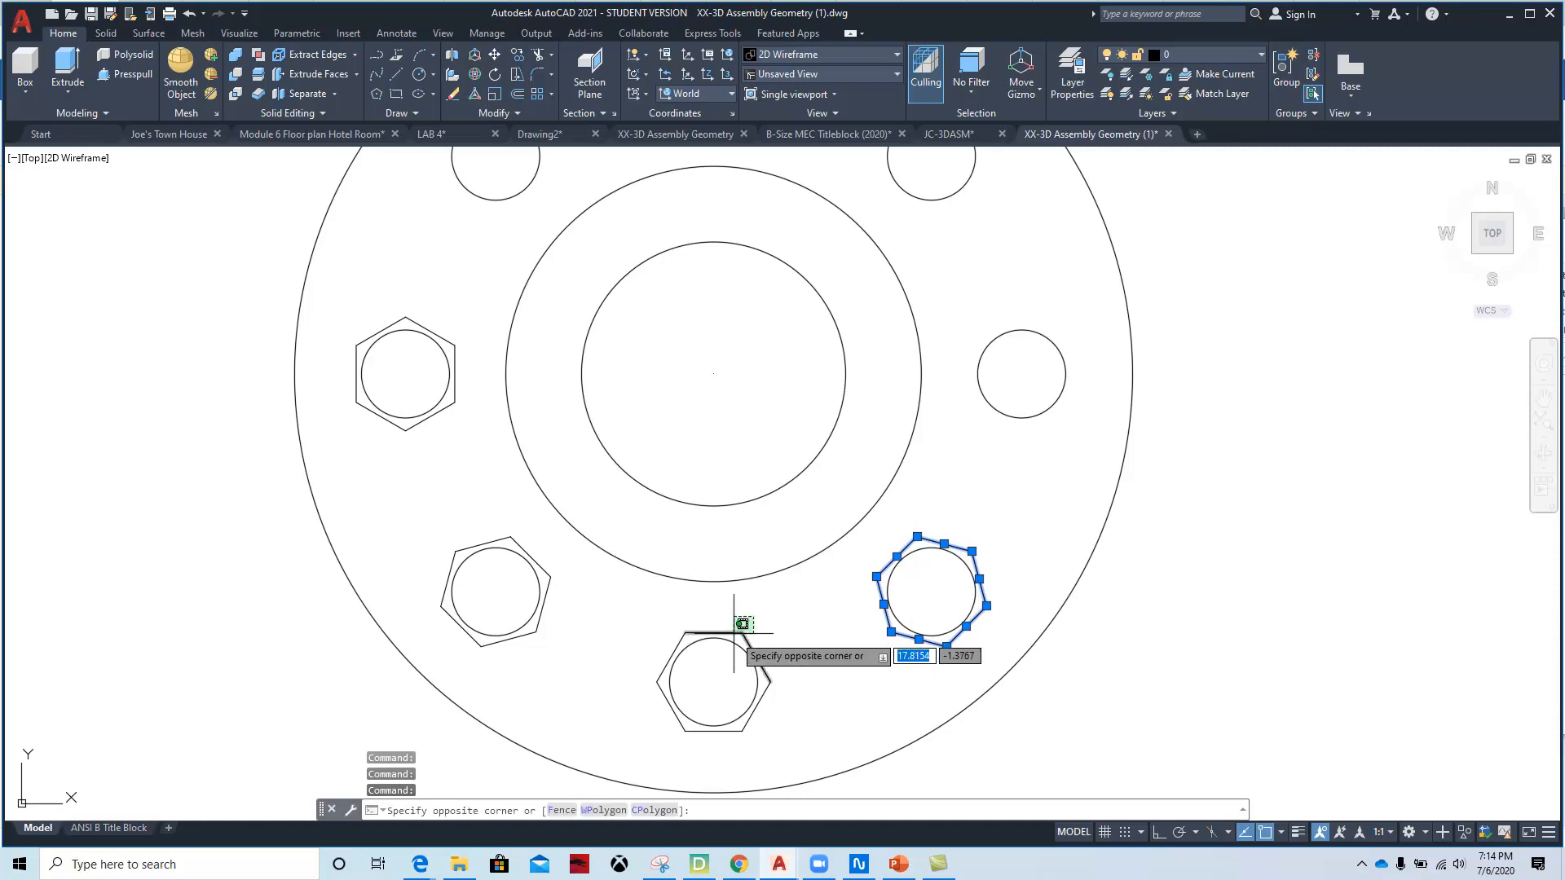
left_click(734, 637)
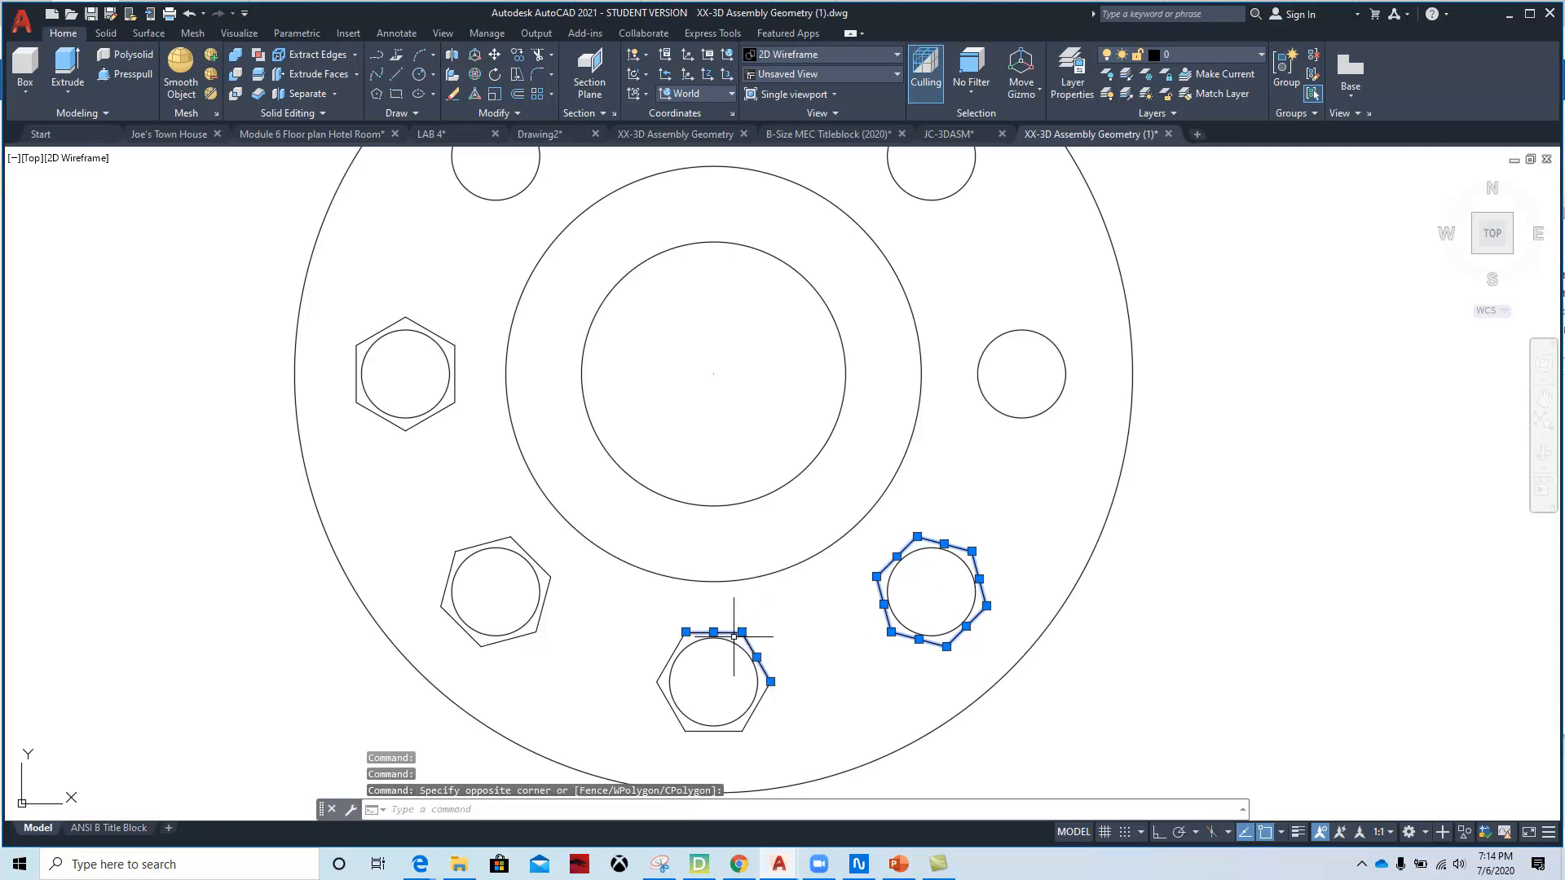
left_click(667, 656)
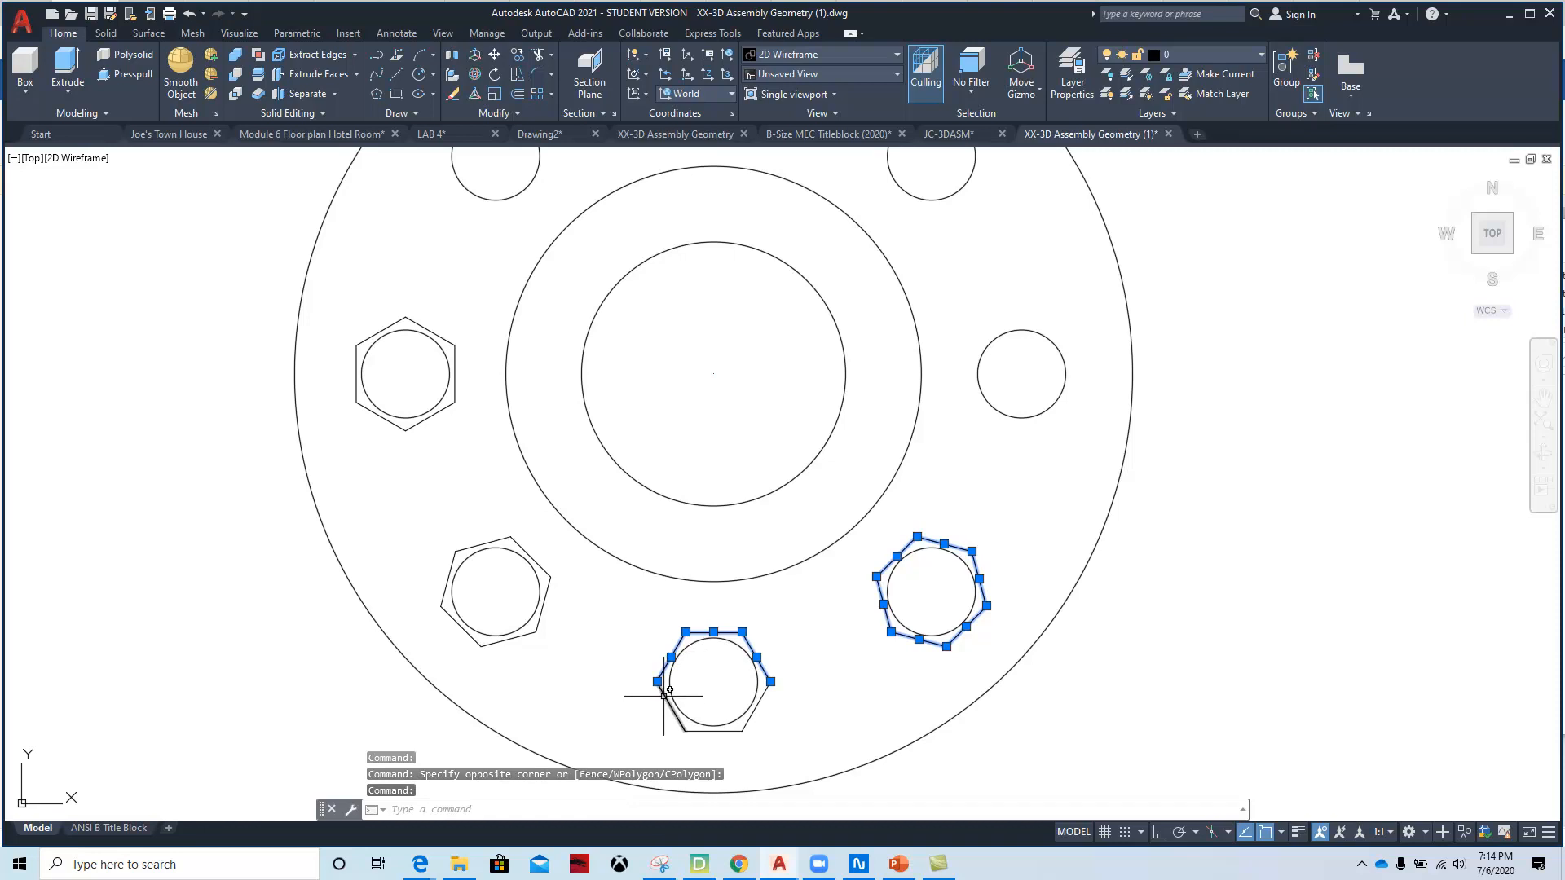
left_click(665, 693)
left_click(744, 728)
left_click(752, 719)
left_click(560, 567)
left_click(532, 593)
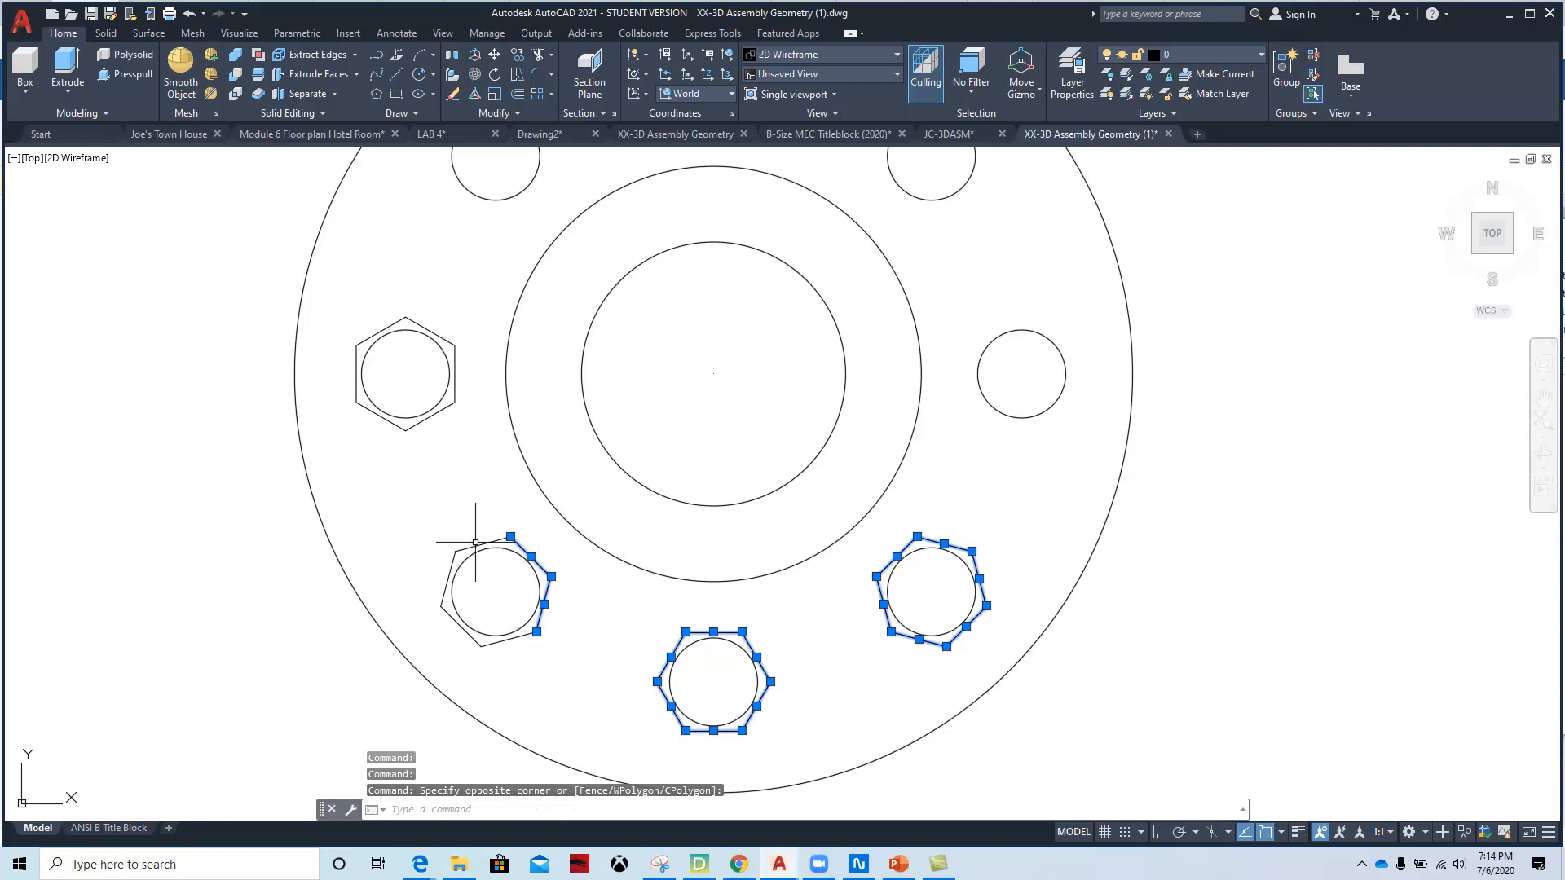
left_click(459, 542)
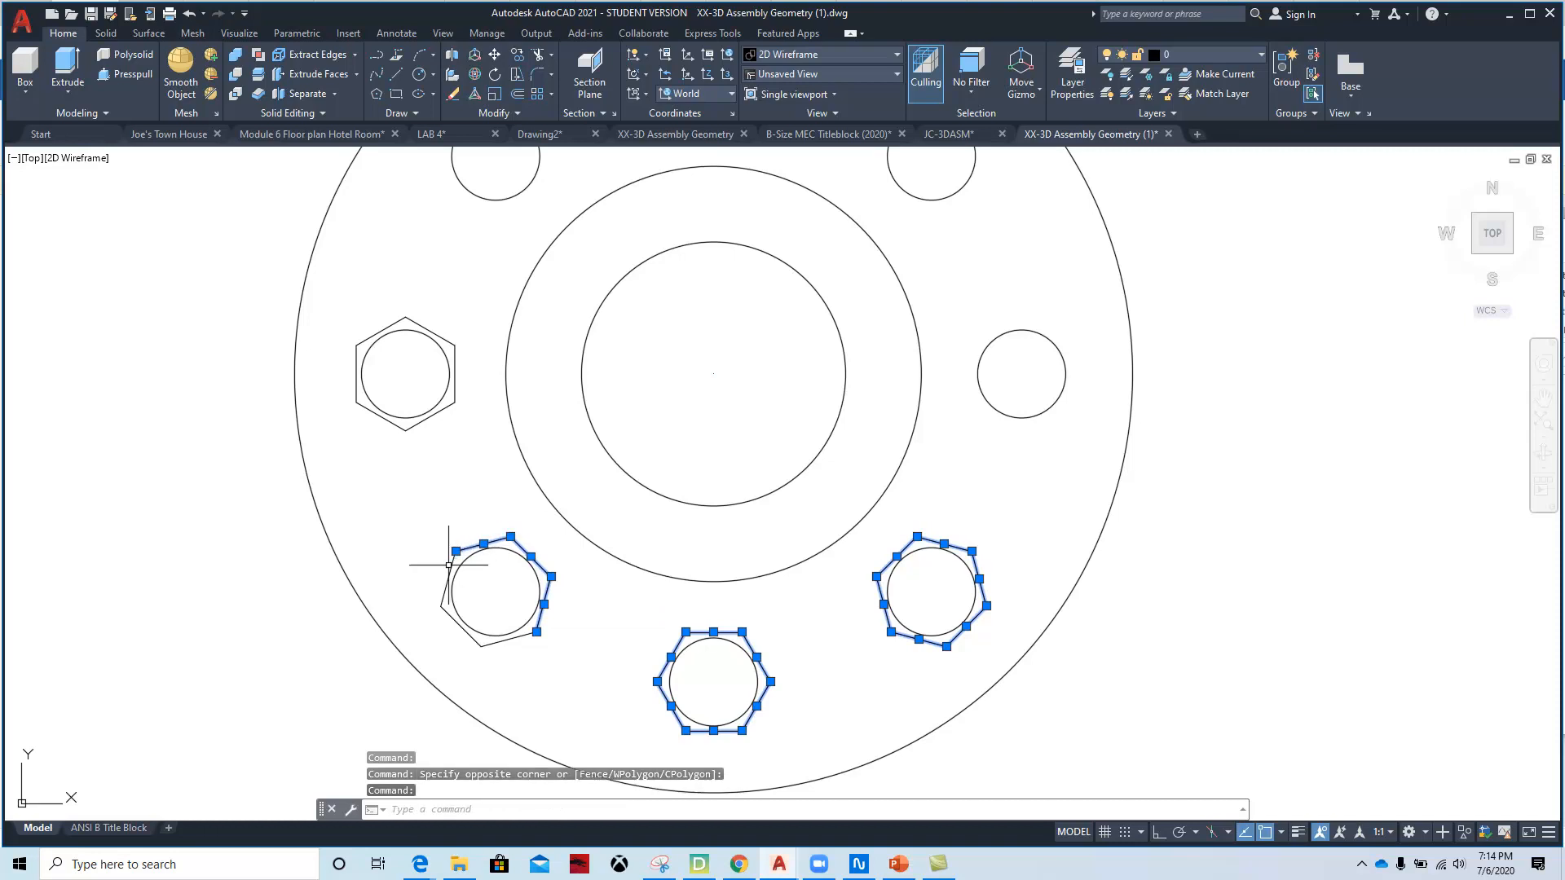
left_click(448, 575)
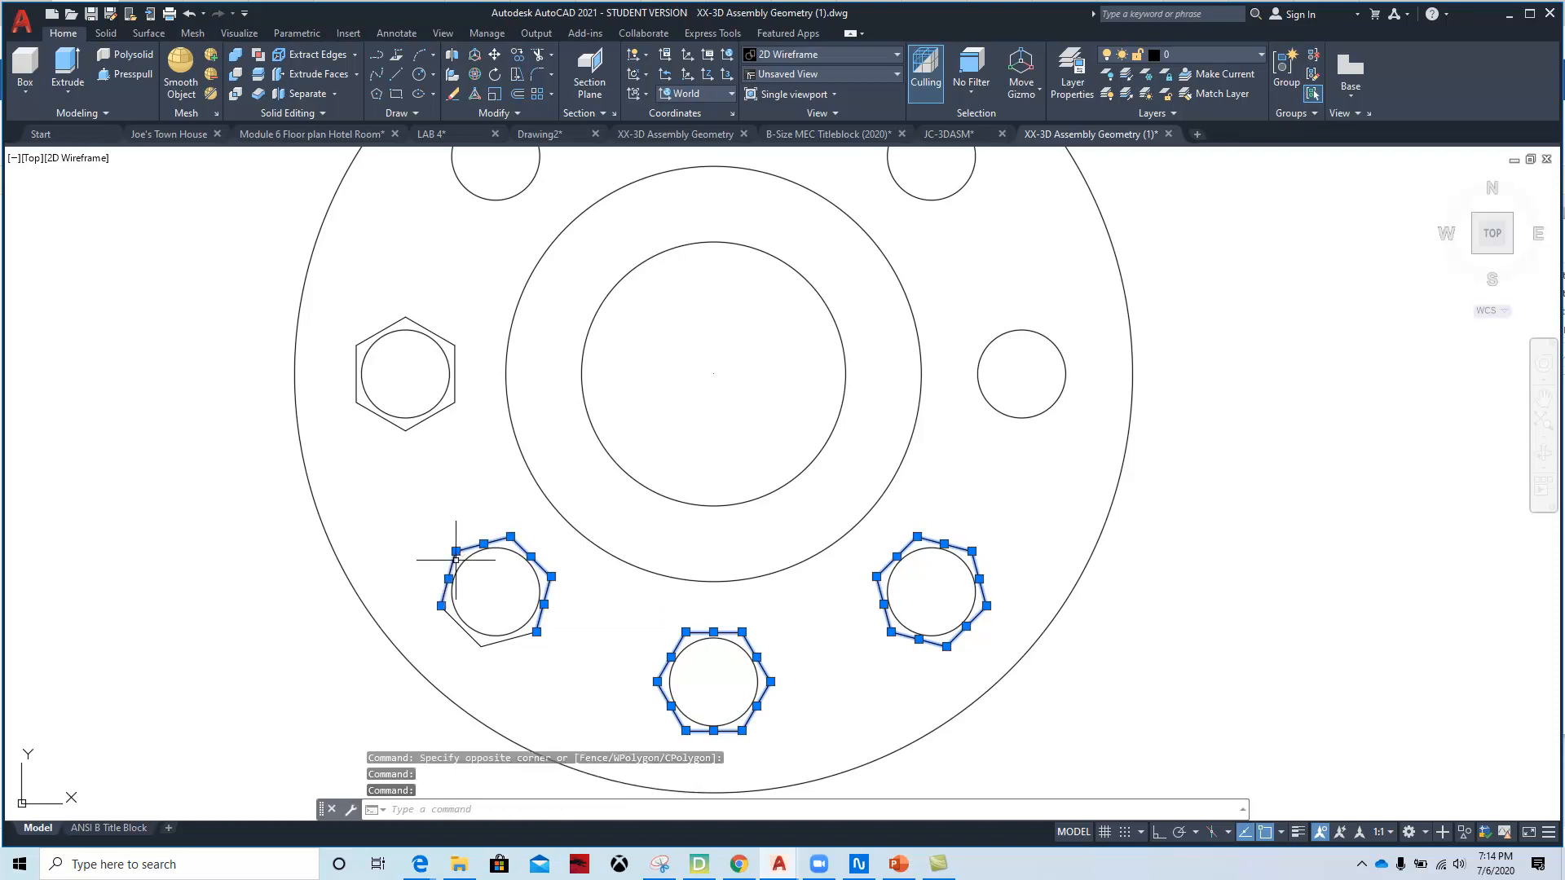
left_click(454, 625)
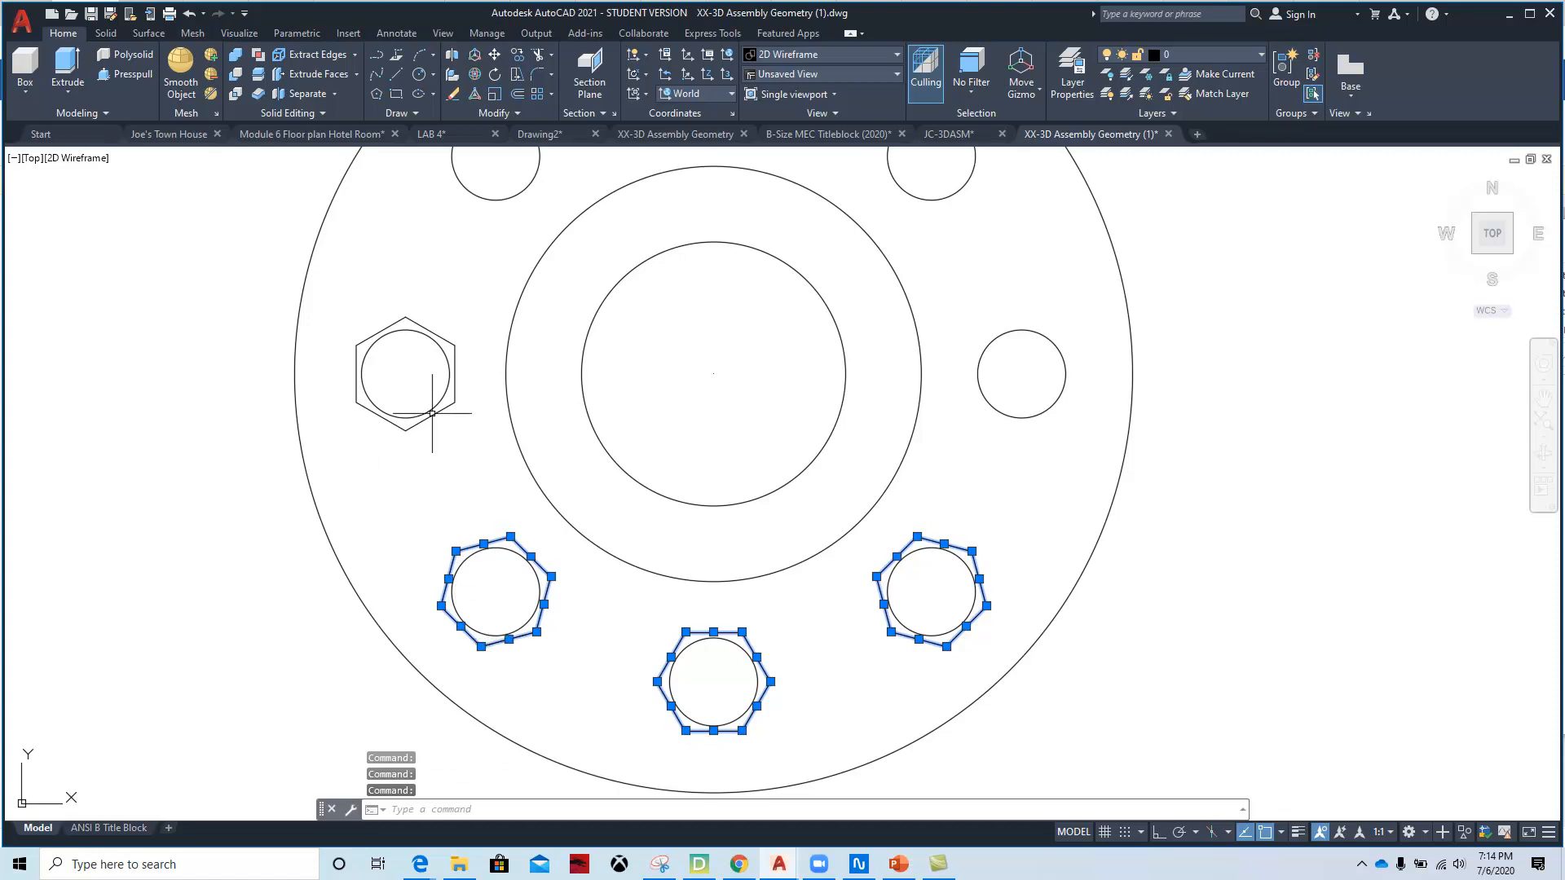
left_click(1258, 59)
left_click(1206, 196)
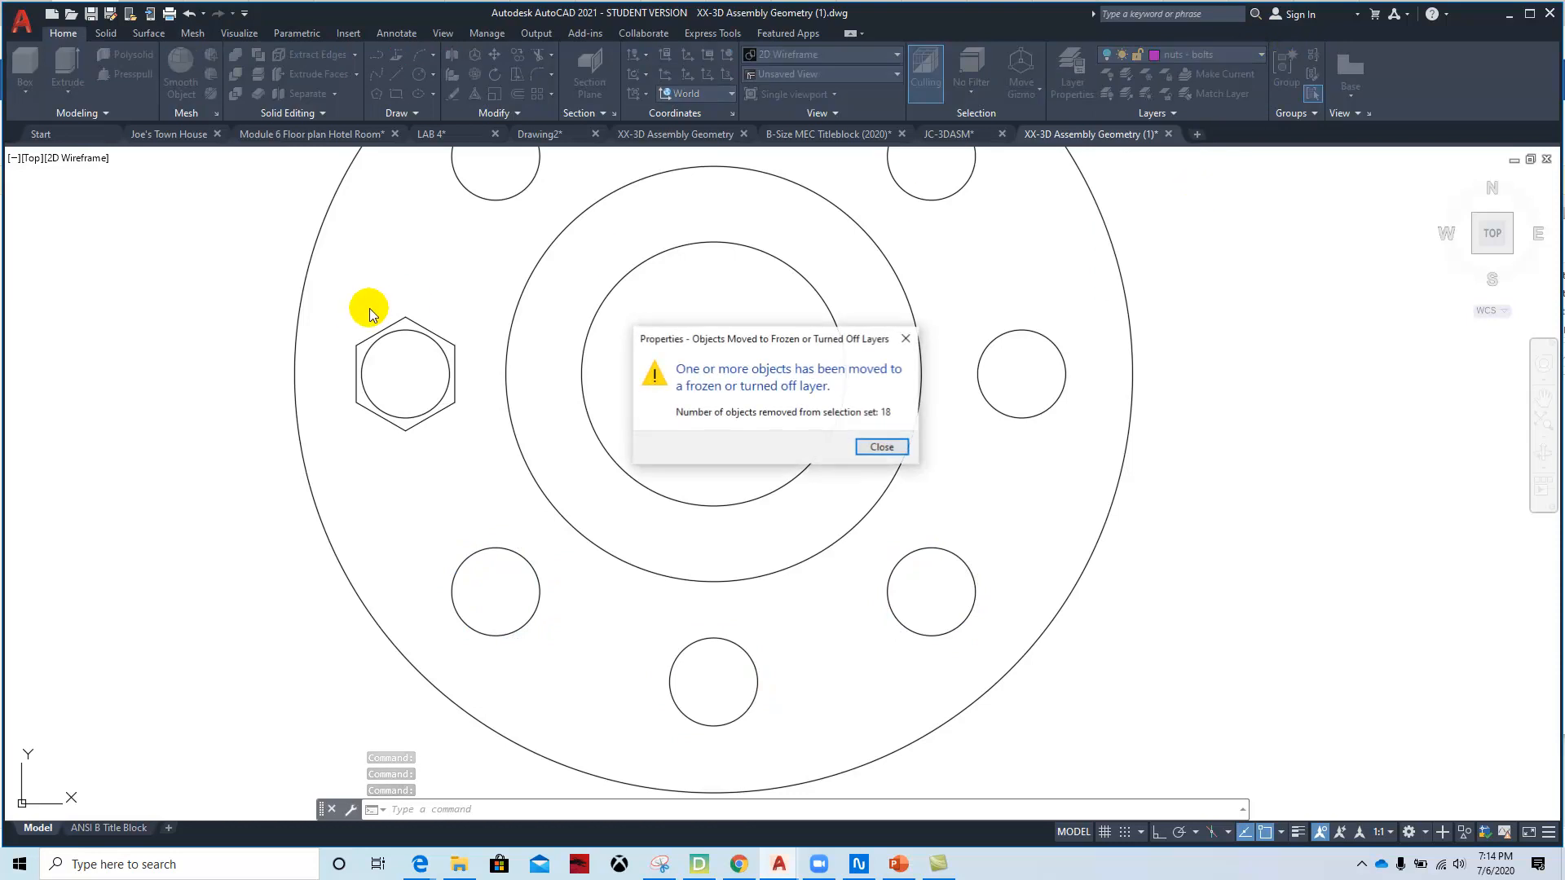
left_click(885, 445)
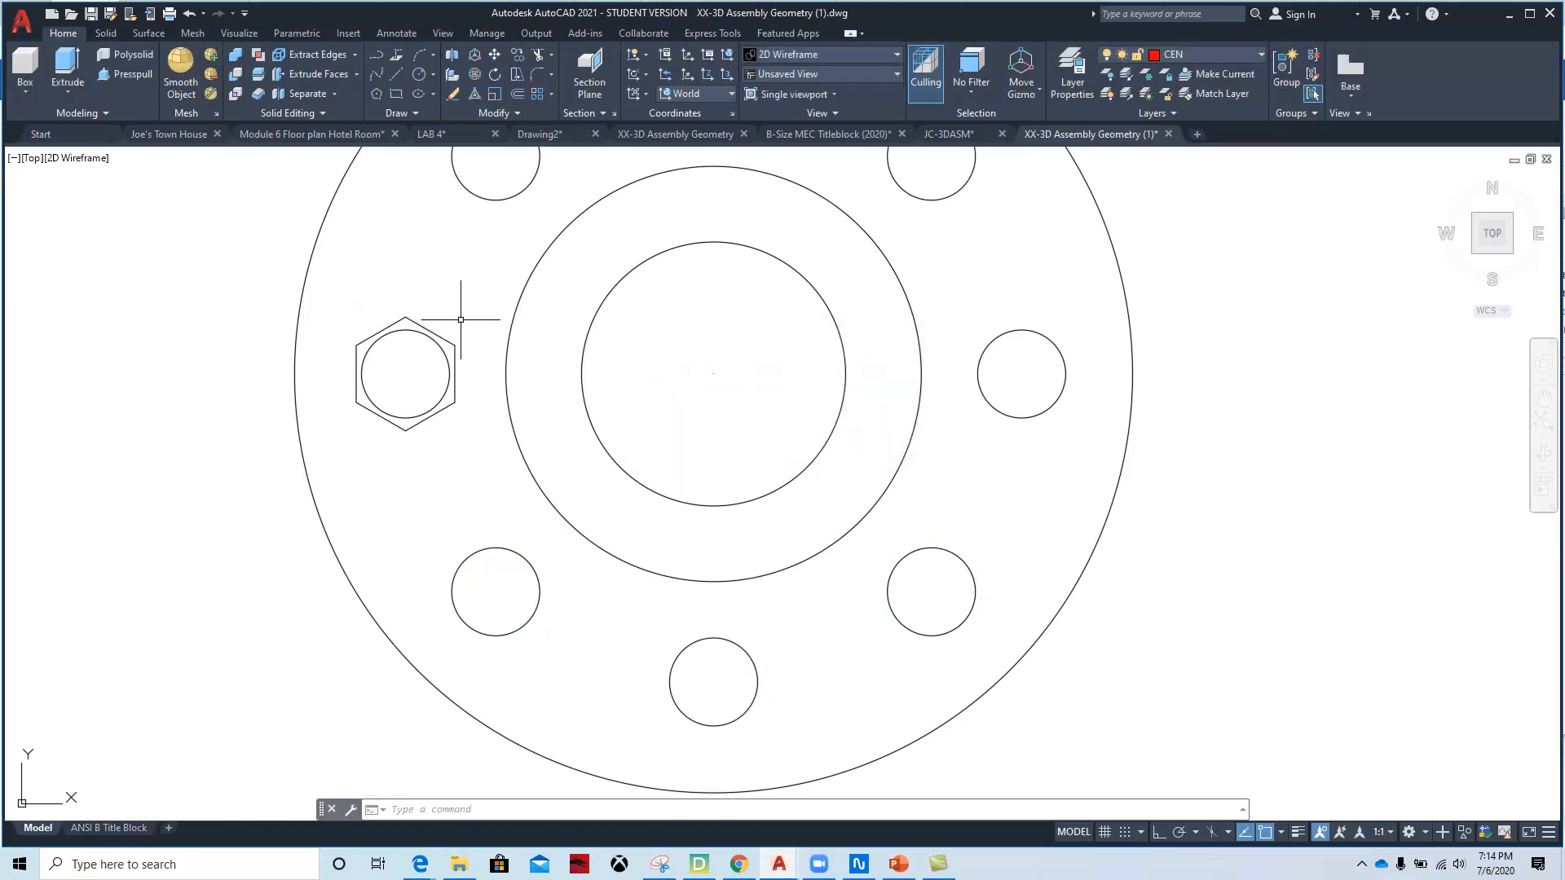
- Move the six hexagon edges of the flange's leftmost nut to the nuts - bolts layer
left_click(423, 326)
left_click(390, 323)
left_click(357, 359)
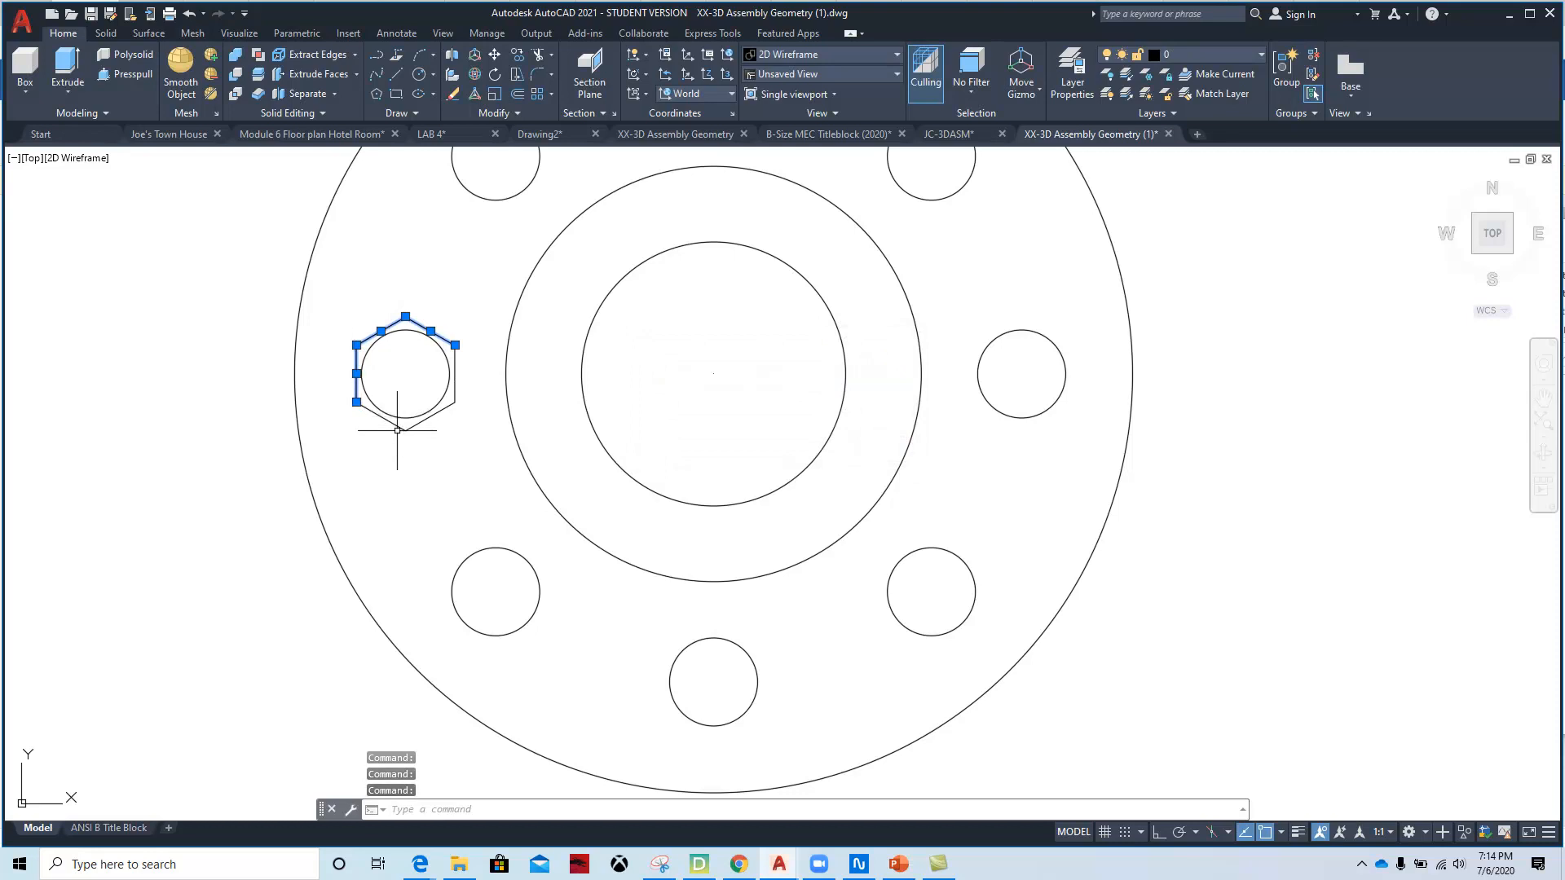
left_click(397, 429)
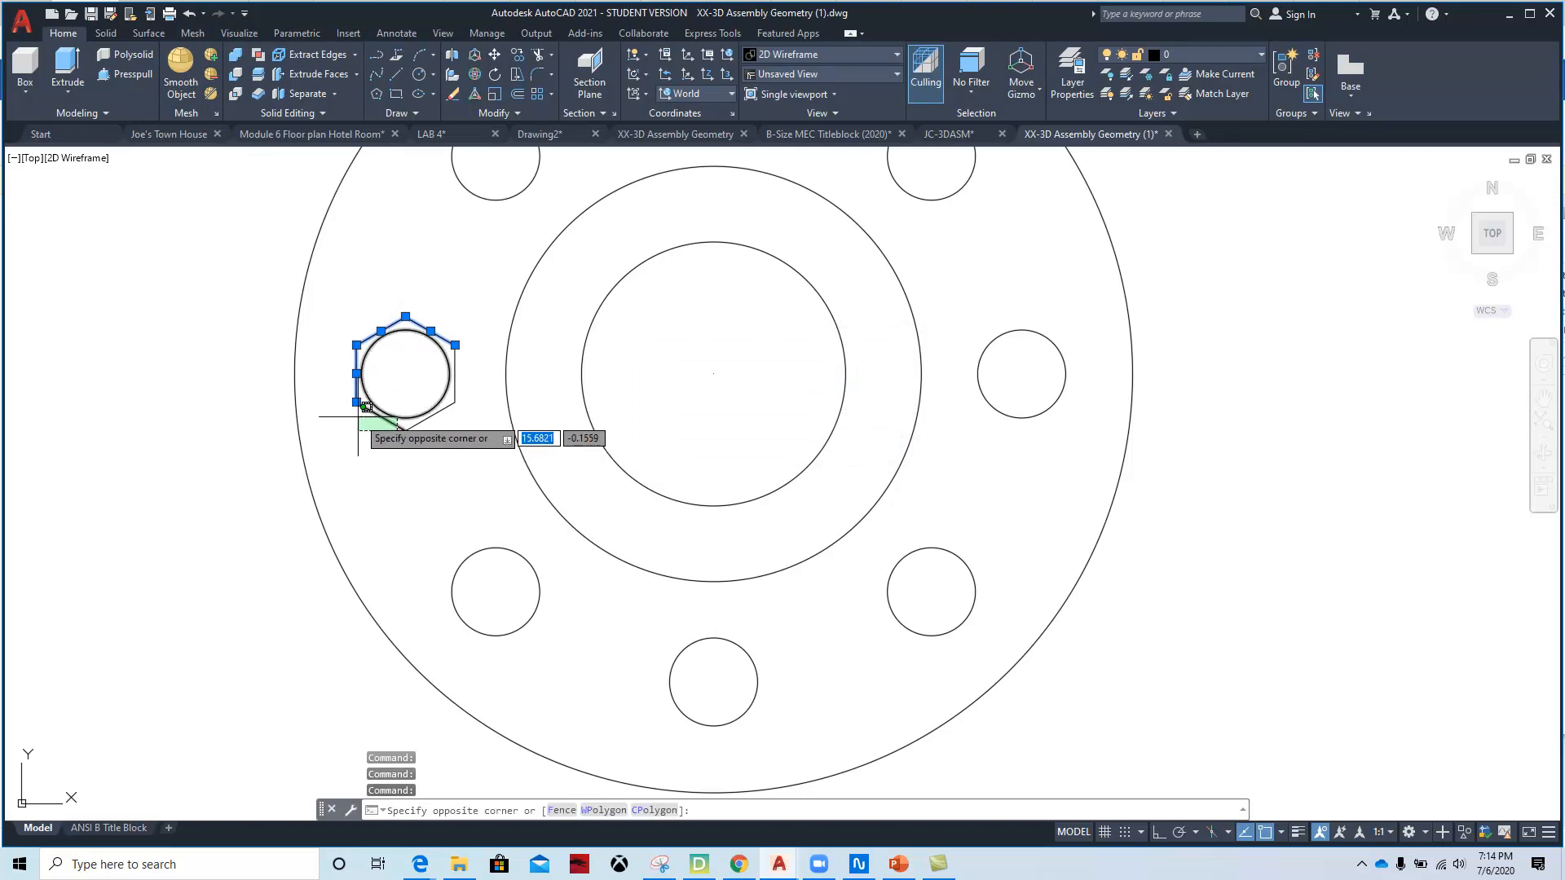
left_click(361, 415)
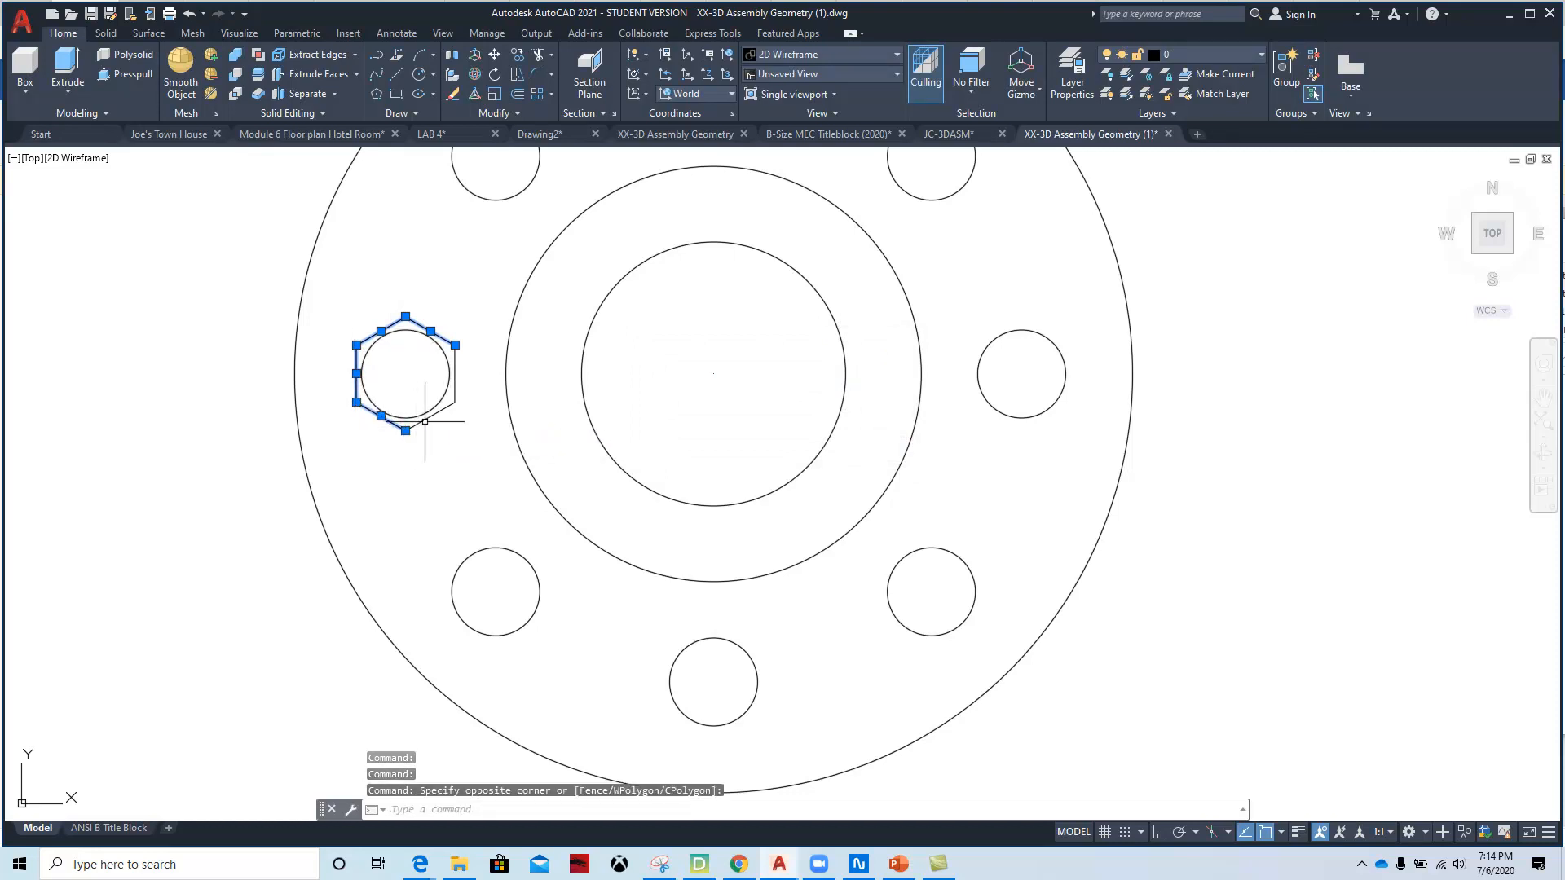
left_click(426, 419)
left_click(455, 381)
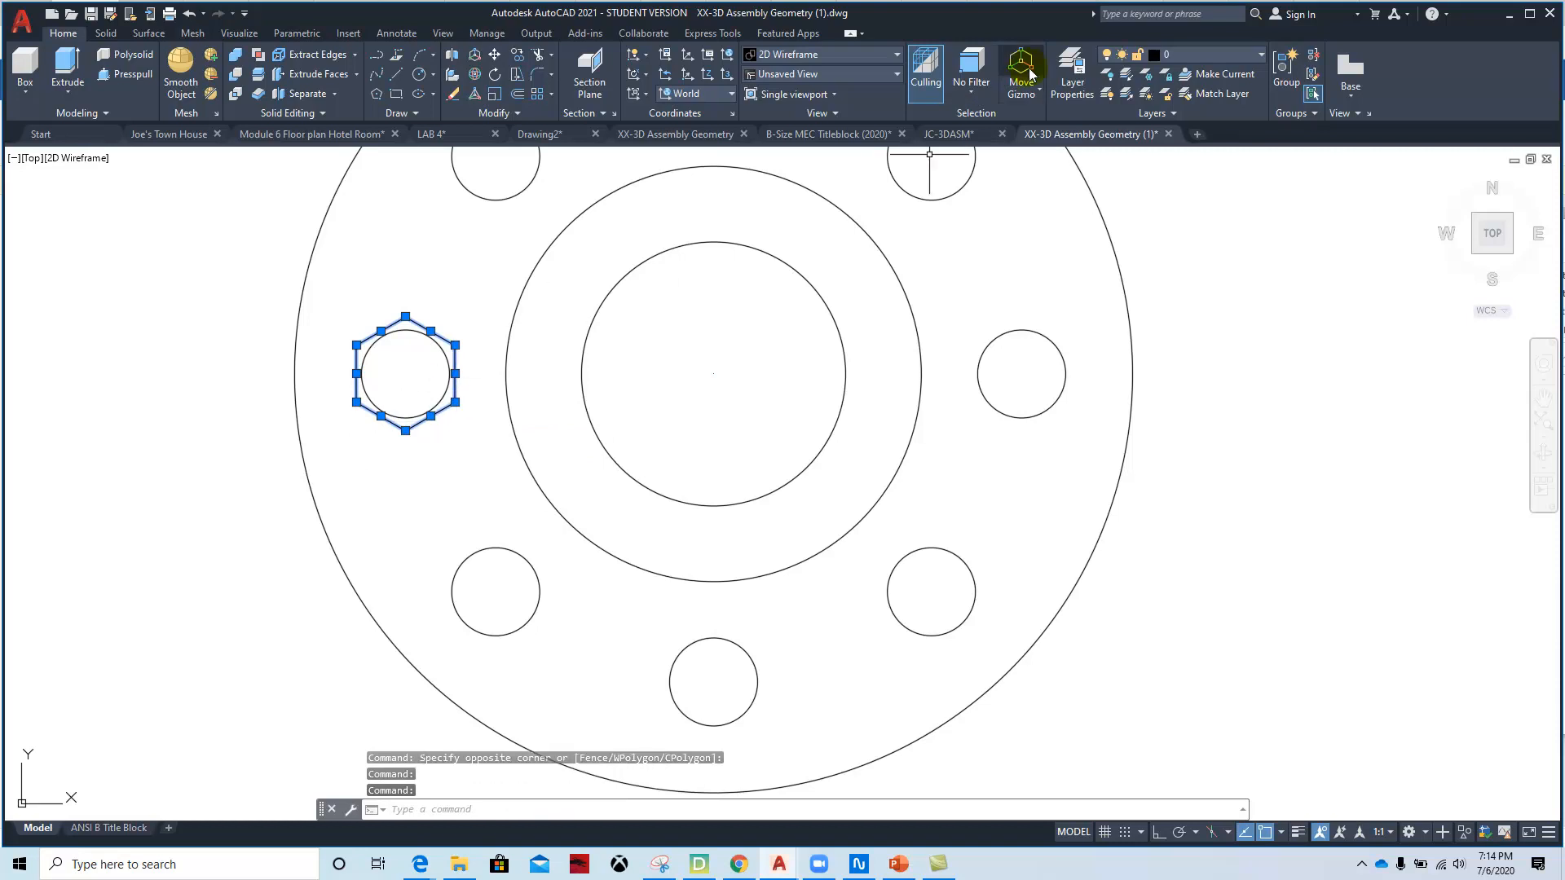
left_click(1210, 57)
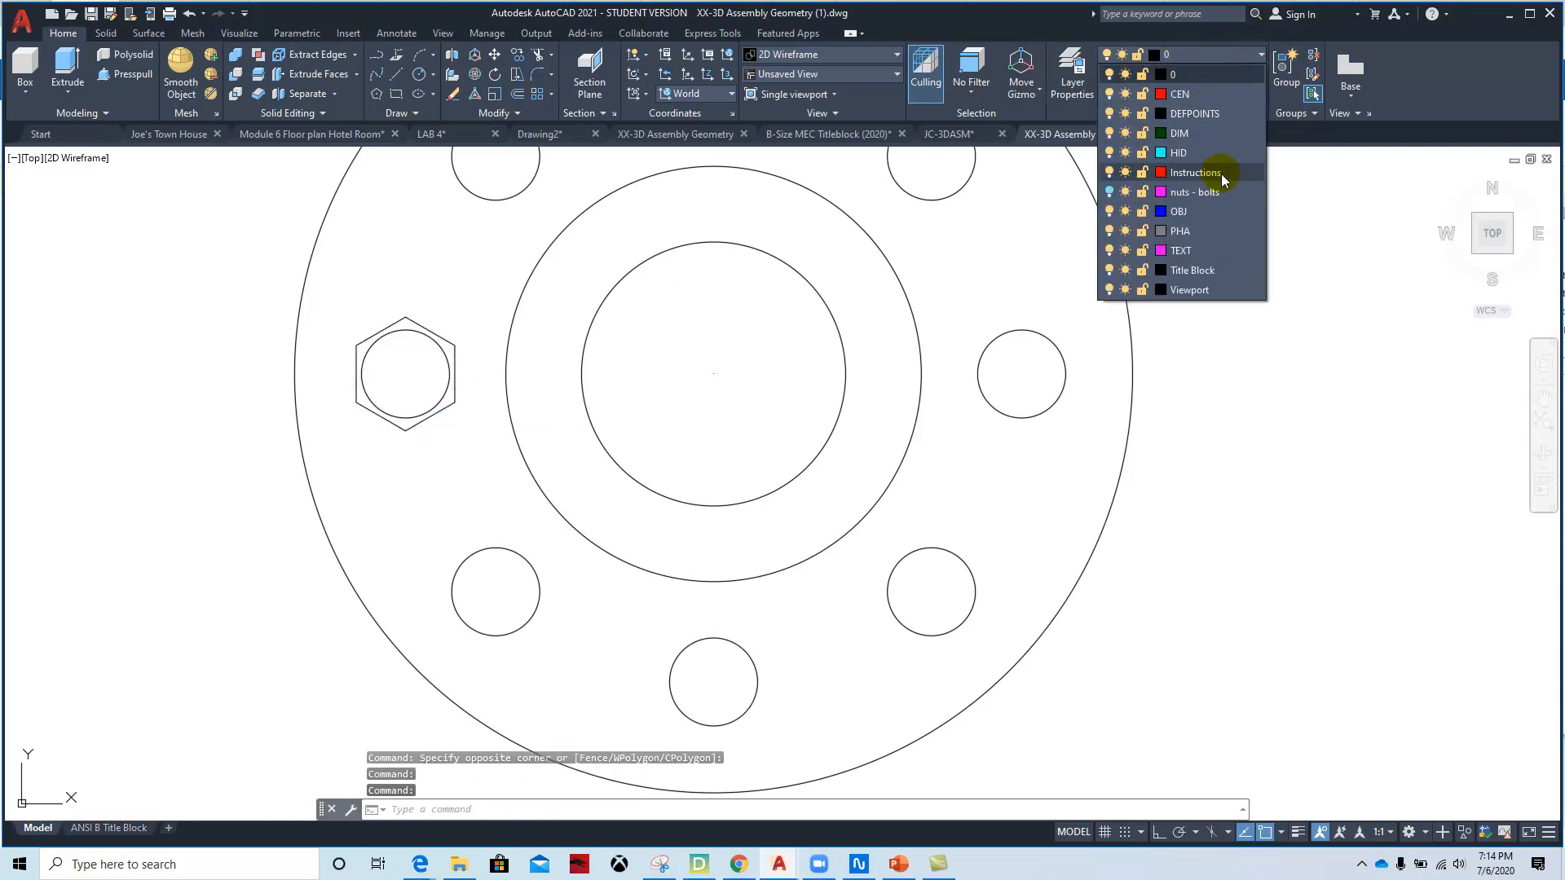
left_click(1195, 193)
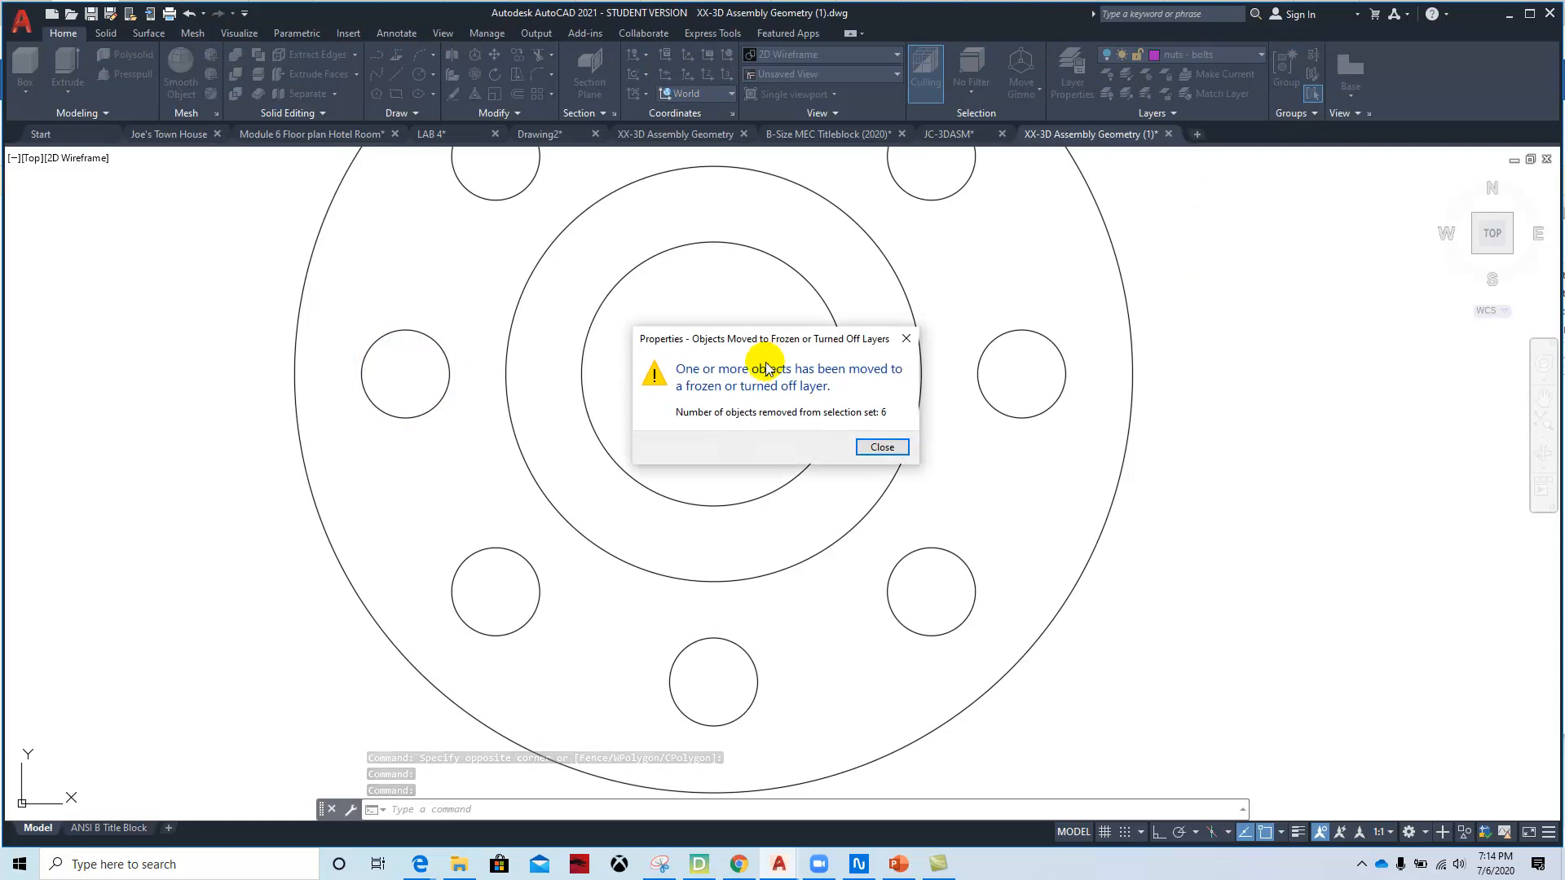
left_click(882, 447)
- Make OBJ the current layer with nothing selected in the drawing
scroll(823, 501, "down", 3)
mouse_move(843, 524)
middle_mouse_down()
mouse_move(859, 527)
mouse_move(637, 531)
middle_mouse_up()
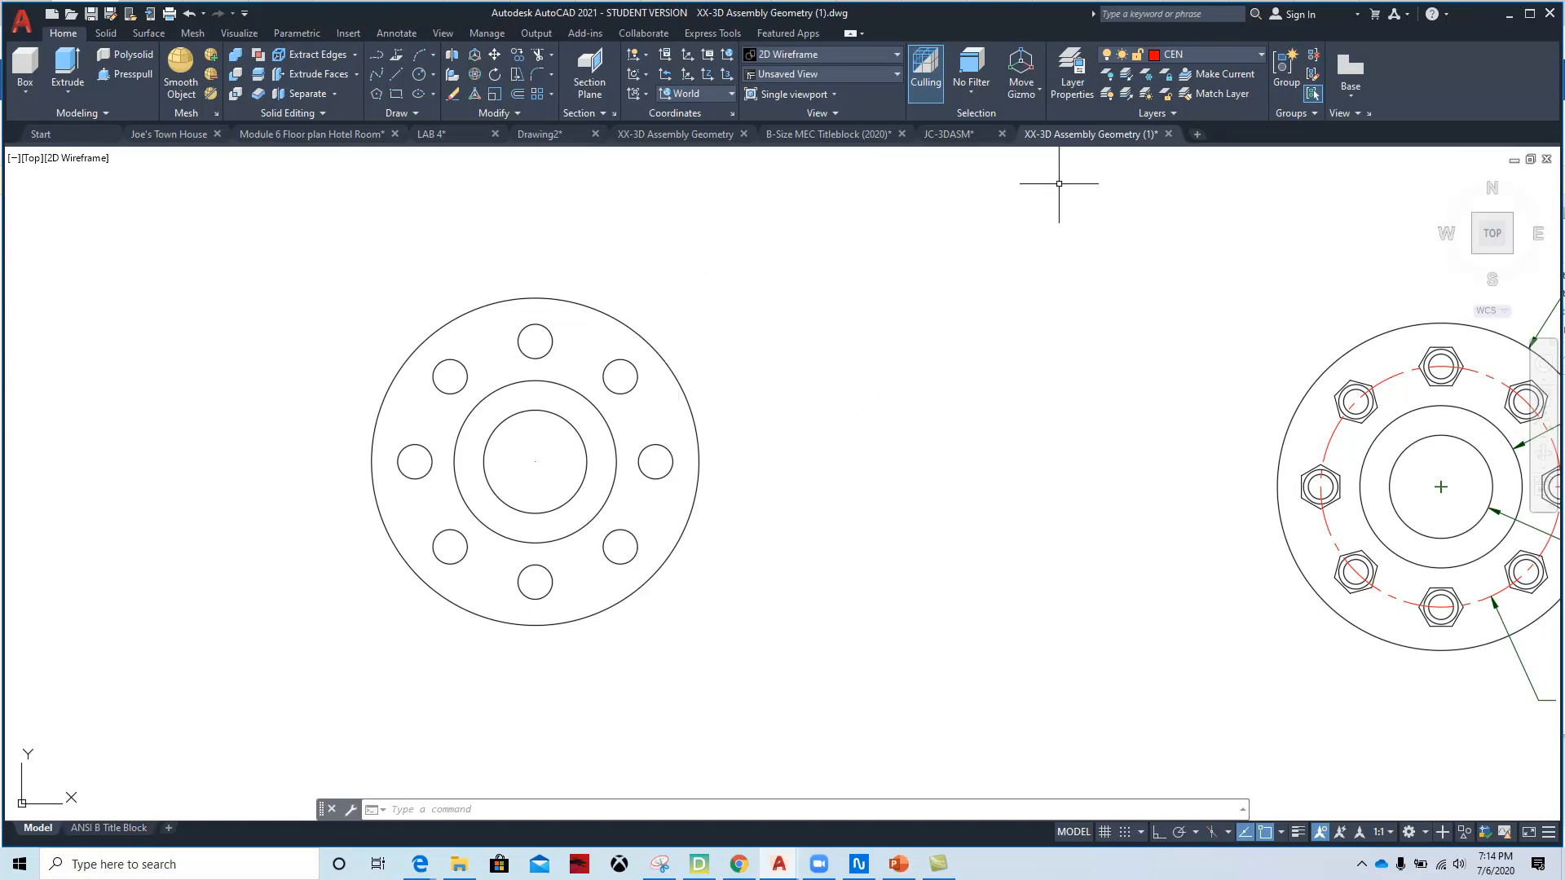
left_click(1247, 52)
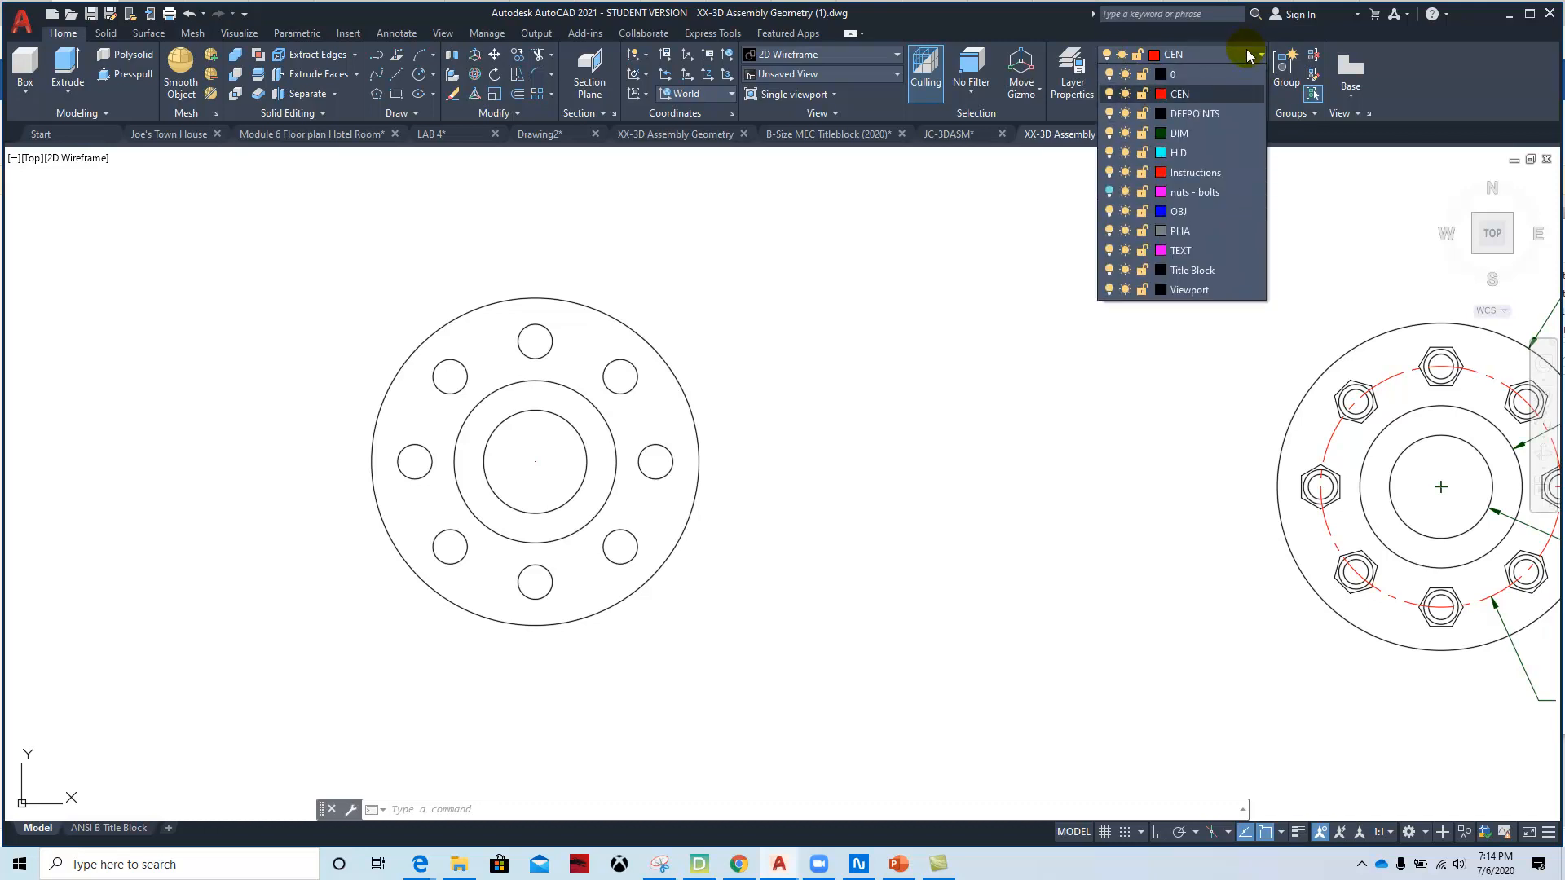
left_click(1178, 211)
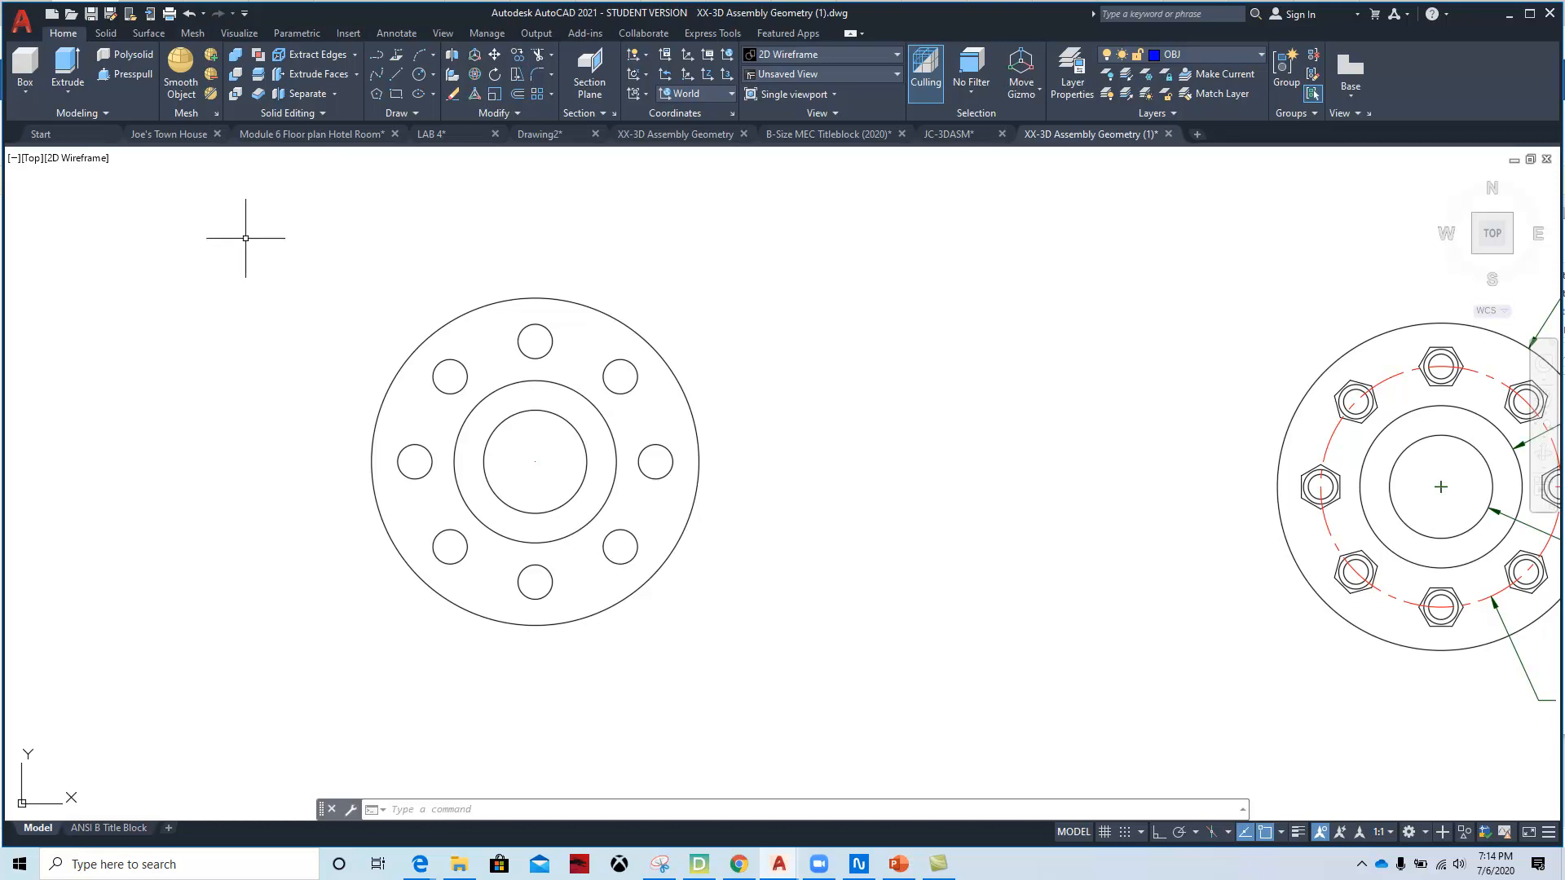
- Switch the drawing to the SE Isometric view, framing the flange copy without nuts
left_click(29, 159)
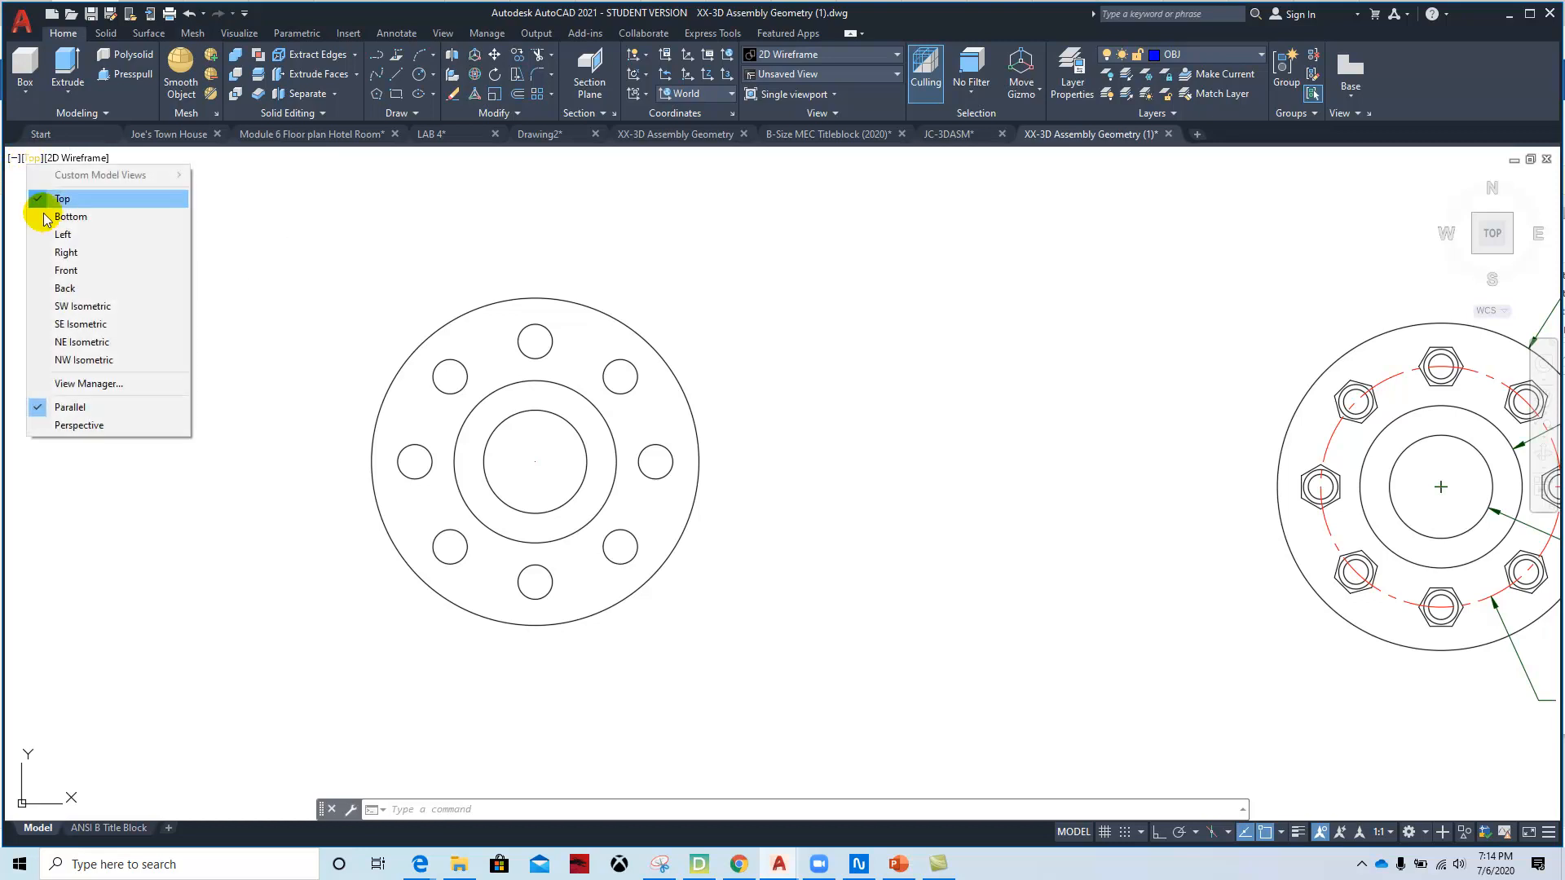
left_click(65, 324)
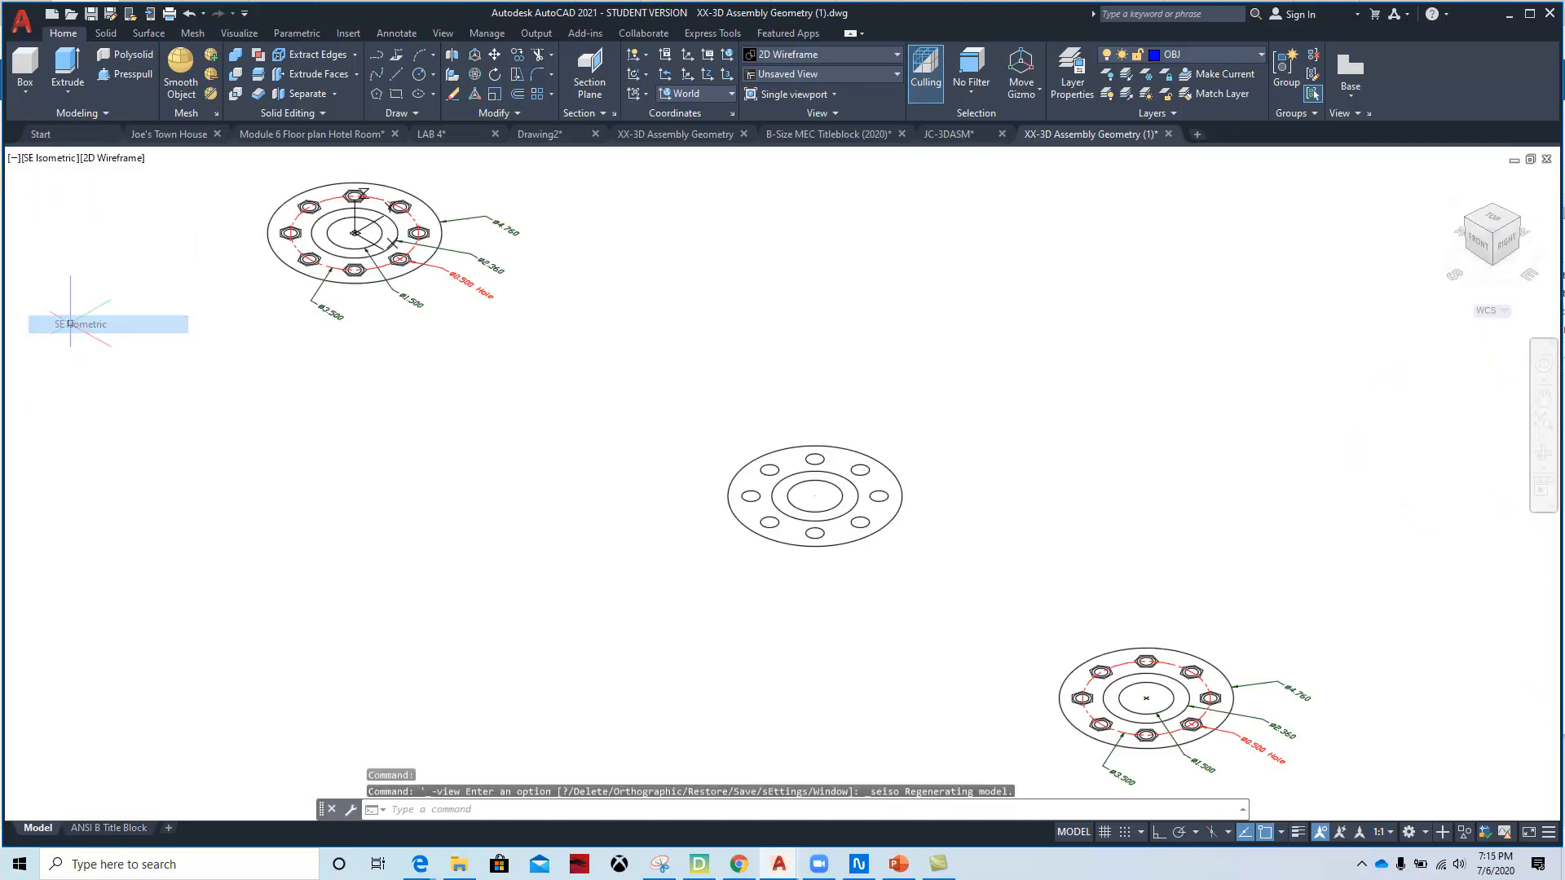
scroll(854, 535, "up", 3)
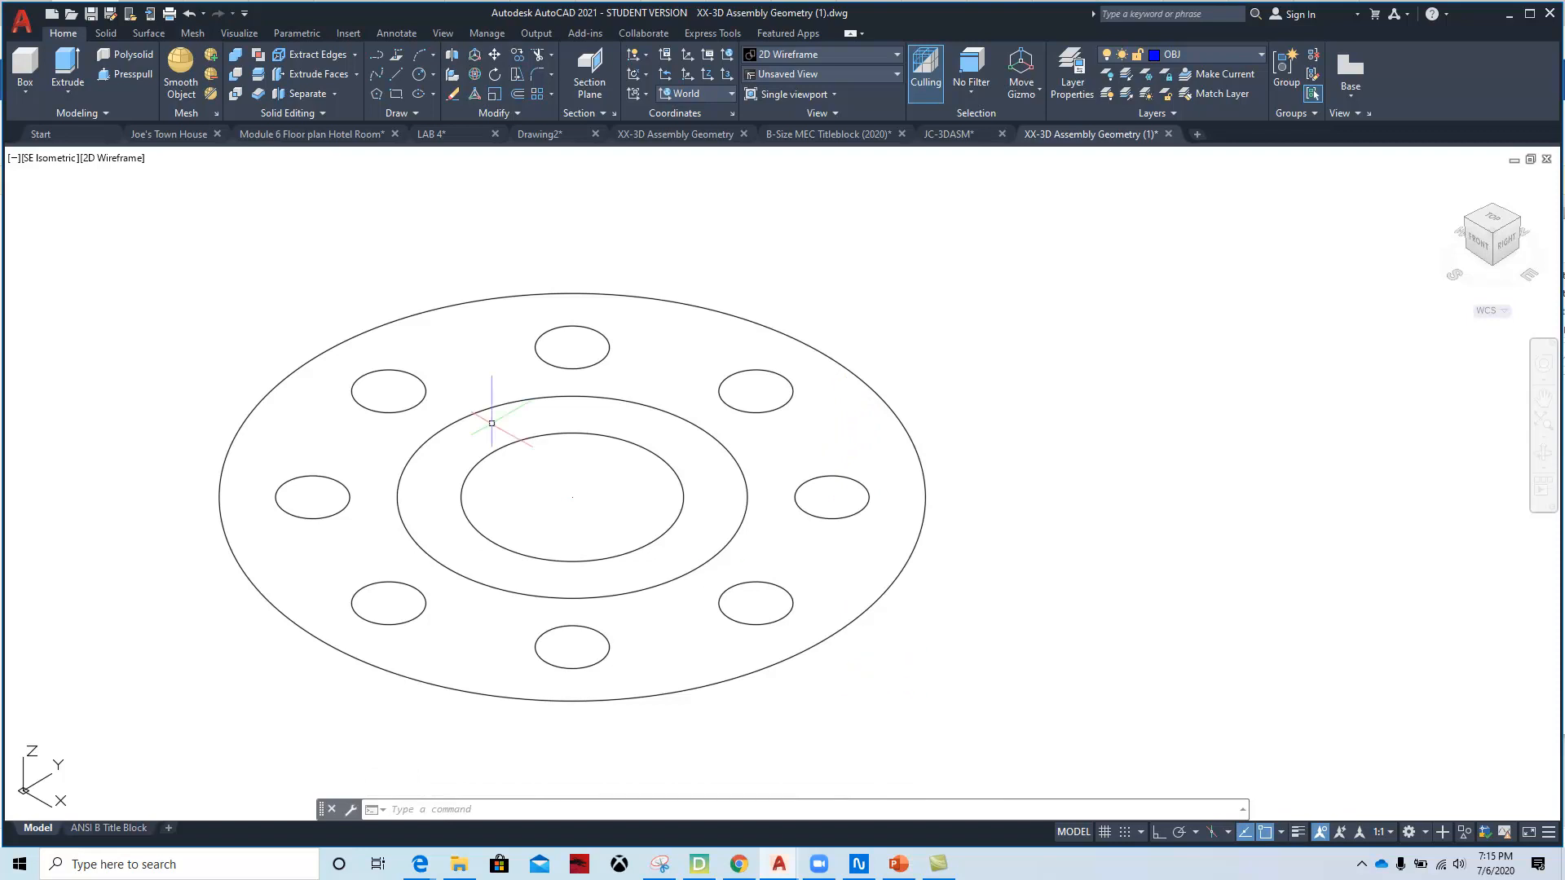
- Presspull the flange area between the outer and middle circles, excluding the bolt holes, by 0.12 and display it in the Conceptual visual style
left_click(134, 73)
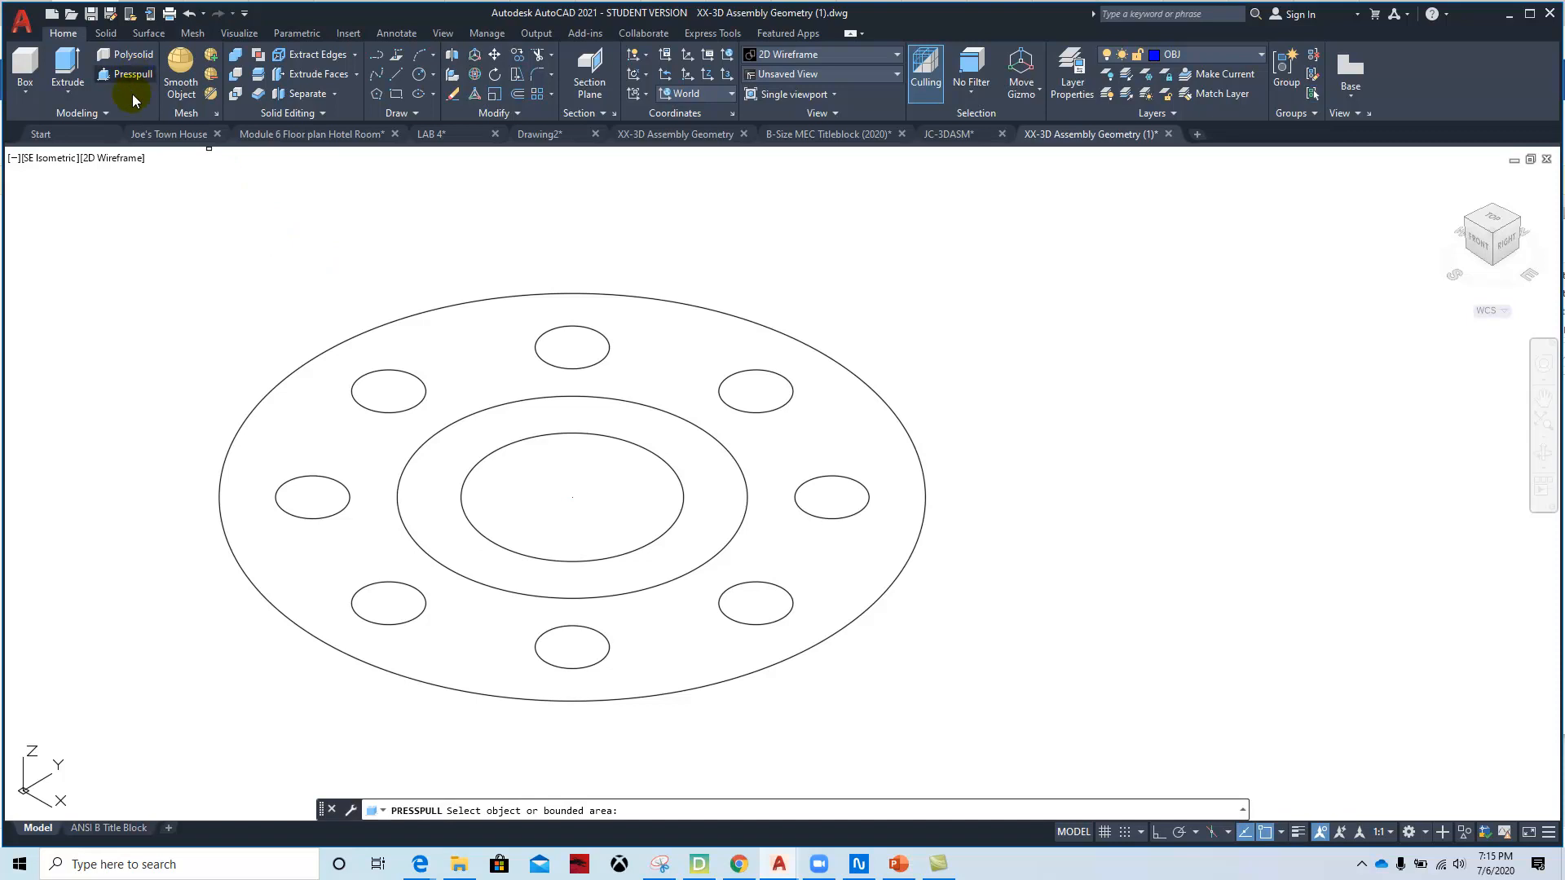
left_click(684, 339)
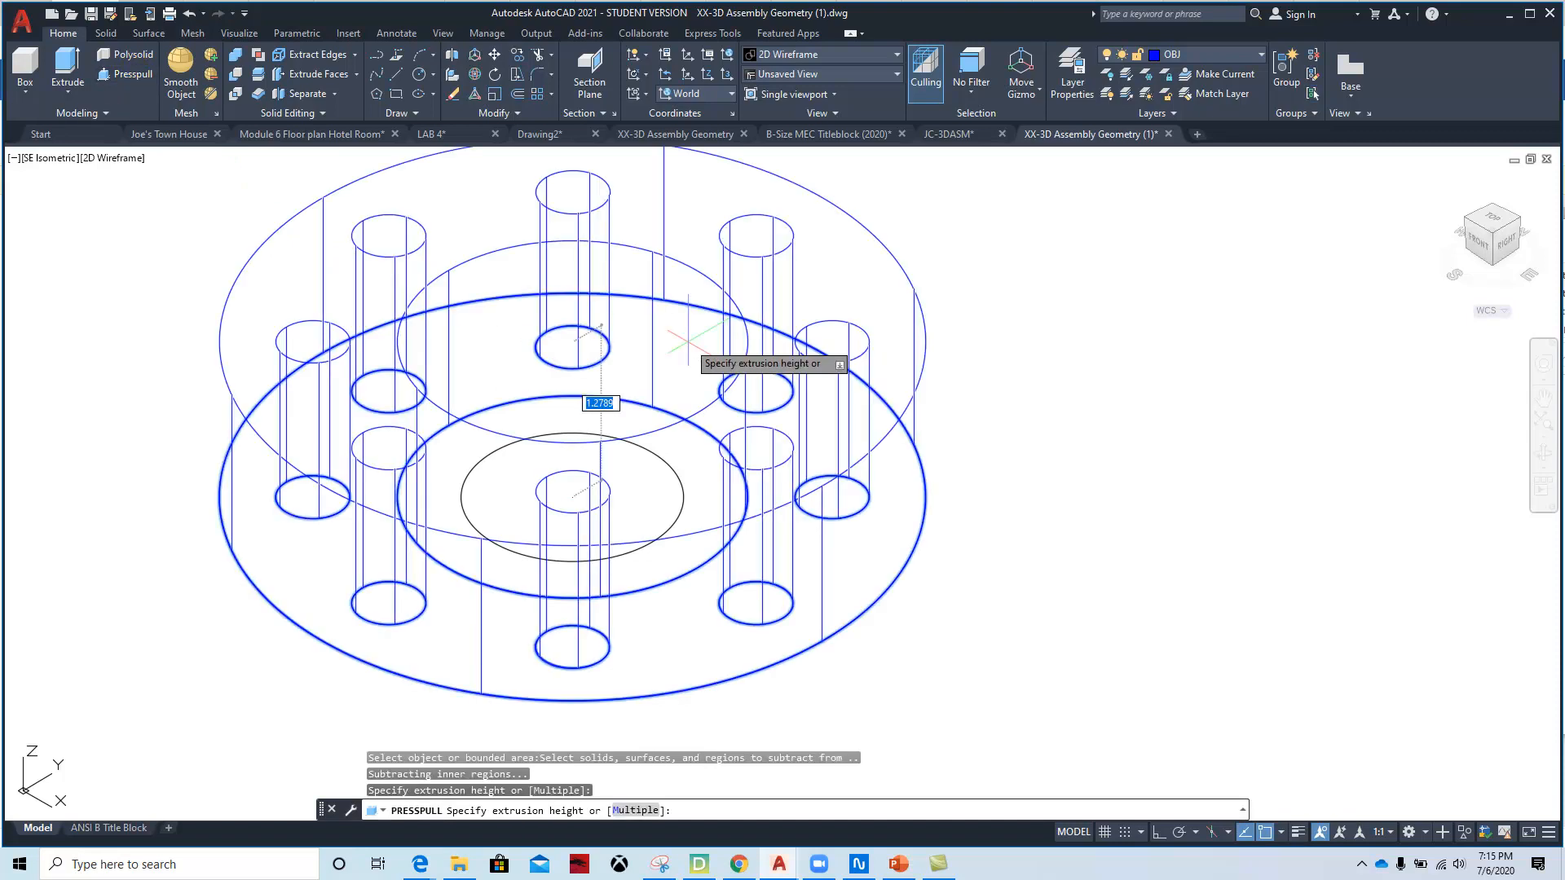
type(".12")
key("Return")
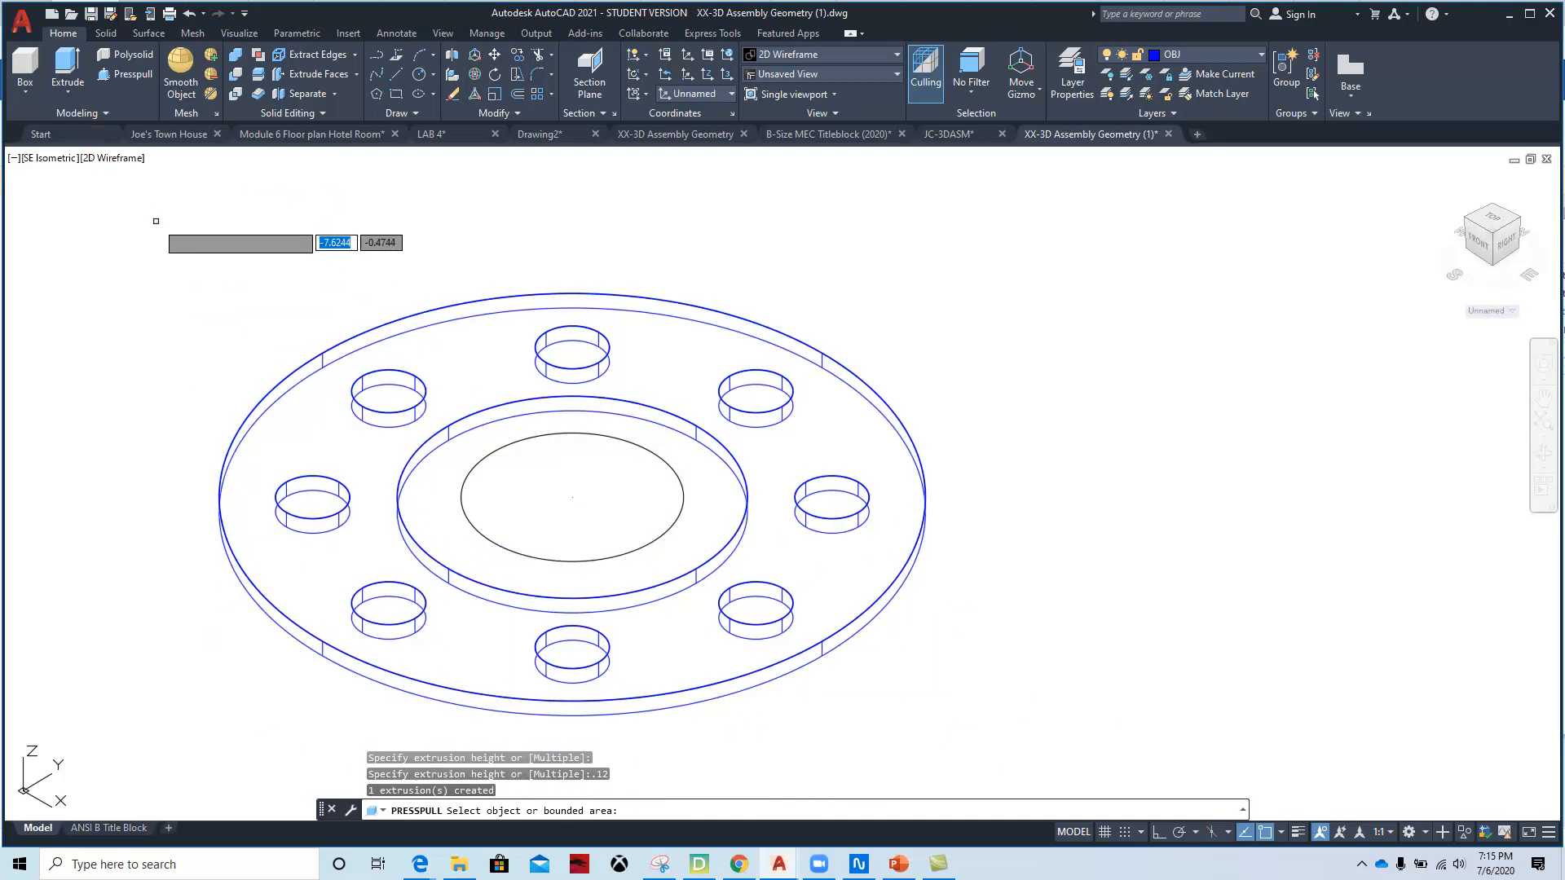
key("Return")
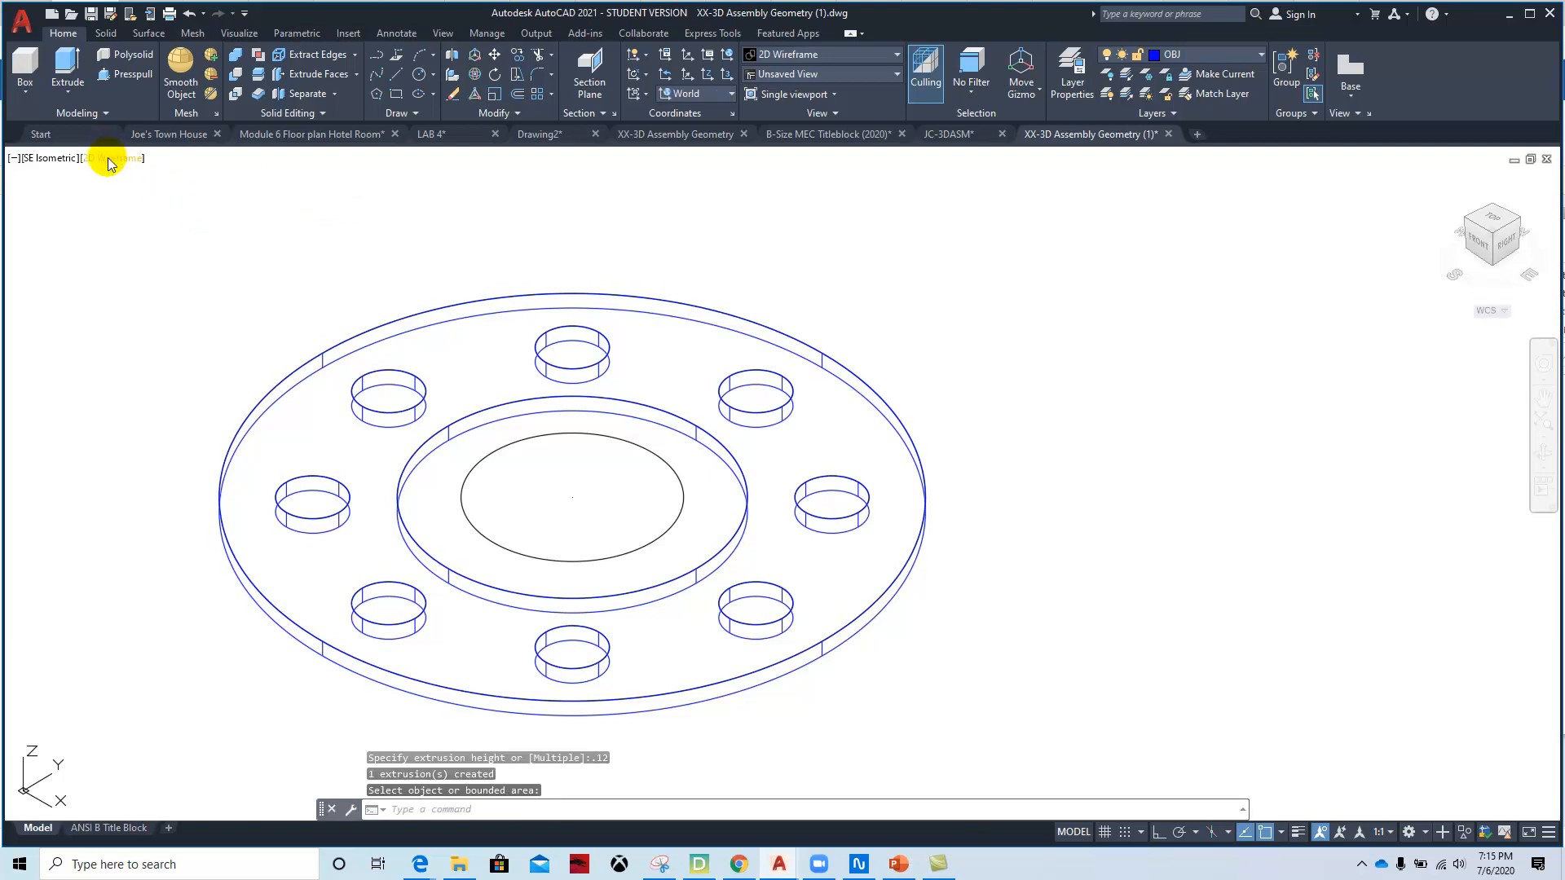
left_click(108, 158)
left_click(169, 214)
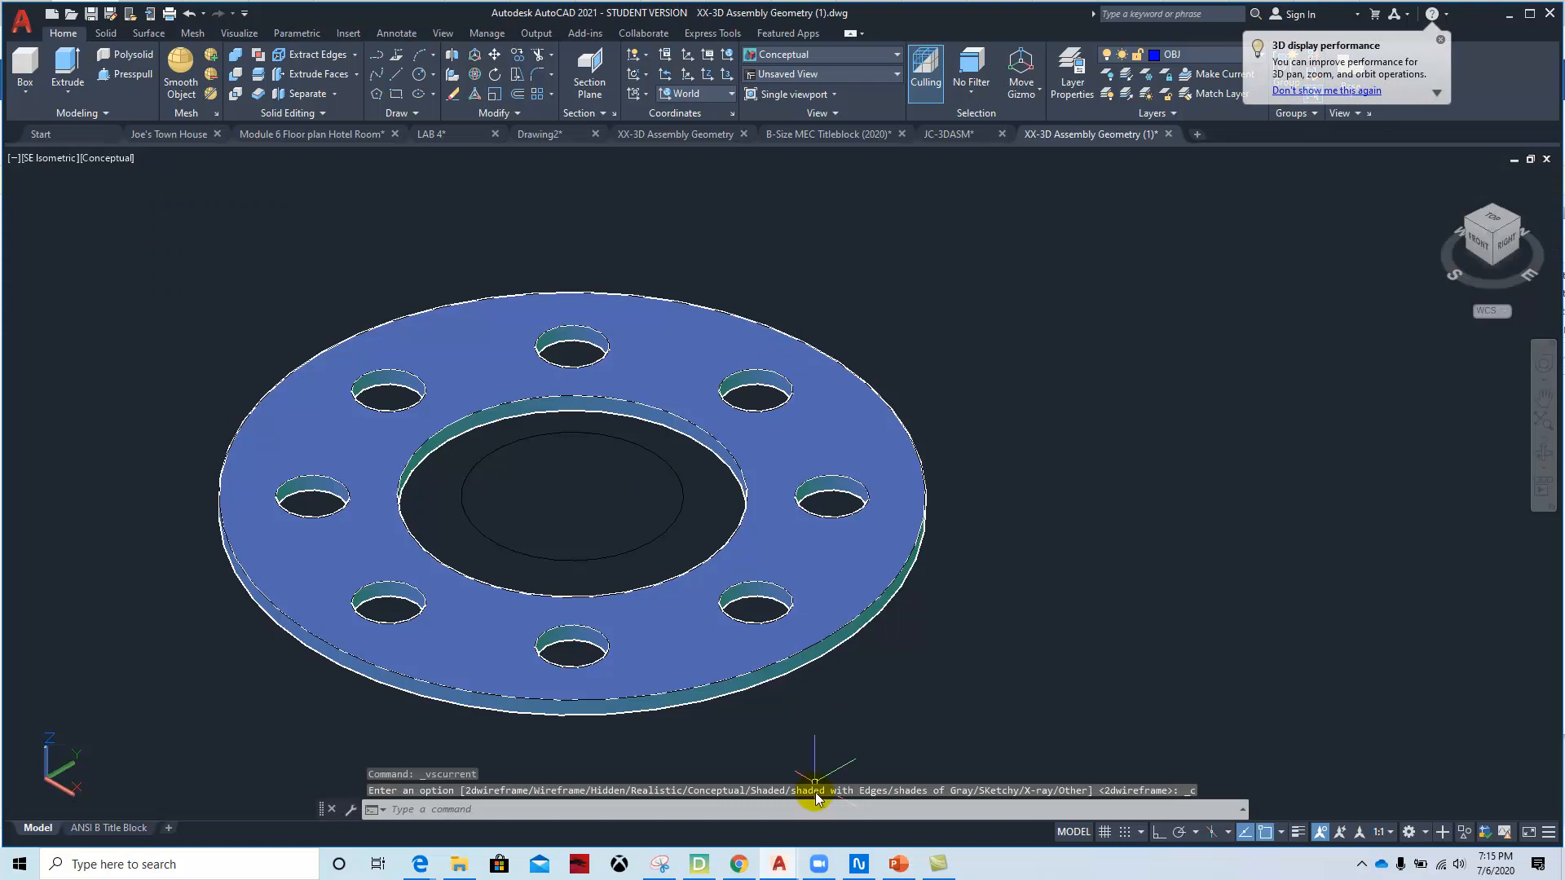
- Presspull the ring between the flange's middle and inner circles to a height of 1.75 to form the hub
left_click(106, 158)
left_click(38, 332)
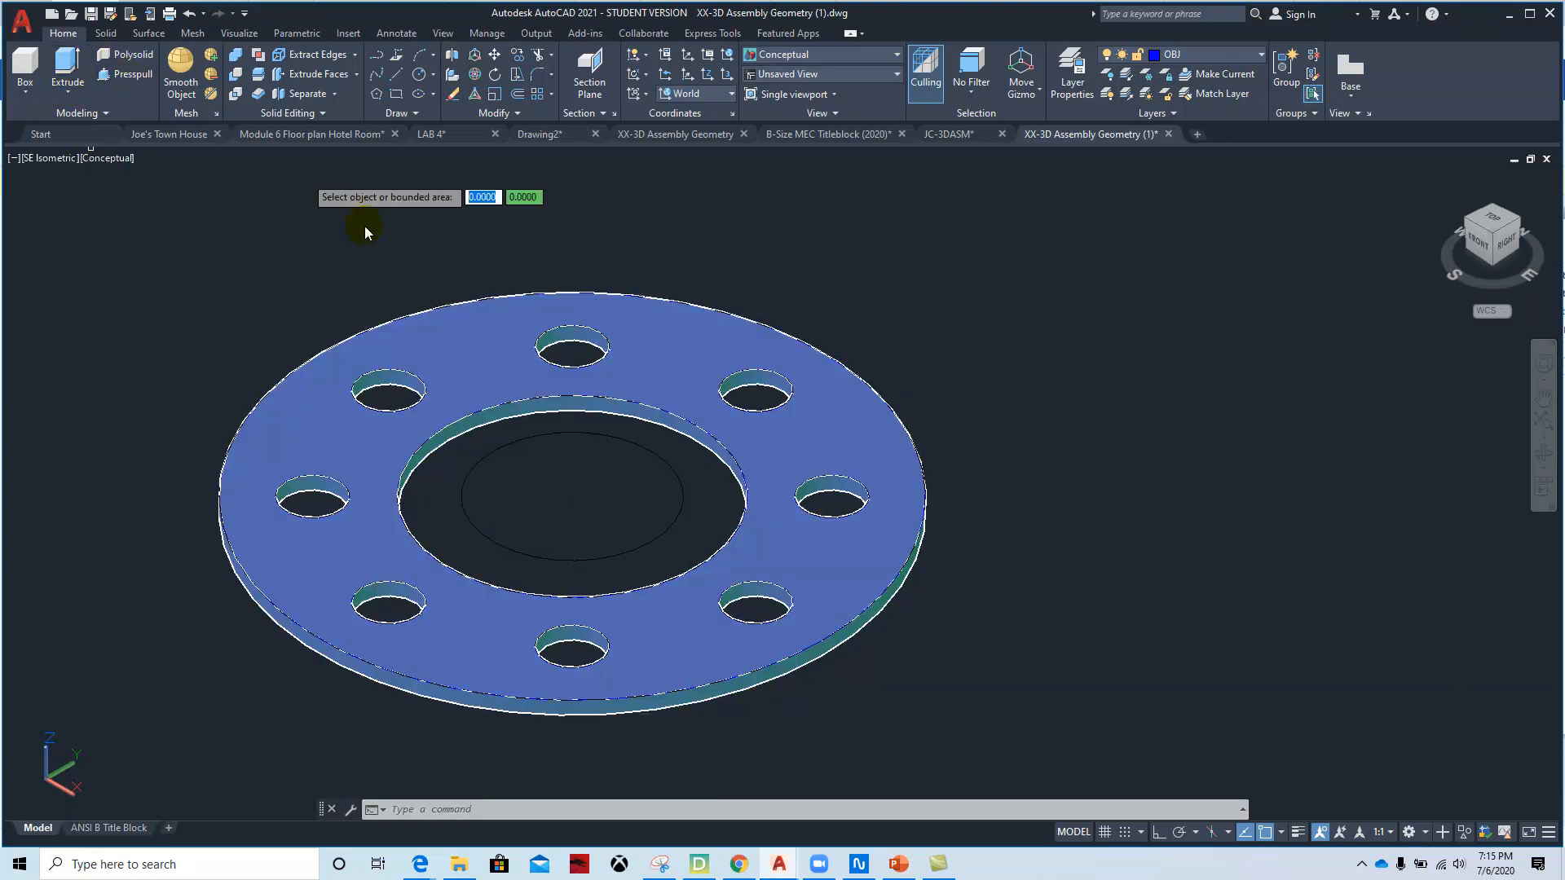
left_click(444, 492)
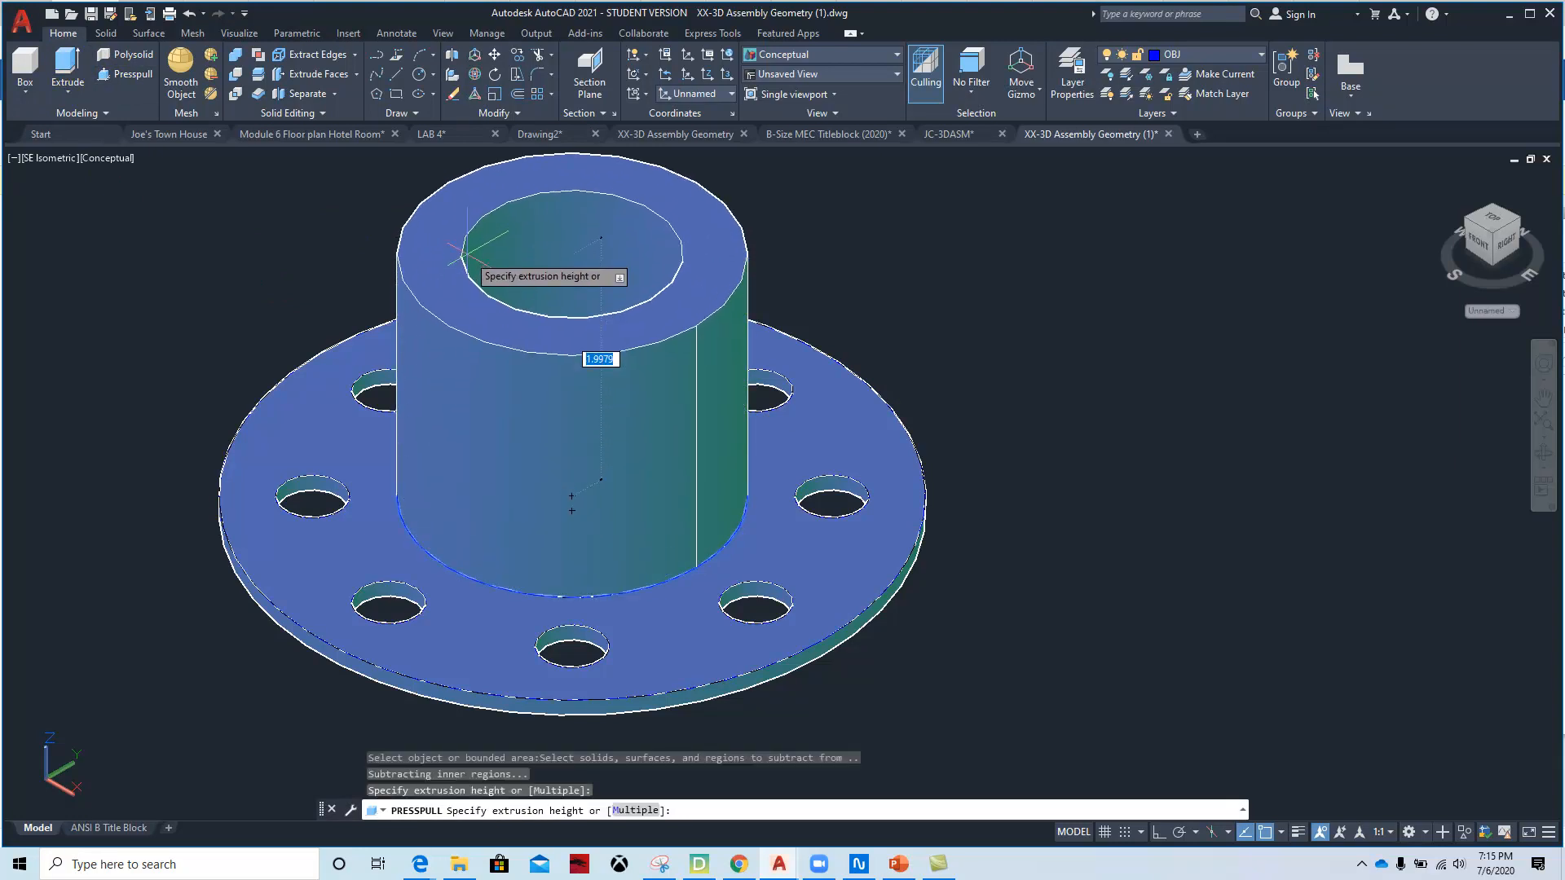
type("1")
key("Return")
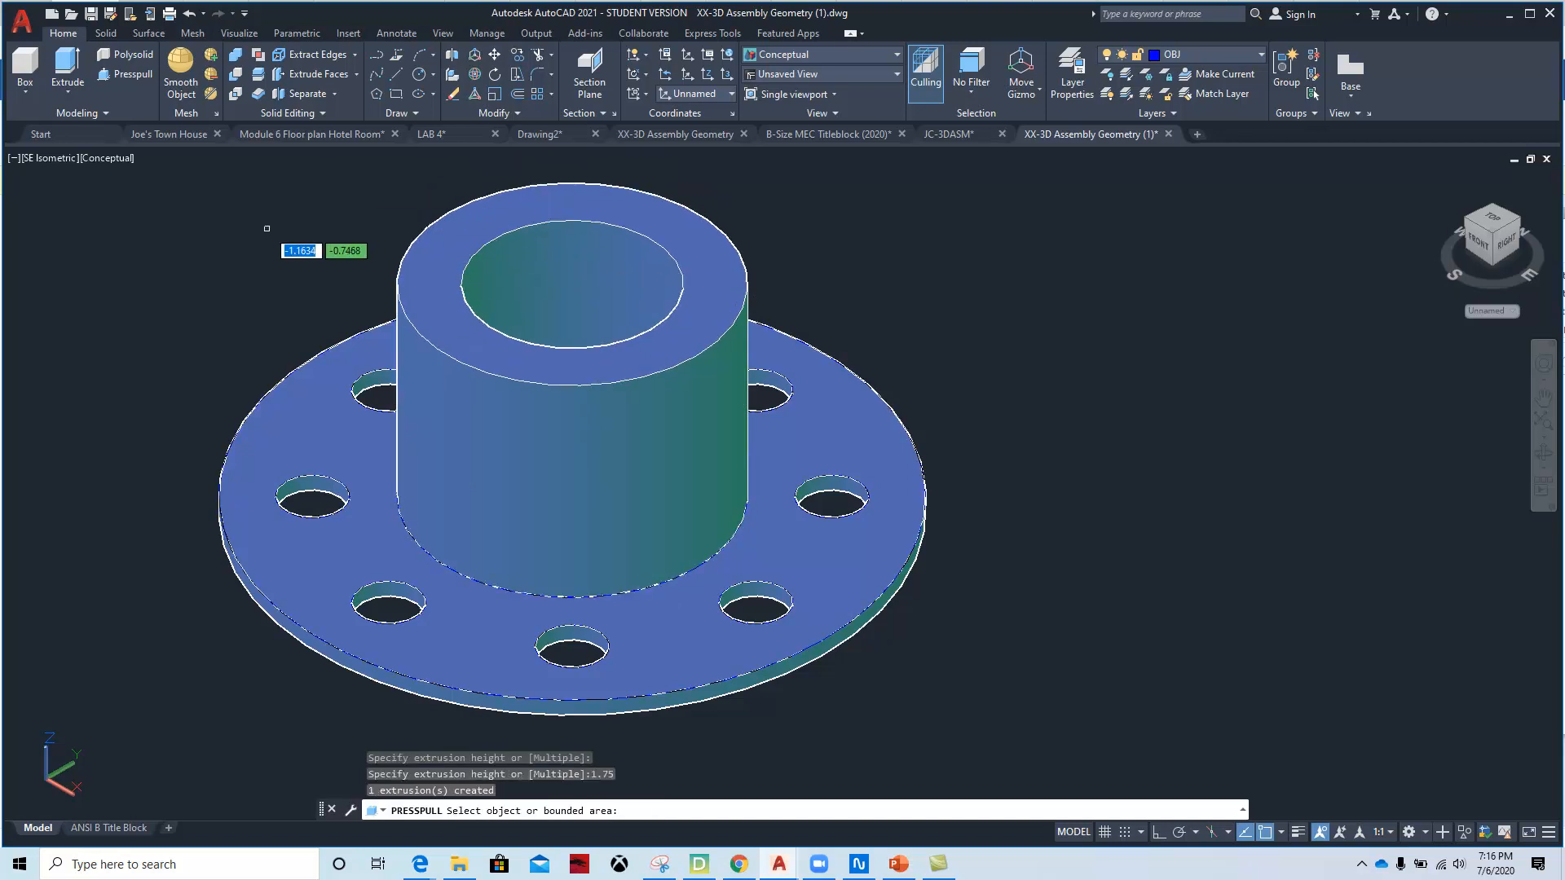
key("Return")
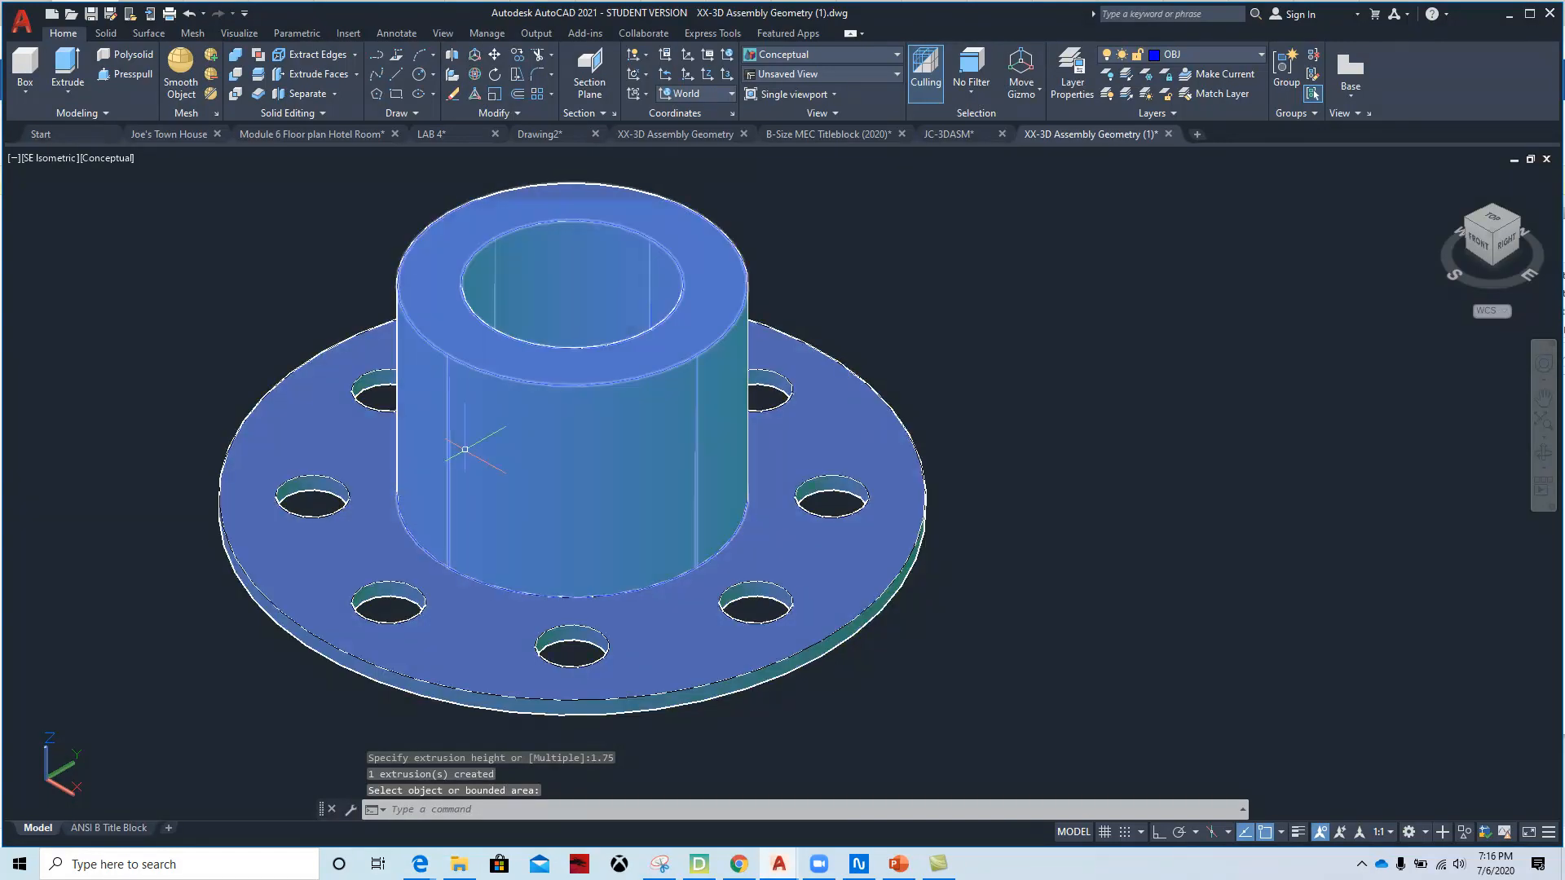
- Try moving the hub cylinder clear of the flange plate using its top centre as base point, and undo that move
scroll(851, 550, "down", 2)
middle_click_drag(1034, 621, 828, 524)
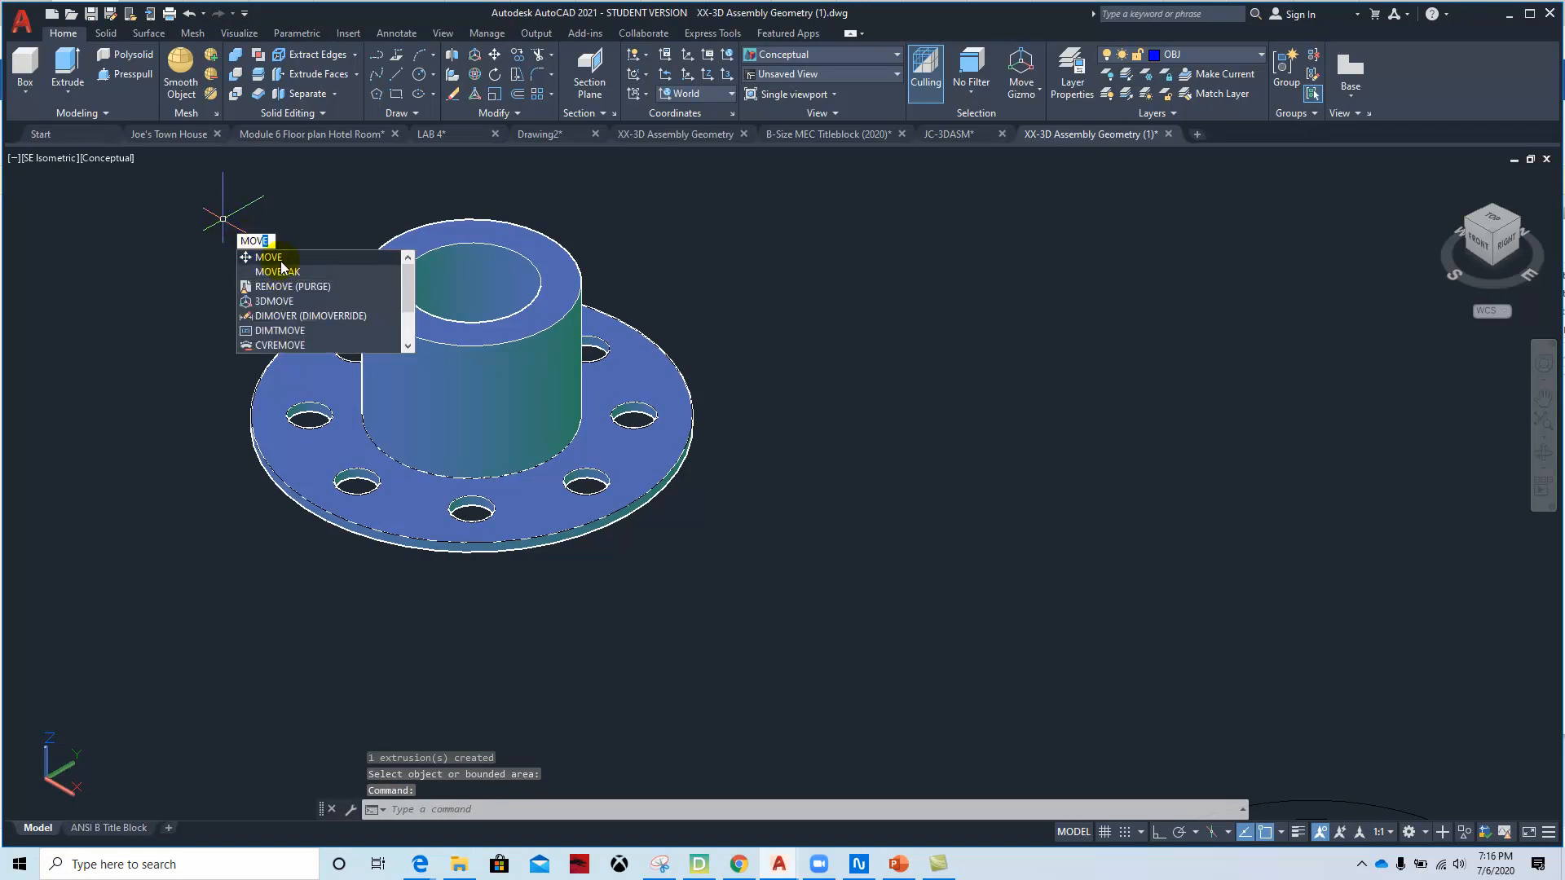
left_click(270, 257)
left_click(452, 222)
key("Return")
left_click(471, 283)
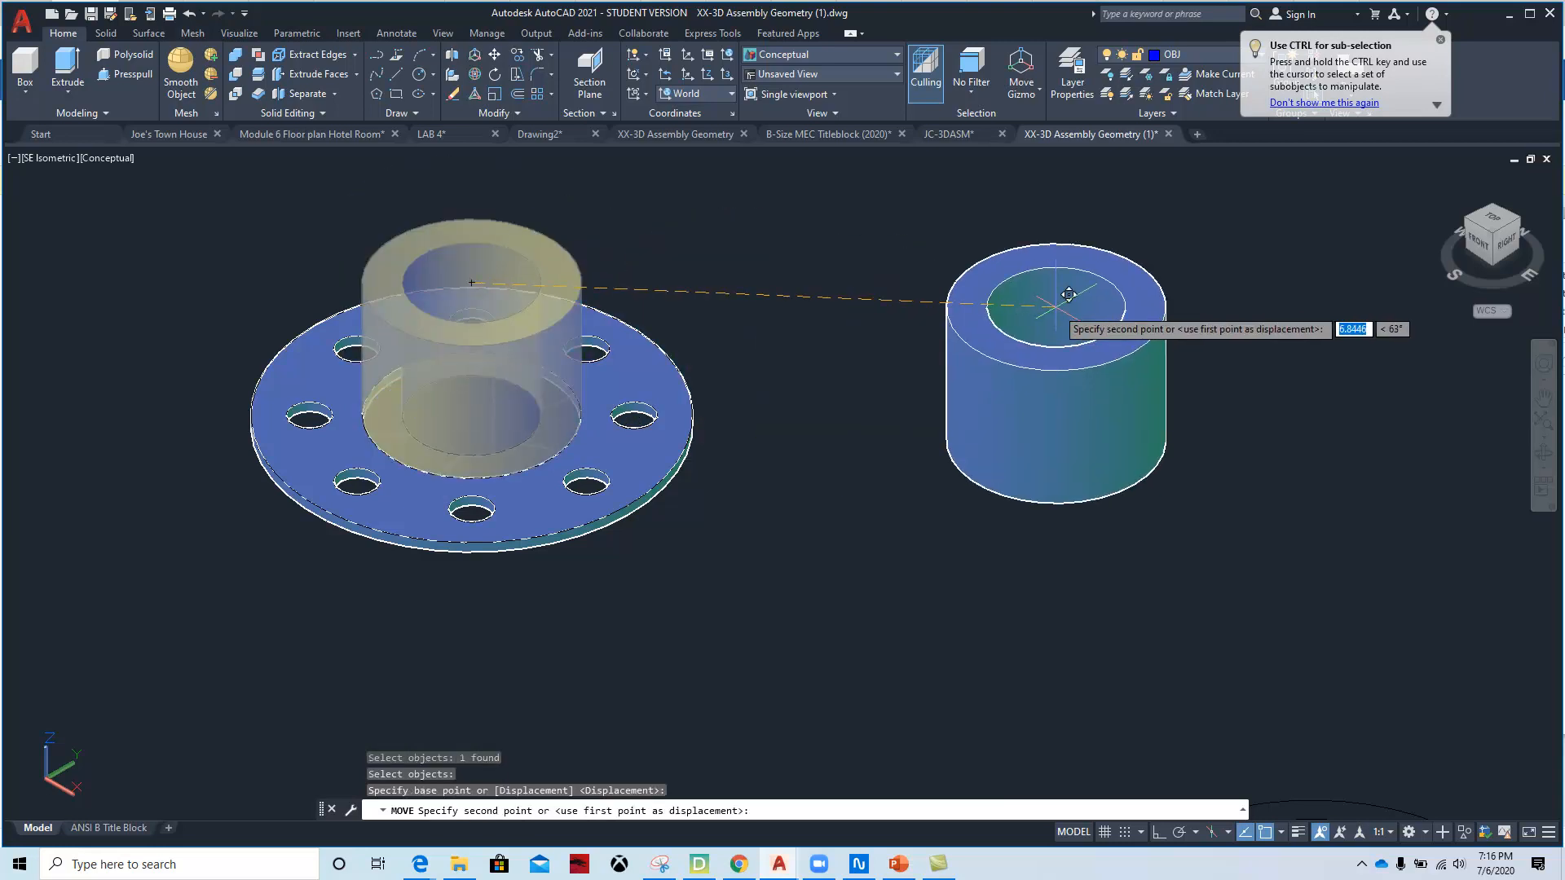
left_click(1069, 294)
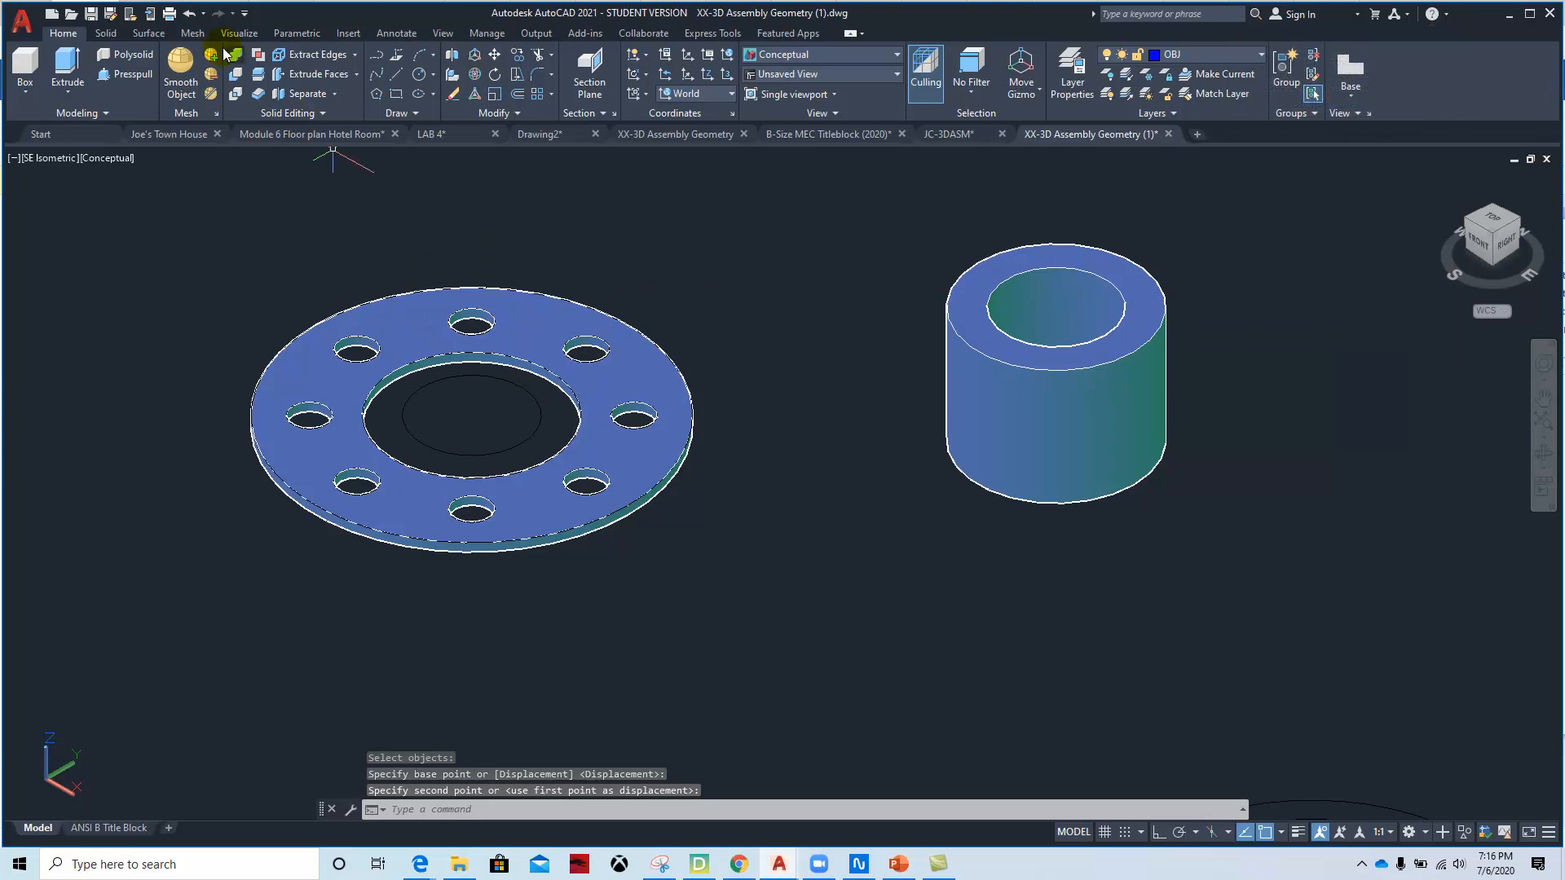
left_click(188, 13)
key("Escape")
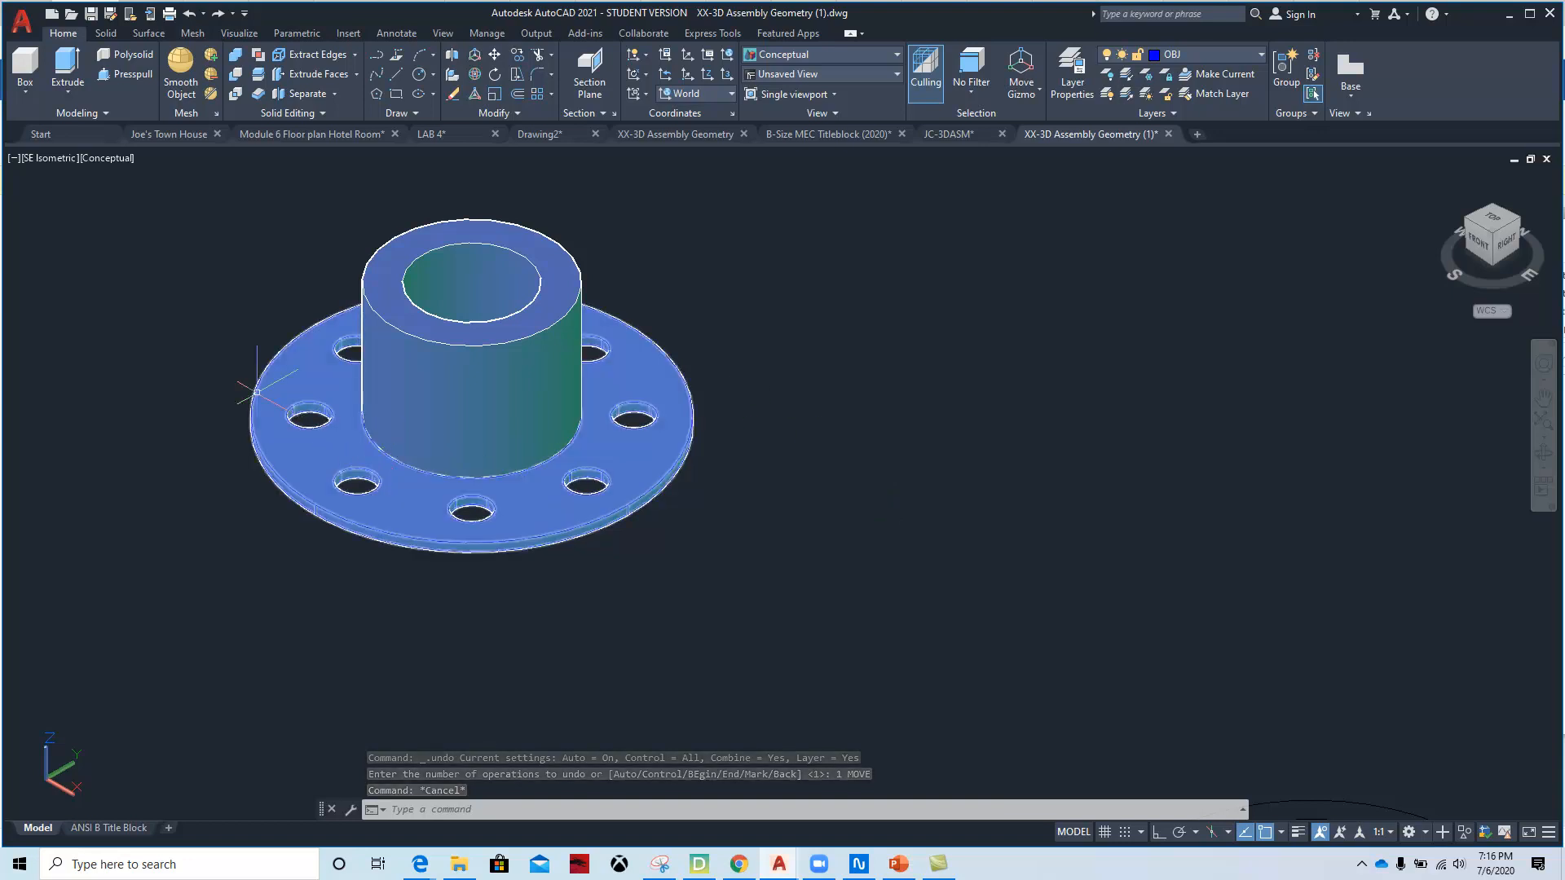
- Union the hub cylinder and the flange plate into a single solid
left_click(235, 60)
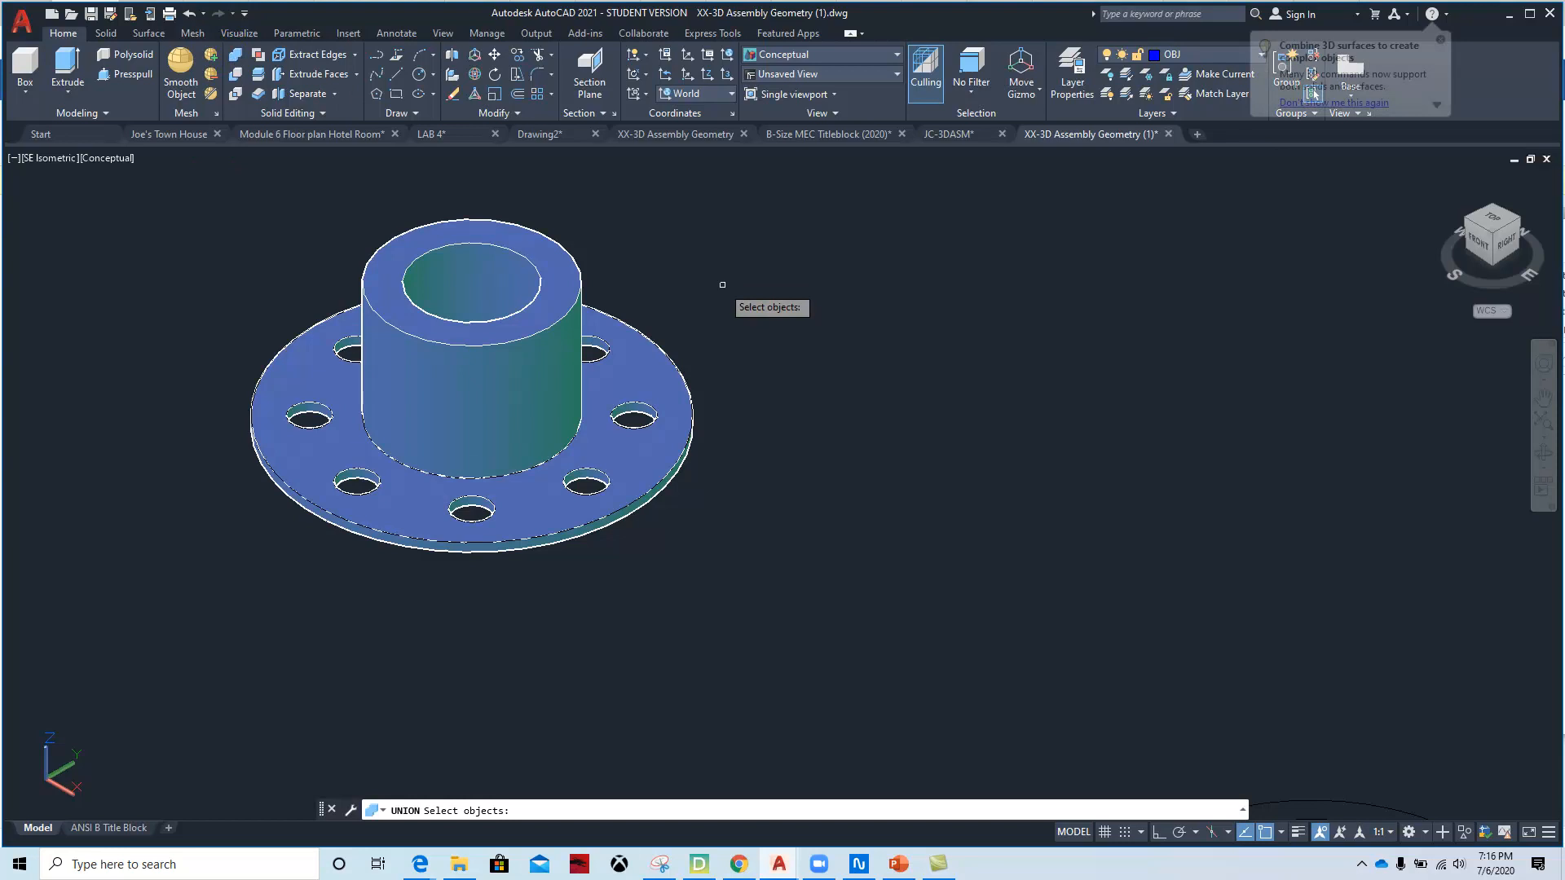
left_click(580, 268)
left_click(644, 332)
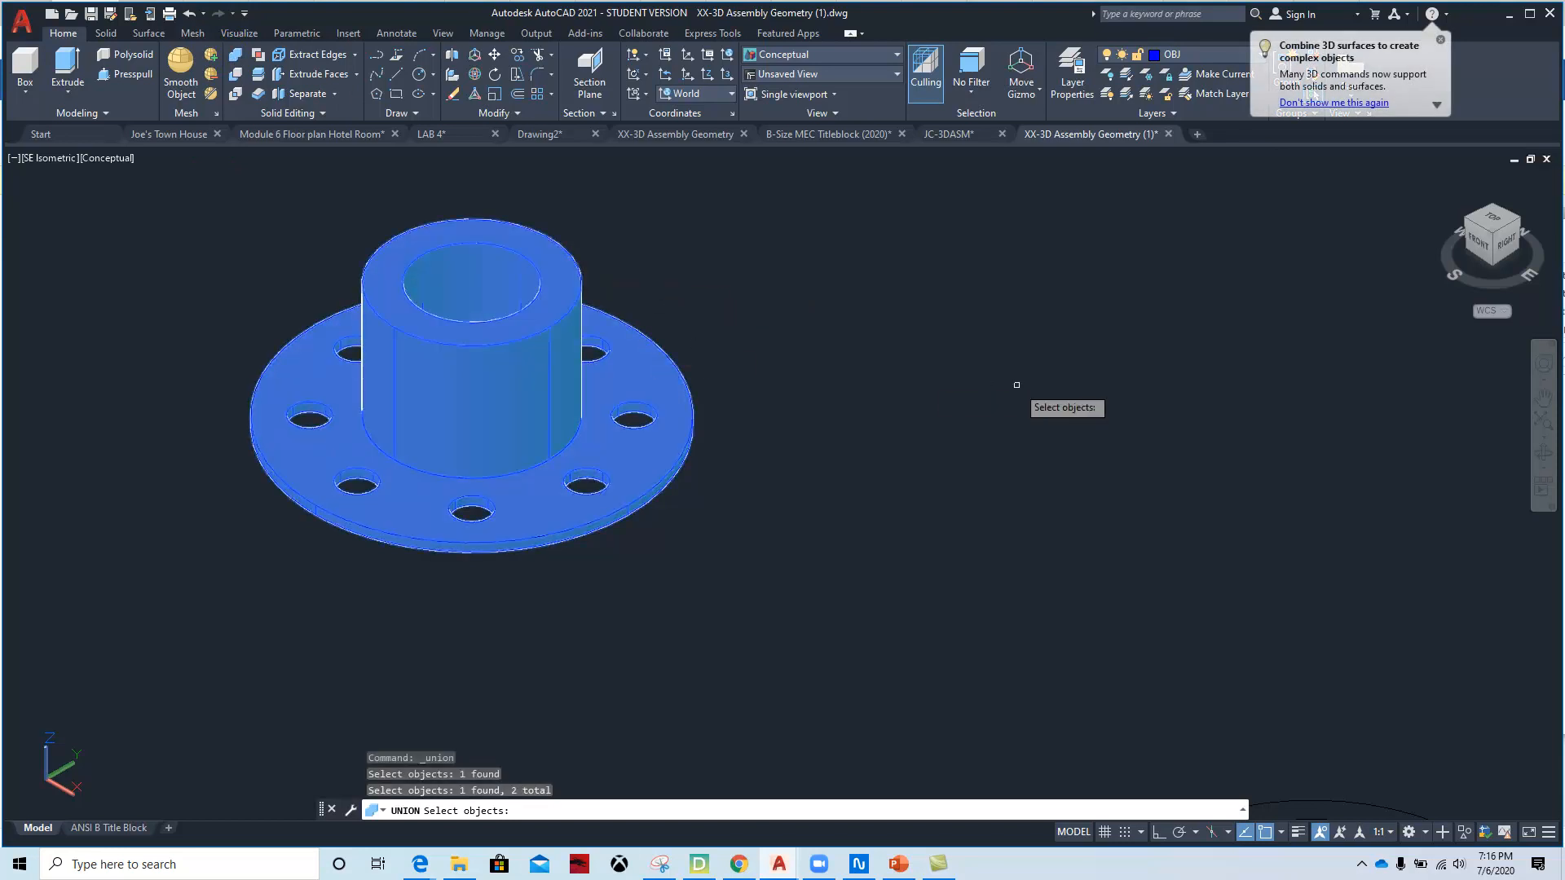
key("Return")
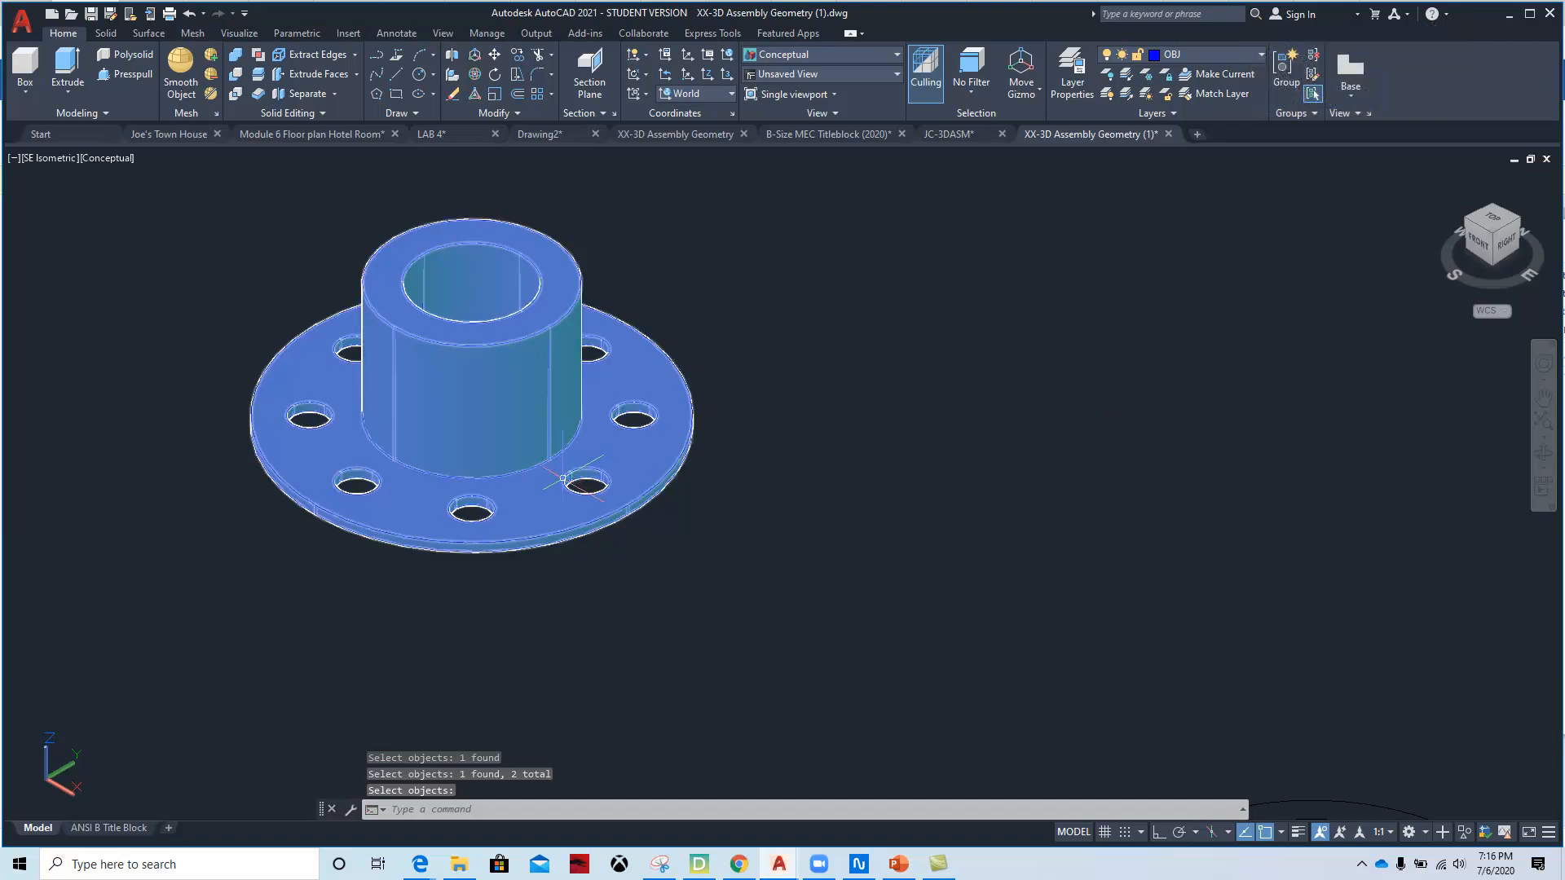
key("Escape")
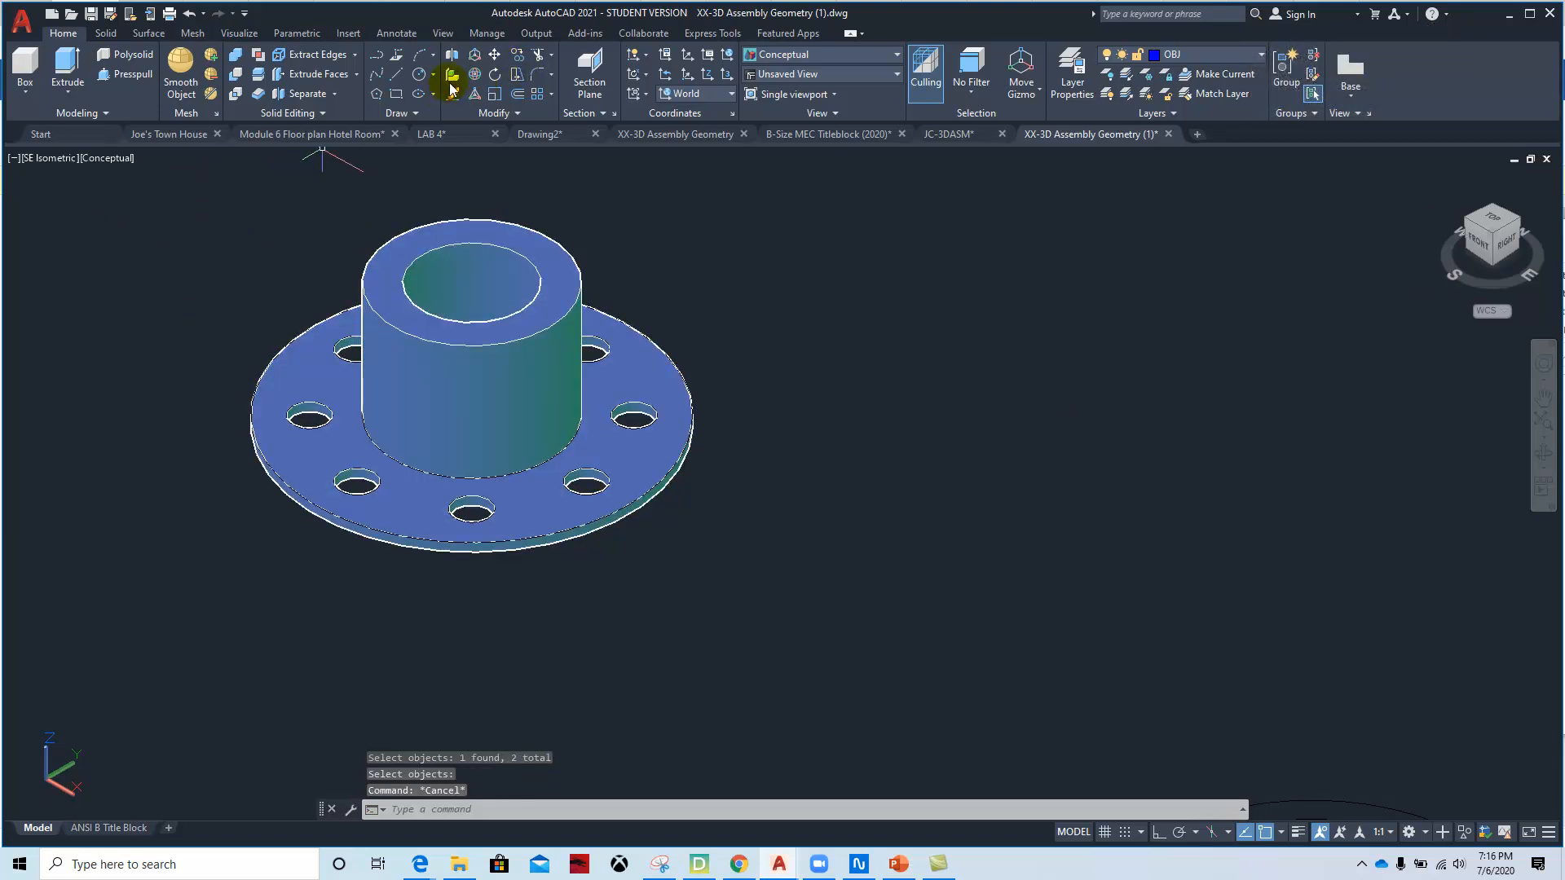
- Try moving the joined flange solid away from its 2D outline by its centre point, and undo that move
left_click(495, 57)
left_click(562, 260)
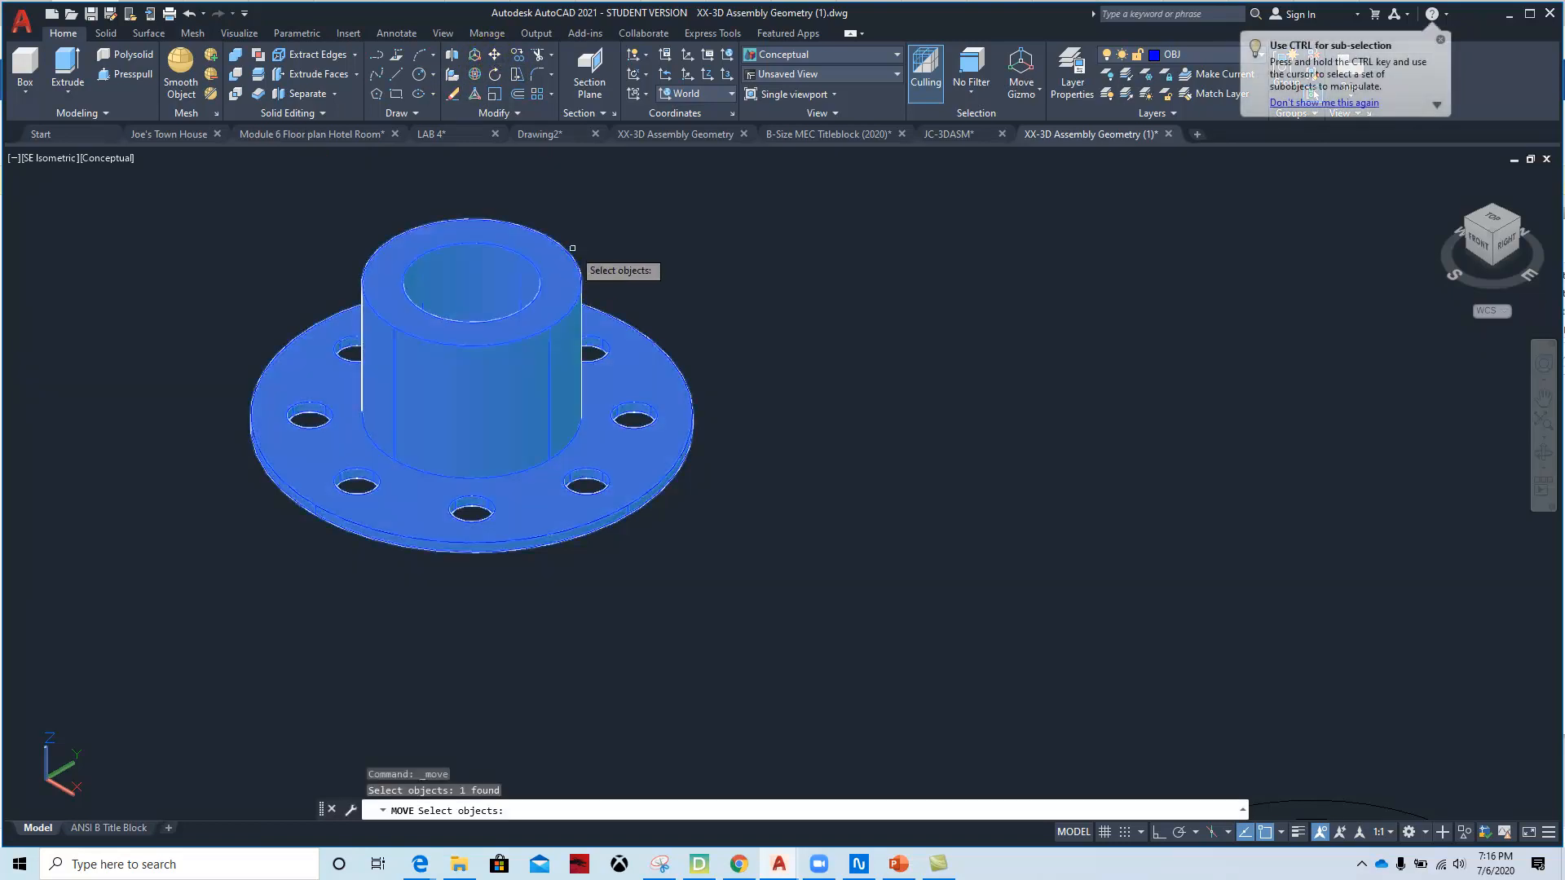
key("Return")
left_click(471, 416)
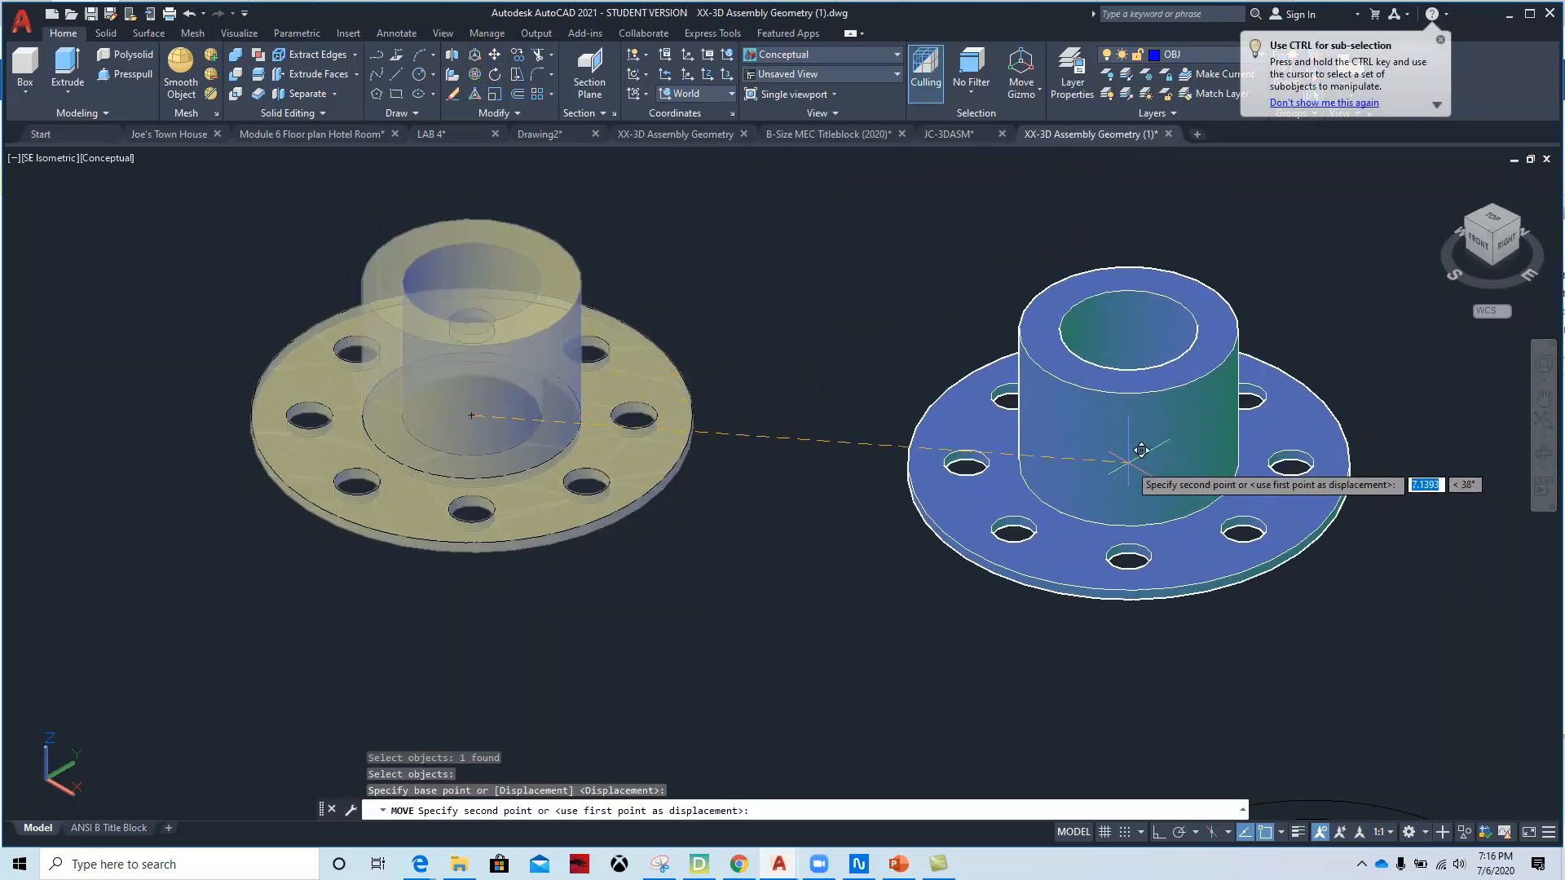
left_click(1128, 463)
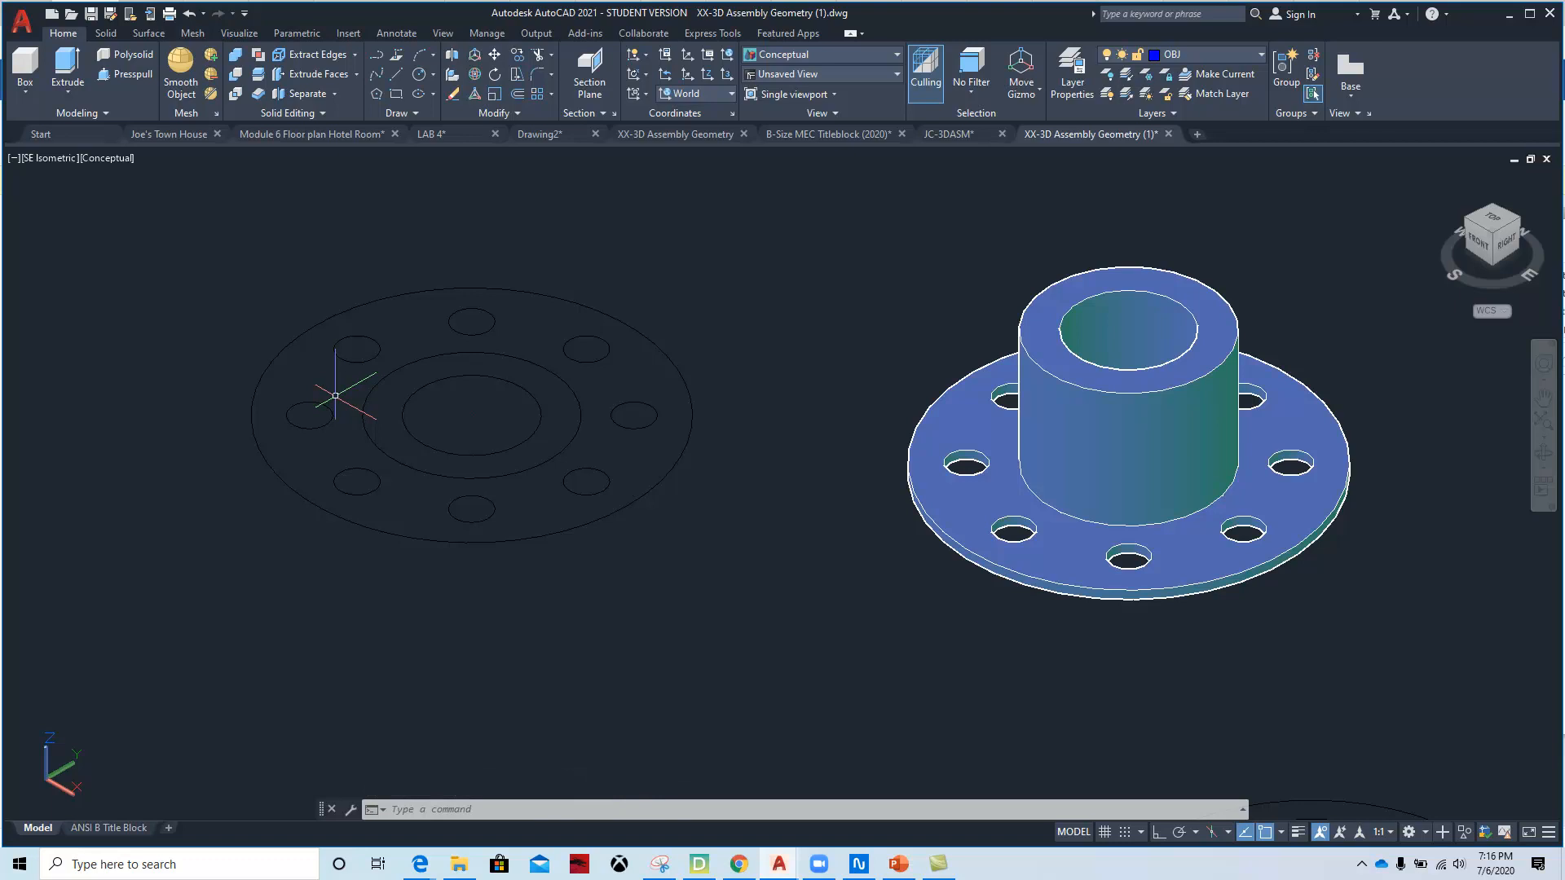
scroll(811, 524, "down", 2)
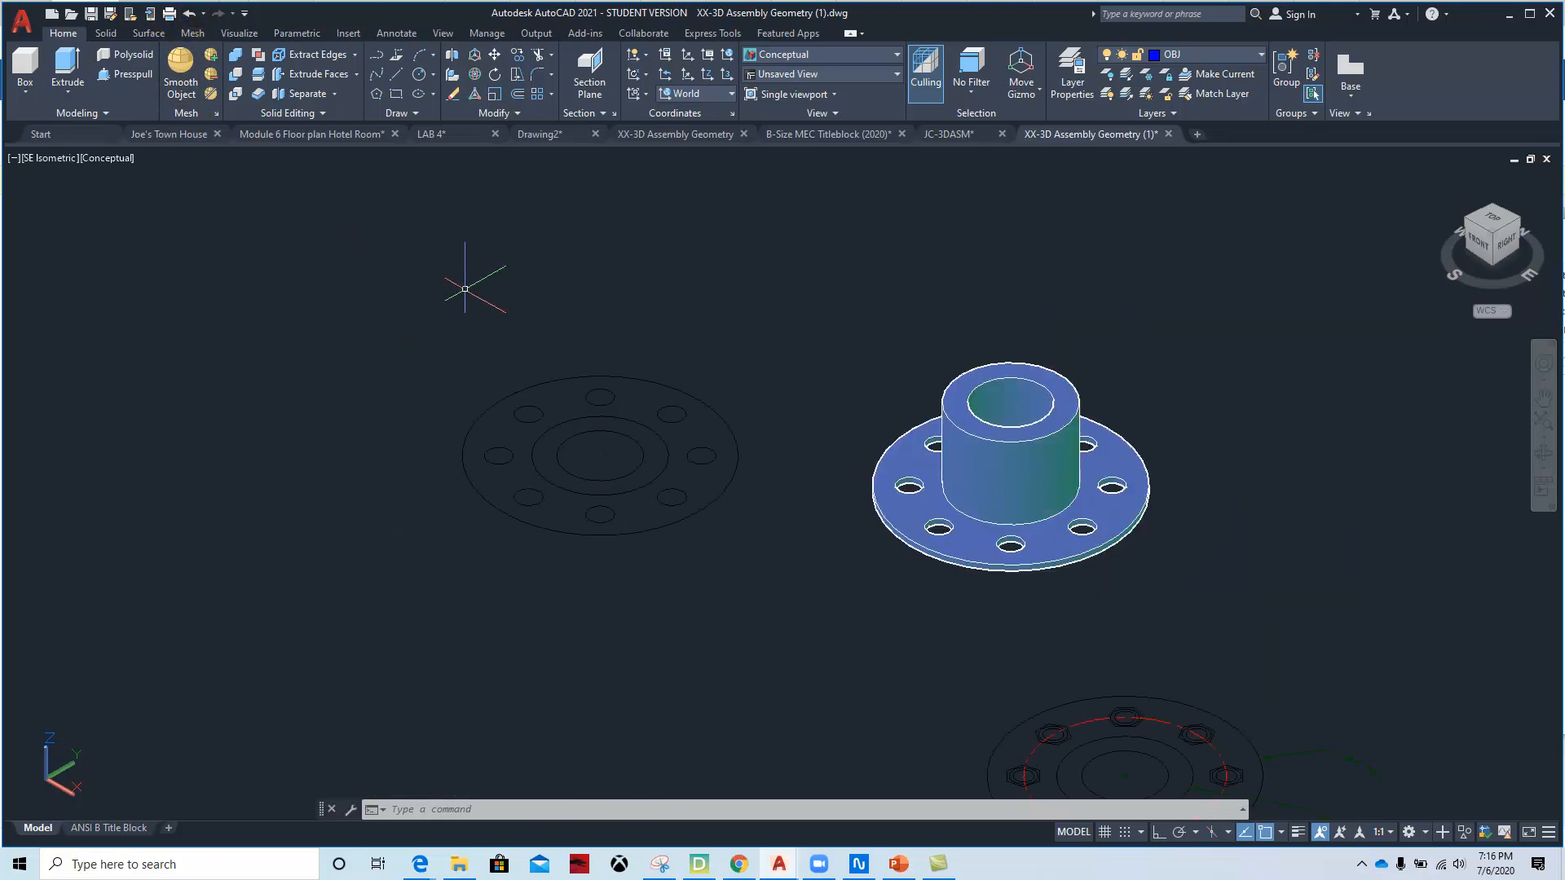
left_click(190, 13)
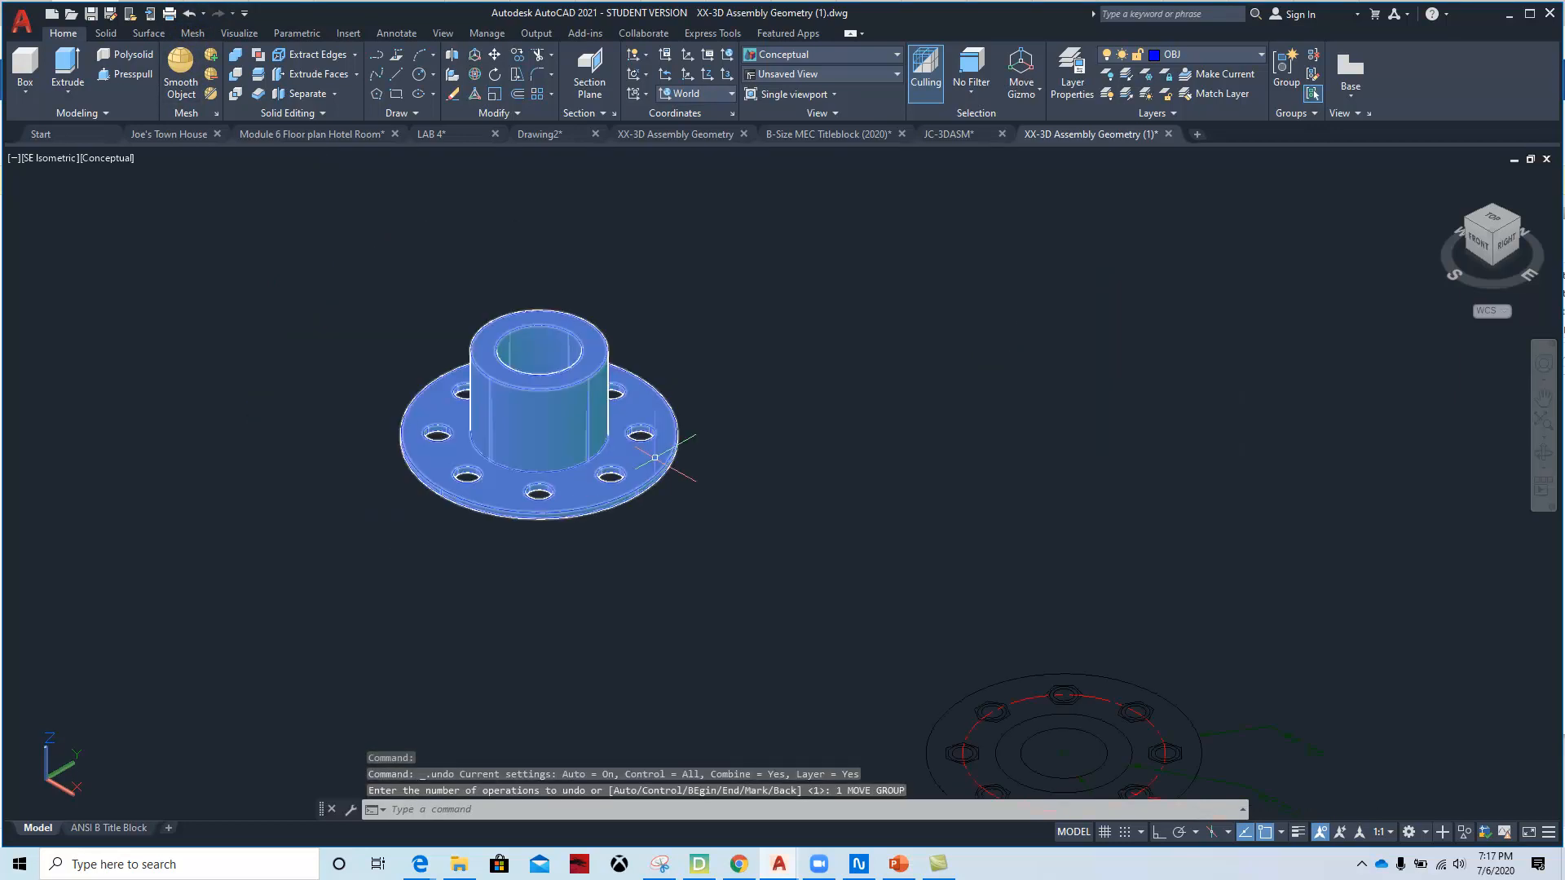
middle_click_drag(883, 552, 845, 478)
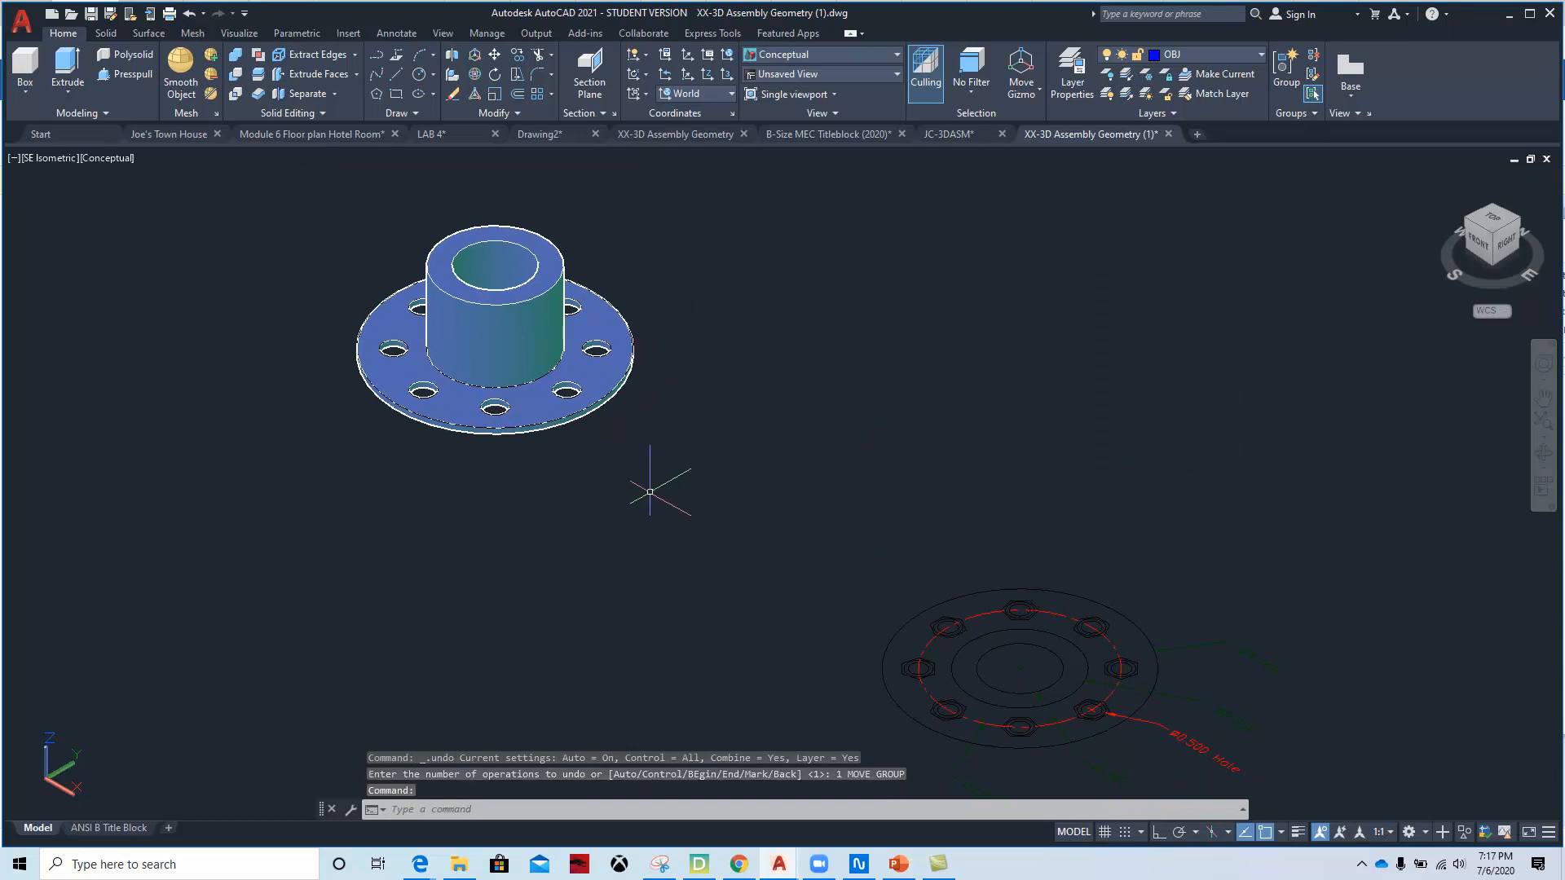
- Turn on the nuts - bolts layer and set the visual style to 2D Wireframe
left_click(1261, 57)
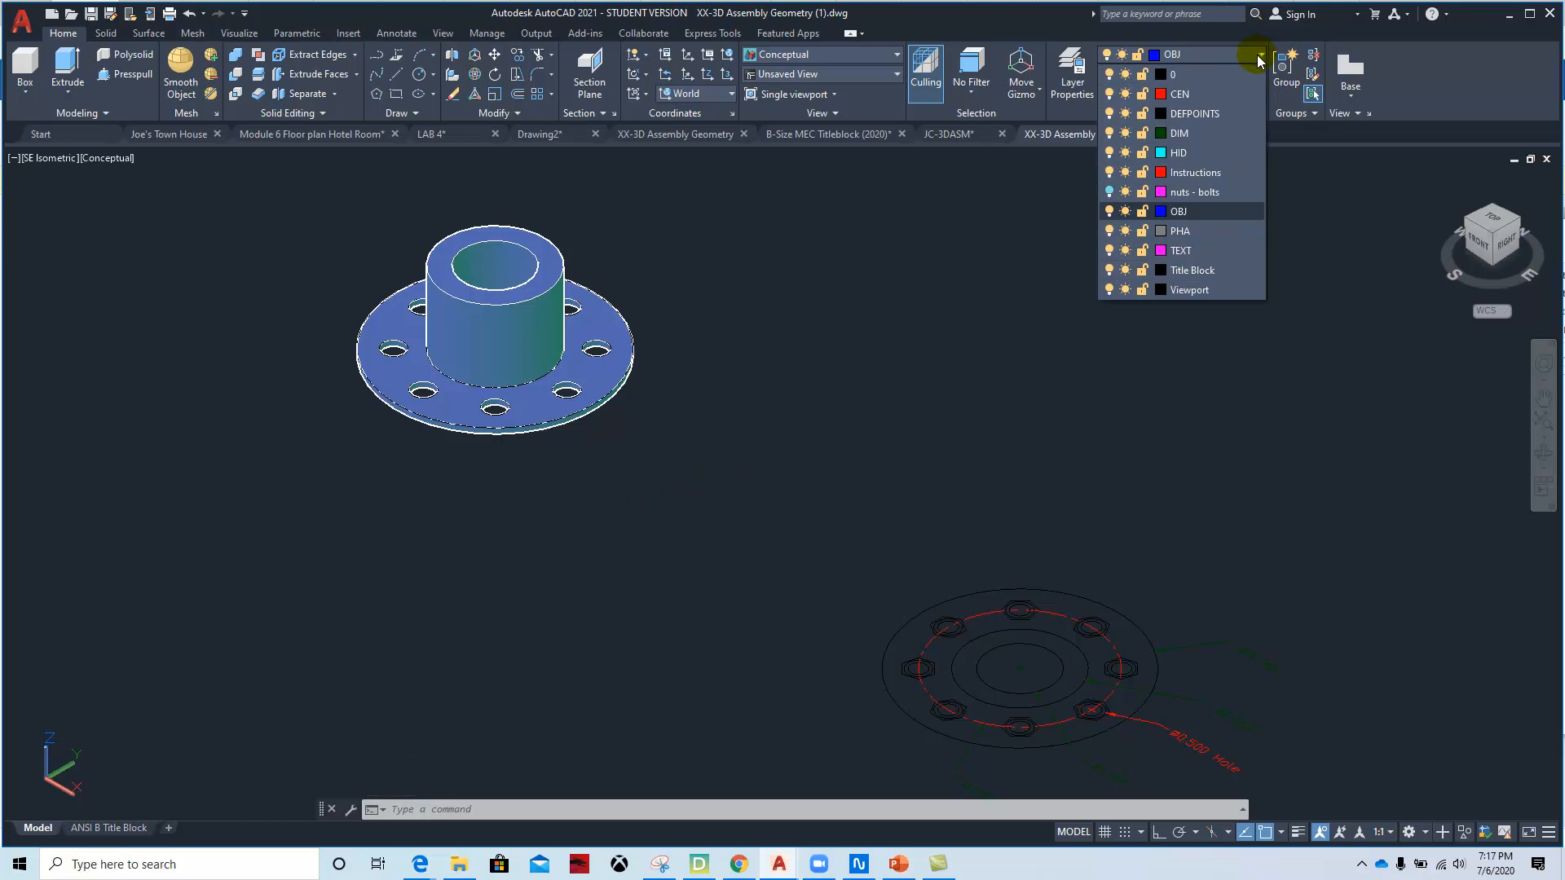
left_click(1122, 192)
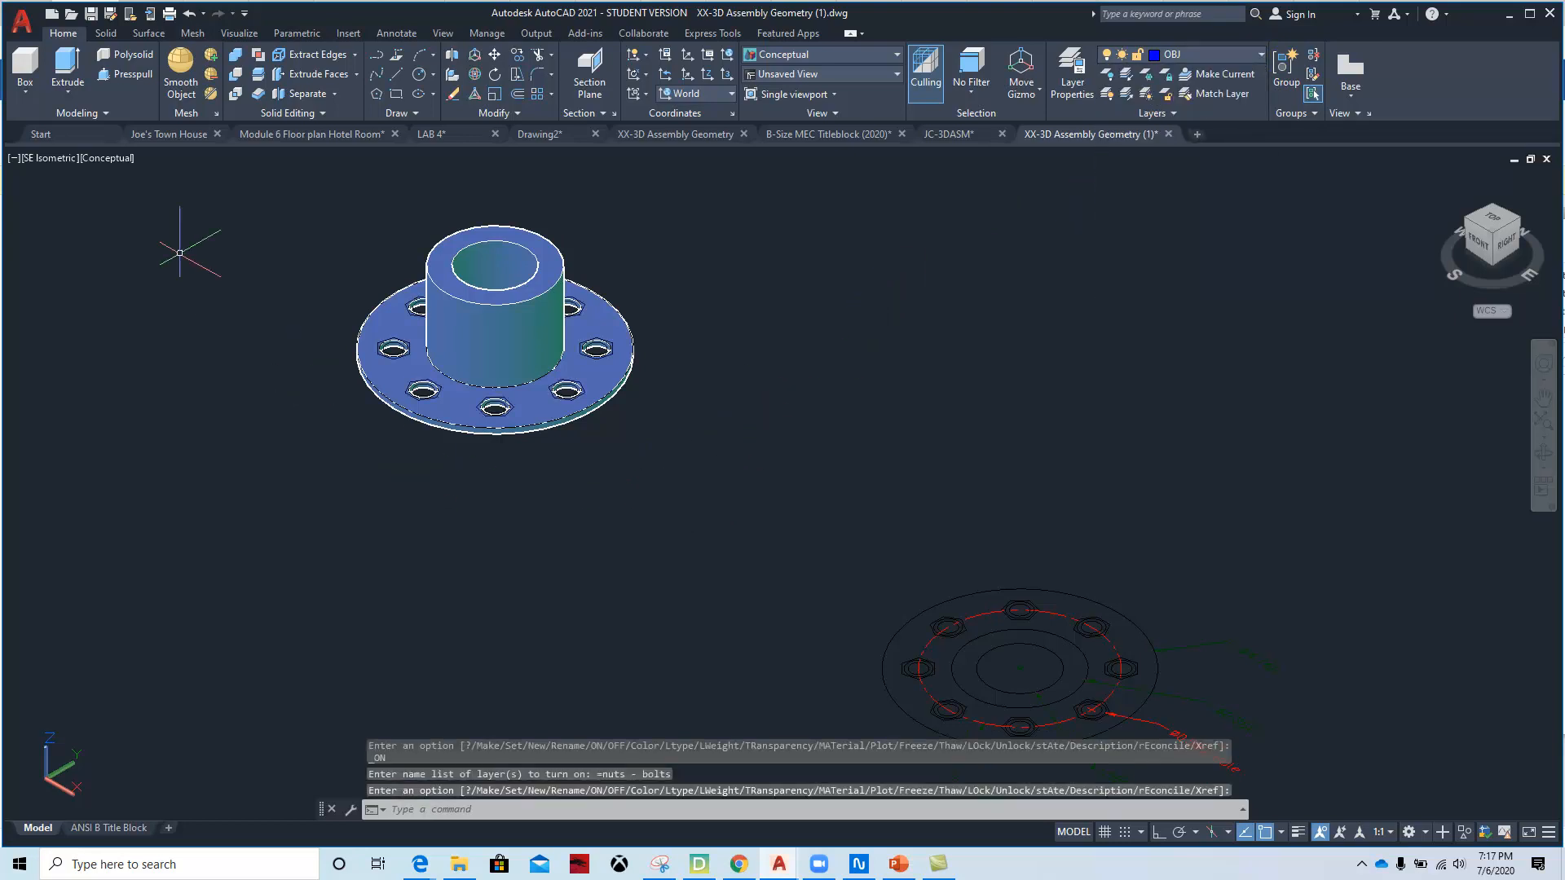
left_click(111, 159)
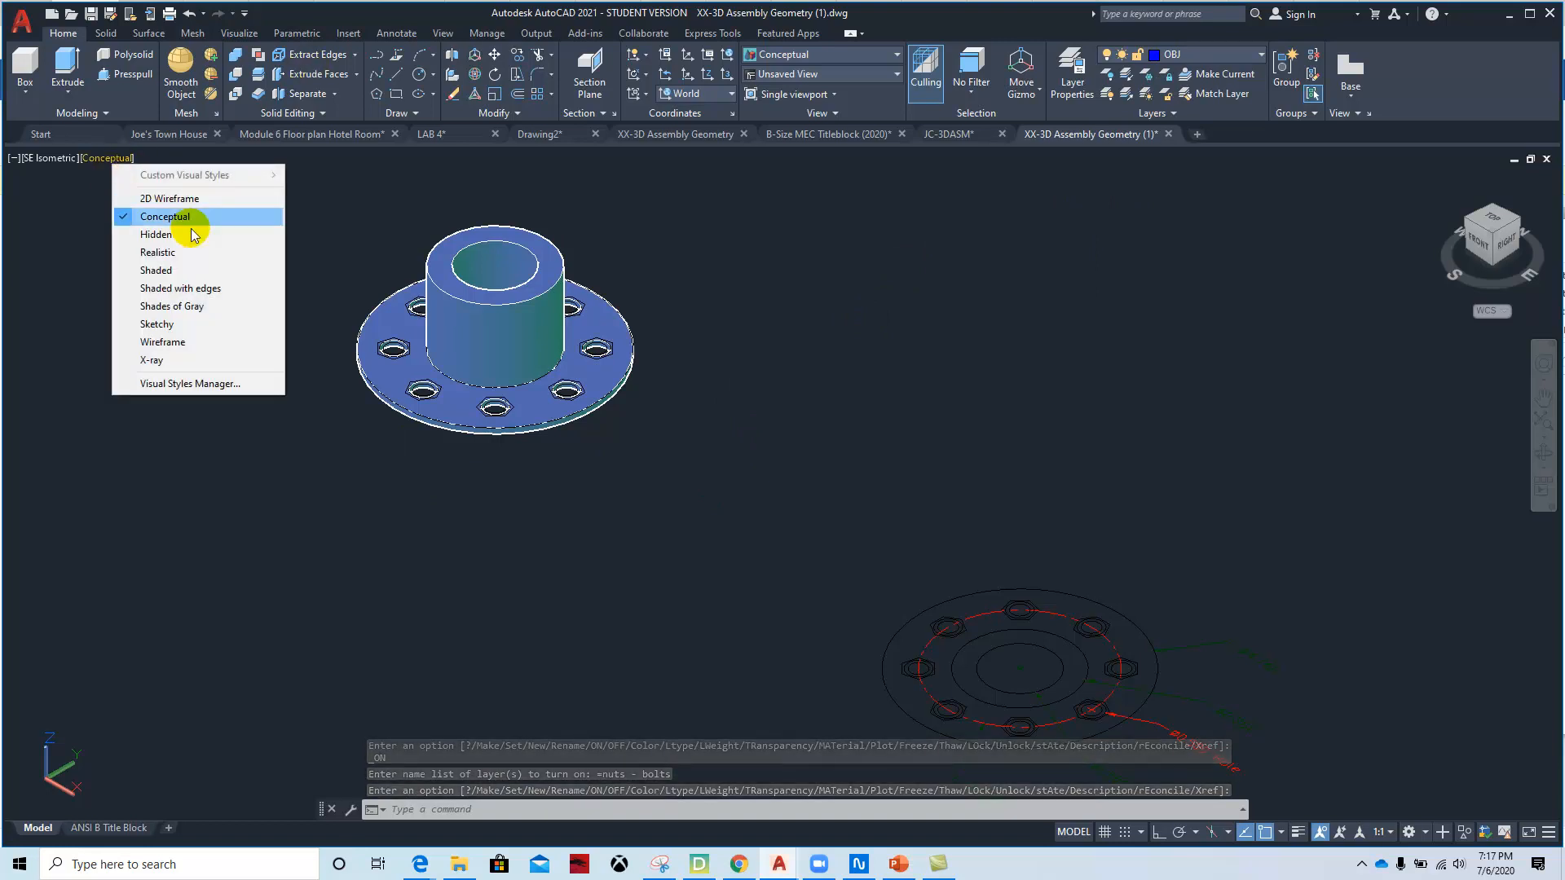
left_click(174, 198)
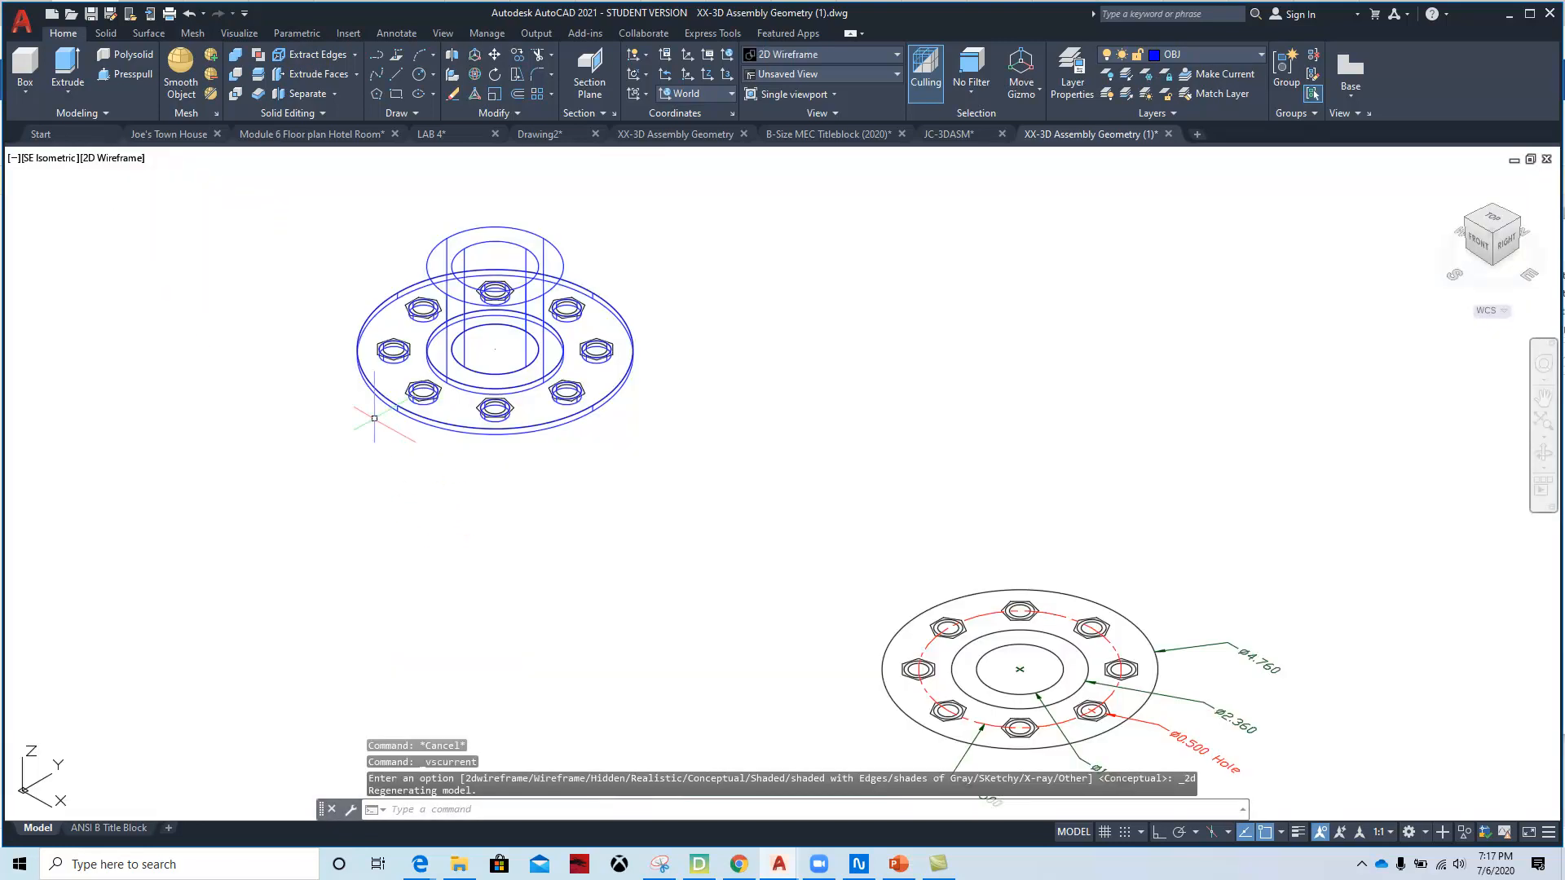
middle_click_drag(381, 318, 451, 420)
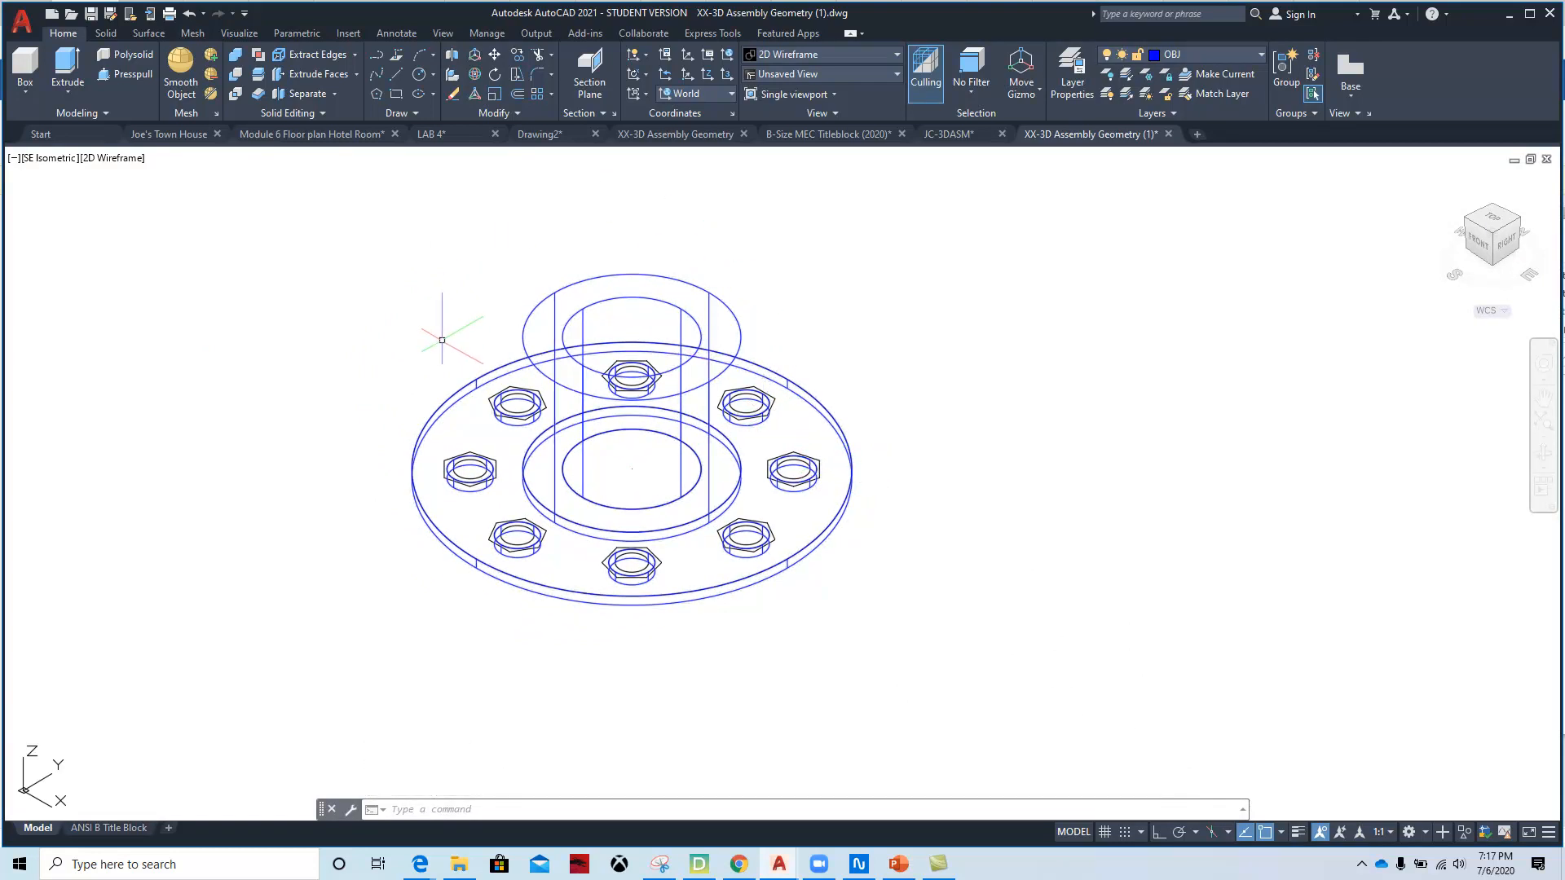
- Make nuts - bolts the current layer and try to turn off the OBJ layer
left_click(1262, 57)
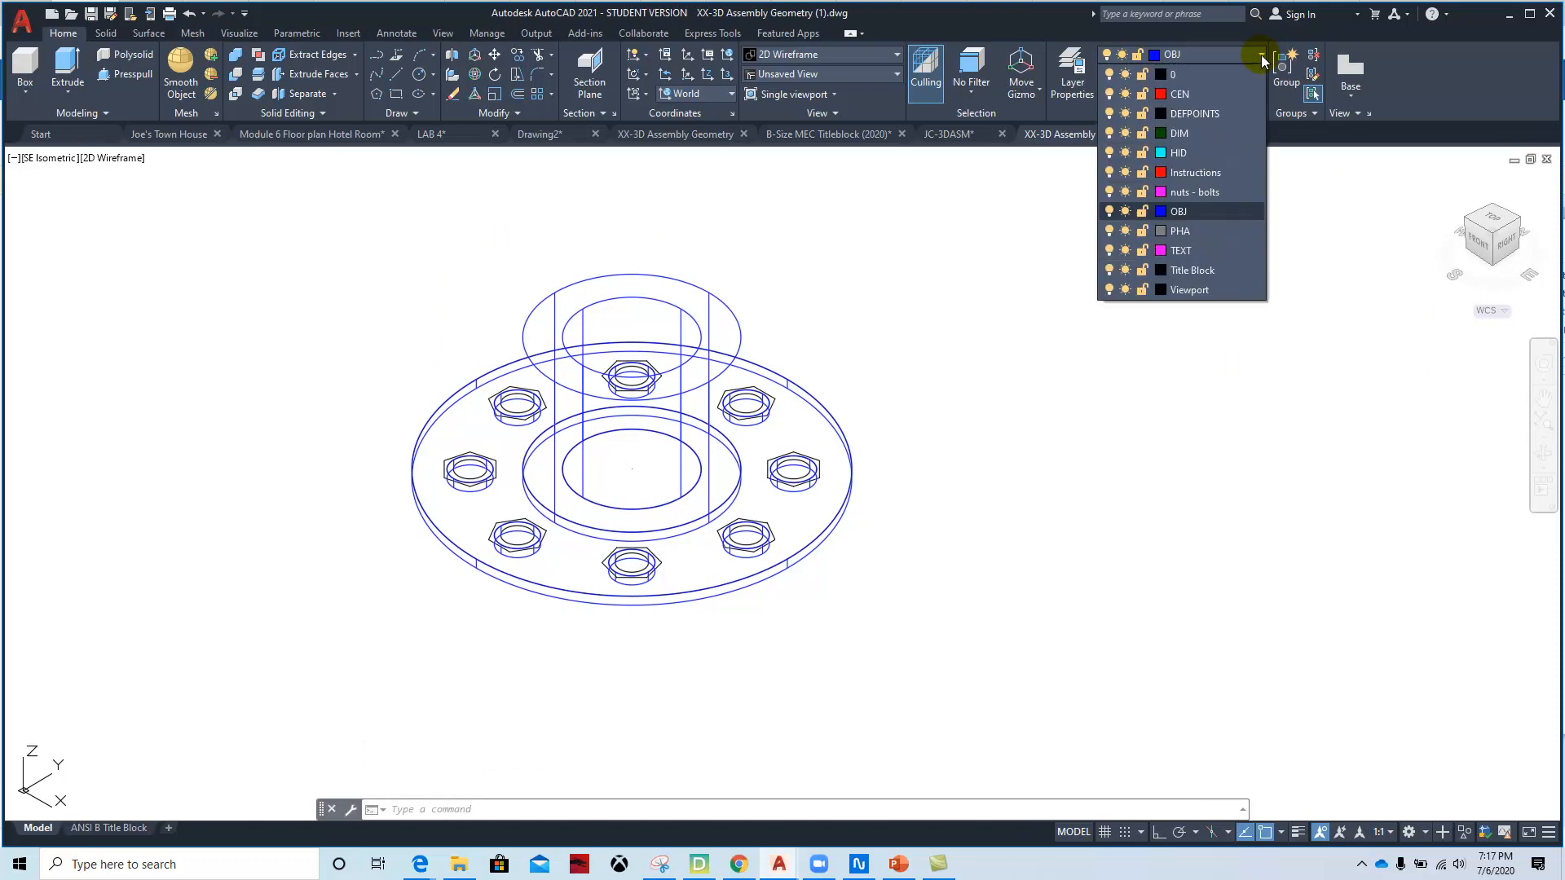
left_click(1206, 192)
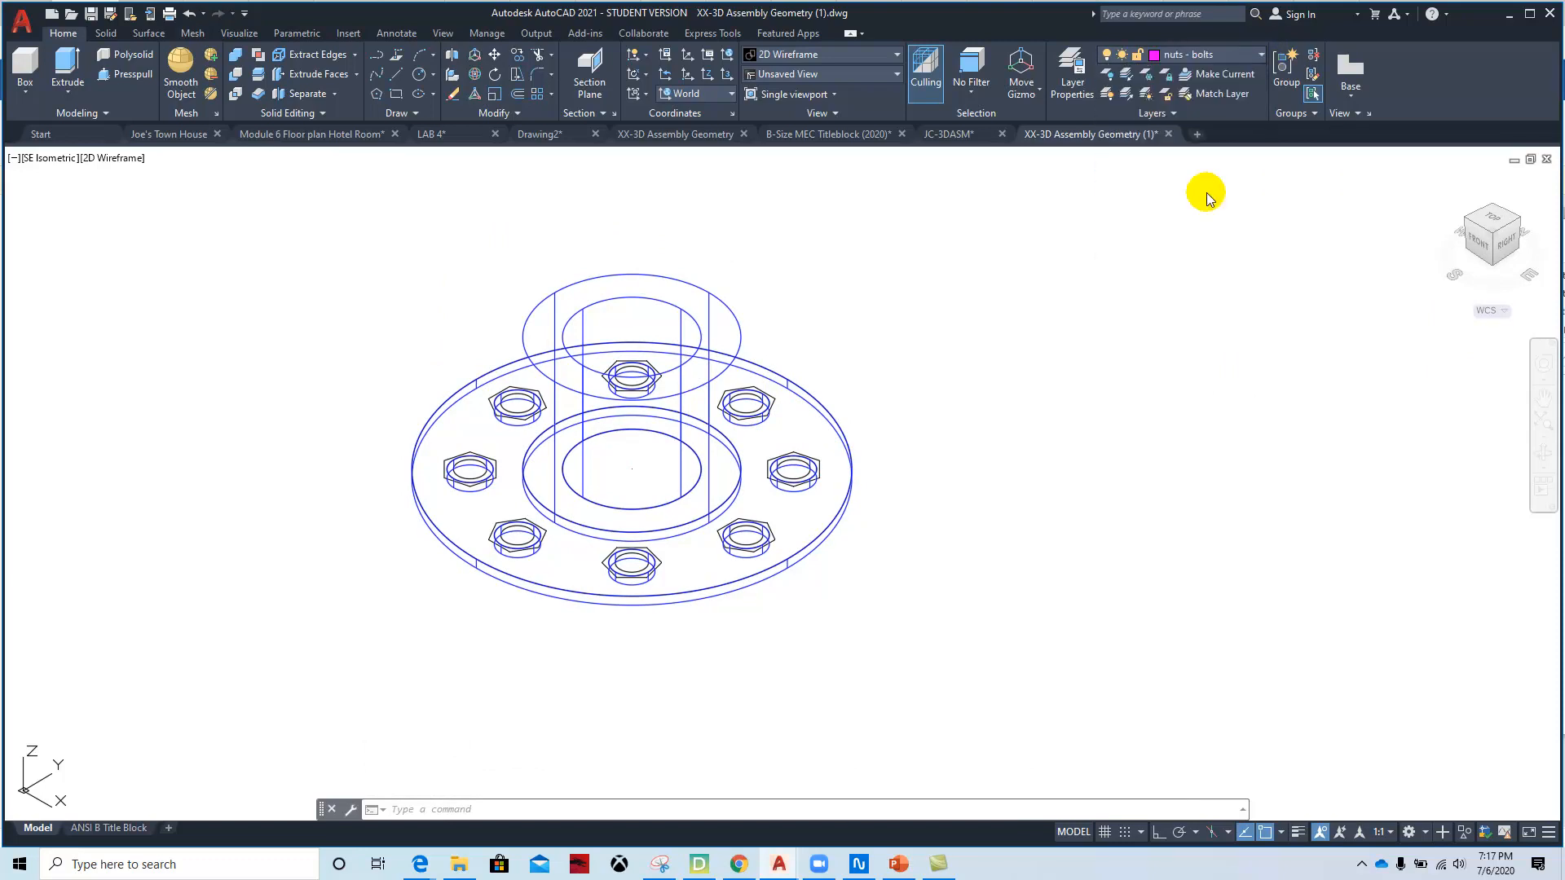
left_click(1253, 55)
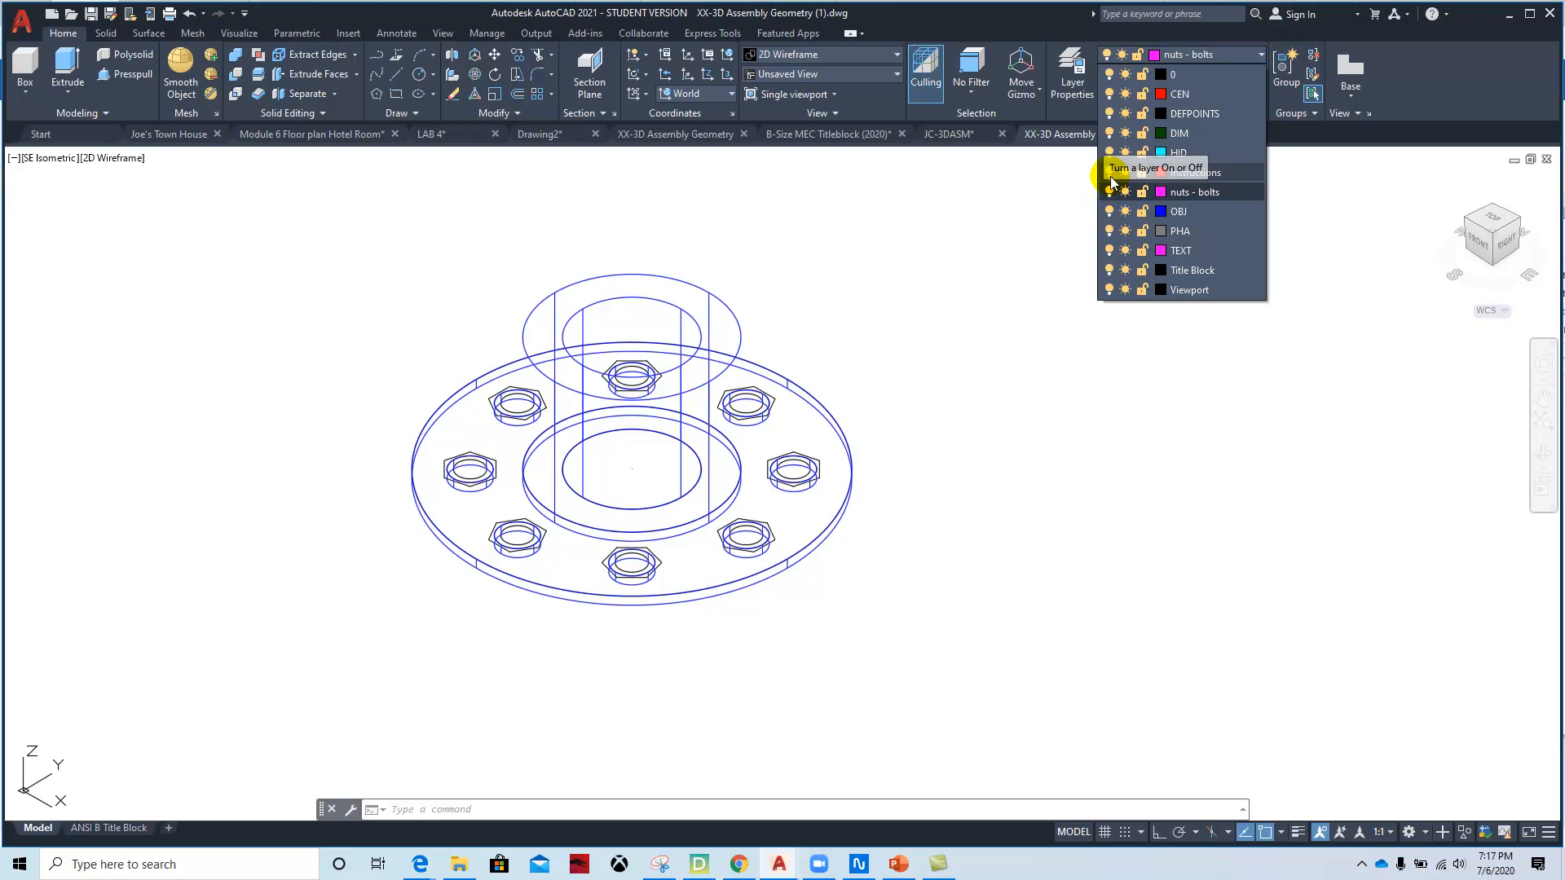
left_click(1109, 211)
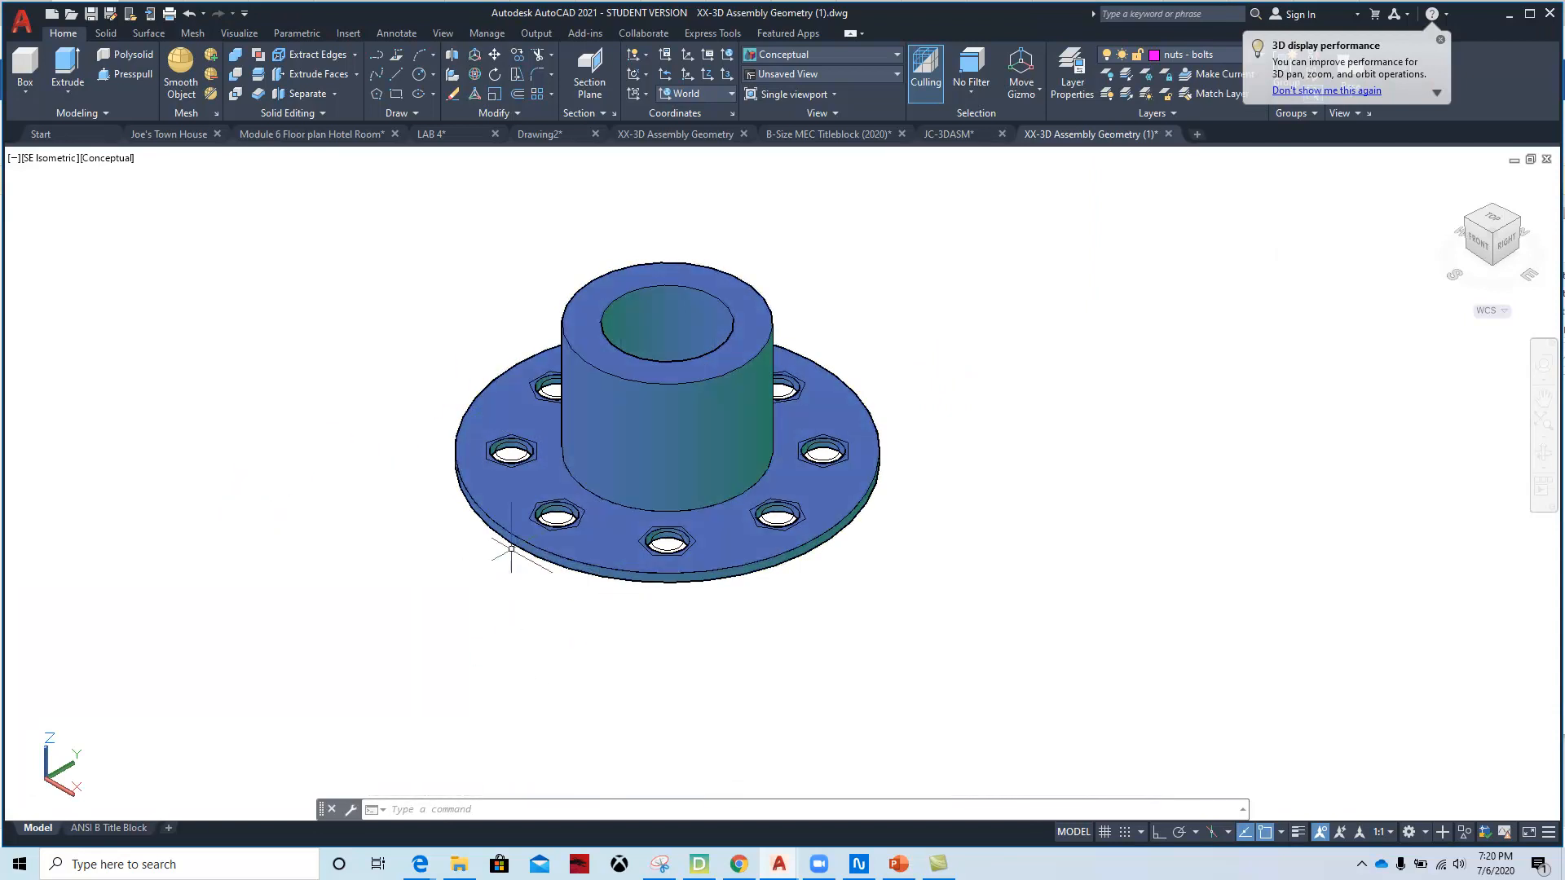
- Switch the flange model's visual style to 2D Wireframe
scroll(529, 534, "up", 2)
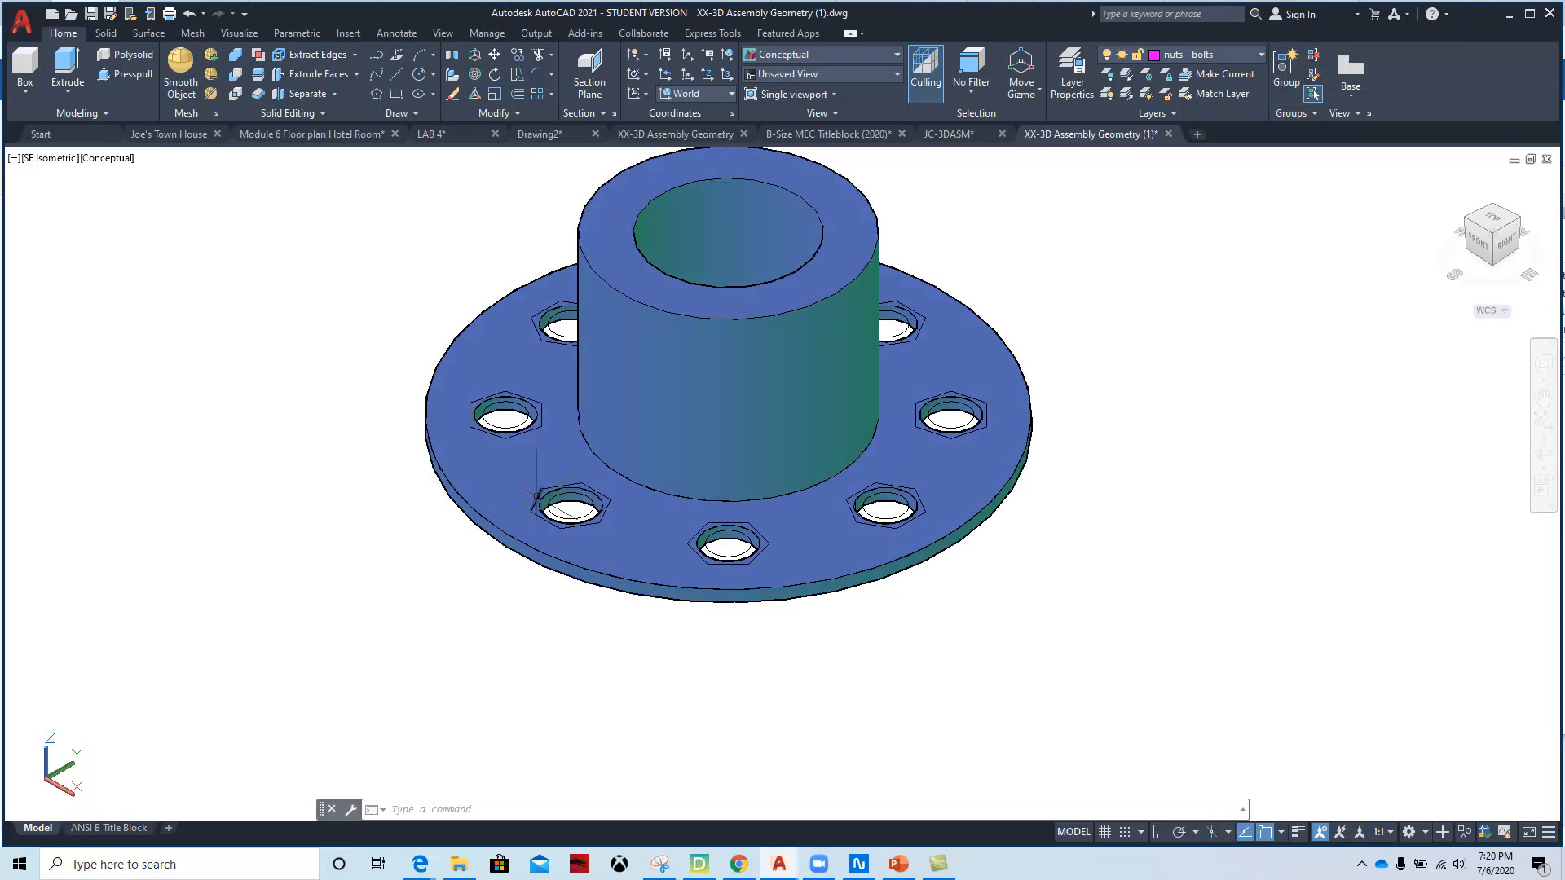
scroll(989, 674, "down", 2)
middle_click_drag(1111, 569, 1104, 604)
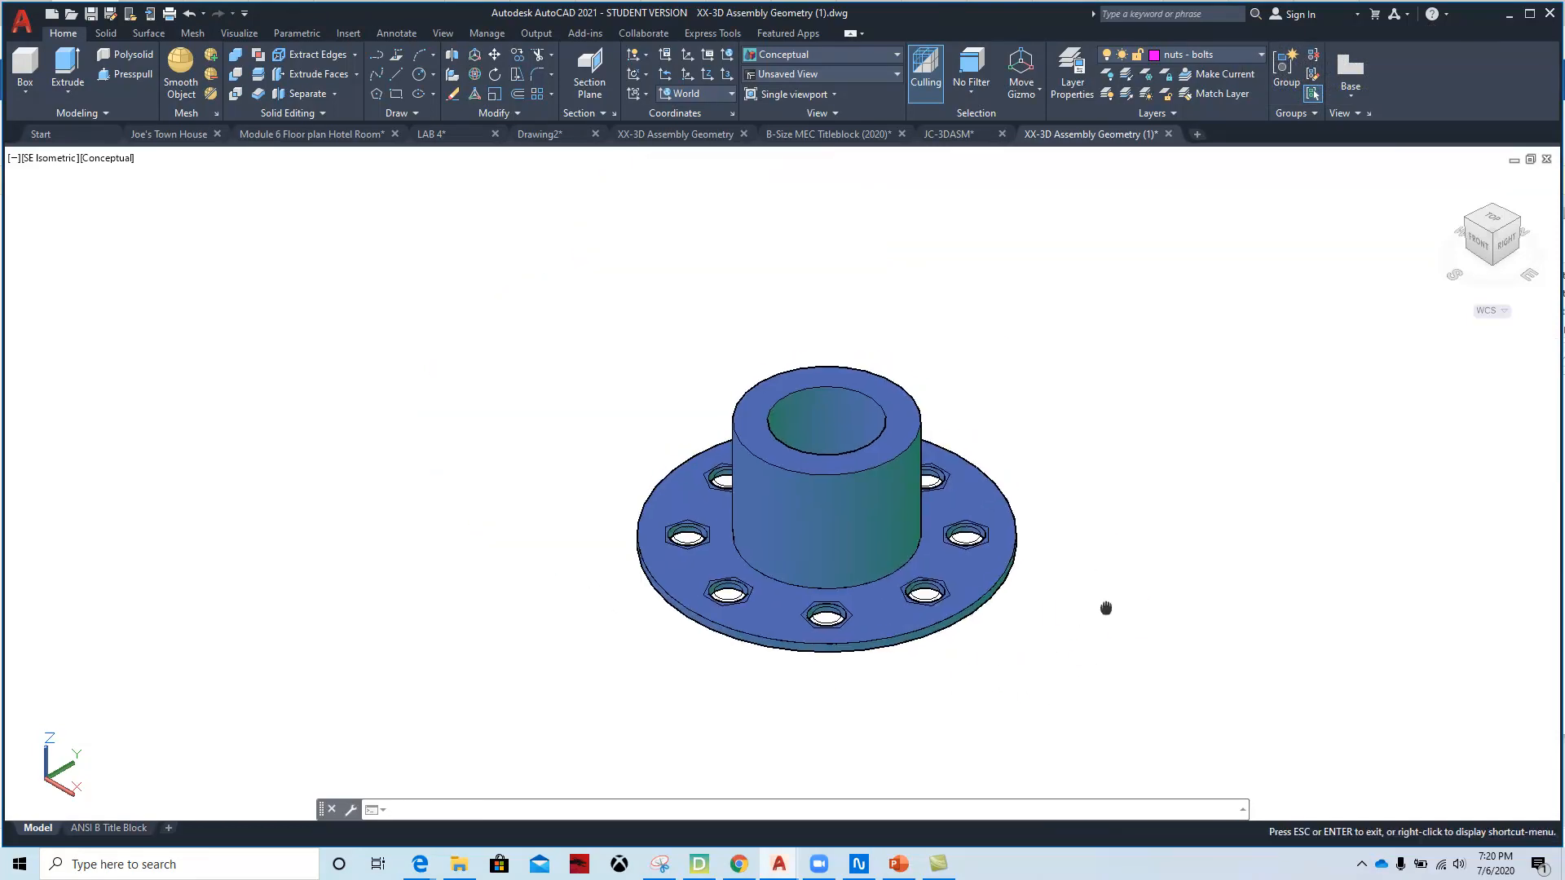
left_click(116, 160)
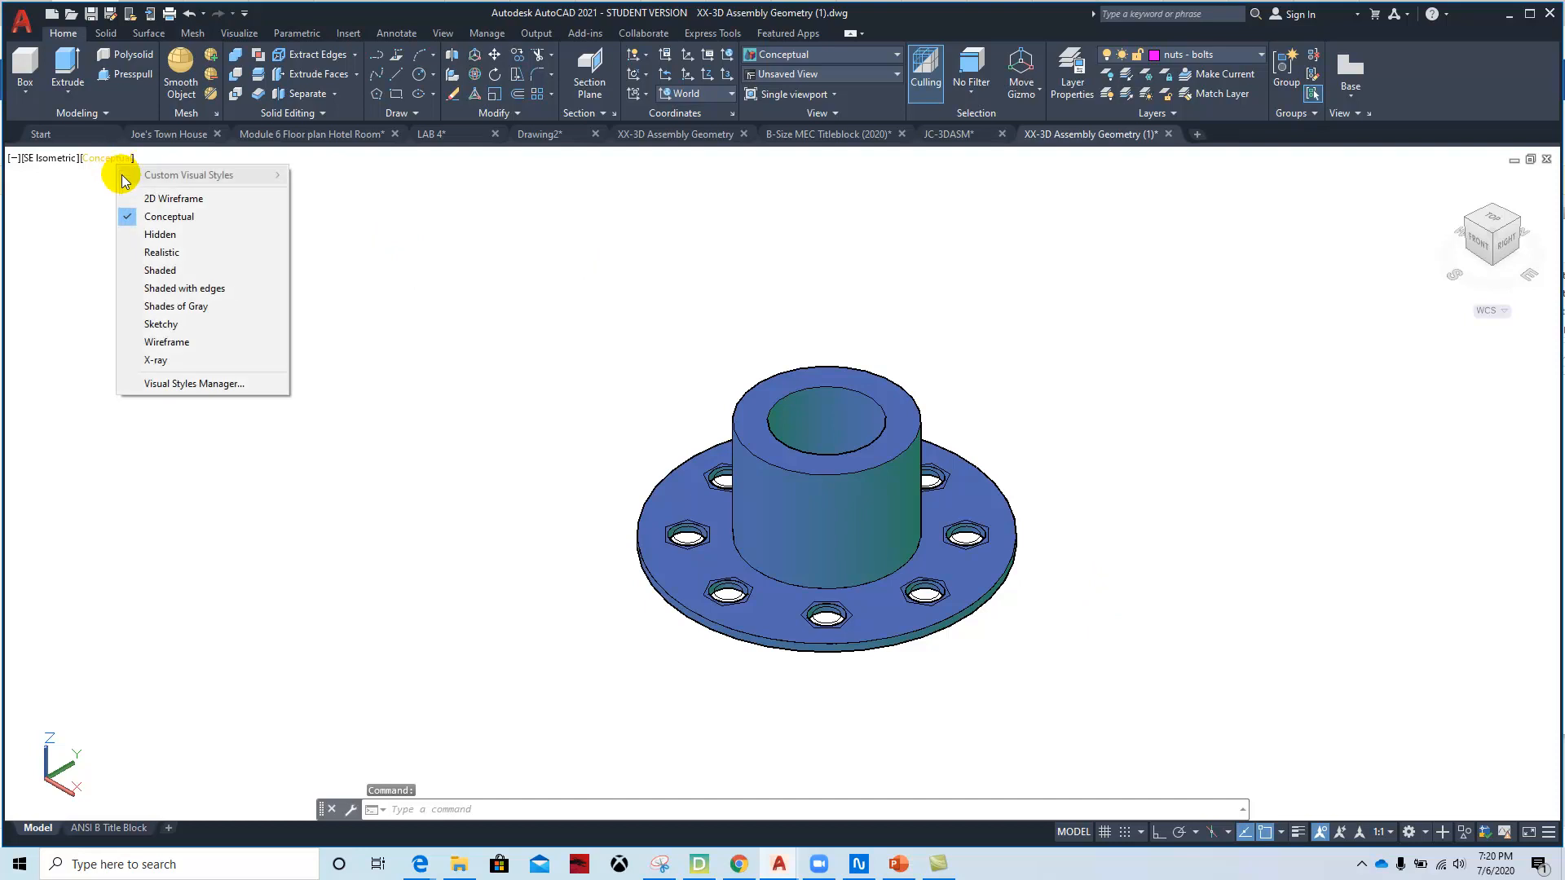
left_click(156, 203)
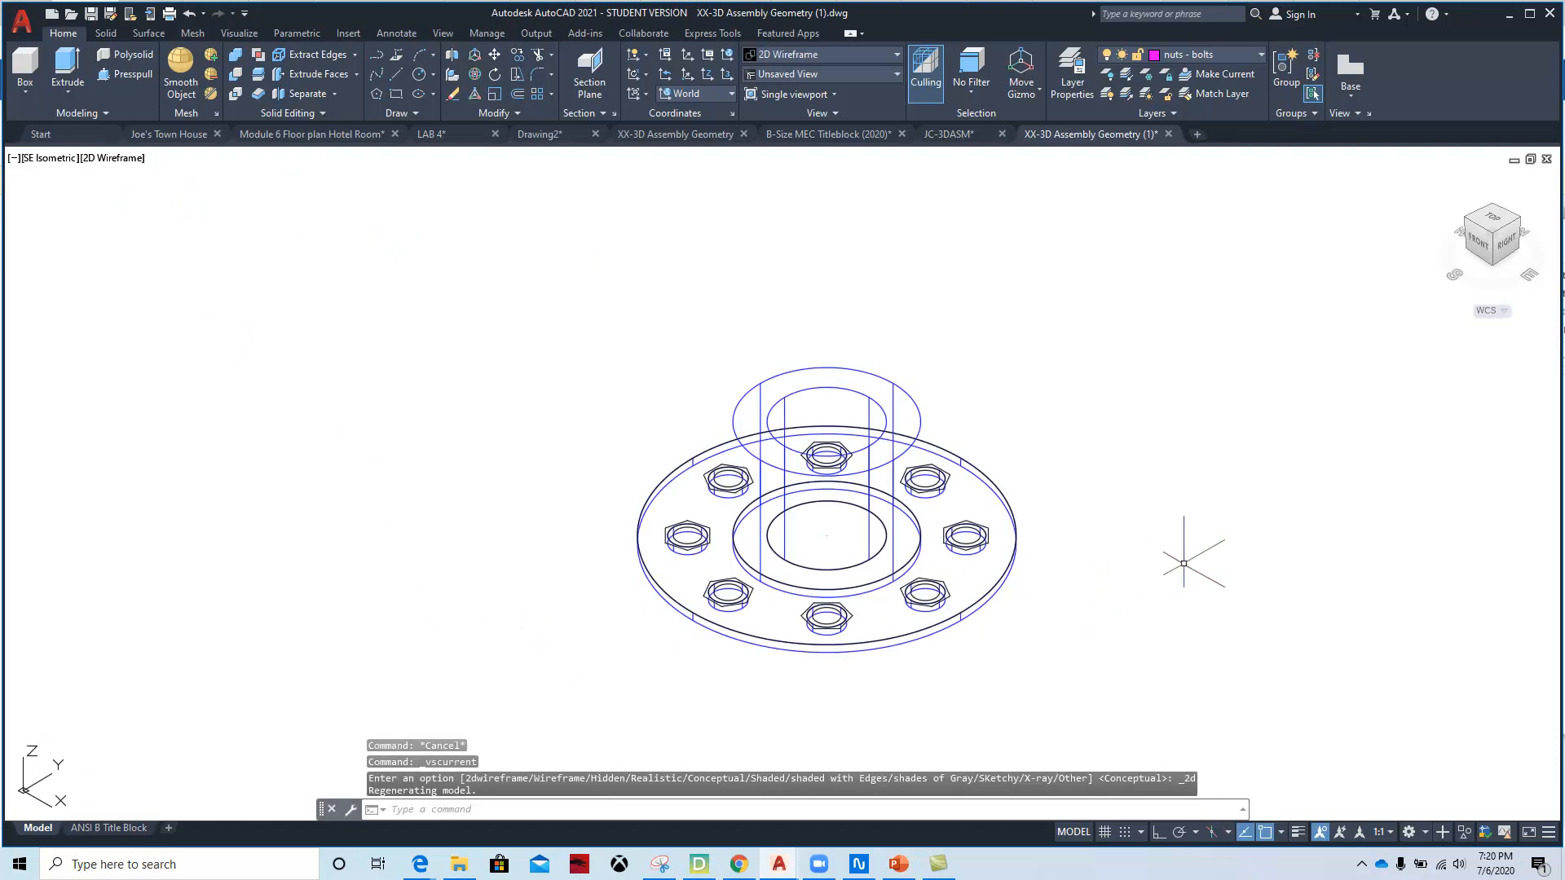
- Turn the nuts - bolts layer off to check which outlines belong to it, and turn it back on
scroll(1200, 484, "up", 2)
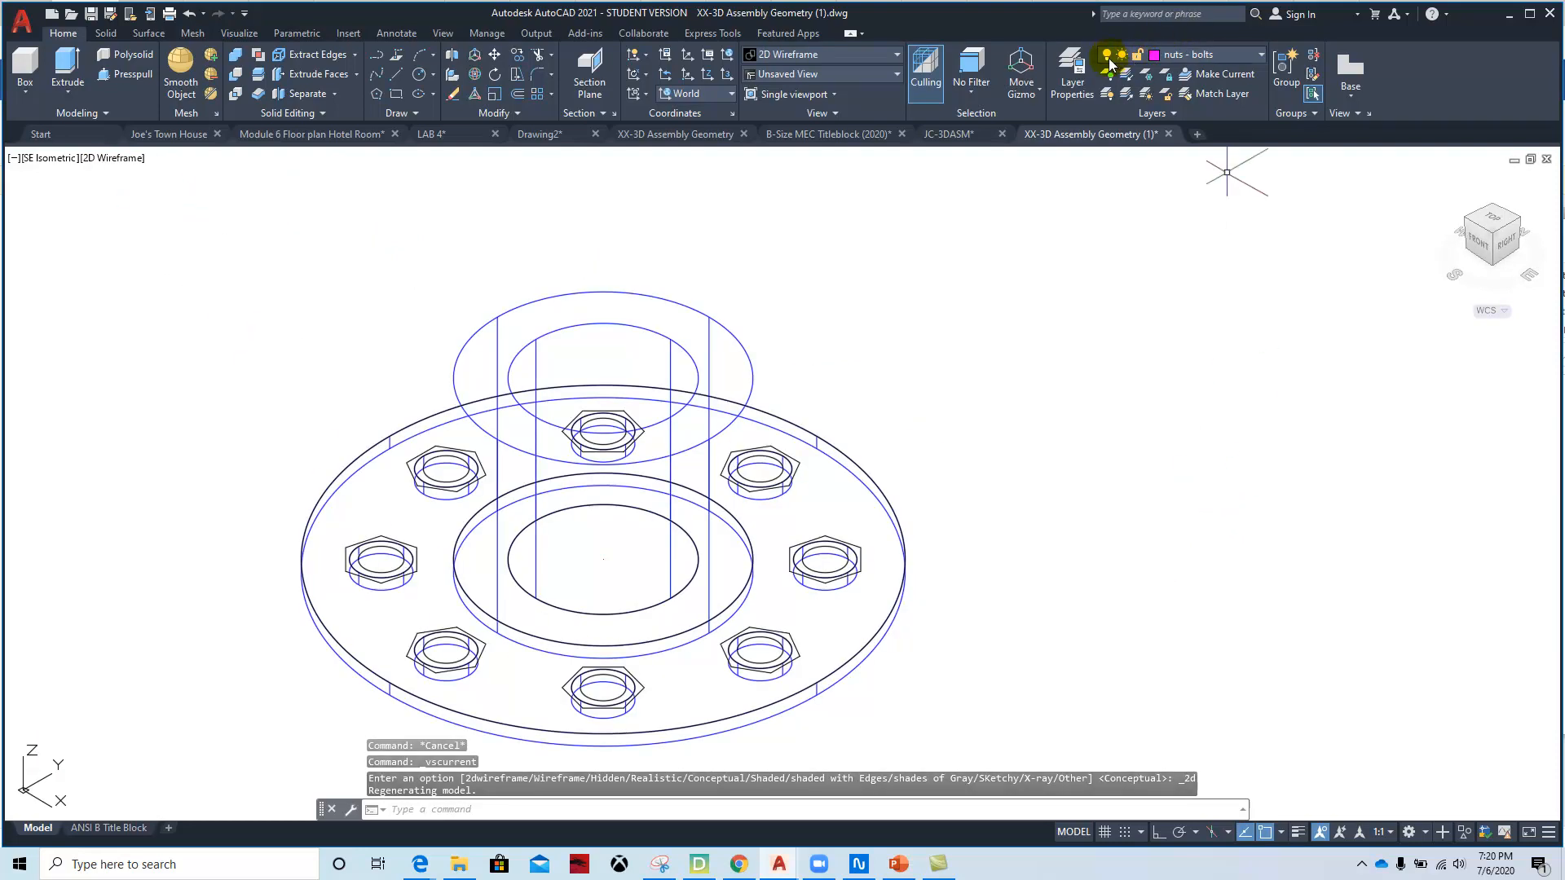
left_click(1251, 57)
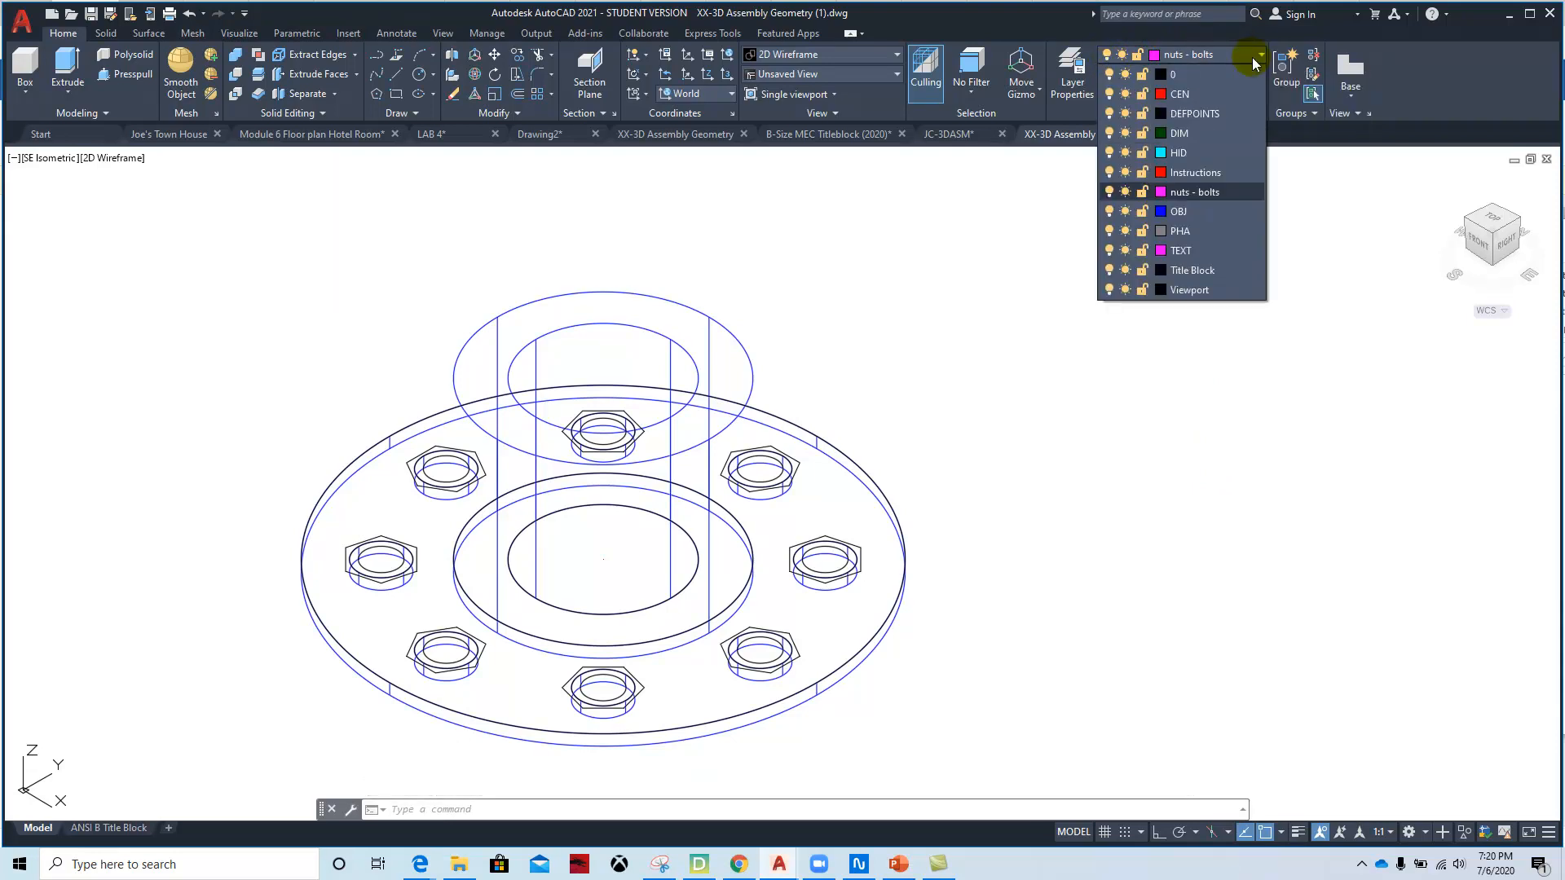
left_click(1109, 191)
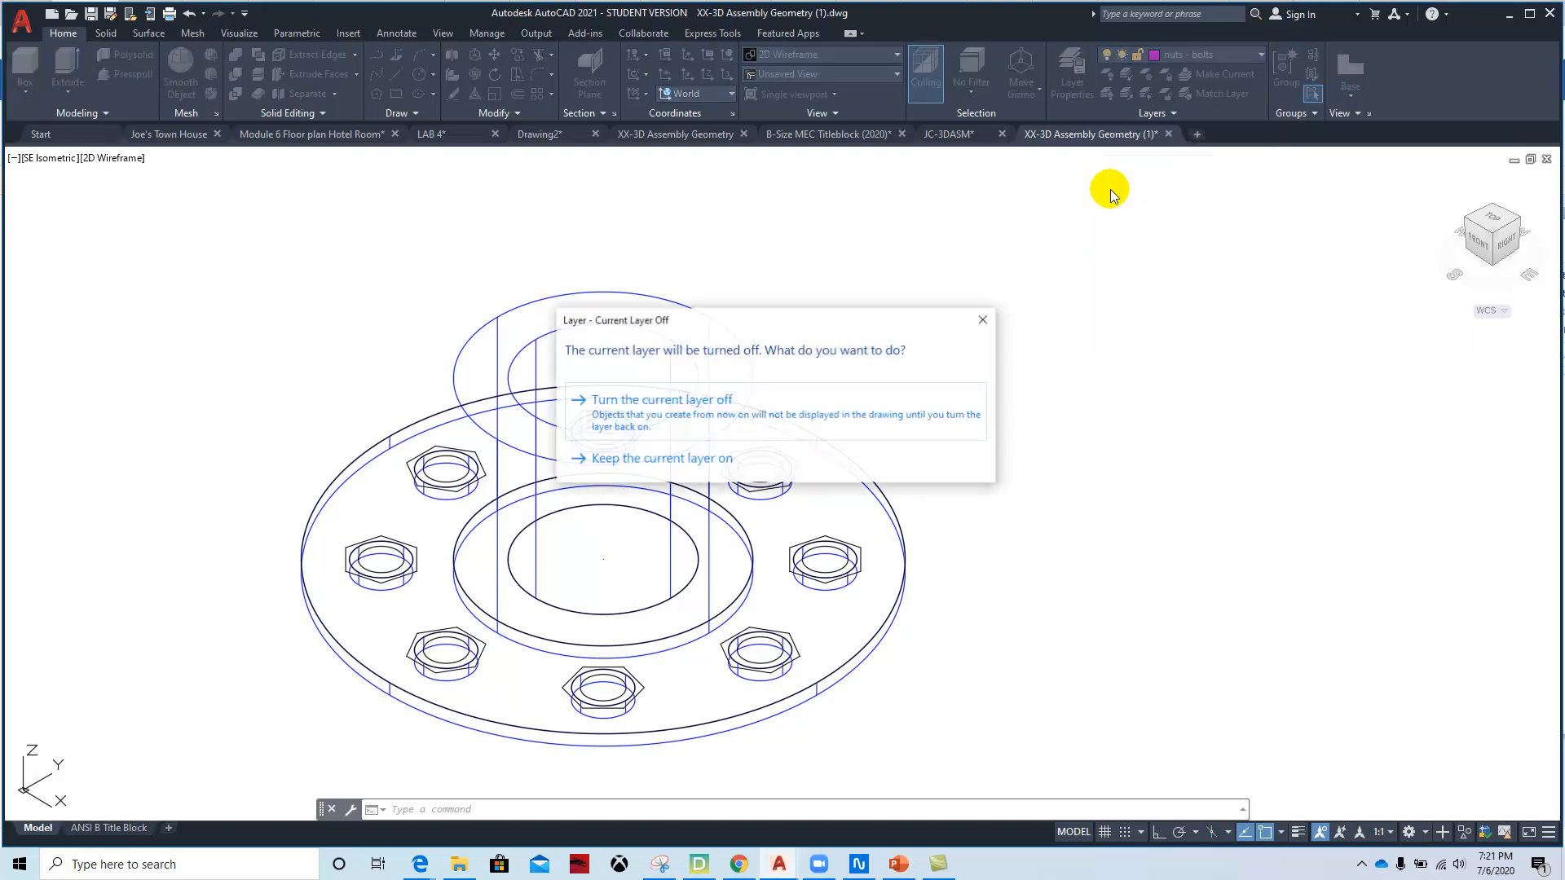
left_click(614, 400)
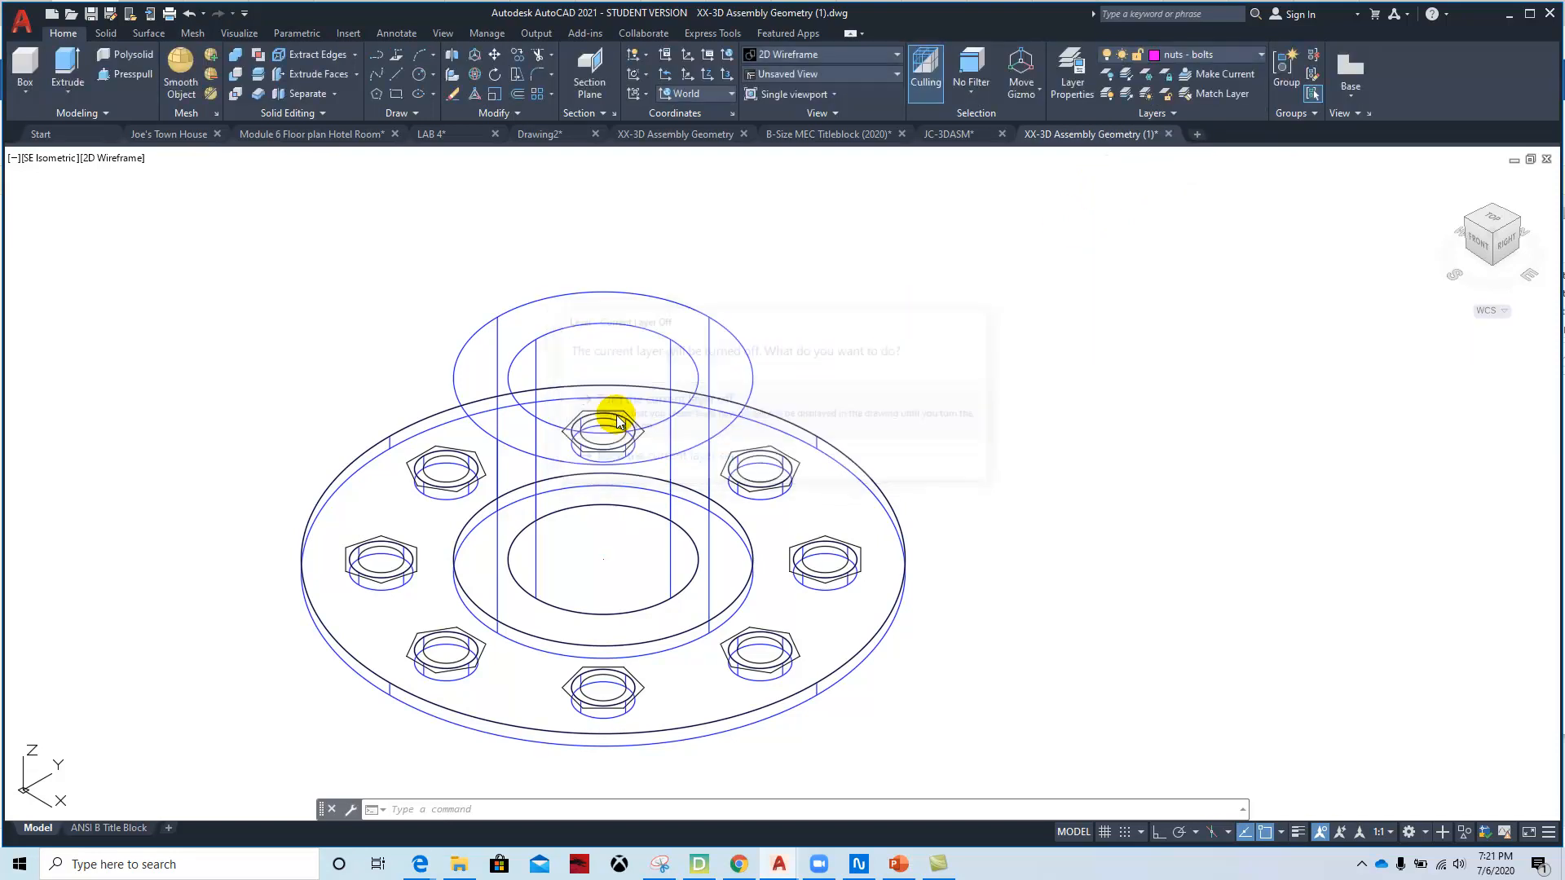
left_click(1261, 55)
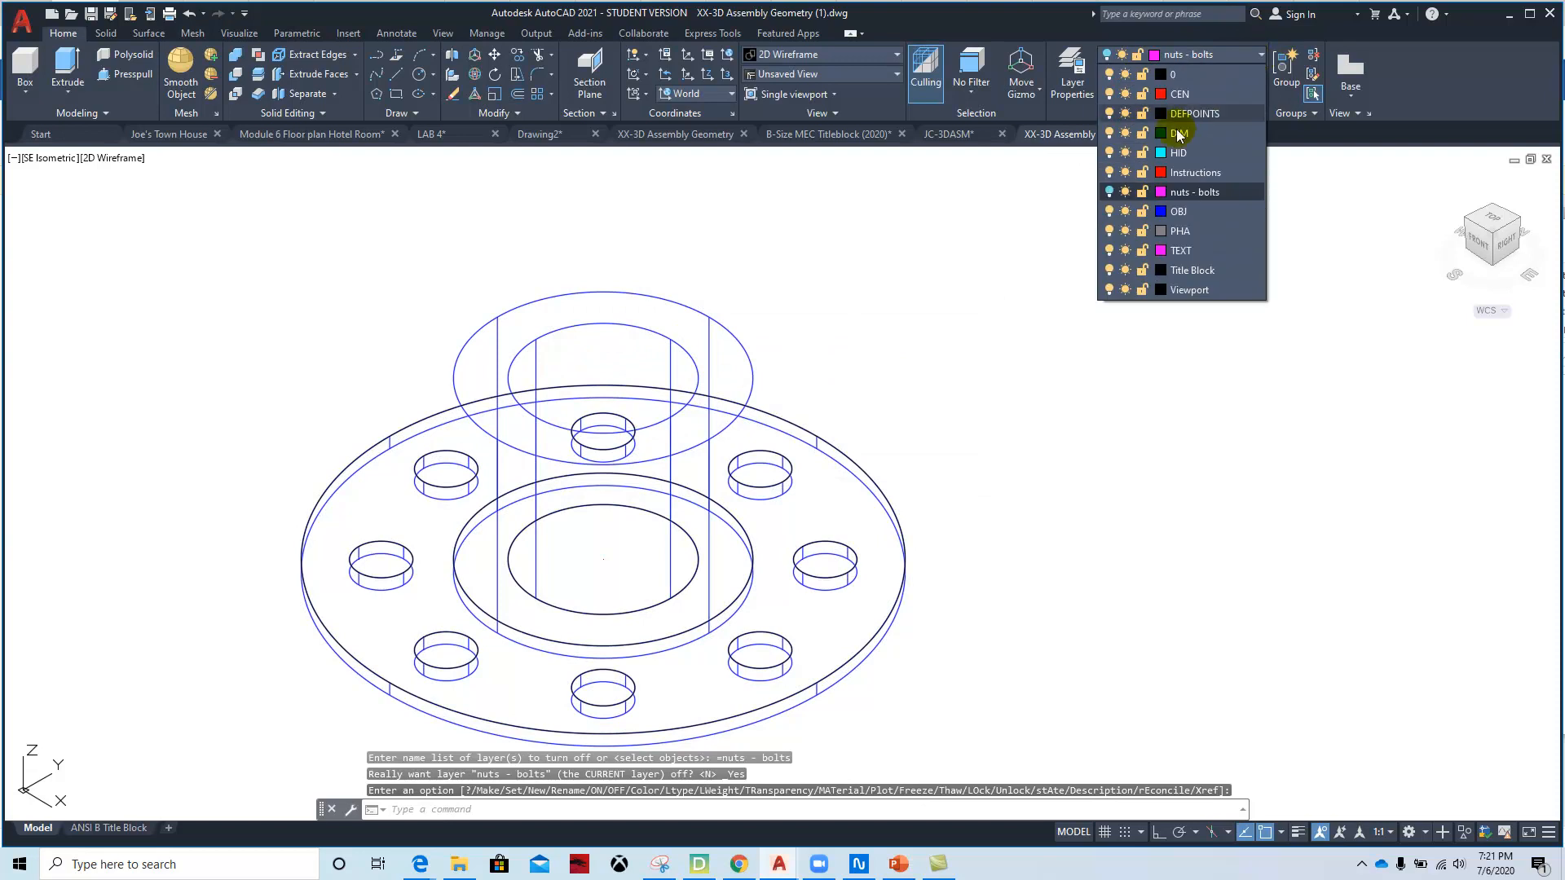
left_click(1109, 193)
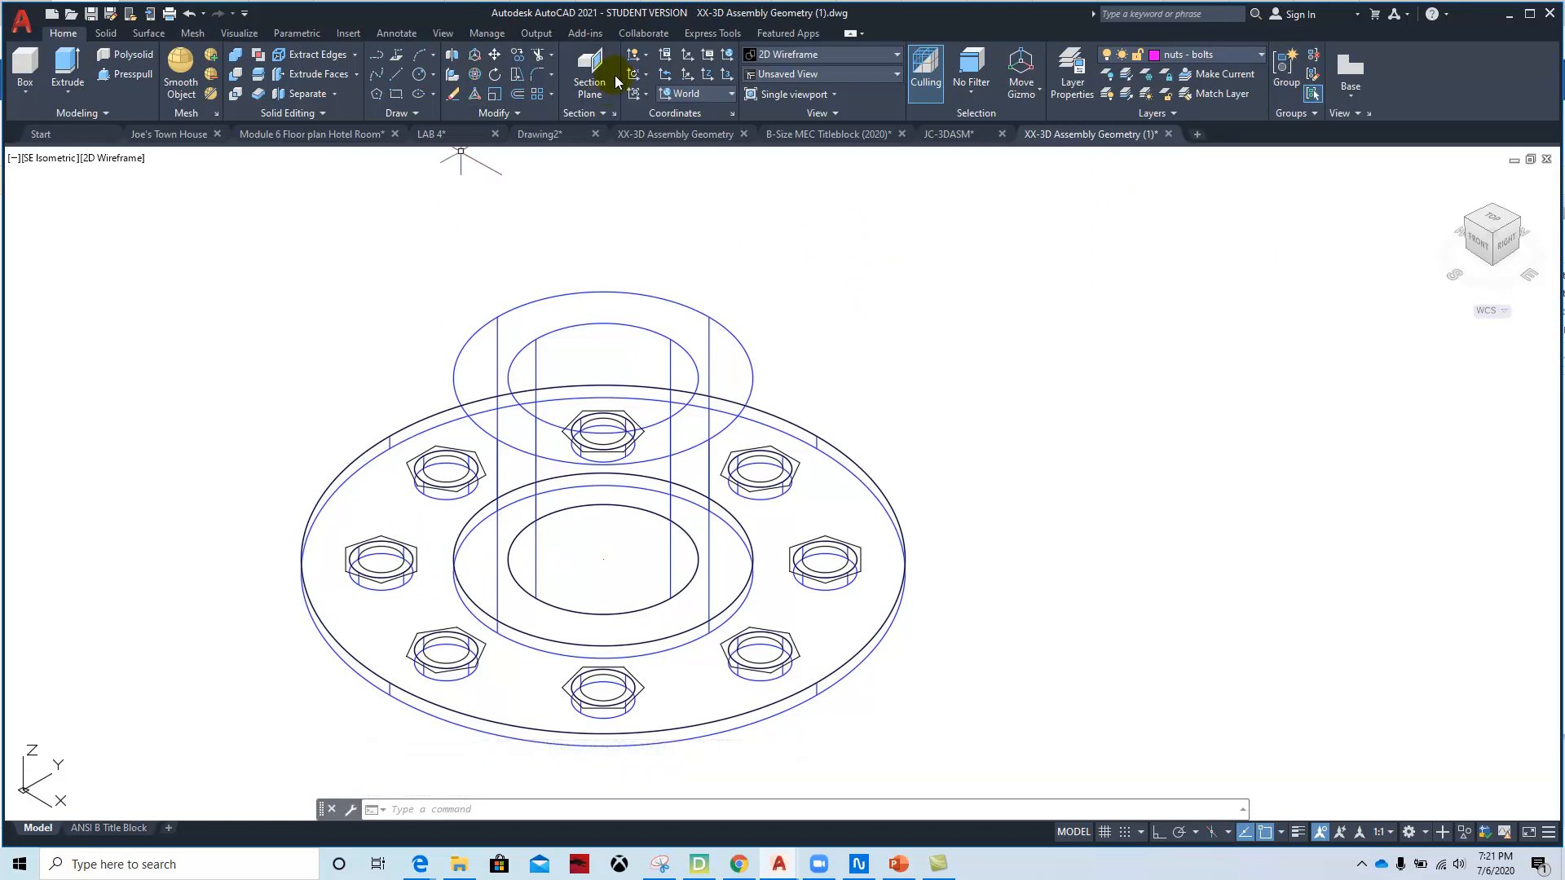
- Move the inner bolt circle at the flange's leftmost hole 3 units up along the Z axis with 3D Move
left_click(475, 55)
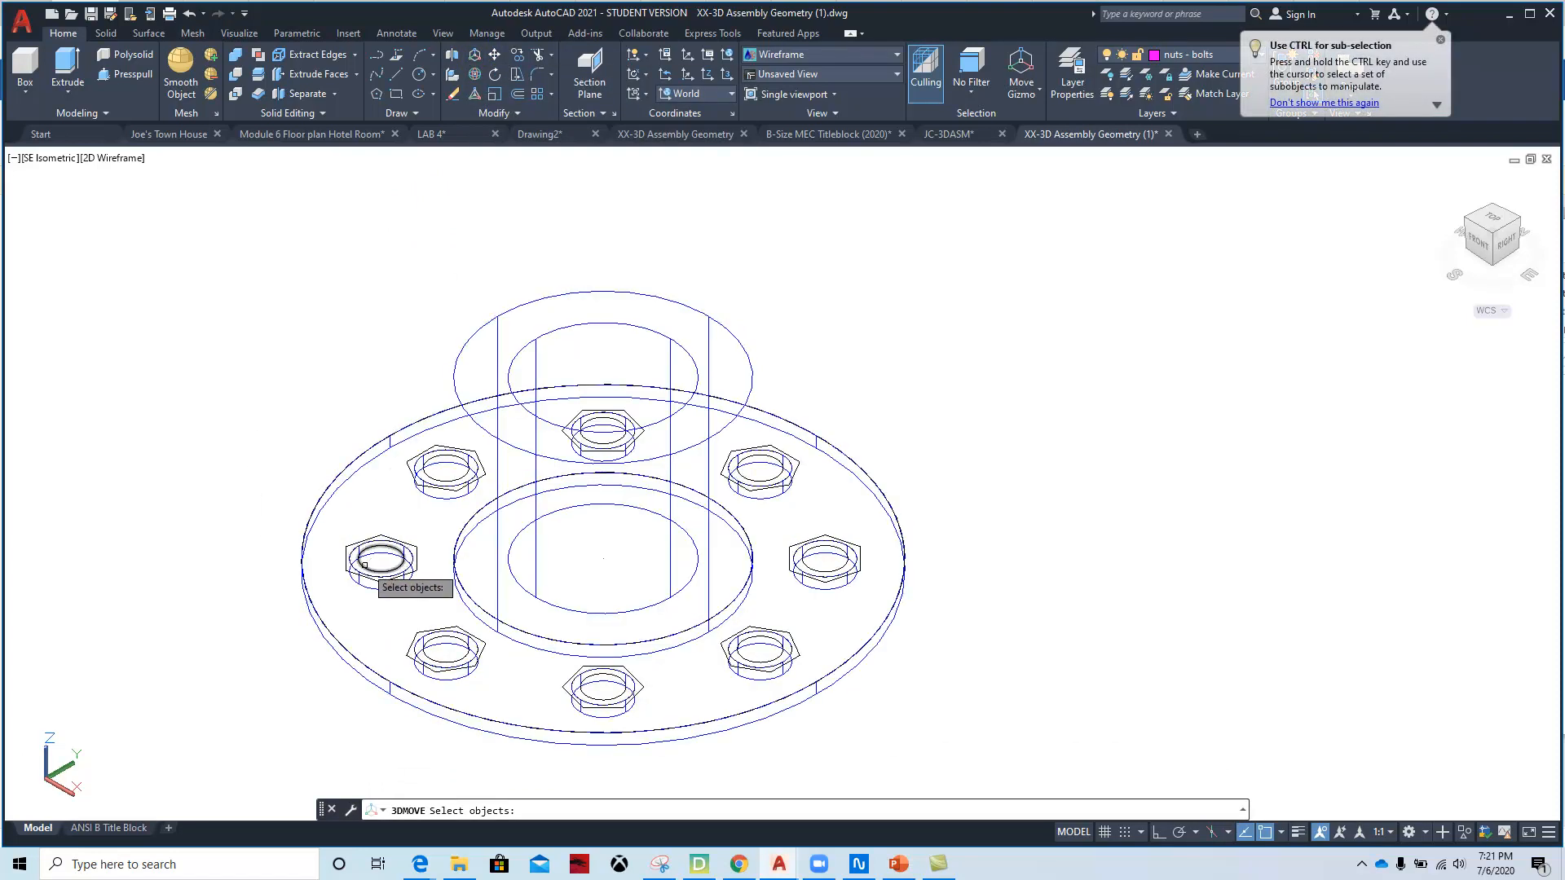
left_click(365, 564)
key("Return")
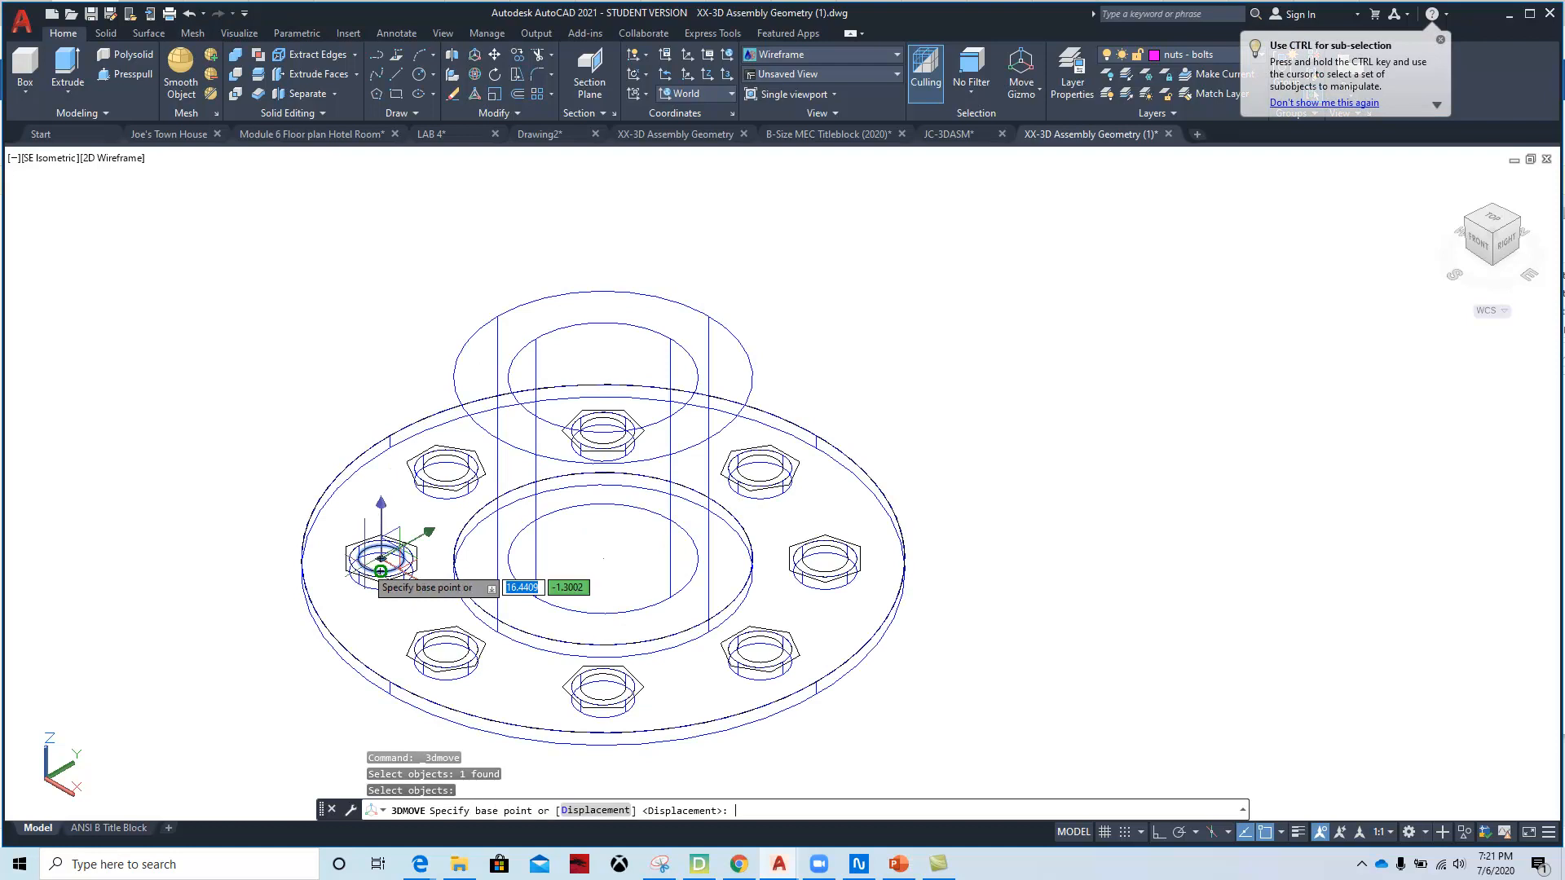
left_click(381, 509)
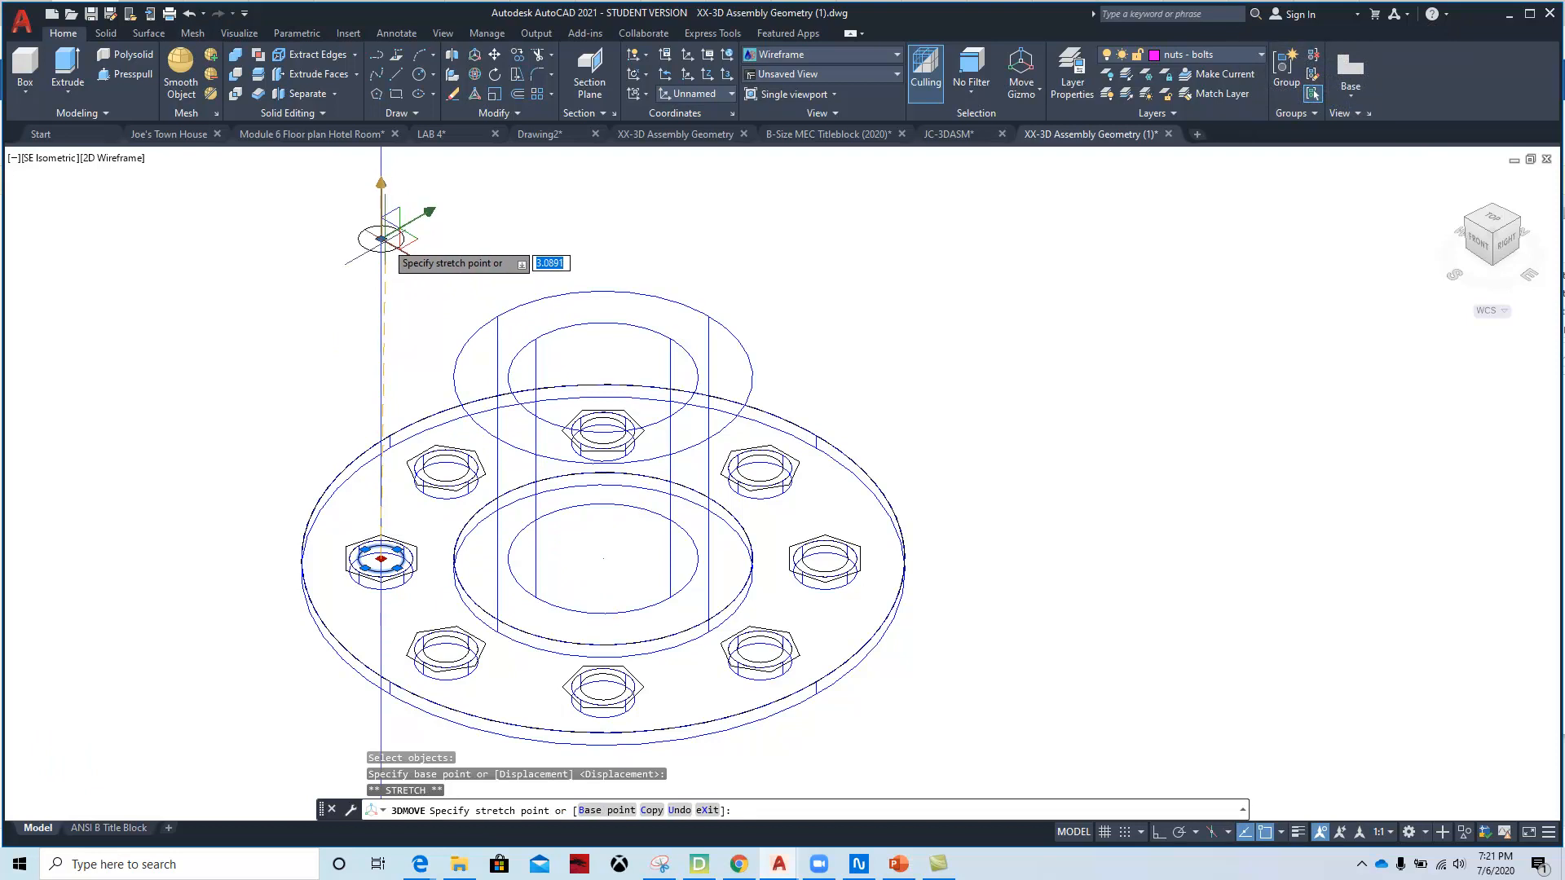
type("3")
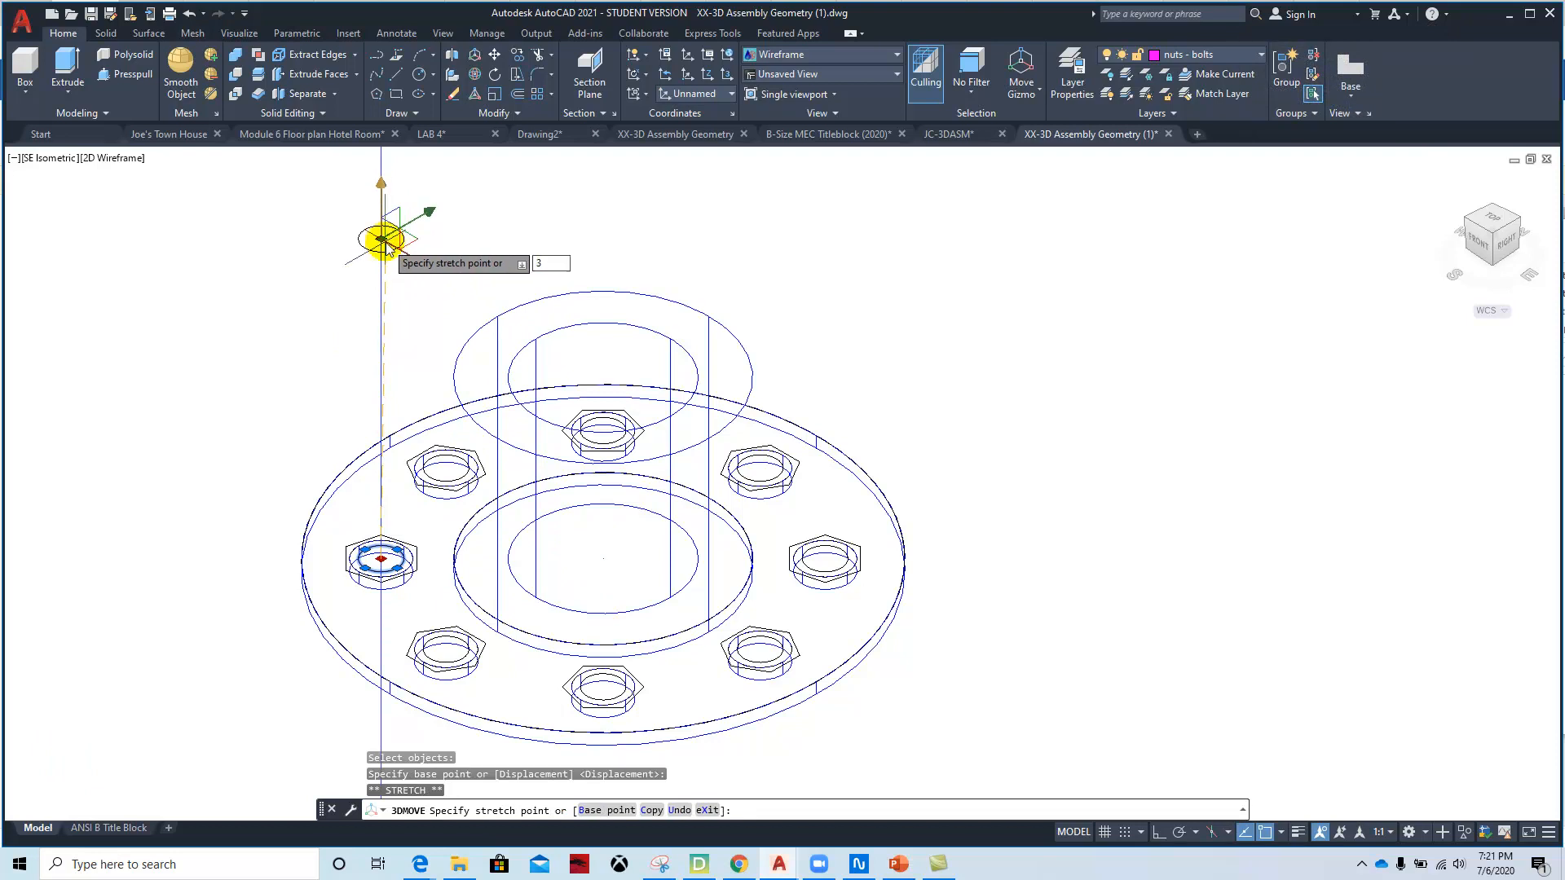
key("Return")
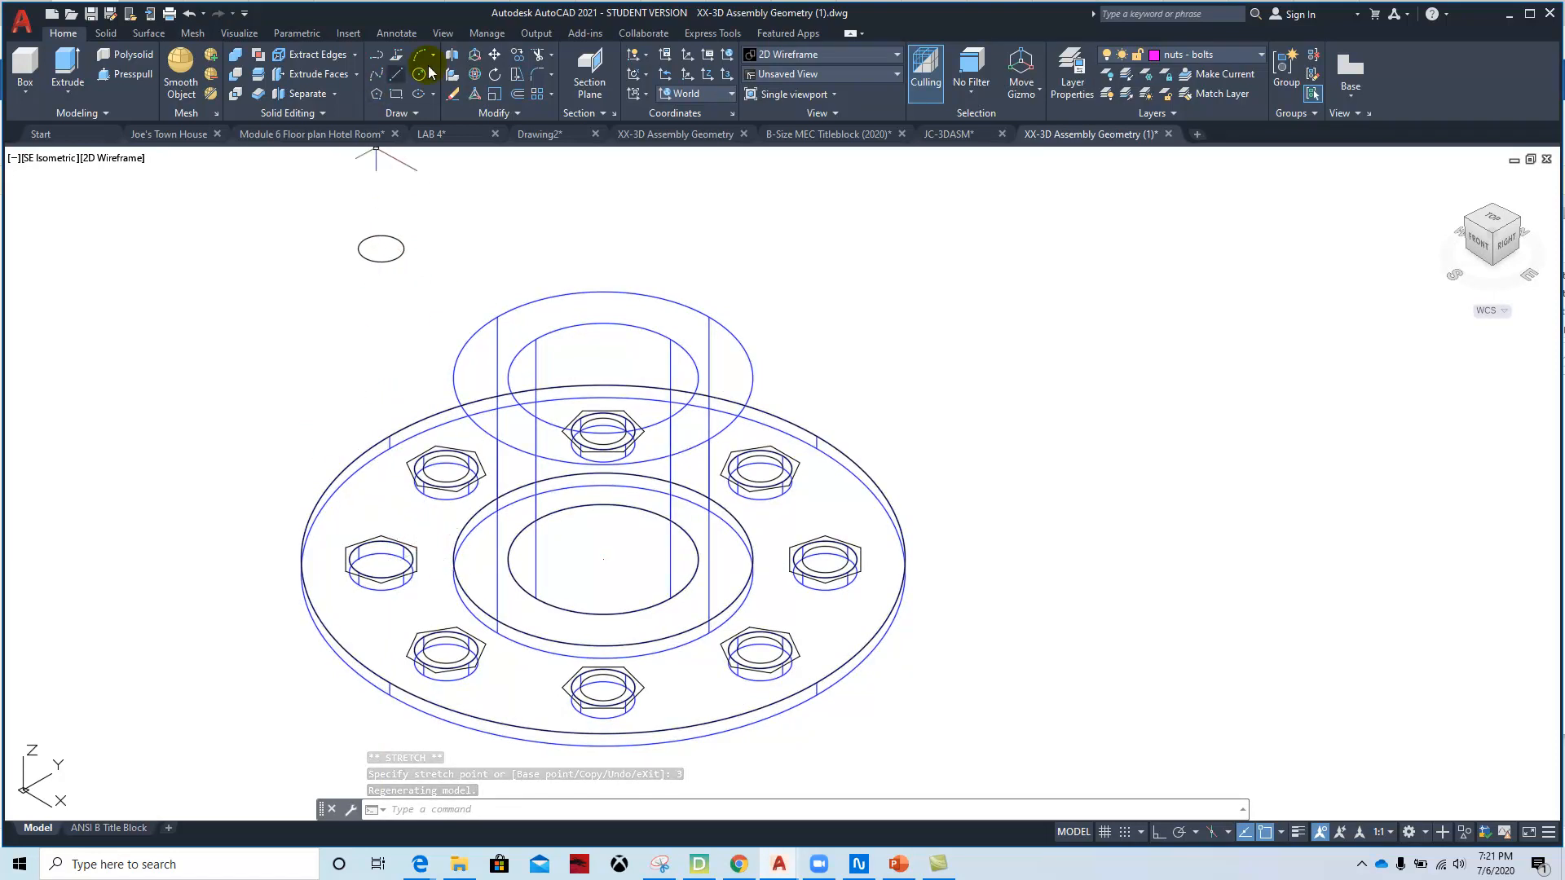
- Move the six hexagon lines around the leftmost hole 3 units up along the Z axis, level with the raised bolt circle
left_click(475, 56)
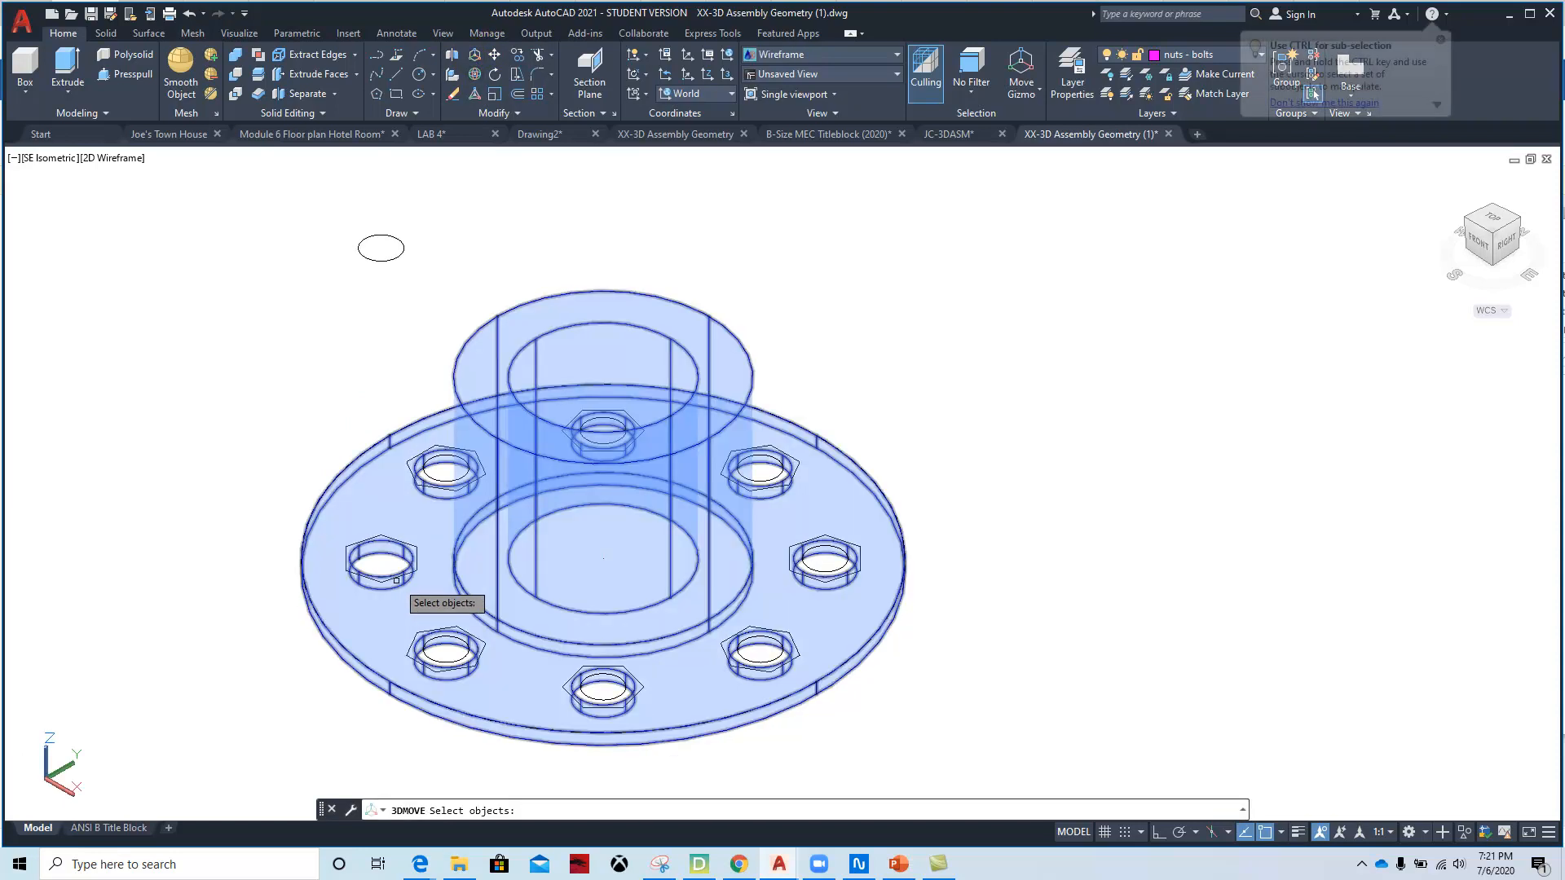
left_click(412, 552)
left_click(412, 546)
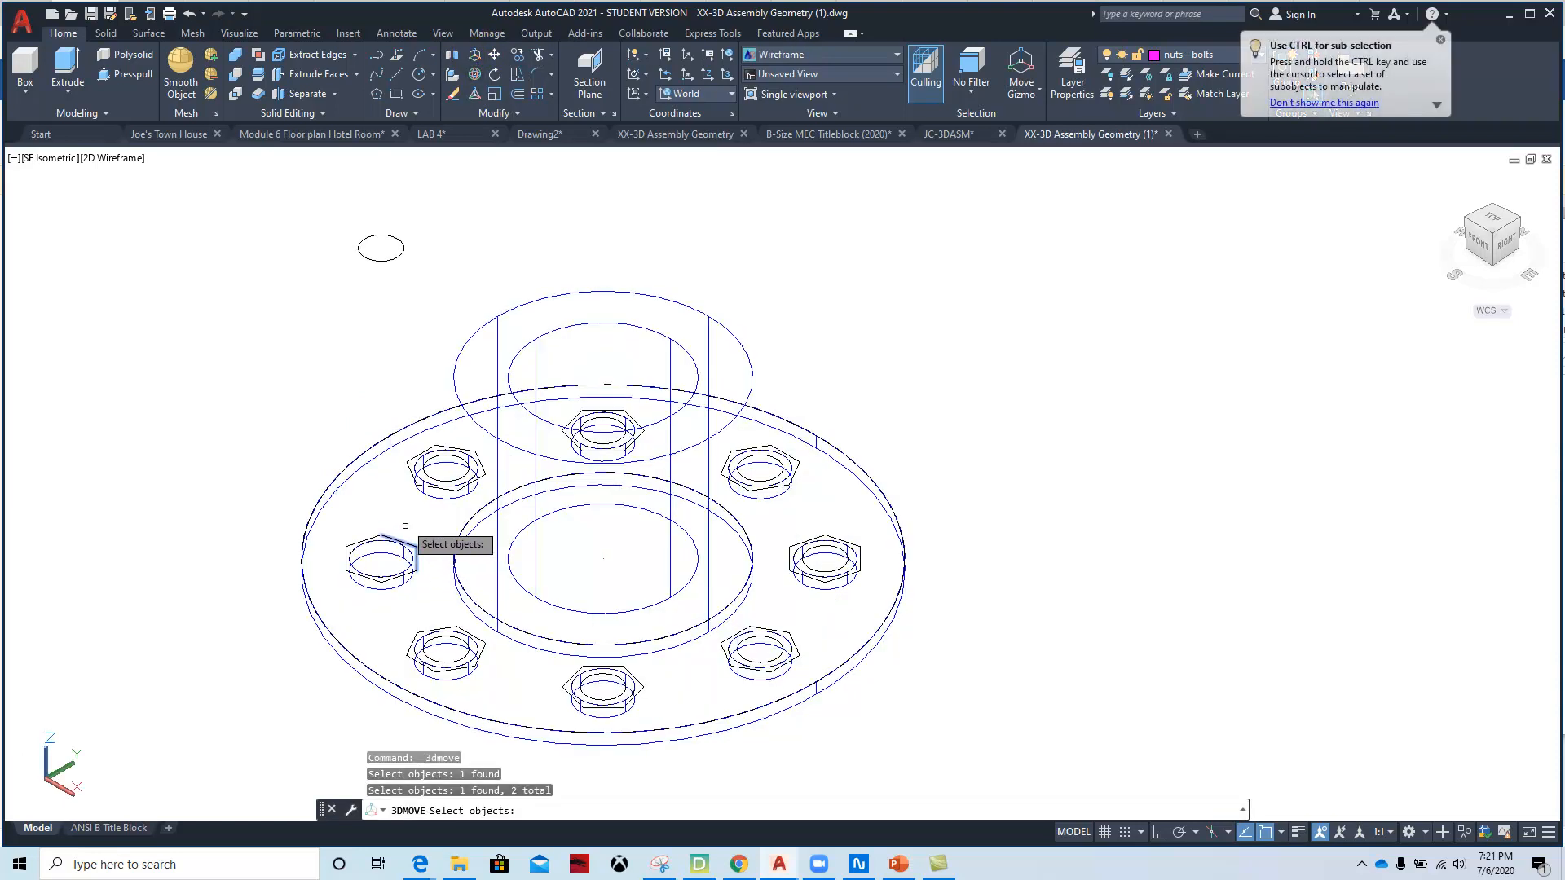
left_click(350, 543)
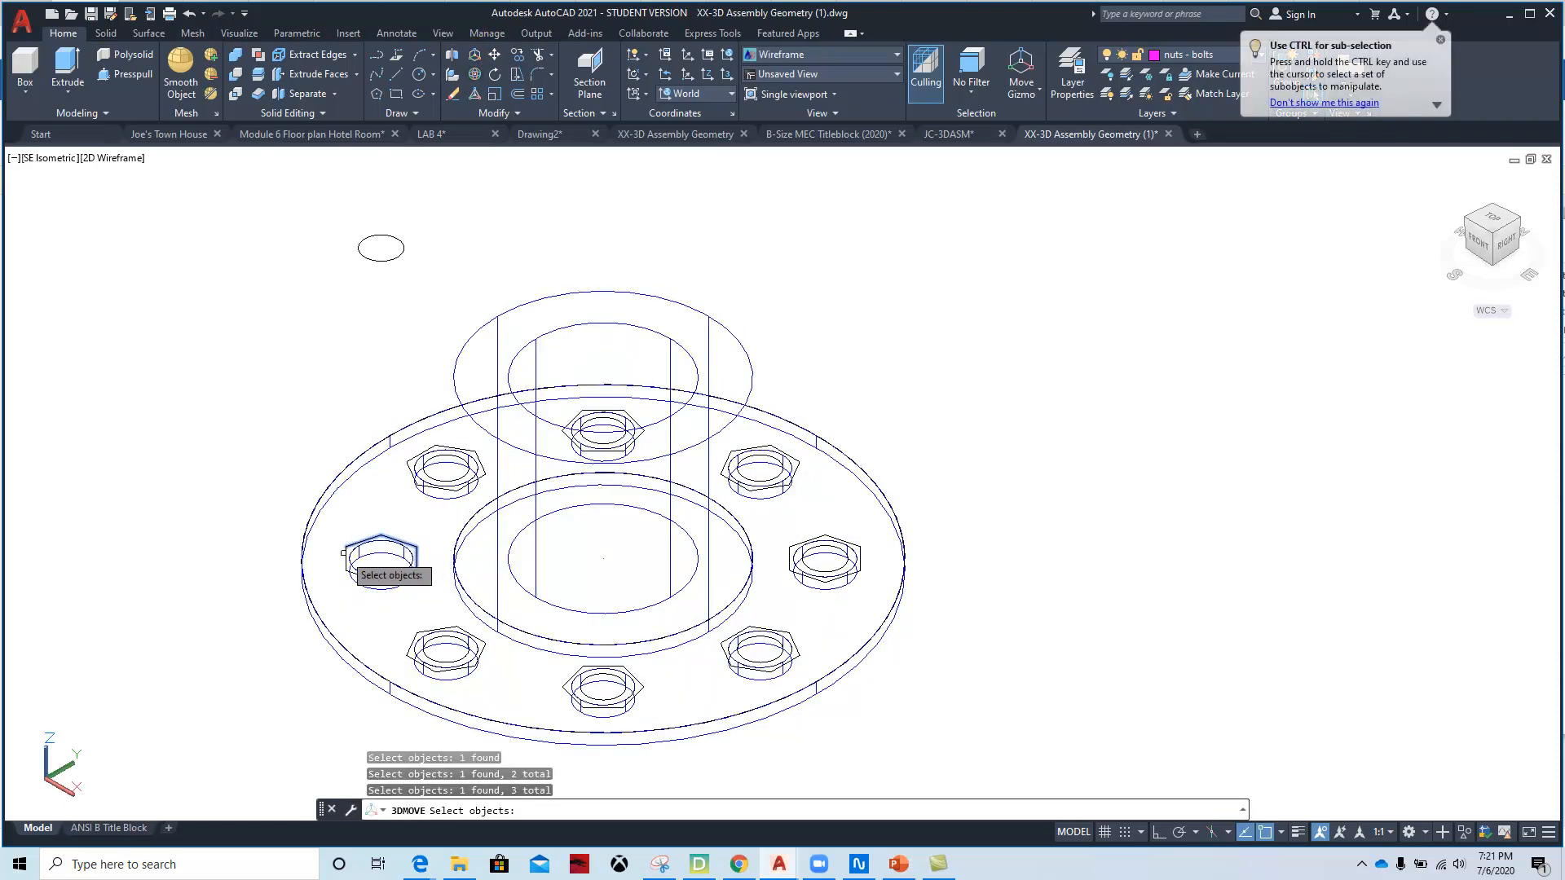
left_click(347, 562)
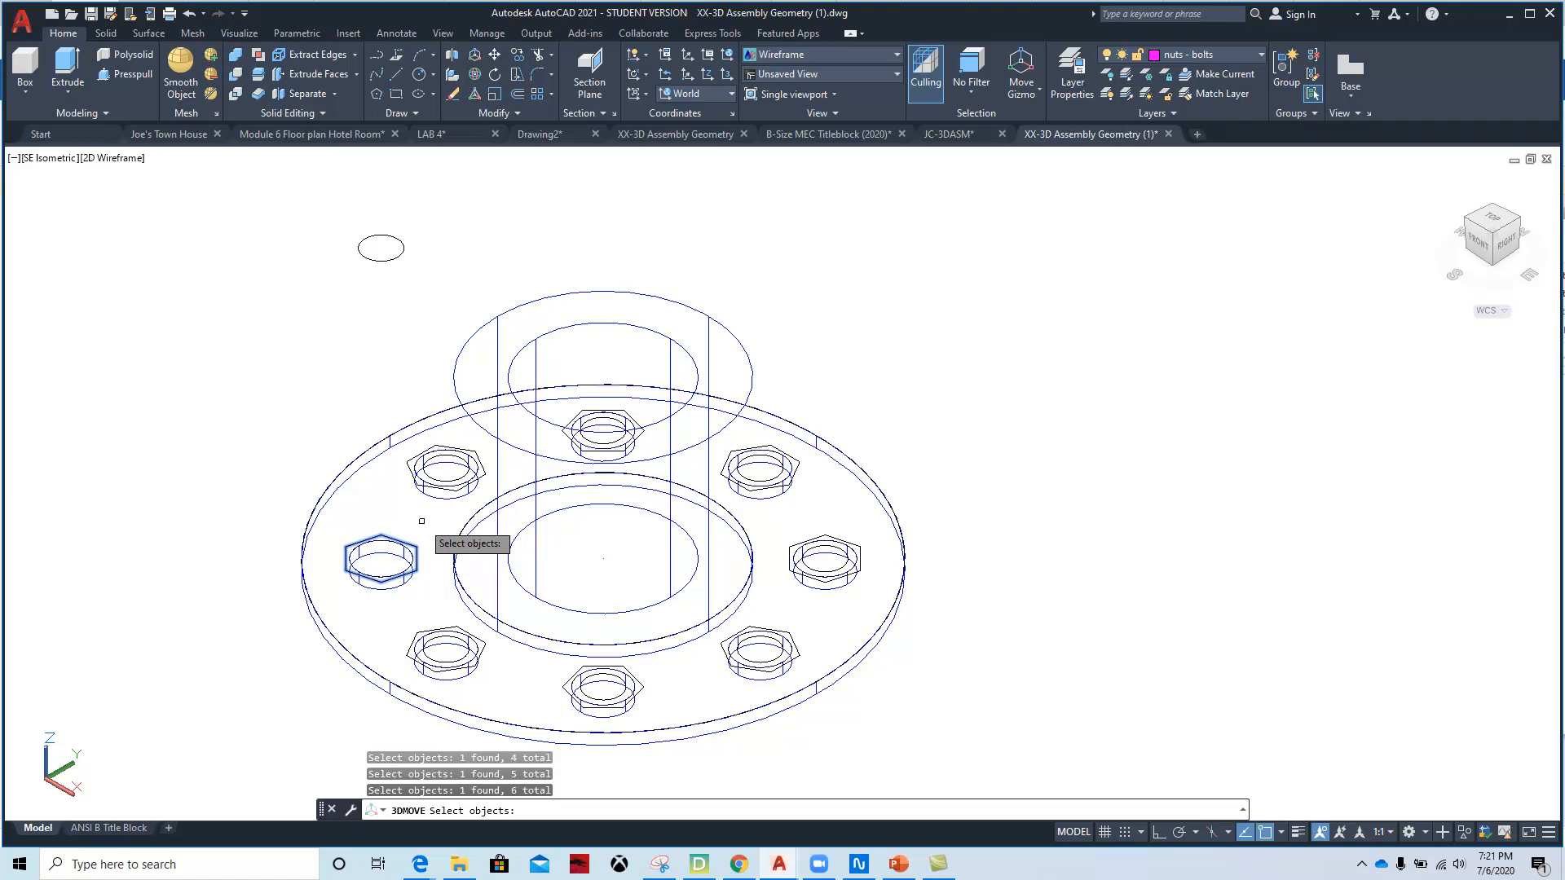
key("Return")
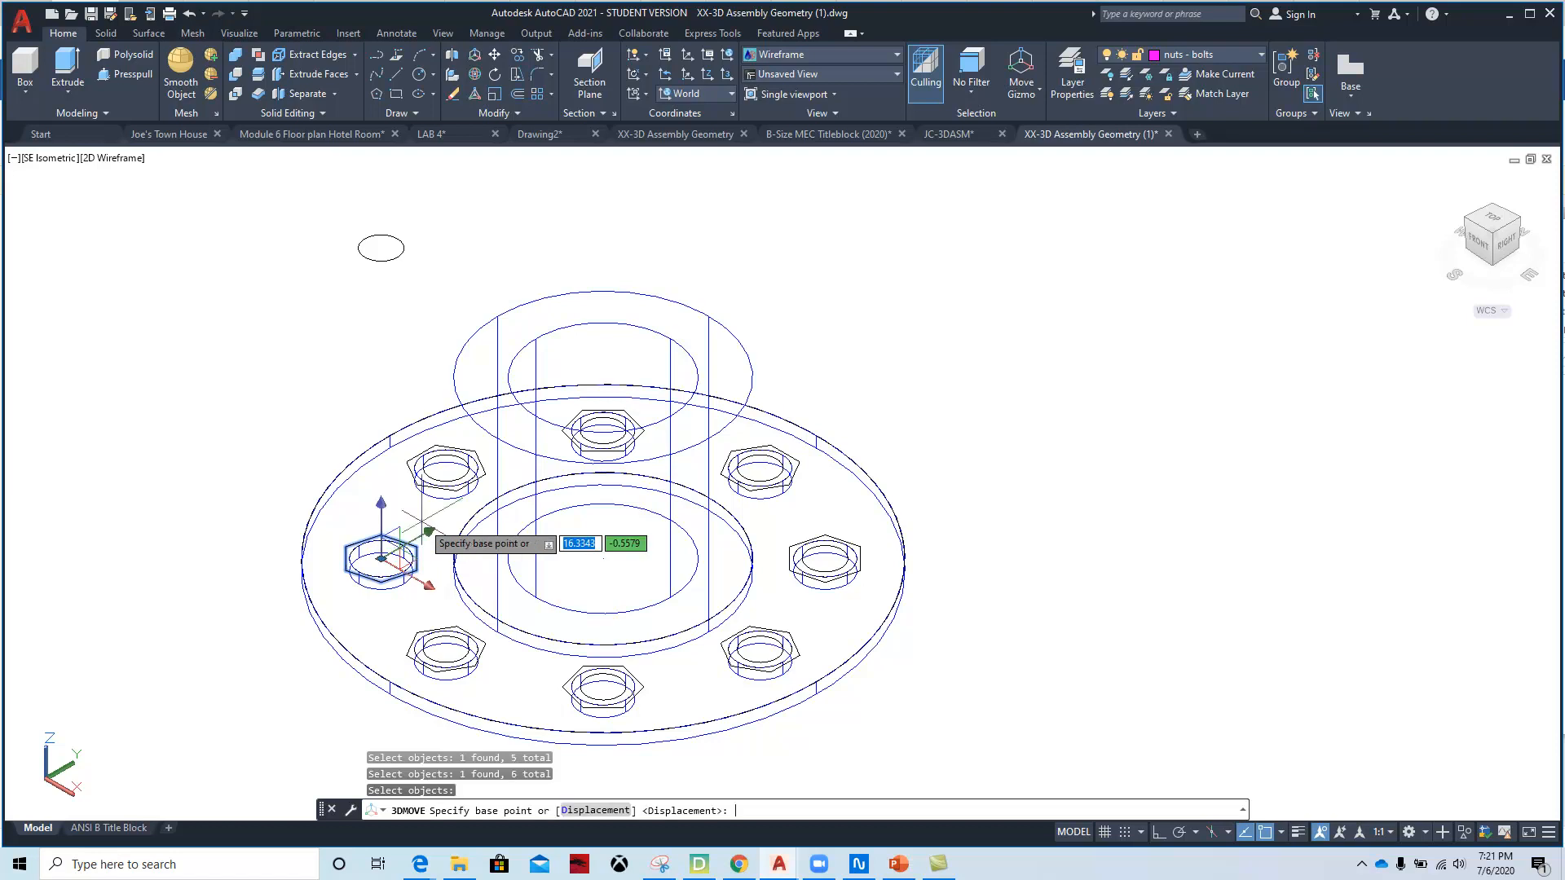
left_click(382, 507)
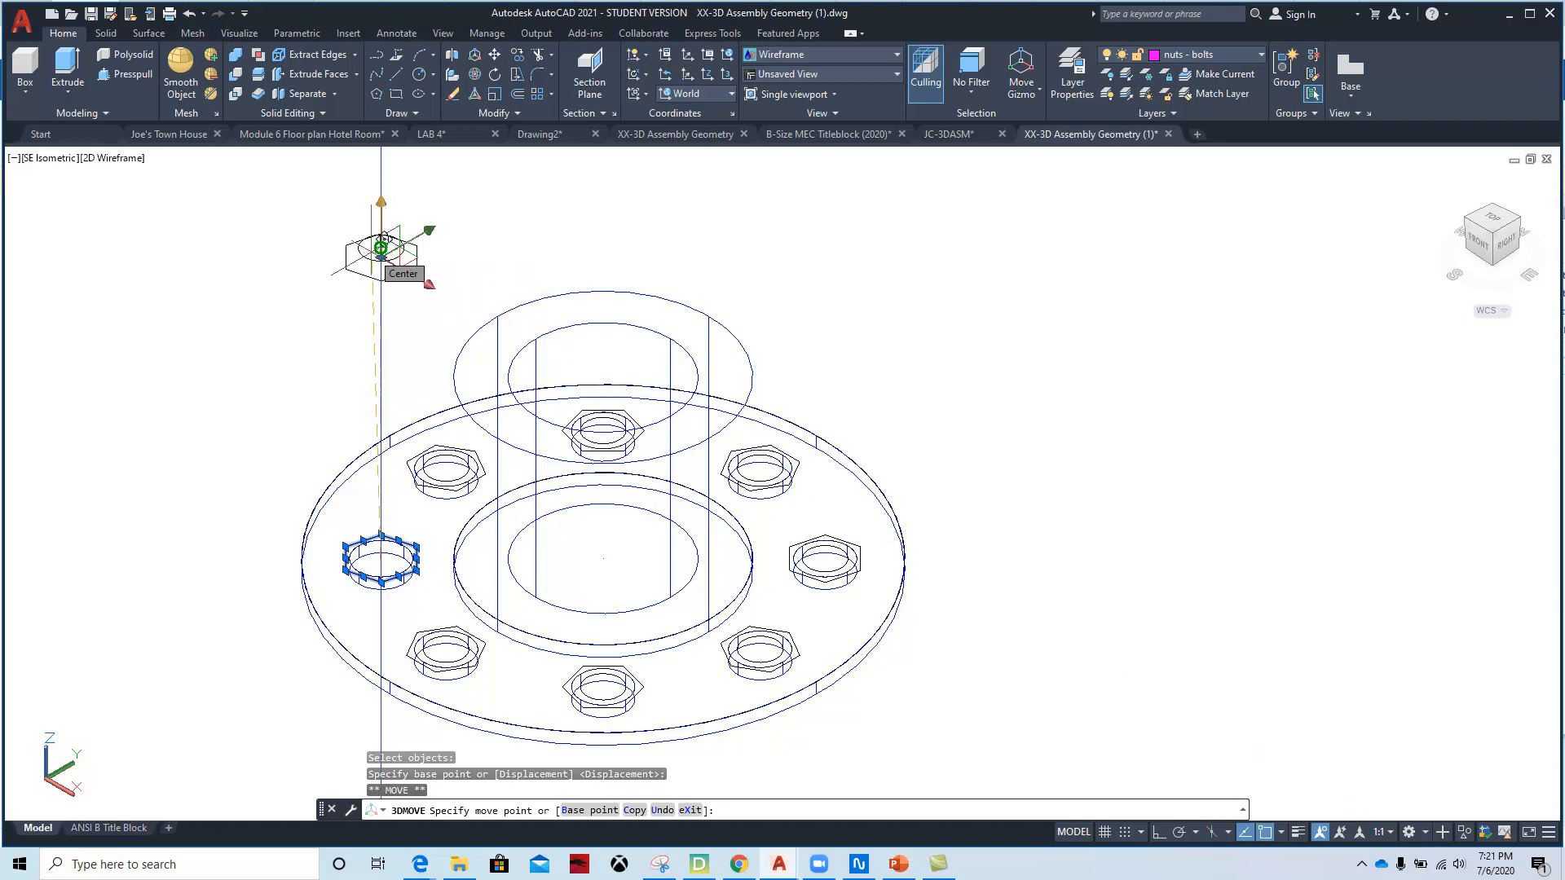
type("3")
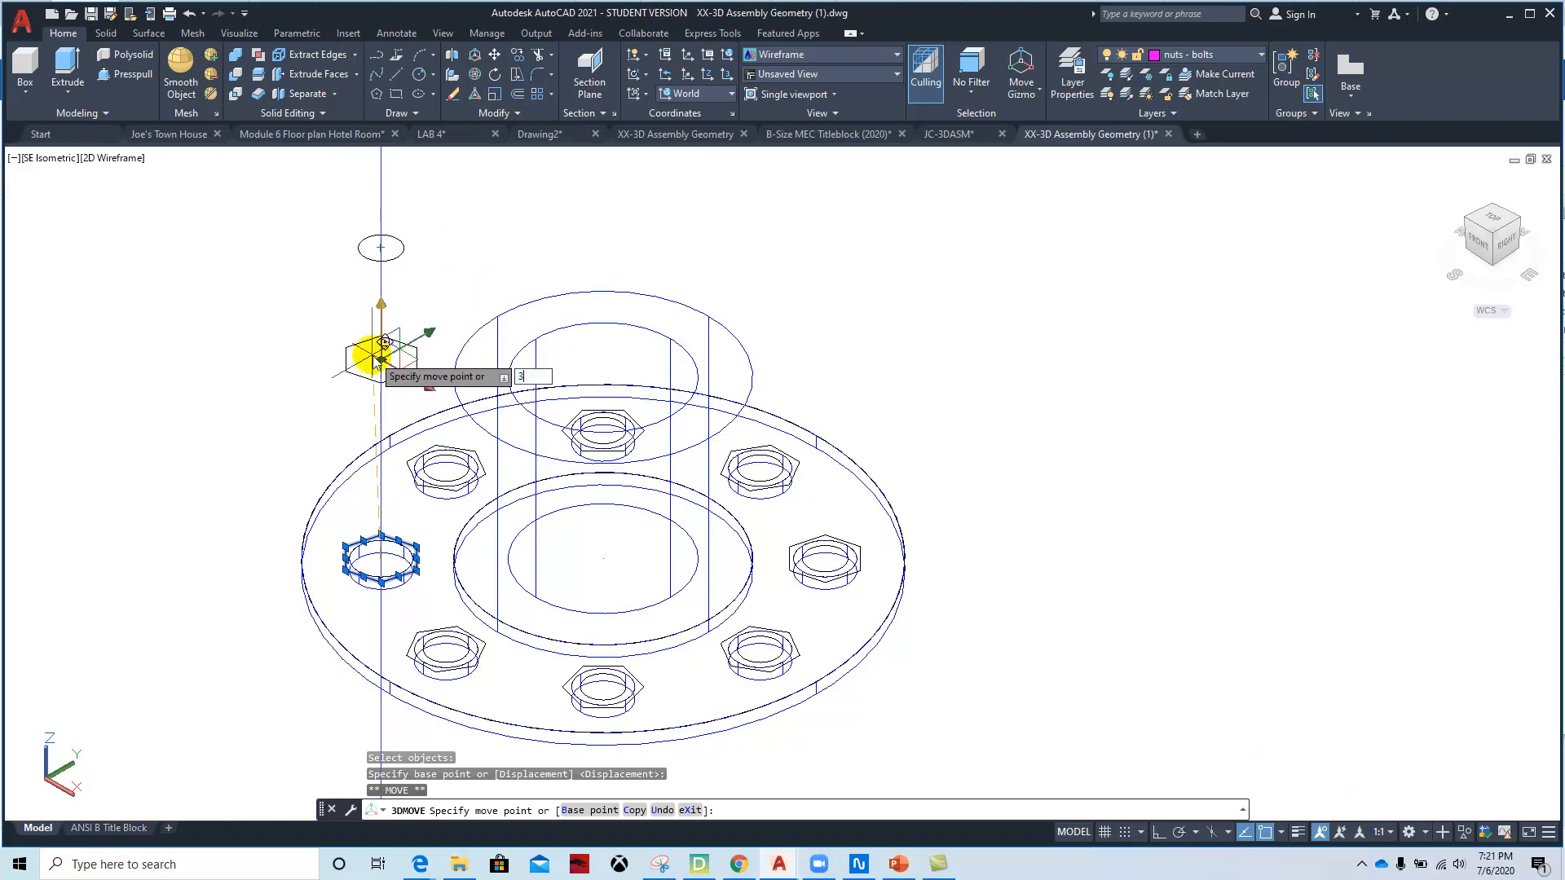
key("Return")
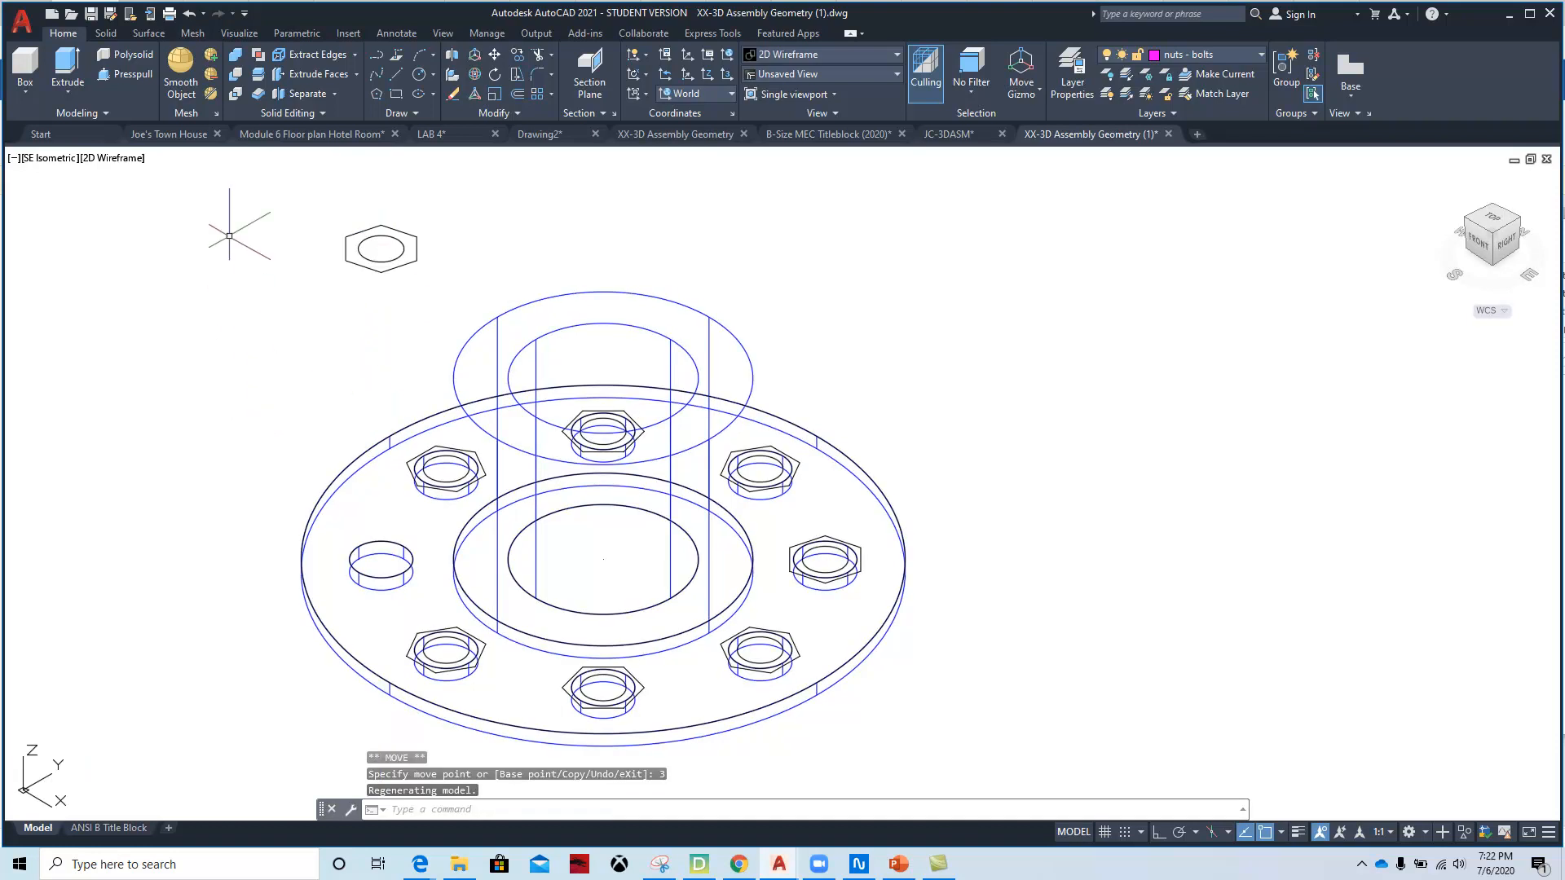
- Move the inner bolt circle at the front-left hole 3 units up along the Z axis
left_click(476, 54)
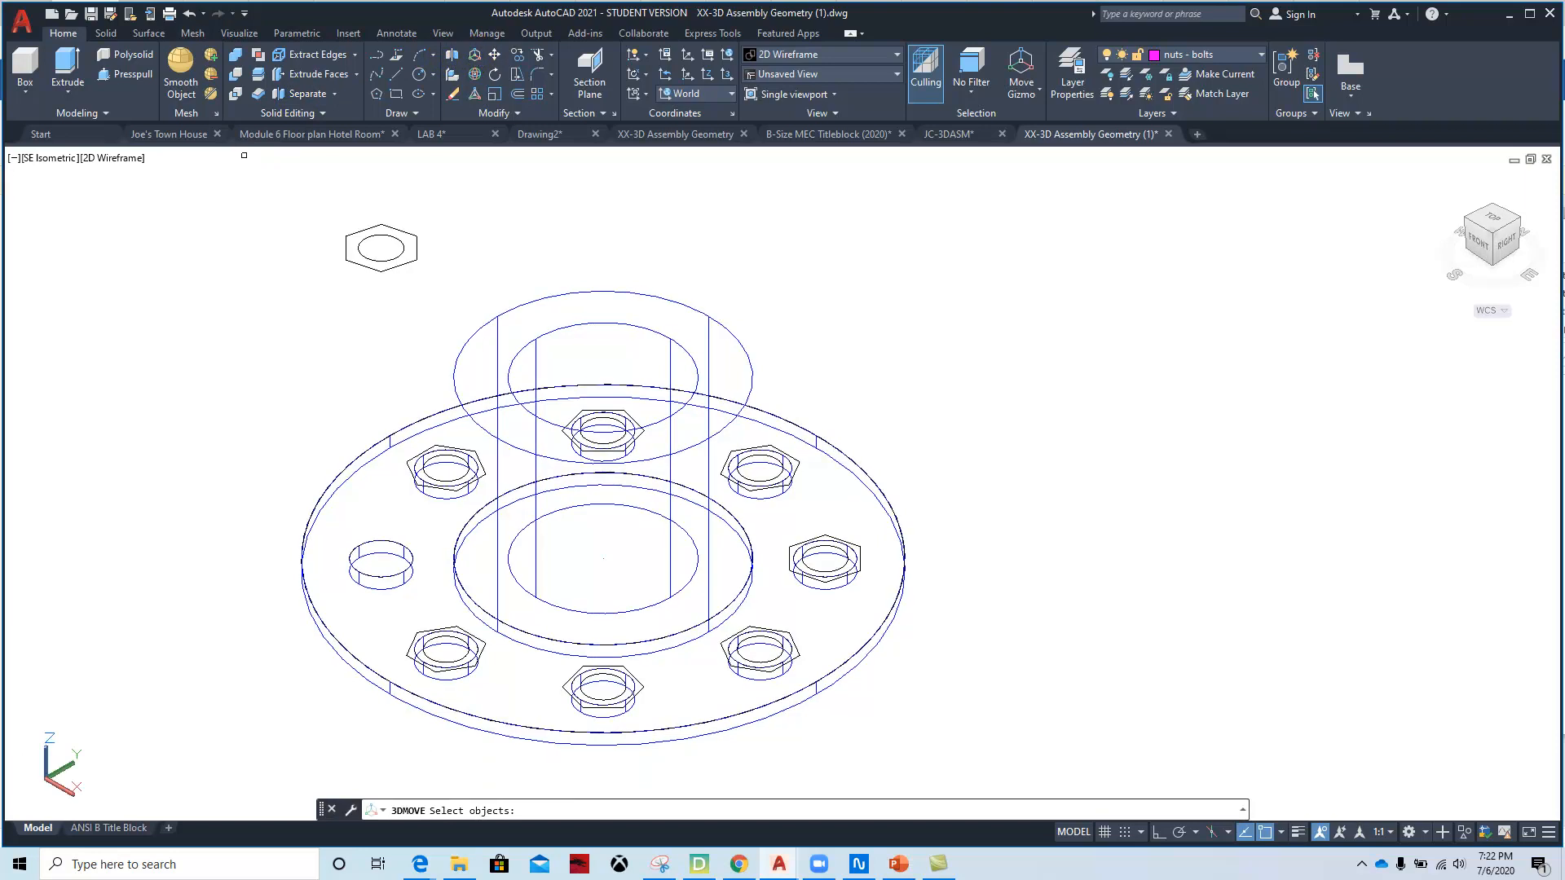
left_click(451, 637)
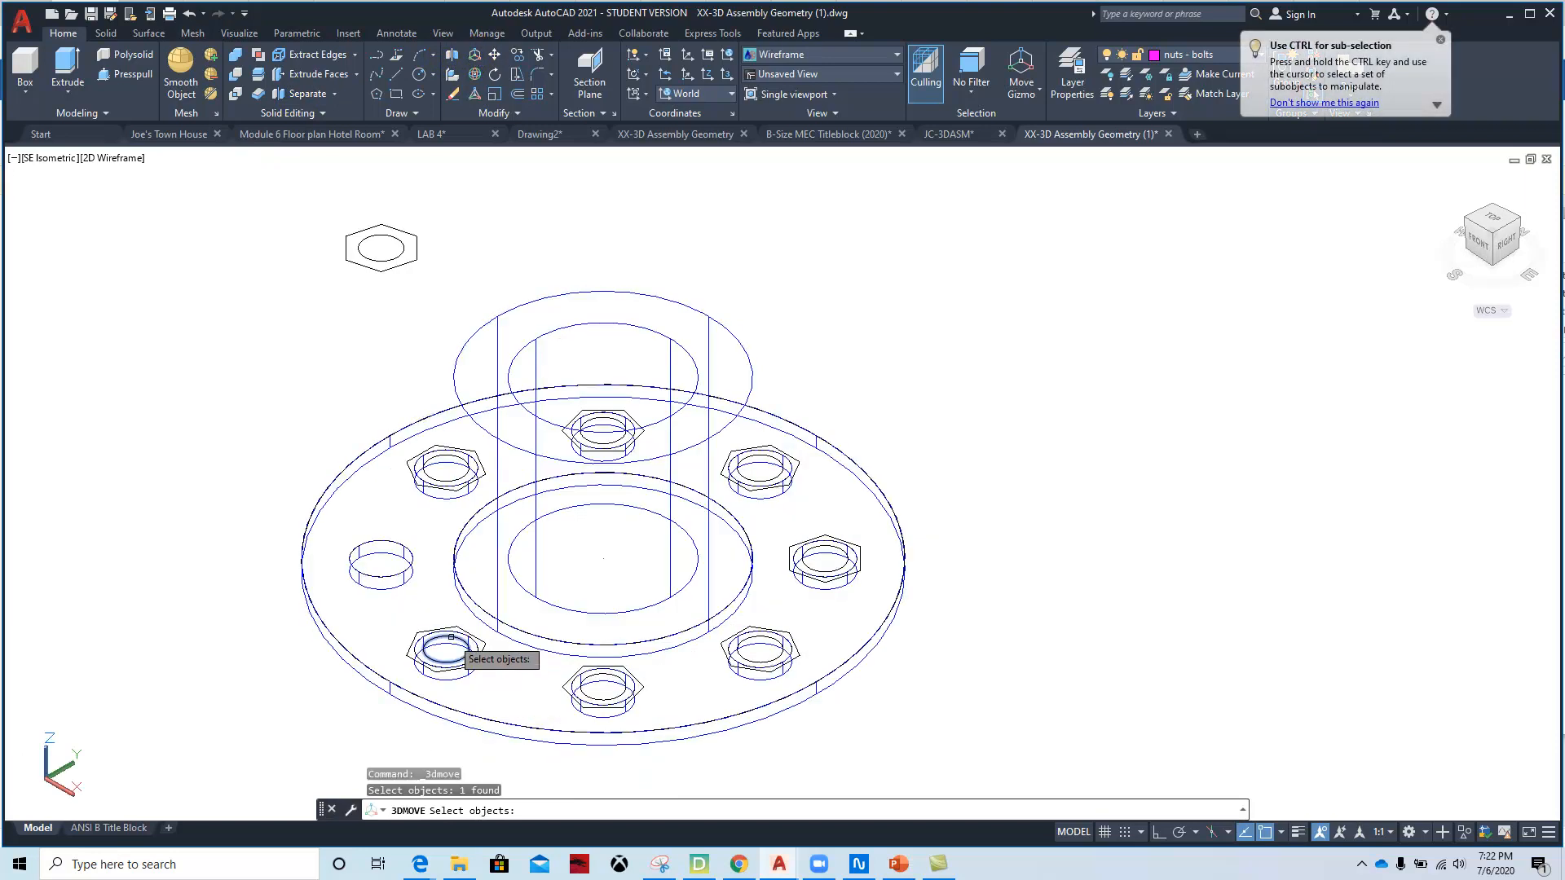
key("Return")
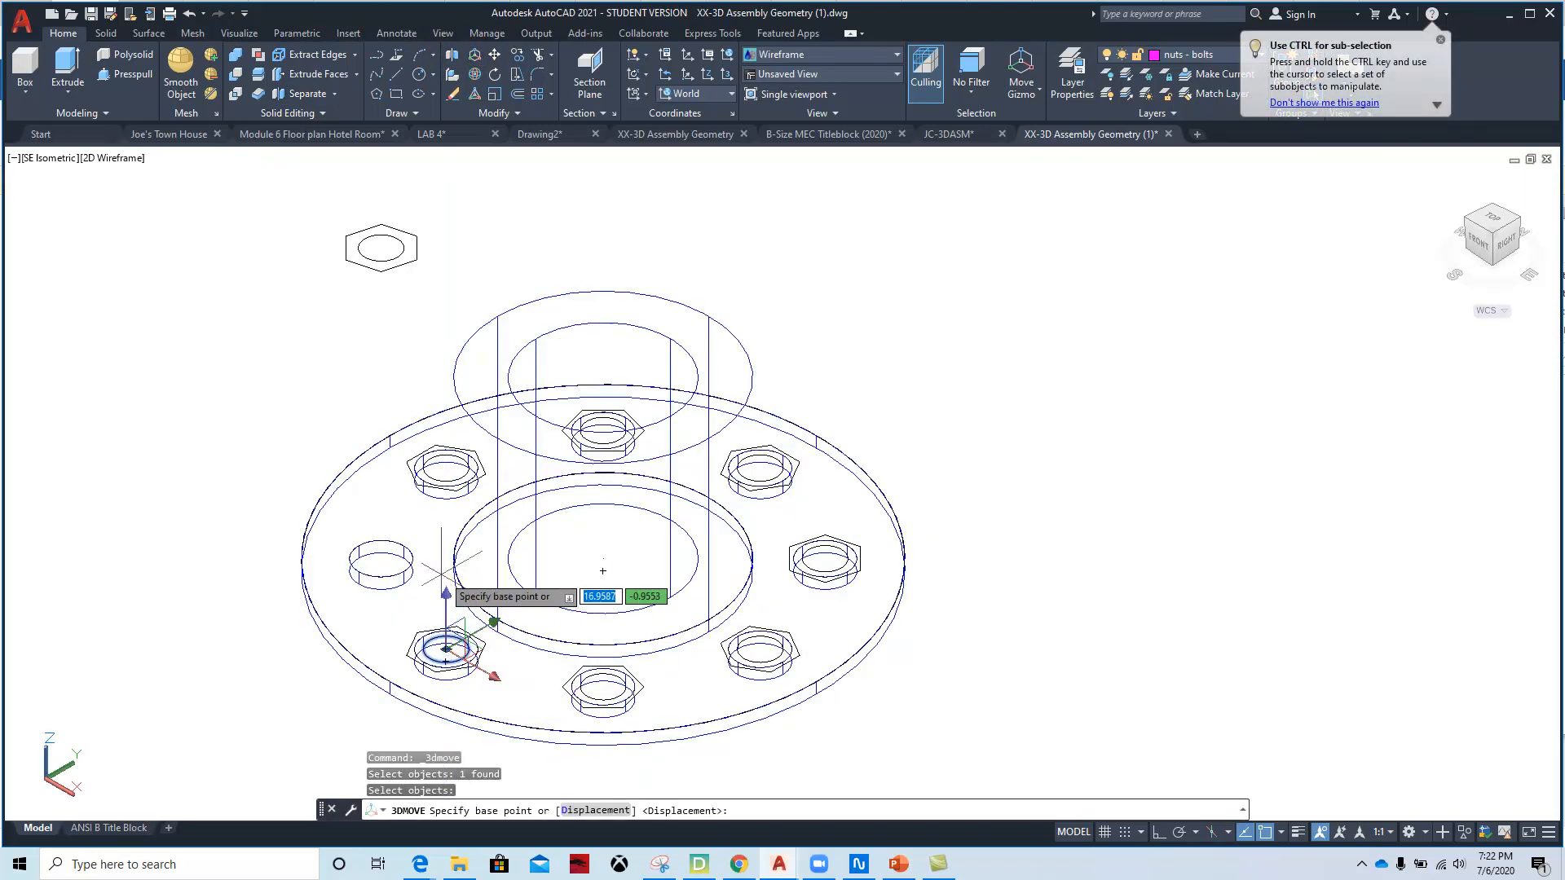
left_click(447, 649)
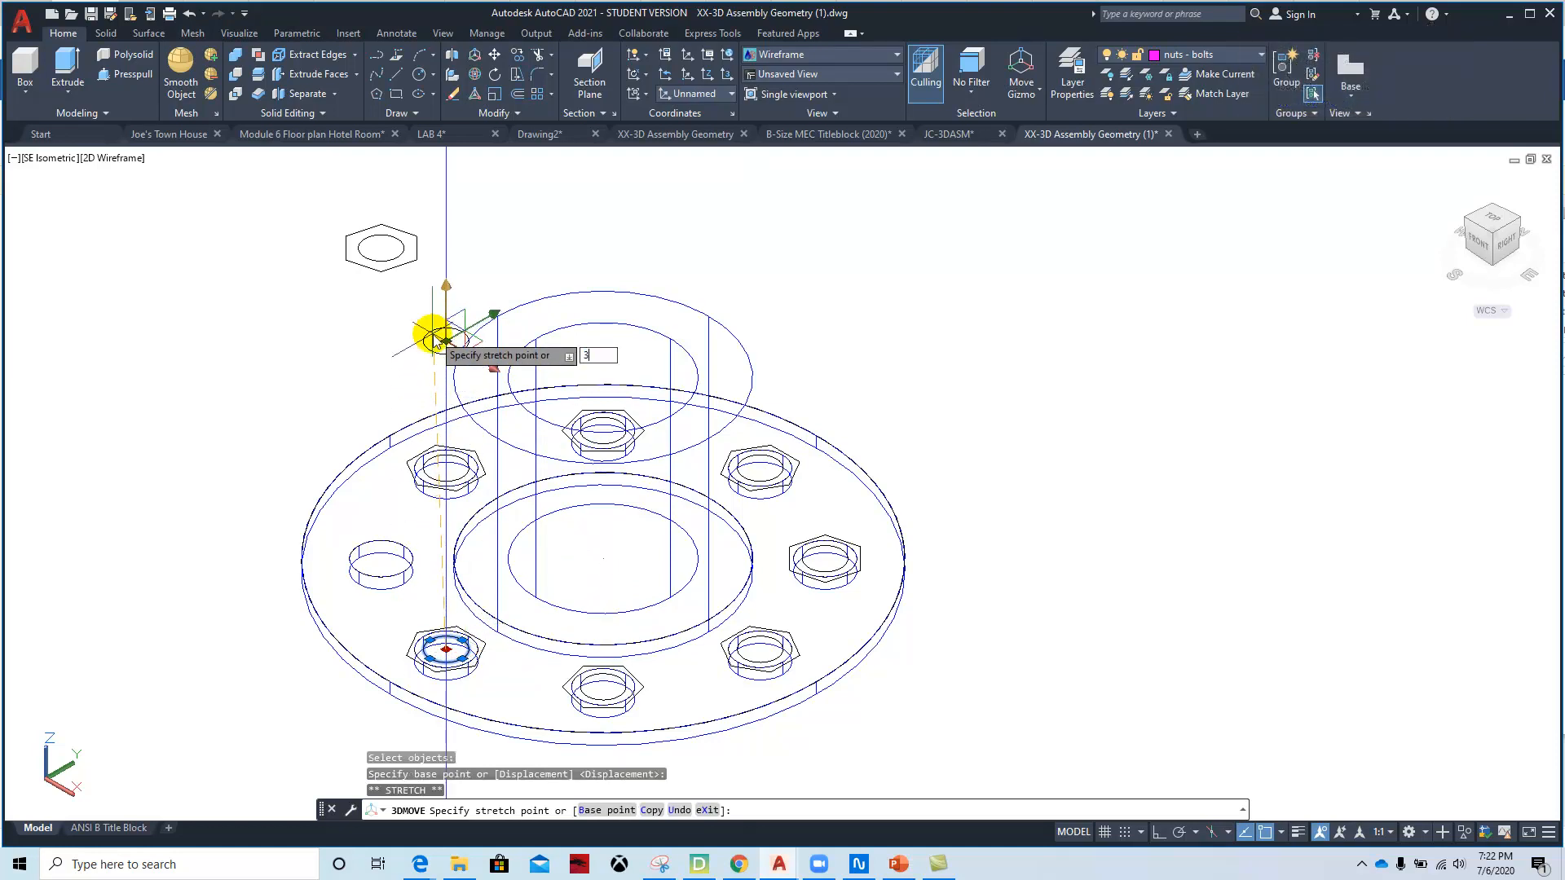
key("Return")
- Try to move the hexagon lines and hole rim circle at the front-left hole 3 units up along the Z axis
scroll(450, 673, "up", 5)
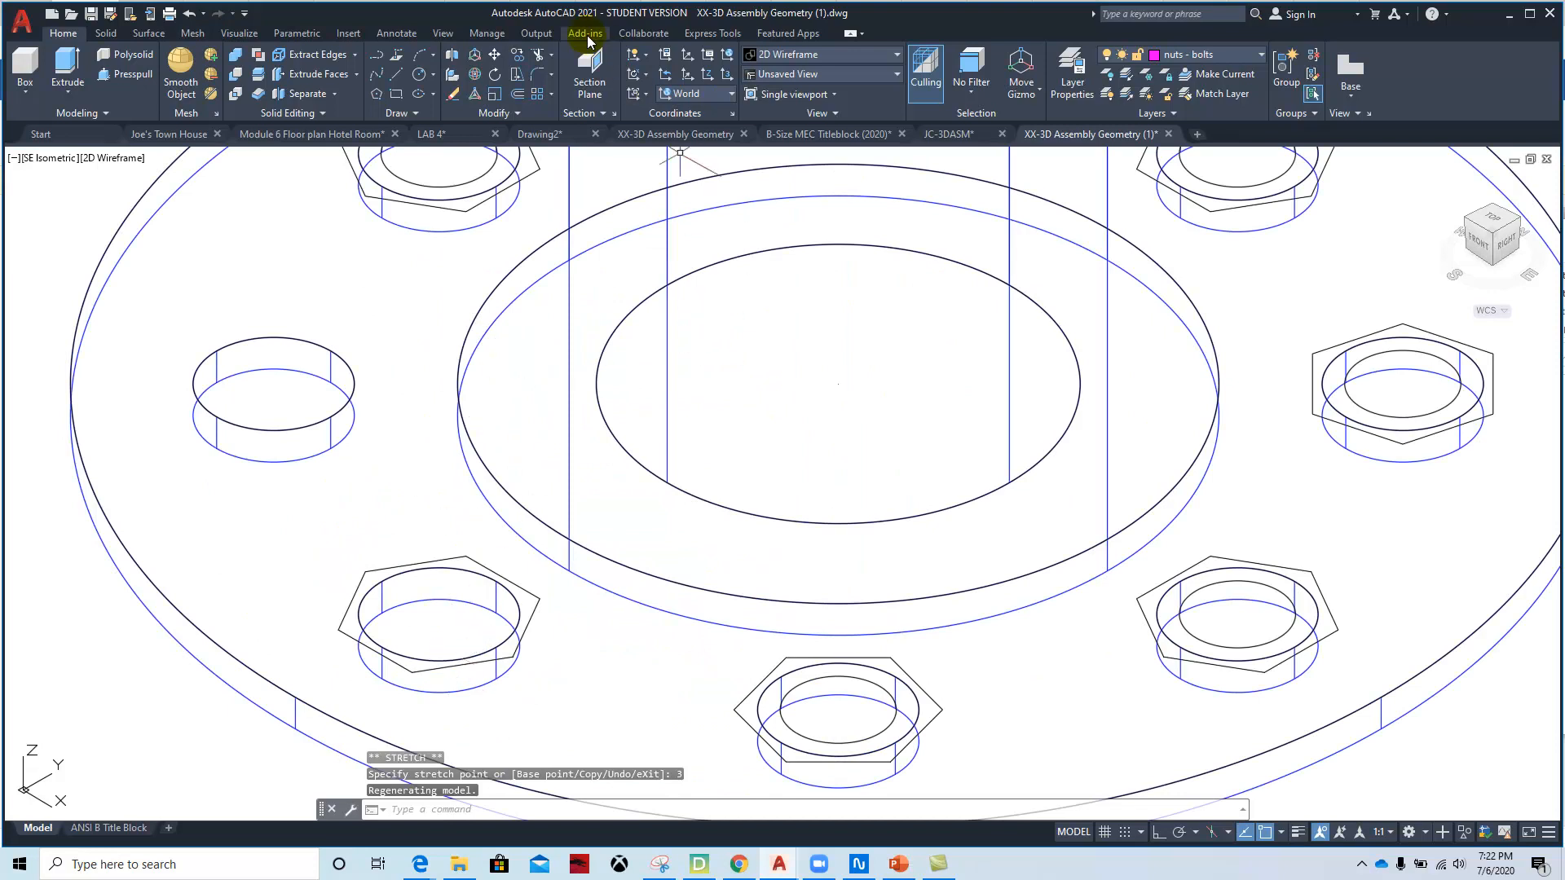
left_click(517, 54)
left_click(520, 587)
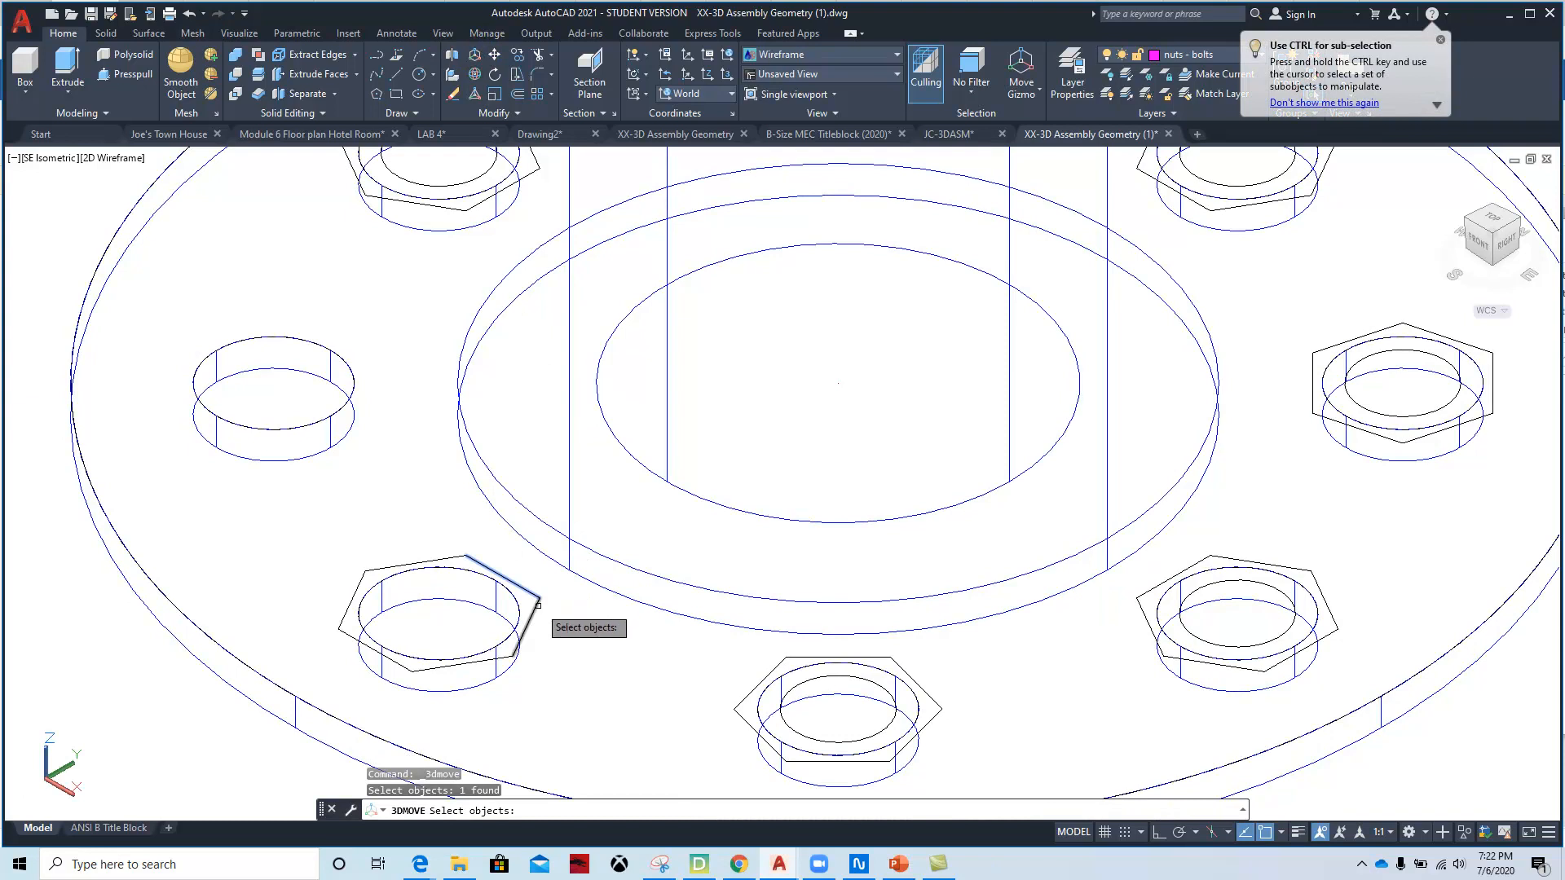
left_click(538, 605)
left_click(445, 559)
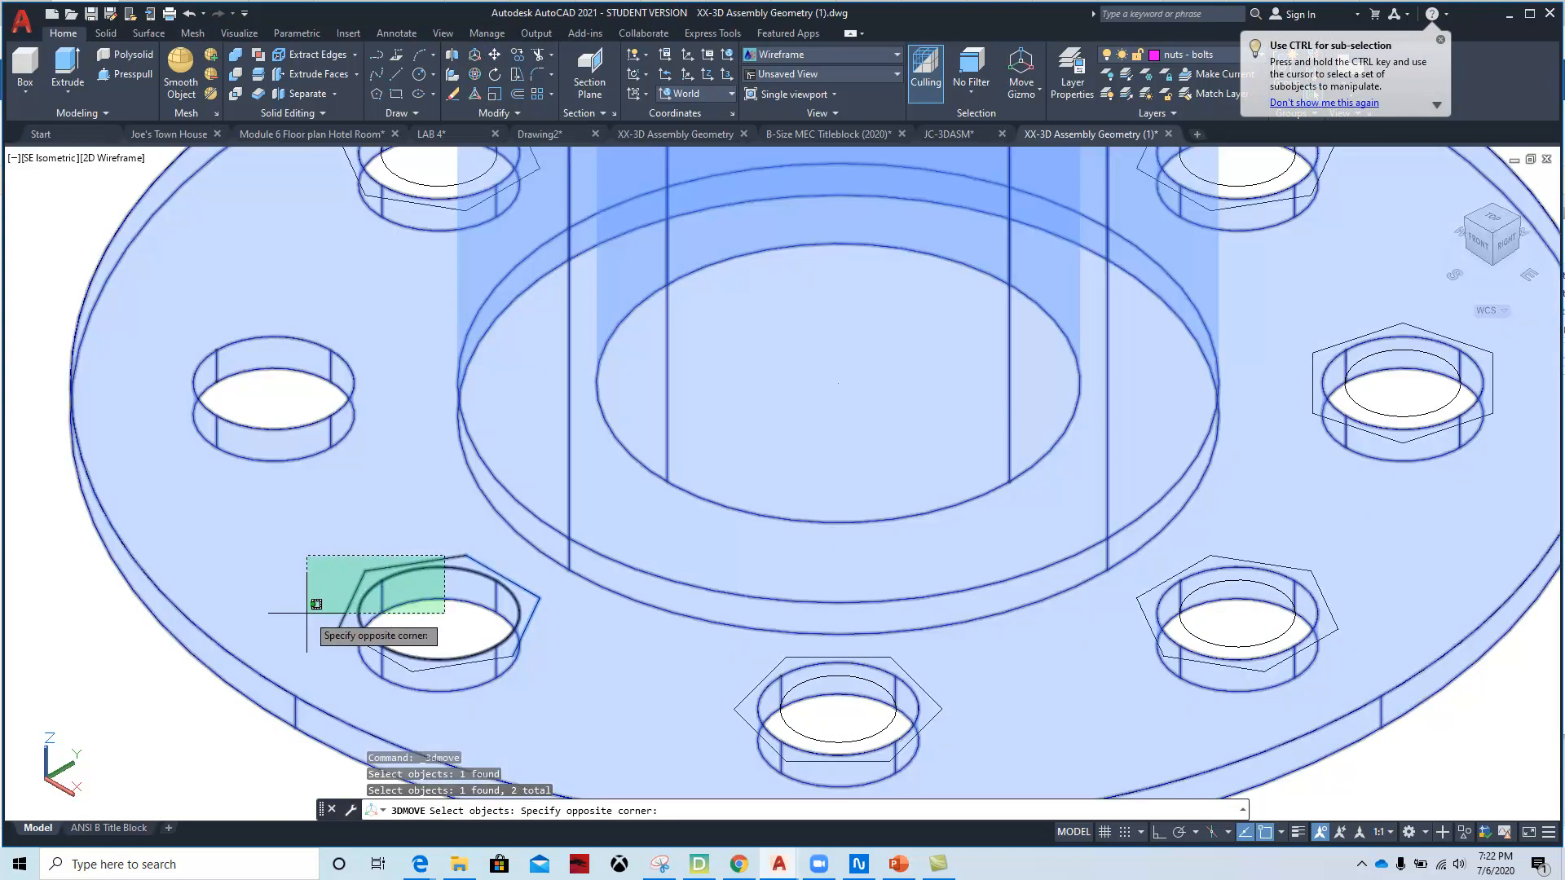
left_click(302, 613)
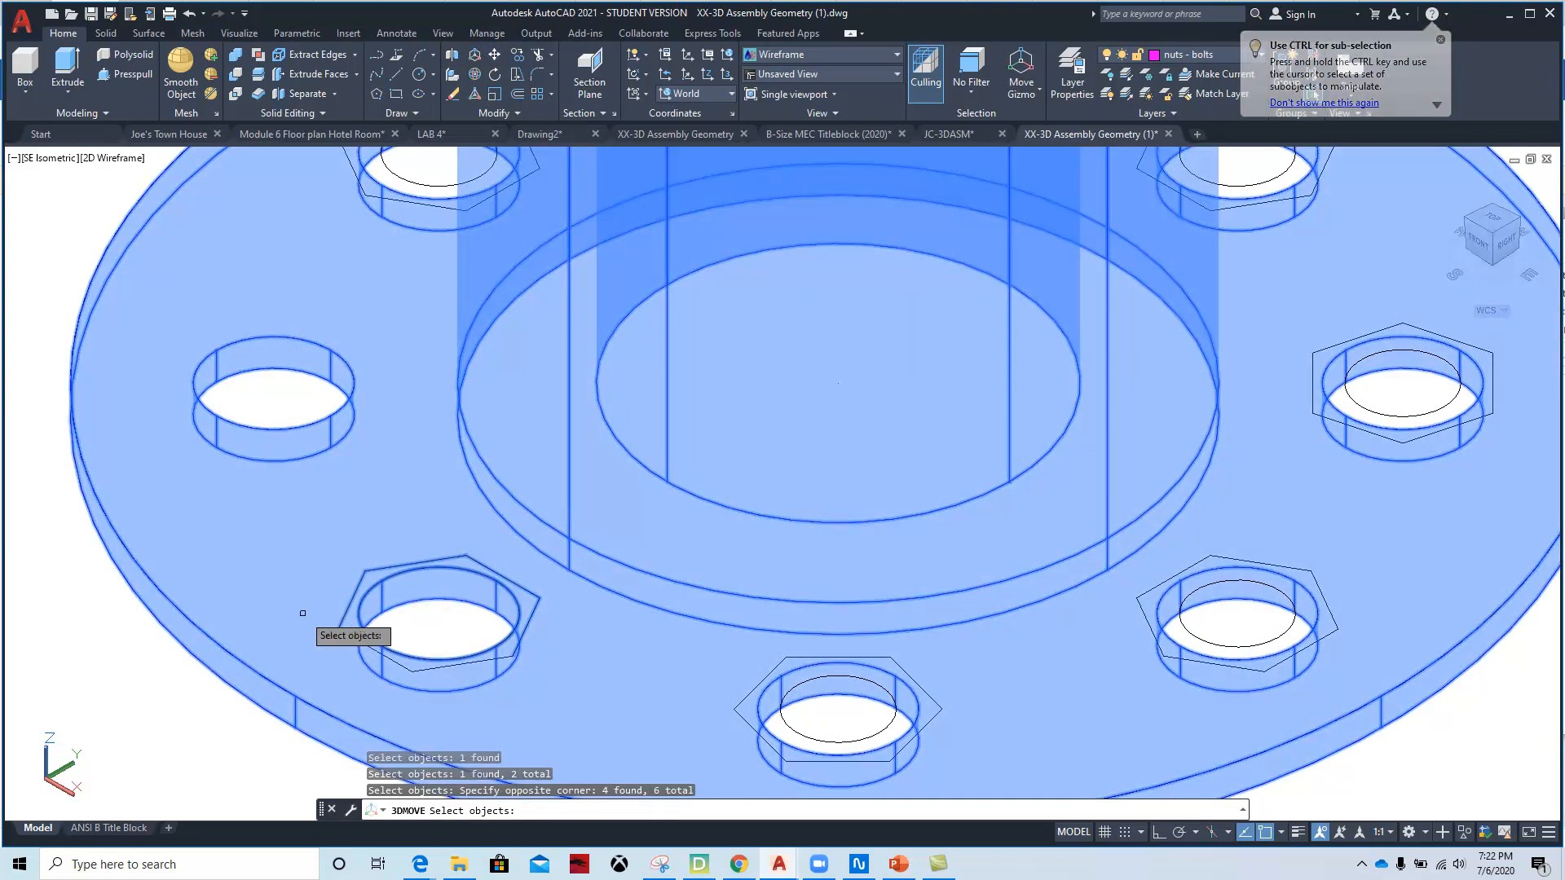
left_click(244, 541, "shift")
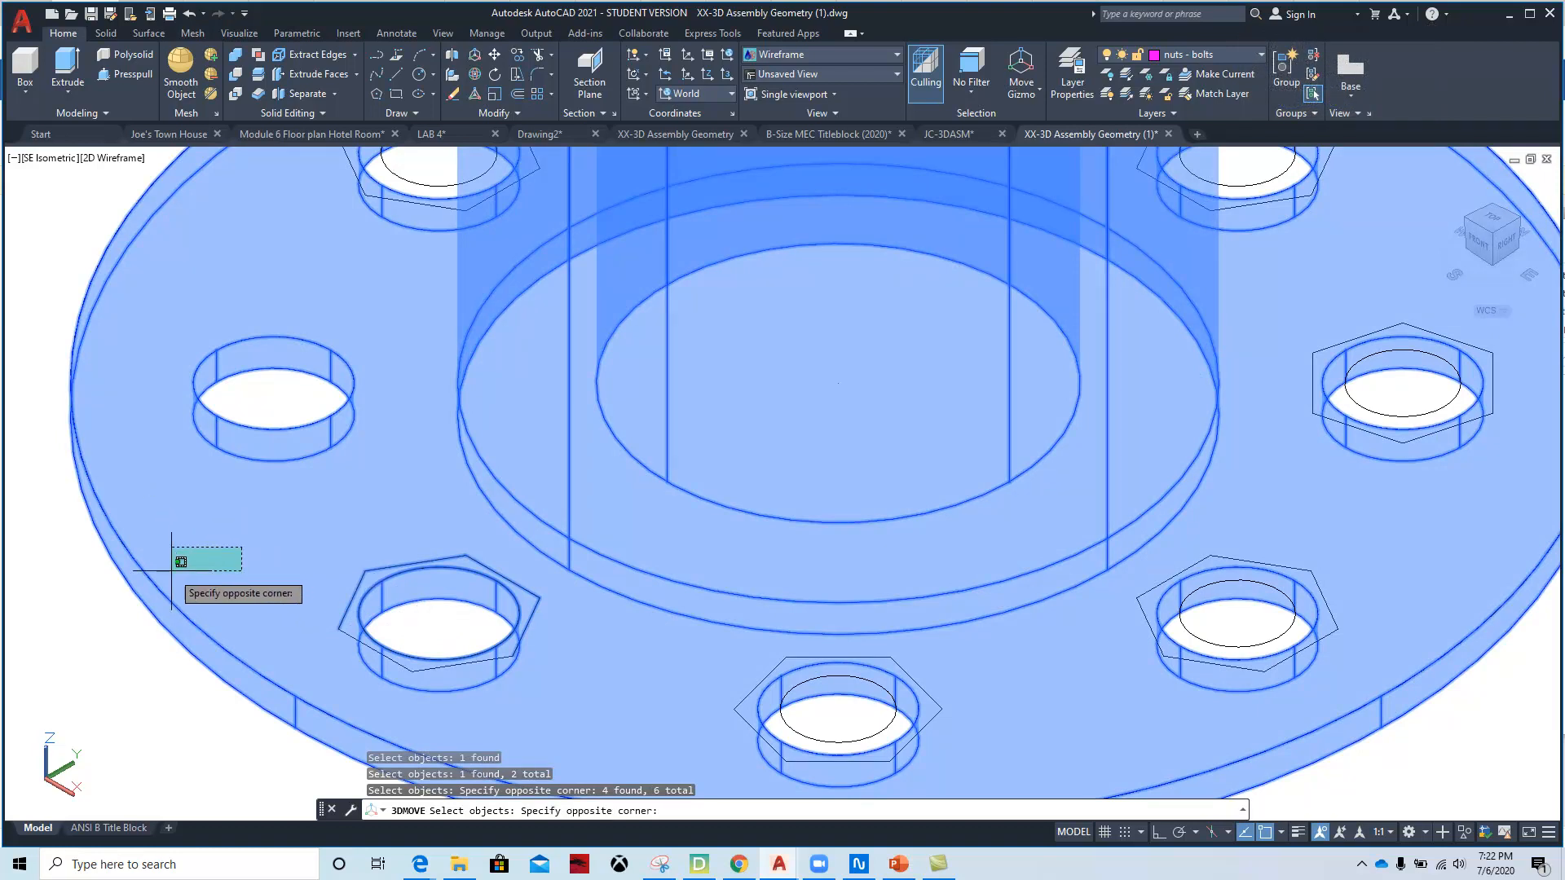
left_click(152, 595, "shift")
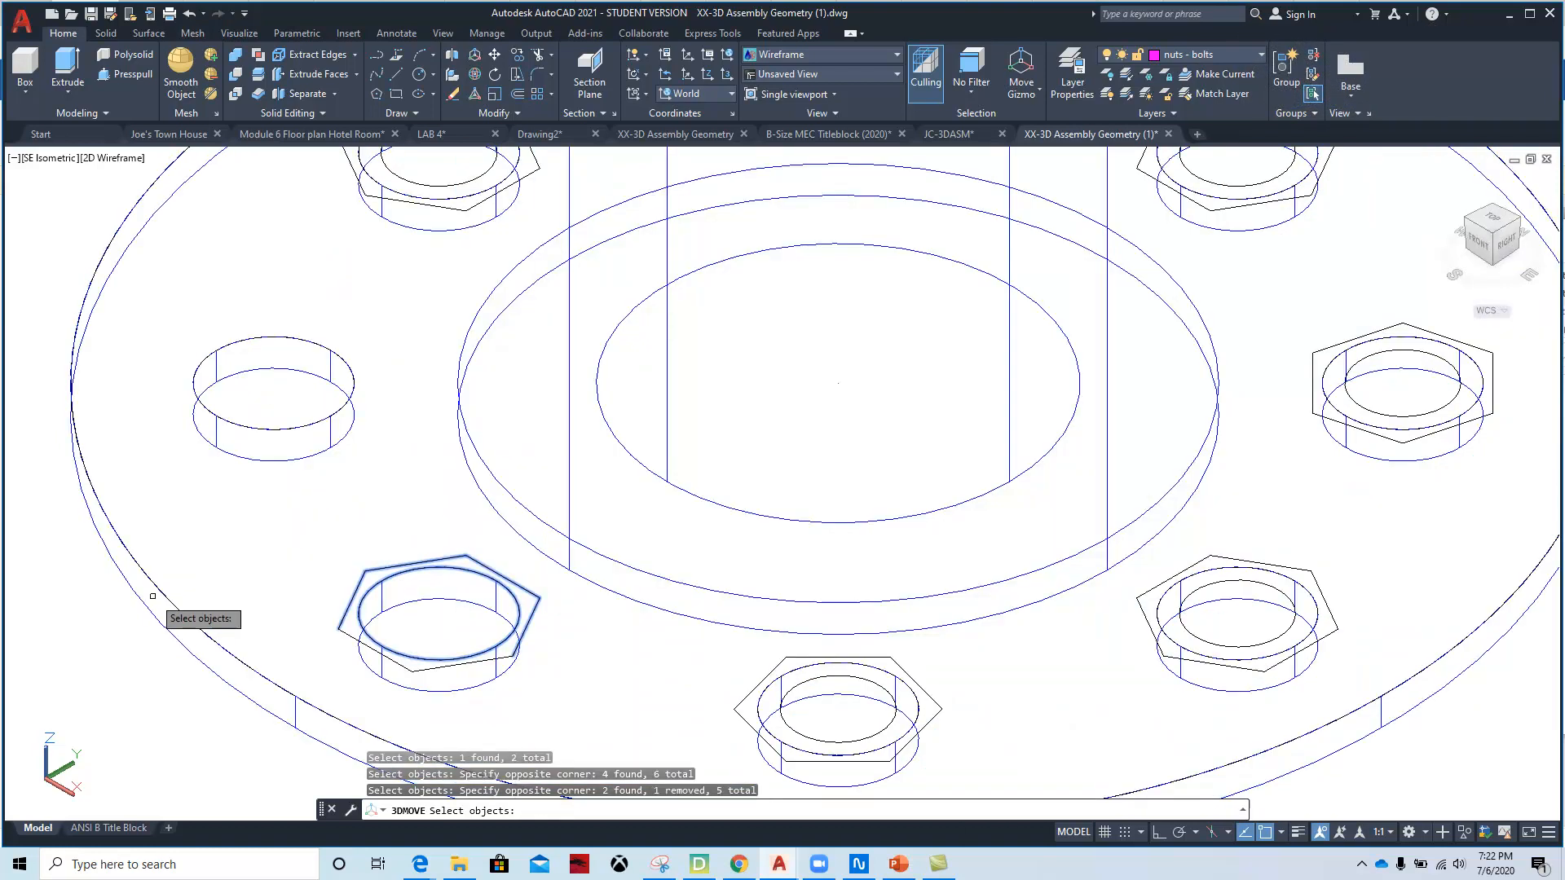
left_click(347, 634)
left_click(462, 673)
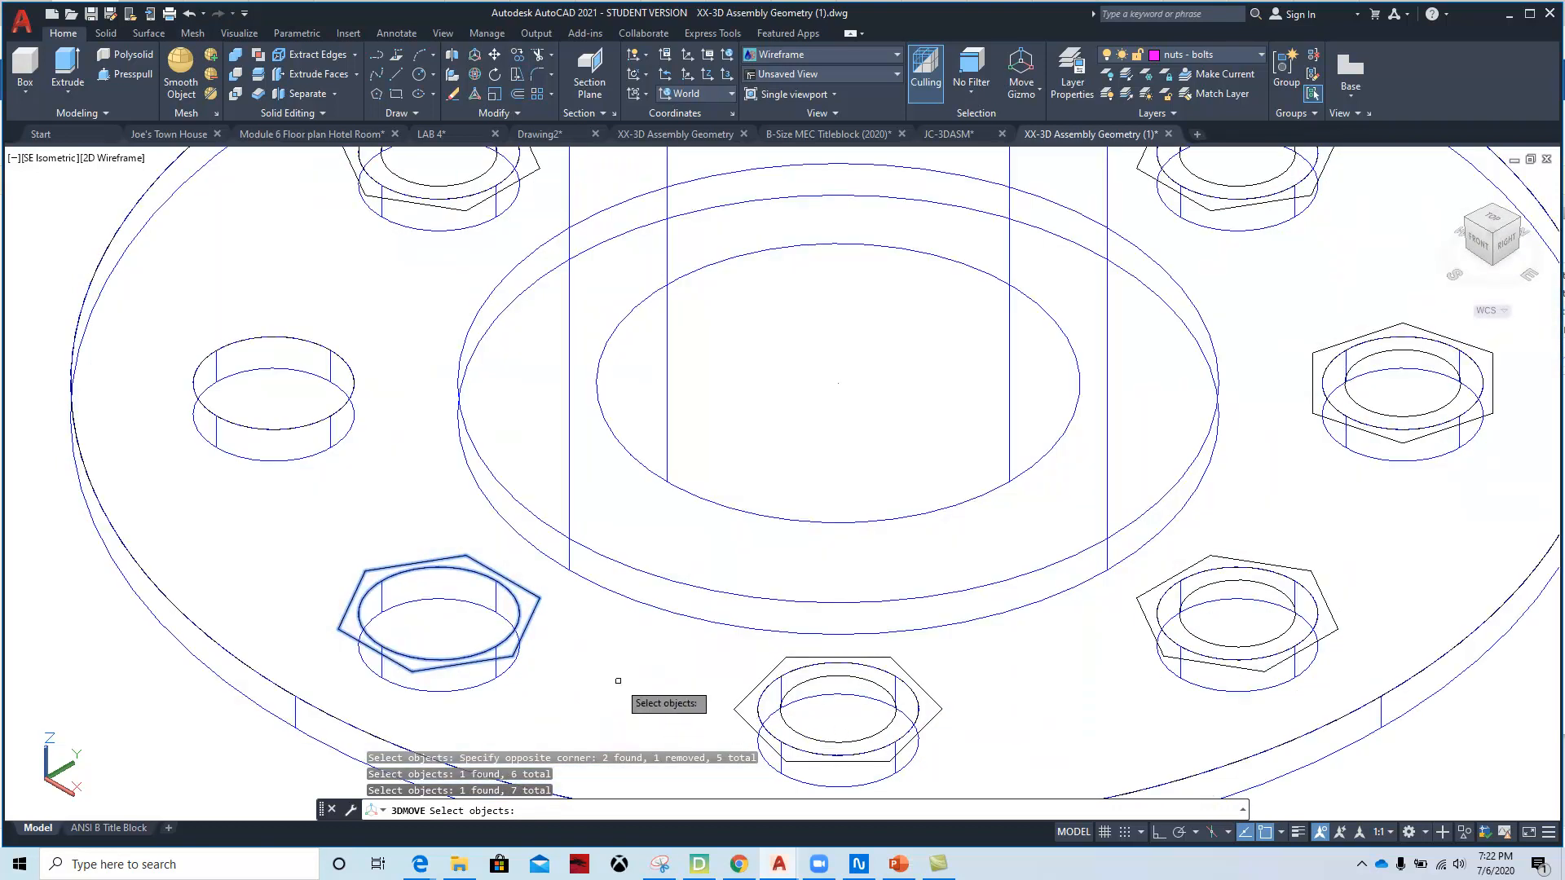
key("Return")
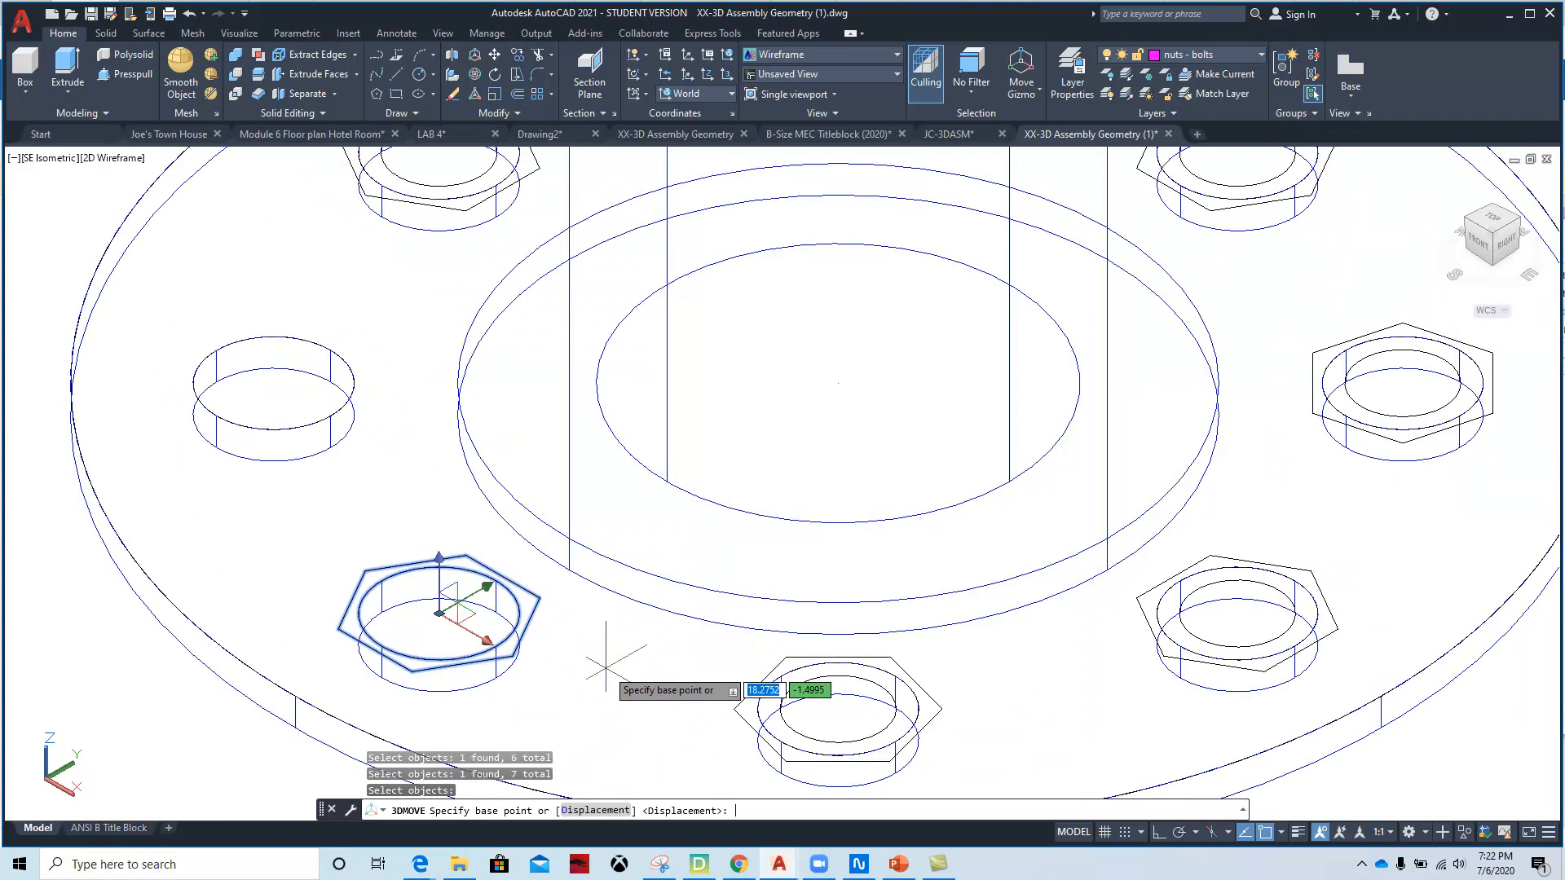
left_click(438, 567)
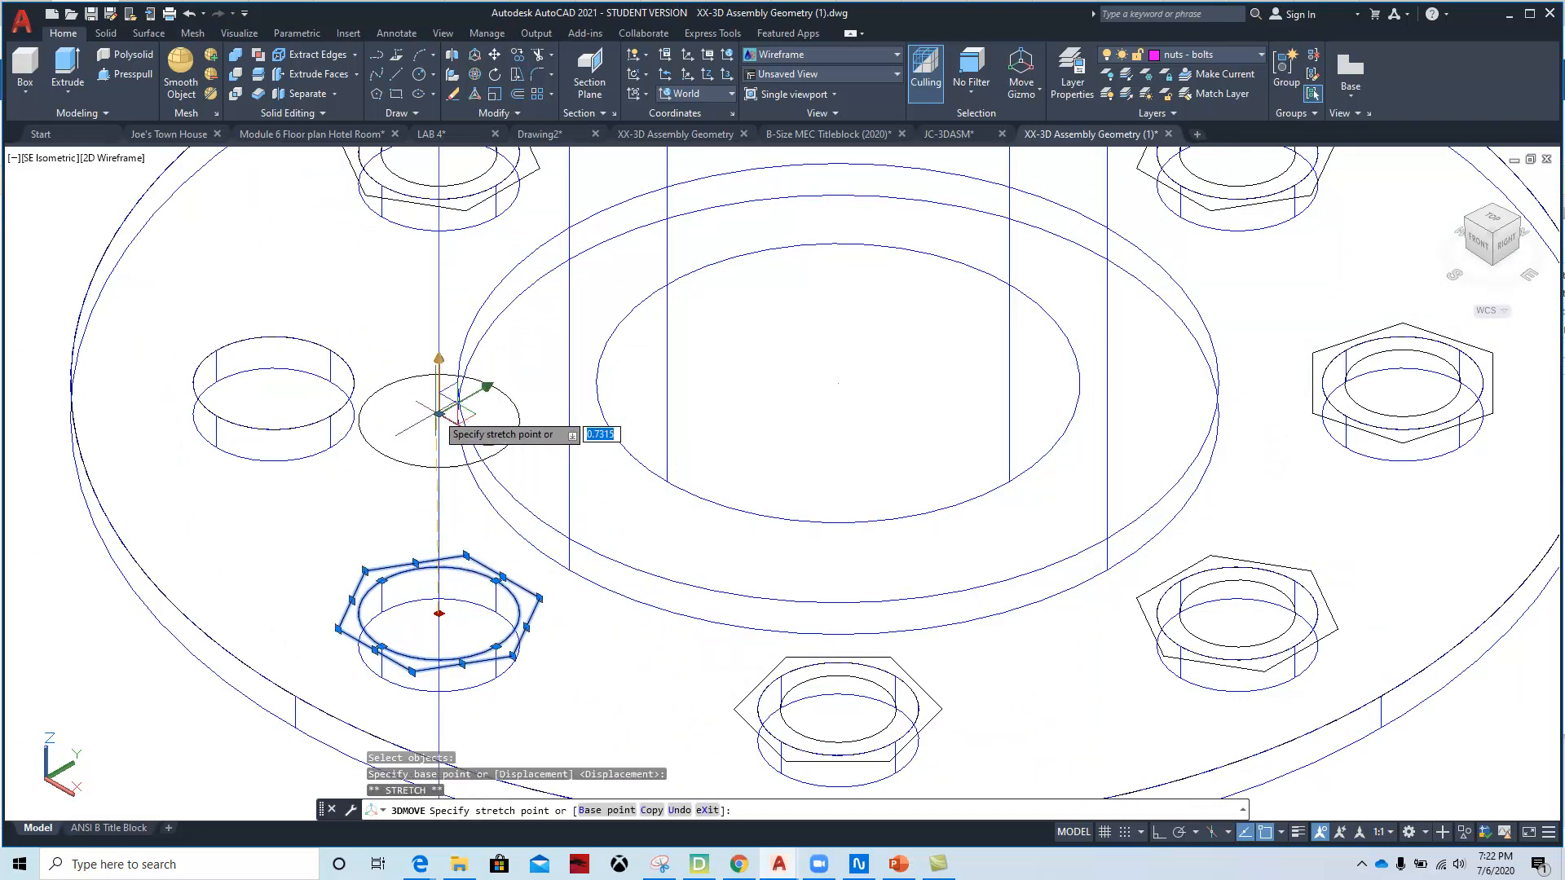
type("3")
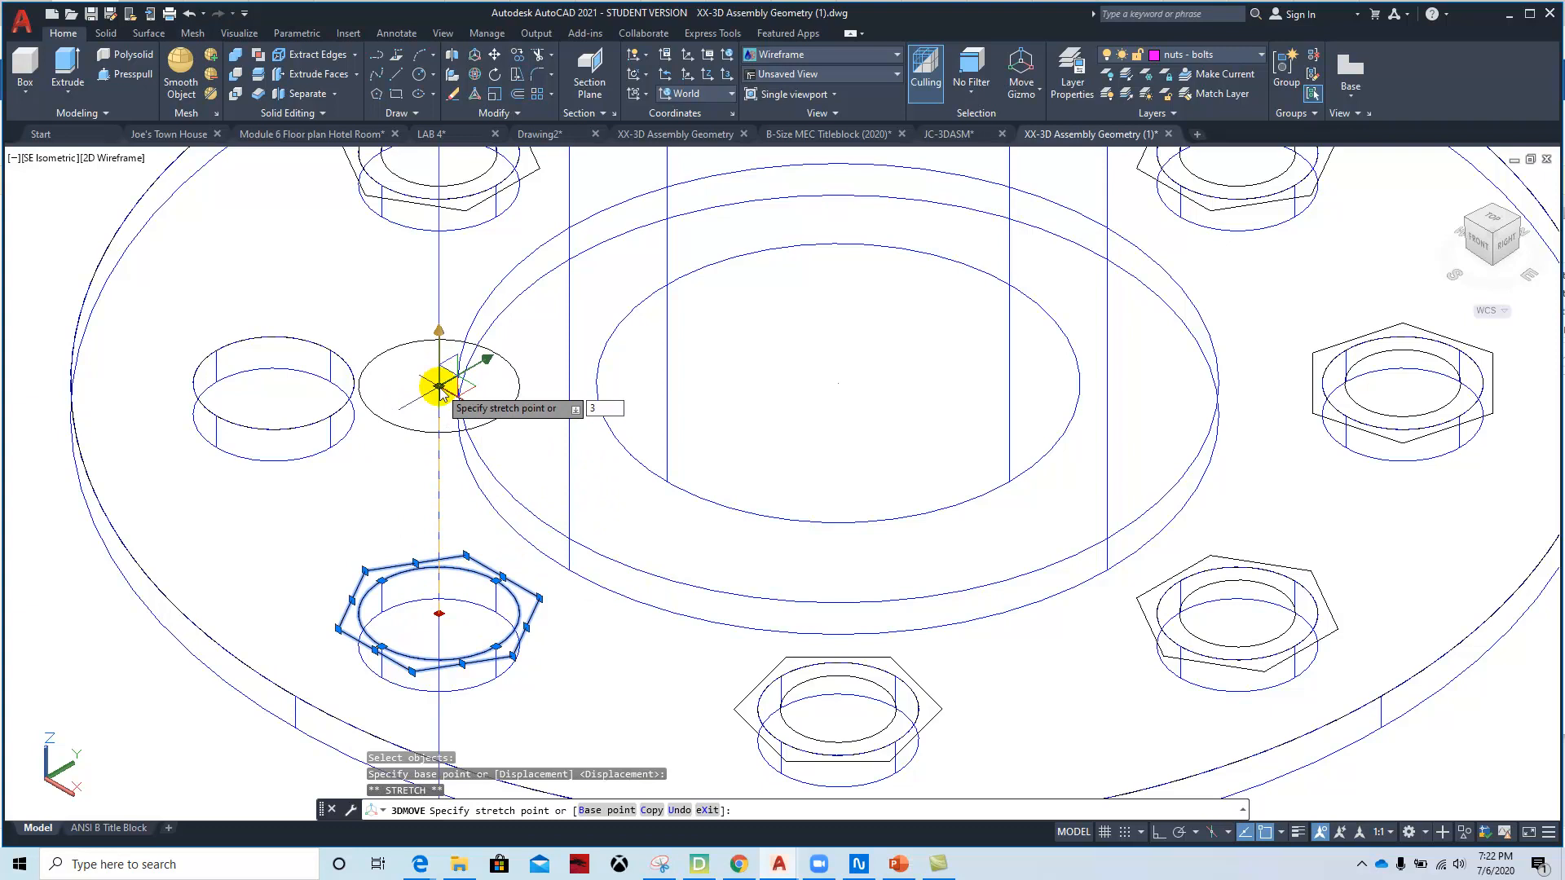
key("Return")
- Move the six hexagon lines around the front-left hole 3 units up along the Z axis with 3D Move
scroll(436, 385, "down", 8)
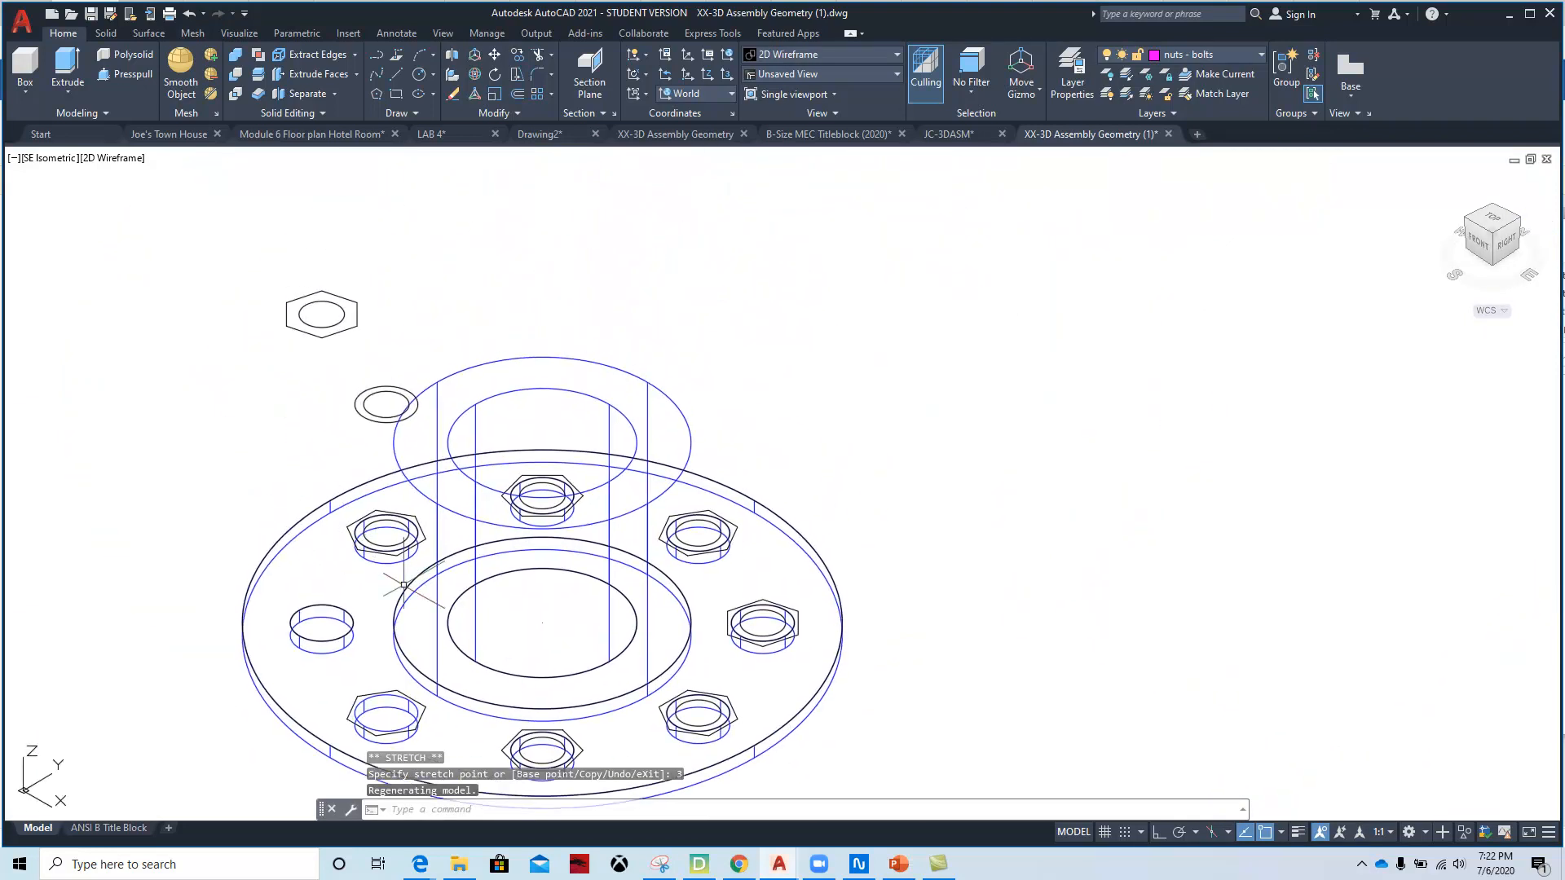
middle_click_drag(331, 611, 406, 579)
scroll(507, 703, "up", 4)
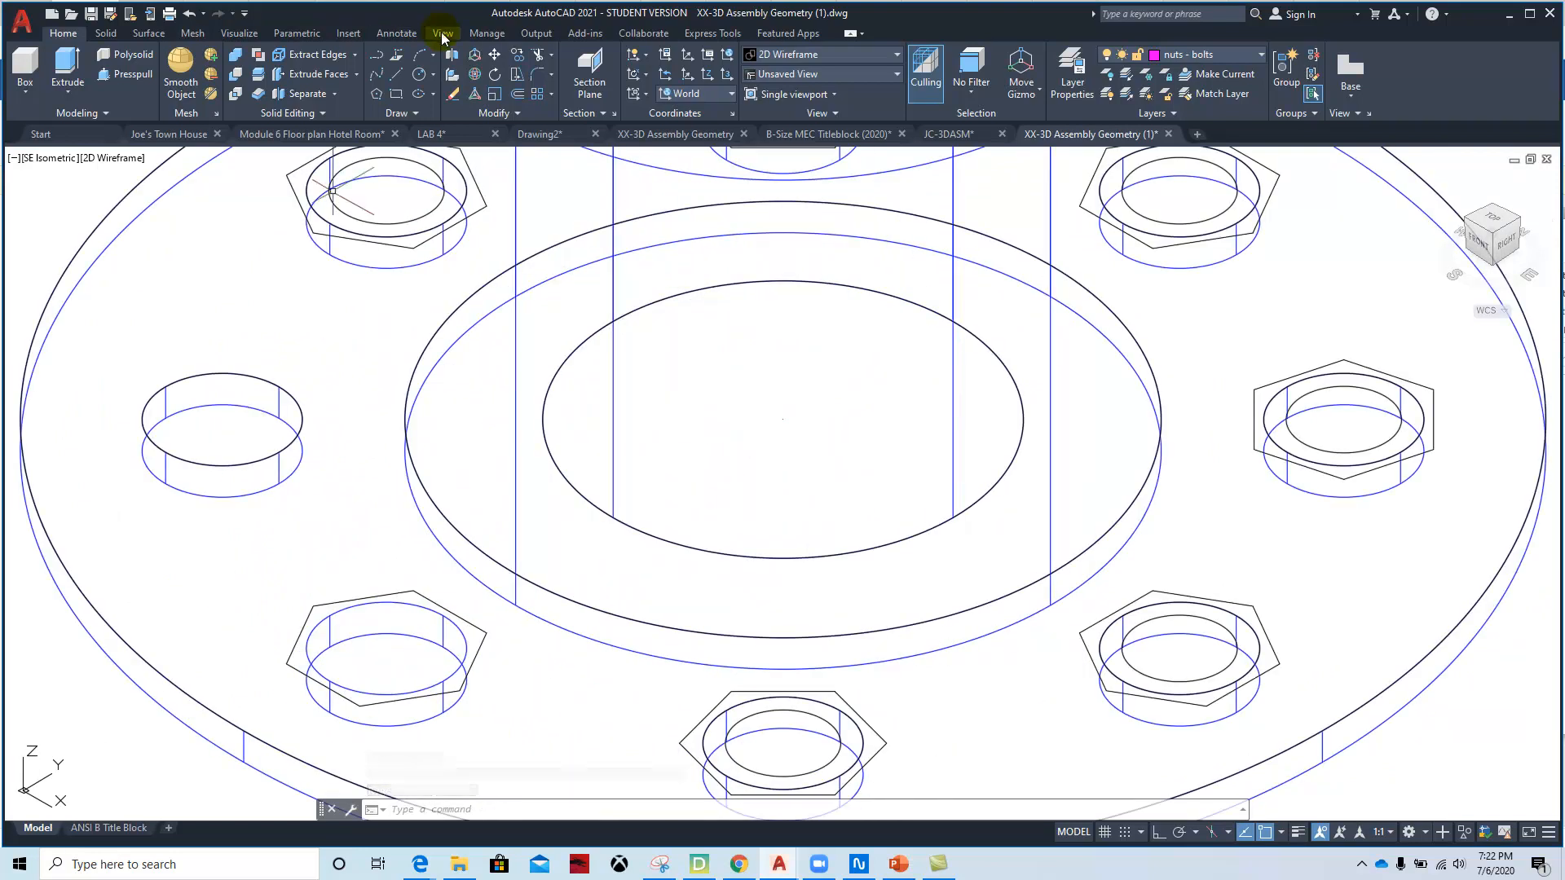
left_click(494, 54)
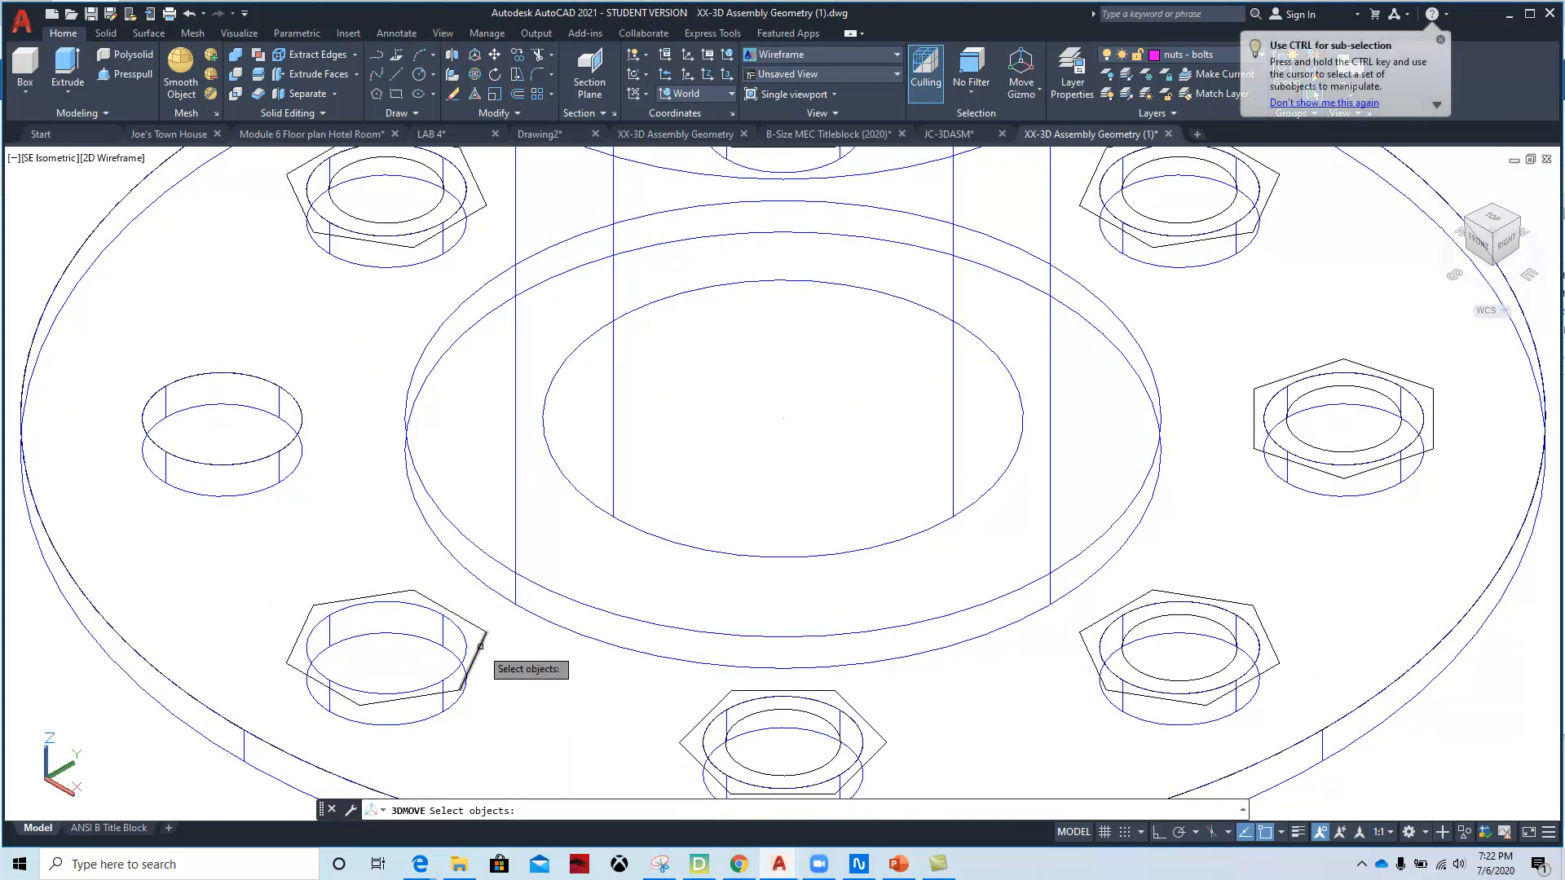
left_click(481, 644)
left_click(477, 624)
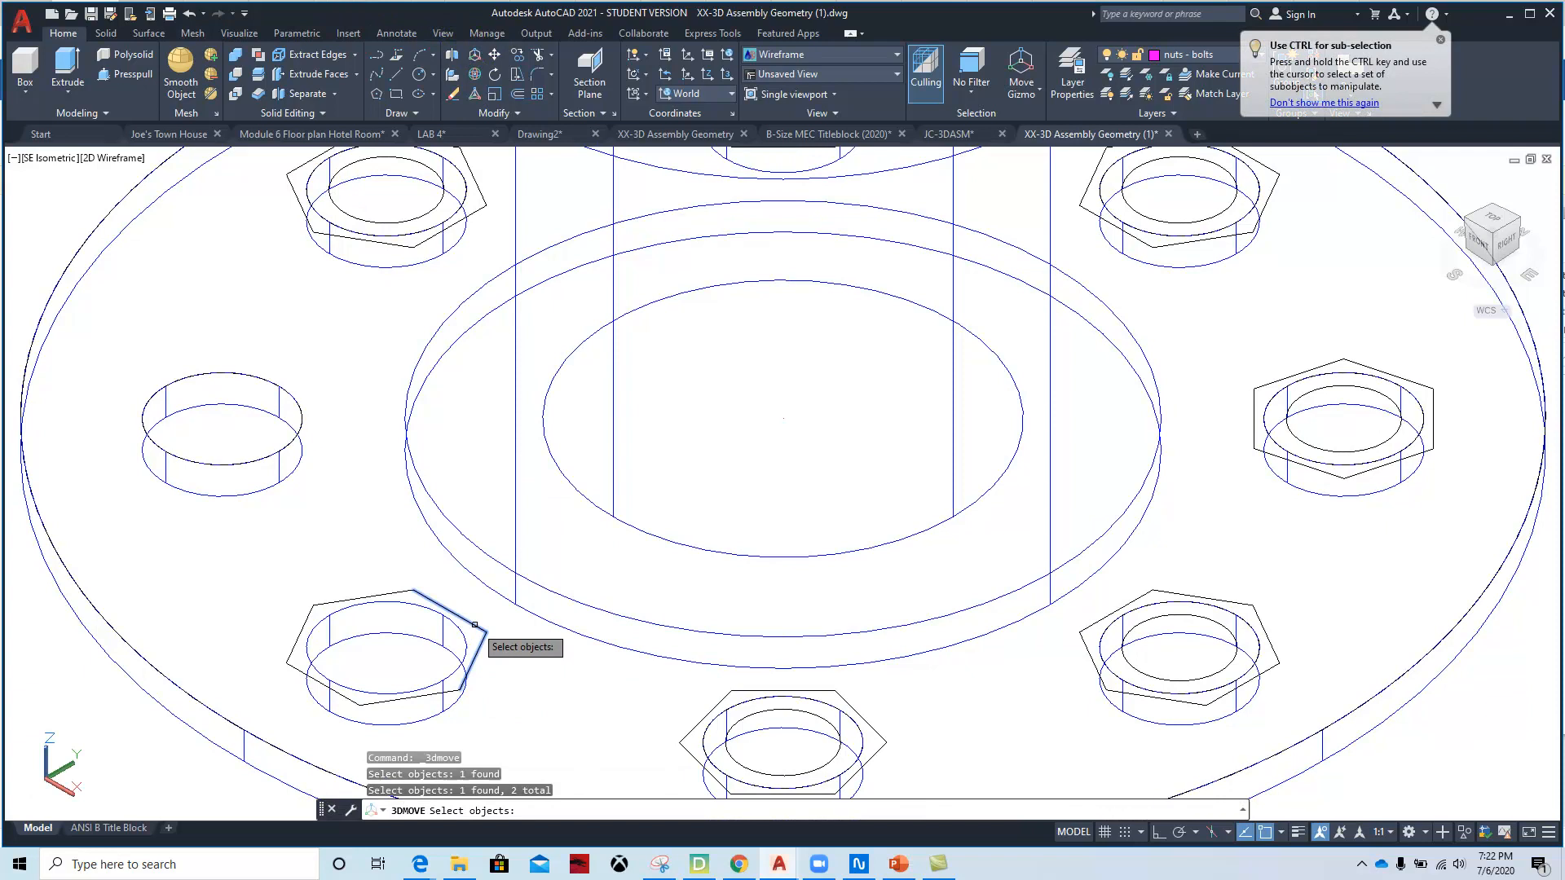
left_click(400, 593)
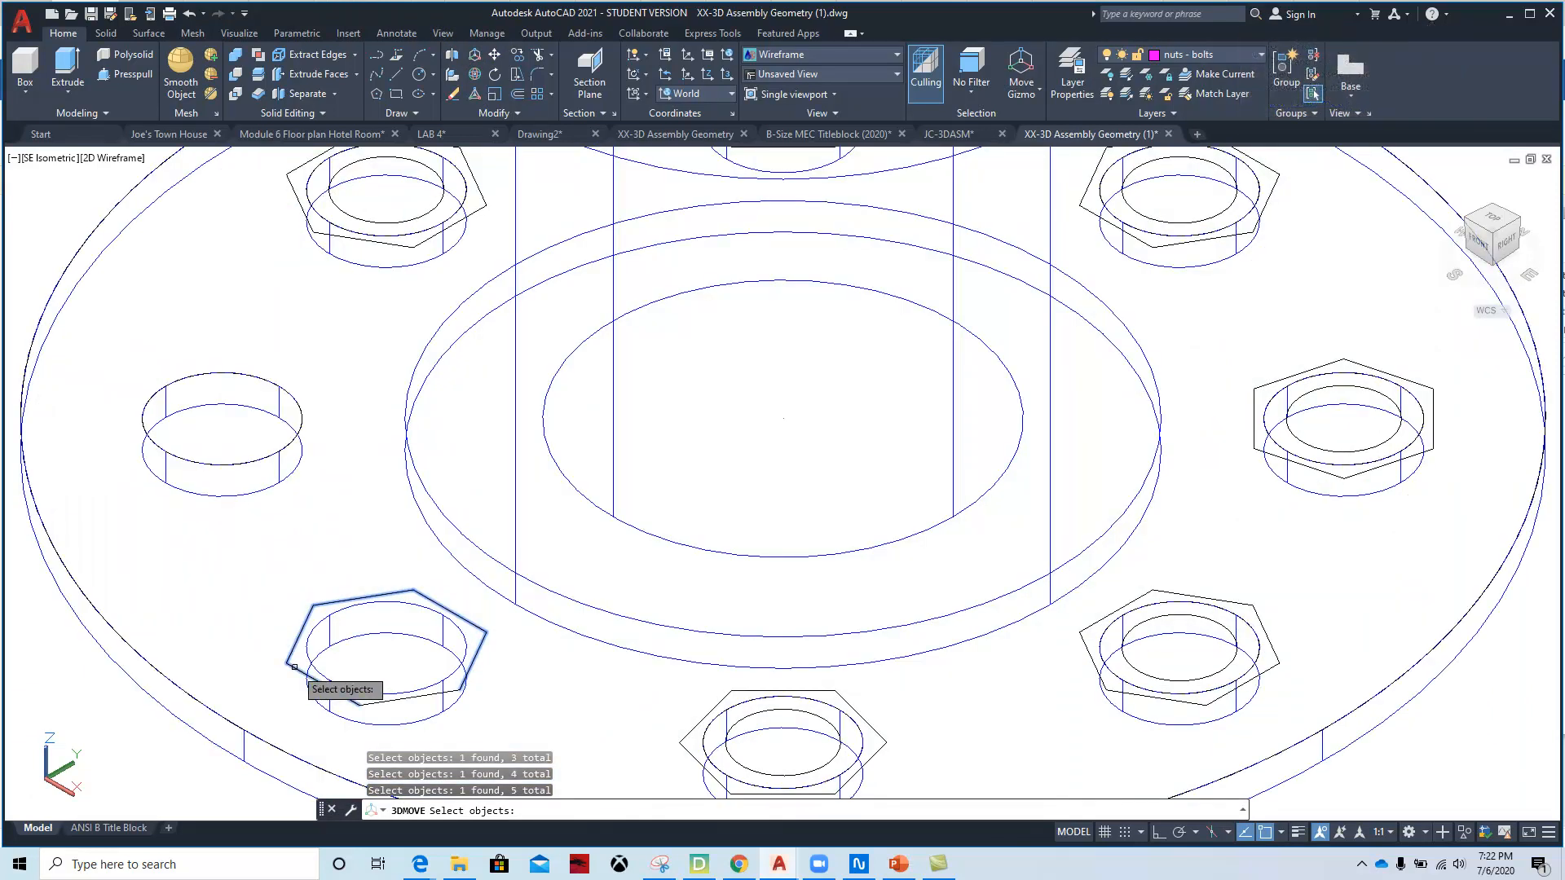
left_click(381, 703)
left_click(381, 702)
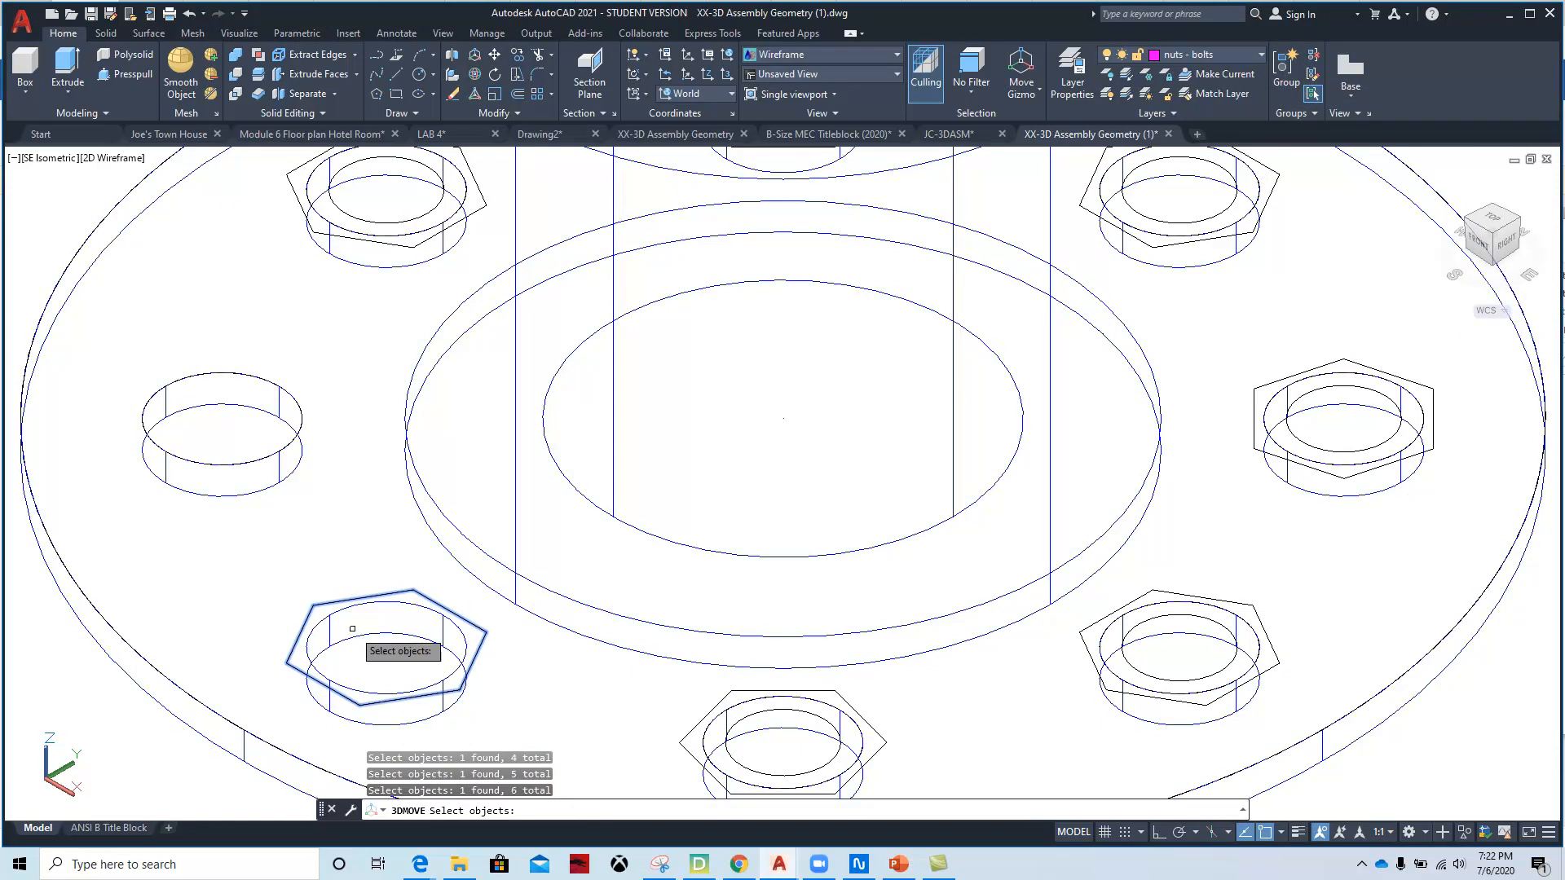
key("Return")
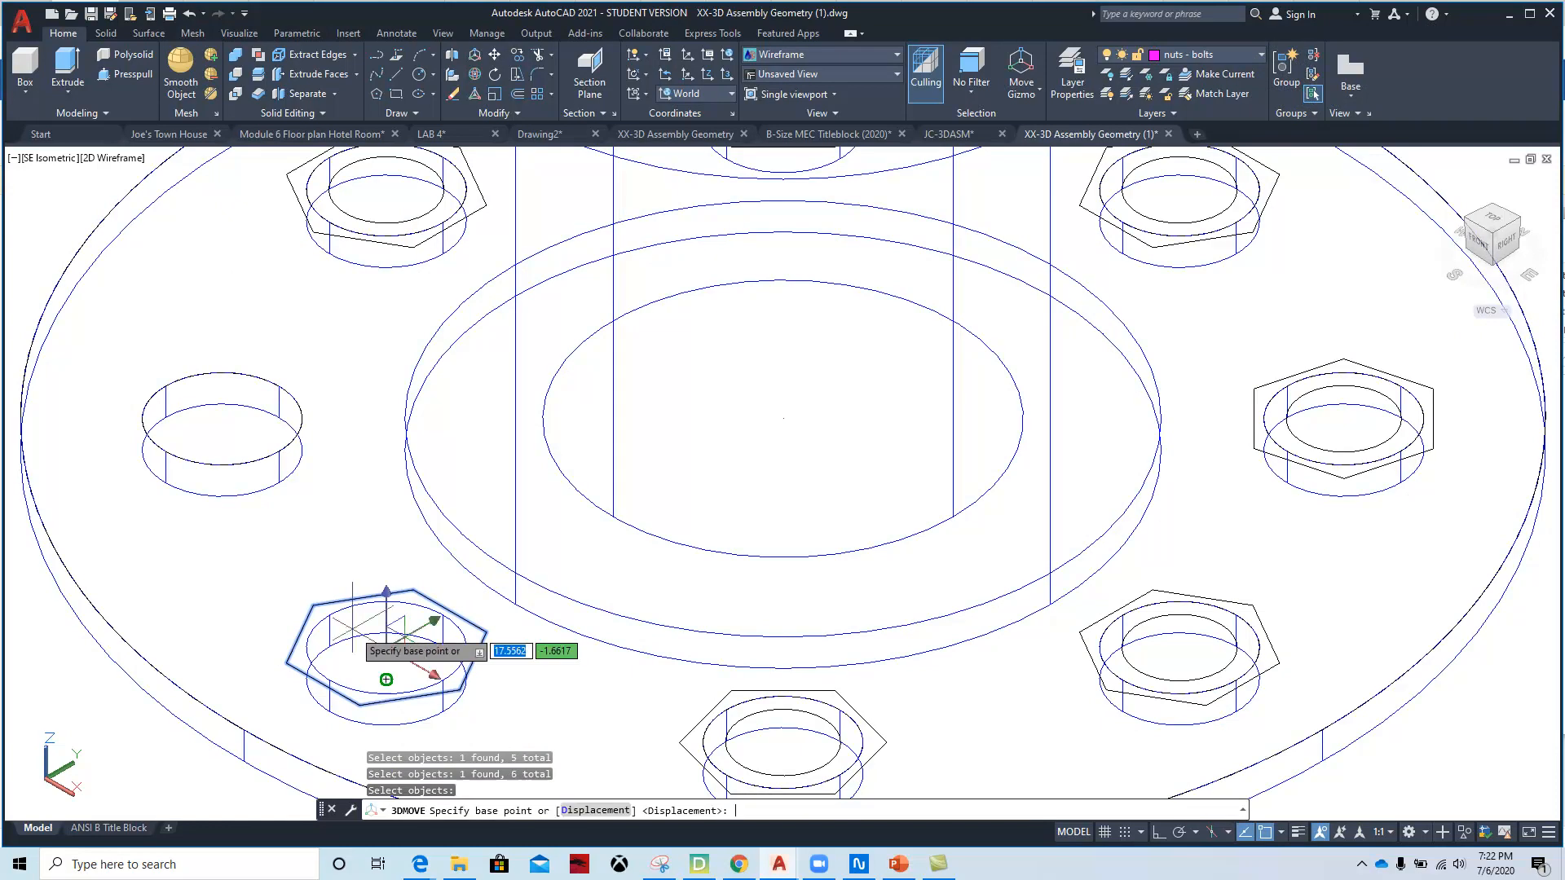
left_click(386, 600)
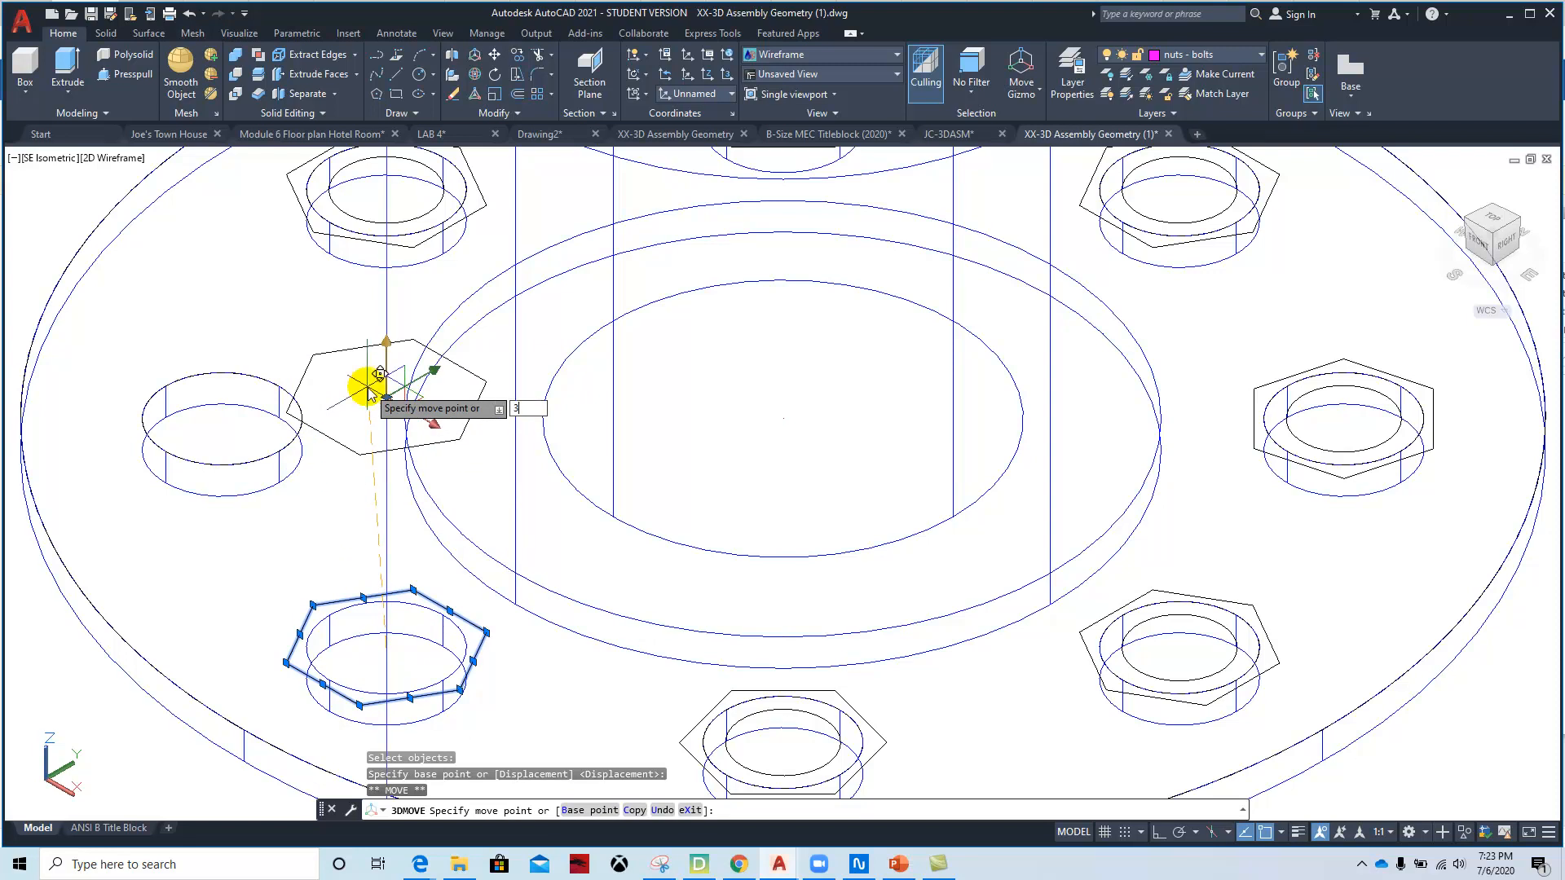
type("3")
key("Return")
scroll(362, 415, "down", 4)
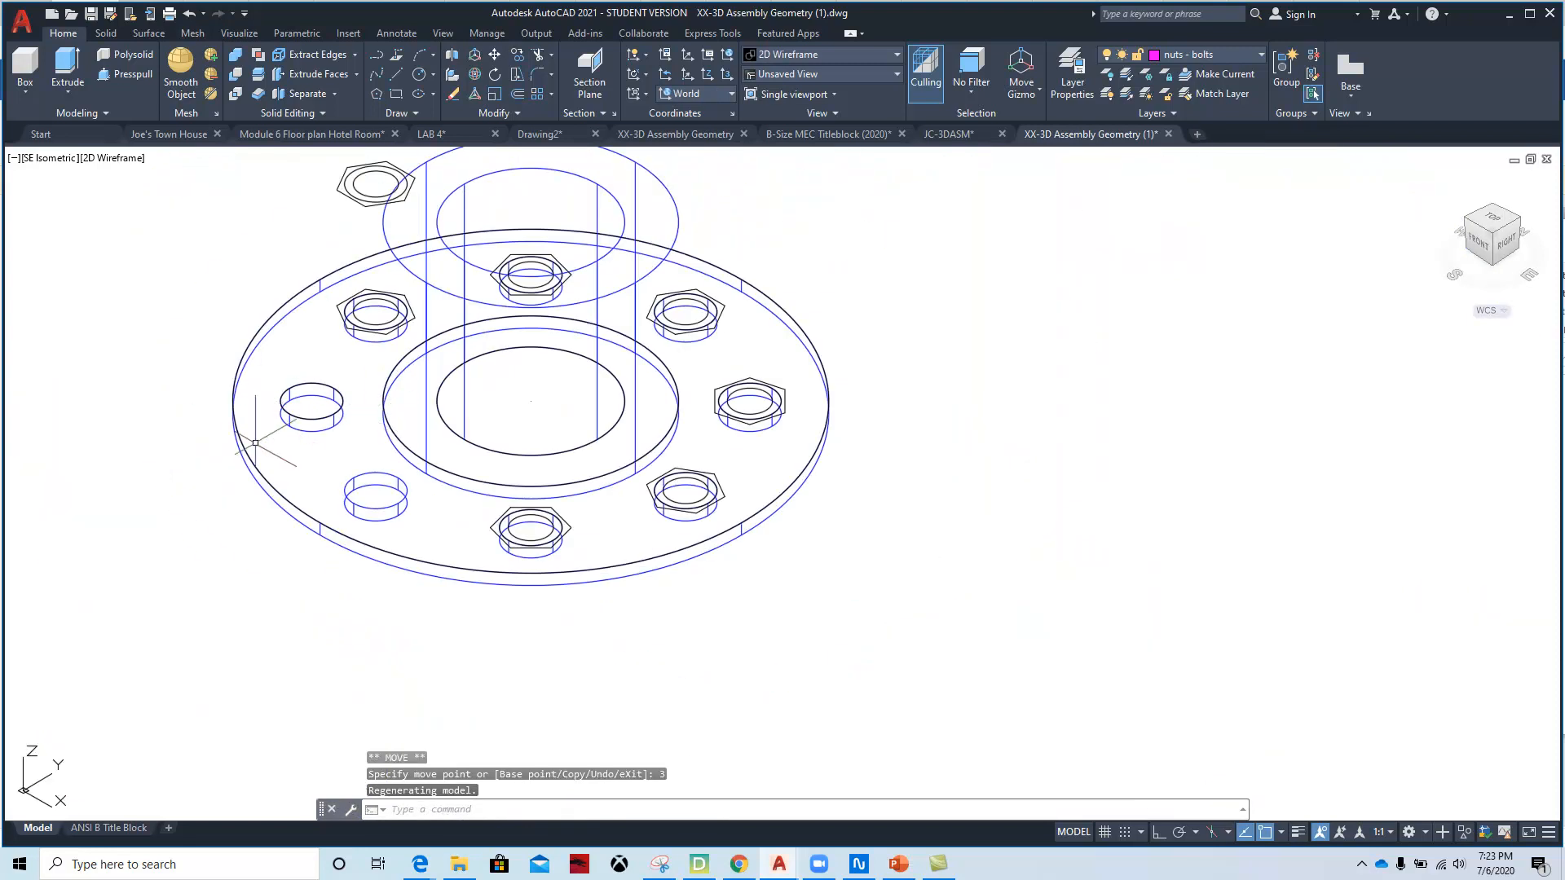
- Turn the OBJ layer on to show the flange solid beneath the raised nut outlines
scroll(338, 378, "down", 2)
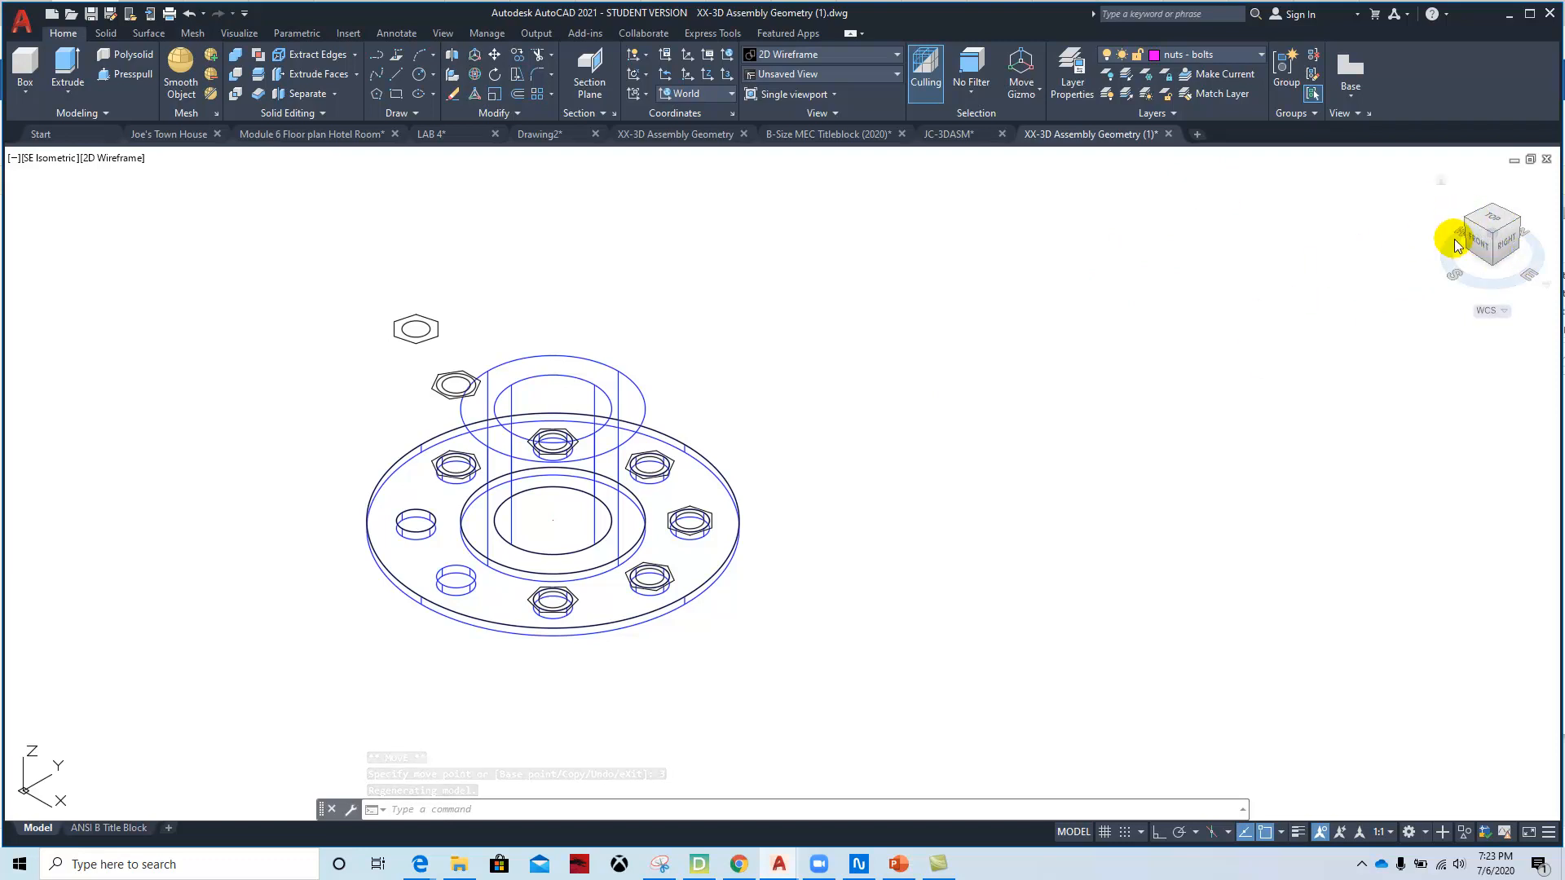
left_click_drag(1464, 217, 1380, 217)
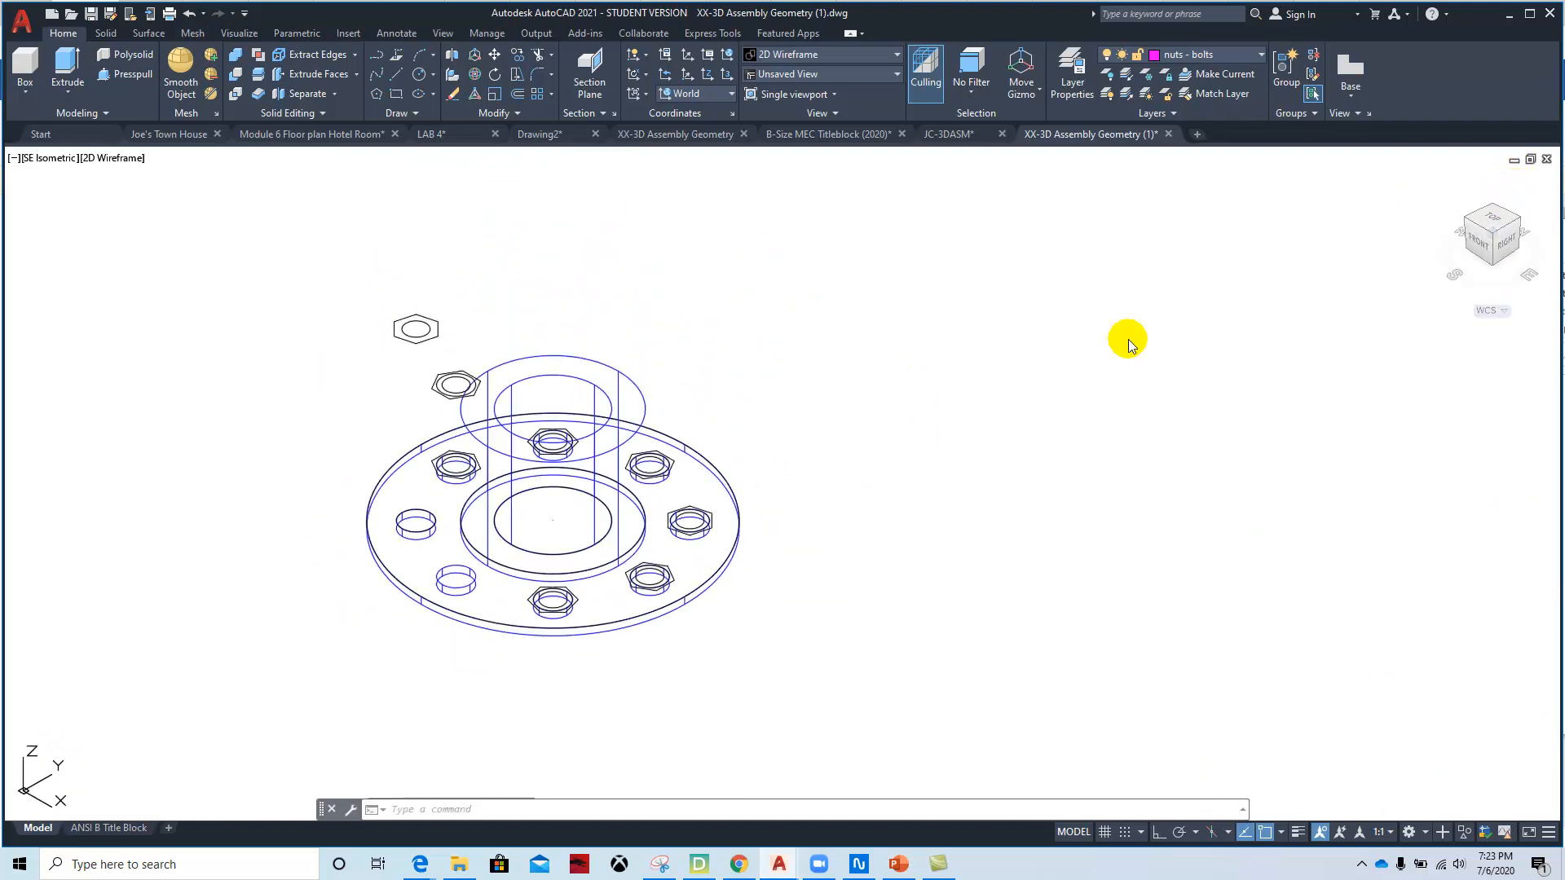
middle_click_drag(203, 577, 165, 571, "shift")
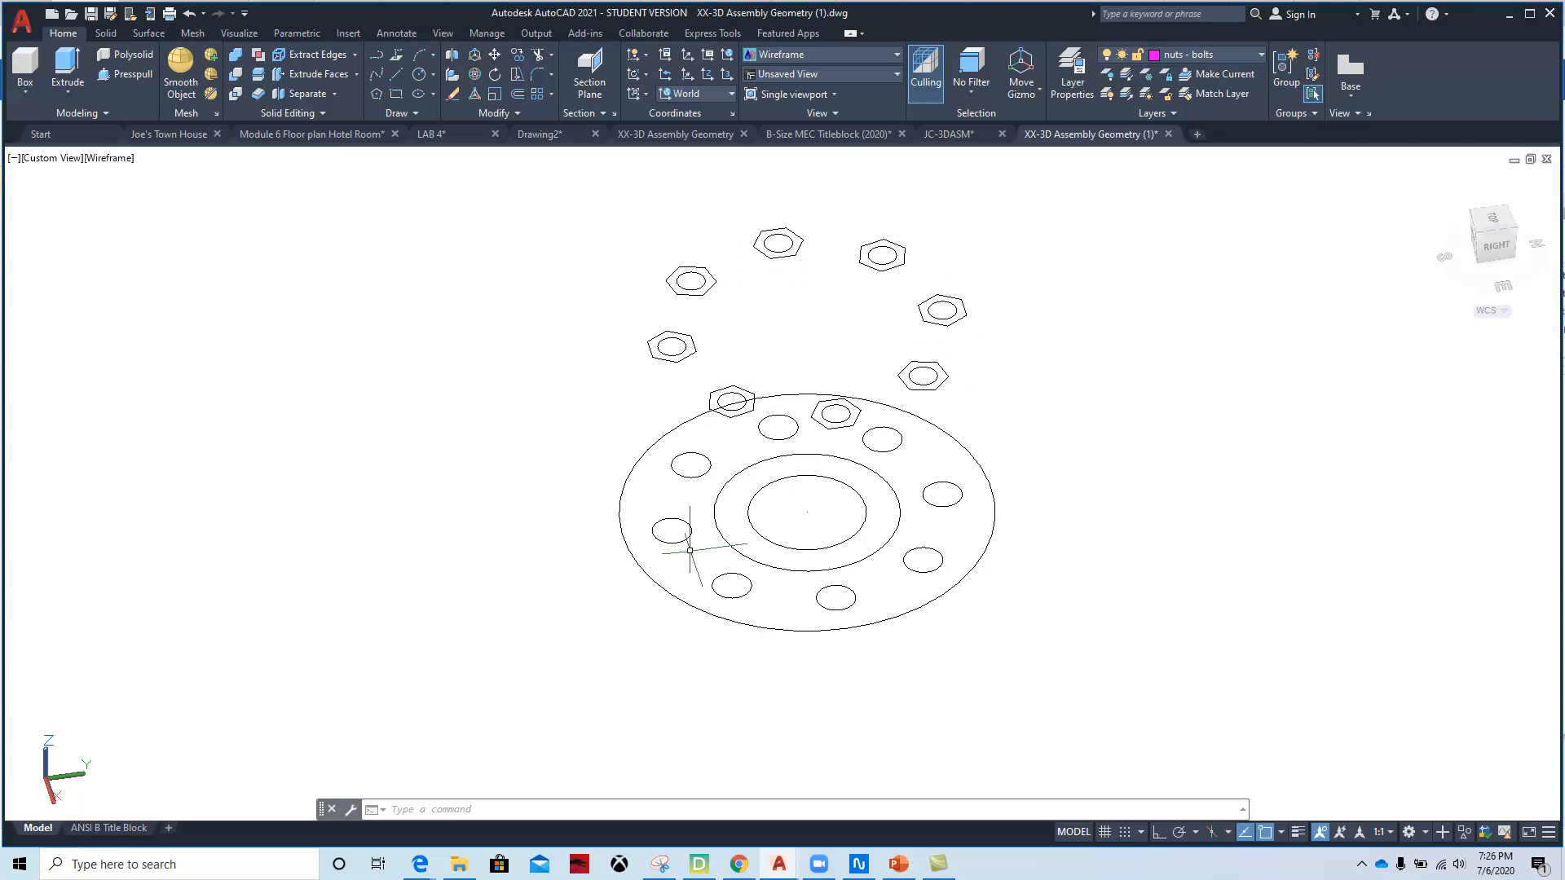
left_click(1260, 55)
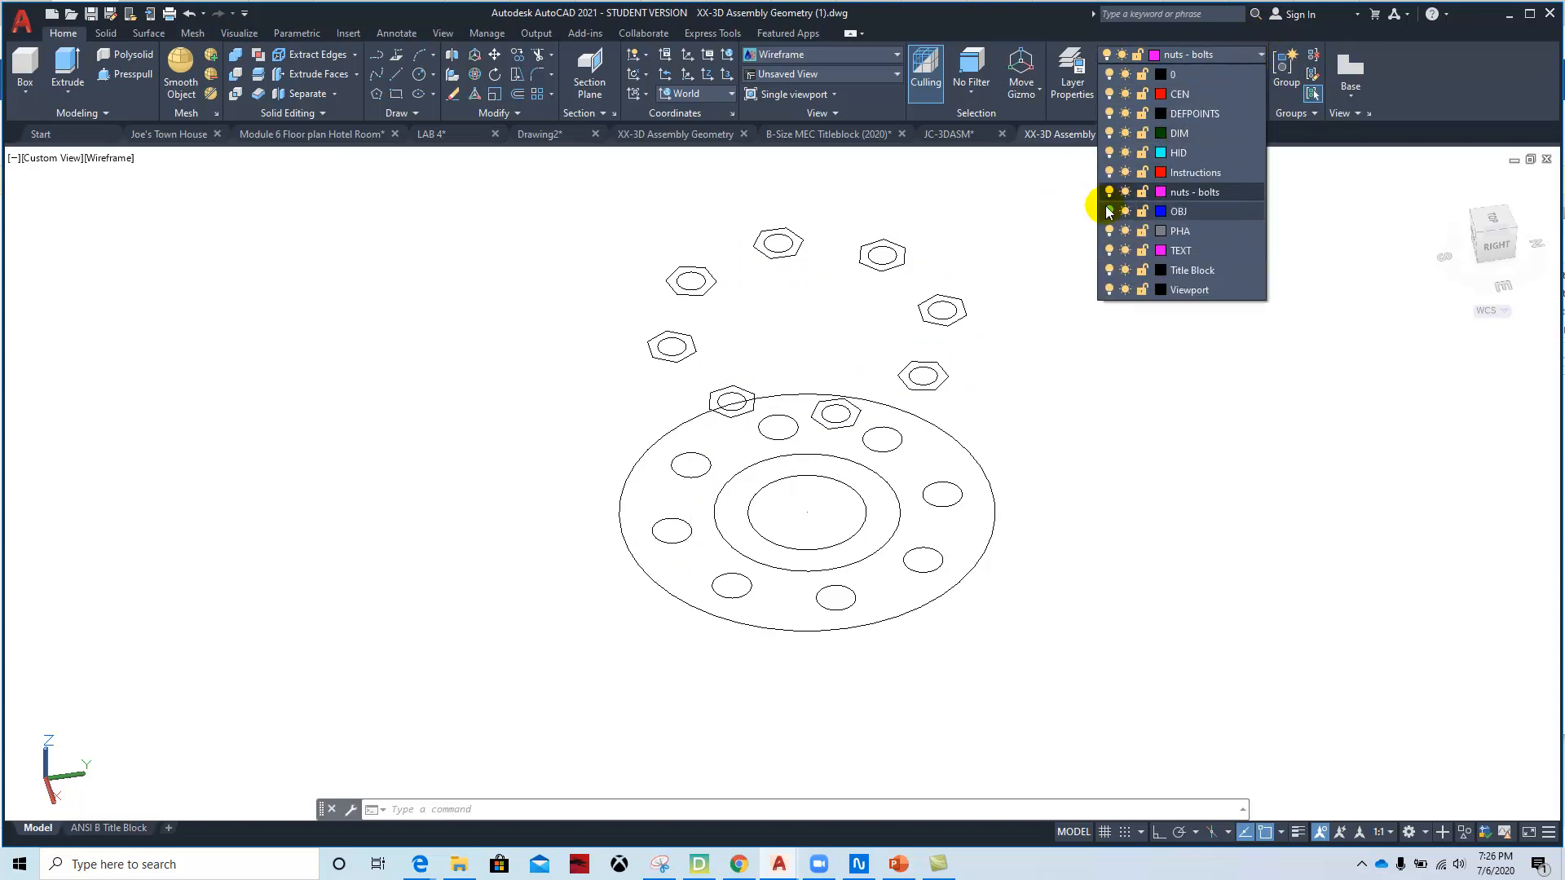
left_click(1108, 212)
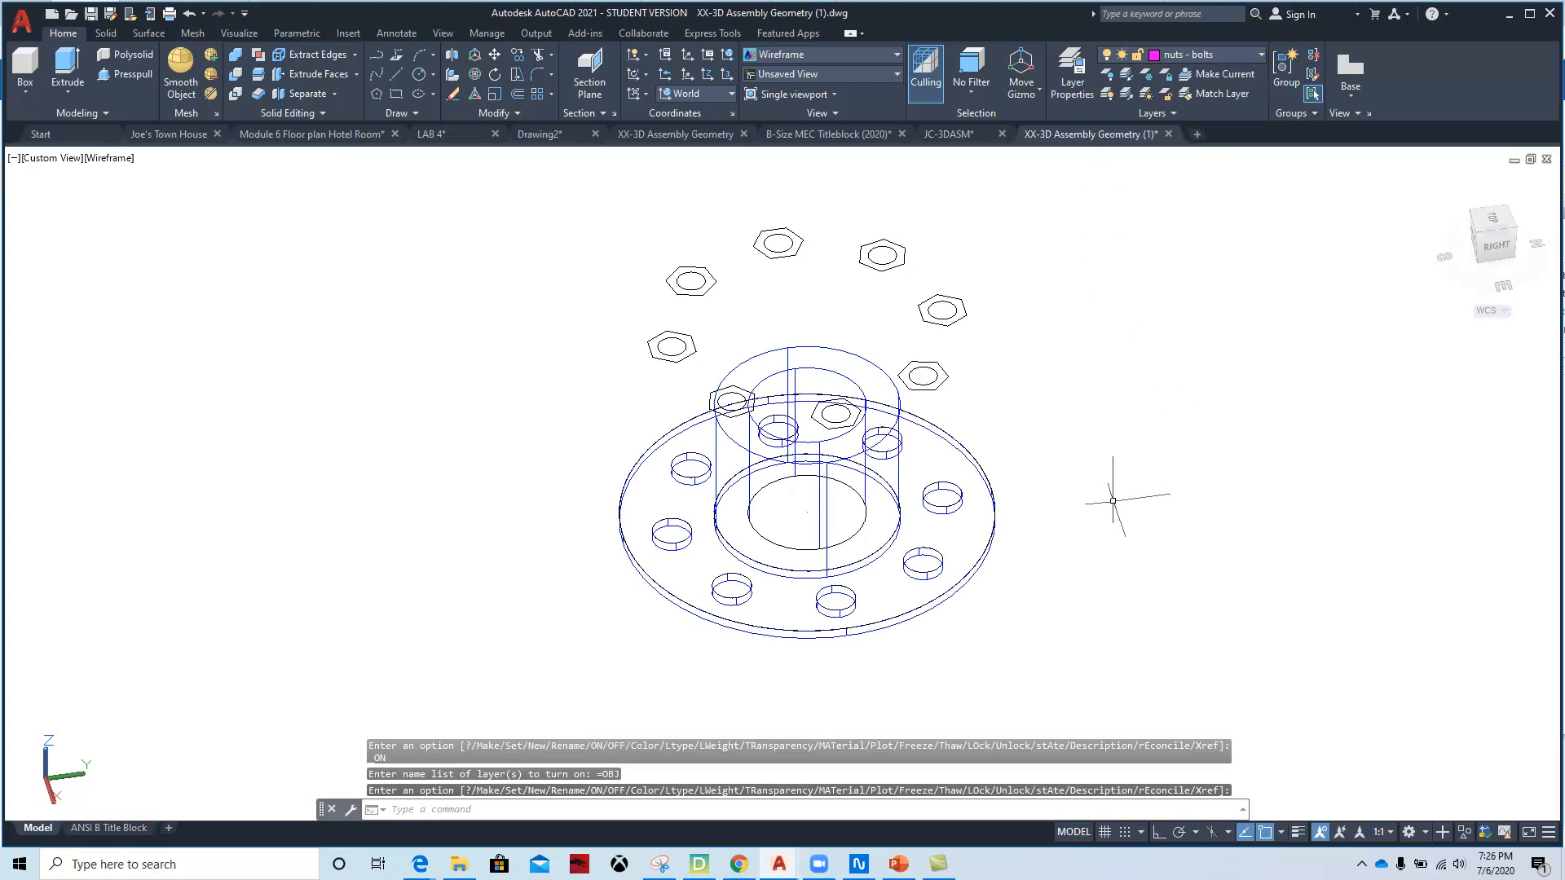
- Create regions from the hexagon lines and bolt circle of the raised back-right nut outline
middle_click_drag(1134, 632, 1072, 587, "shift")
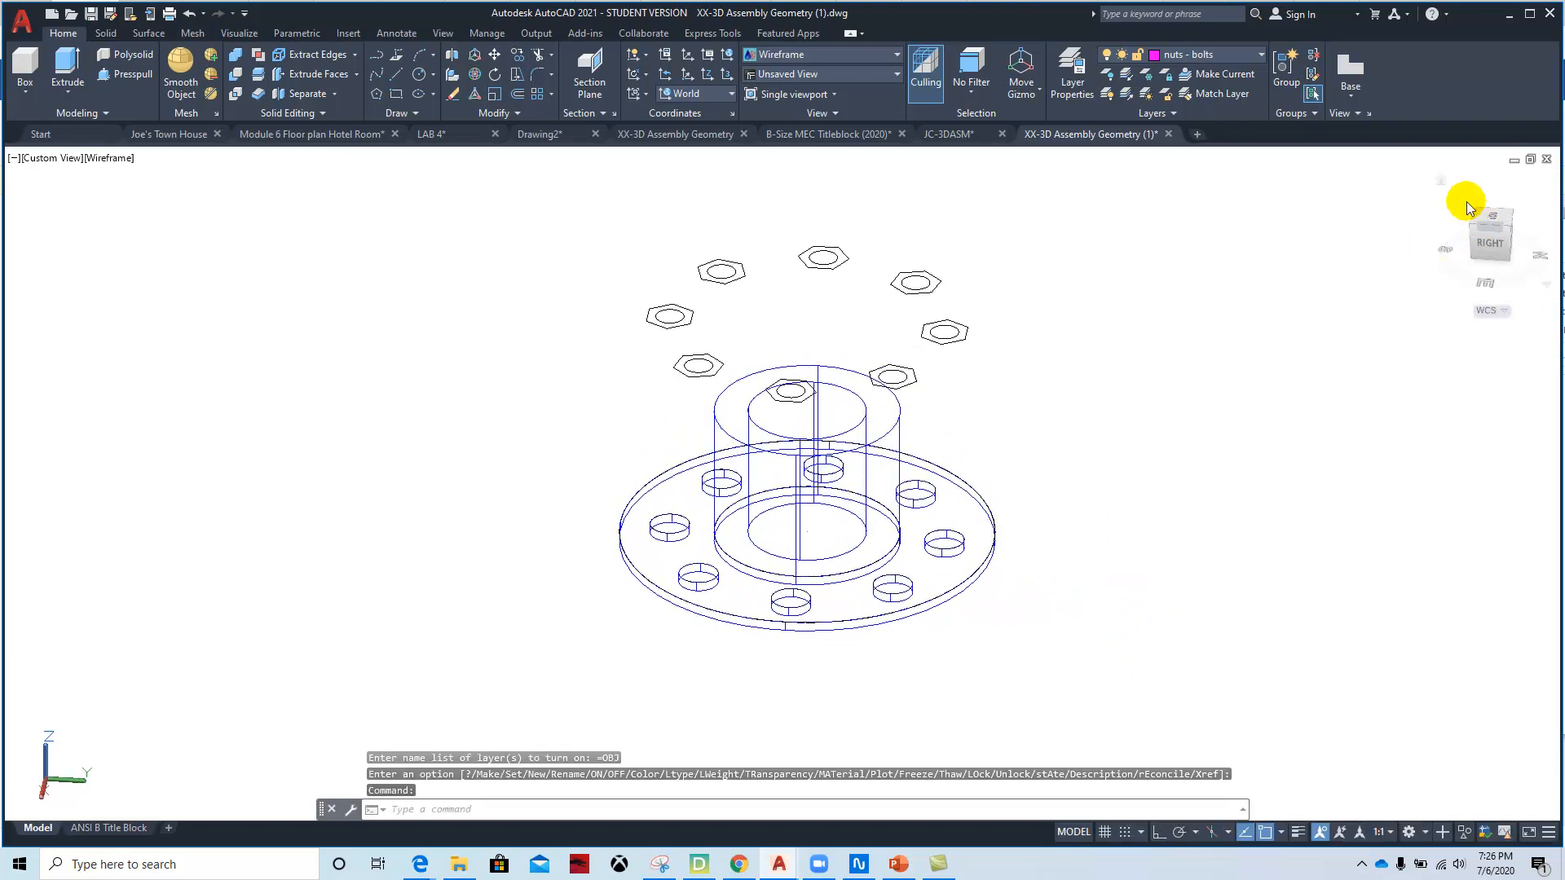
middle_click_drag(1066, 694, 1002, 601, "shift")
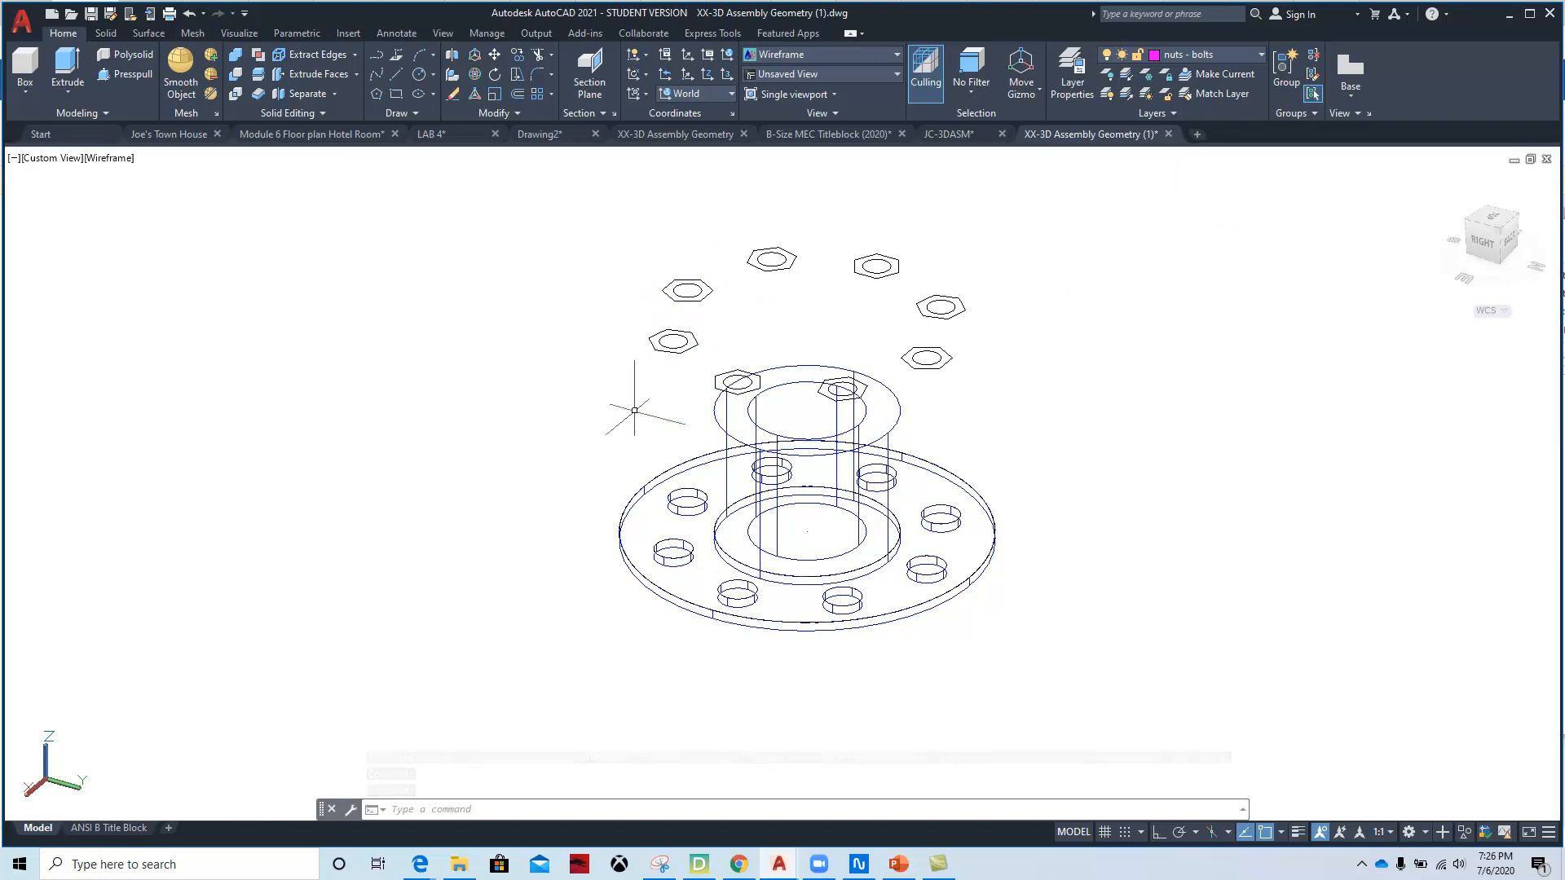
scroll(637, 258, "up", 2)
middle_click_drag(781, 349, 485, 339)
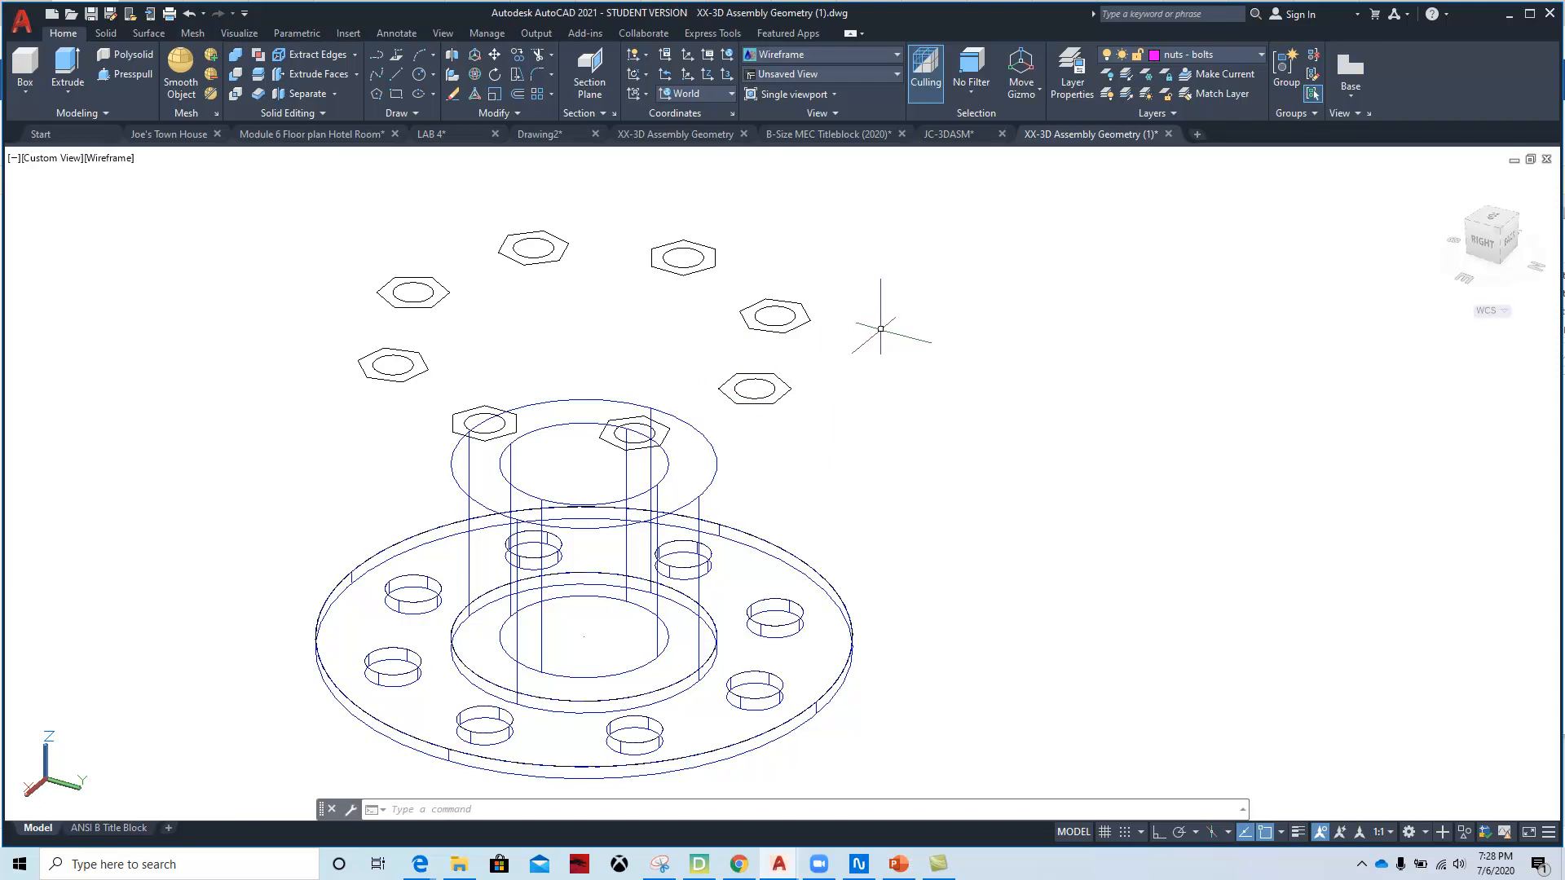
type("gi")
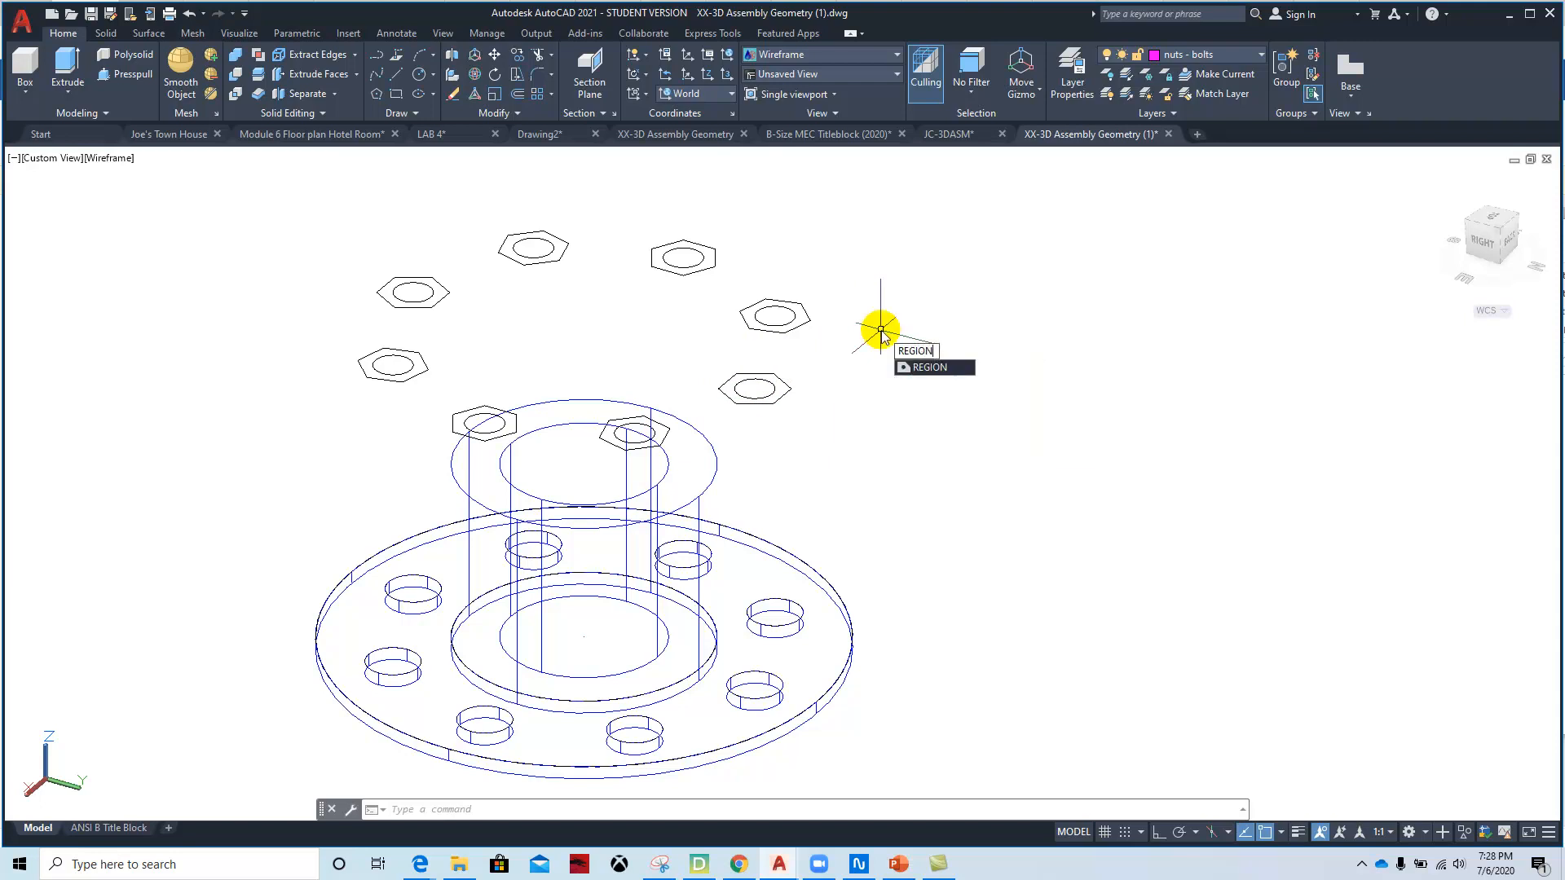
key("Return")
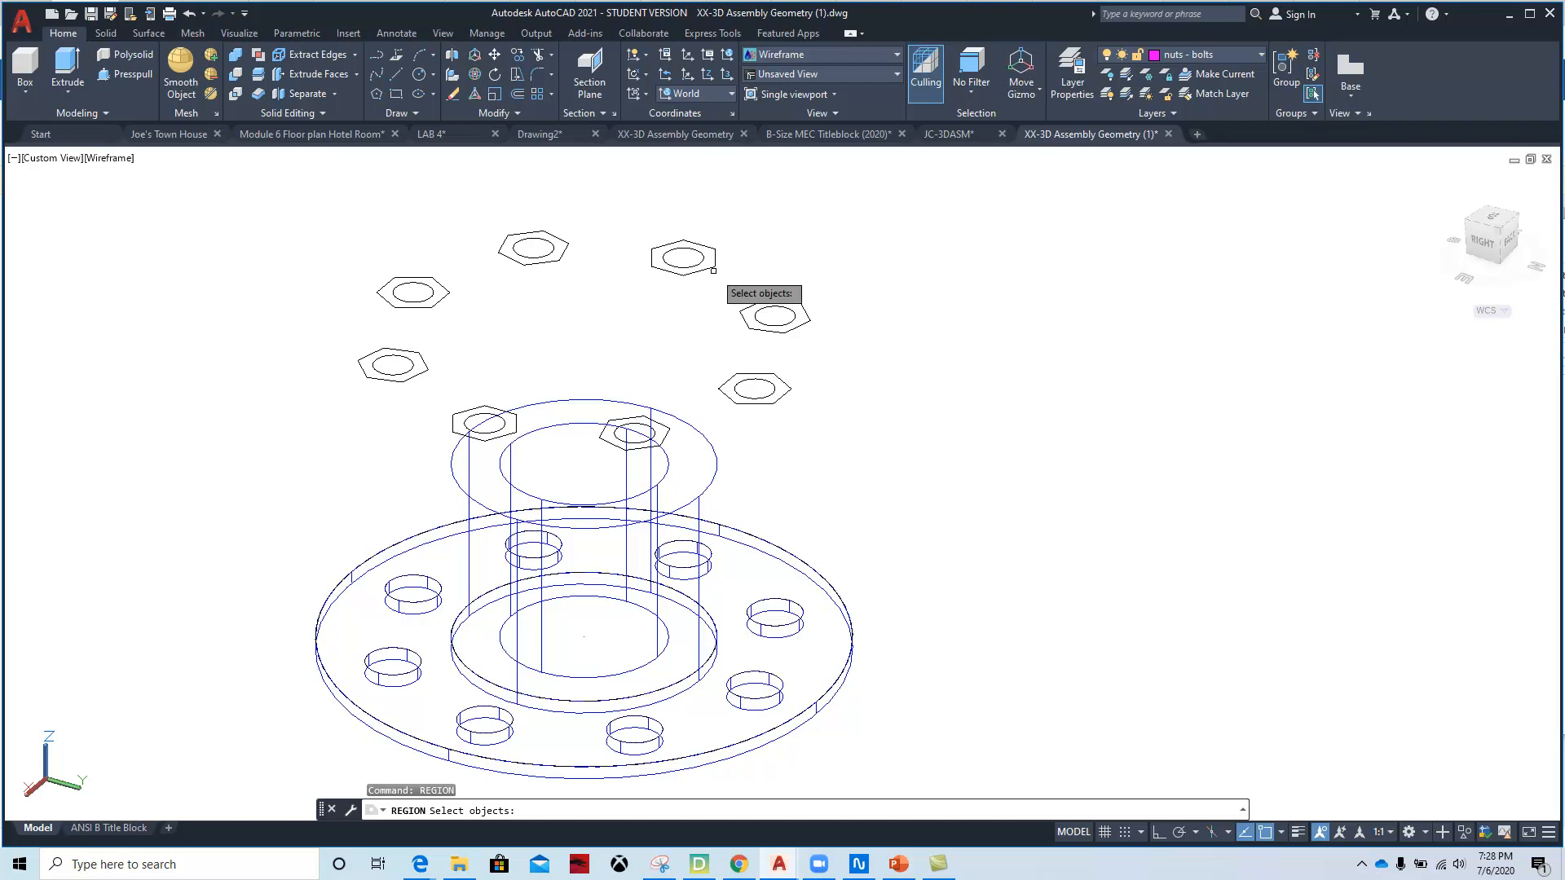
left_click(637, 305)
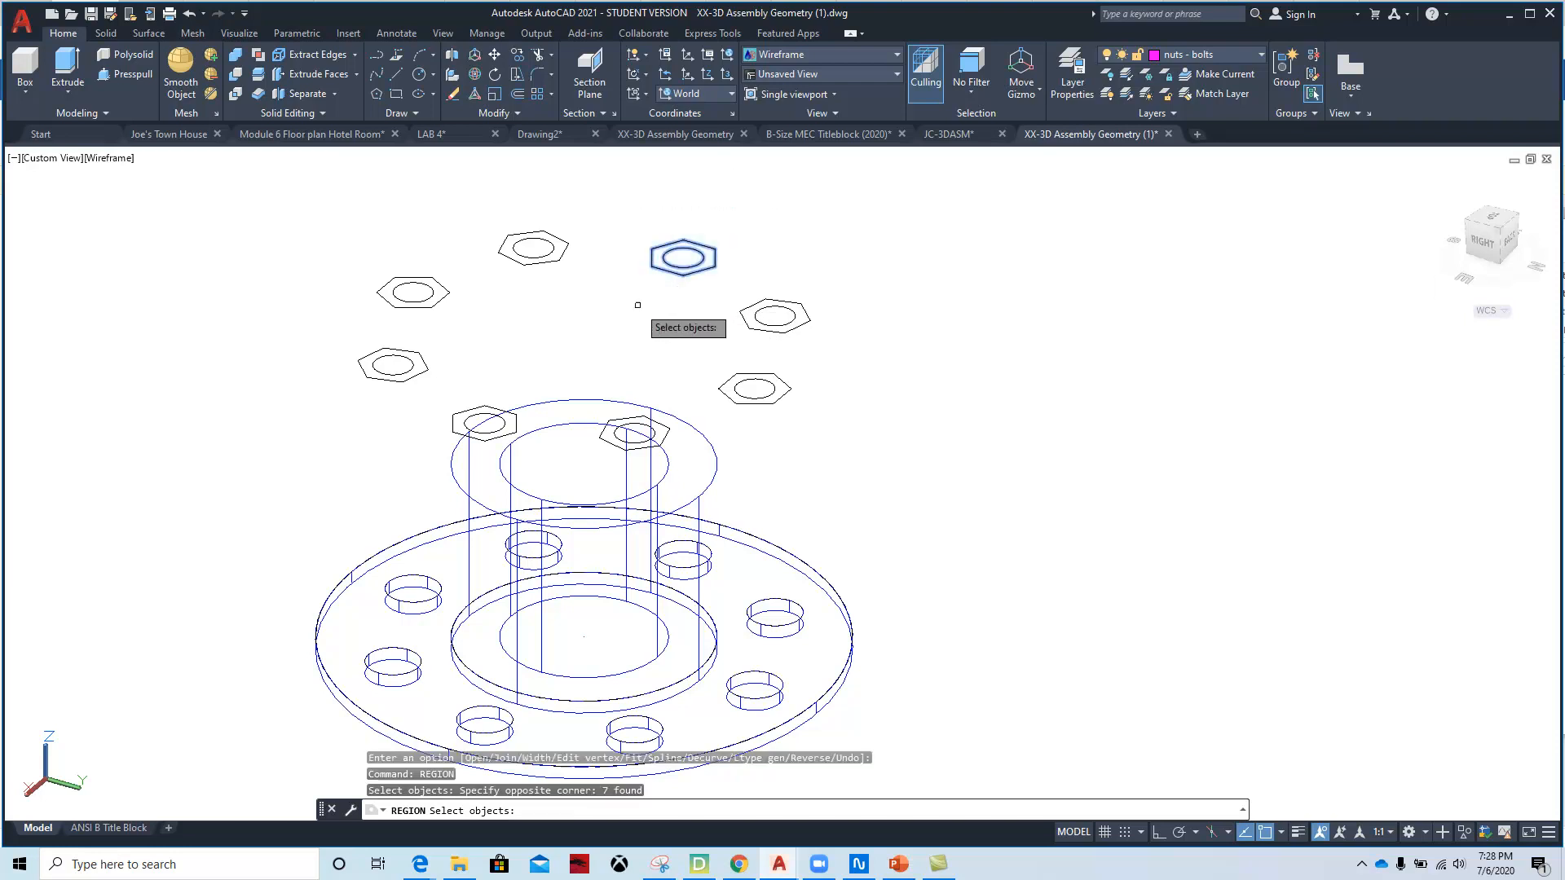
key("Return")
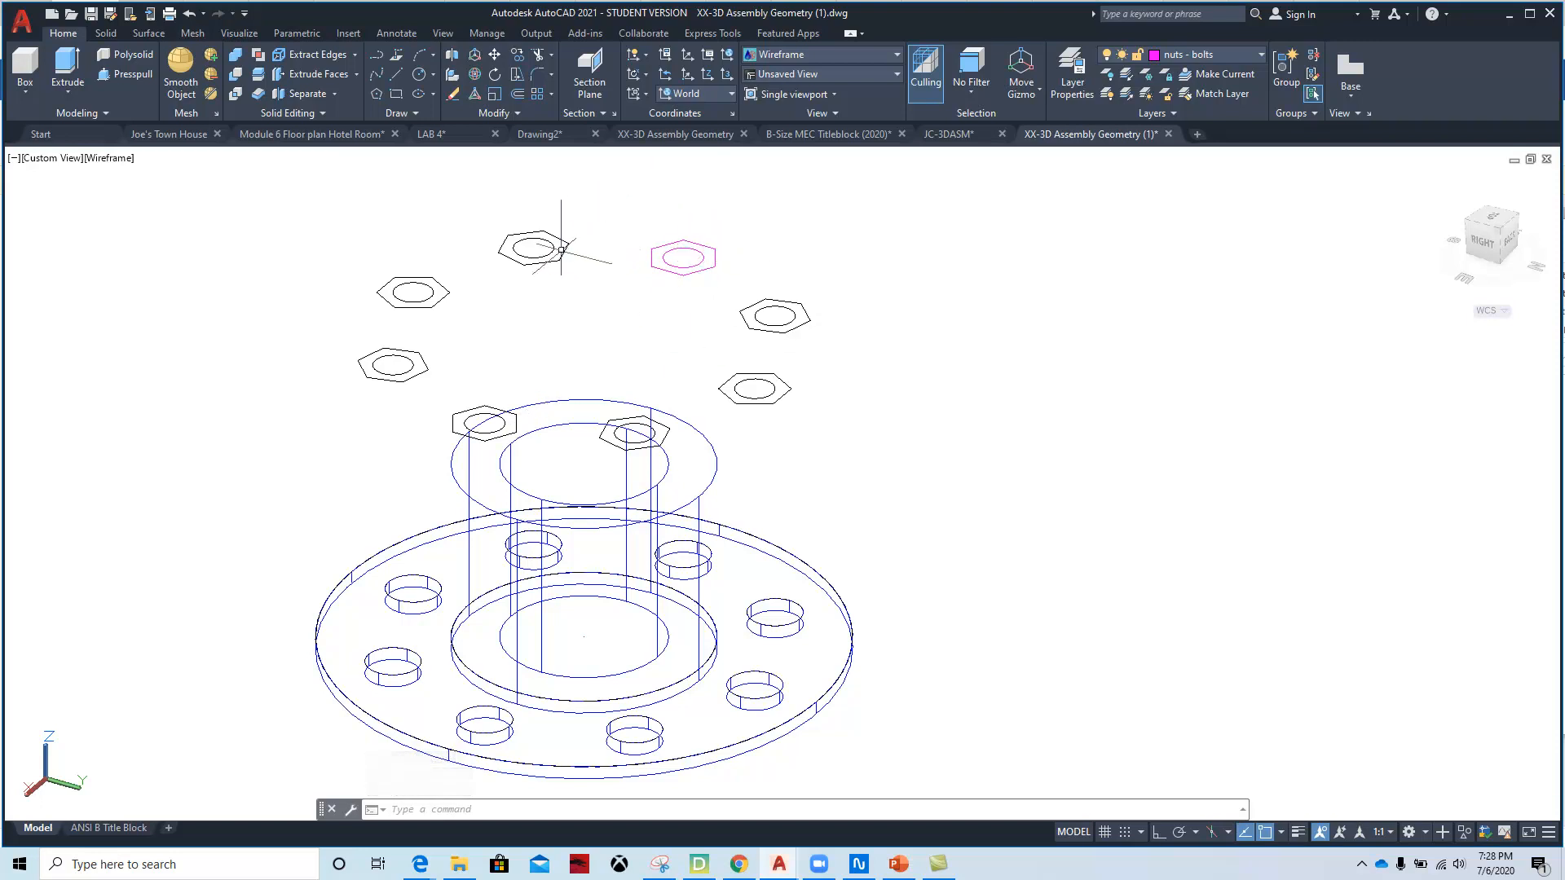
- Create regions from the hexagon lines and bolt circle of the raised back-left nut outline
type("ion")
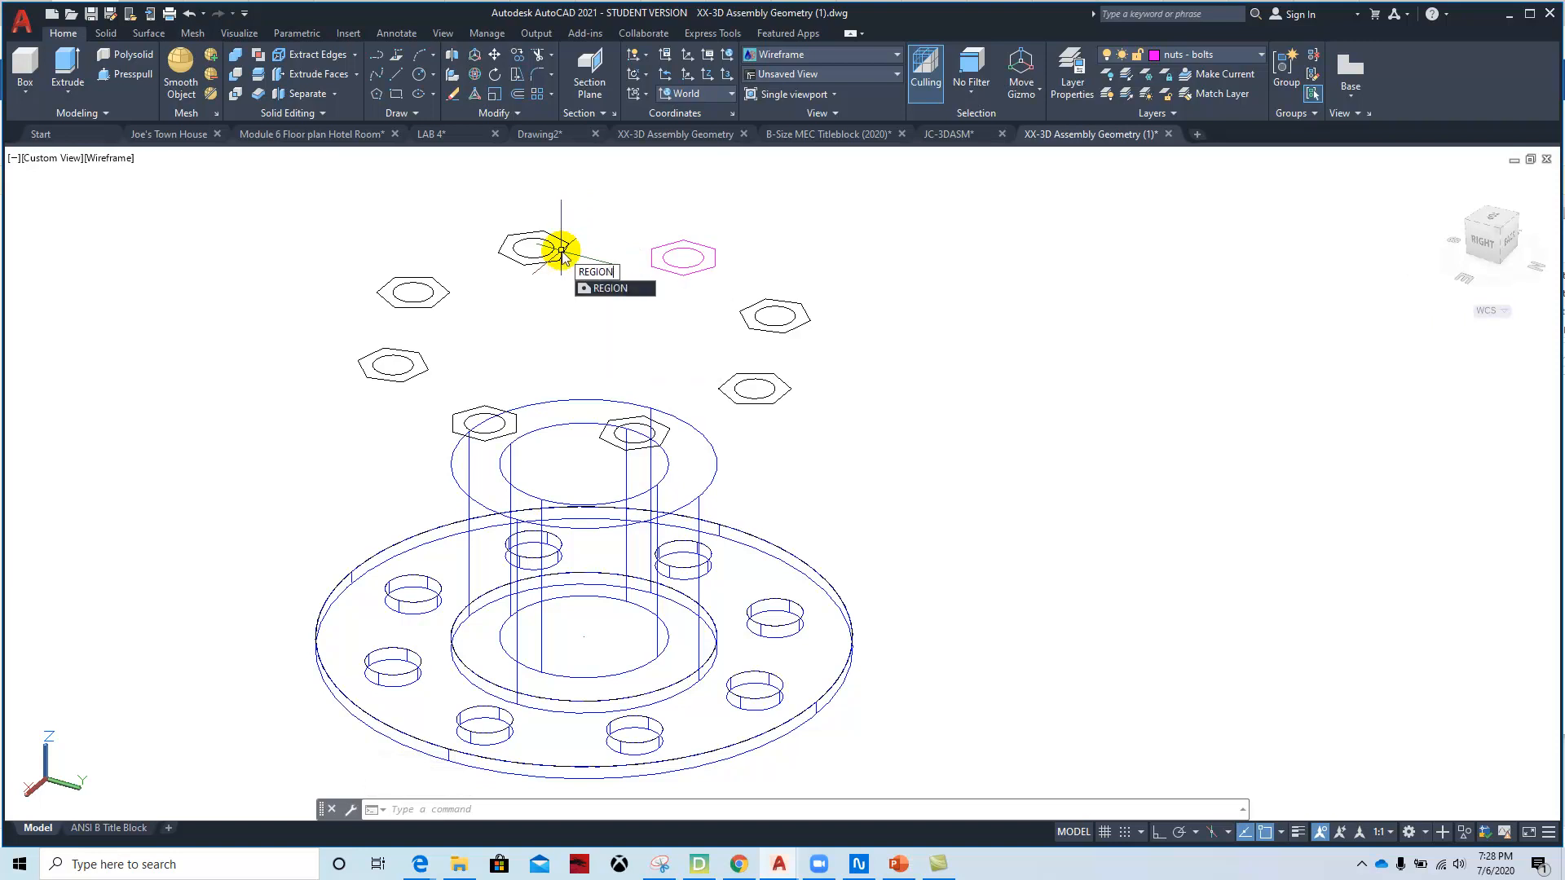
key("Return")
left_click(585, 213)
left_click(491, 286)
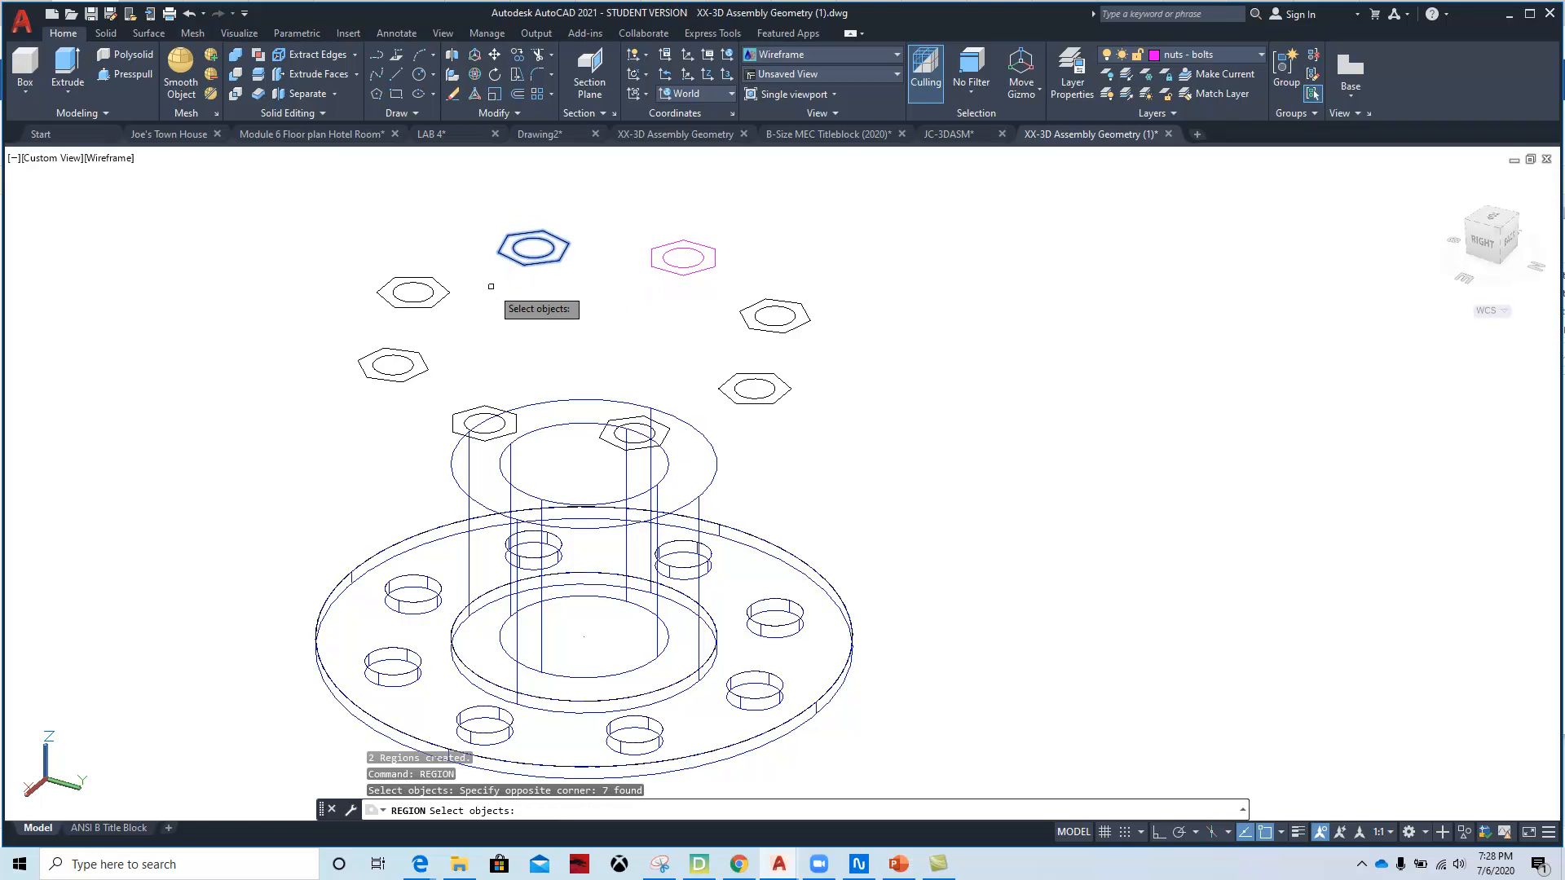
key("Return")
- Create regions from the hexagon and circle of the rear nut outline on the ring's left side
right_click(469, 206)
left_click(500, 229)
left_click(465, 256)
left_click(374, 316)
key("Return")
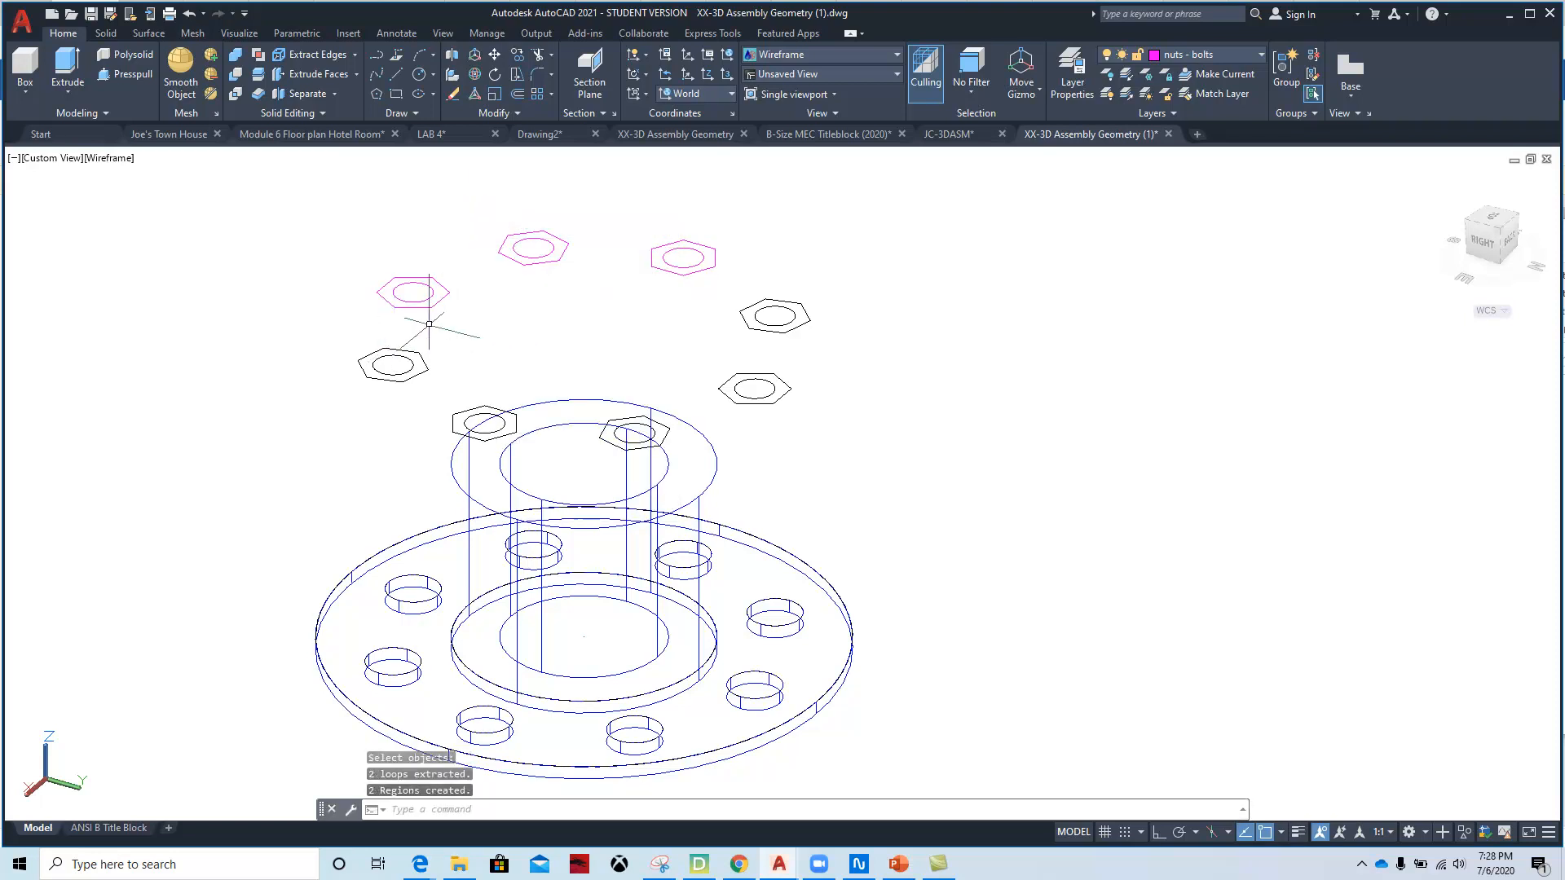
- Create regions from the hexagon and circle of the forward nut outline on the ring's left side
right_click(426, 326)
left_click(436, 334)
left_click(434, 334)
left_click(352, 390)
key("Return")
- Create regions from the hexagon lines and bolt circle of the raised front-left nut outline
right_click(493, 308)
left_click(523, 315)
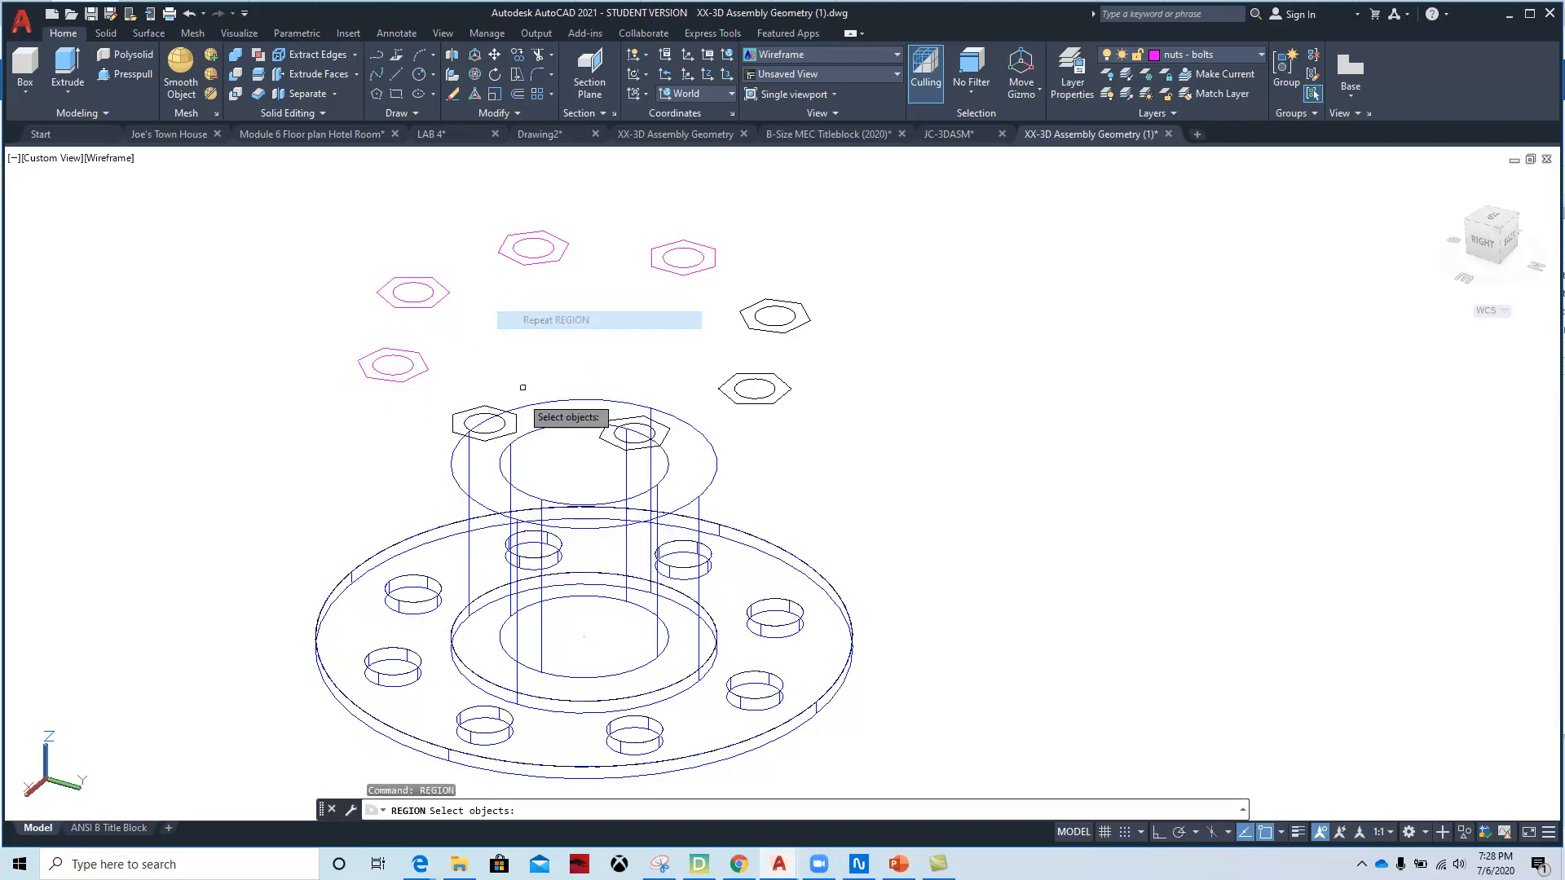
left_click(479, 415)
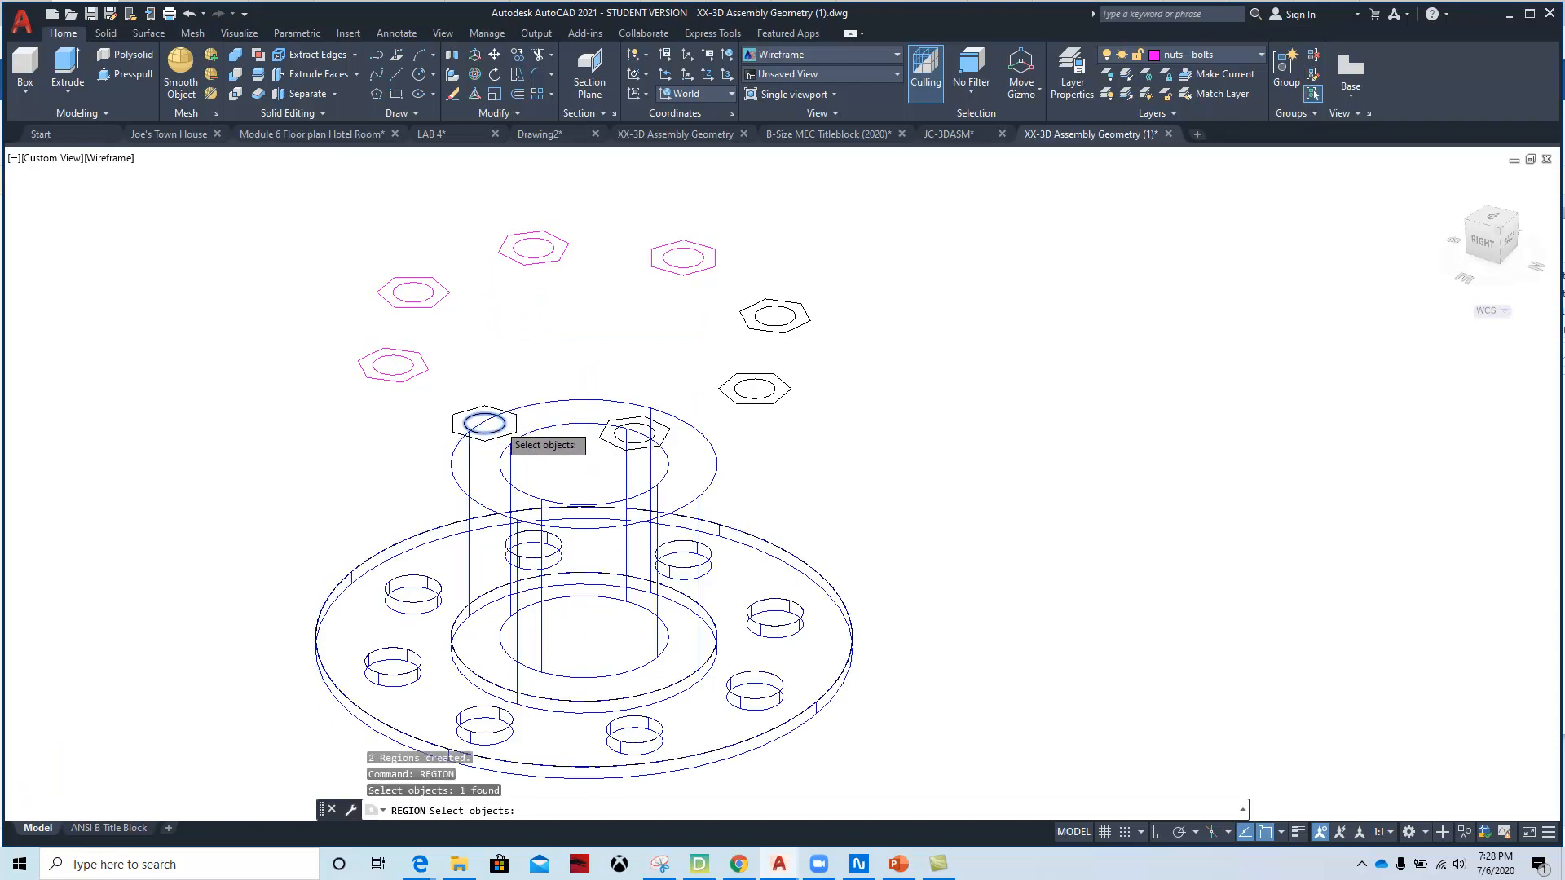
scroll(497, 434, "up", 6)
left_click(604, 342)
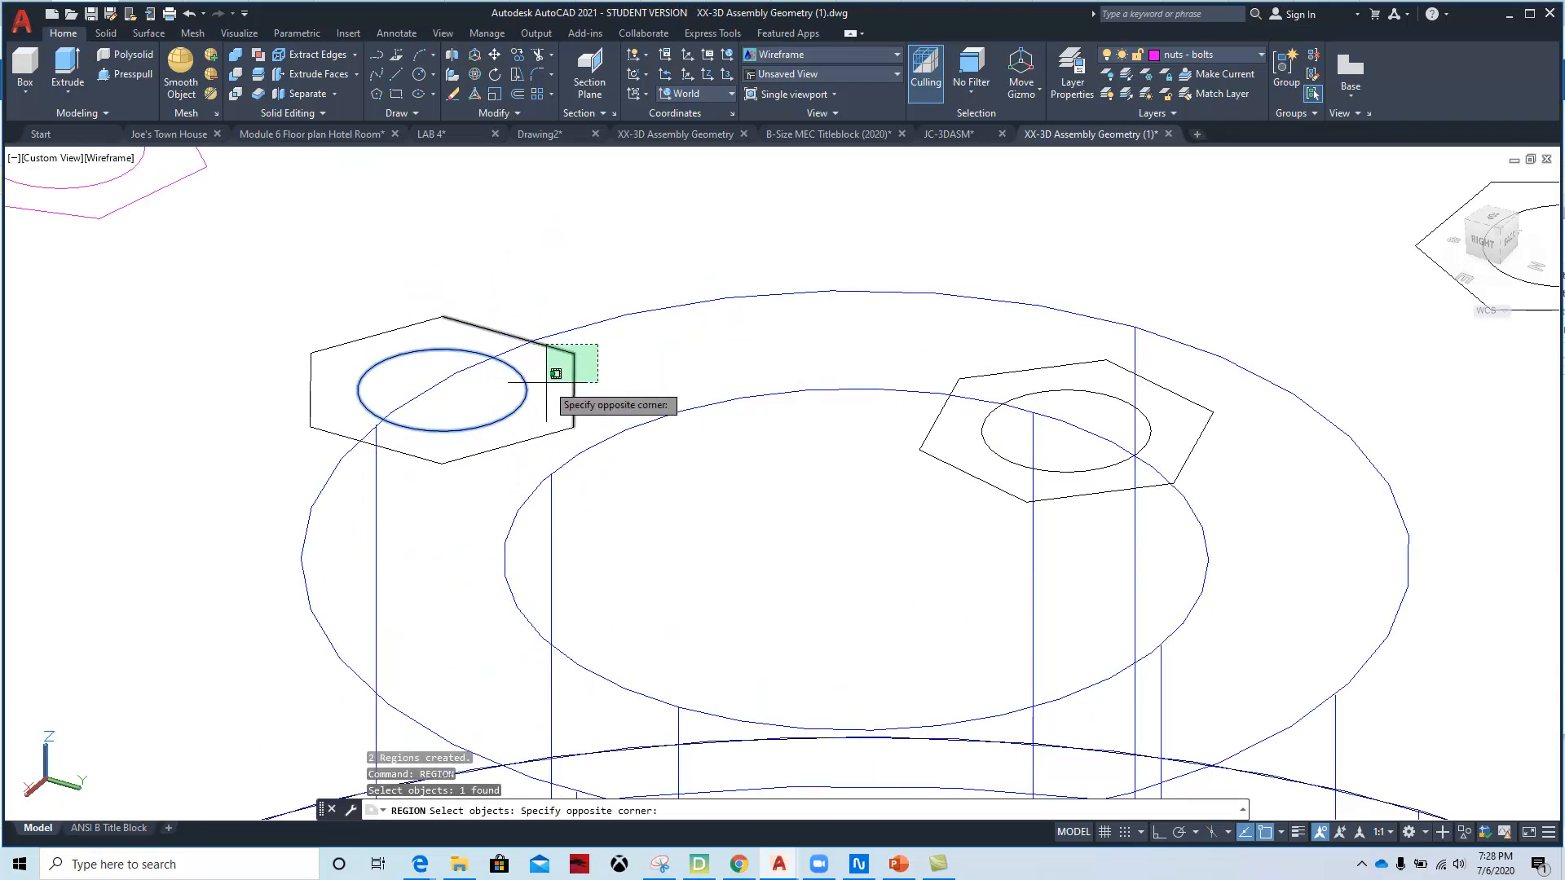
left_click(518, 421)
left_click(550, 432)
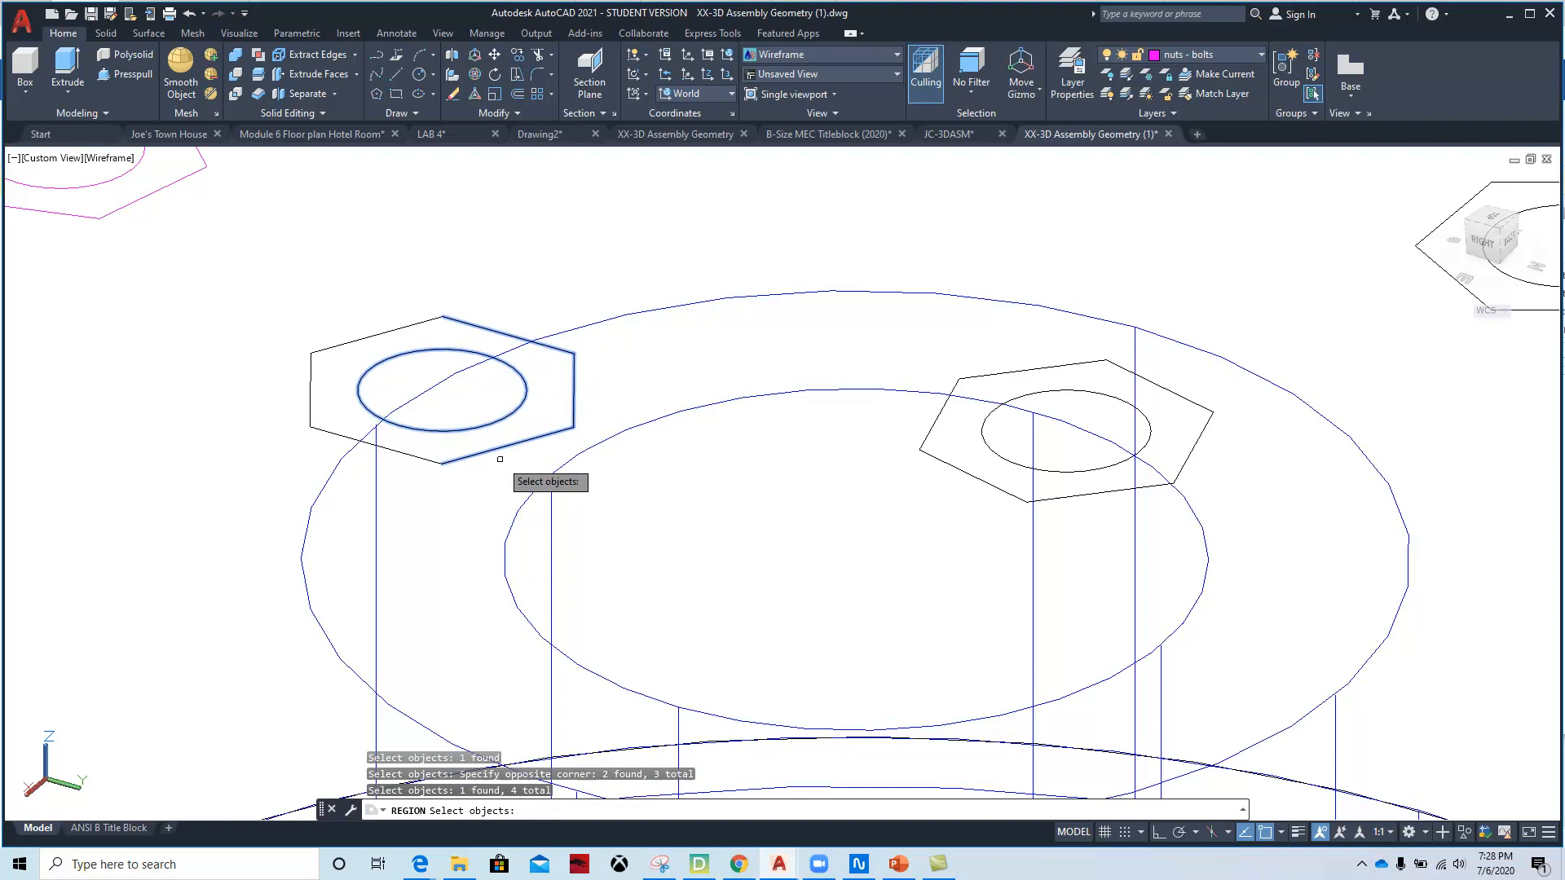
left_click(438, 459)
left_click(401, 457)
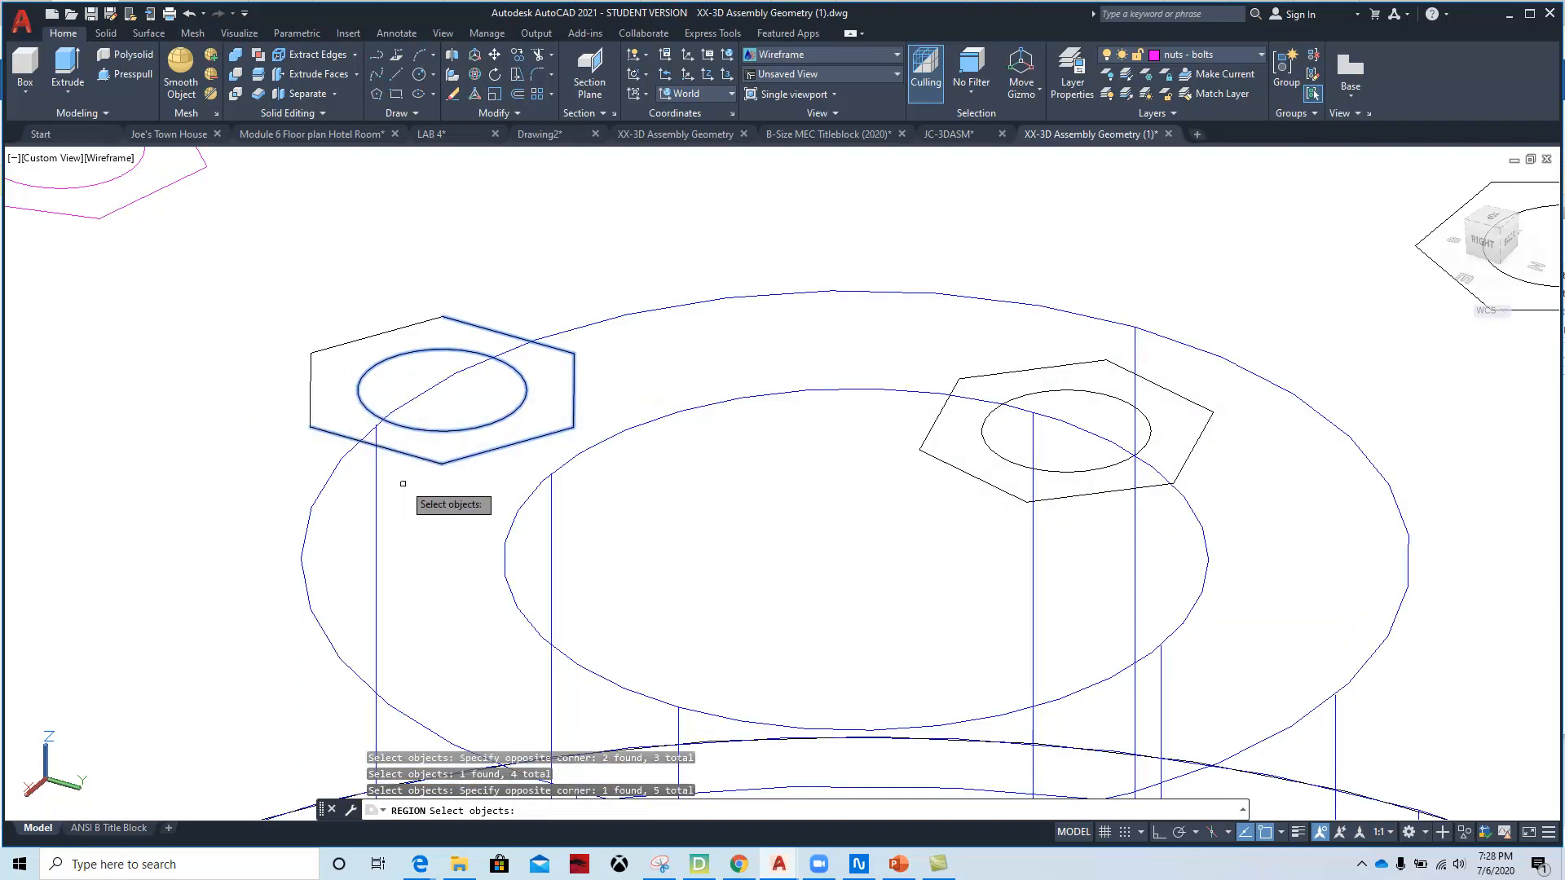
left_click(335, 314)
left_click(286, 379)
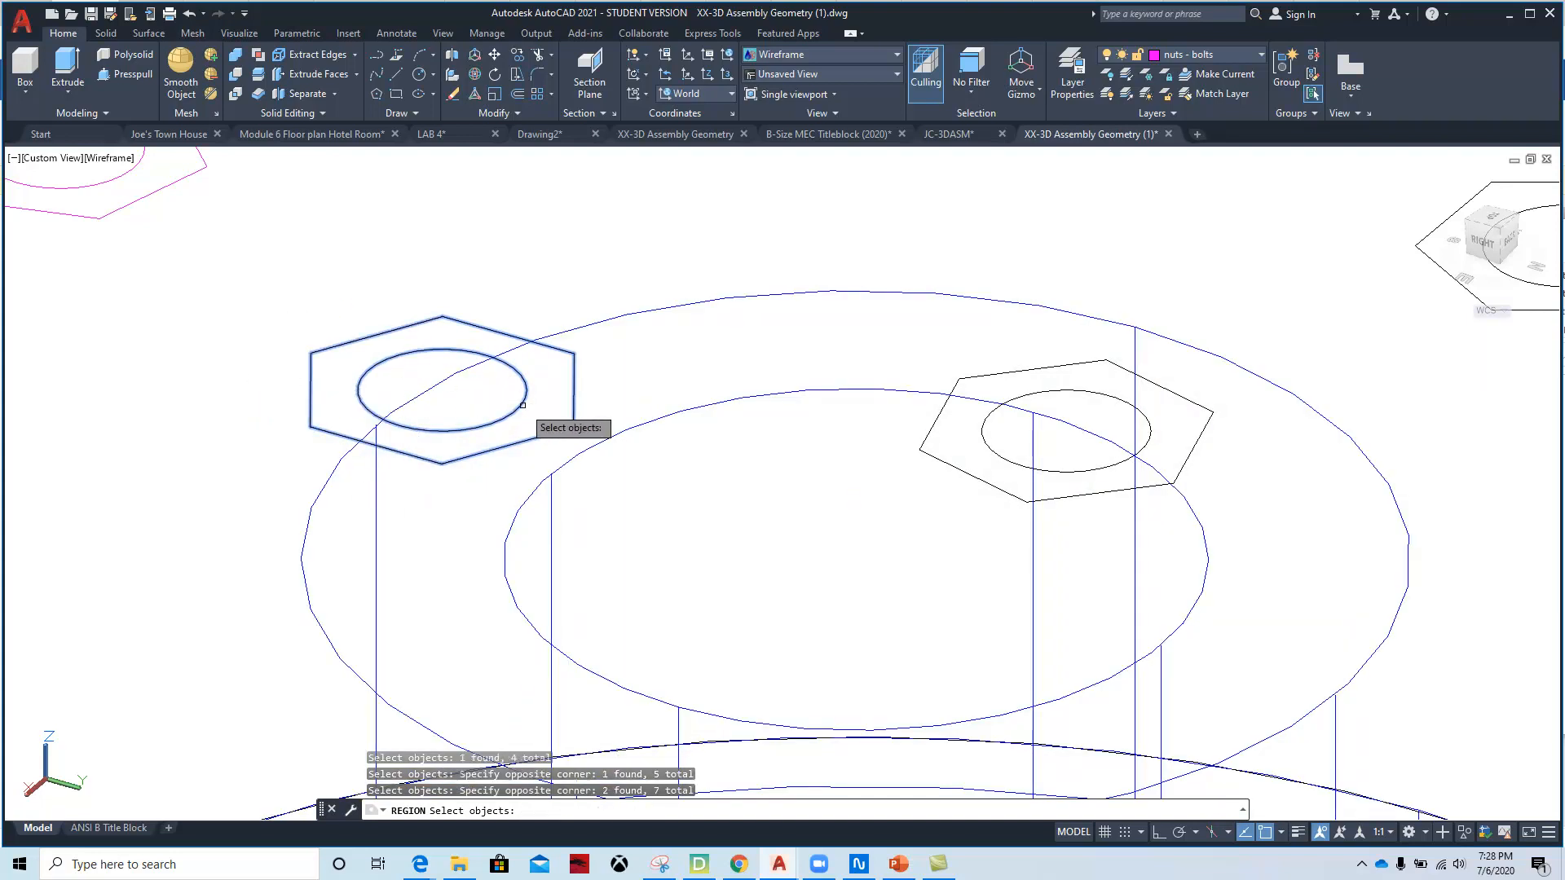
key("Return")
scroll(785, 449, "down", 3)
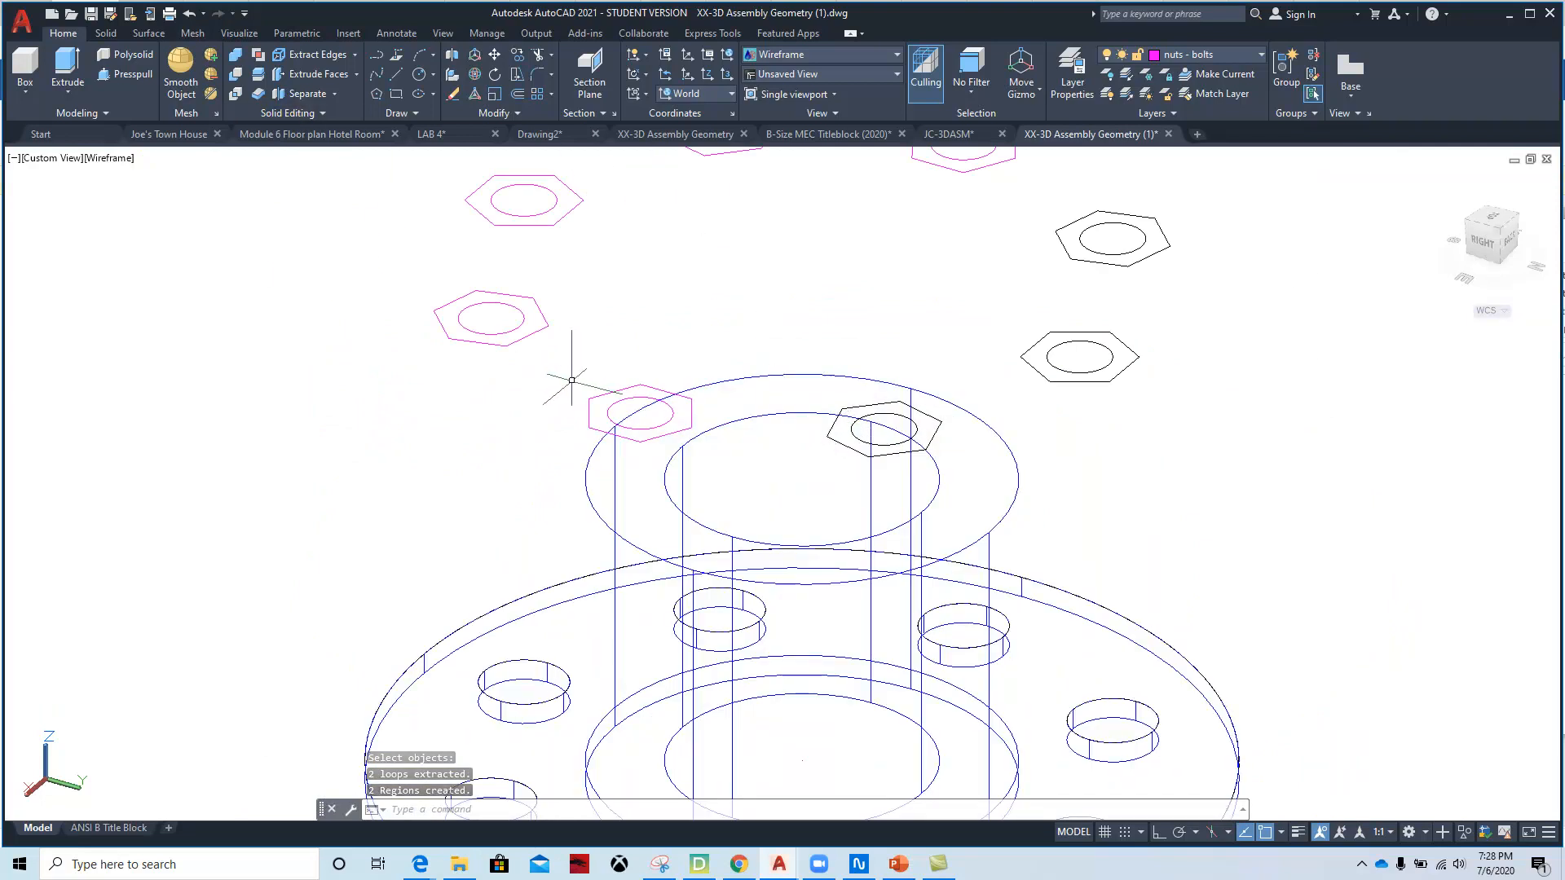
- Create regions from the hexagon lines and bolt circle of the raised front-right nut outline
right_click(576, 384)
left_click(619, 393)
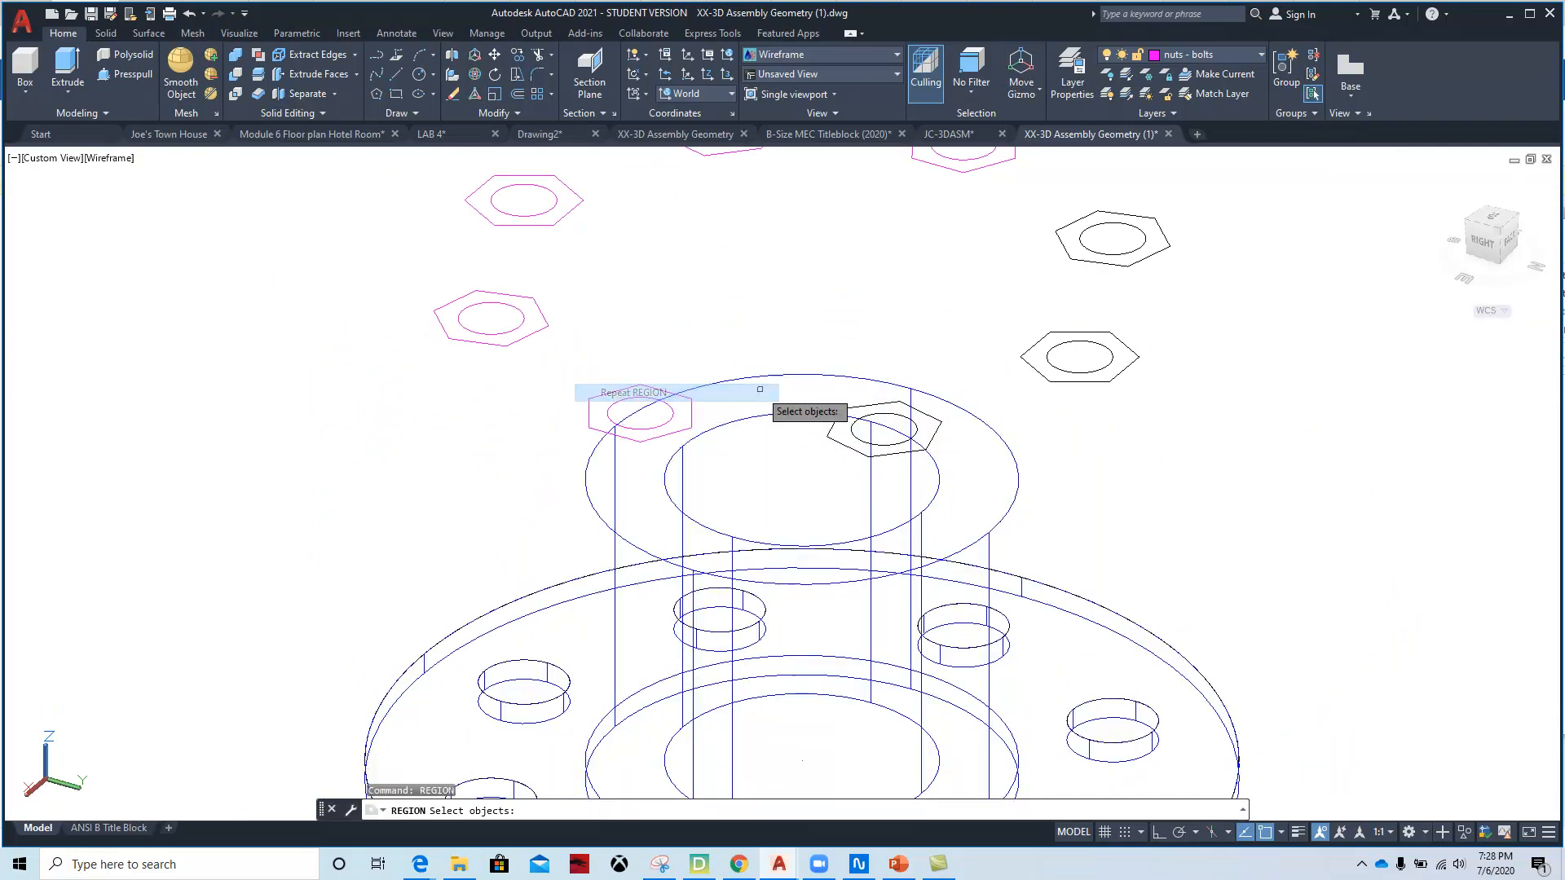
left_click(810, 332)
left_click(961, 486)
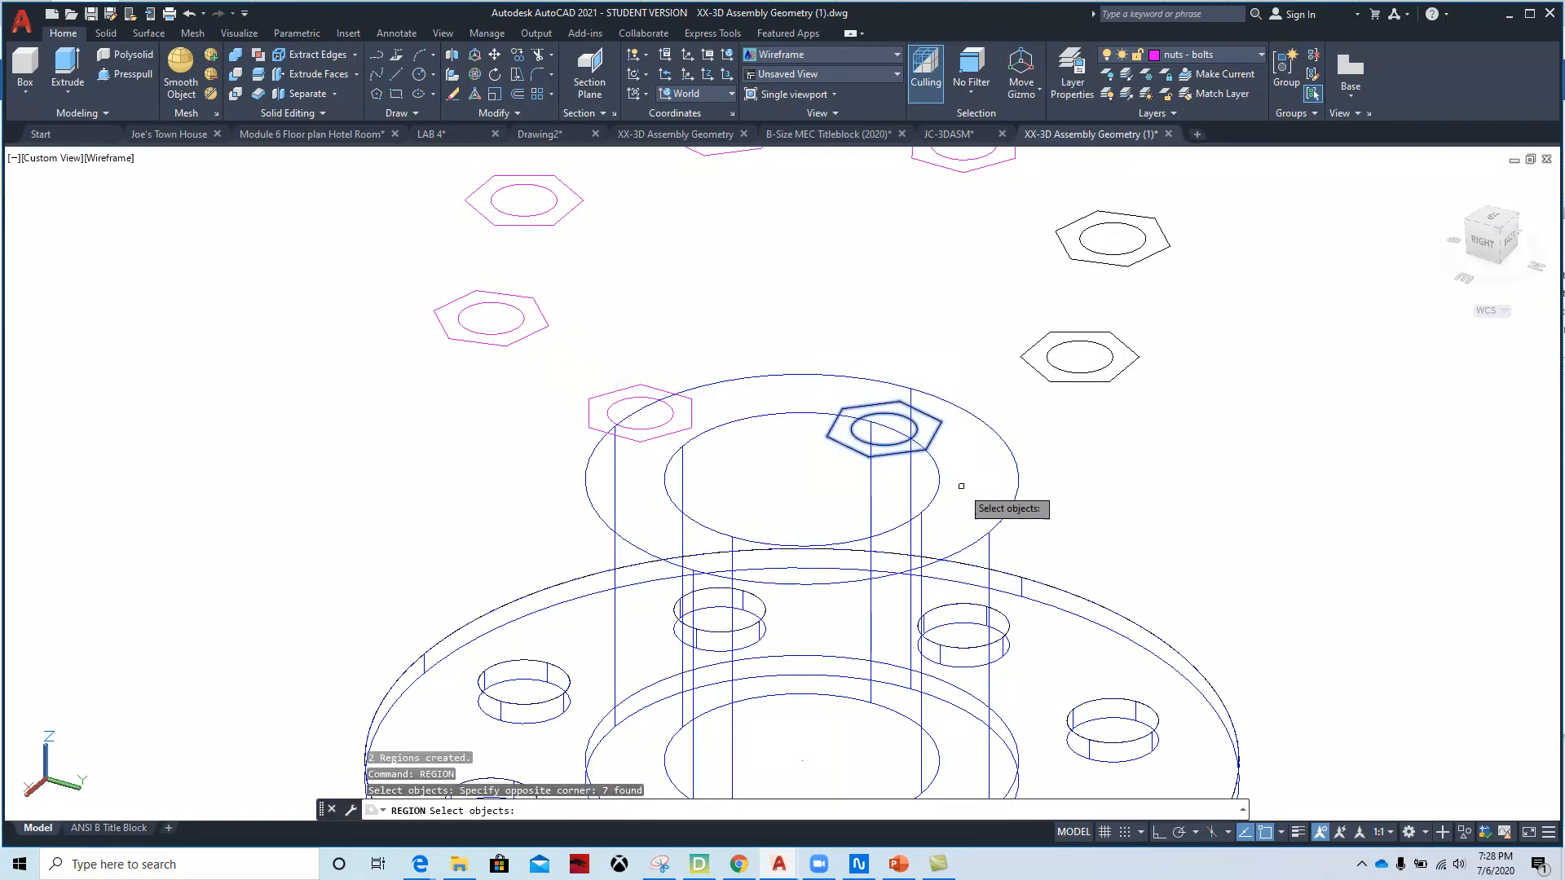
key("Return")
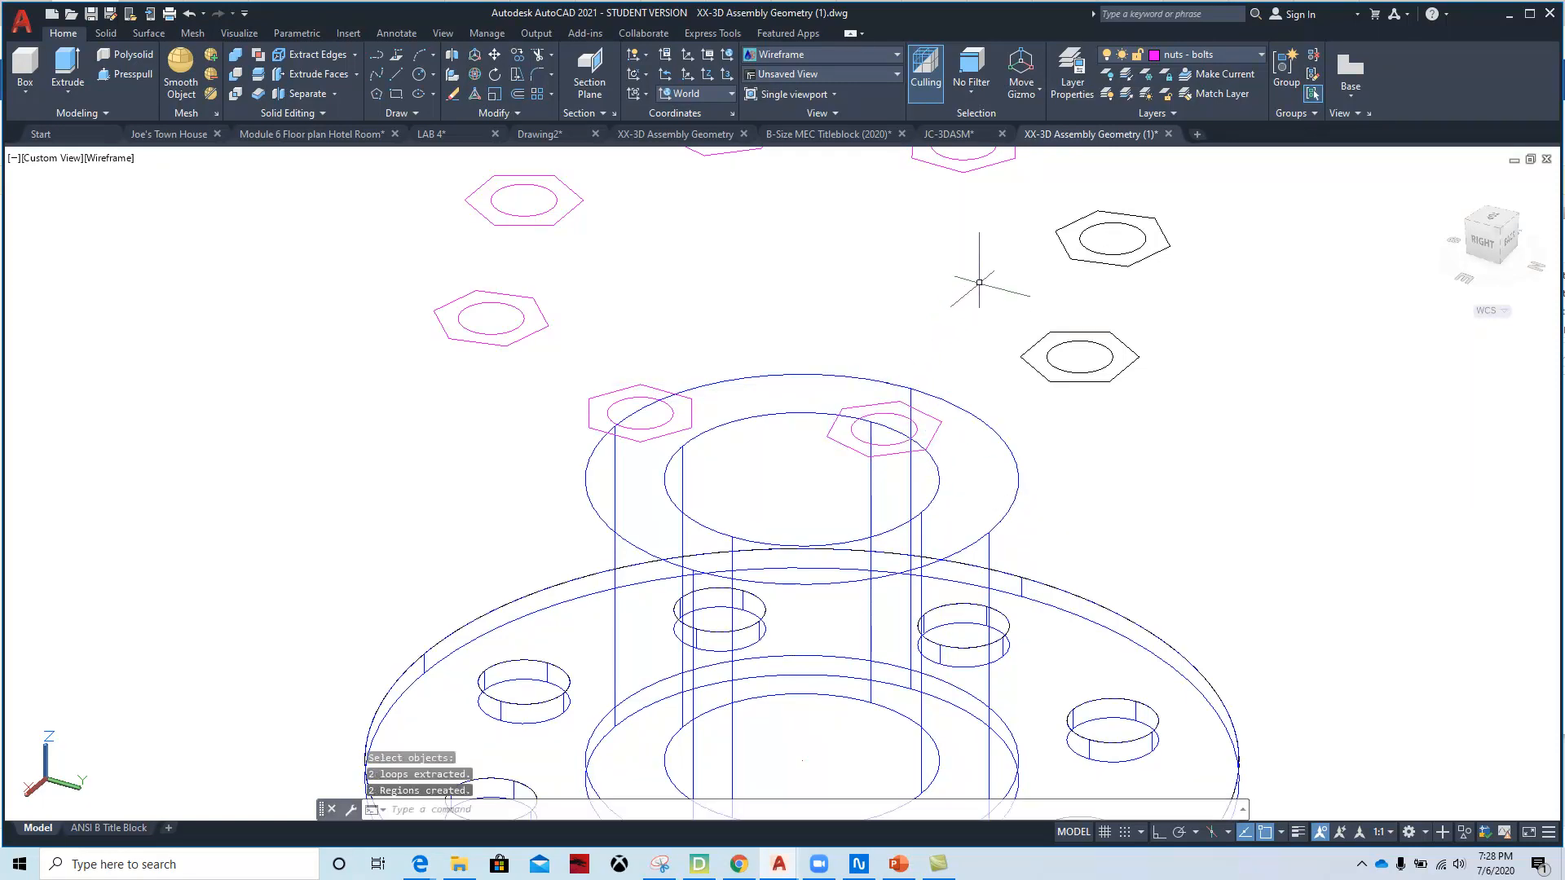
- Create regions from the hexagon and circle of the forward nut outline on the ring's right side
right_click(979, 284)
left_click(978, 301)
left_click(1167, 407)
key("Return")
- Create regions from the hexagon and circle of the rear nut outline on the ring's right side
right_click(1029, 199)
left_click(1047, 208)
left_click(1037, 193)
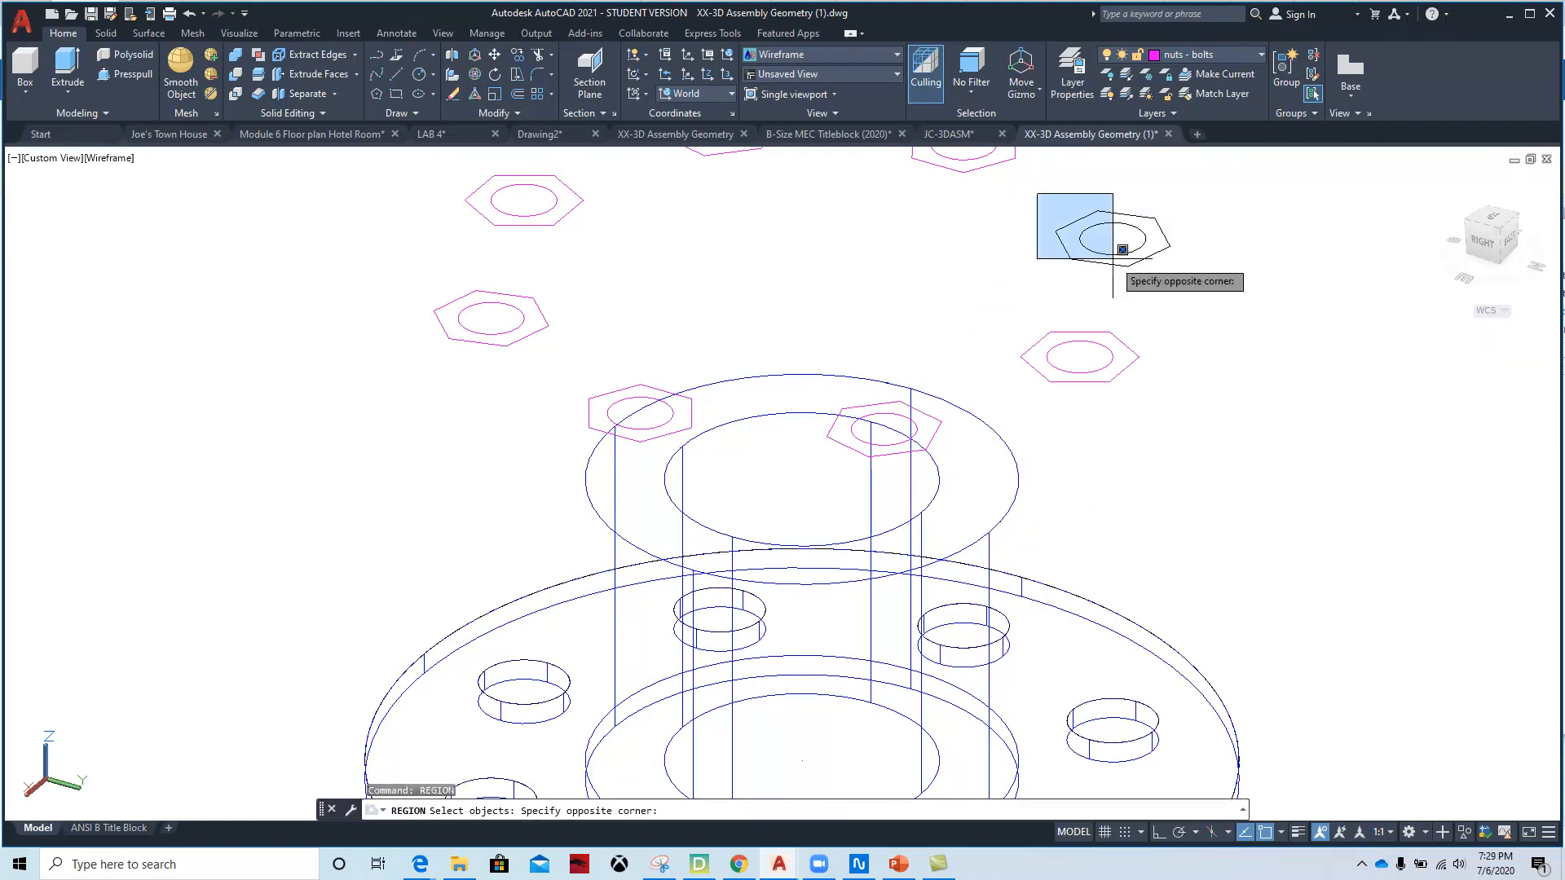
left_click(1180, 289)
key("Return")
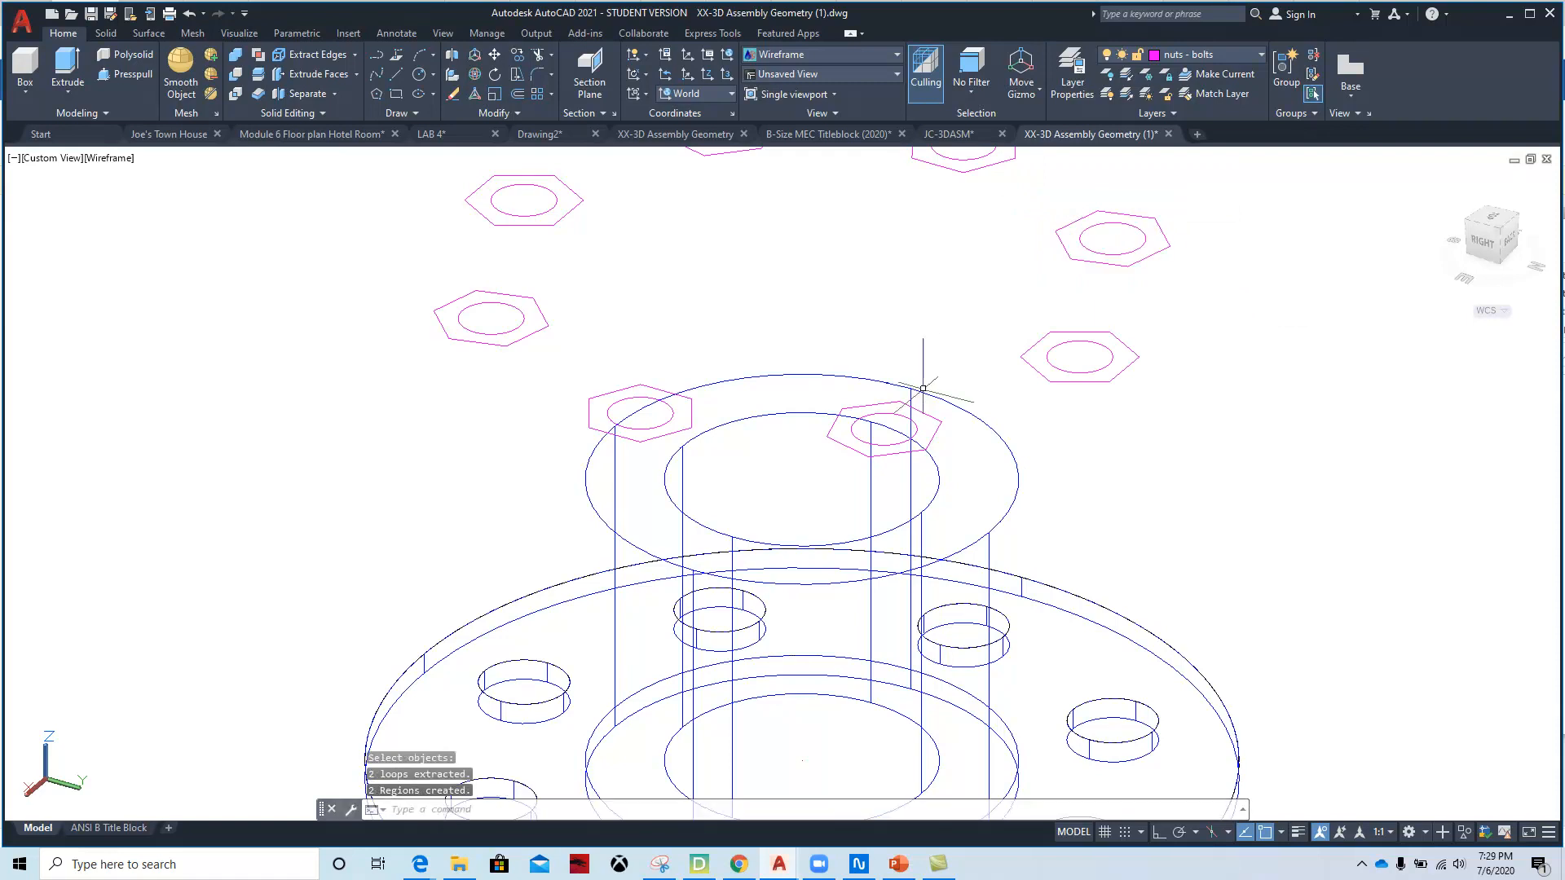
scroll(925, 296, "down", 5)
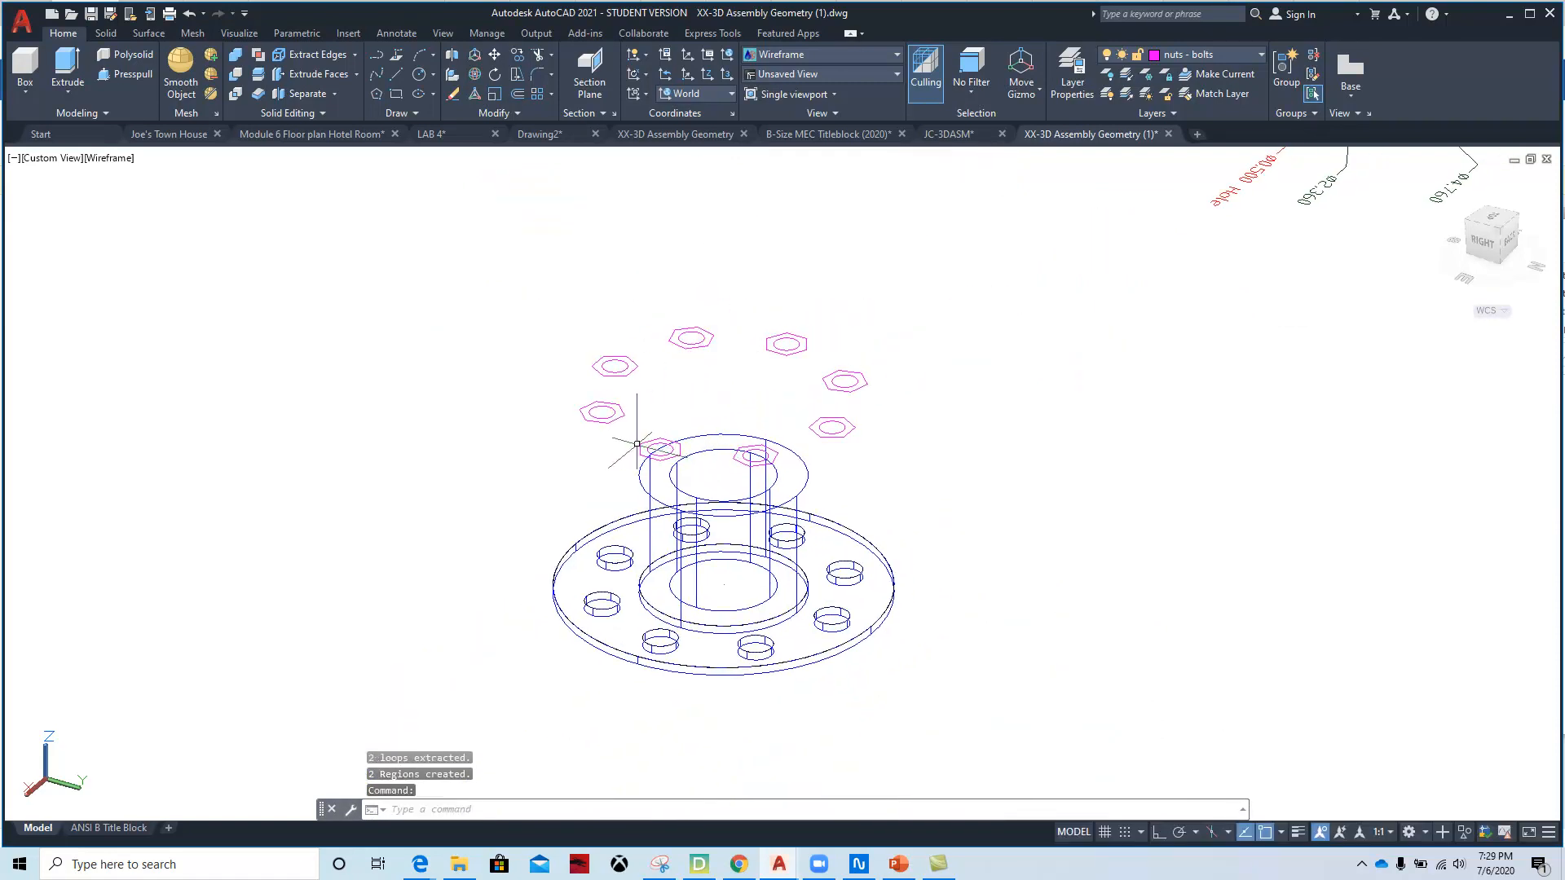
key("Escape")
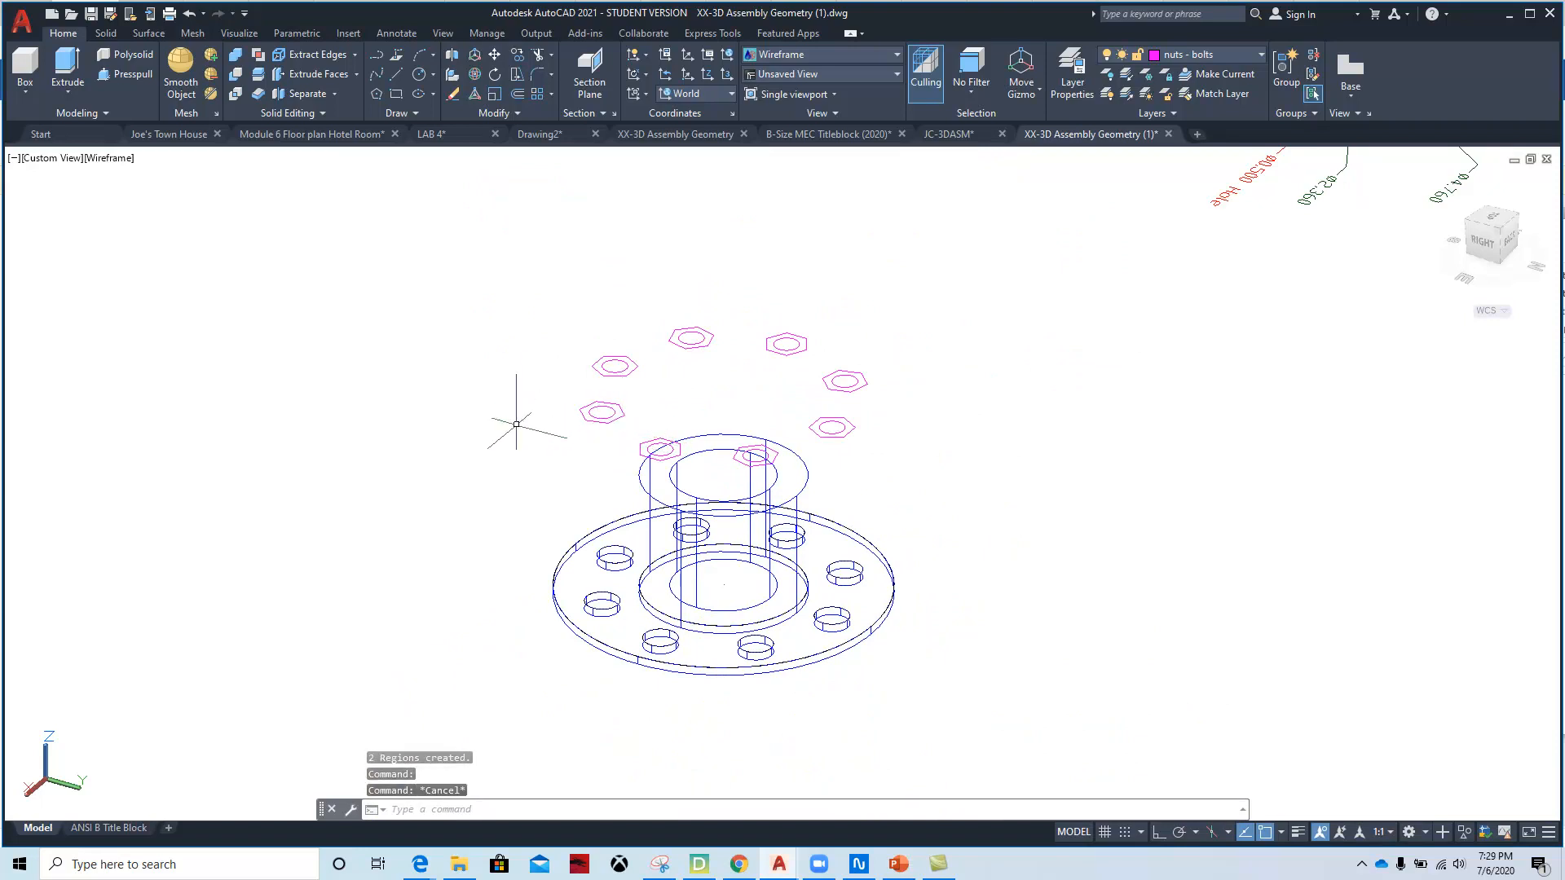
- Extrude the bolt circle region of the forward nut outline on the ring's left side 1 unit downward
scroll(556, 453, "up", 2)
middle_click_drag(417, 390, 418, 386)
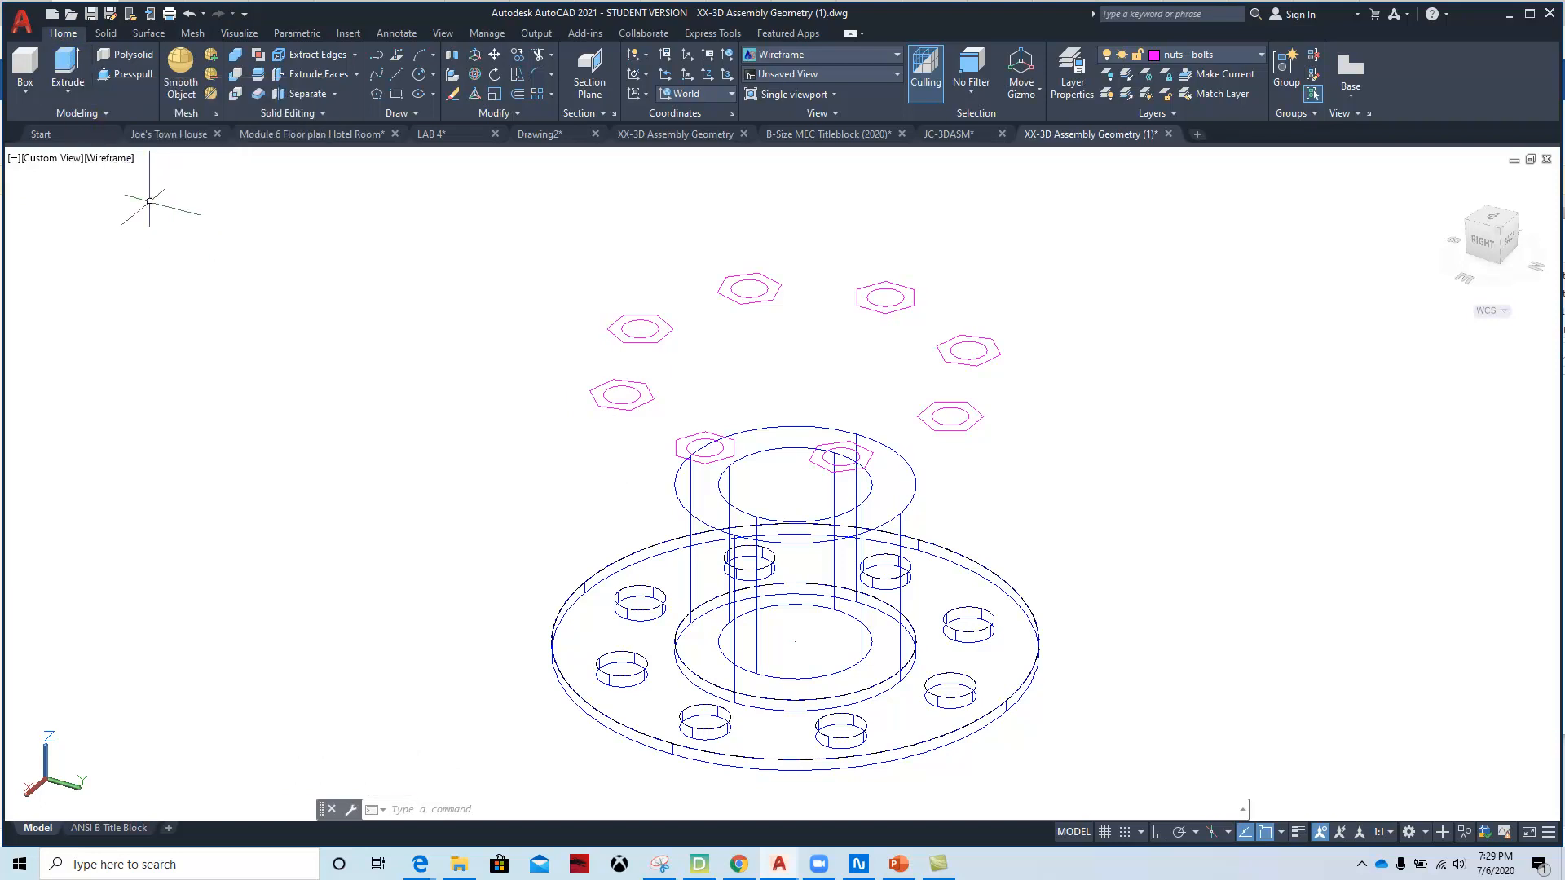
left_click(131, 74)
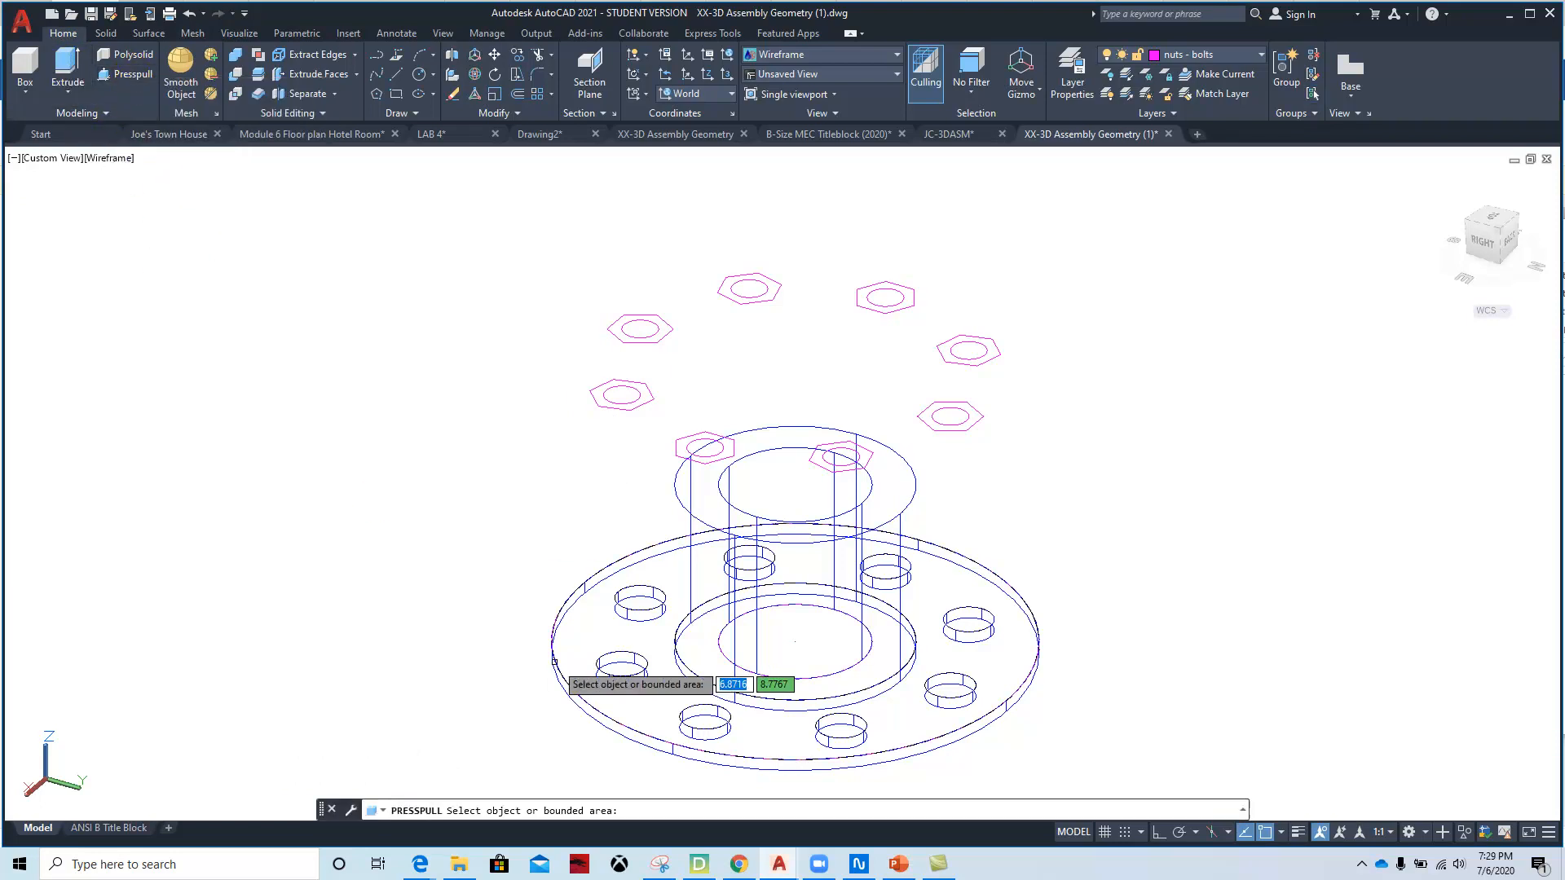
left_click(619, 395)
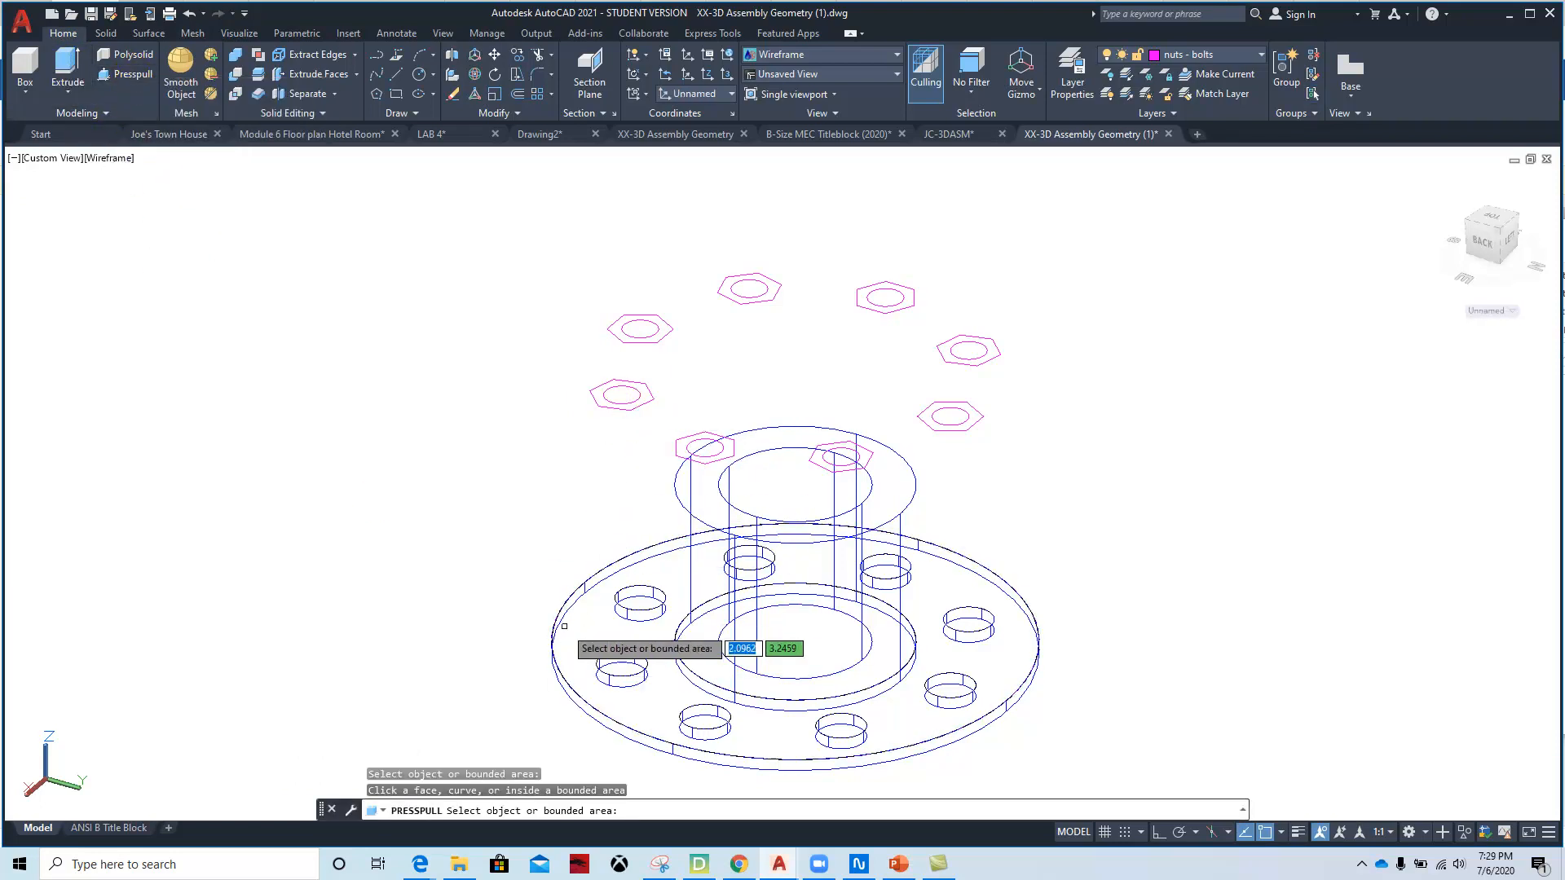
left_click(64, 81)
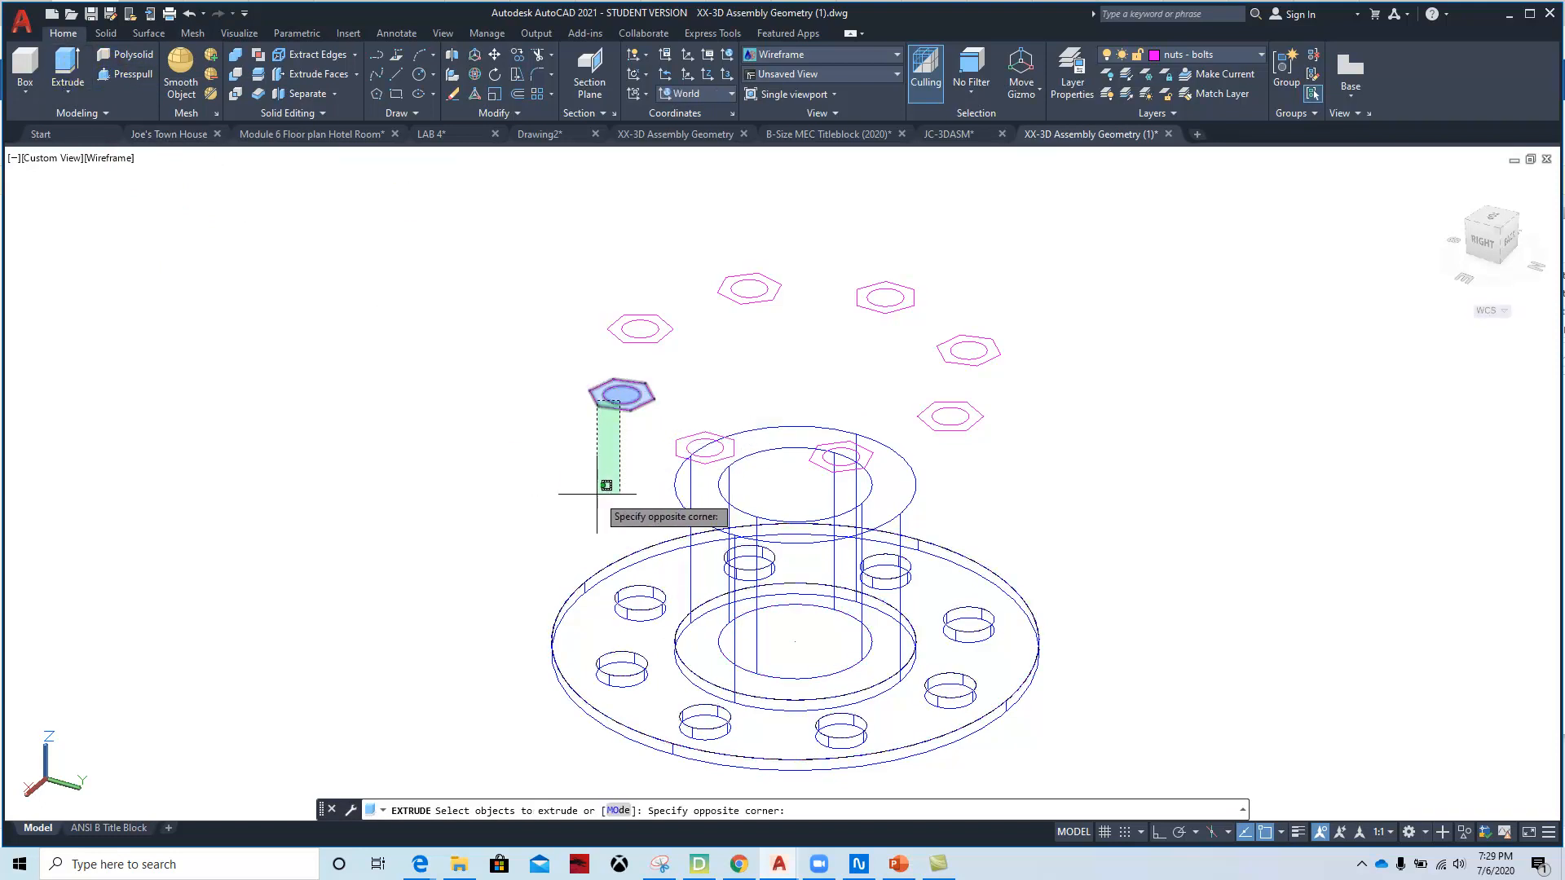
left_click(604, 401)
key("Return")
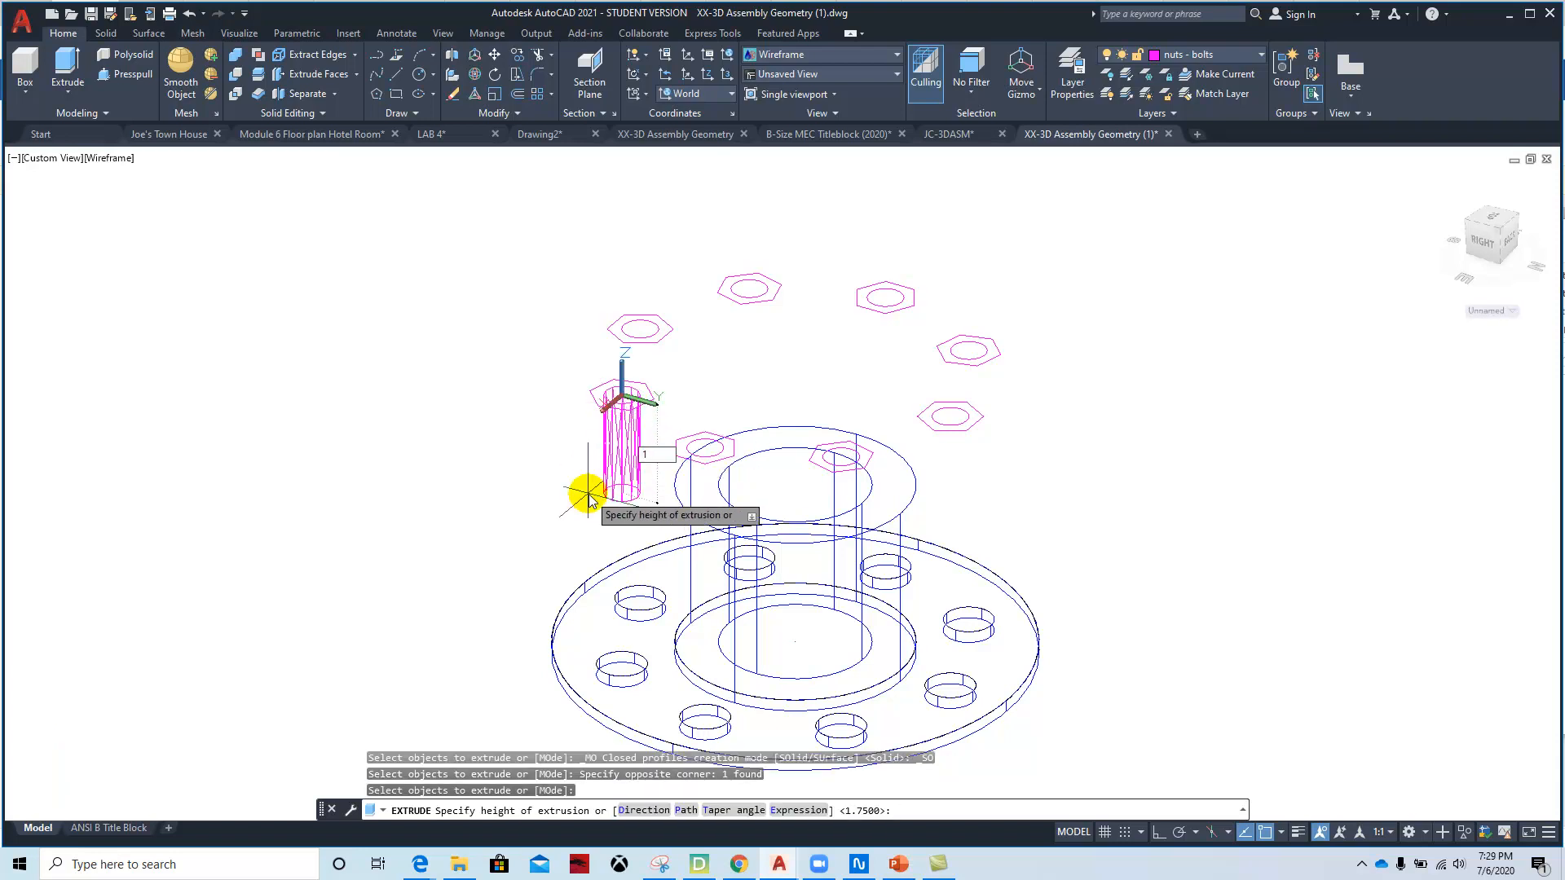
key("Return")
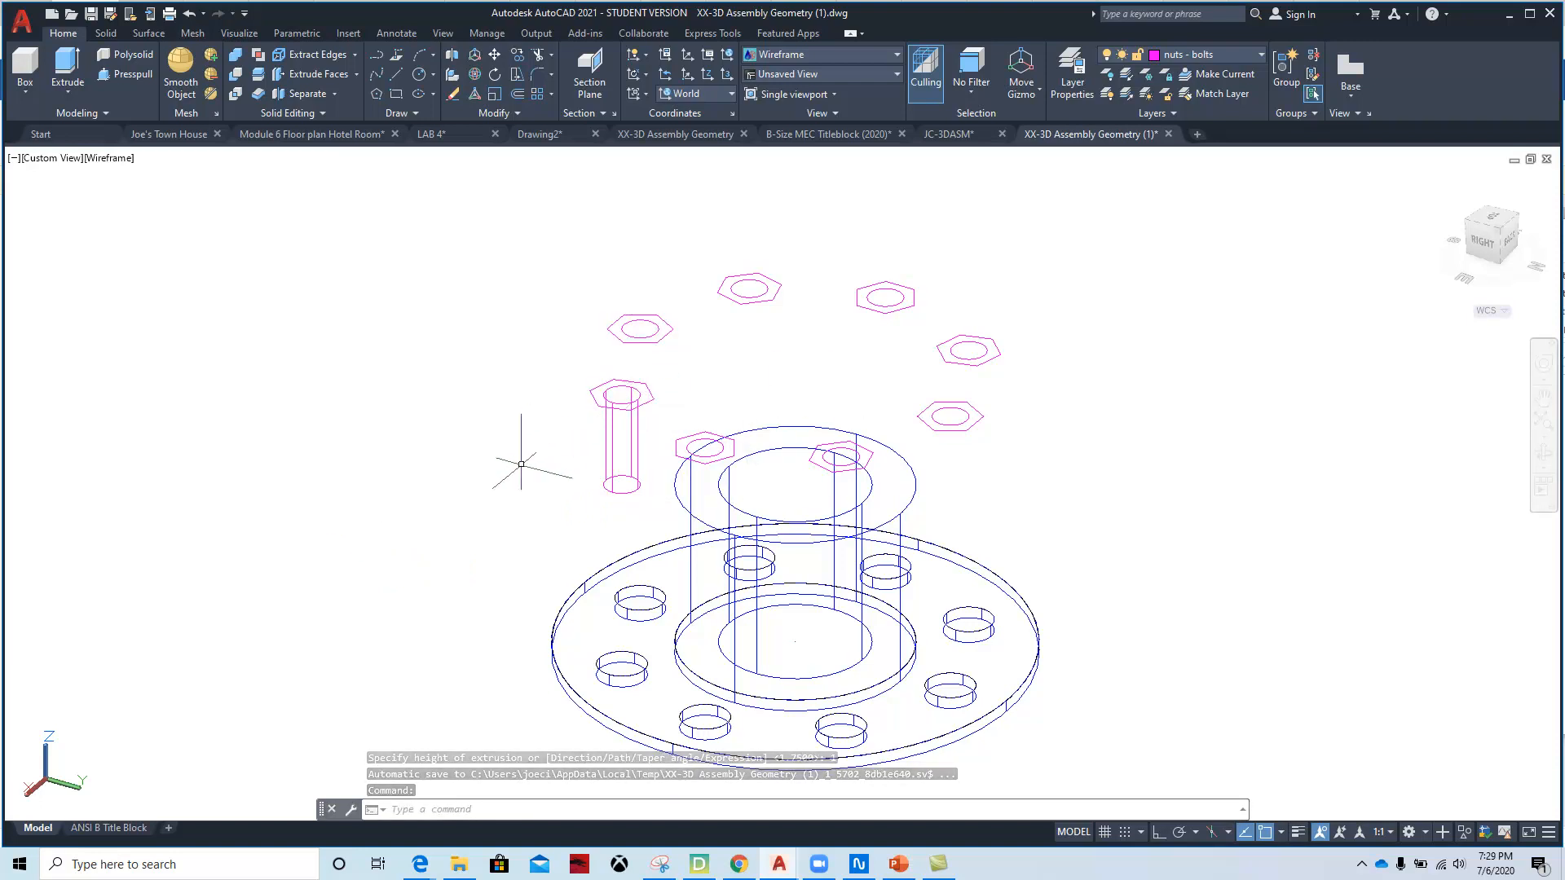
- Extrude the hexagon region above the new bolt shank 0.25 units upward as the bolt head
left_click(62, 76)
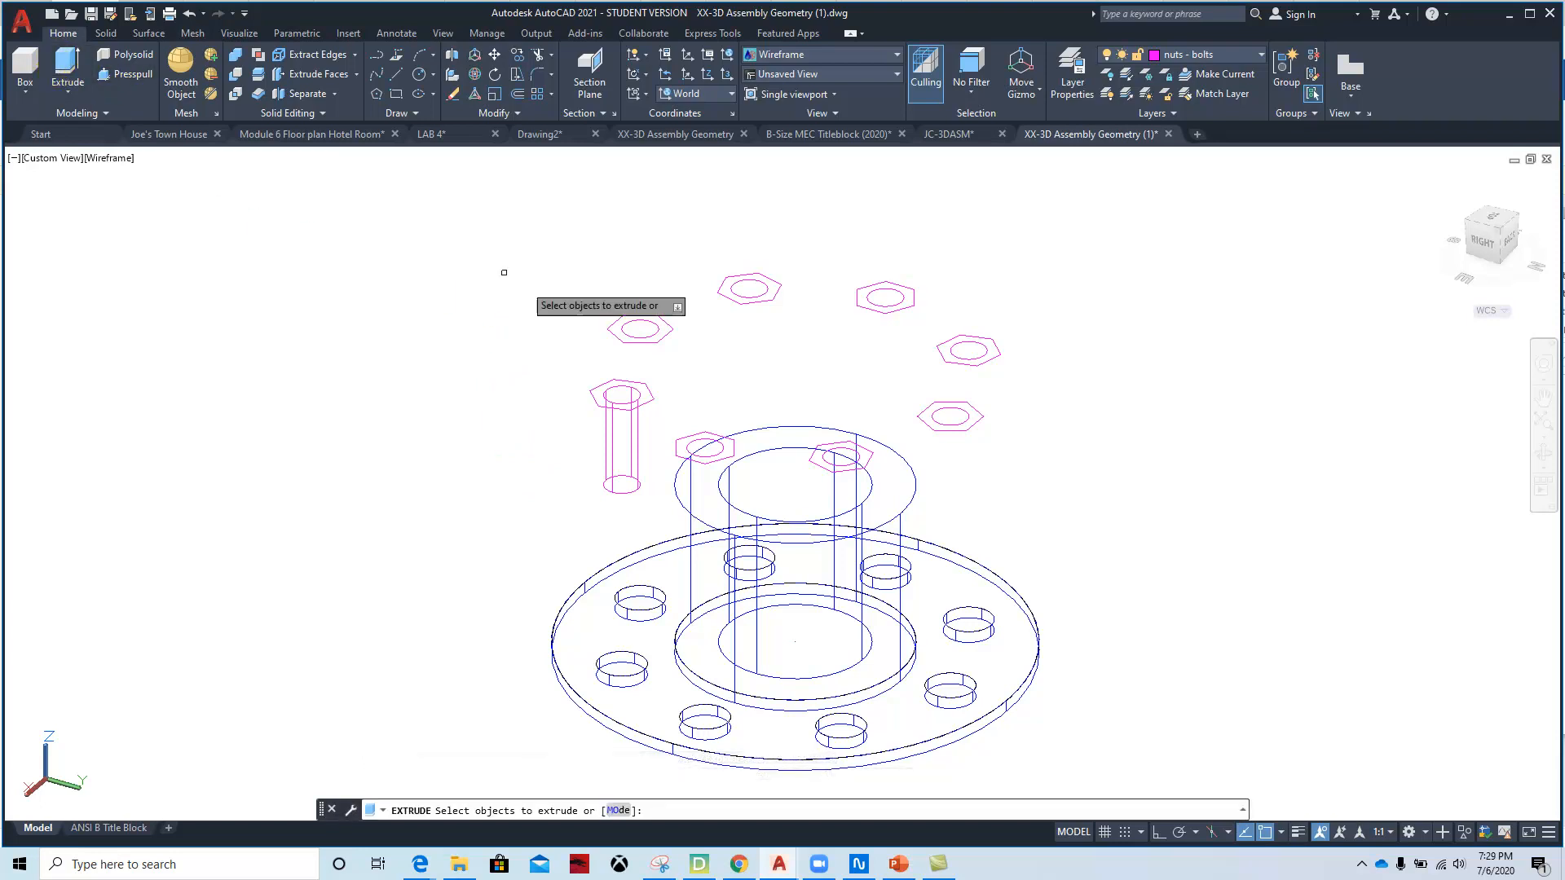
left_click(654, 398)
key("Return")
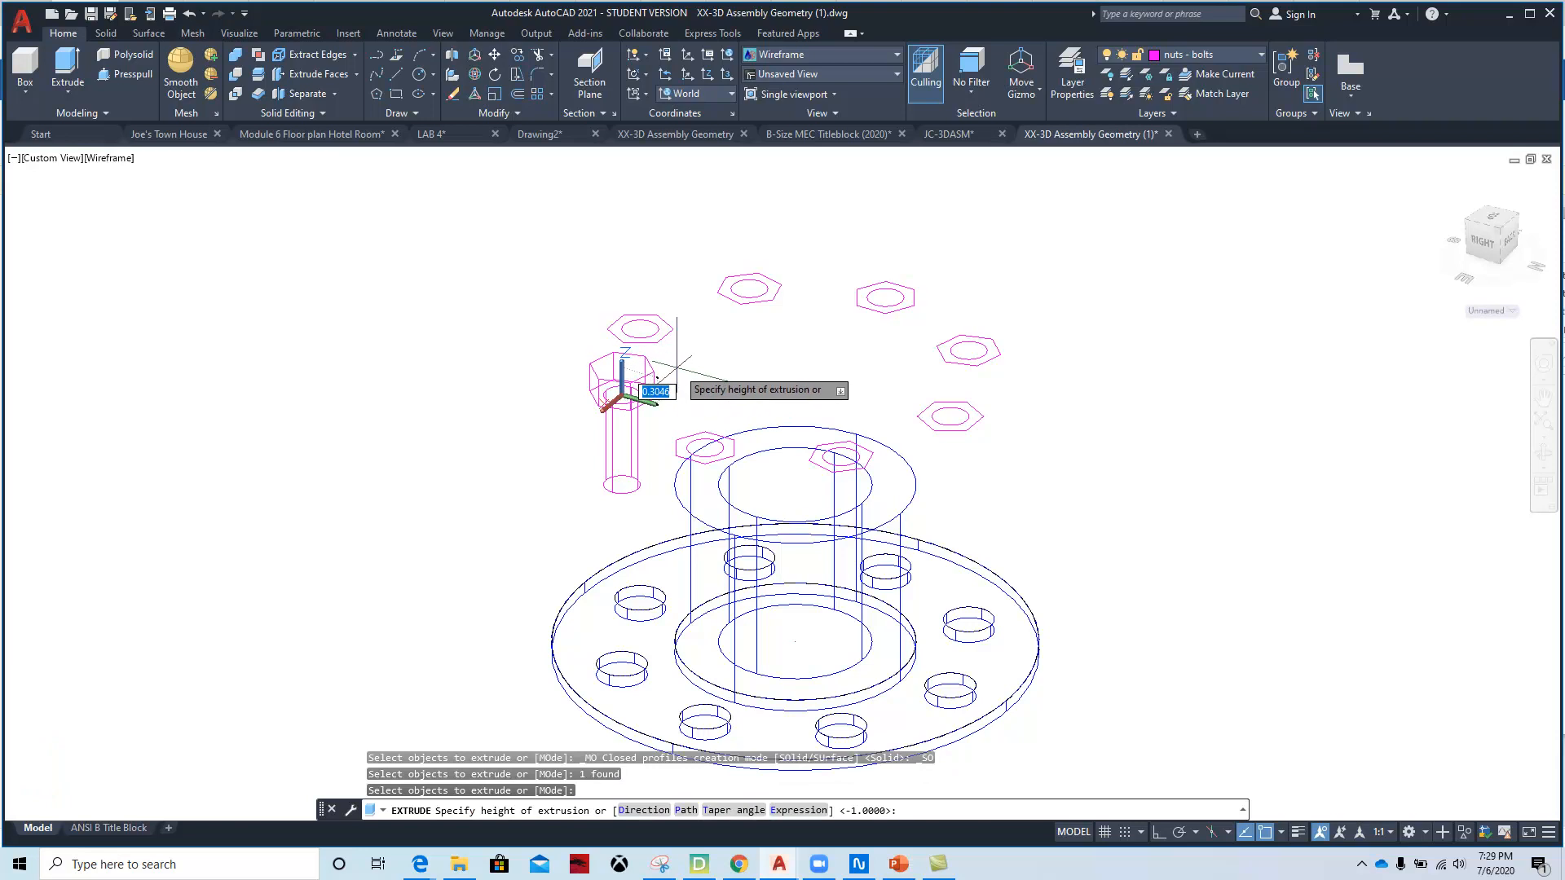
key("Return")
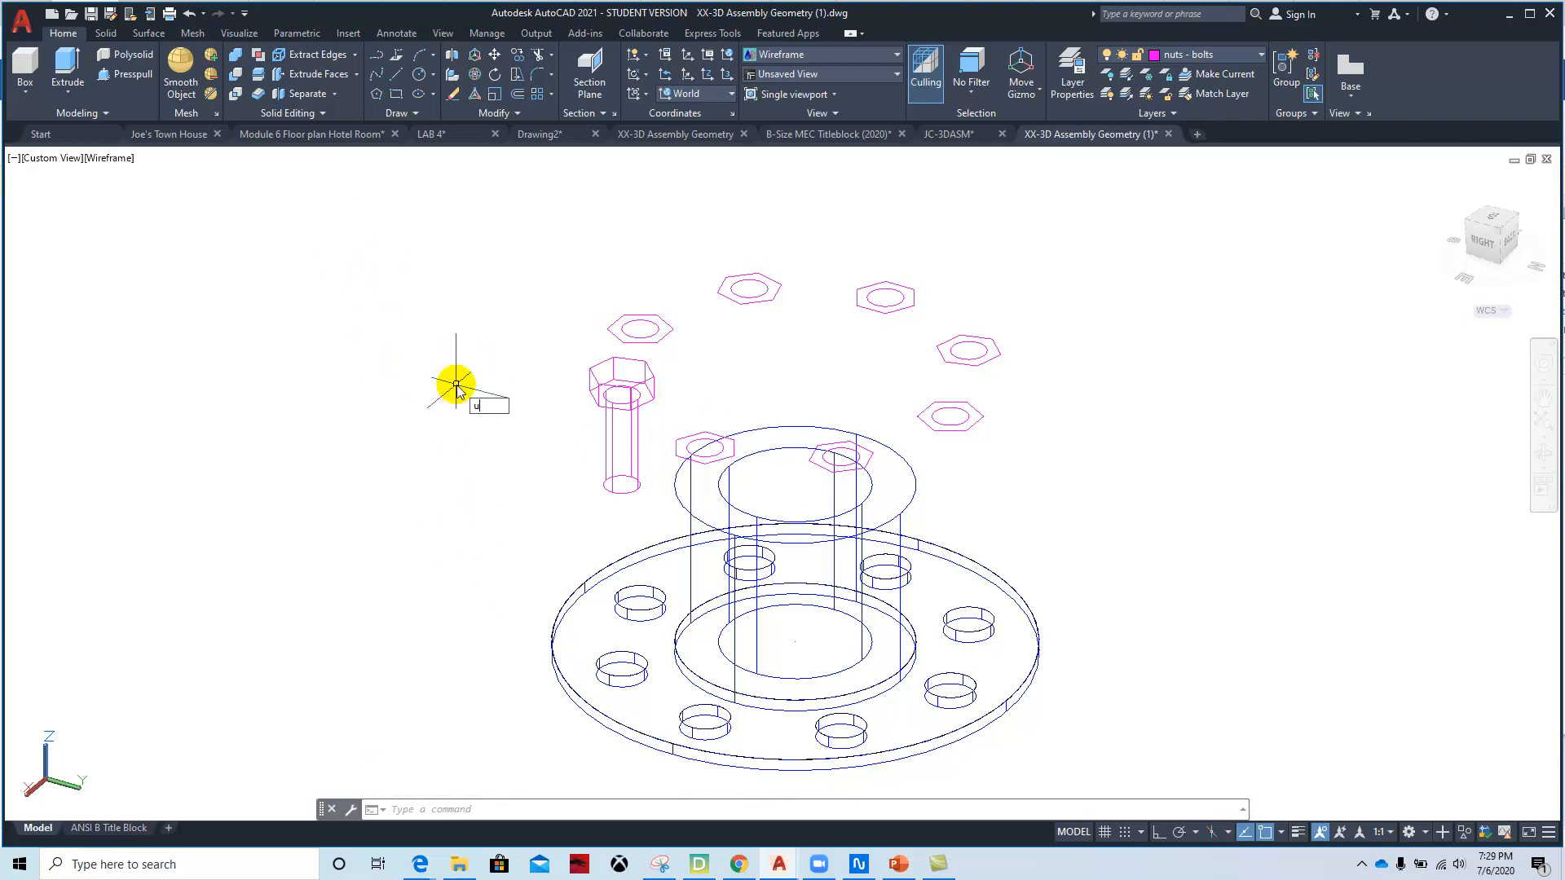
- Union the extruded hexagonal head and the bolt shank into one solid
key("Return")
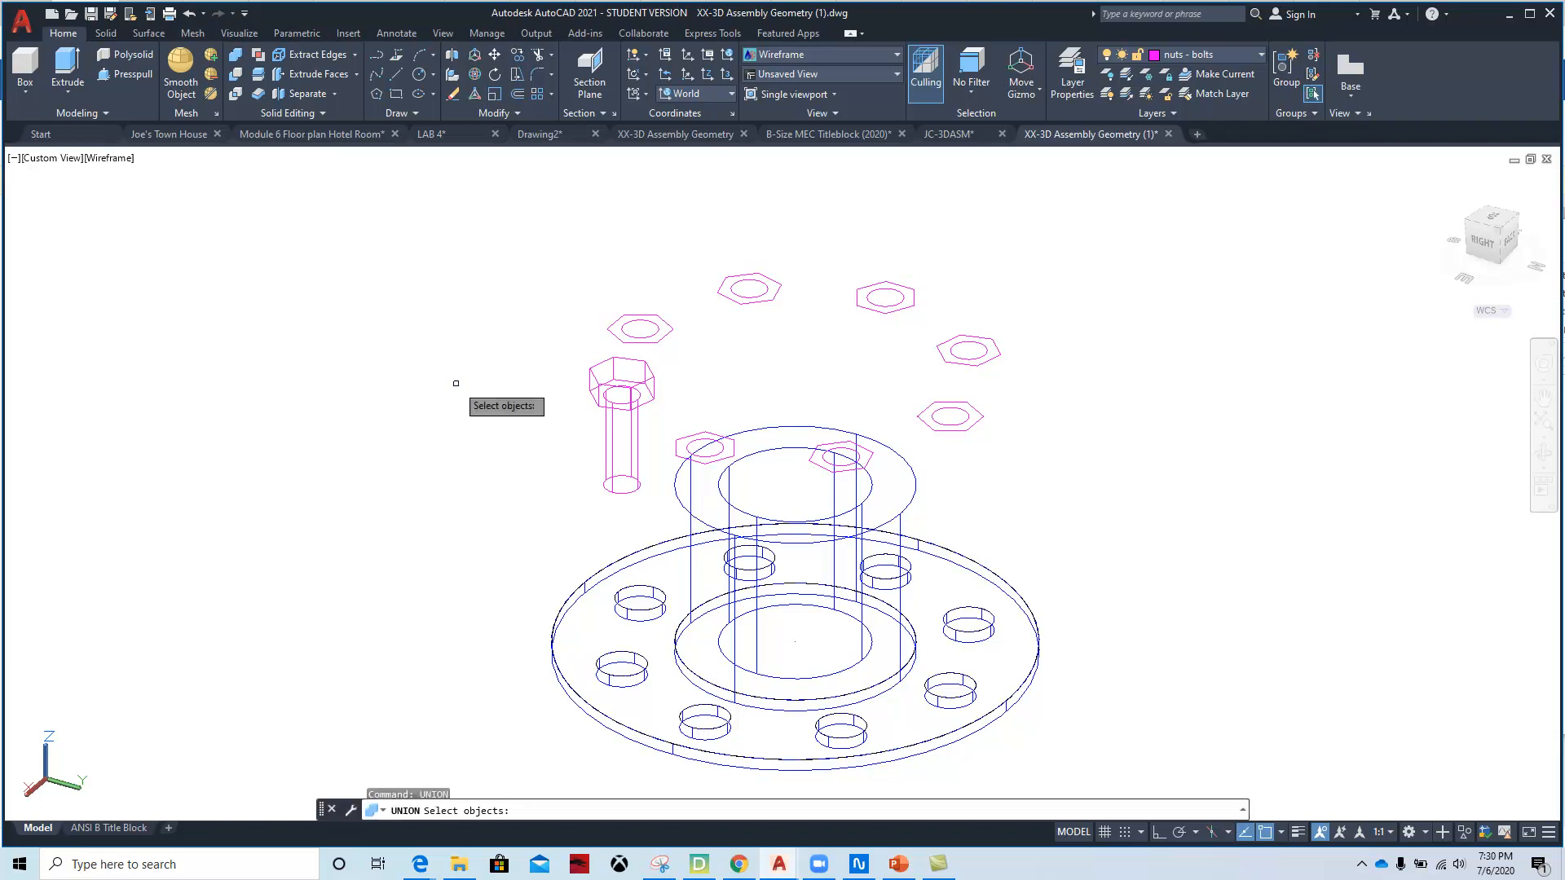
left_click(648, 401)
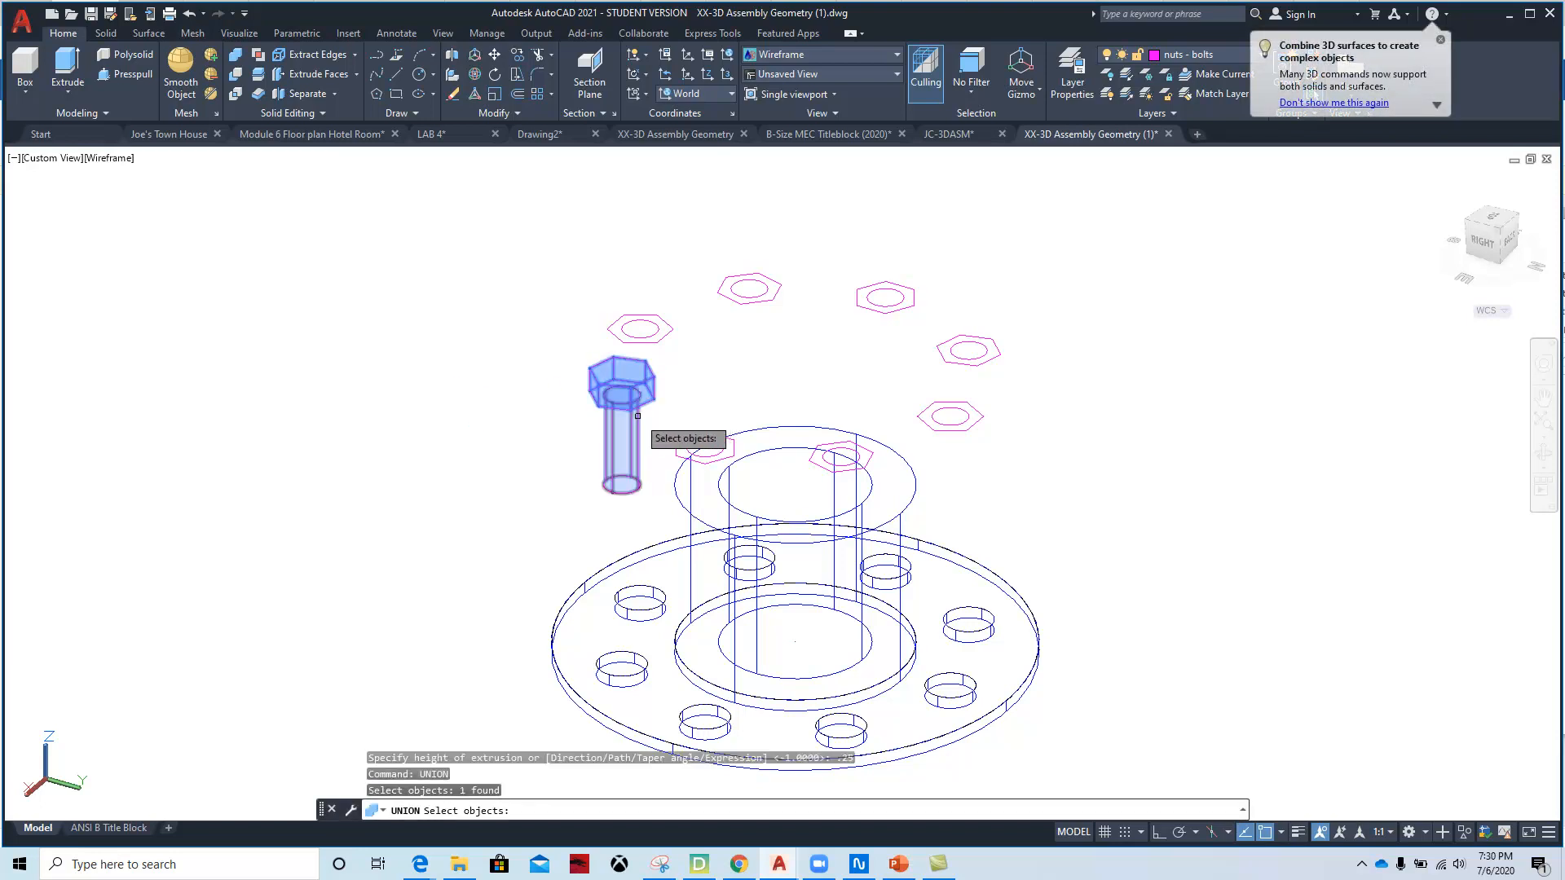
left_click(646, 426)
key("Return")
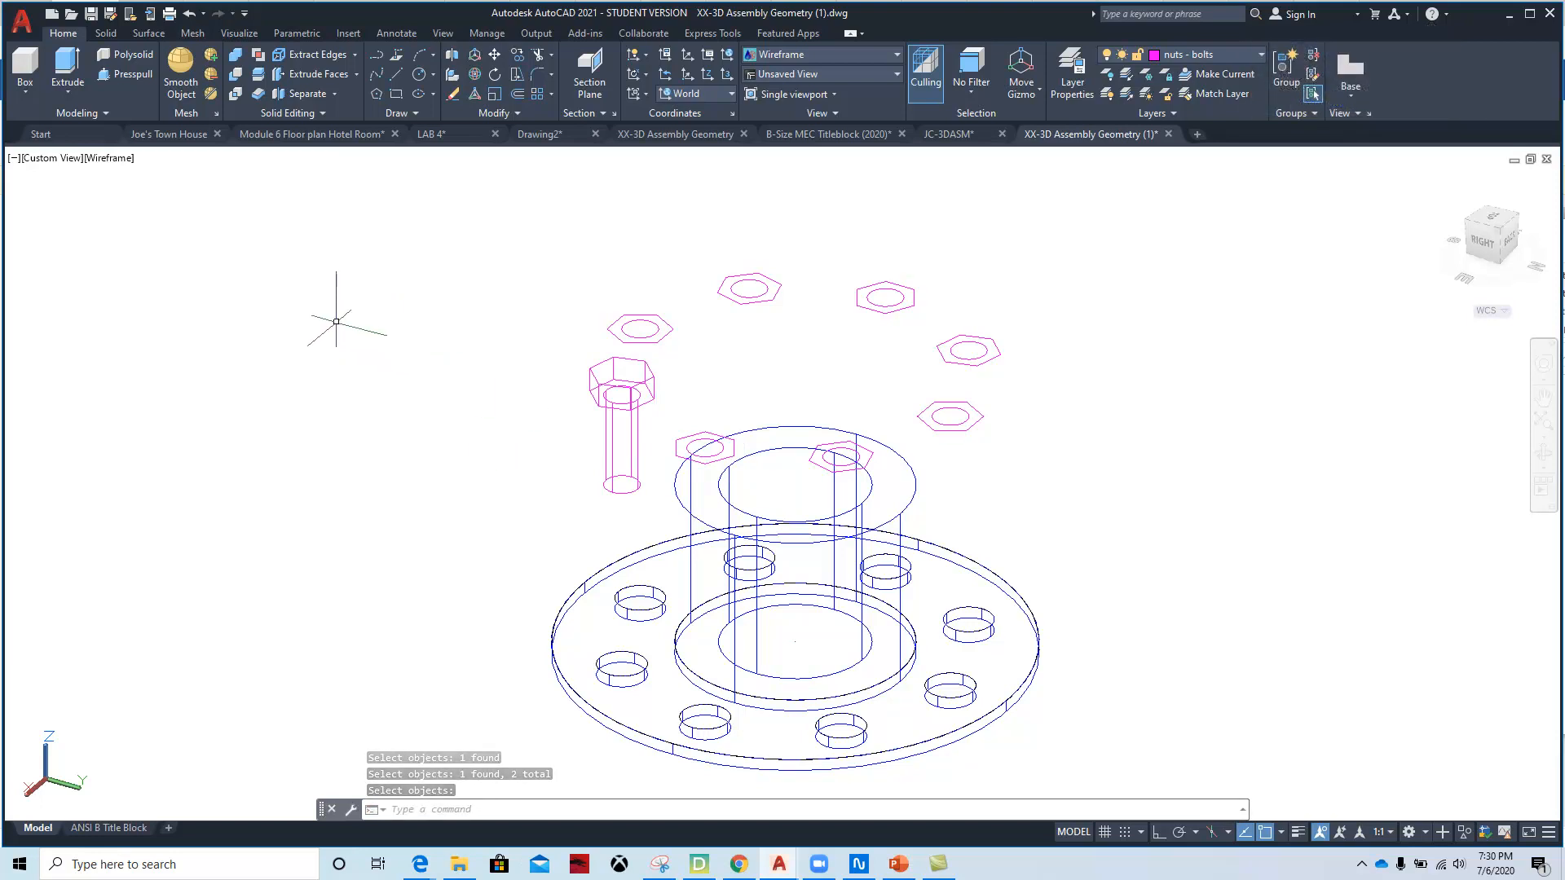
- Open the choice of Extrude, Loft, Revolve and Sweep modeling operations
left_click(74, 86)
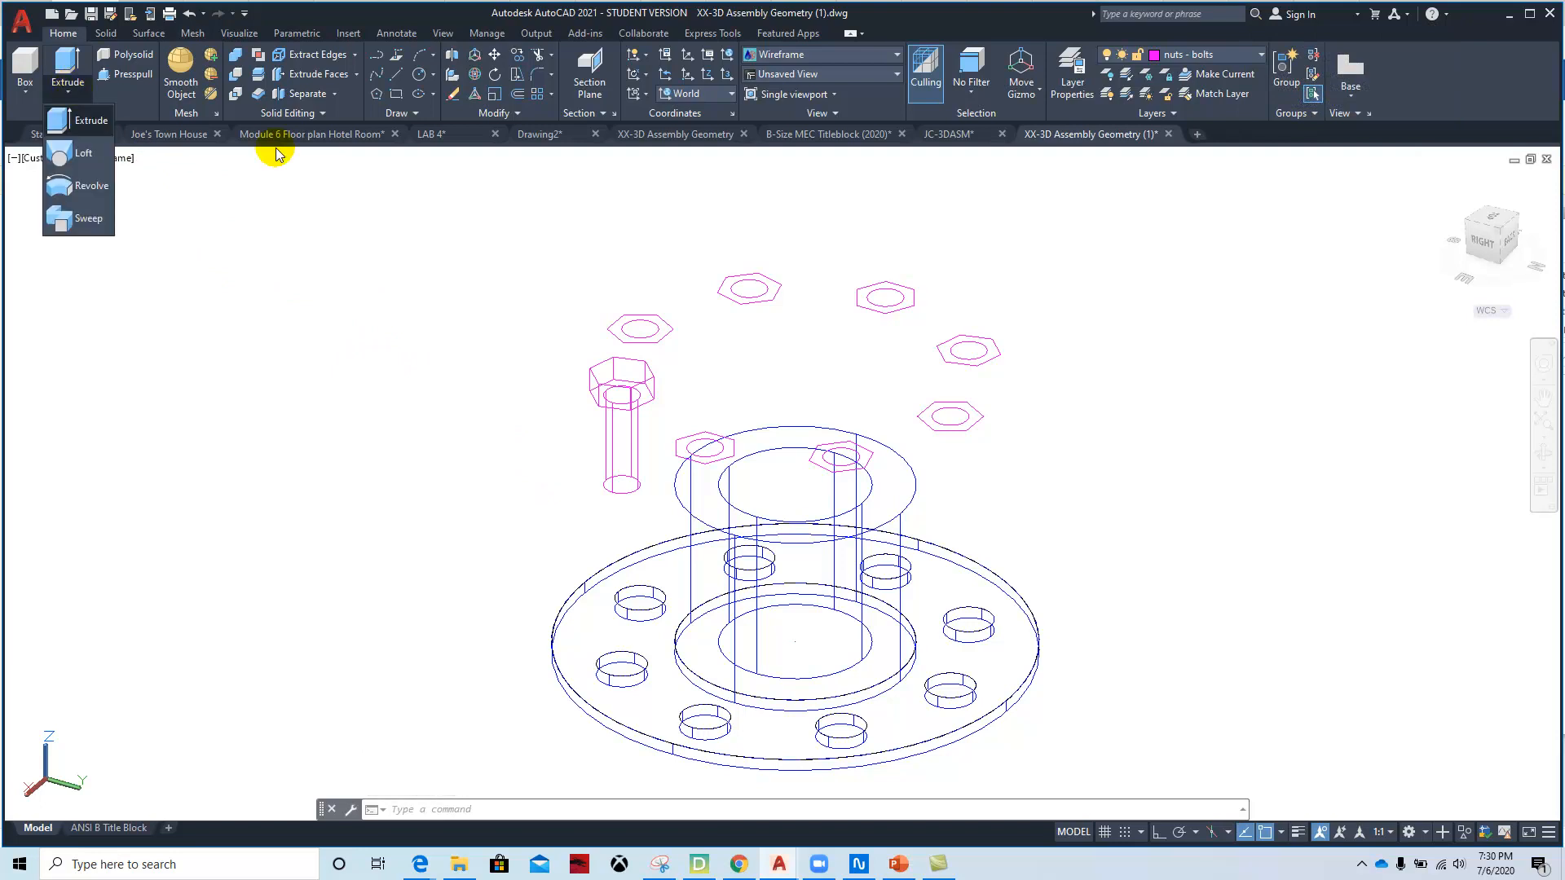
- Extrude the circles inside the three rear hexagons next to the finished bolt 1 unit downward as bolt shanks
left_click(92, 122)
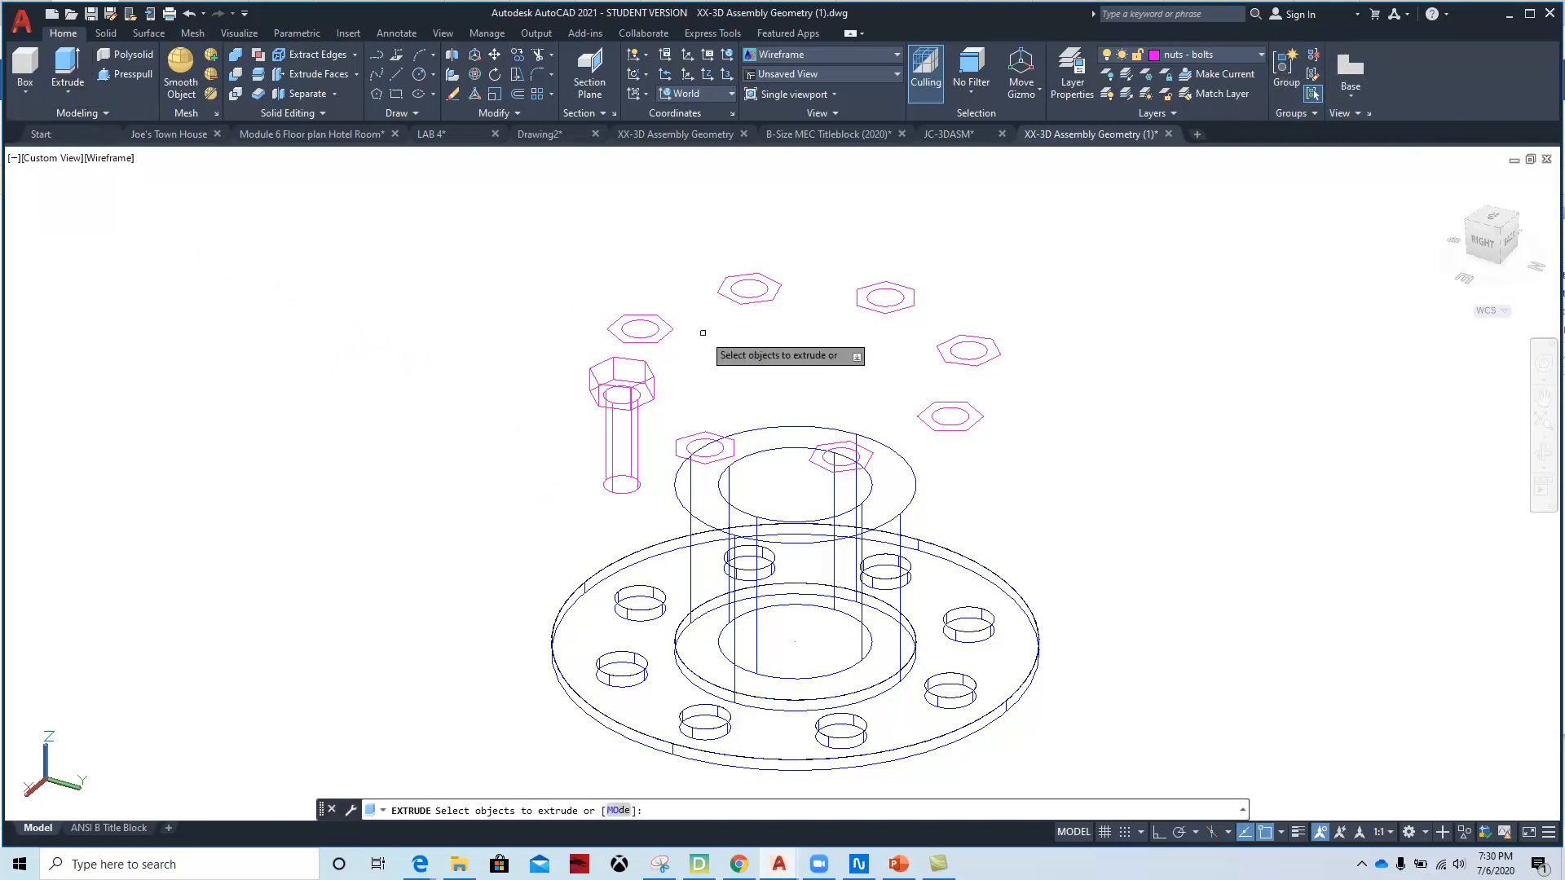
left_click(666, 327)
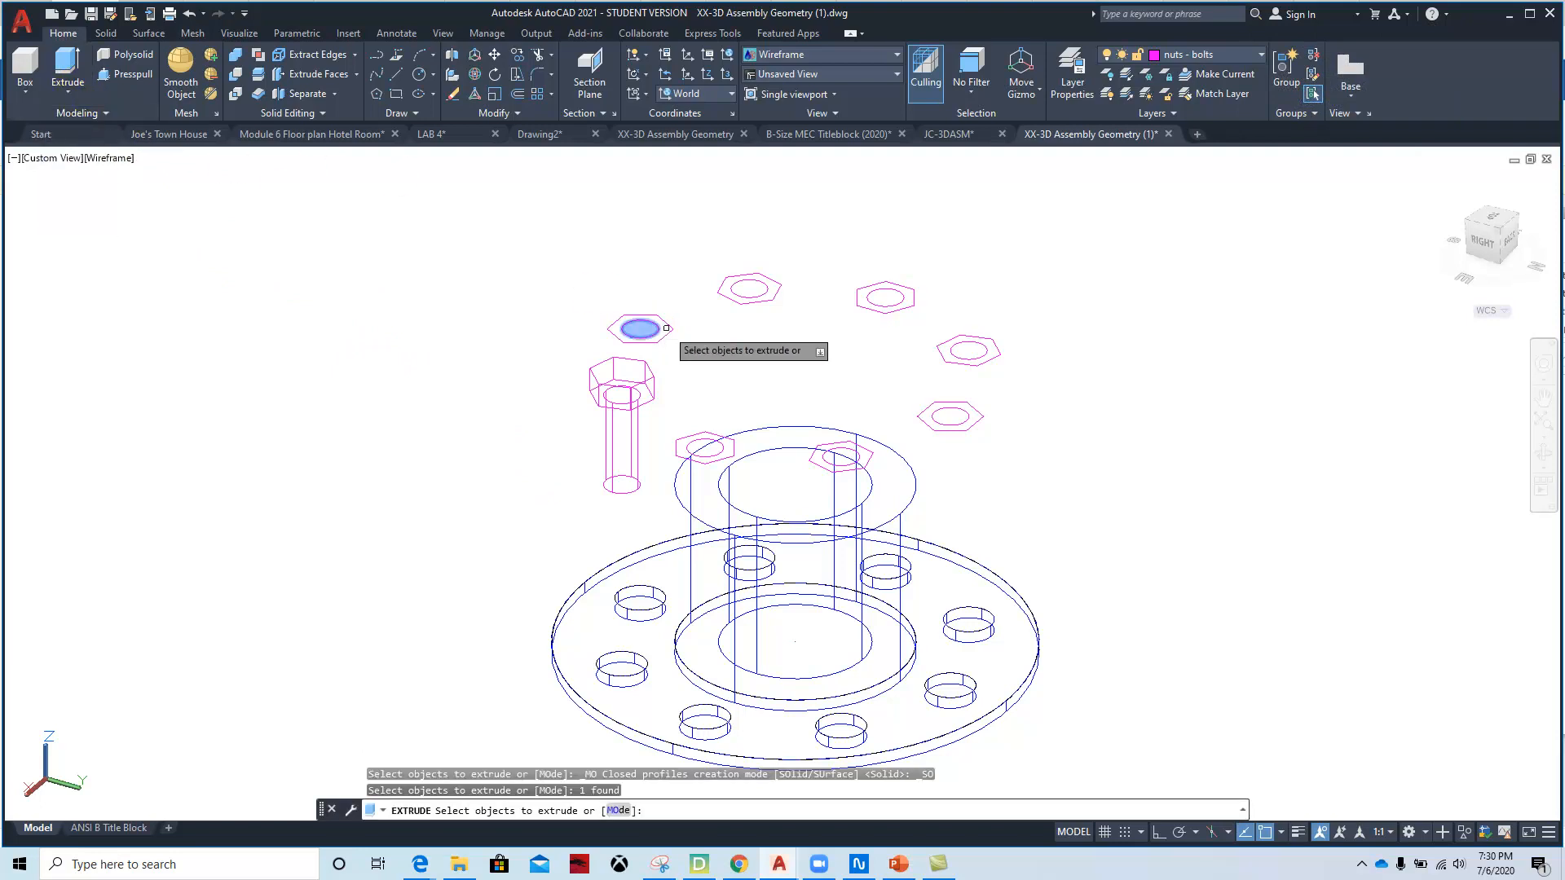
left_click(766, 288)
left_click(901, 296)
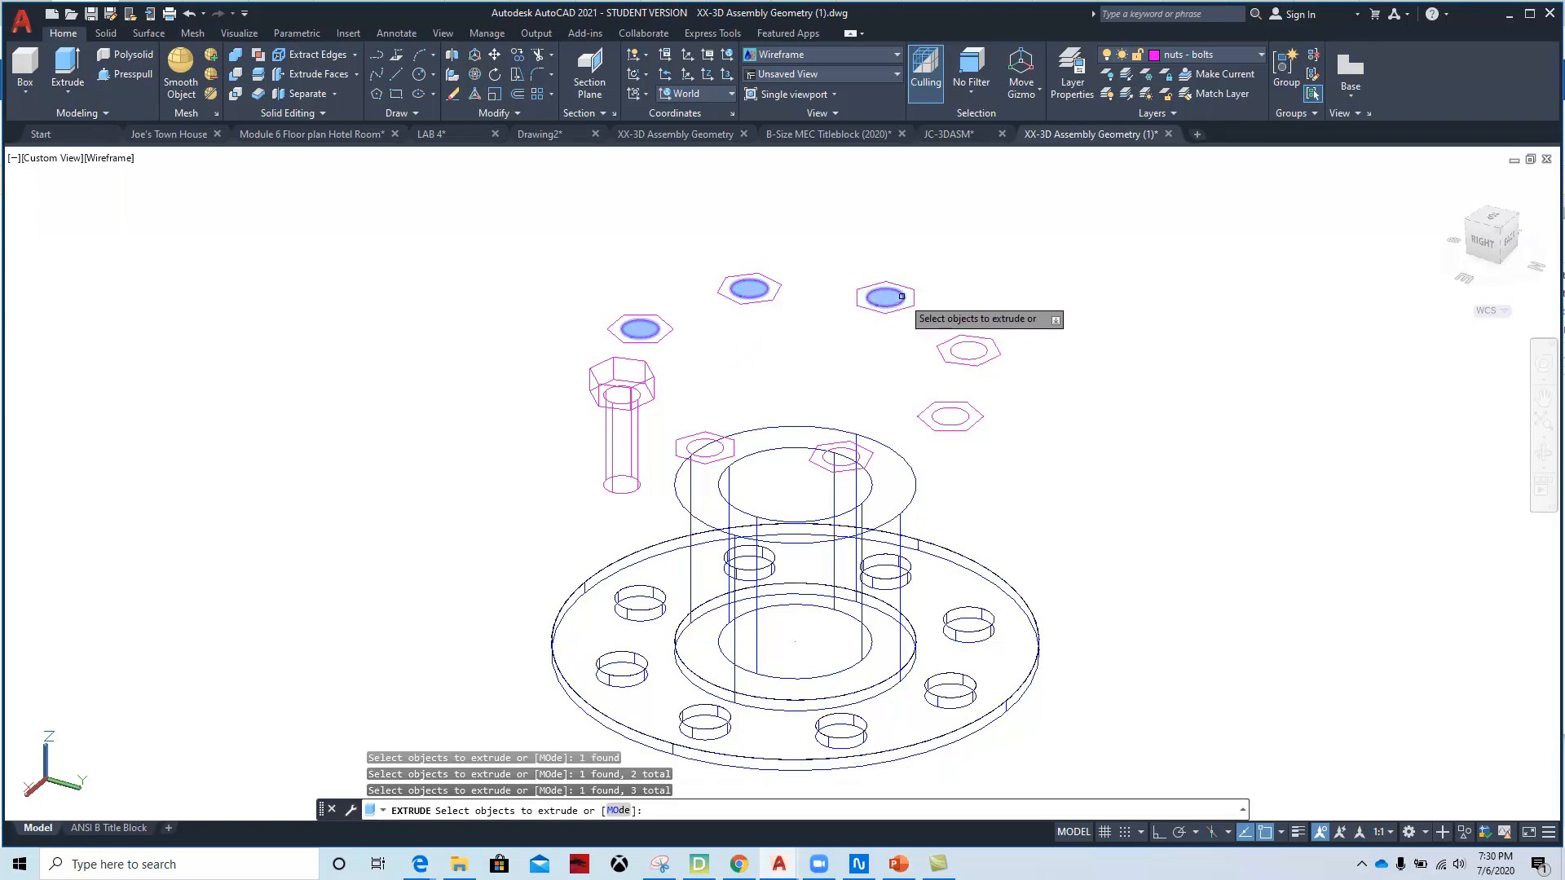
key("Return")
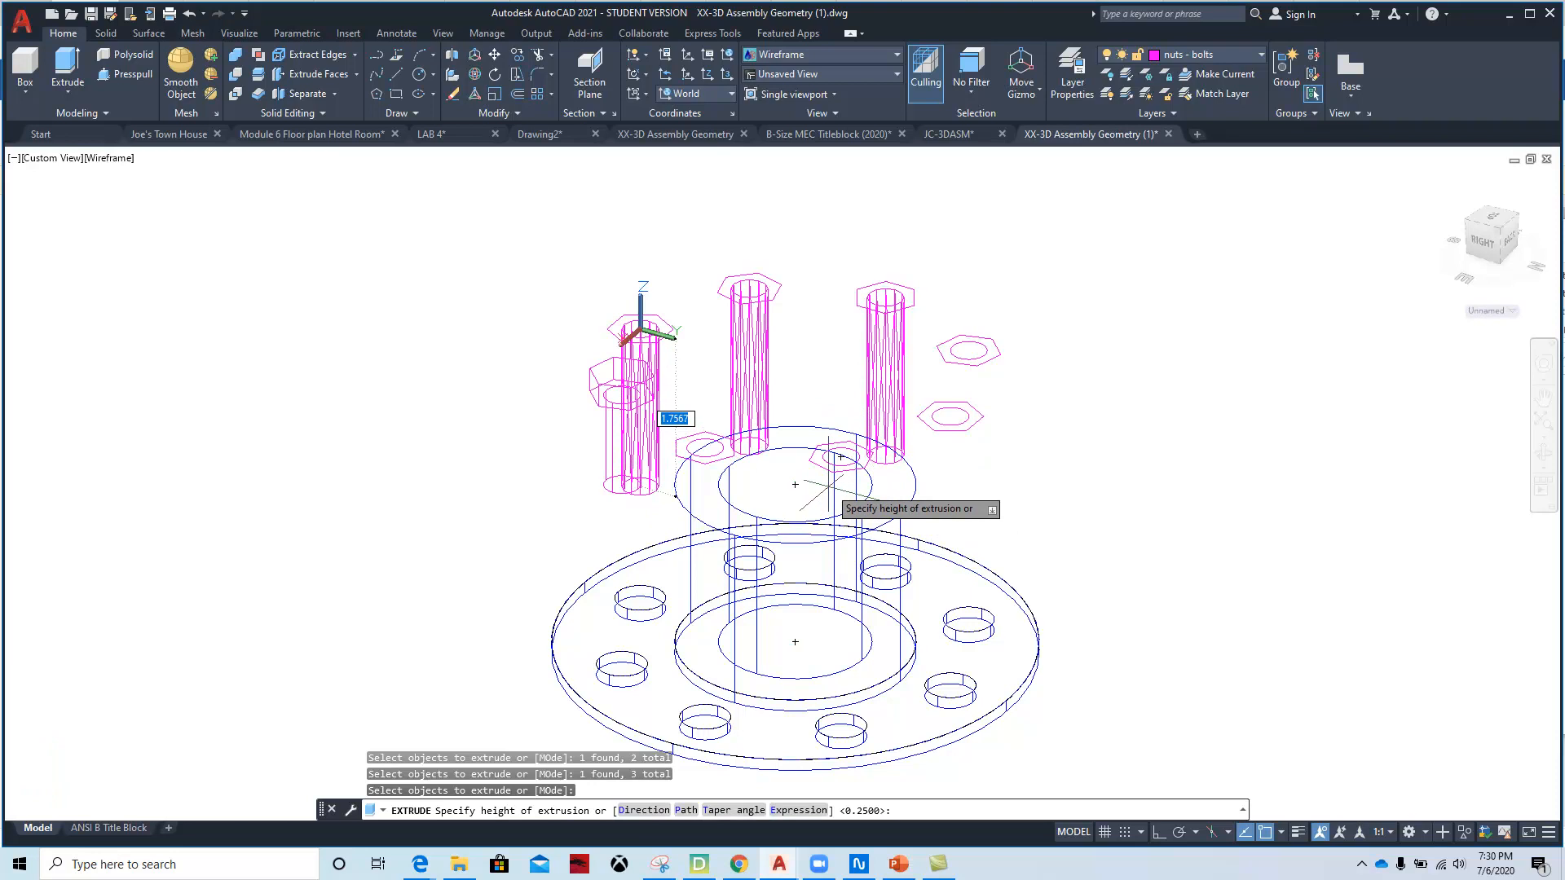
type("1")
key("Return")
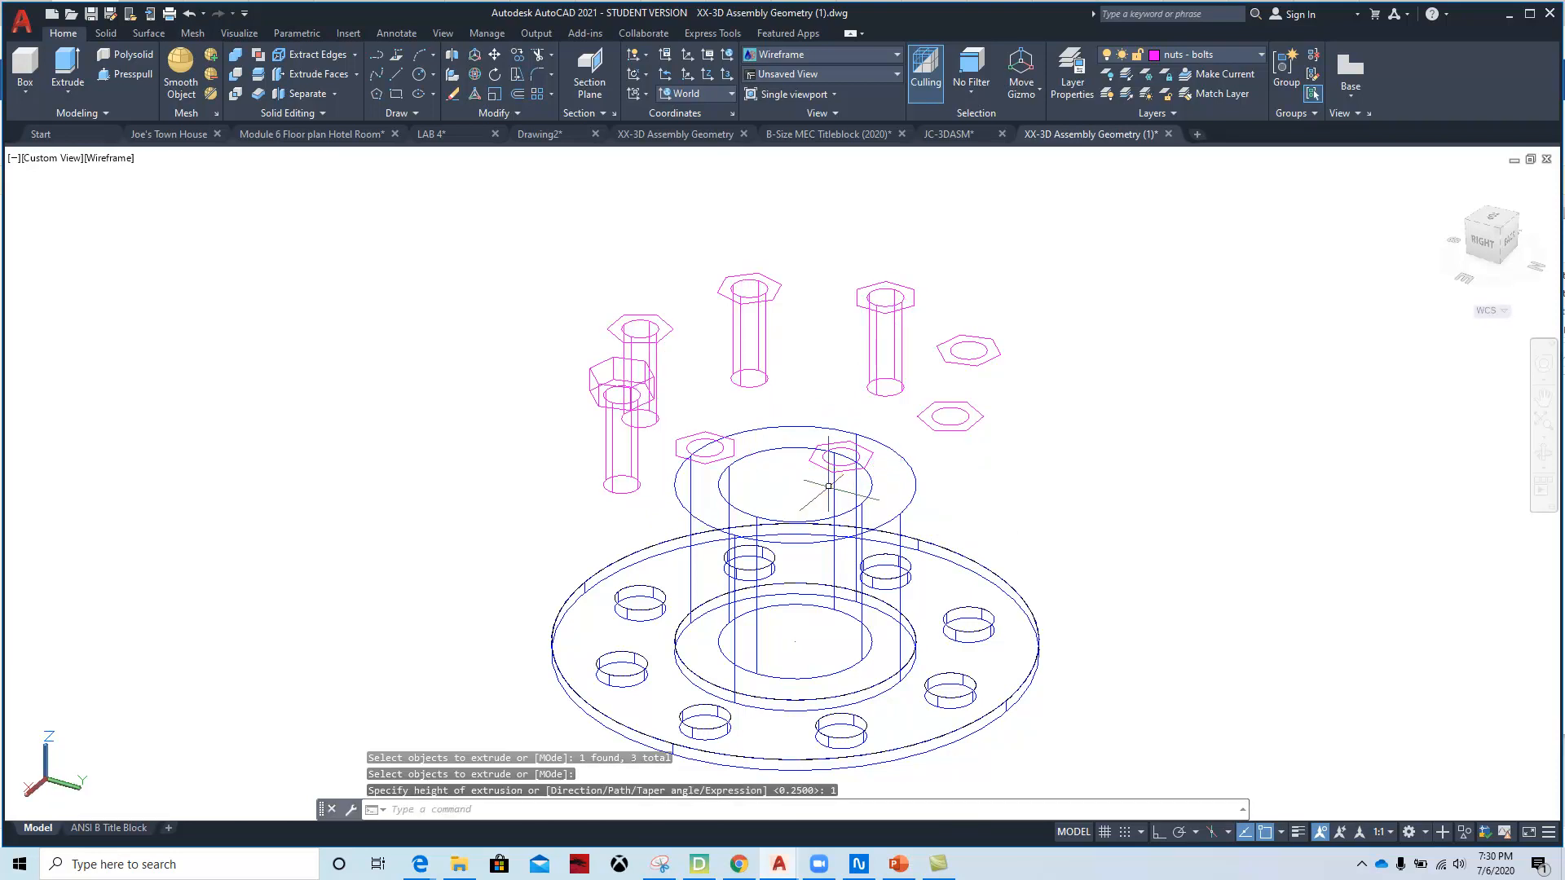
- Extrude the hexagons above the three new shanks 0.25 upward as bolt heads, and set the visual style to Conceptual
left_click(69, 65)
left_click(670, 326)
left_click(668, 326)
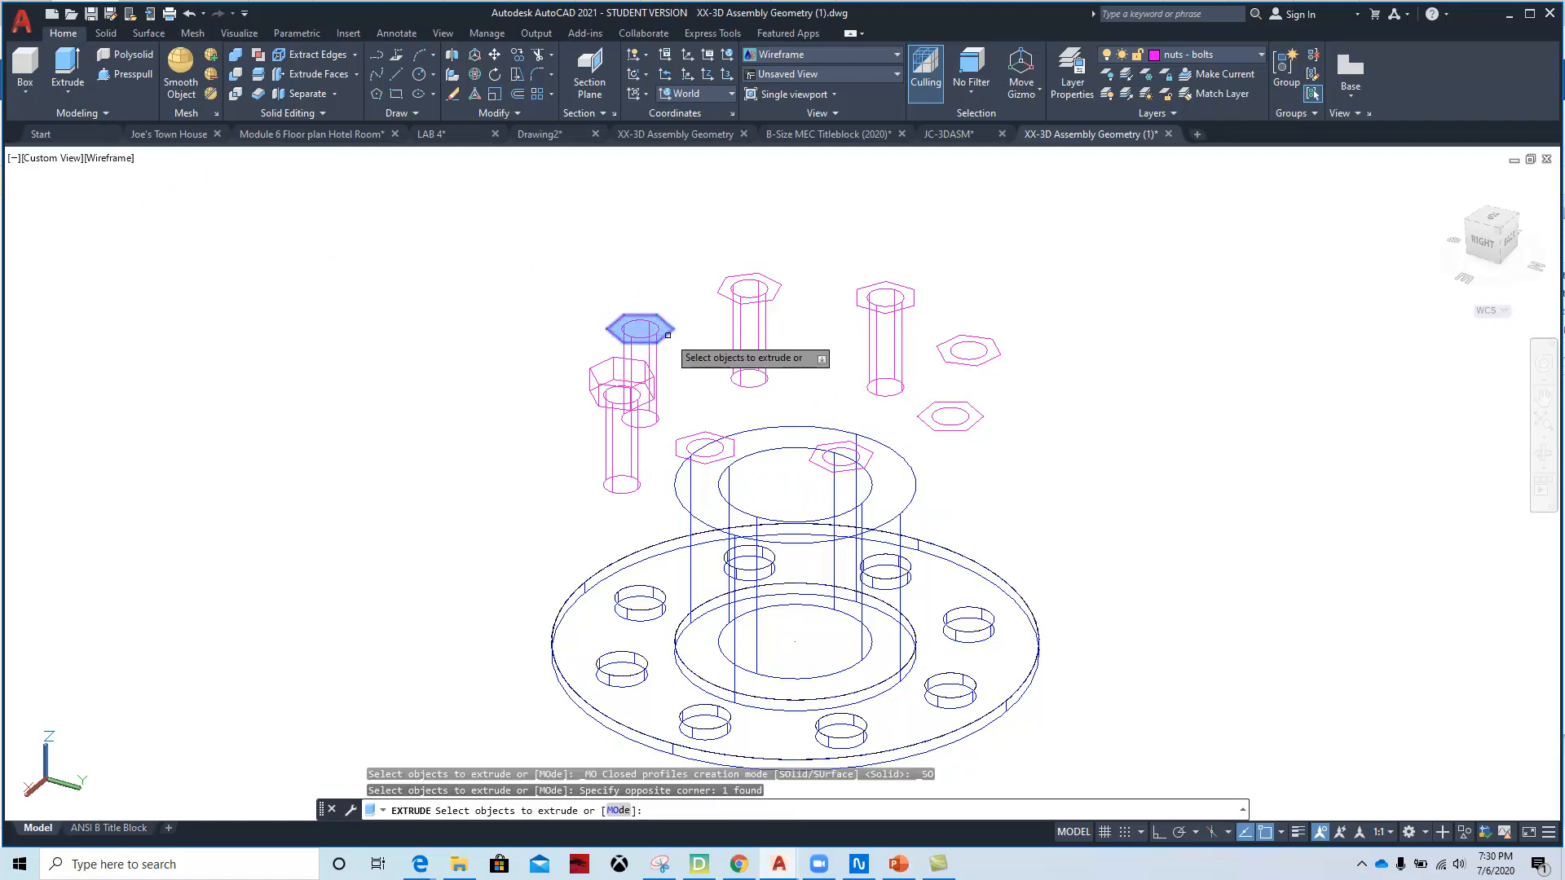
left_click(775, 285)
left_click(913, 293)
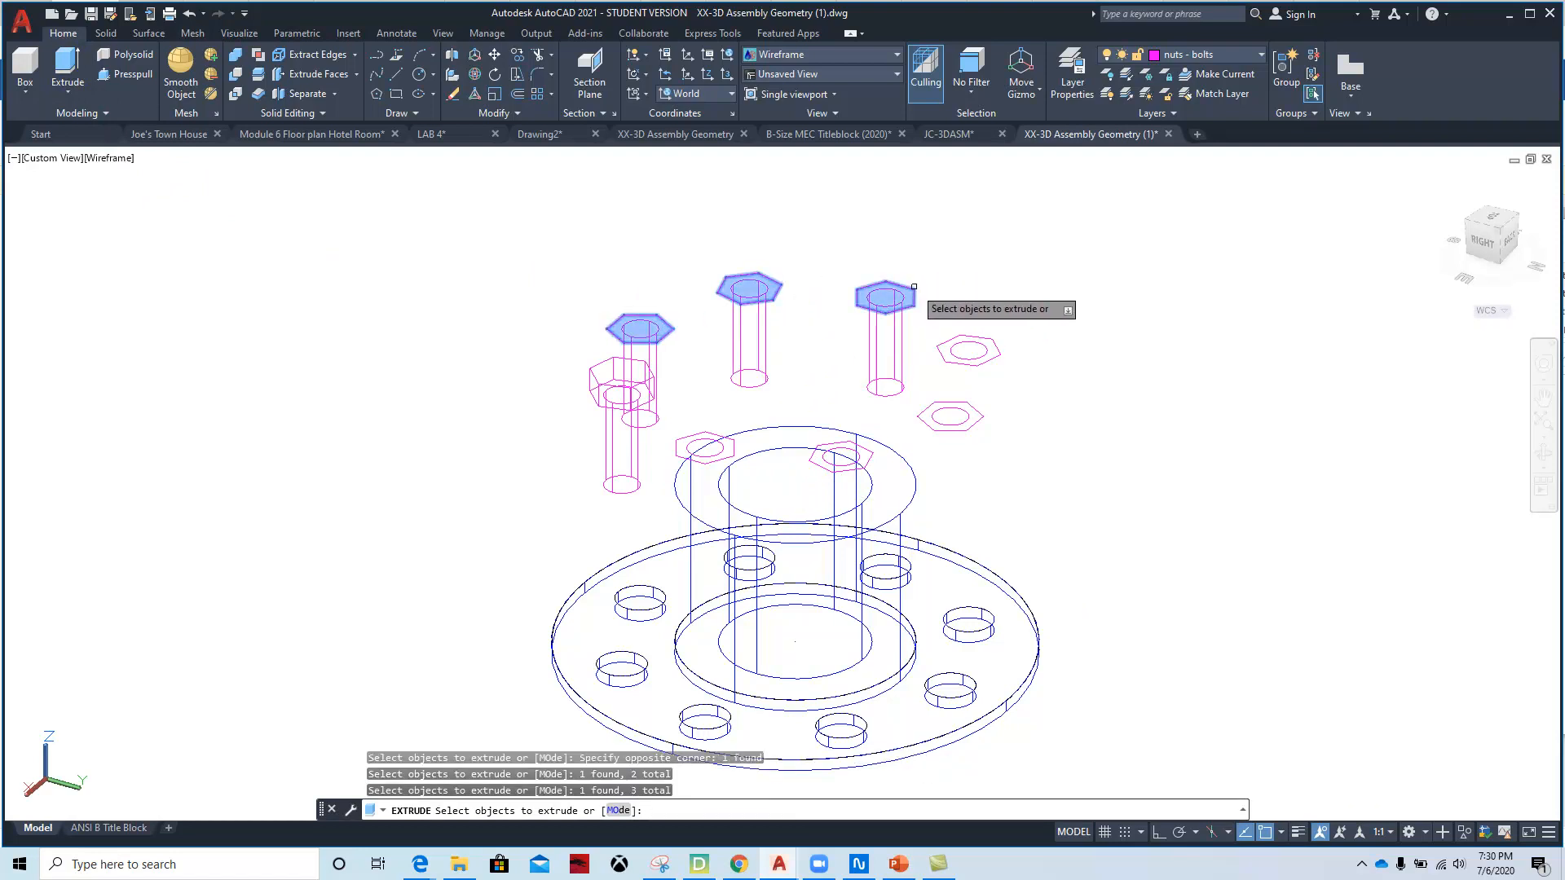
key("Return")
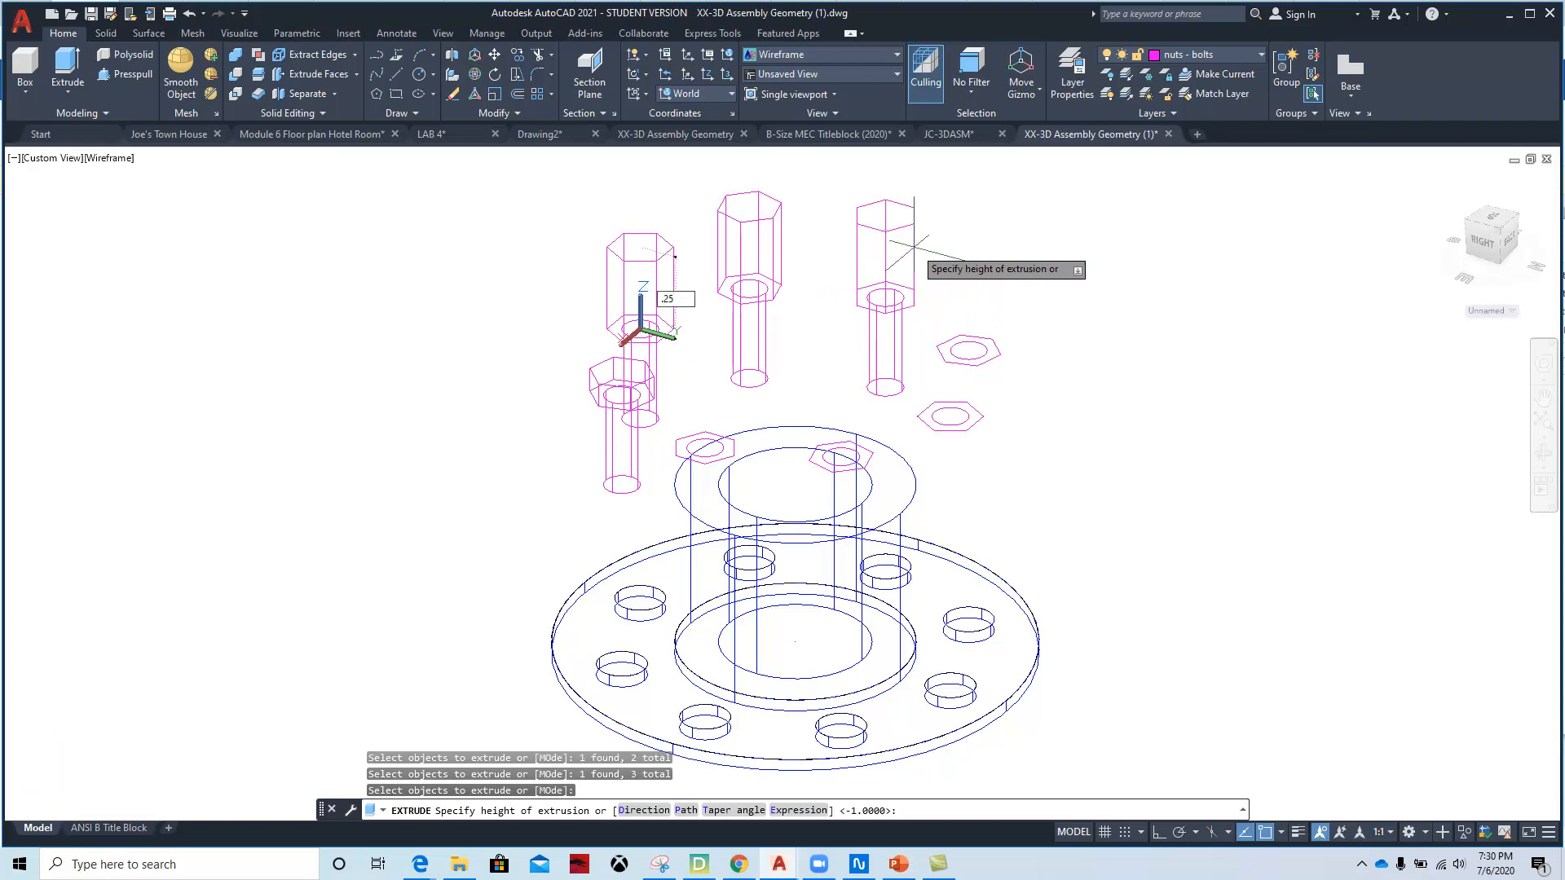
key("Return")
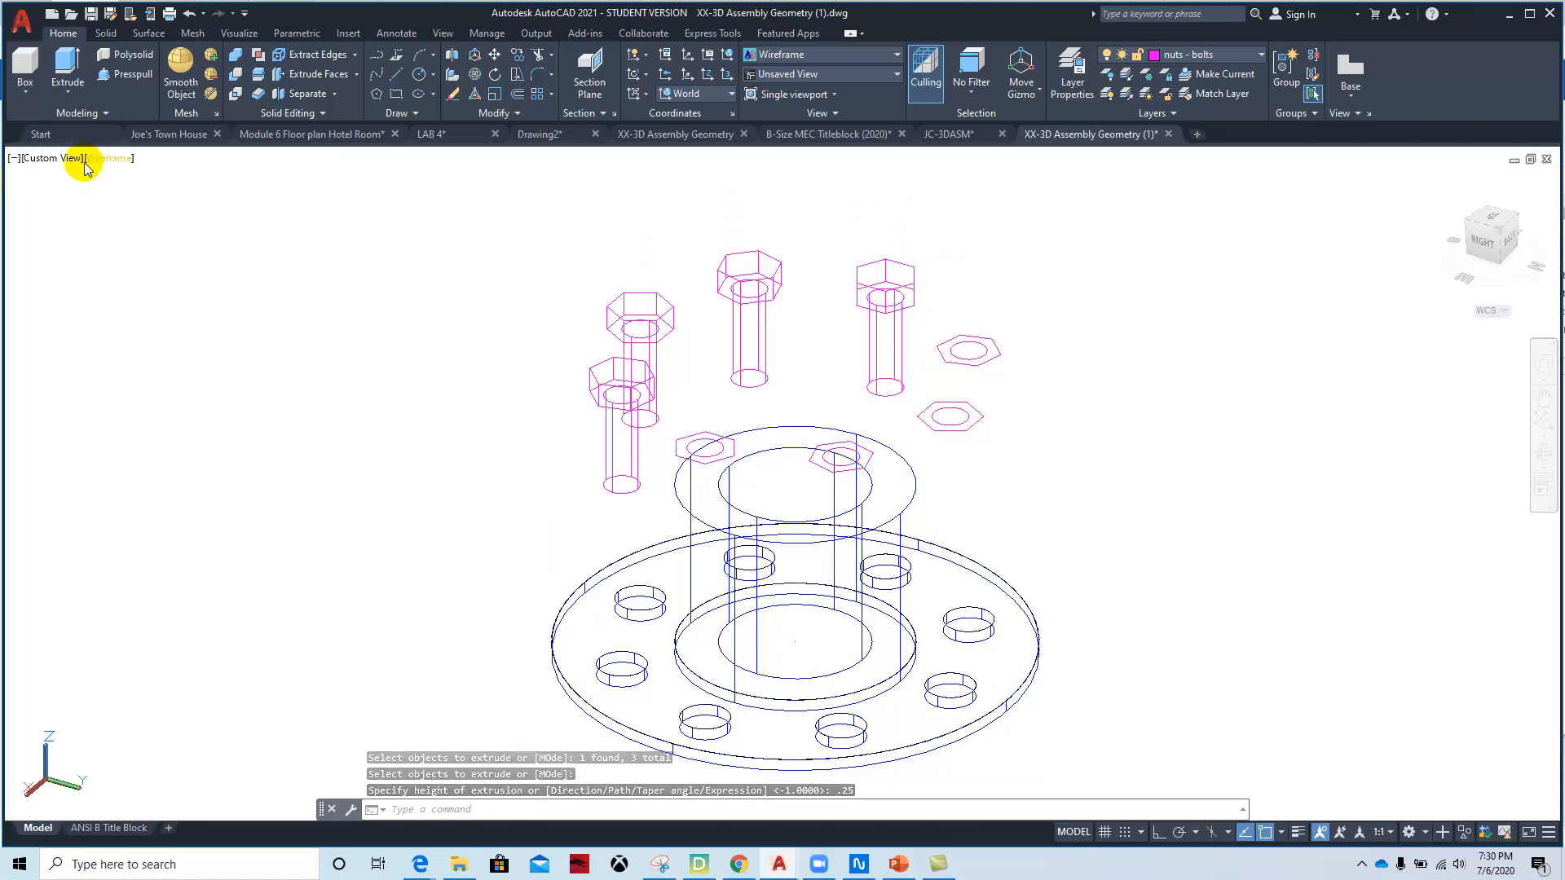
left_click(110, 163)
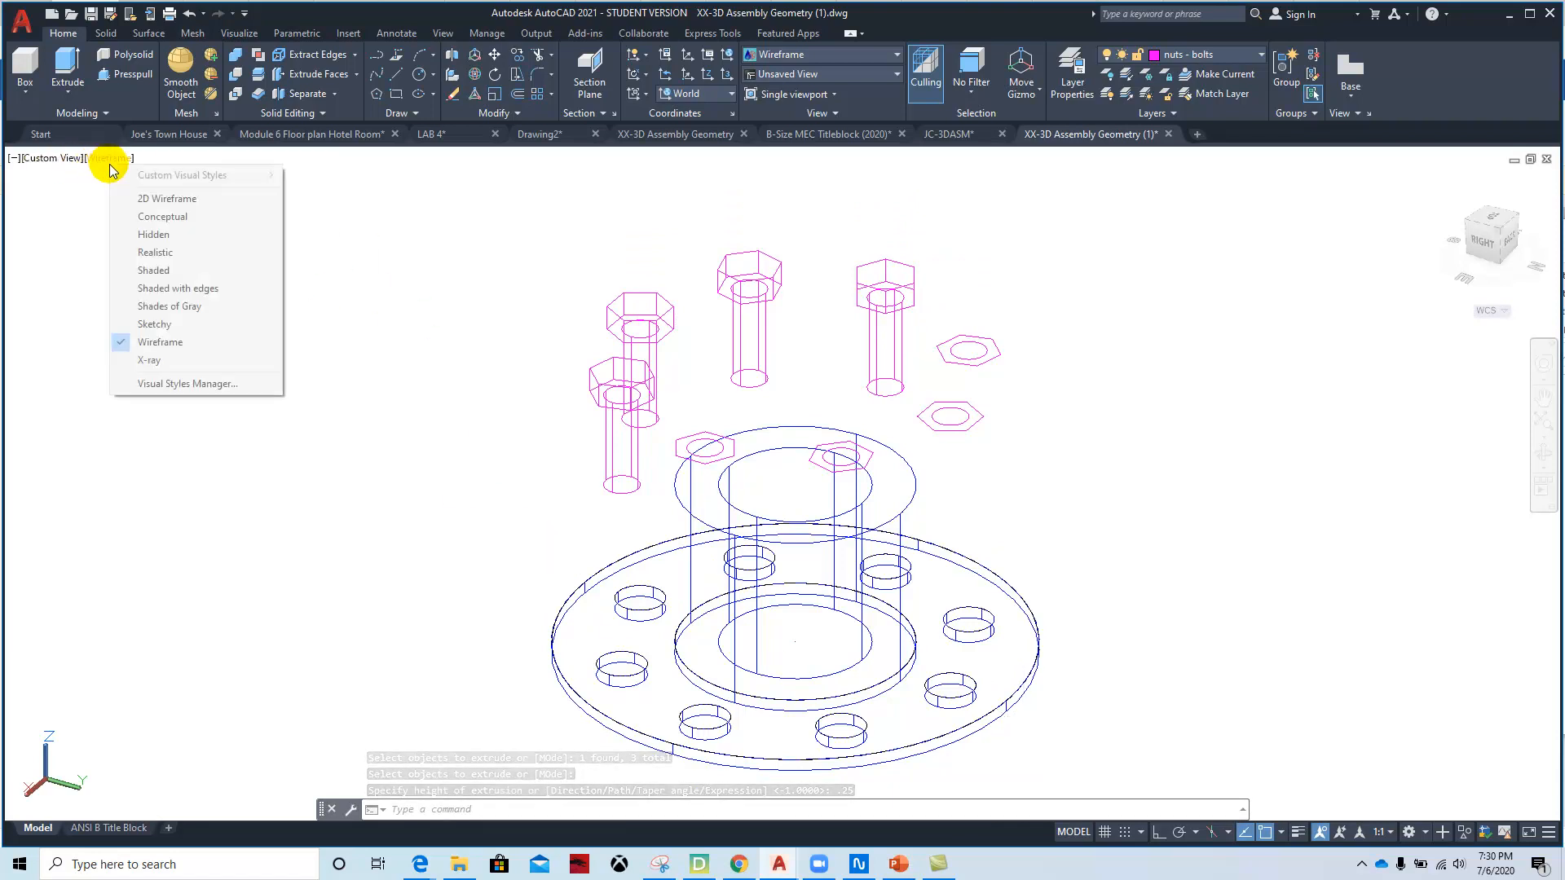
left_click(173, 217)
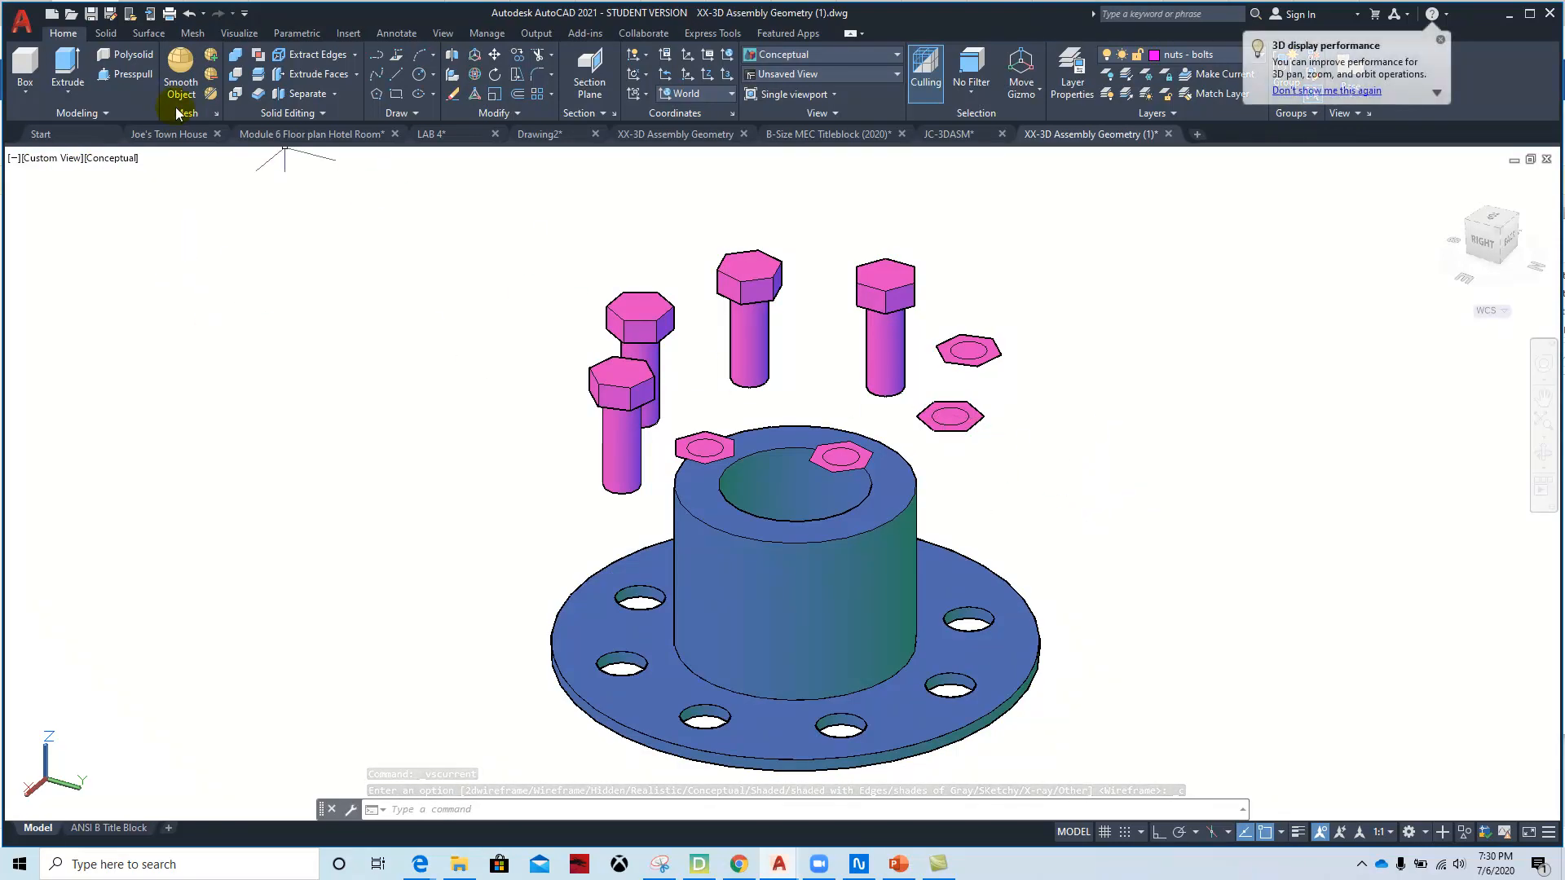
- Try extruding three of the remaining circles and one front hexagon 1 unit downward, and undo that extrusion
left_click(68, 66)
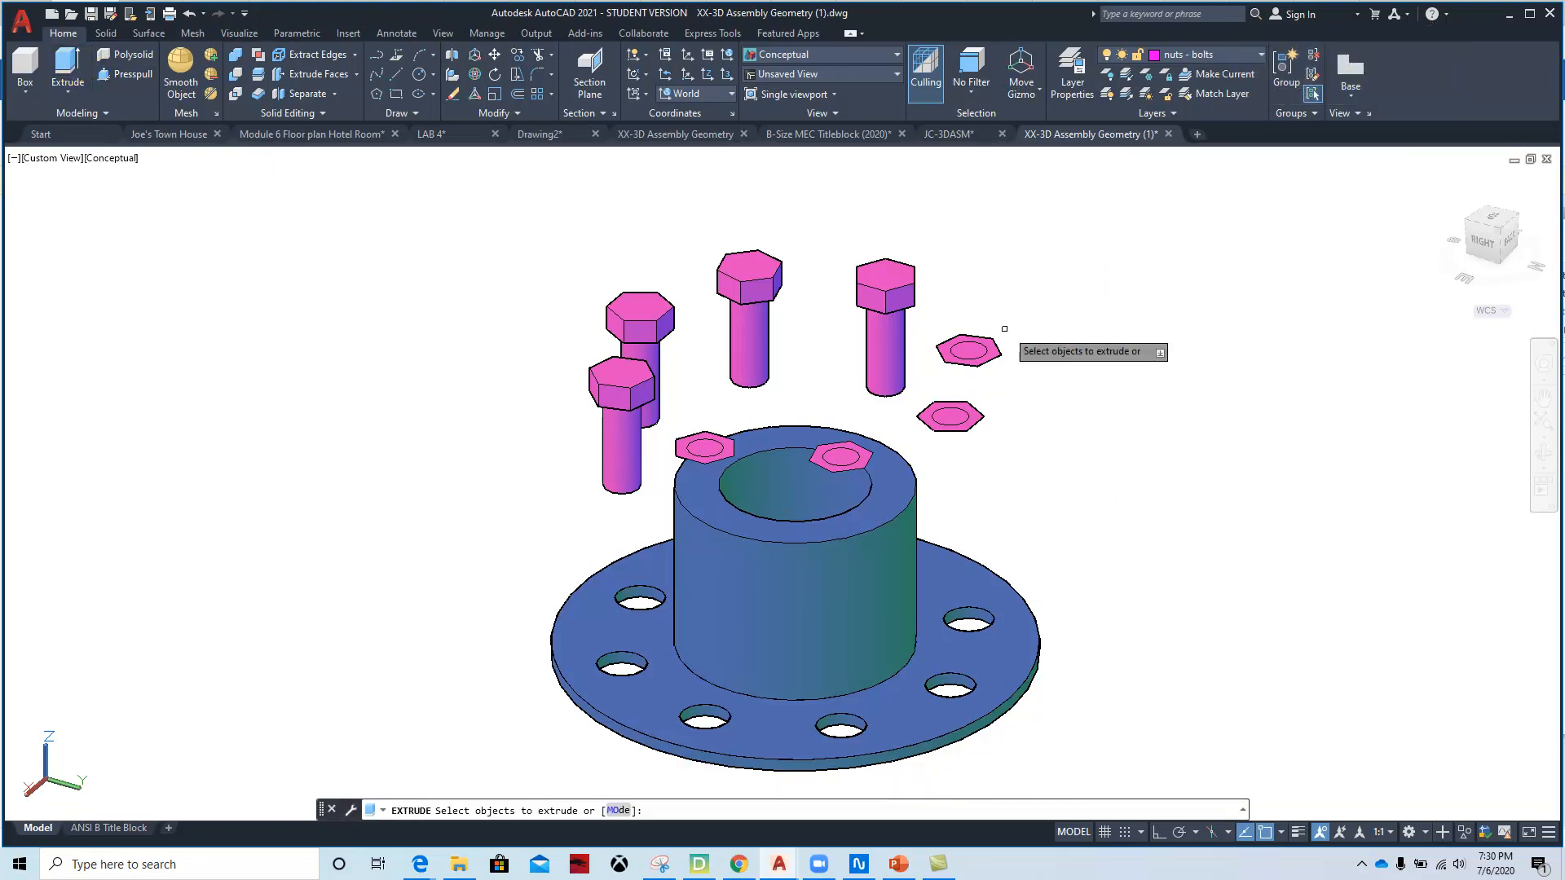
left_click(982, 349)
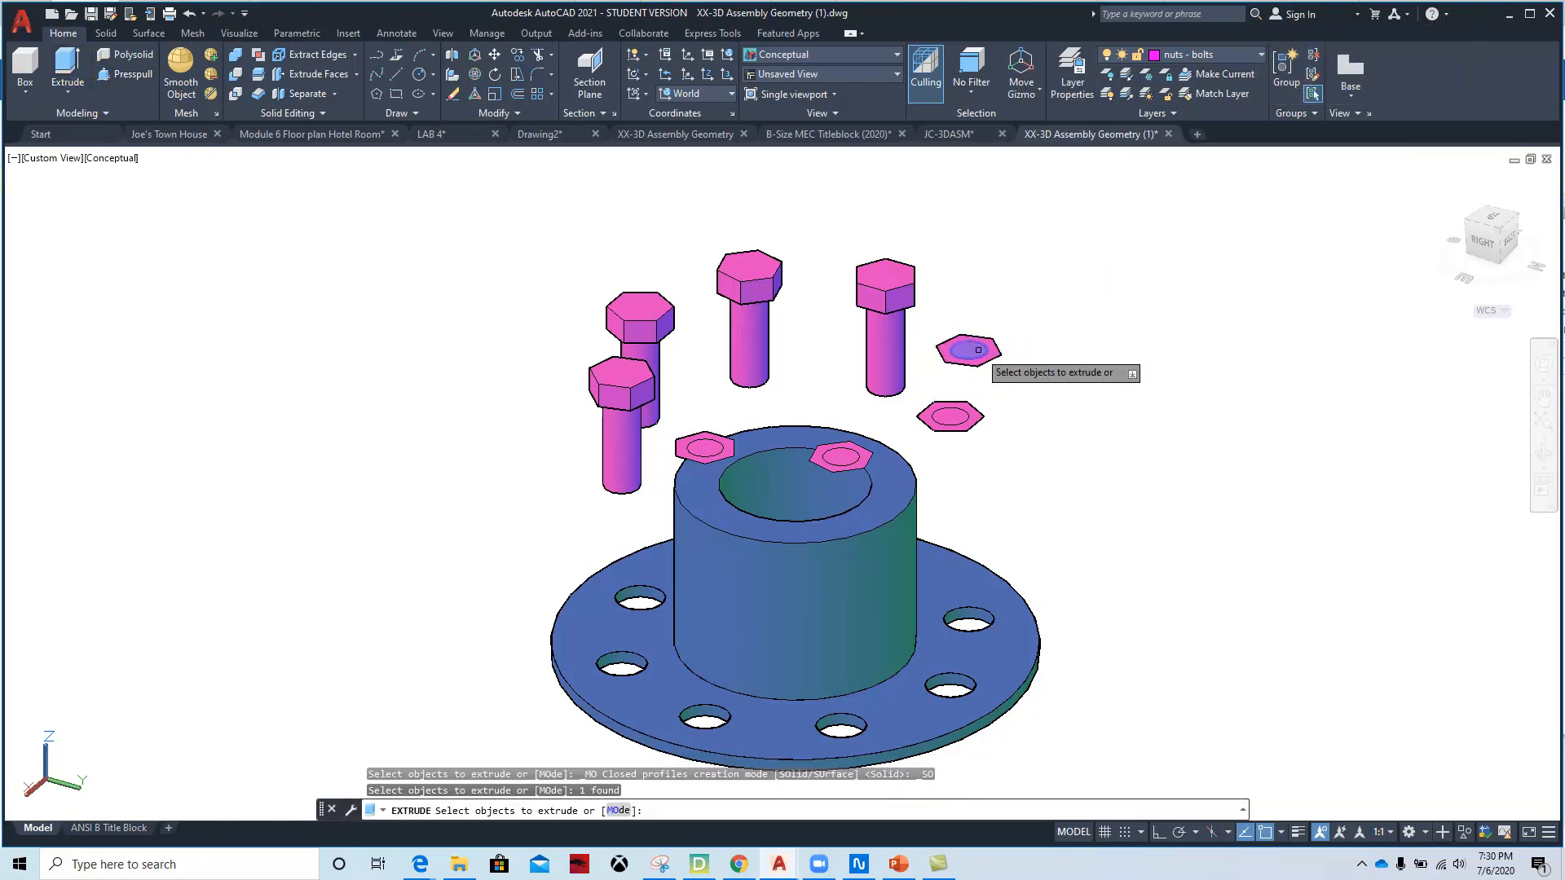
left_click(952, 414)
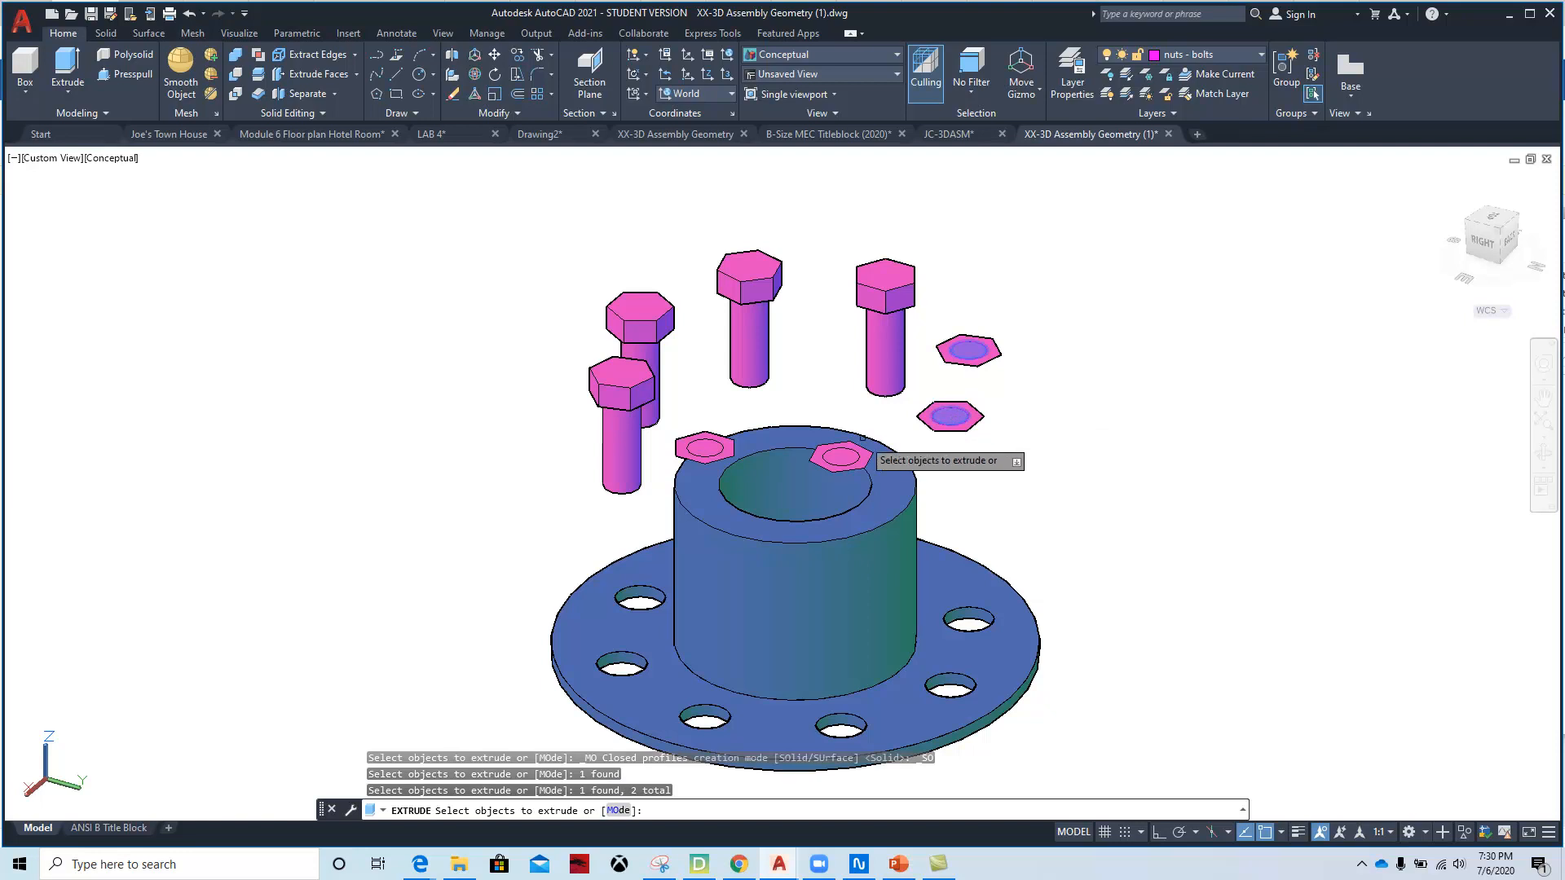
left_click(844, 458)
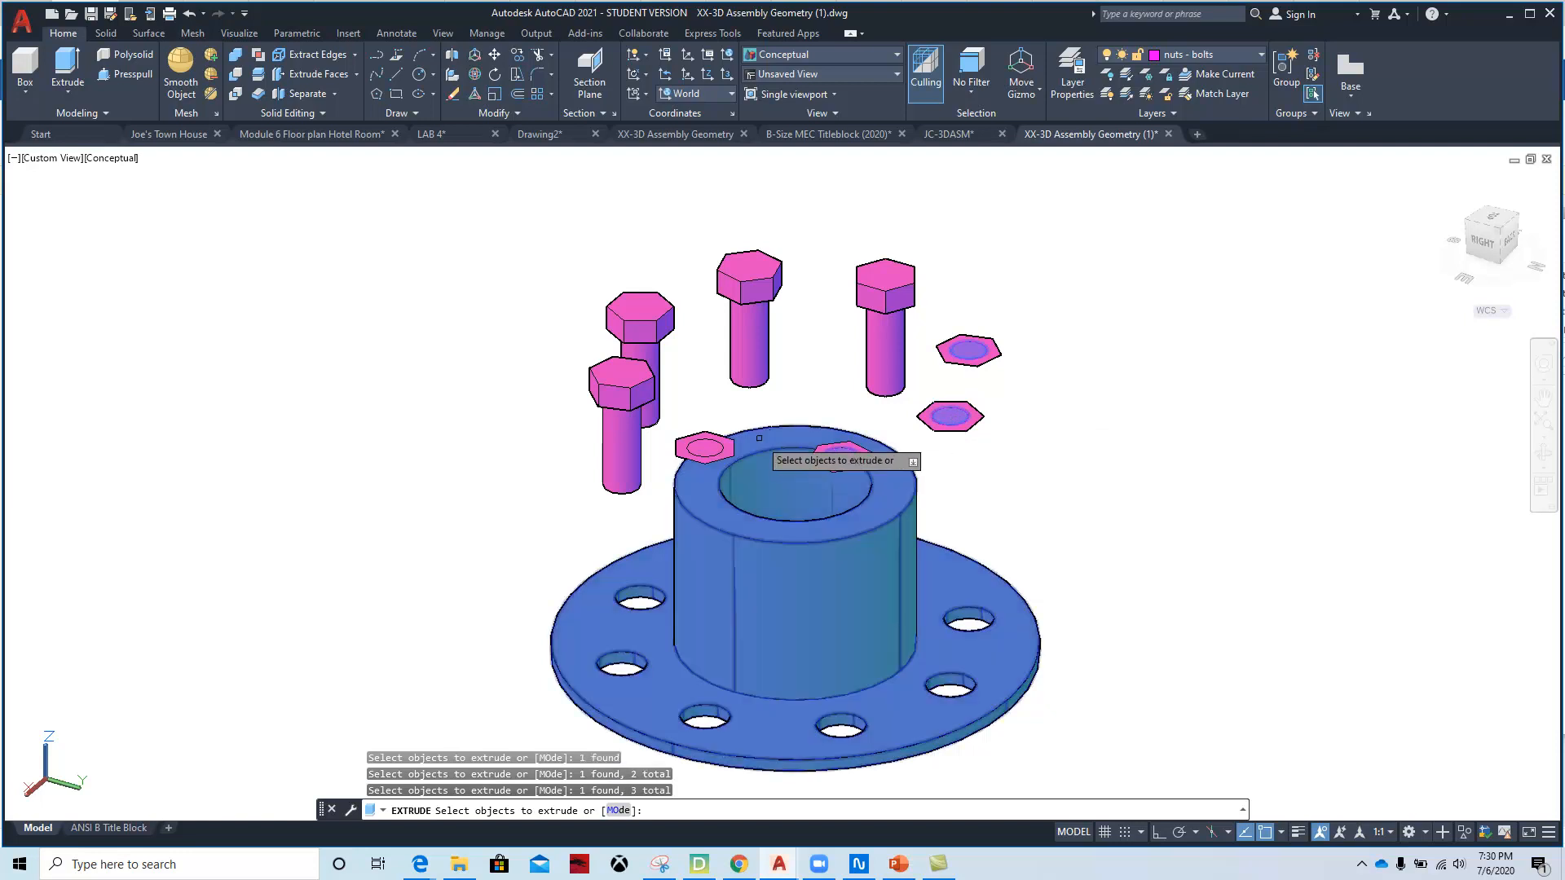
left_click(705, 446)
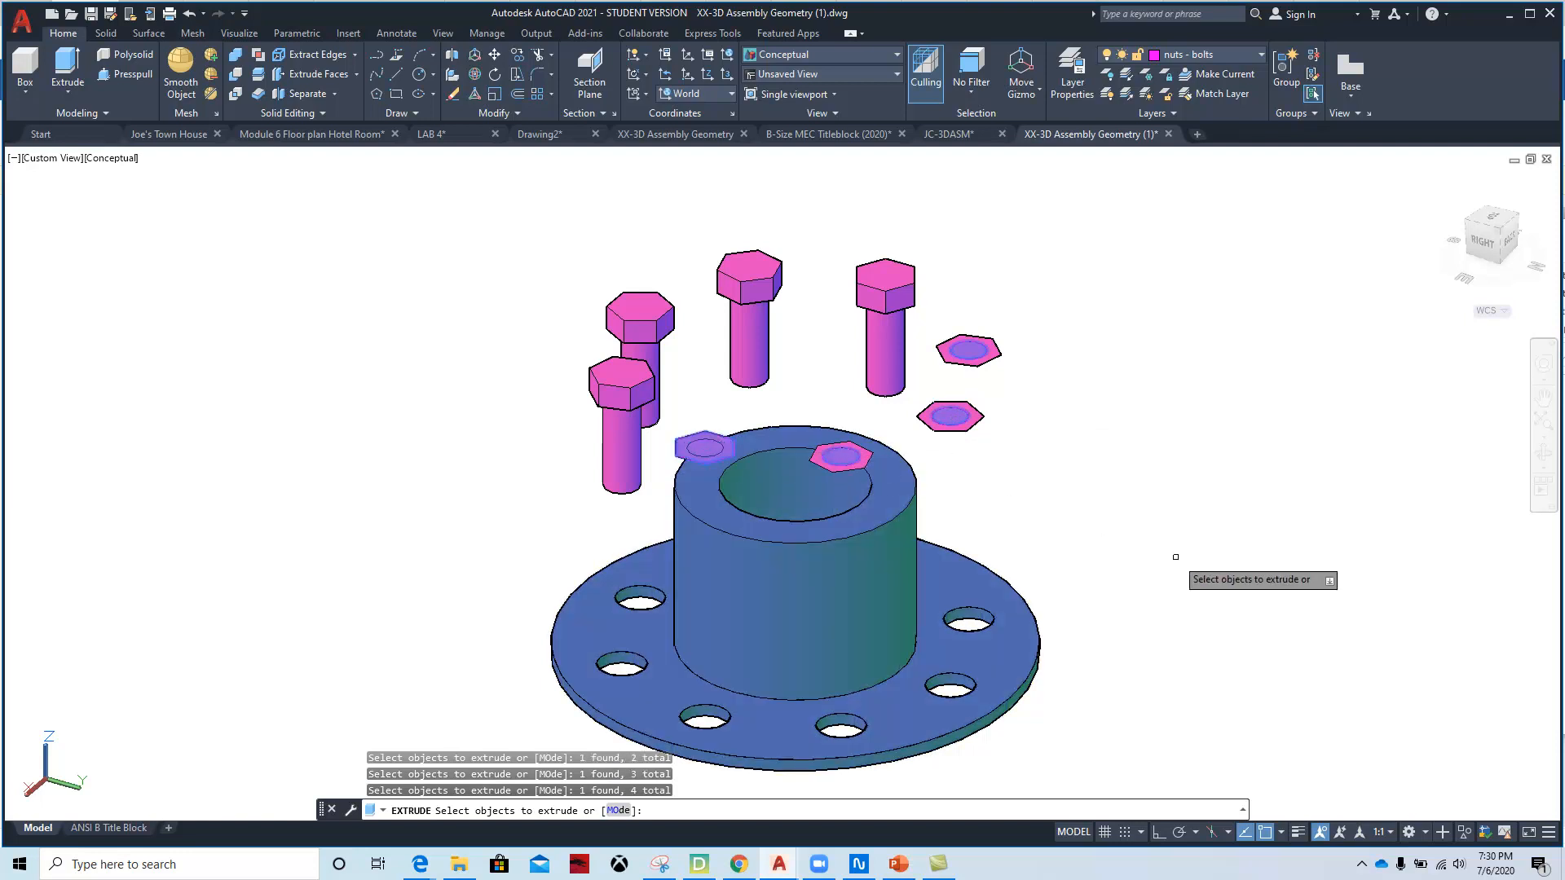
key("Return")
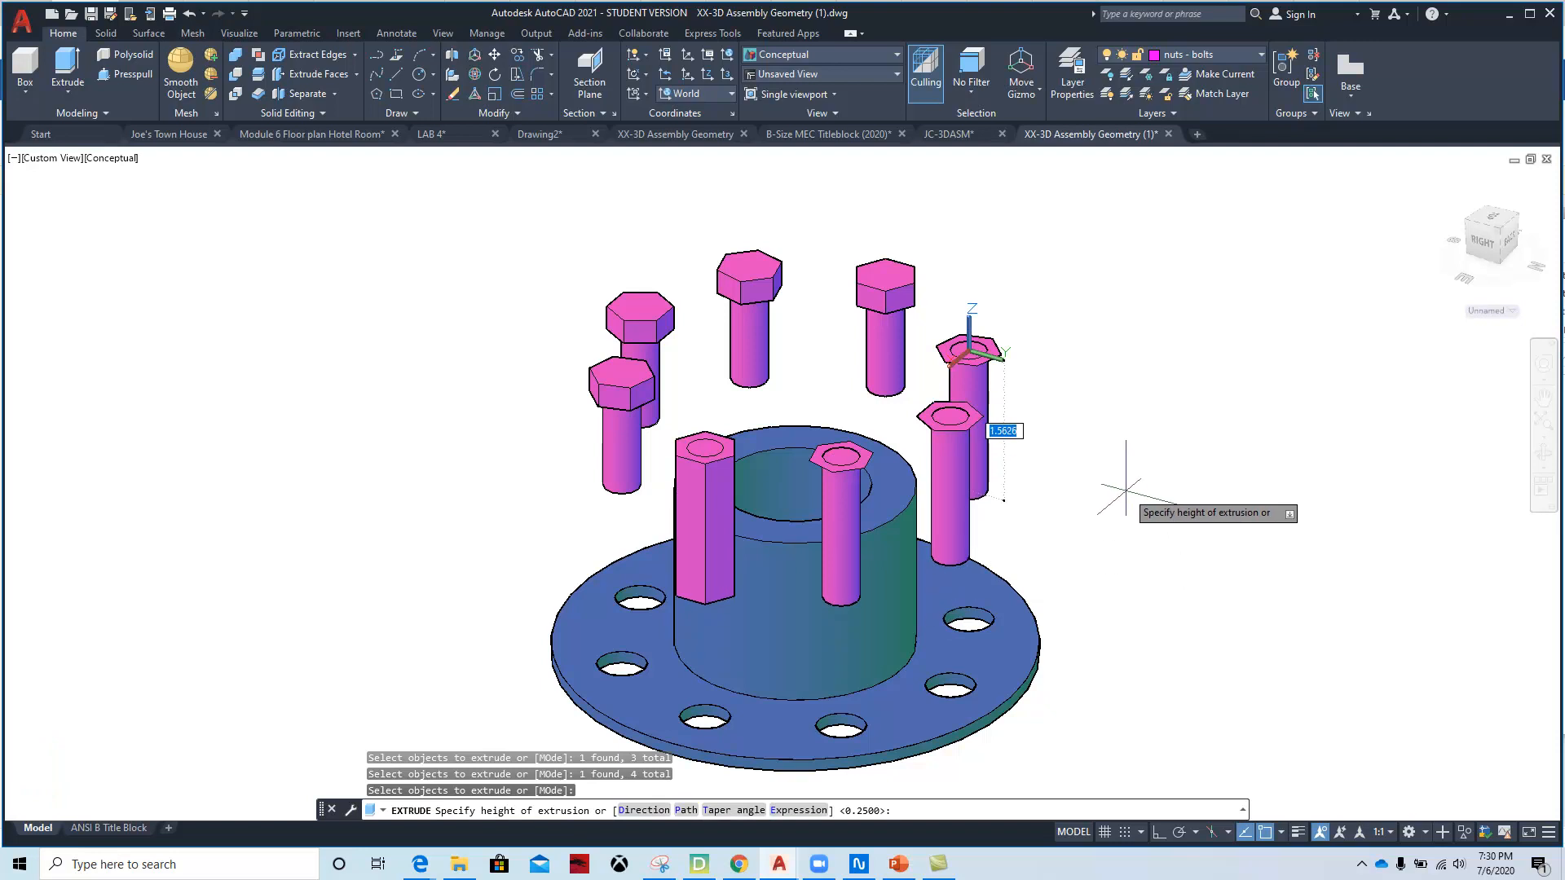
key("Return")
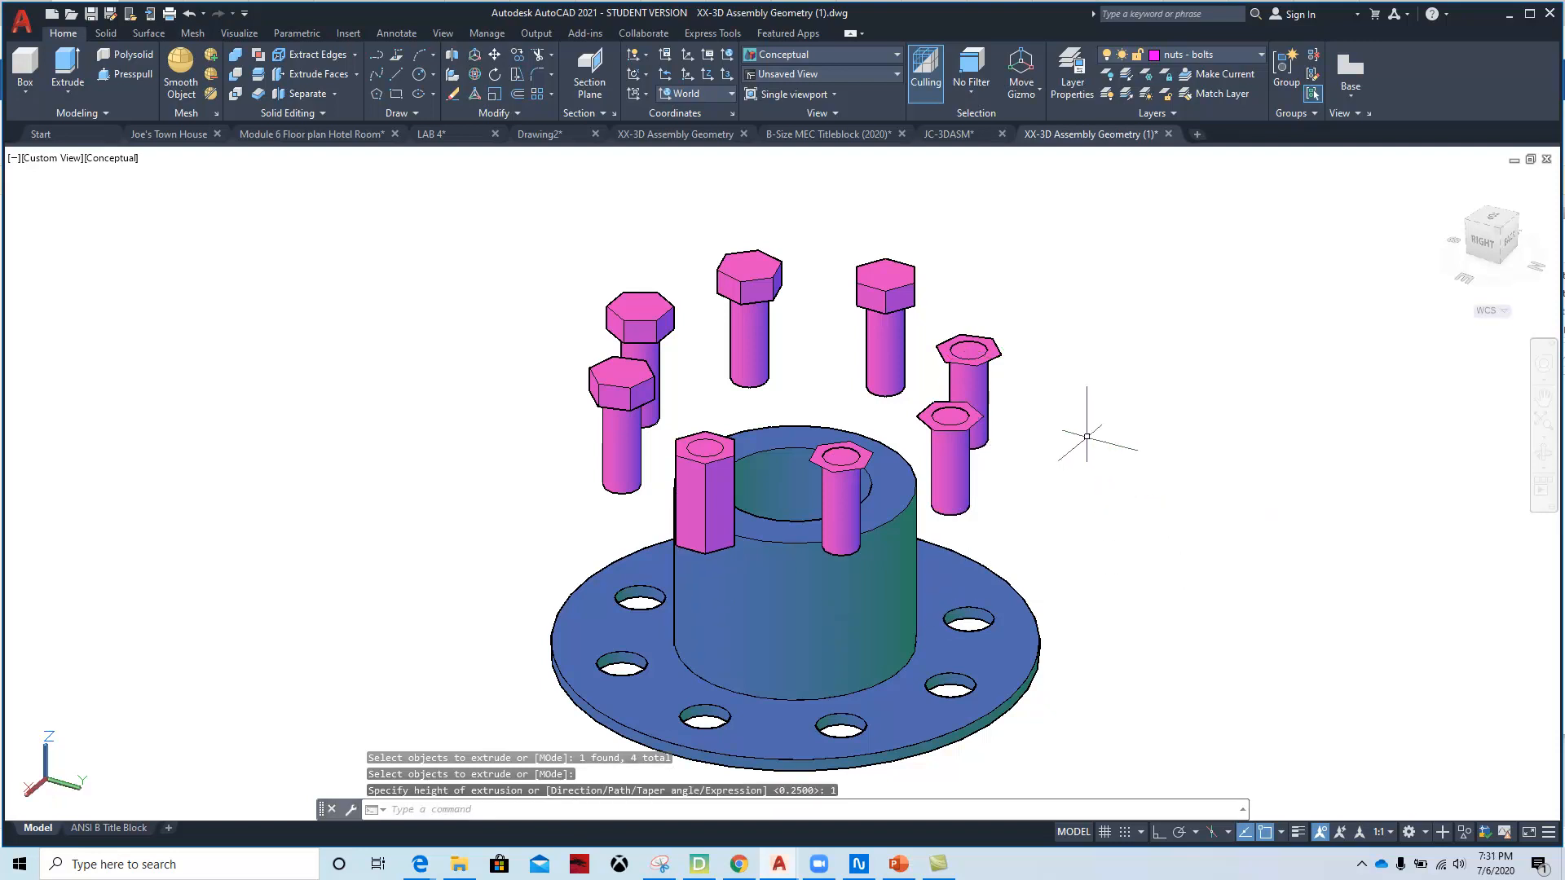
left_click(189, 14)
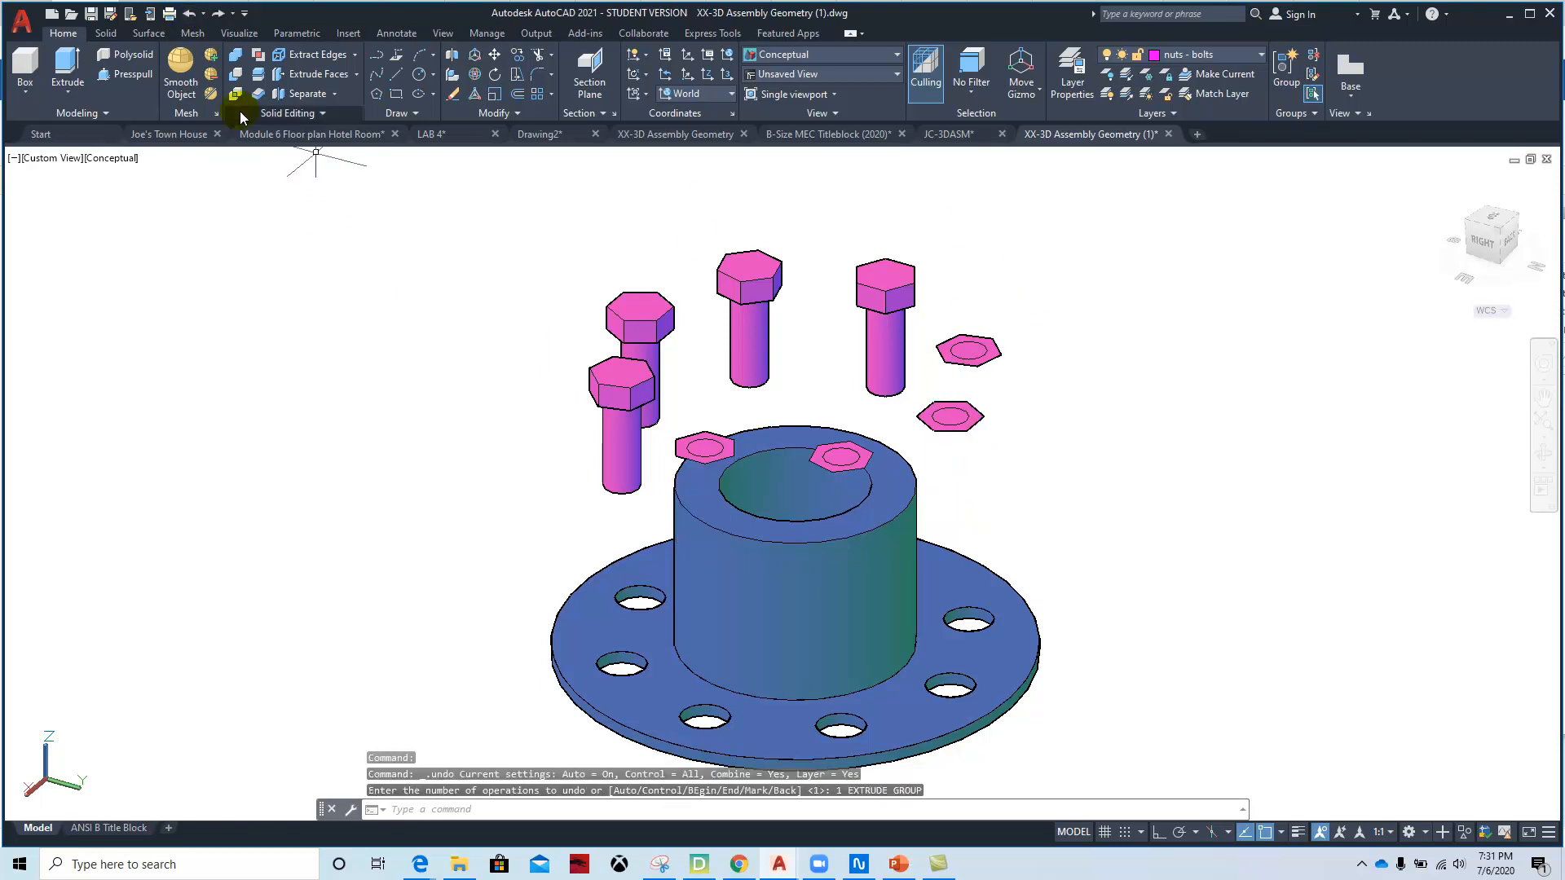
- Extrude the circles inside the four remaining flat hexagons 1 unit downward as bolt shanks
left_click(68, 65)
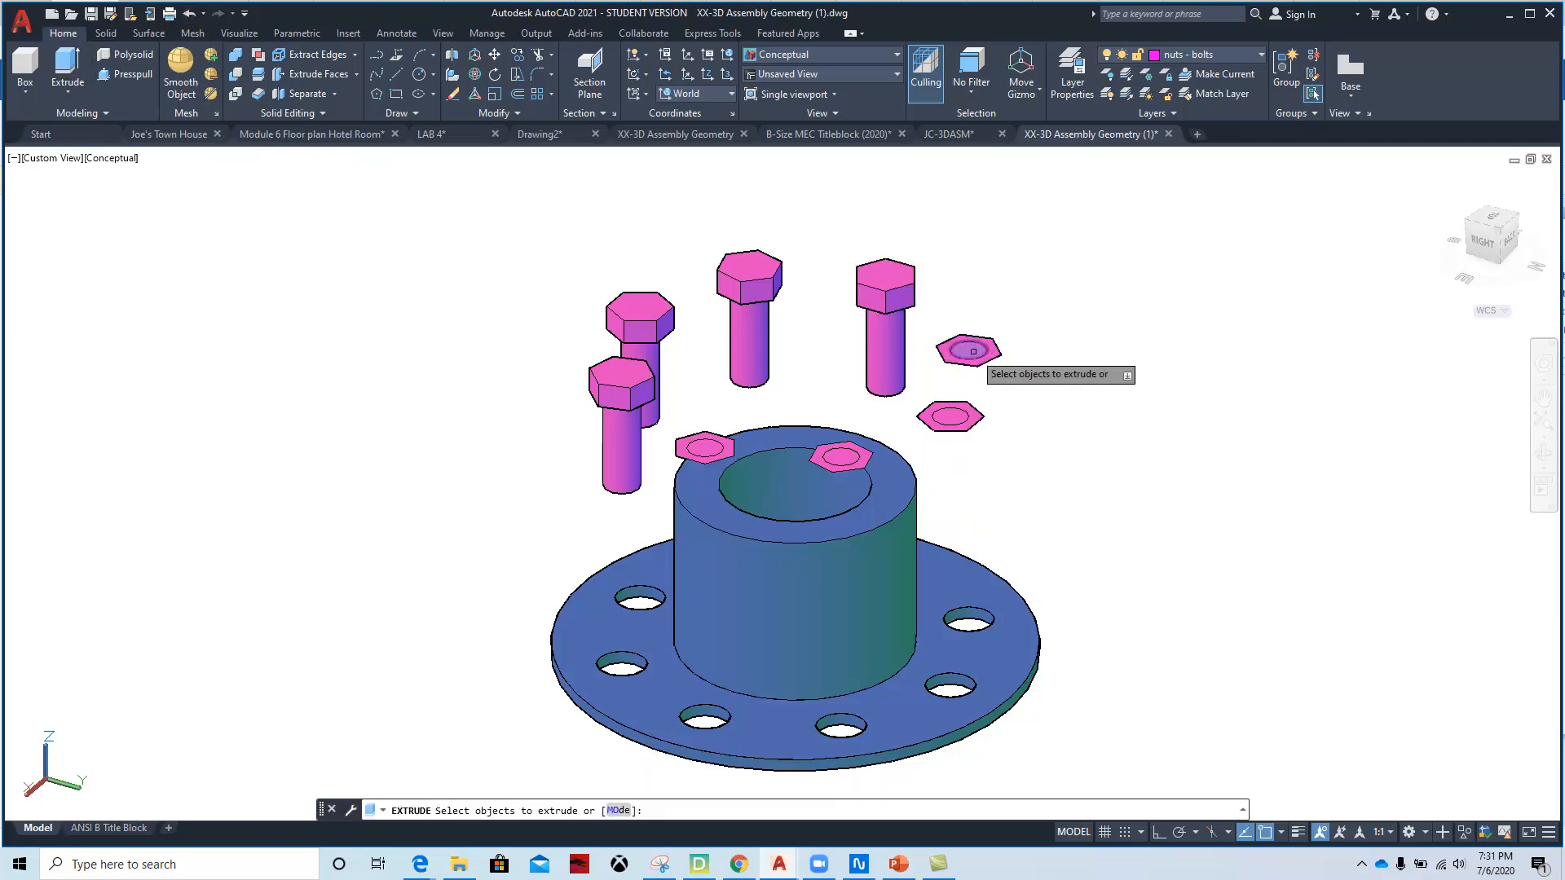
left_click(971, 349)
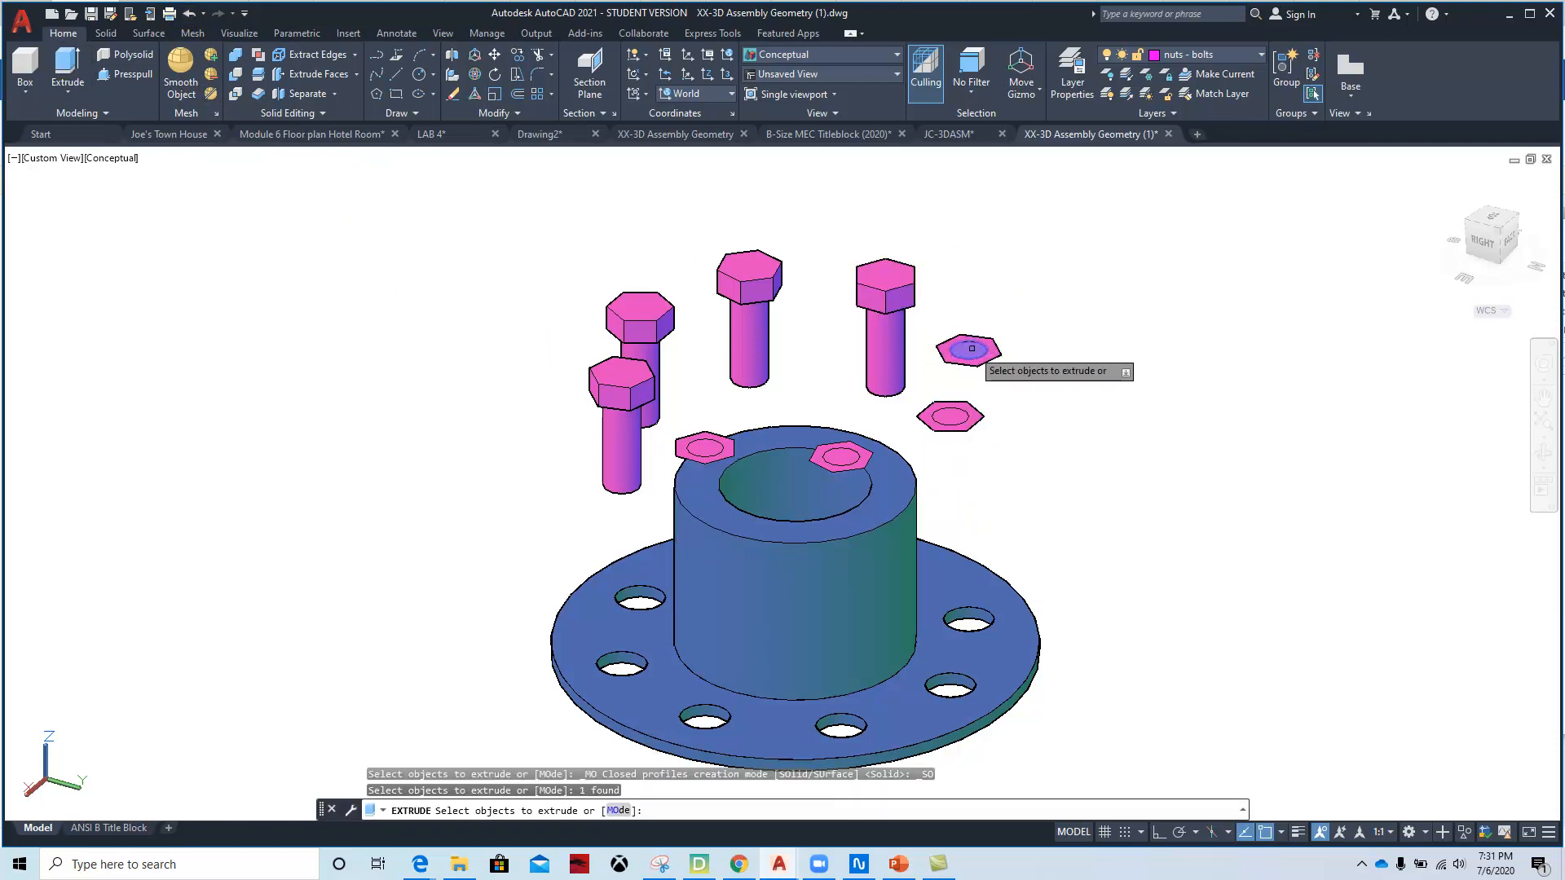
left_click(950, 417)
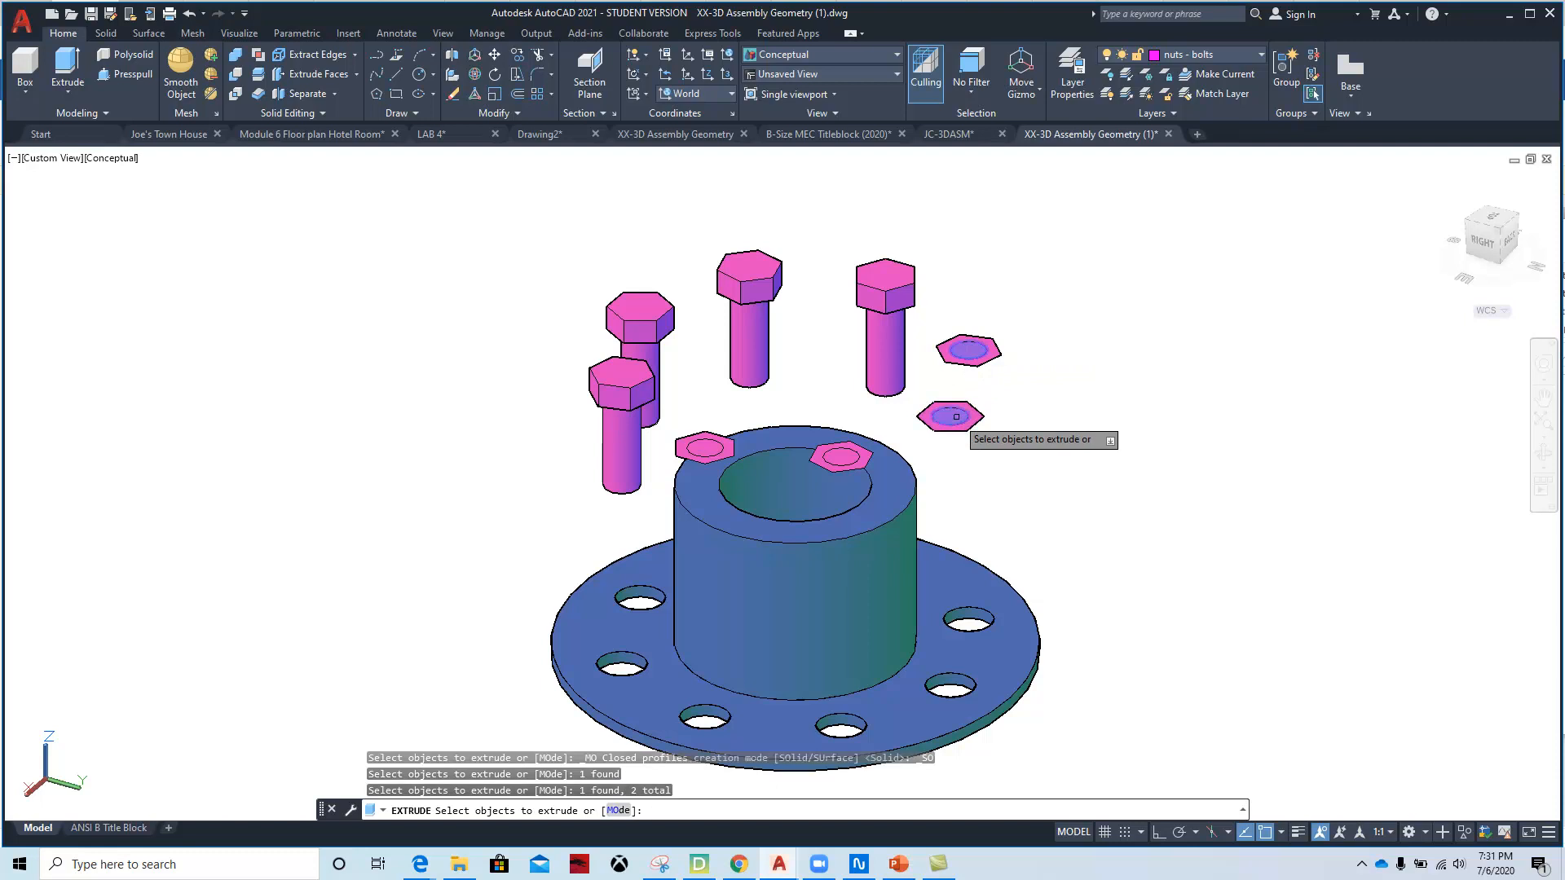
left_click(851, 452)
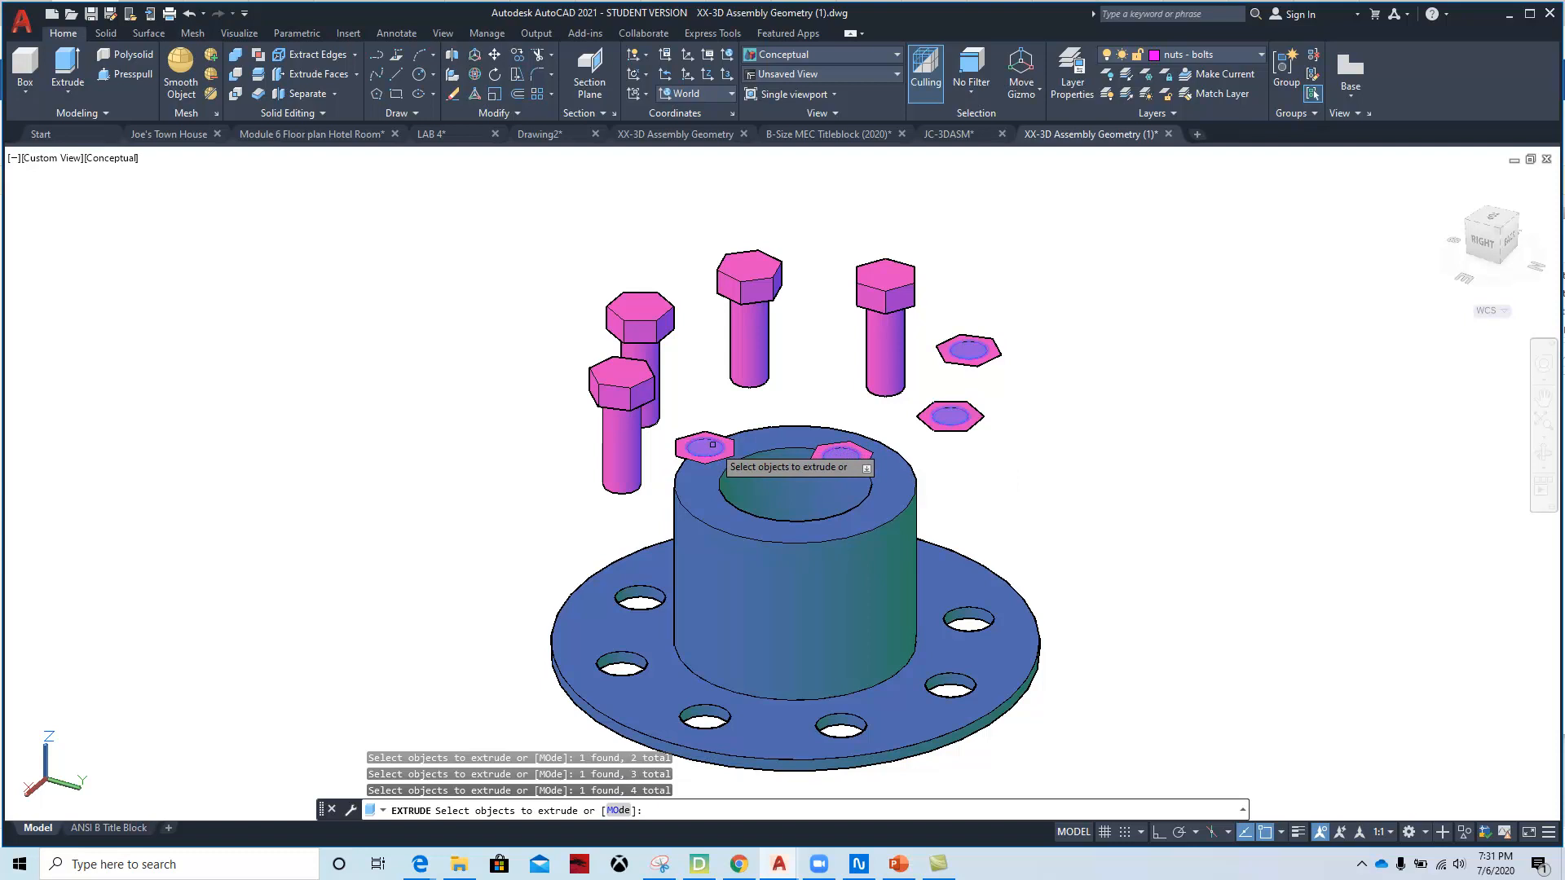
key("Return")
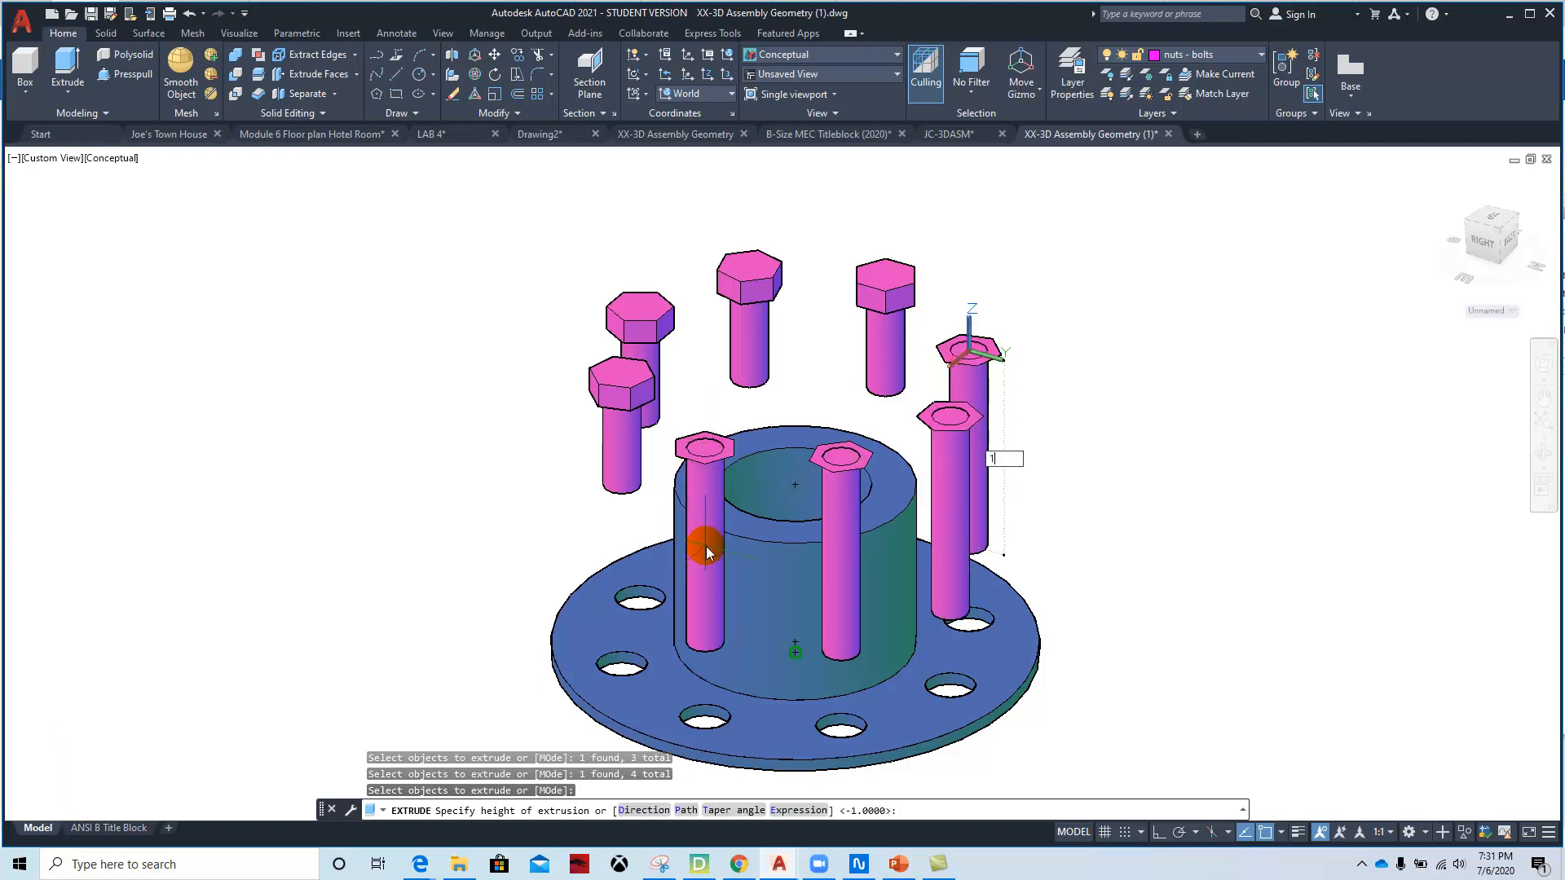
type("1")
key("Return")
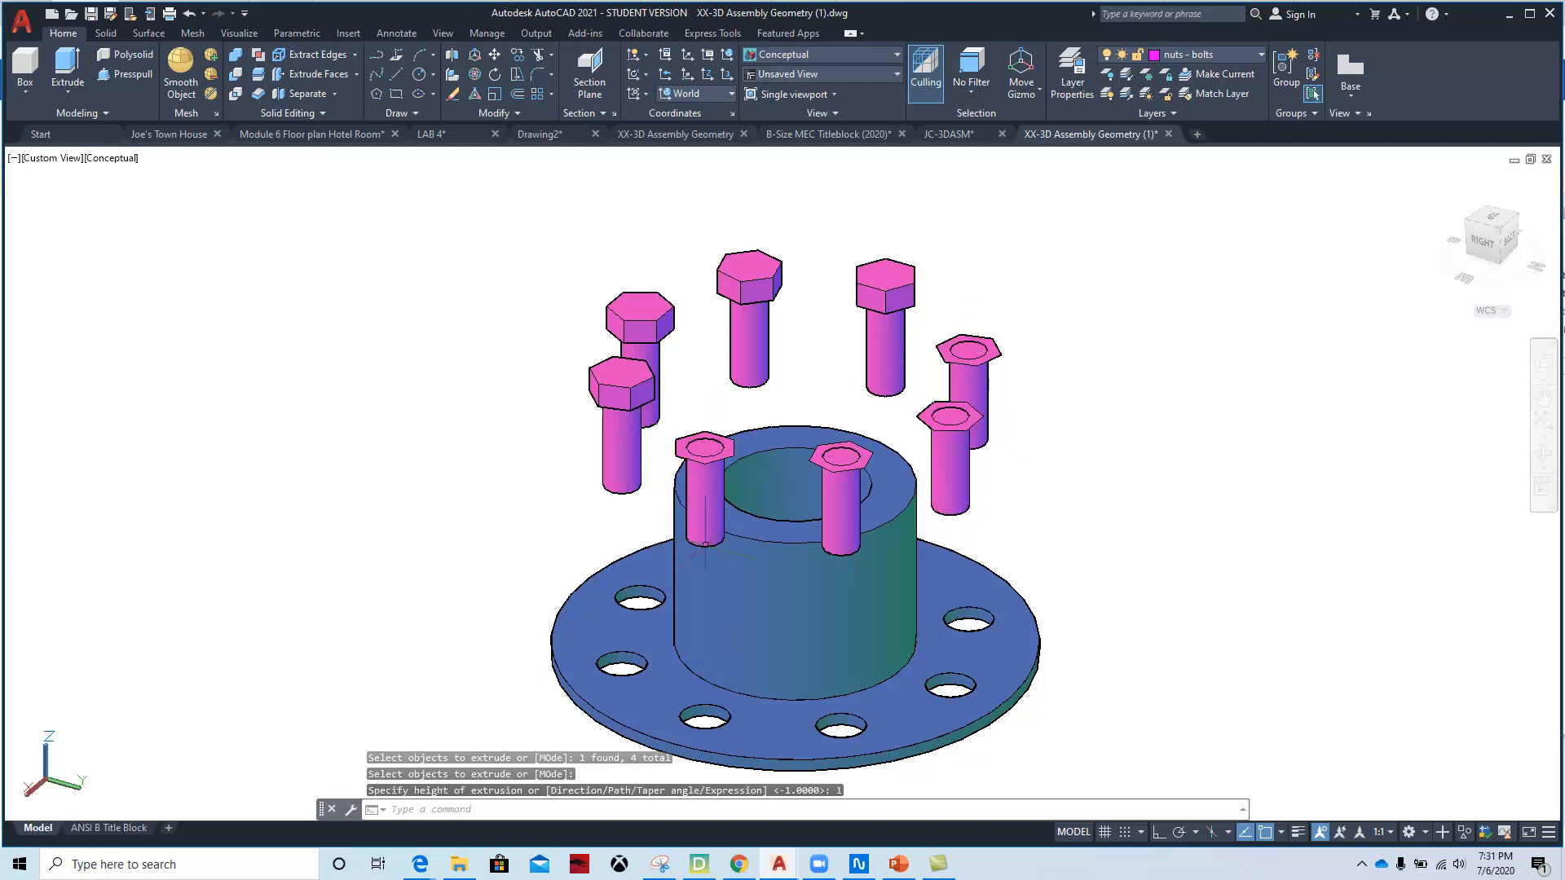
- Extrude the four remaining hexagons 0.25 upward to form the heads on the new shanks
left_click(70, 72)
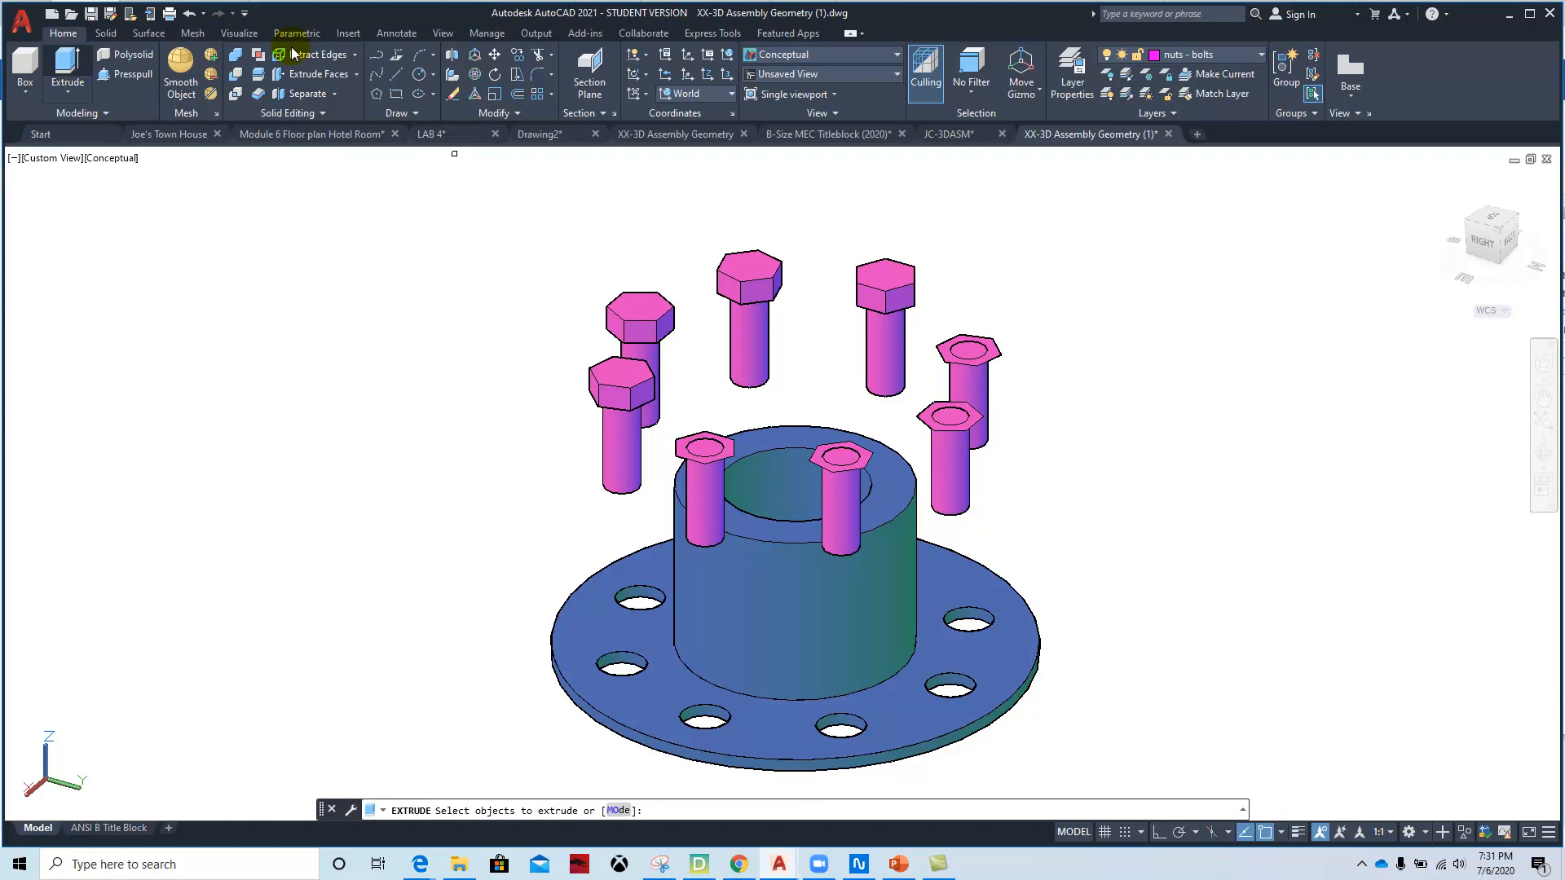
left_click(1001, 353)
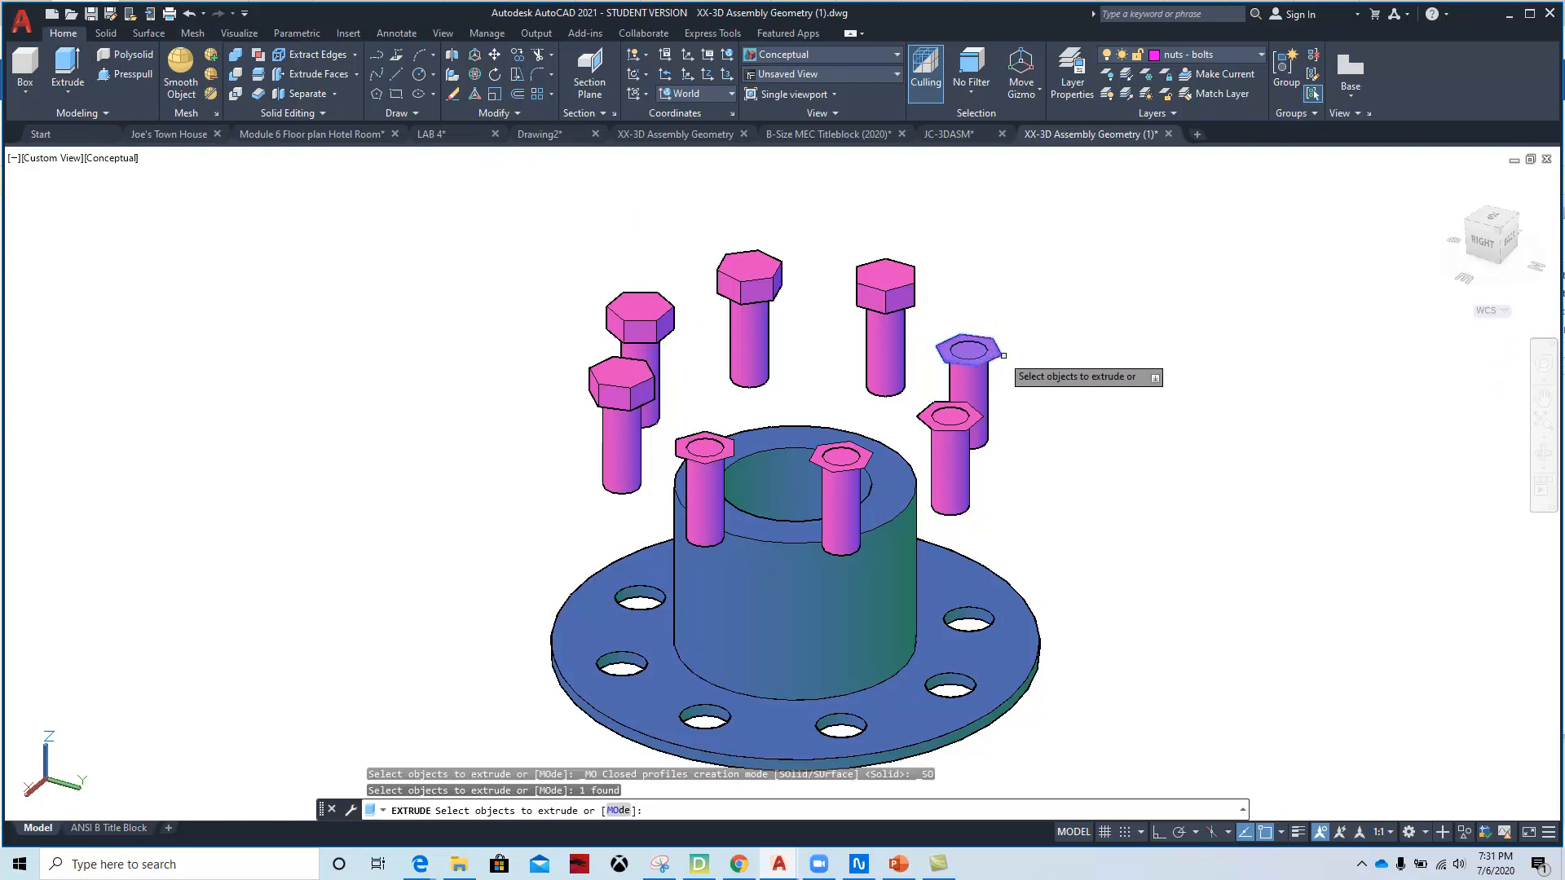
left_click(974, 422)
left_click(860, 454)
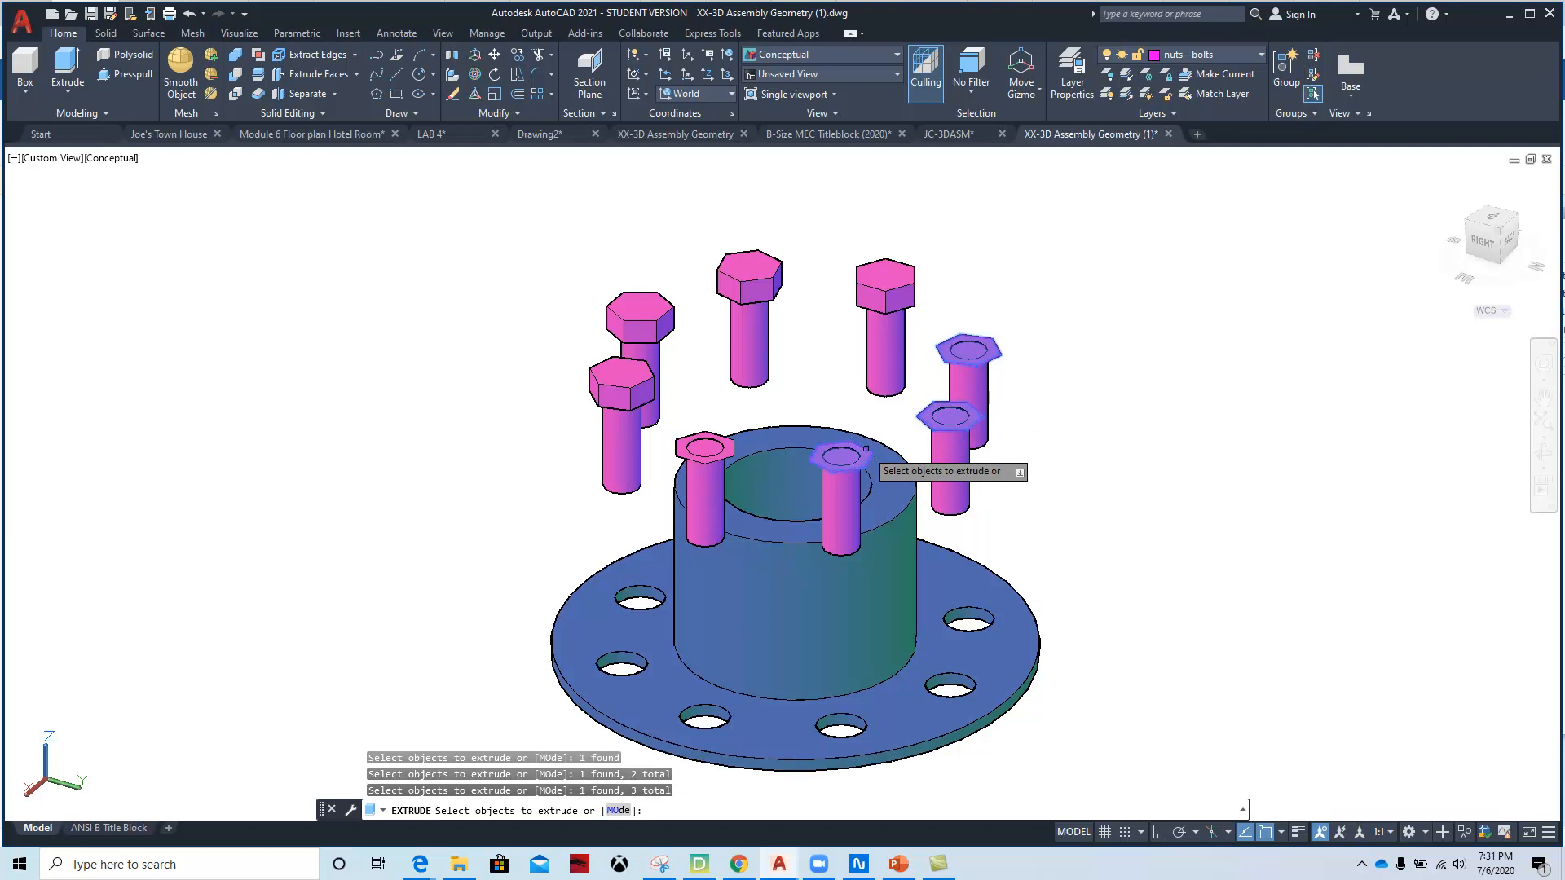
left_click(698, 440)
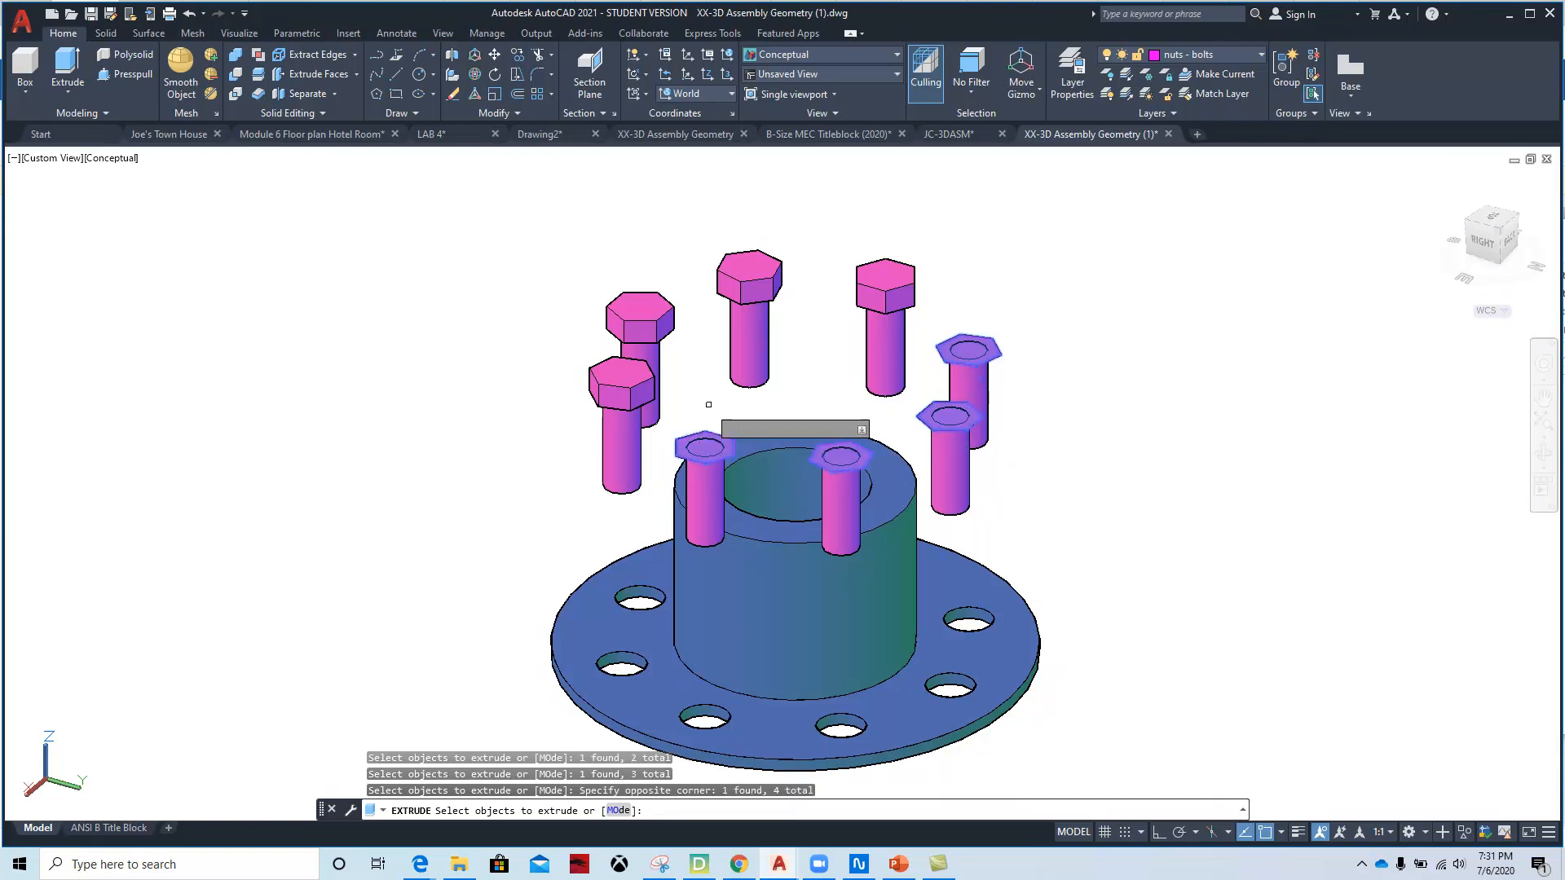
key("Return")
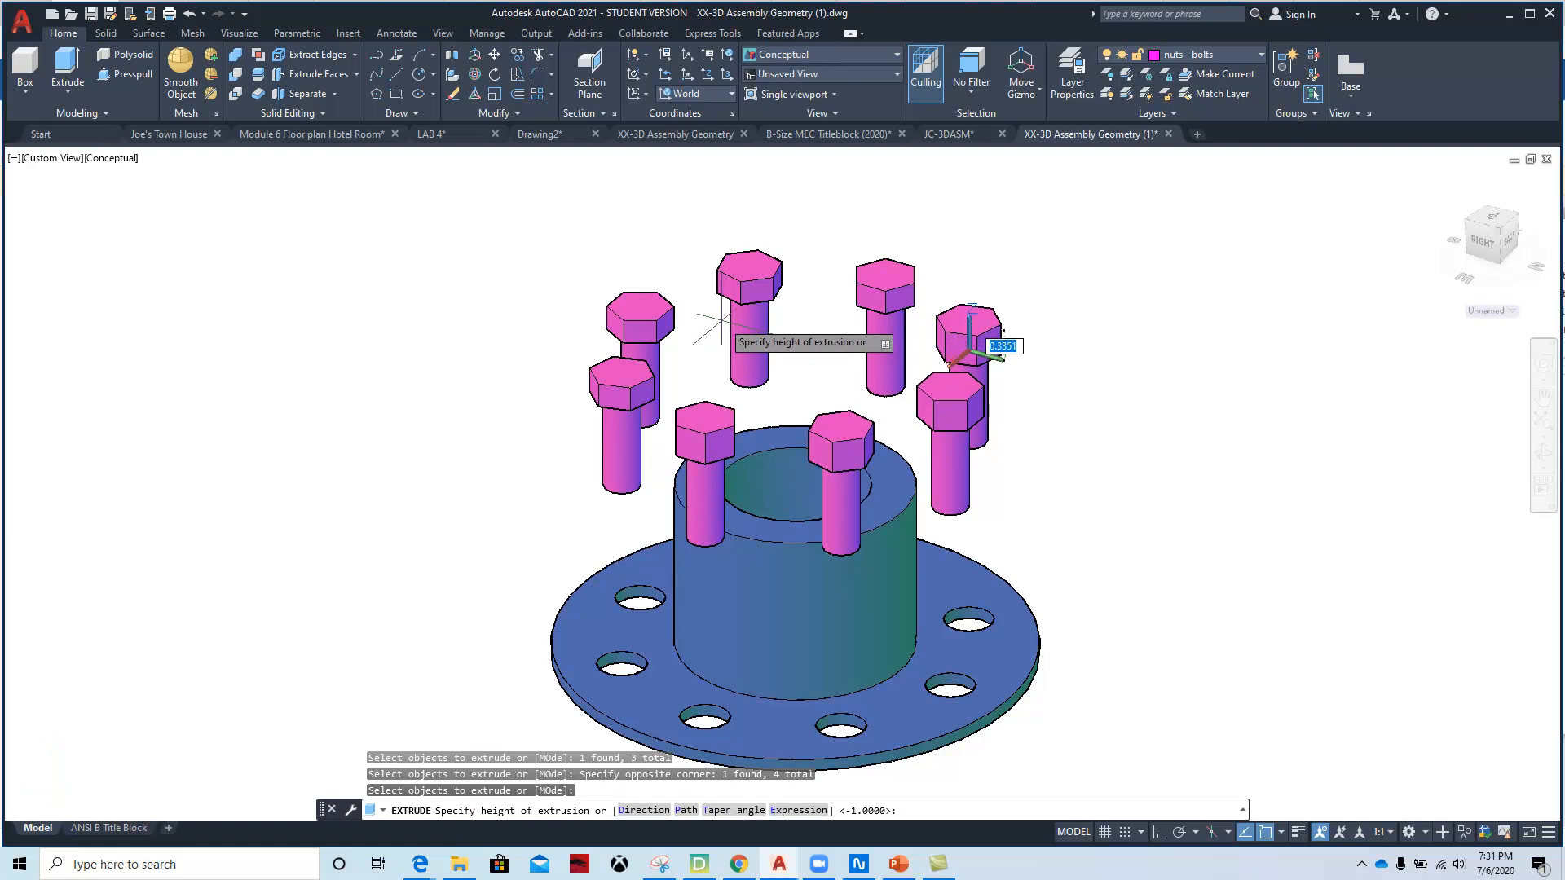
key("Return")
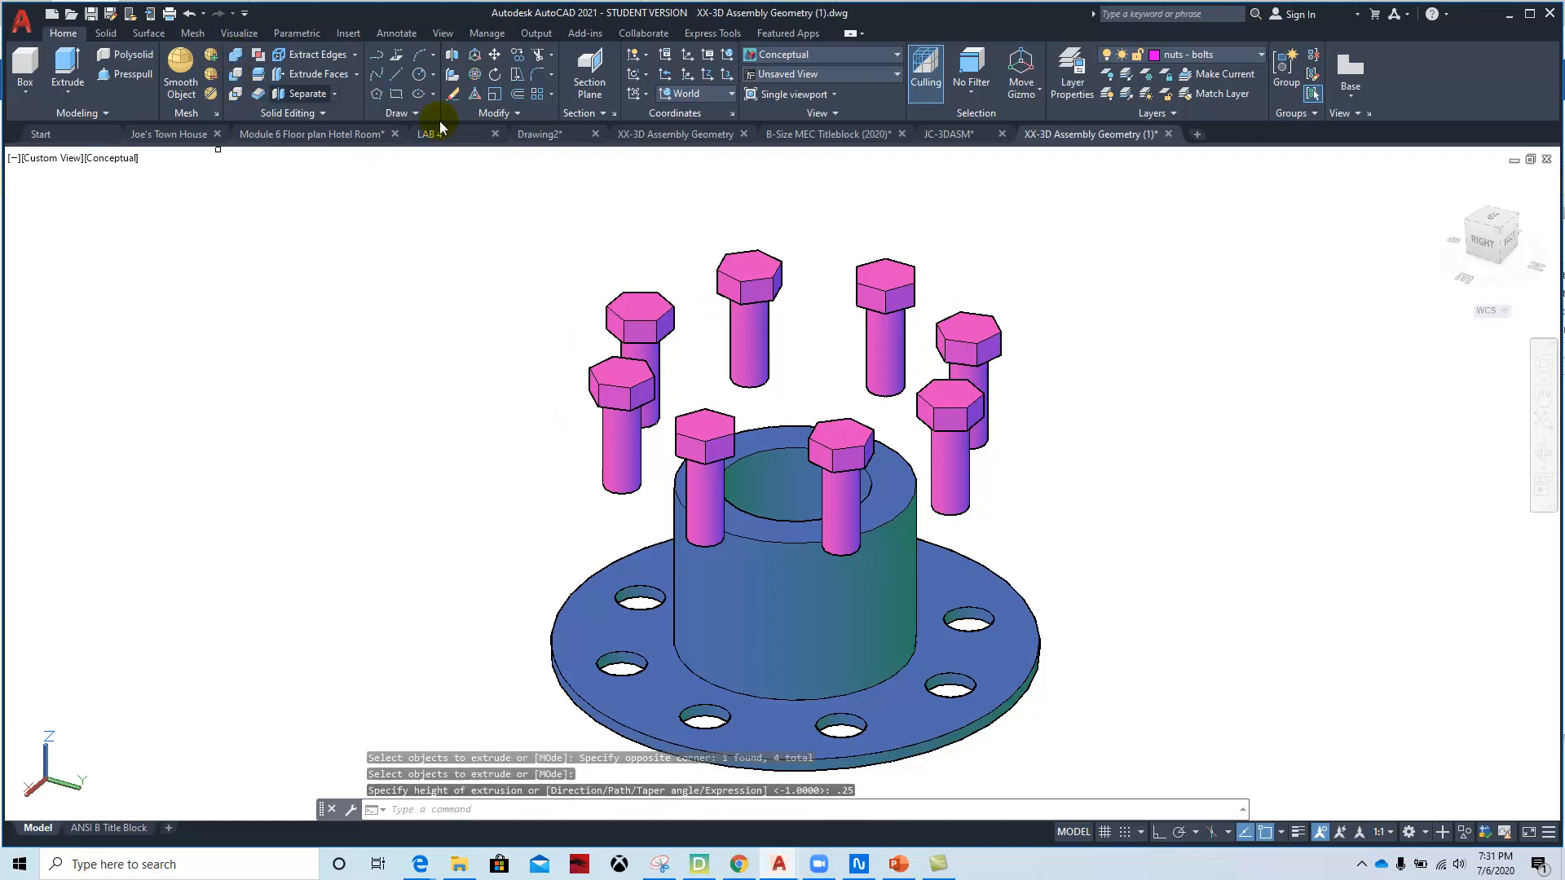
- Union the head and shank of the rightmost rear bolt, and separately those of the neighbouring bolt behind it
left_click(242, 61)
left_click(1066, 266)
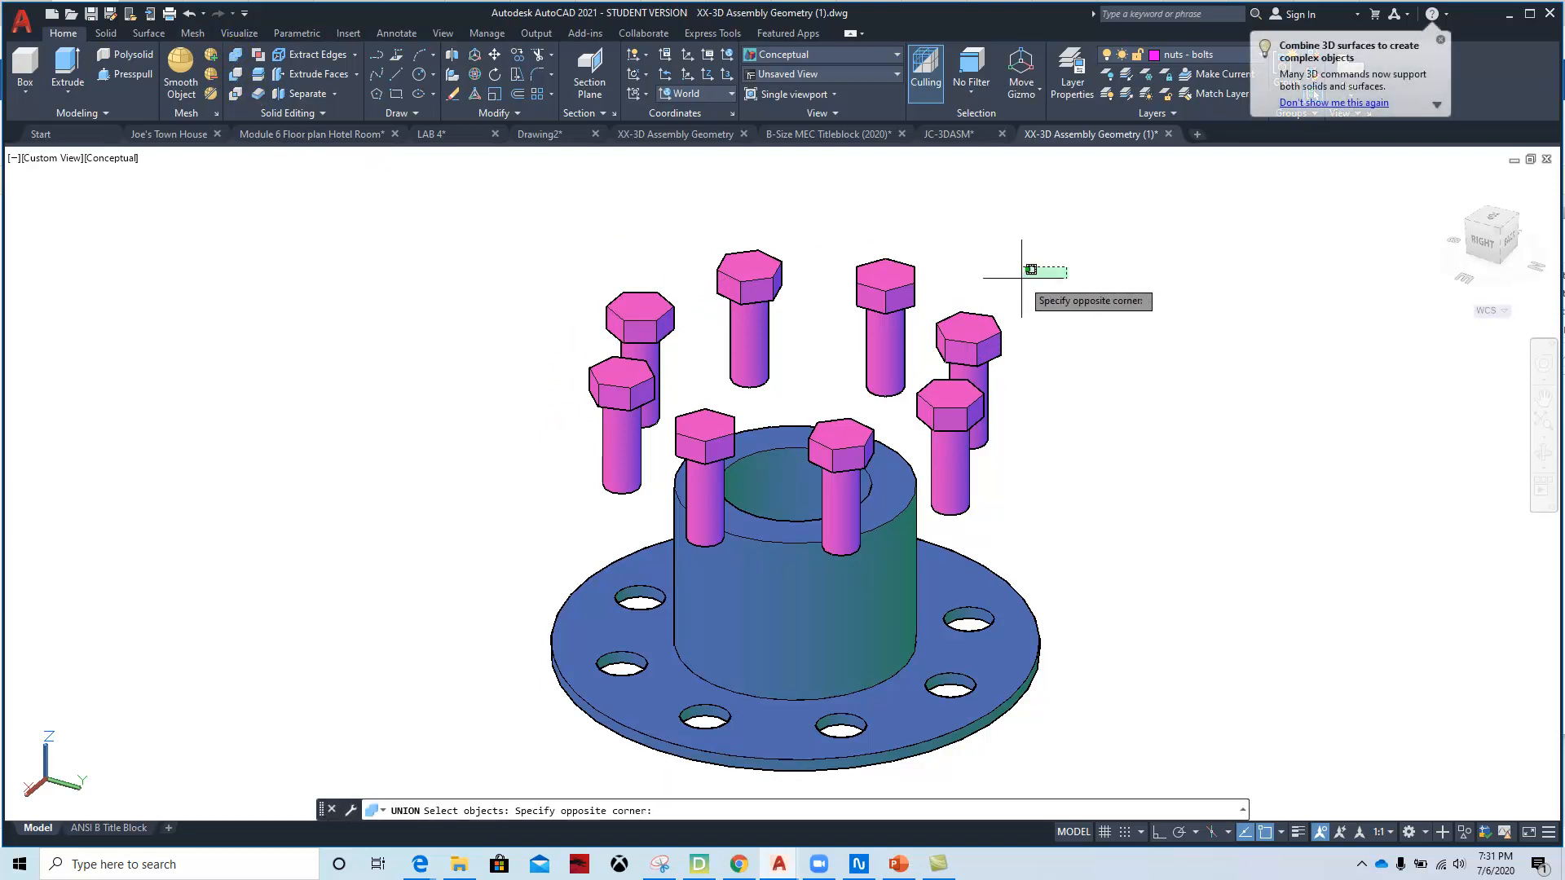
left_click(978, 376)
key("Return")
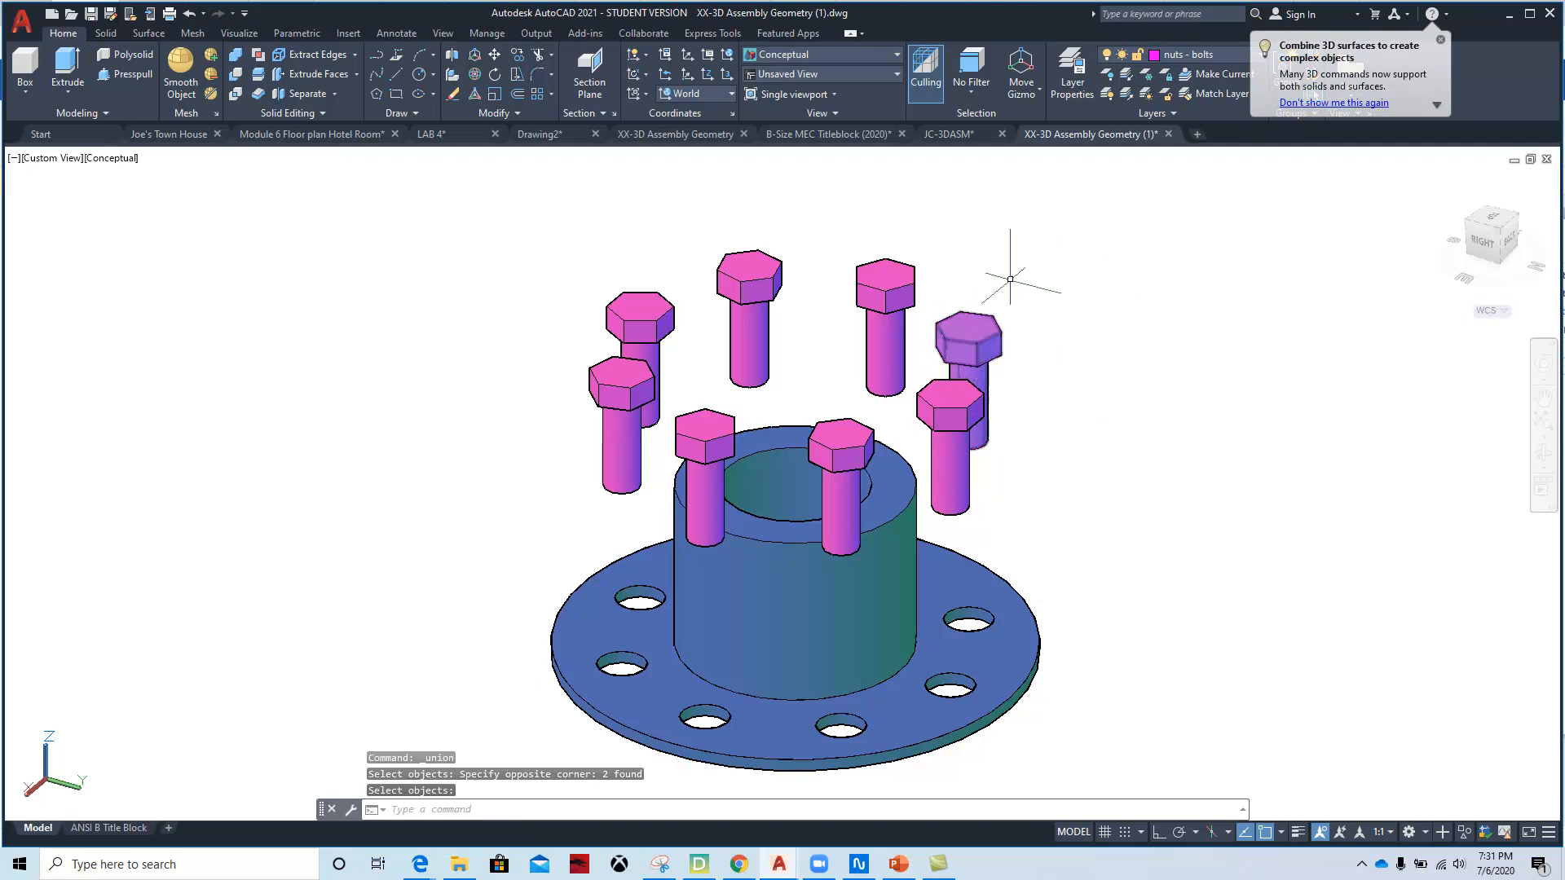
key("Return")
left_click(1010, 210)
left_click(833, 397)
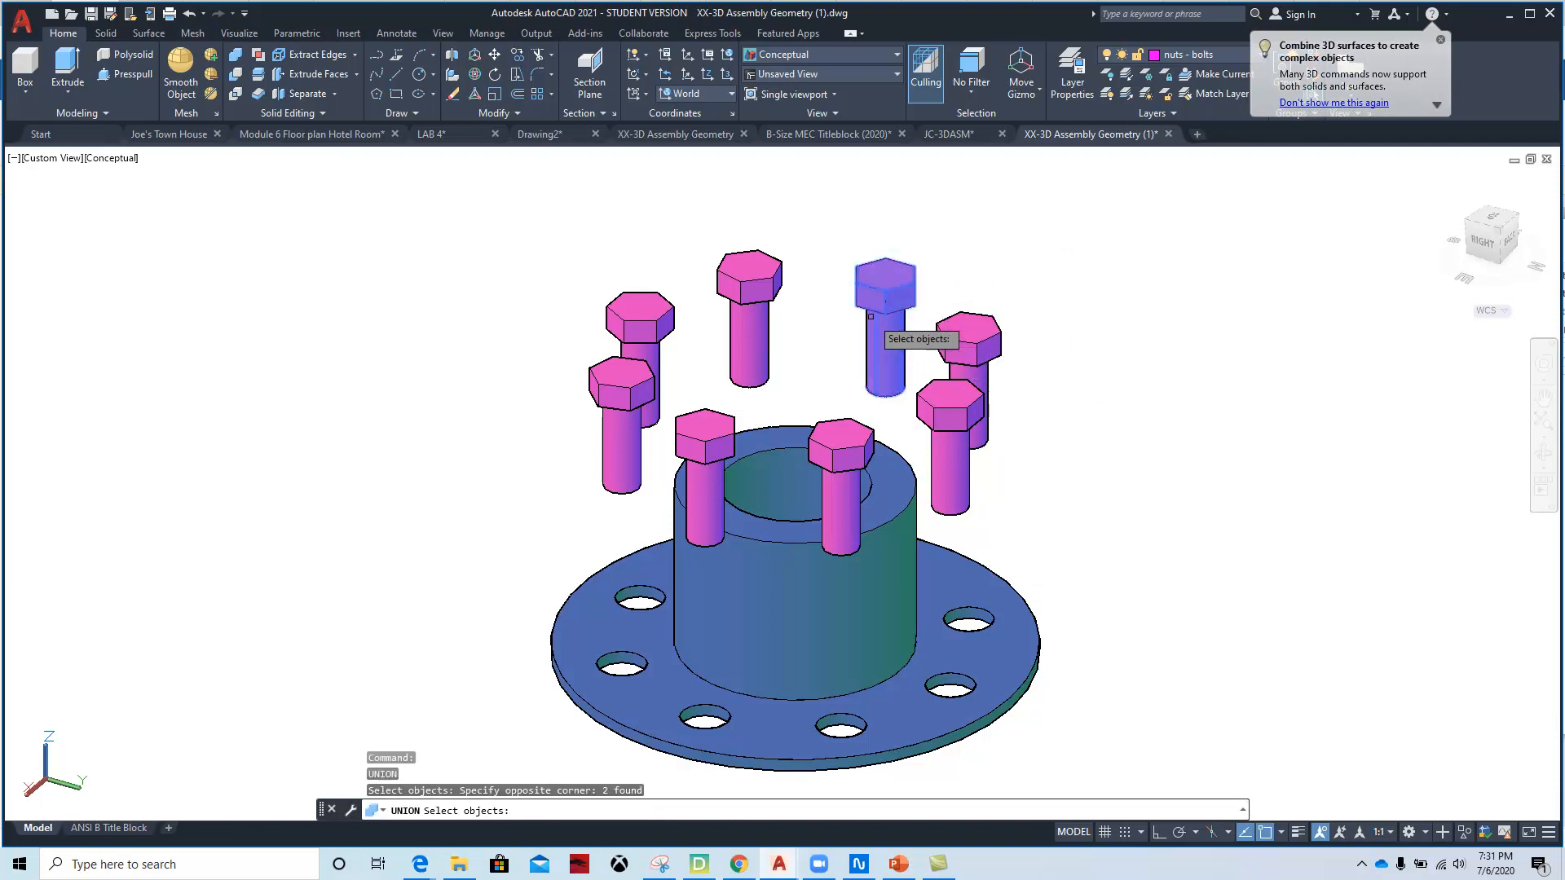
key("Return")
- Union the head and shank of the rear bolt left of centre, and separately those of the next bolt to its left
left_click(802, 234)
left_click(773, 277)
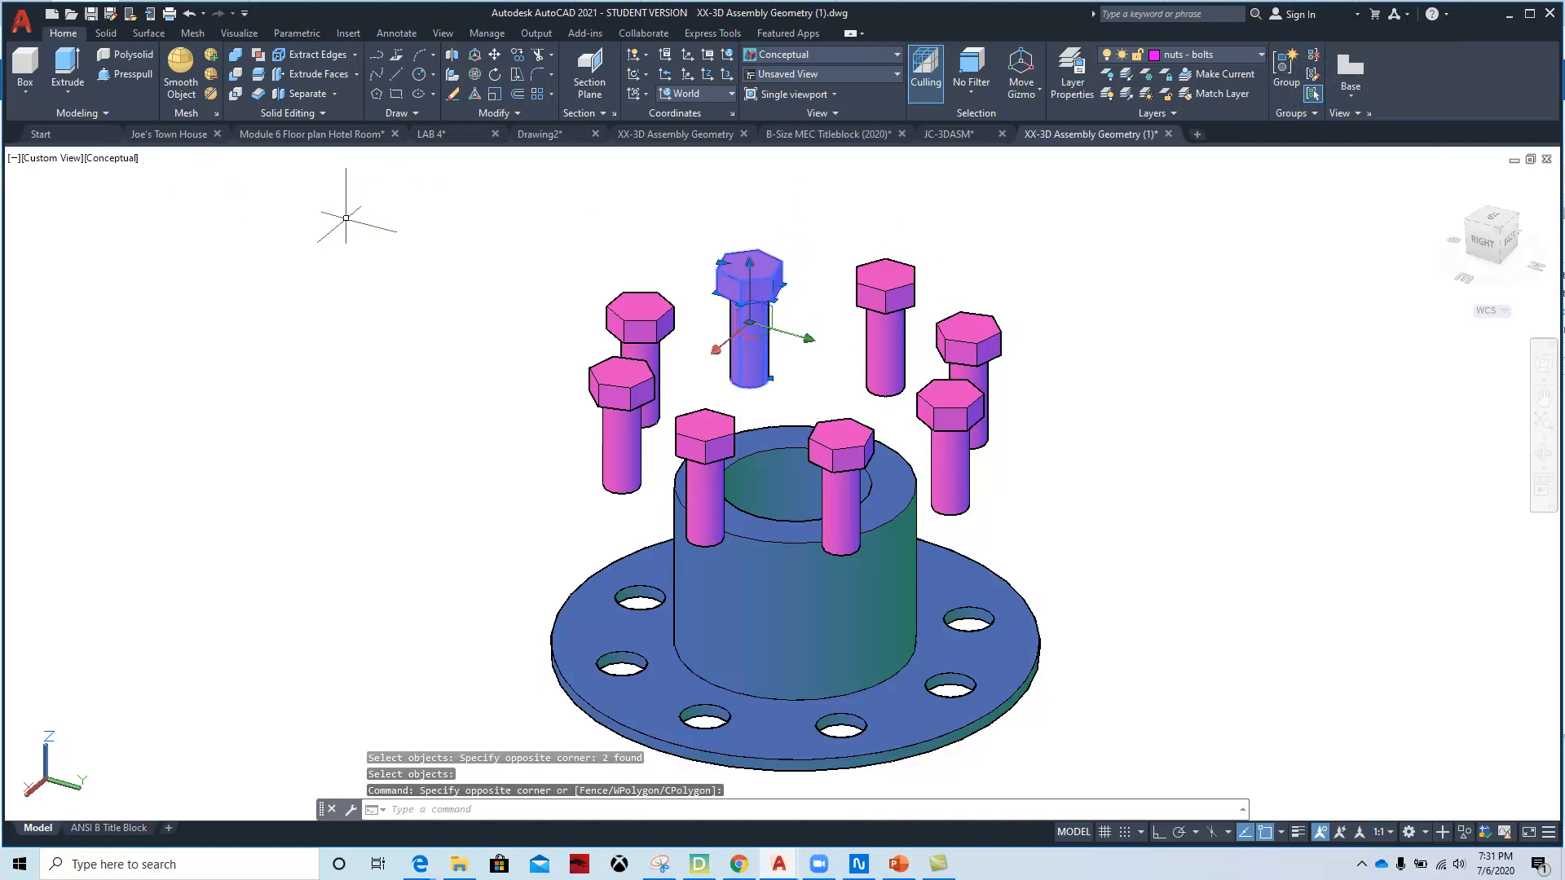
left_click(235, 53)
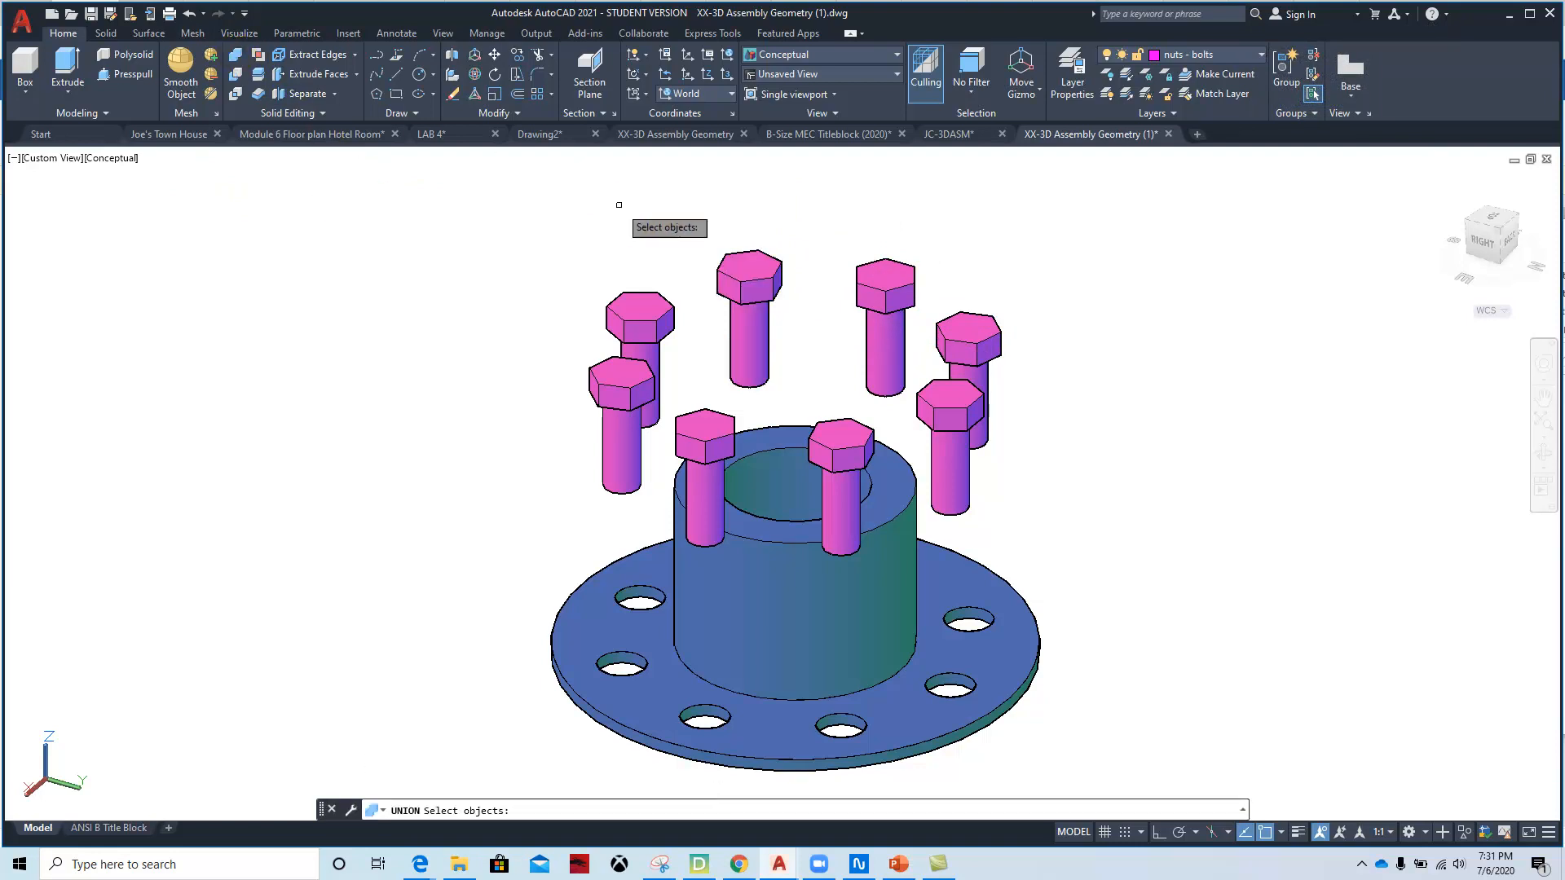
left_click(667, 253)
left_click(634, 298)
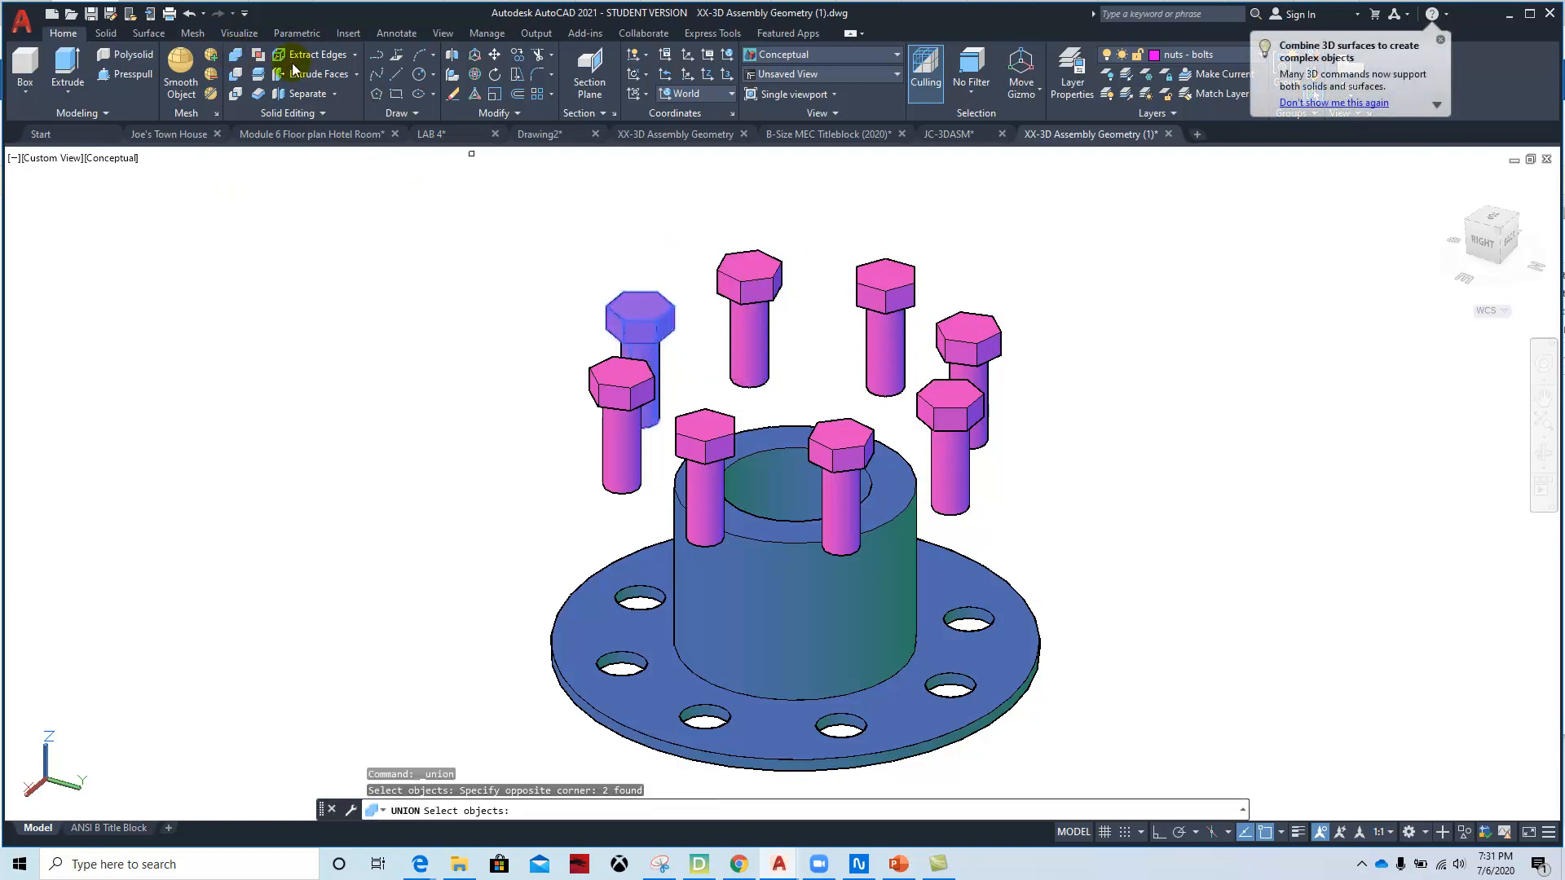
- Union the head and shank of the leftmost bolt, and separately those of the front bolt left of centre
left_click(236, 60)
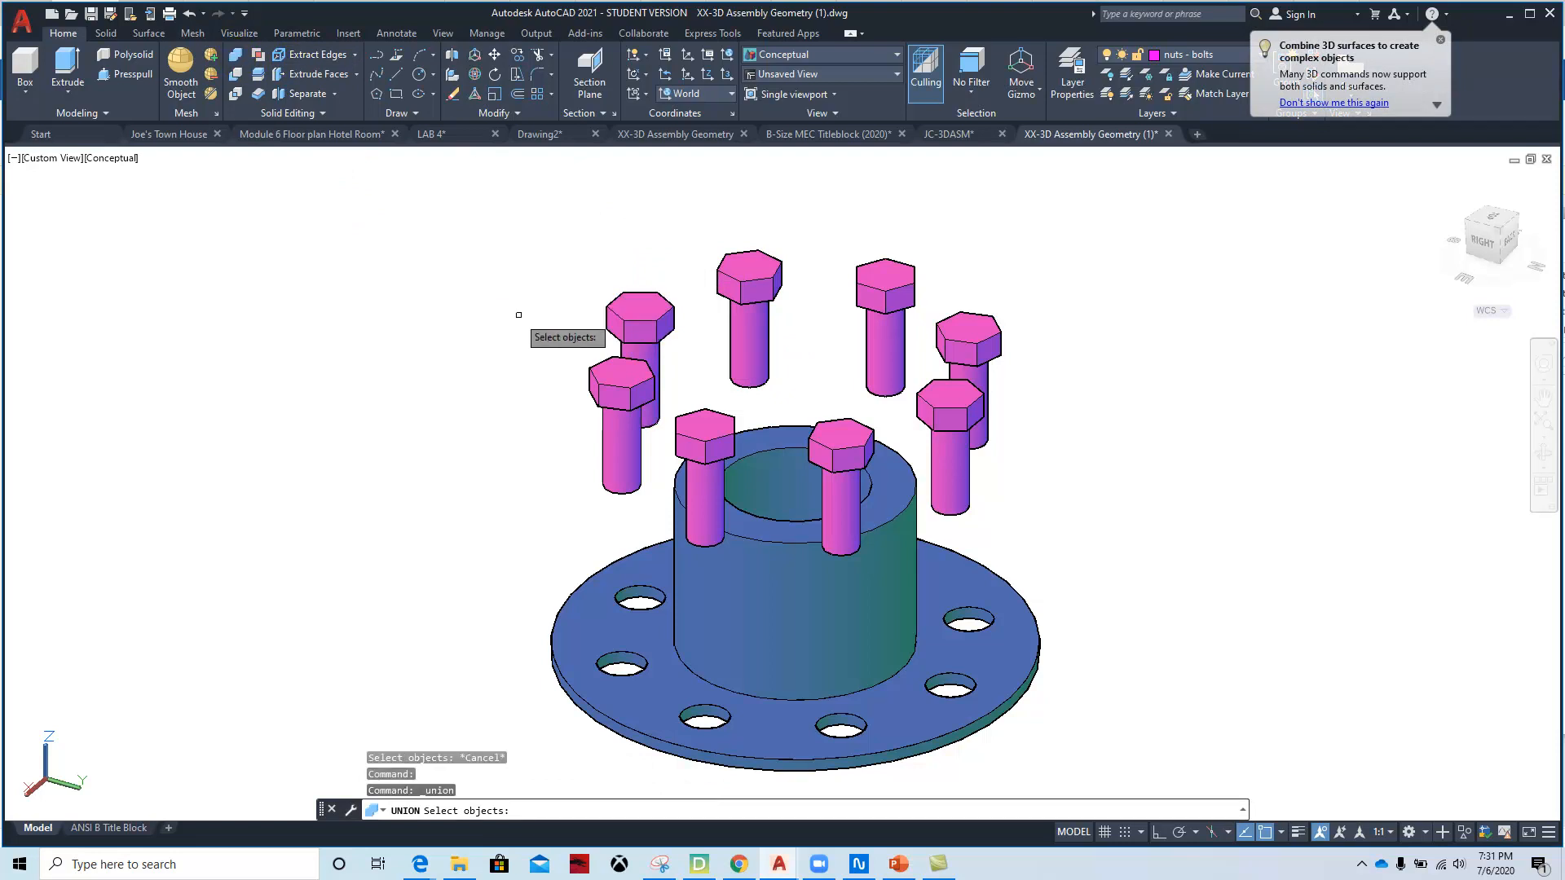
left_click(609, 419)
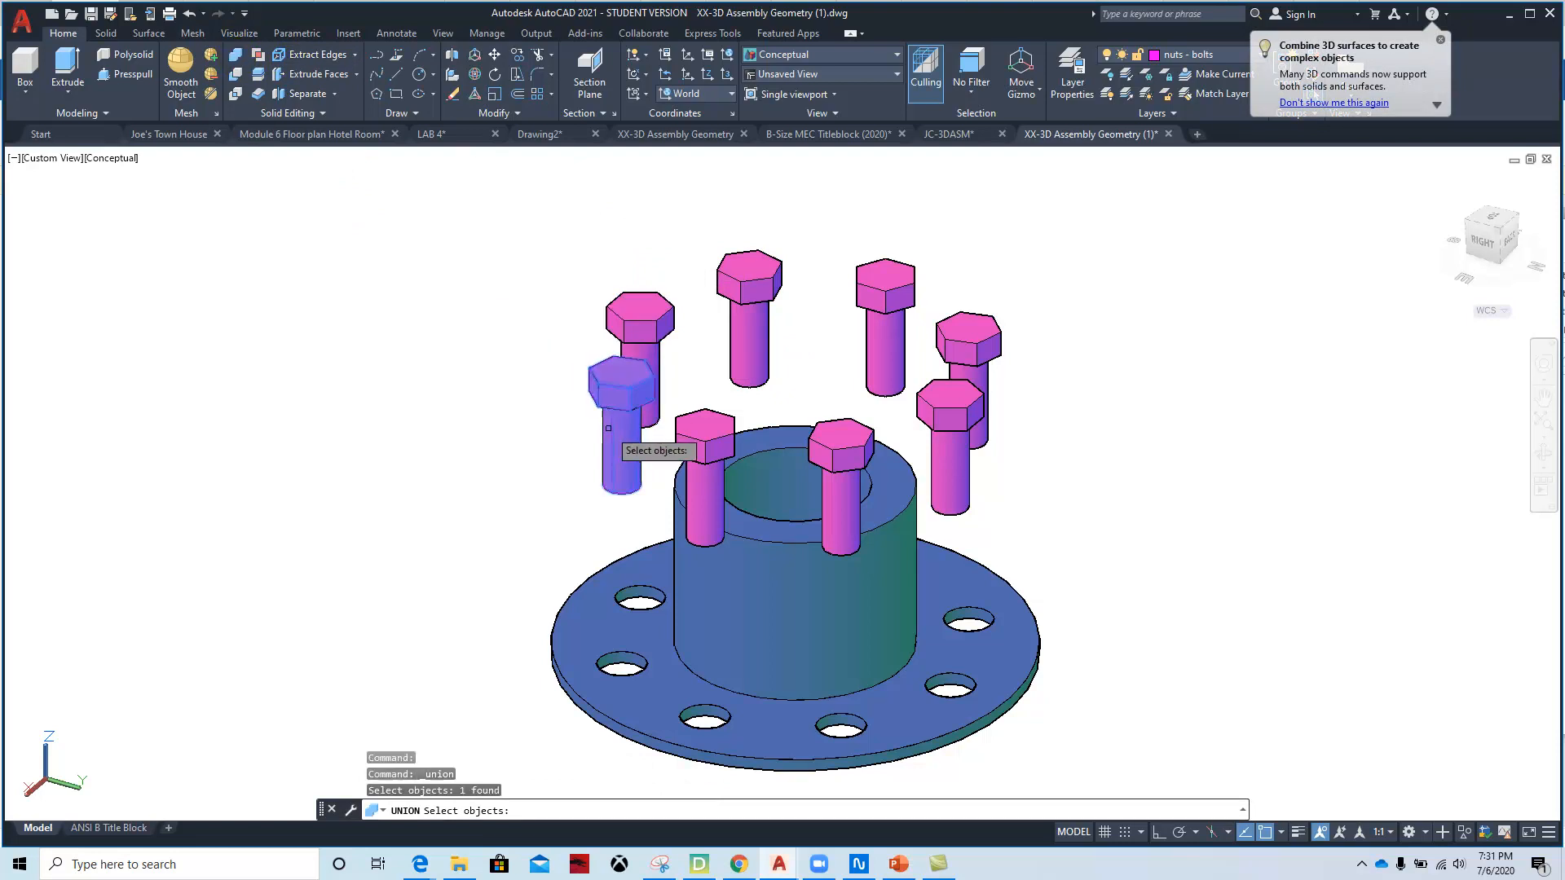
left_click(235, 54)
left_click(699, 433)
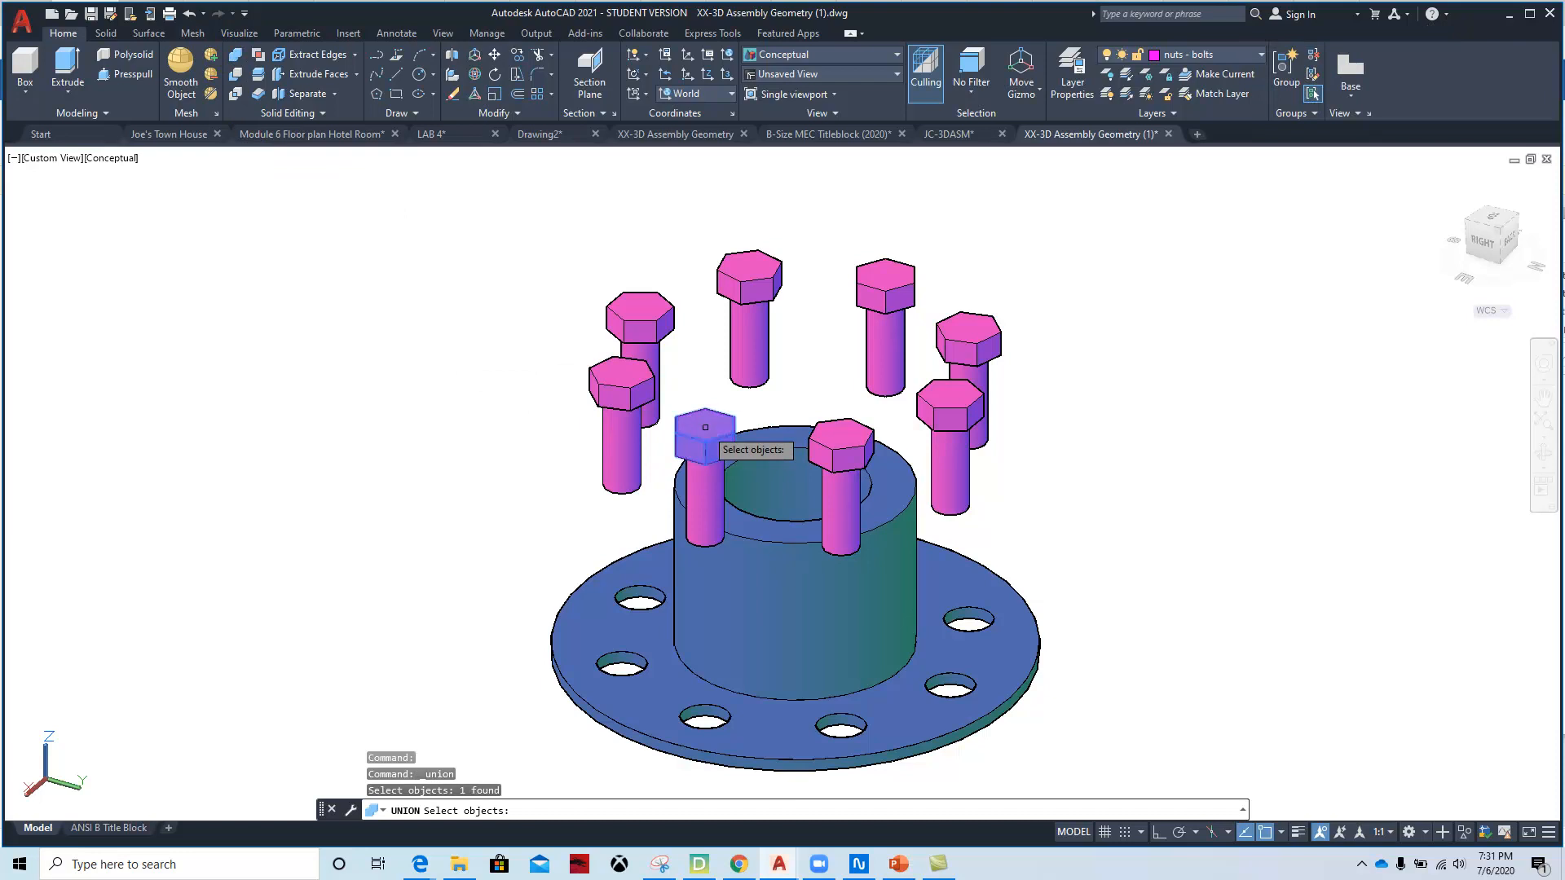
left_click(700, 508)
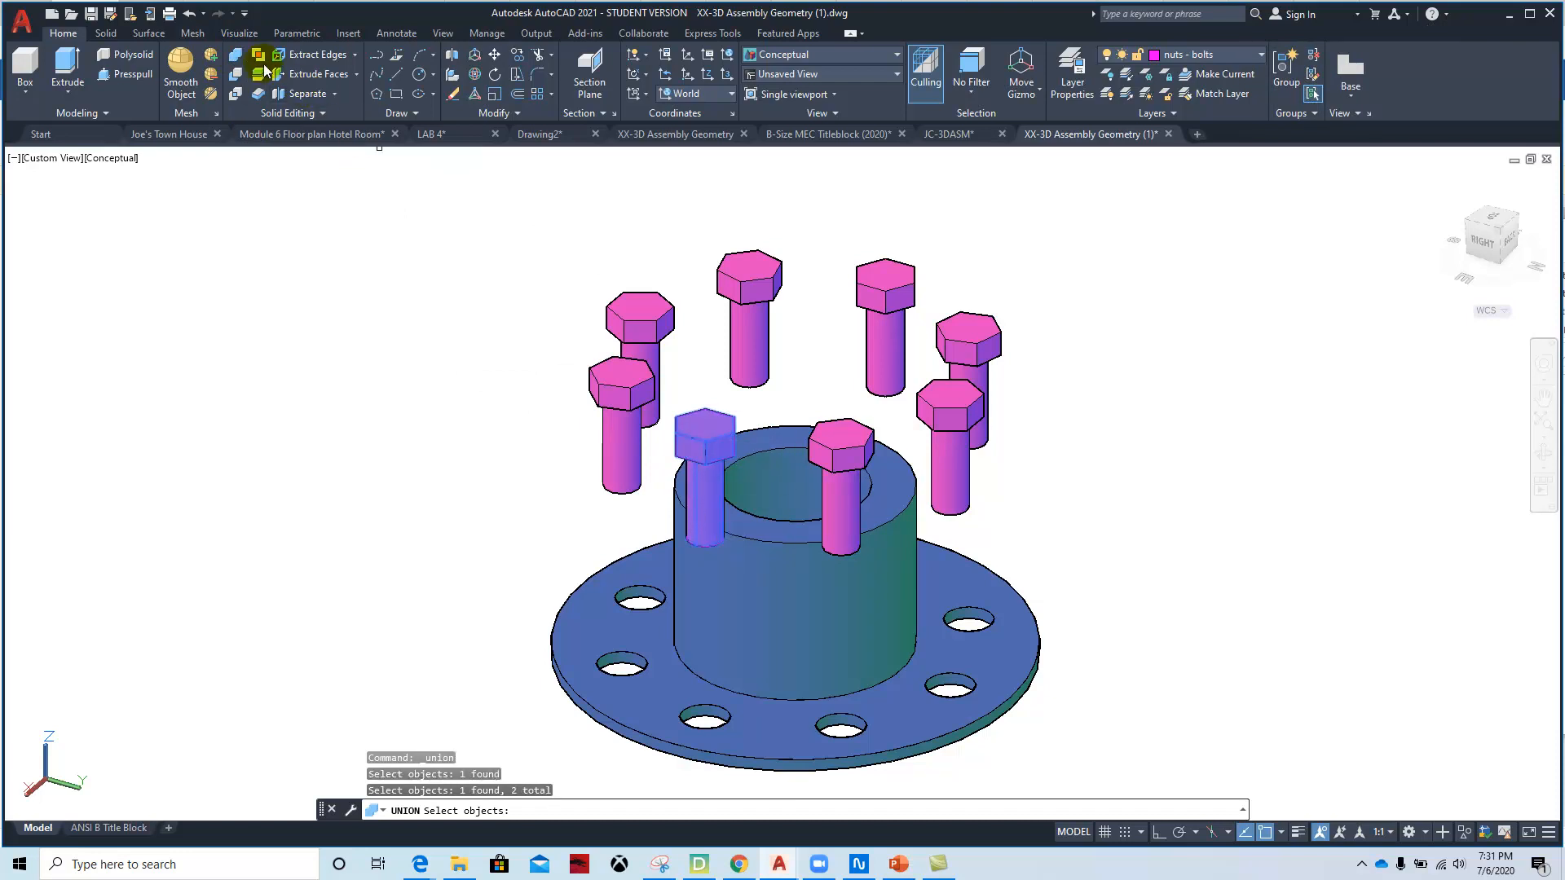
- Union the head and shank of the front bolt right of centre, and separately those of the neighbouring bolt on its right
left_click(235, 56)
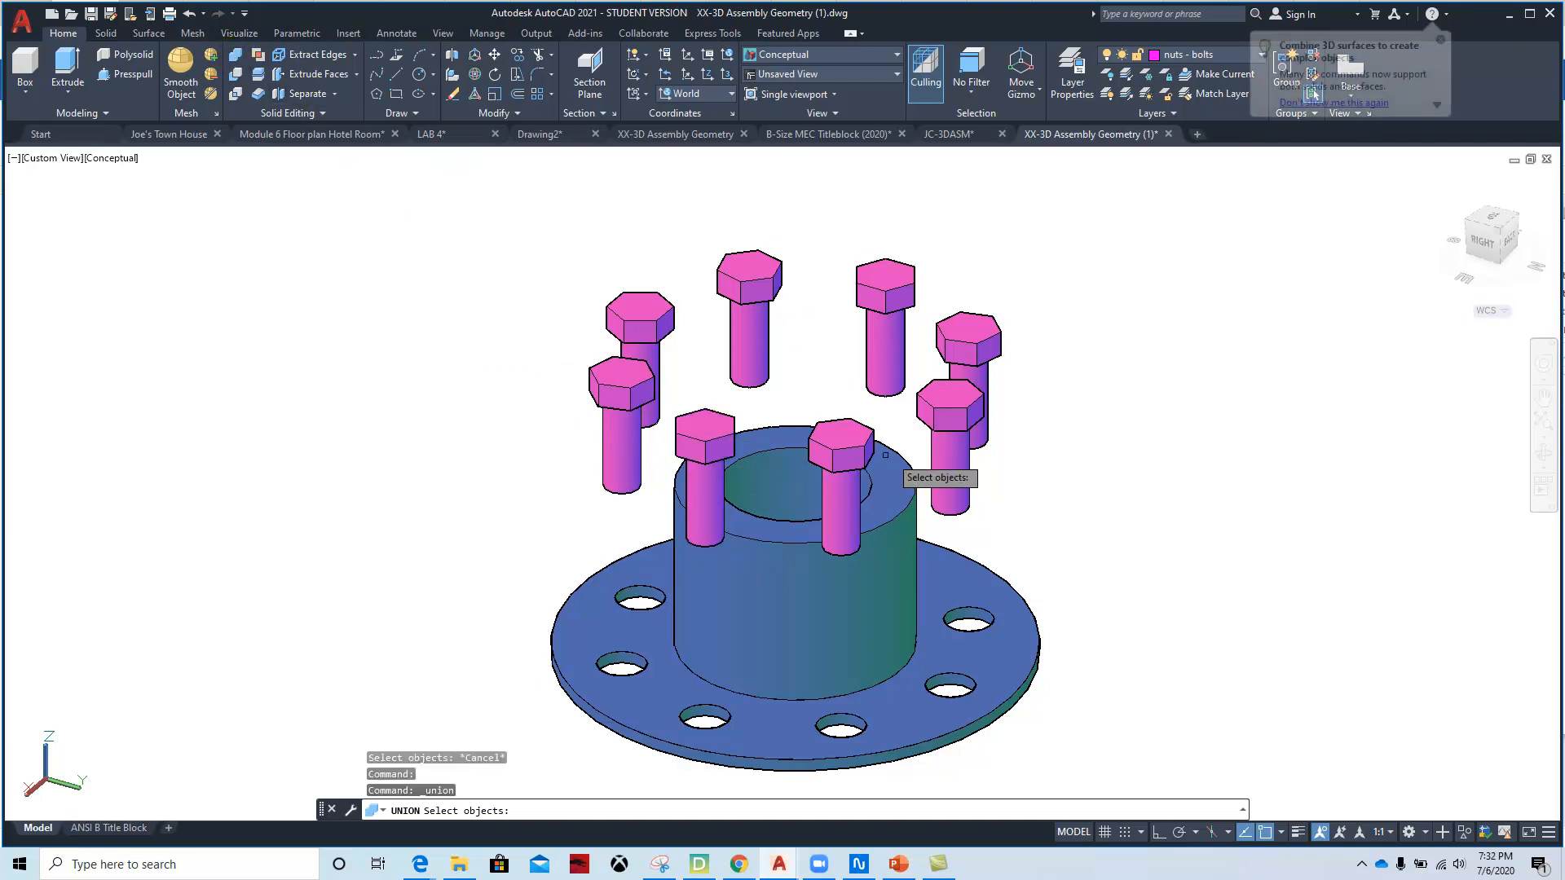
left_click(850, 441)
left_click(848, 495)
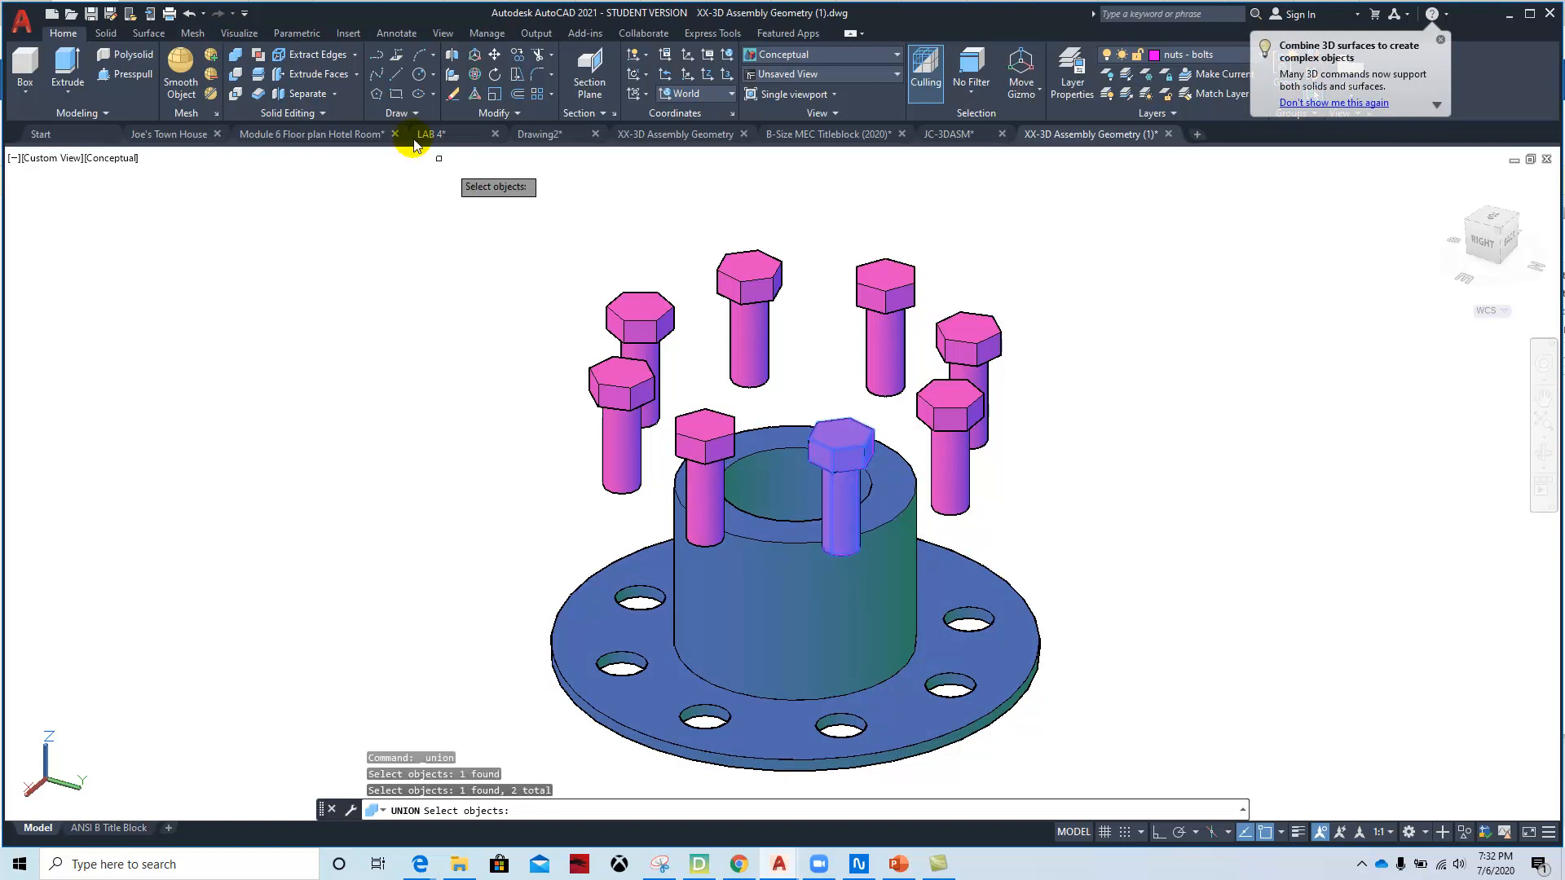
left_click(235, 58)
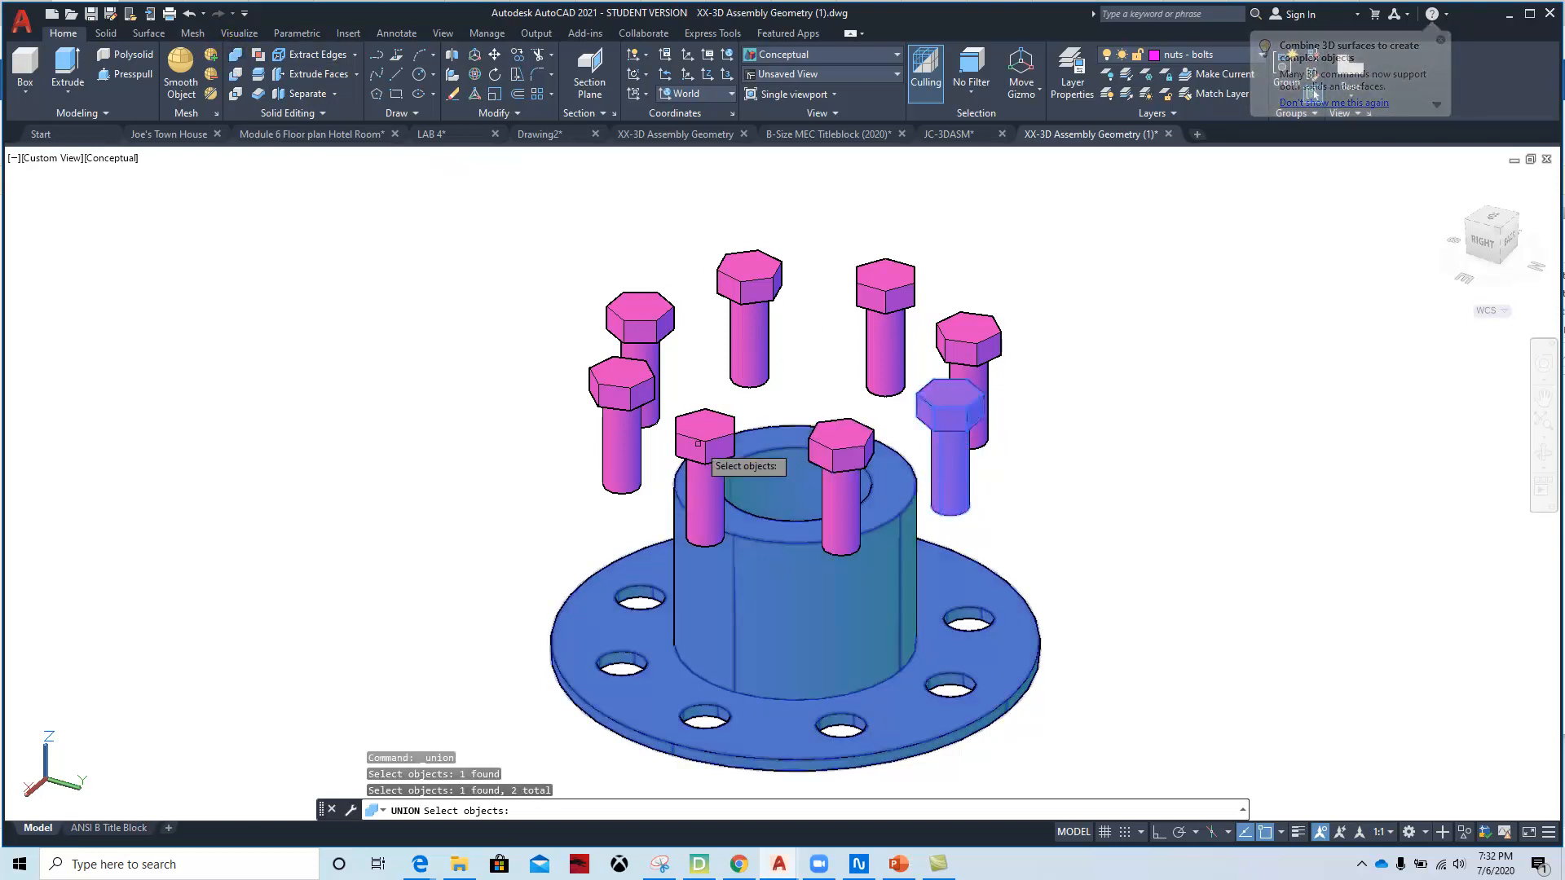
key("Return")
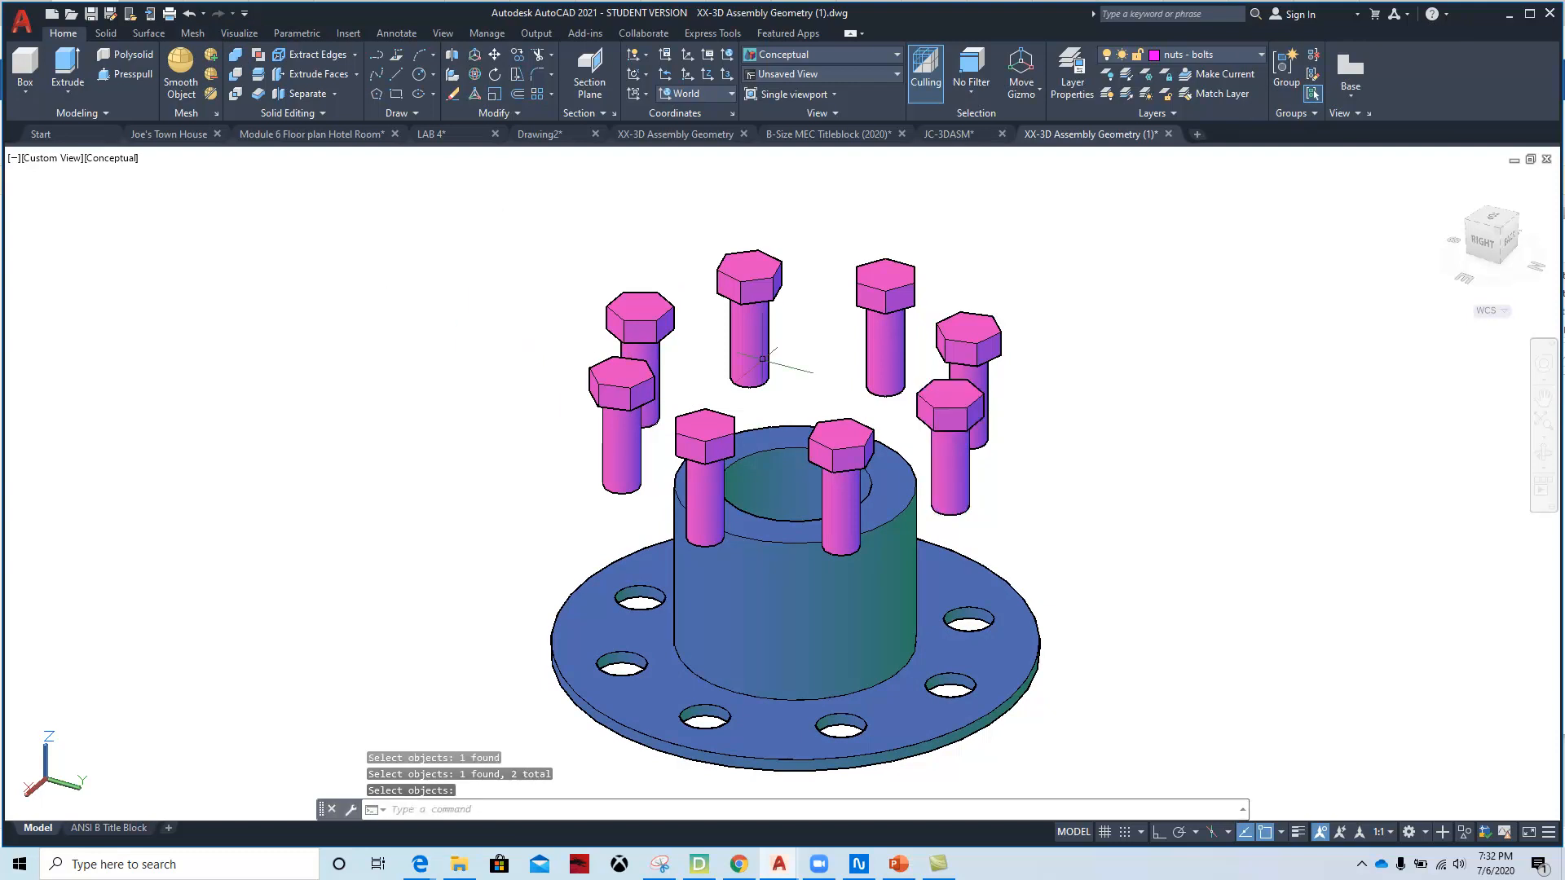
- Try to union the rightmost rear bolt once more
left_click(233, 59)
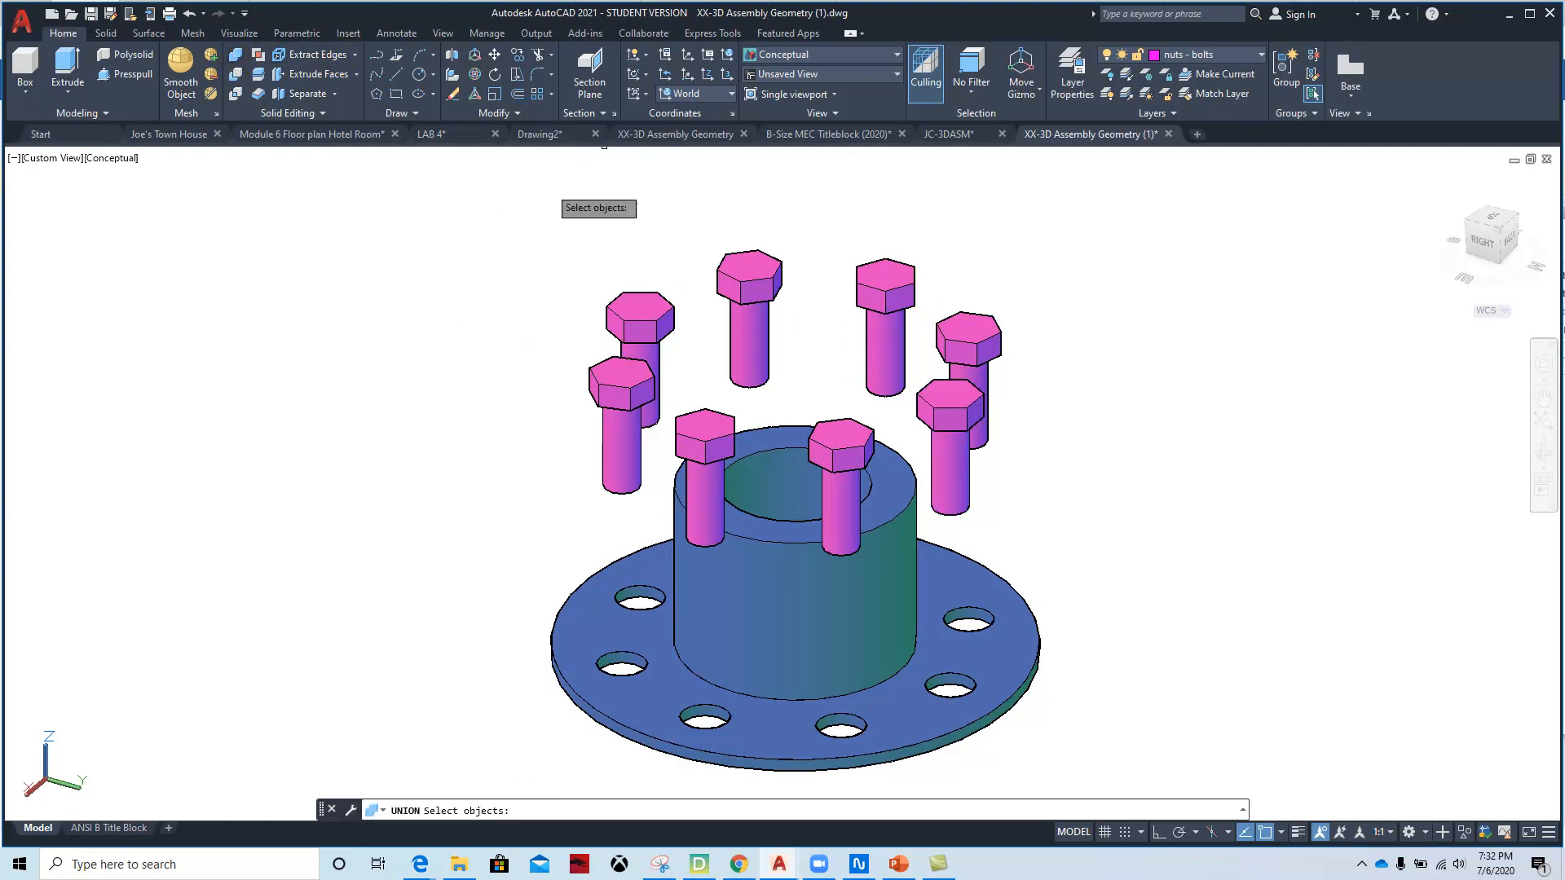
left_click(982, 375)
left_click(982, 374)
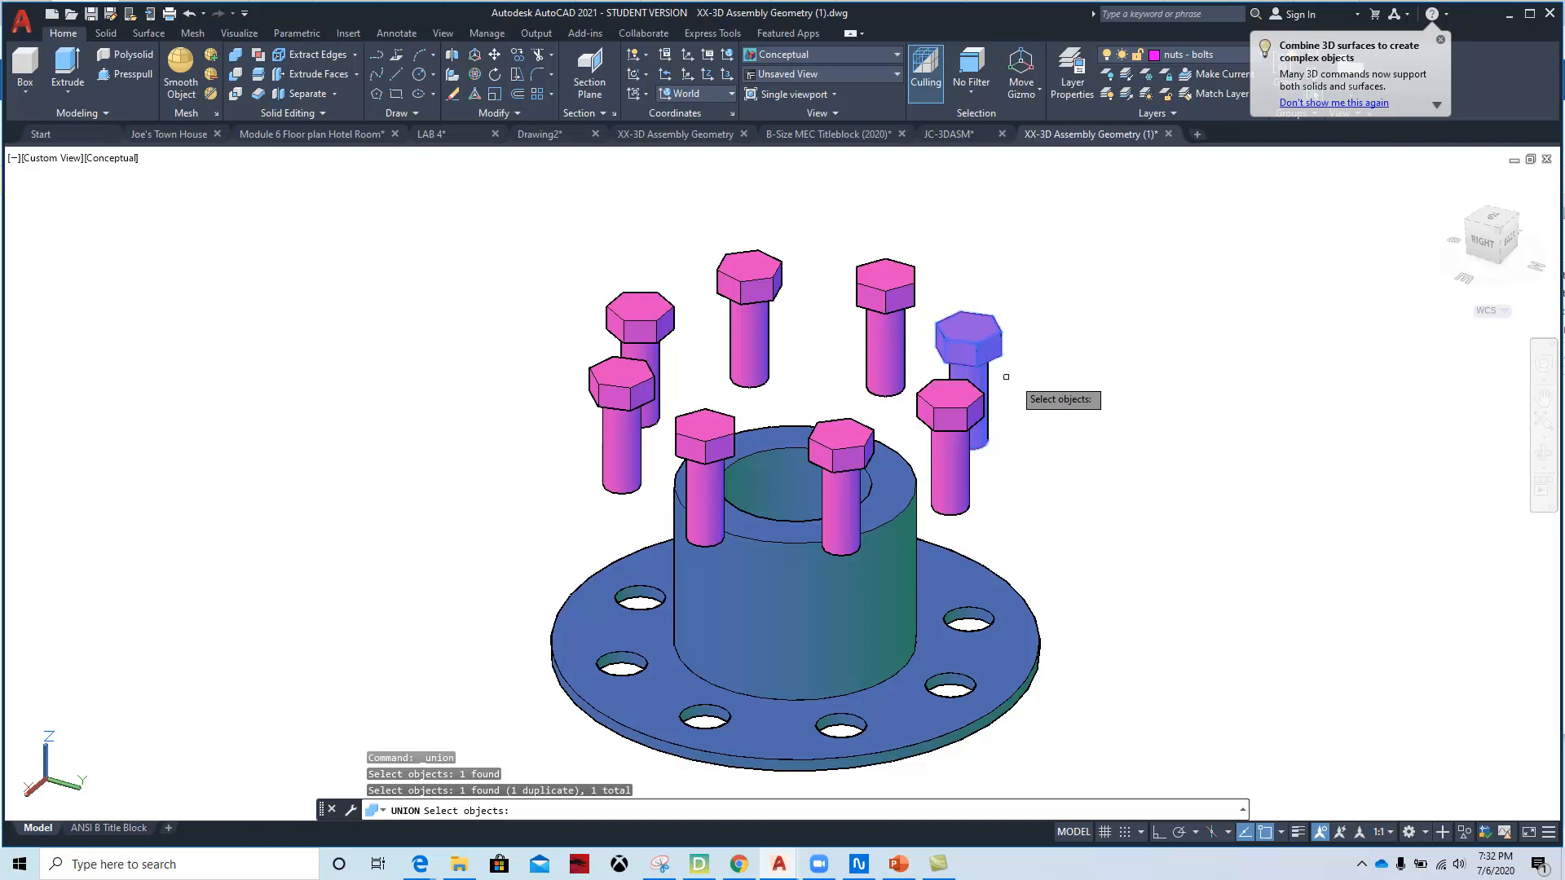
key("Return")
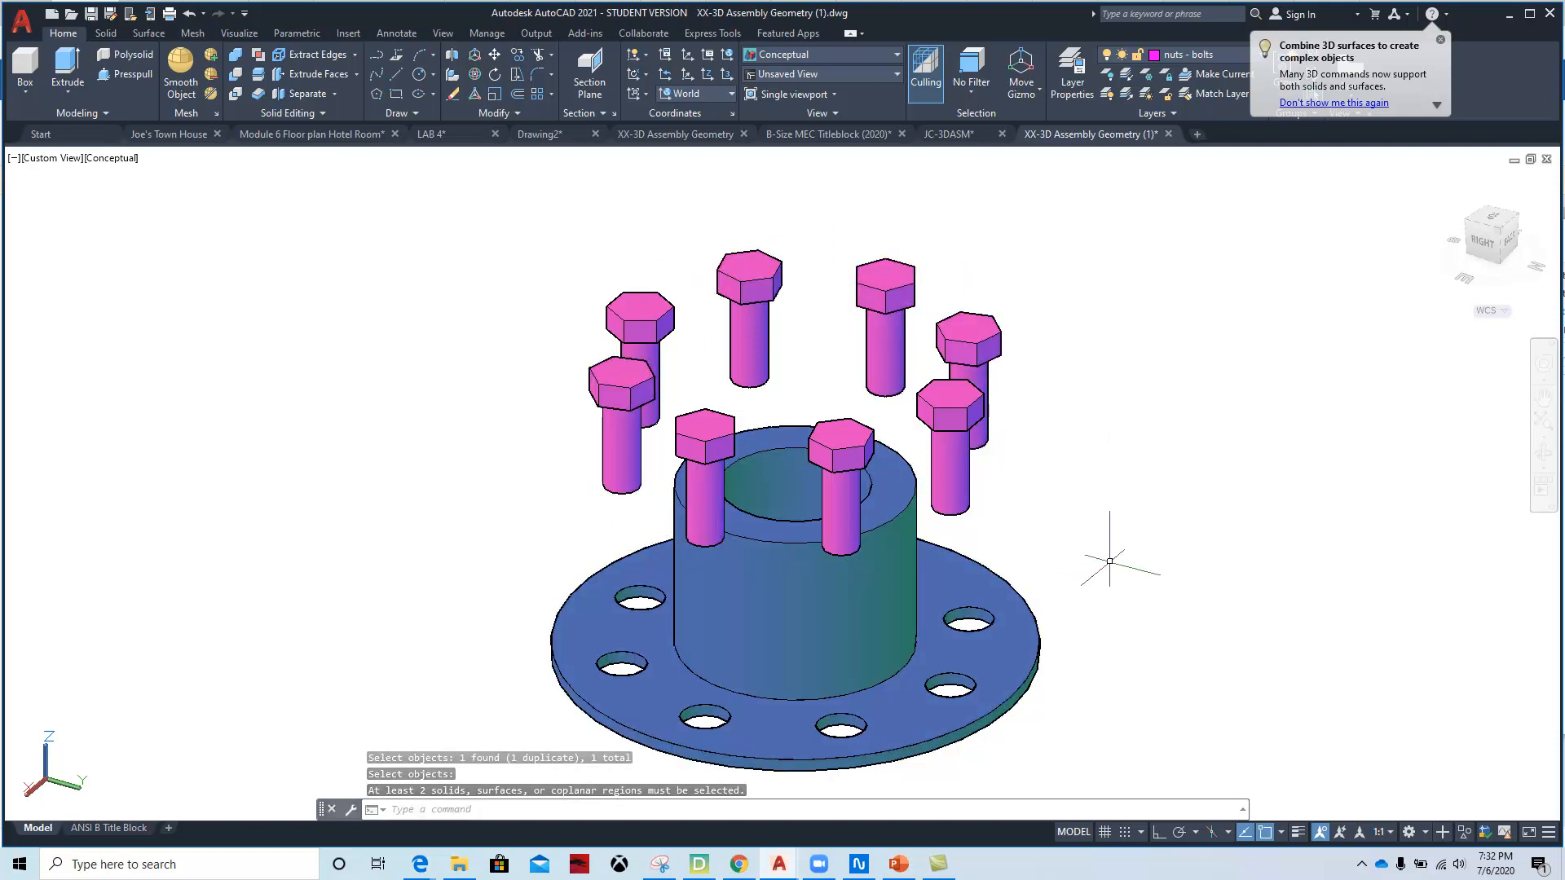
- Switch to the Top view of the 3D flange and its flat layout drawings
scroll(1111, 564, "down", 1)
middle_click_drag(1111, 565, 781, 464)
scroll(864, 473, "down", 5)
scroll(800, 451, "down", 2)
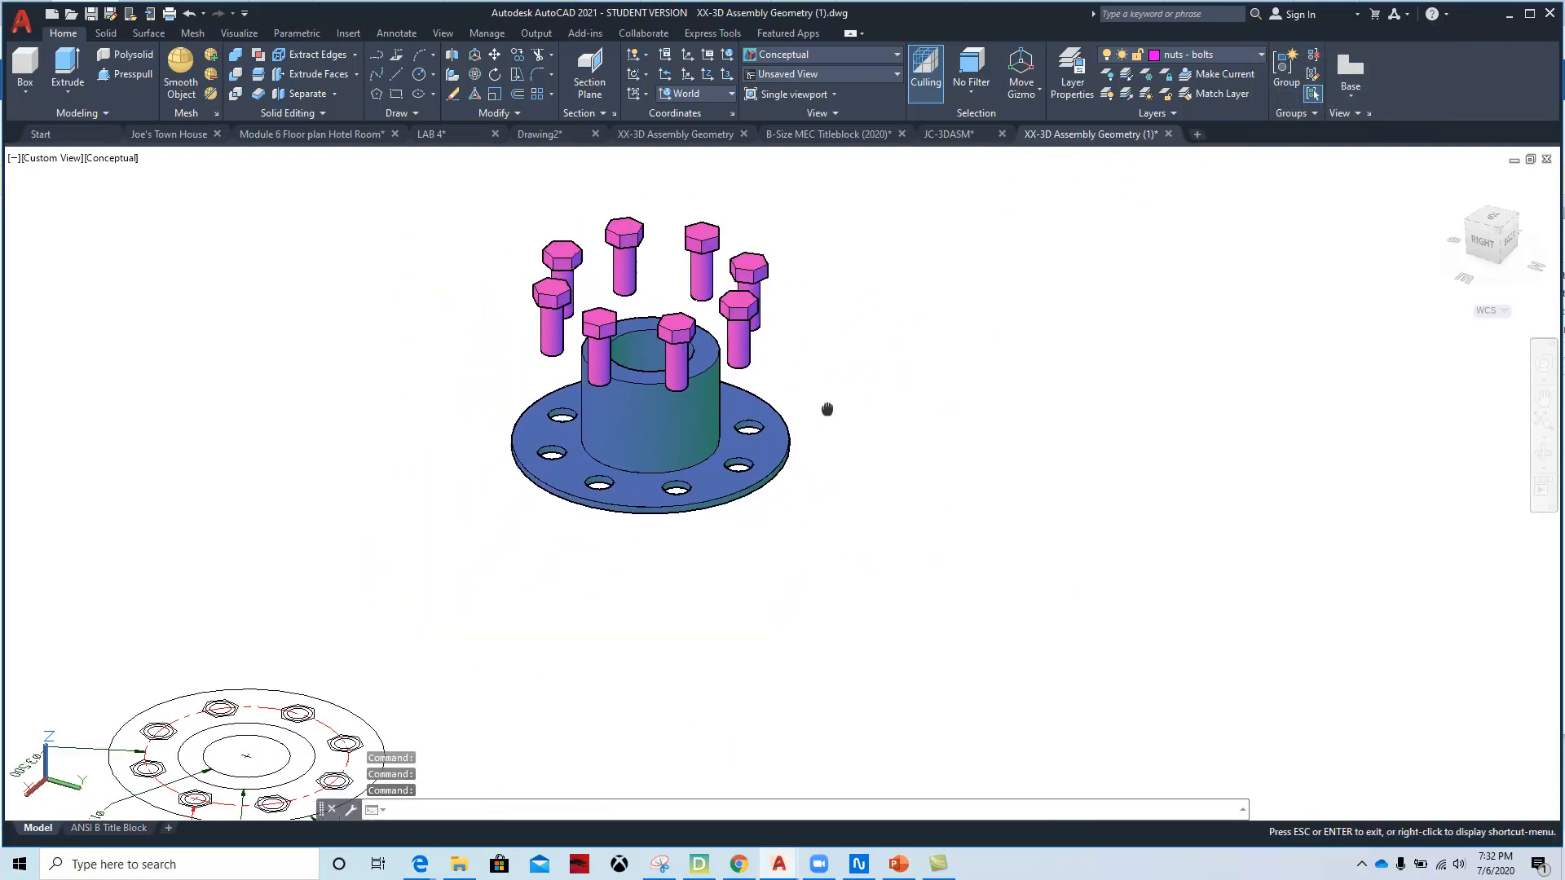
scroll(850, 369, "down", 2)
middle_click_drag(904, 526, 649, 611)
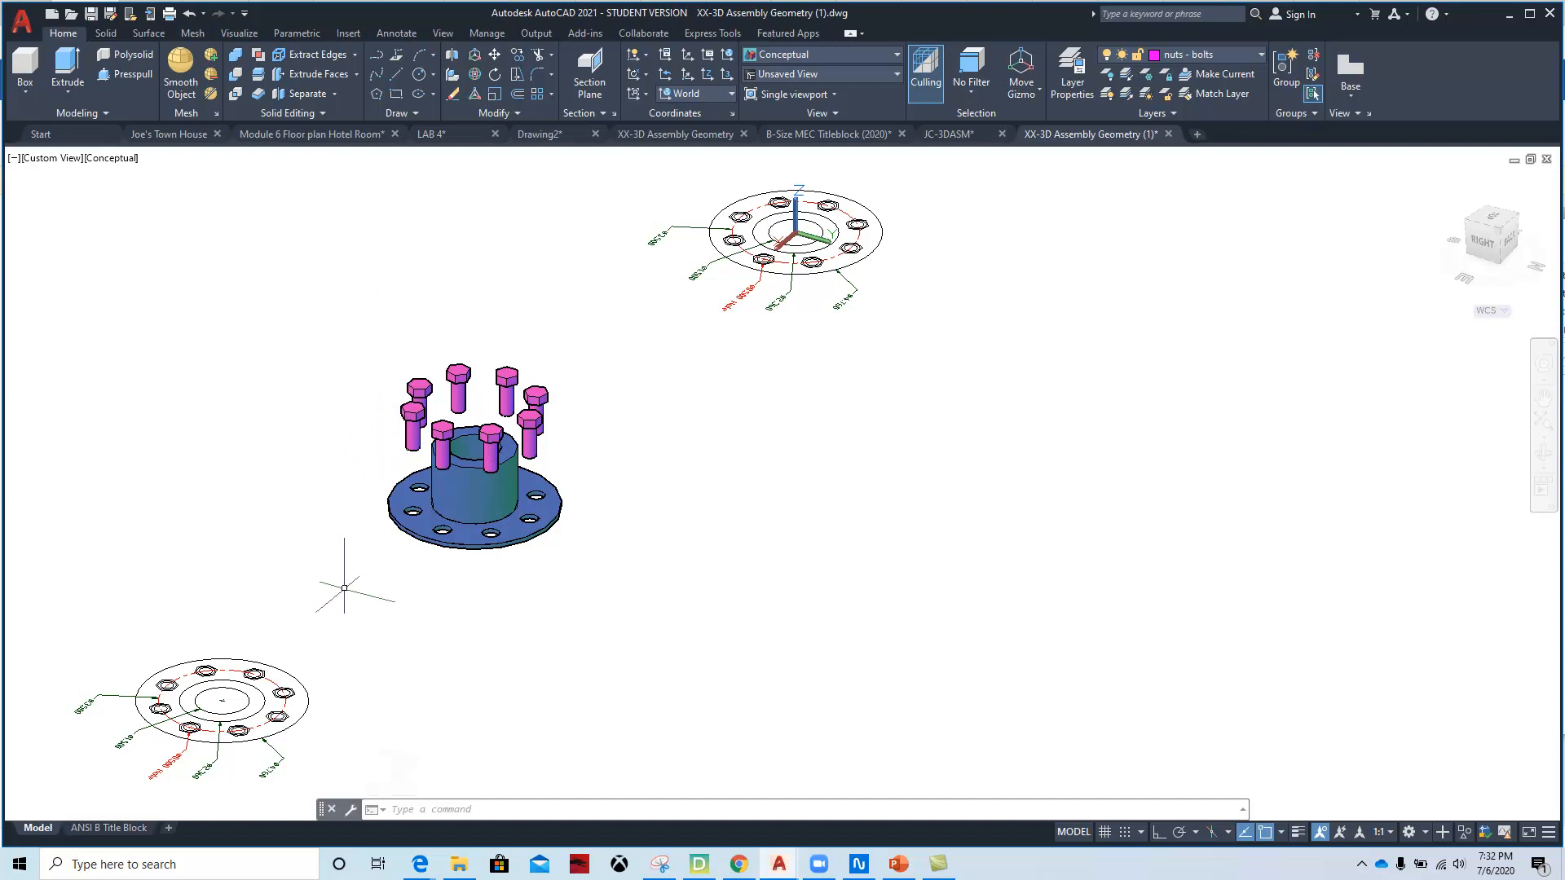
left_click(58, 162)
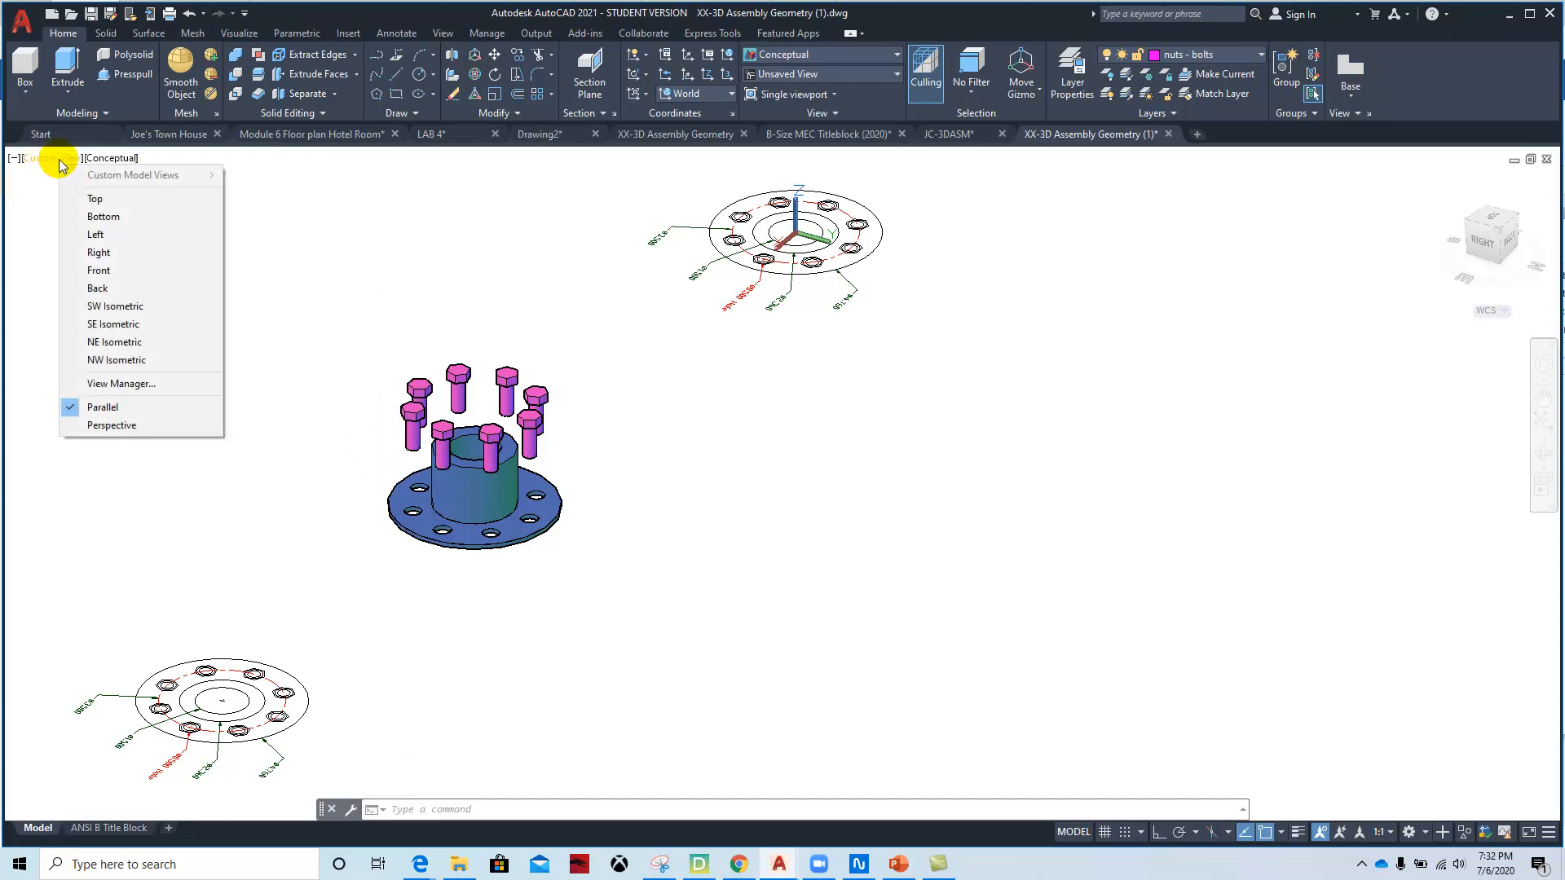
left_click(97, 201)
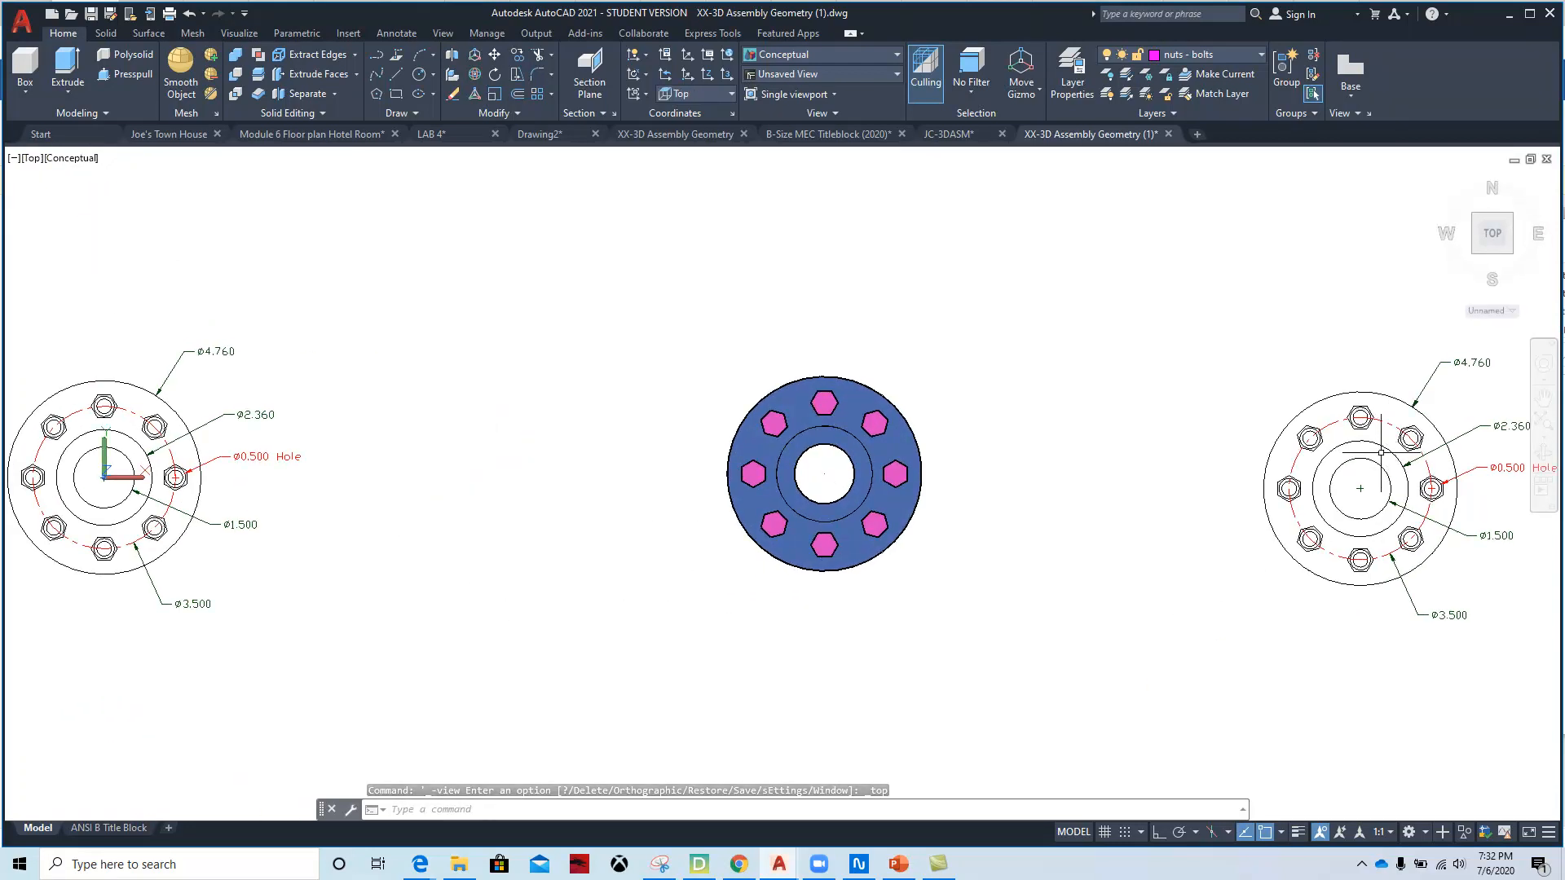
- Erase the diameter dimensions, centre mark and red bolt-circle centreline from the flat flange drawing to the right of the 3D model
mouse_move(1392, 463)
middle_mouse_down()
mouse_move(1248, 454)
mouse_move(1029, 390)
middle_mouse_up()
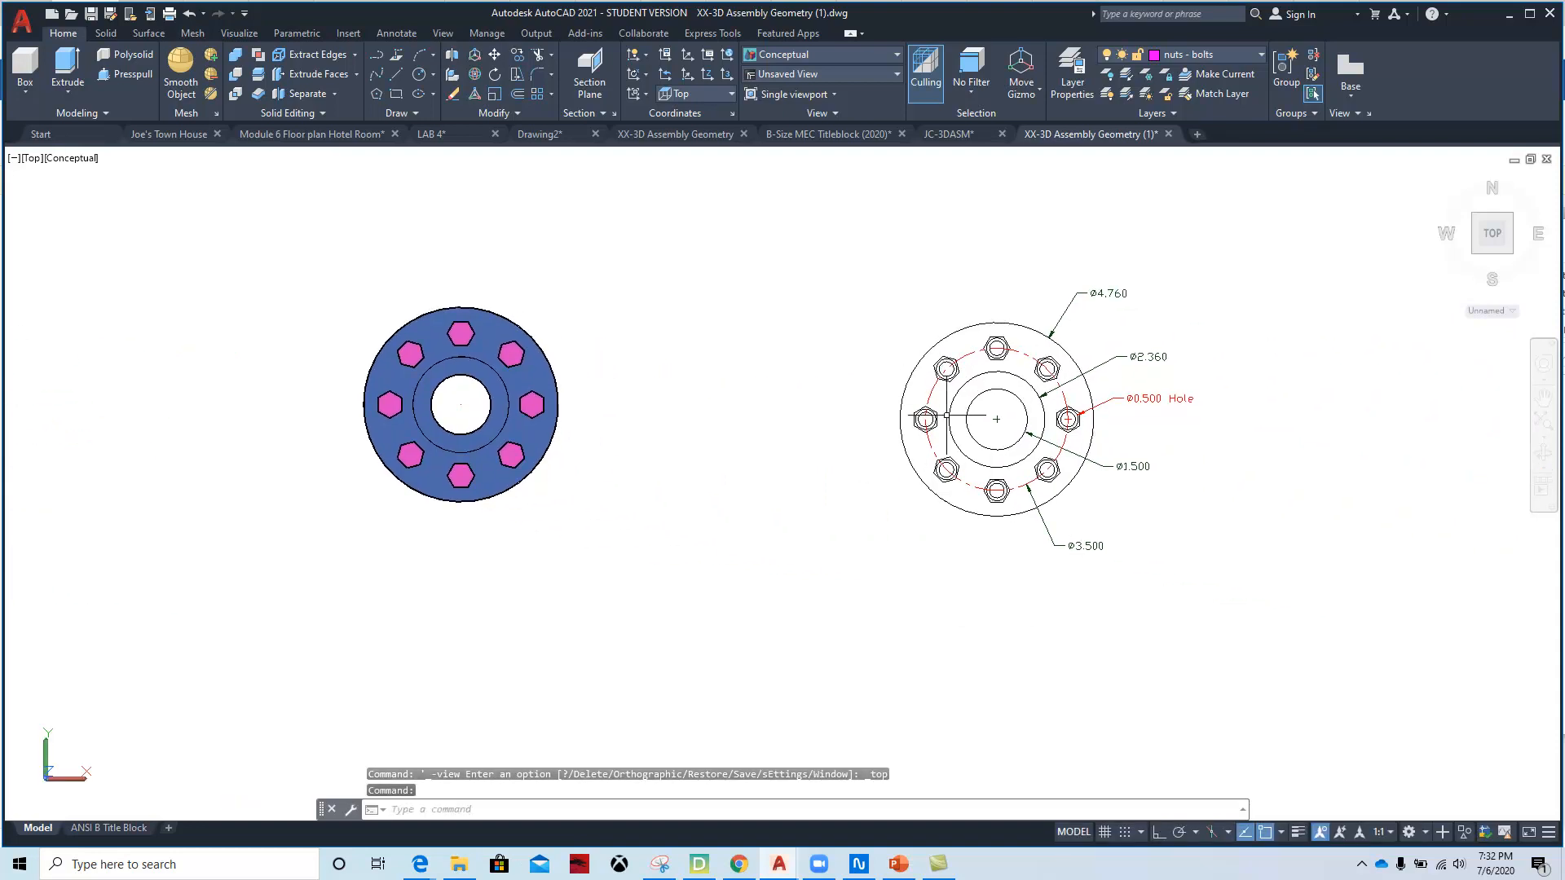
left_click(1231, 268)
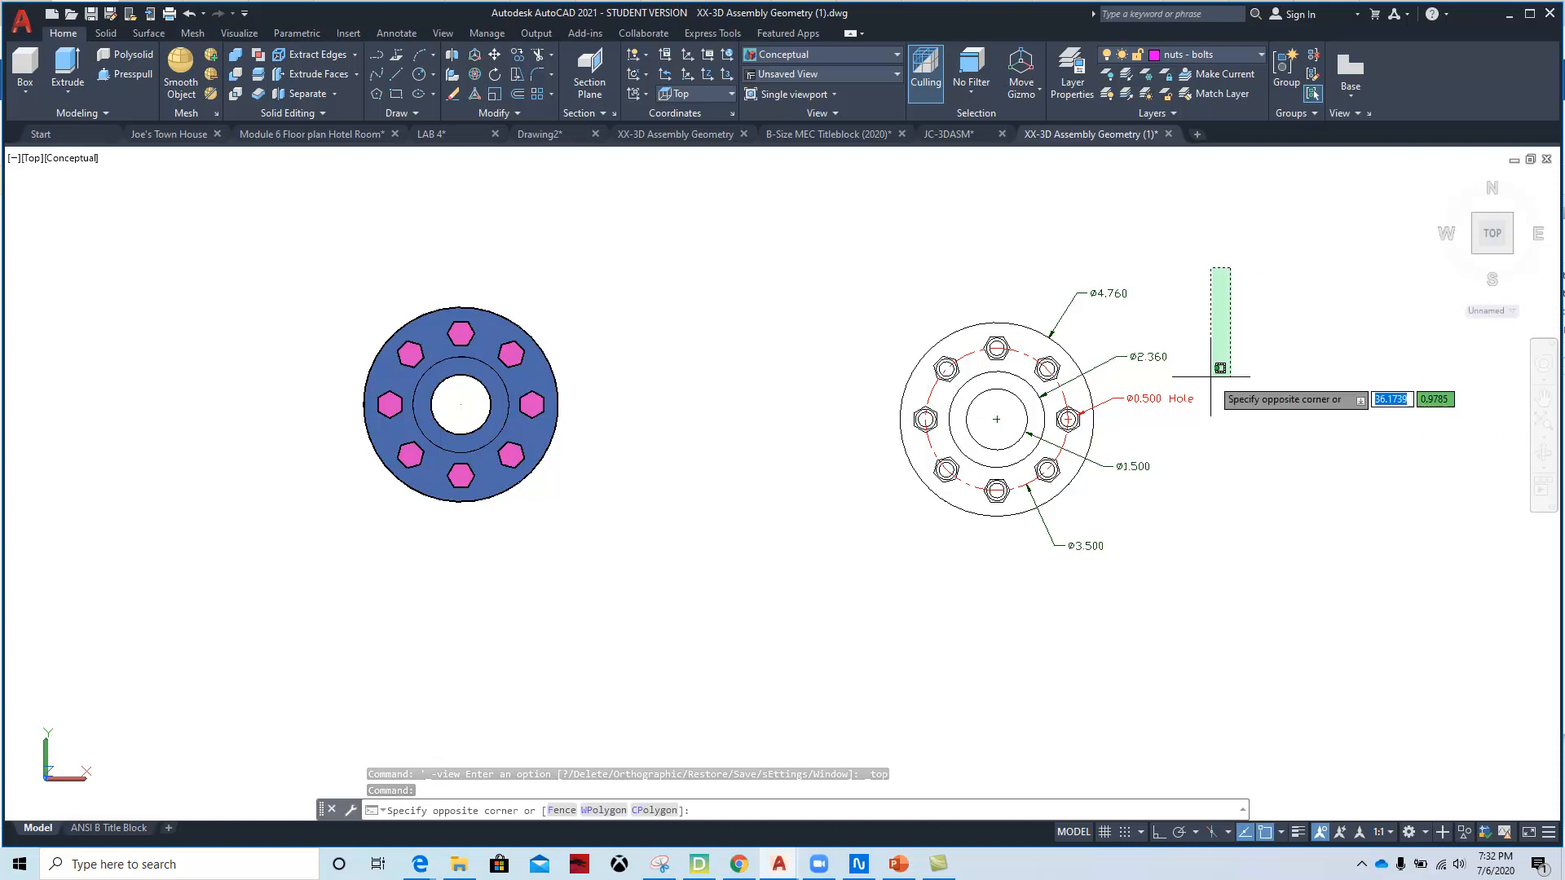
left_click(1118, 533)
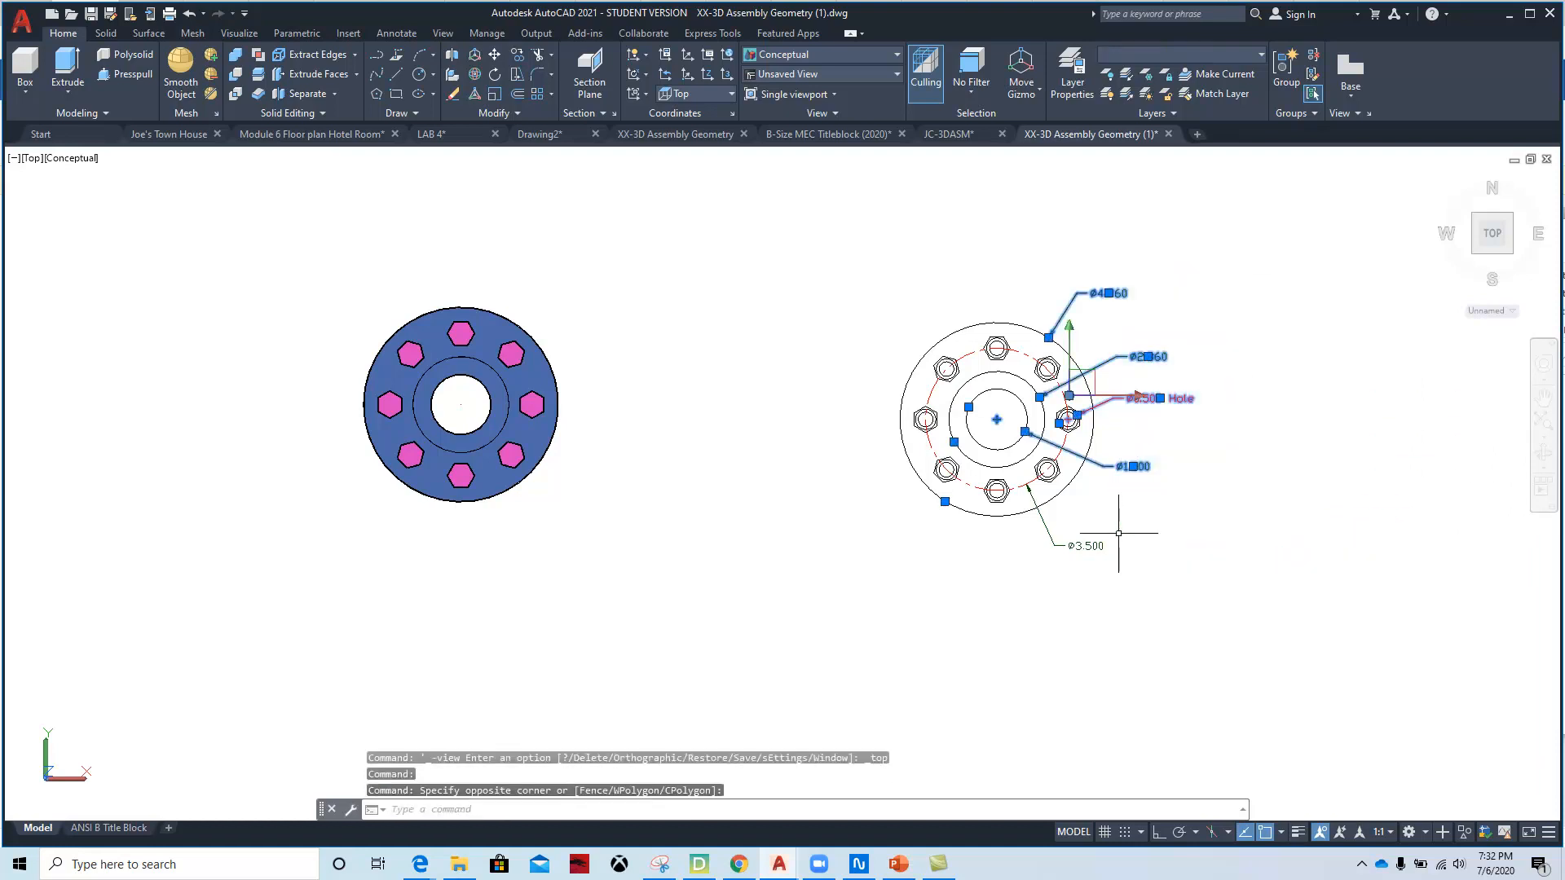
key("Delete")
left_click(1132, 525)
left_click(1078, 583)
key("Delete")
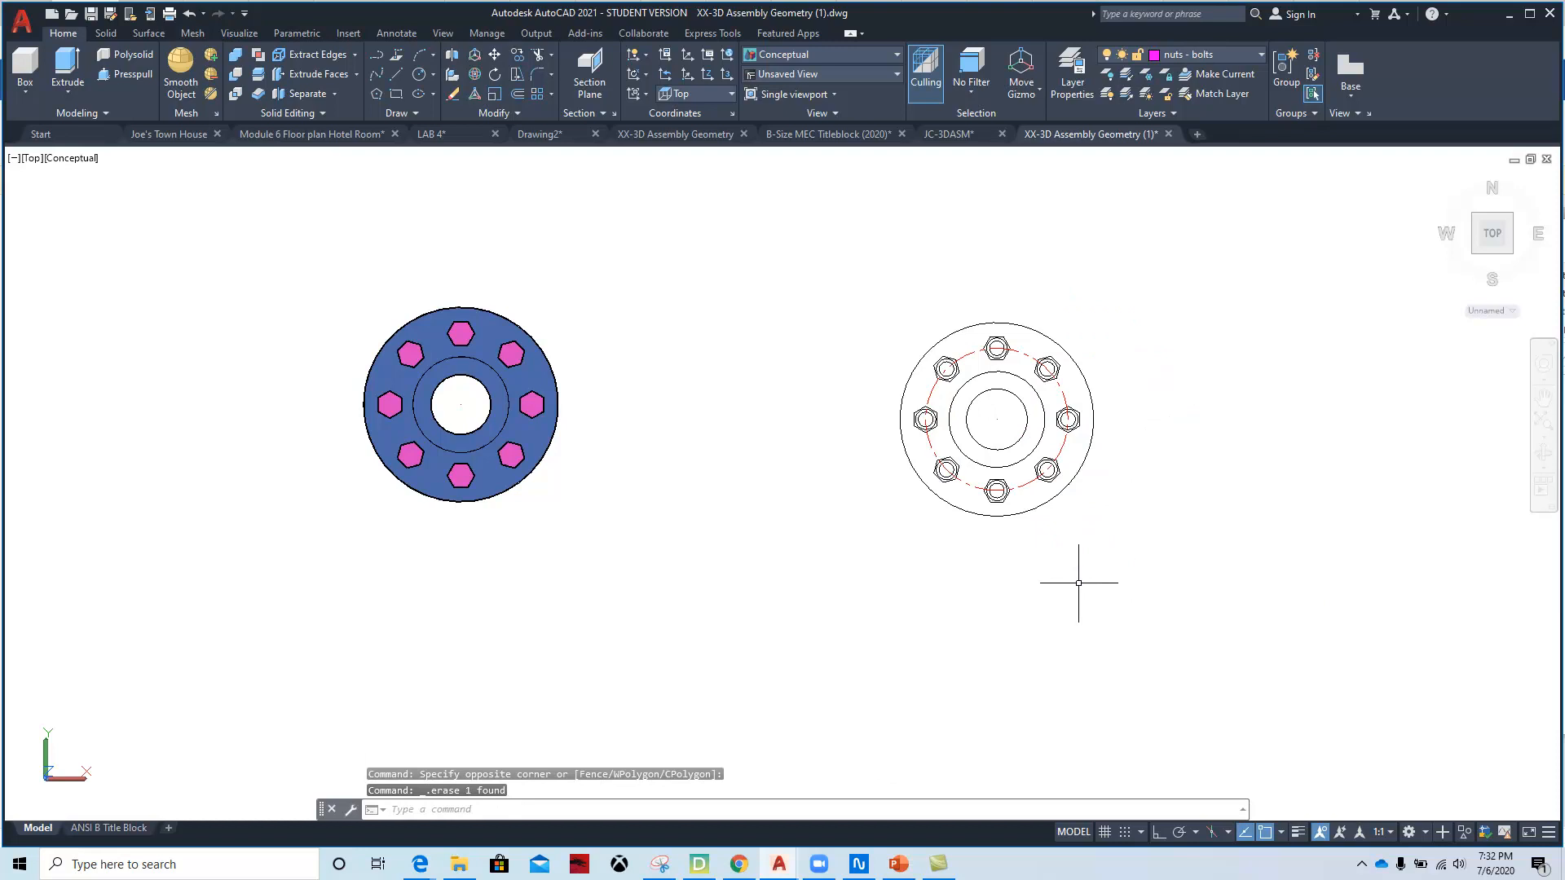
left_click(1062, 388)
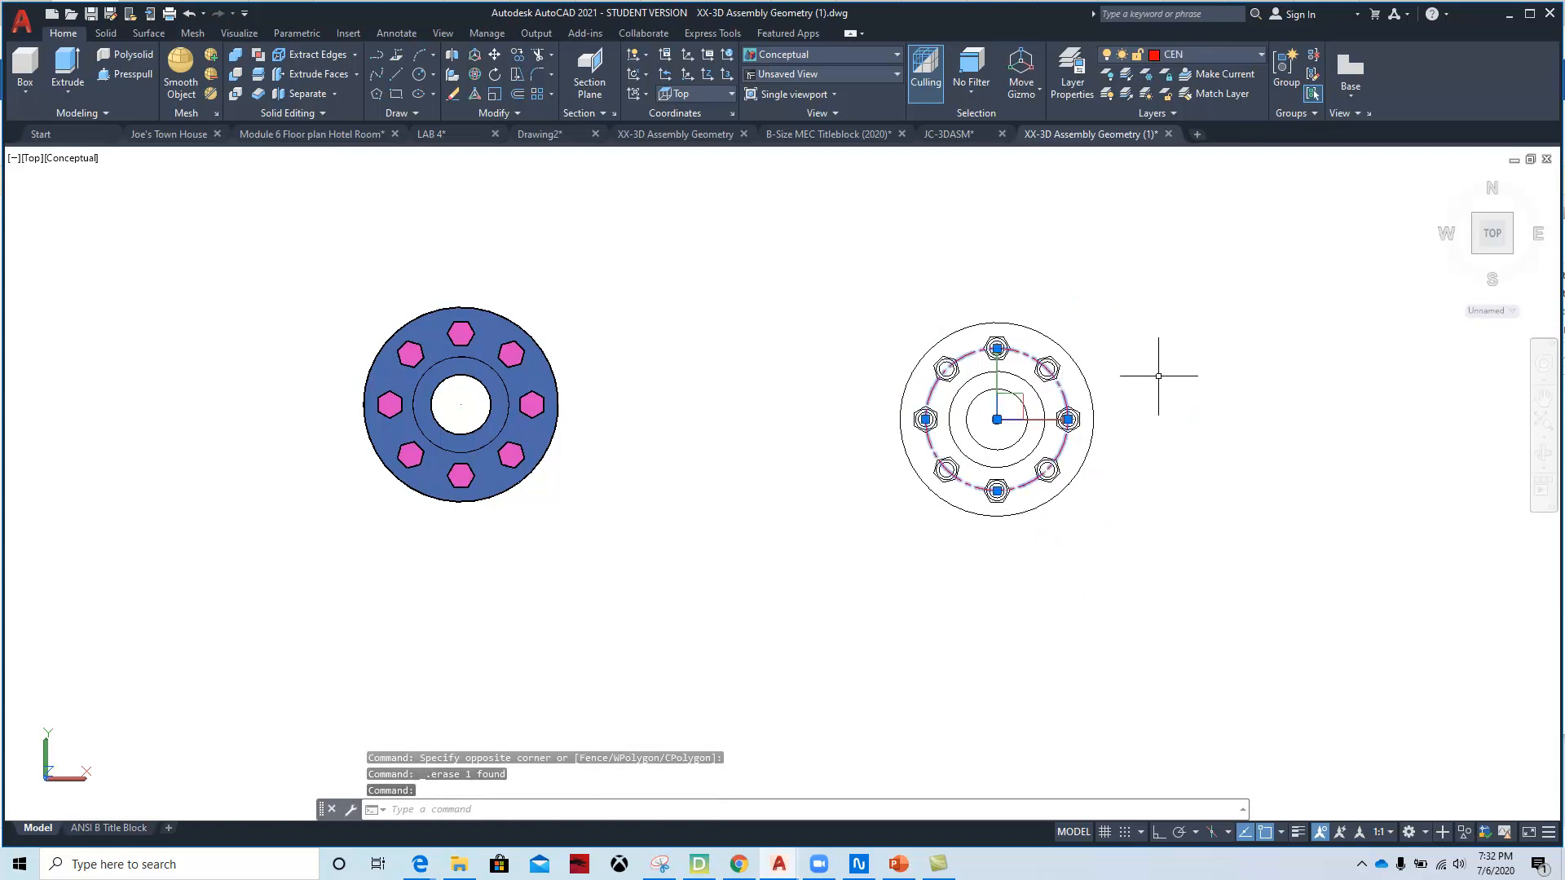
key("Delete")
- Assign the hexagon and innermost circle at the flat flange's upper-right hole to the nuts - bolts layer and clear the selection
scroll(942, 434, "up", 3)
middle_click_drag(986, 428, 634, 520)
scroll(815, 485, "down", 2)
middle_click_drag(1191, 583, 1291, 563)
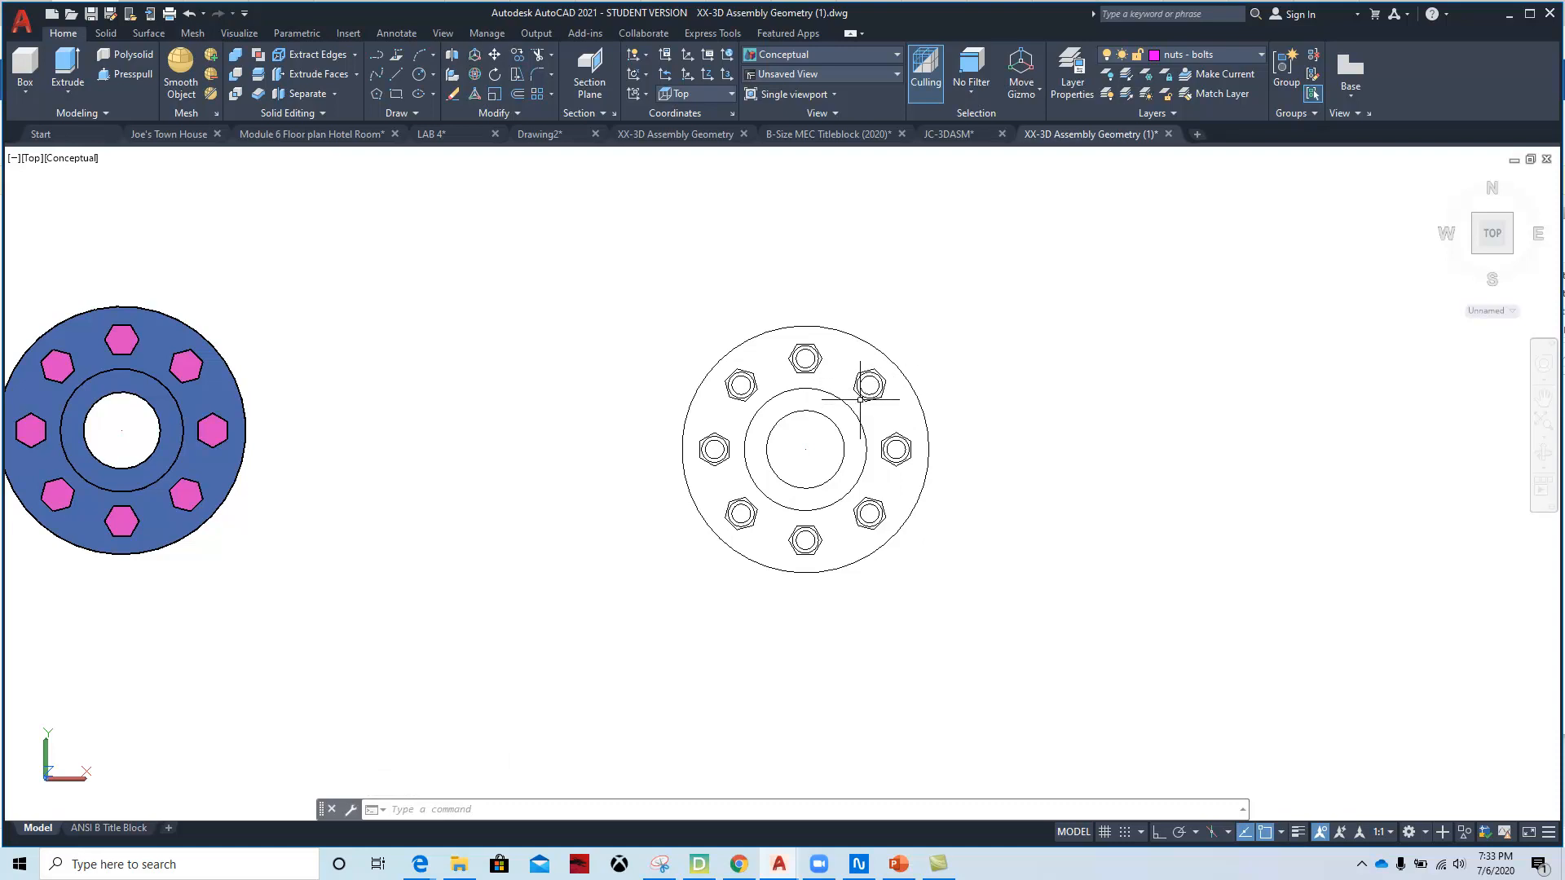
scroll(943, 447, "up", 5)
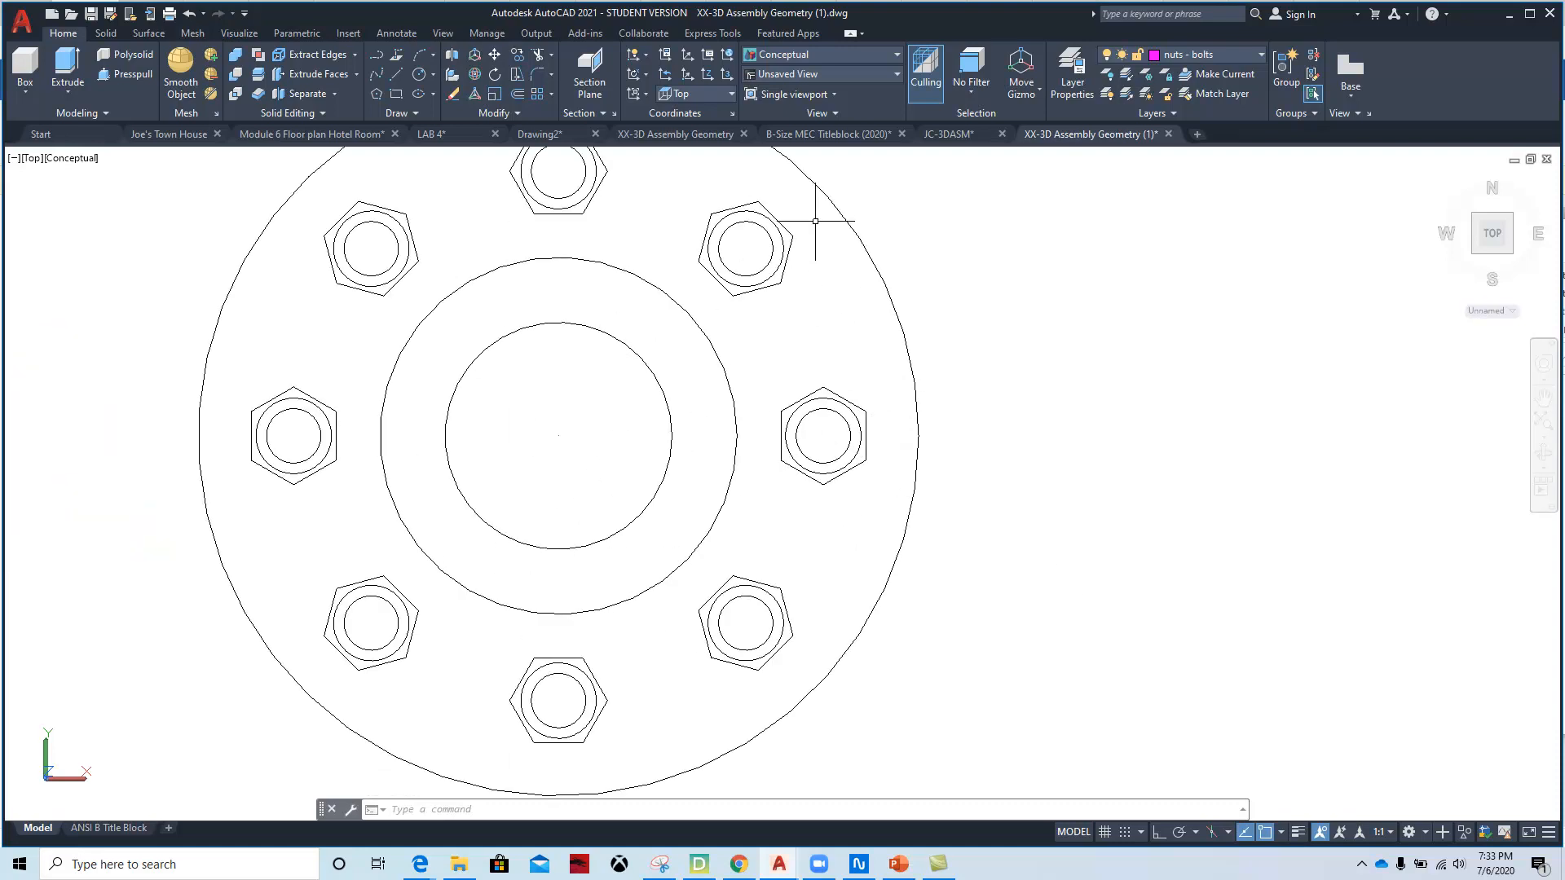
left_click(788, 227)
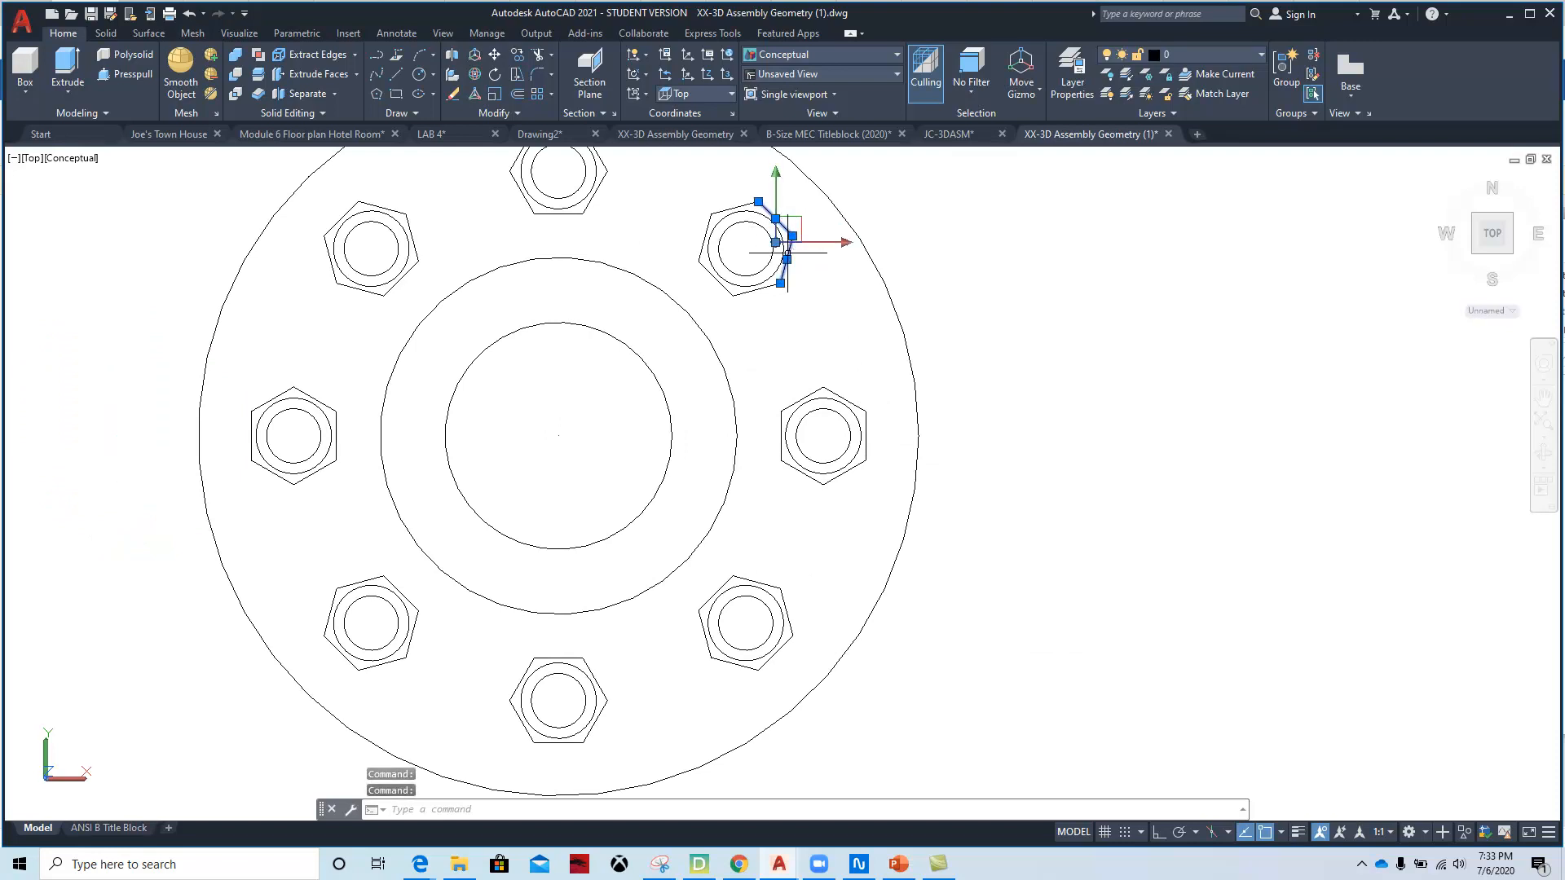
left_click(749, 289)
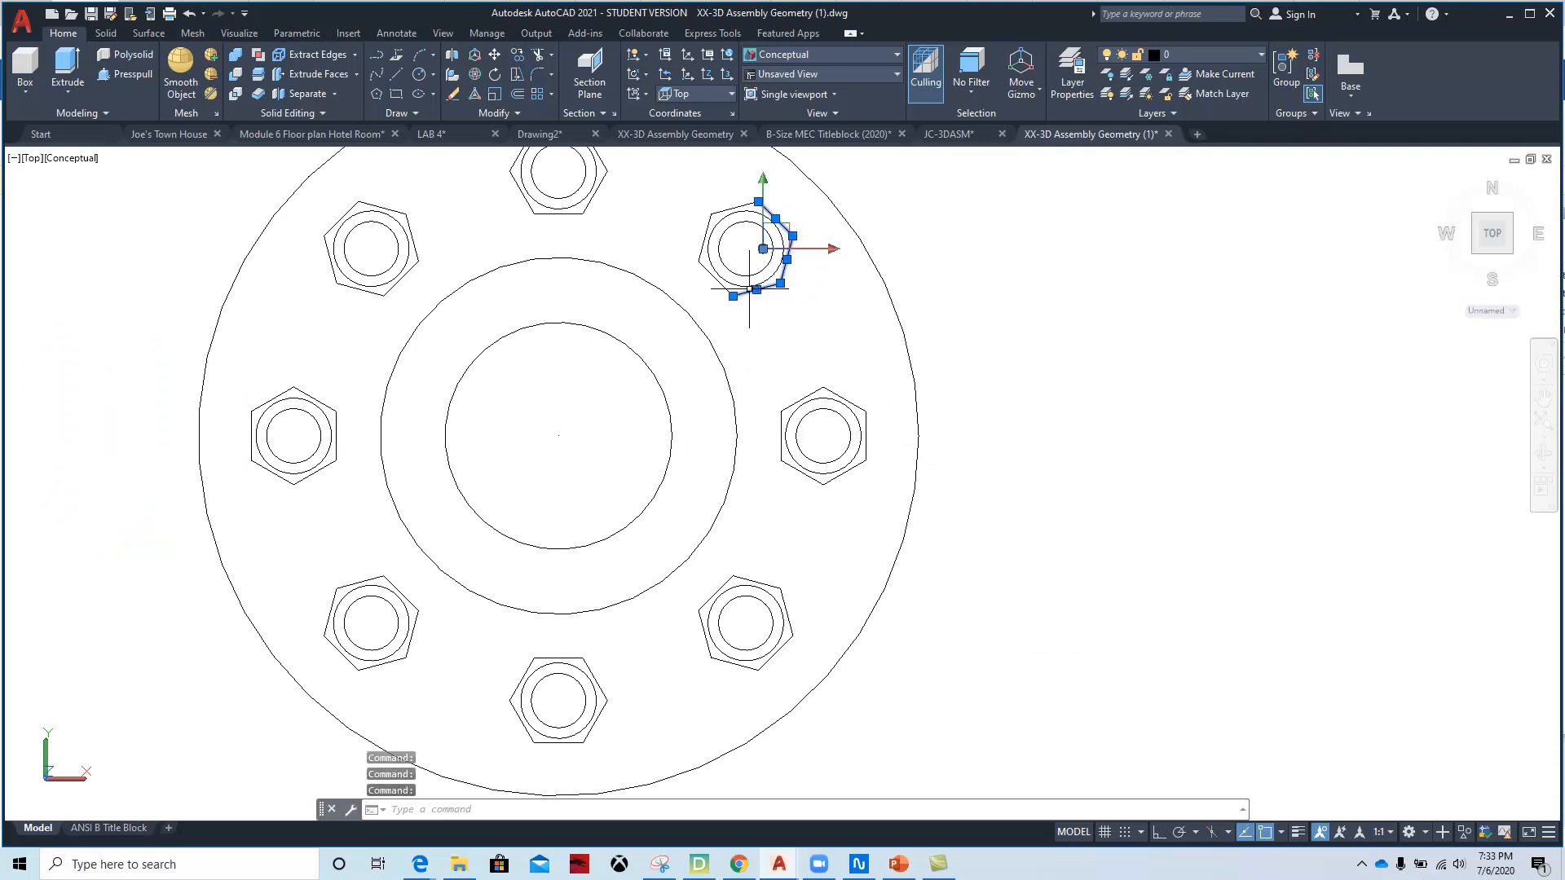
left_click(710, 274)
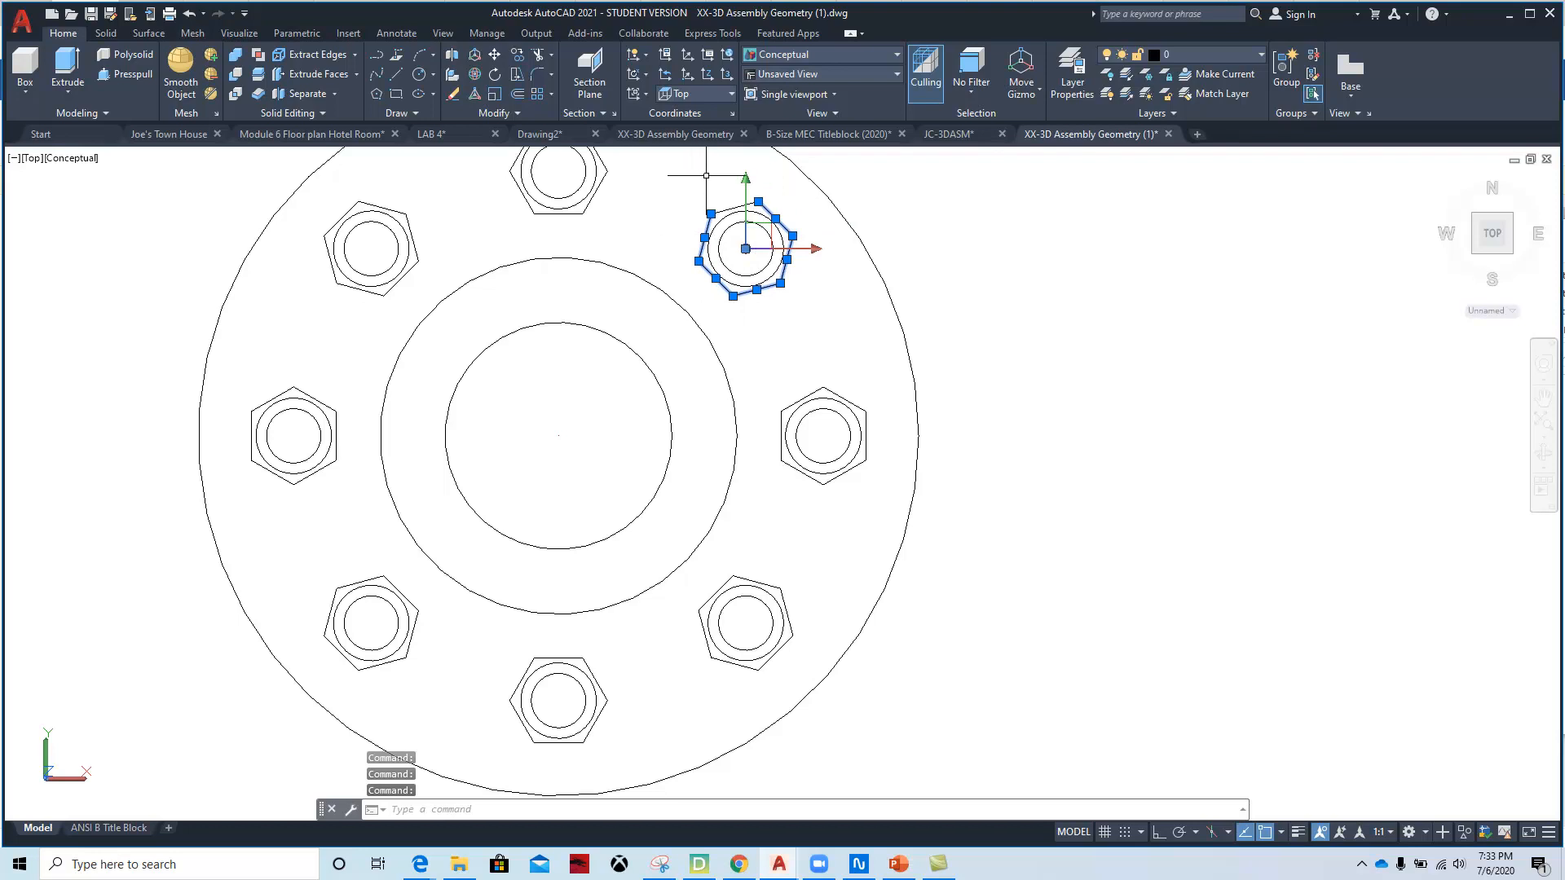
left_click(743, 267)
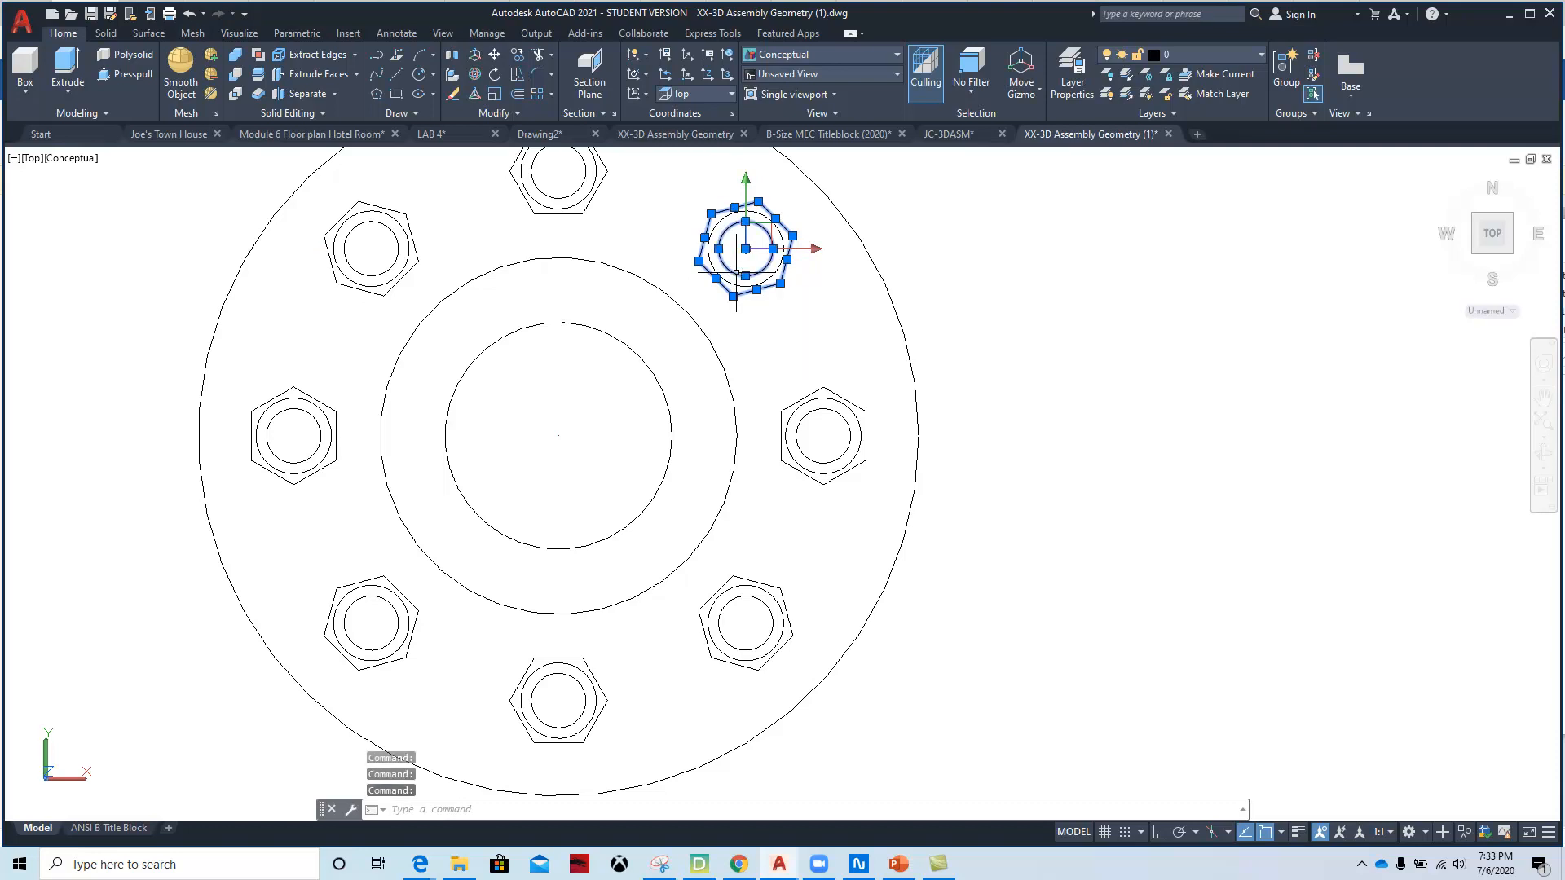
left_click(1239, 61)
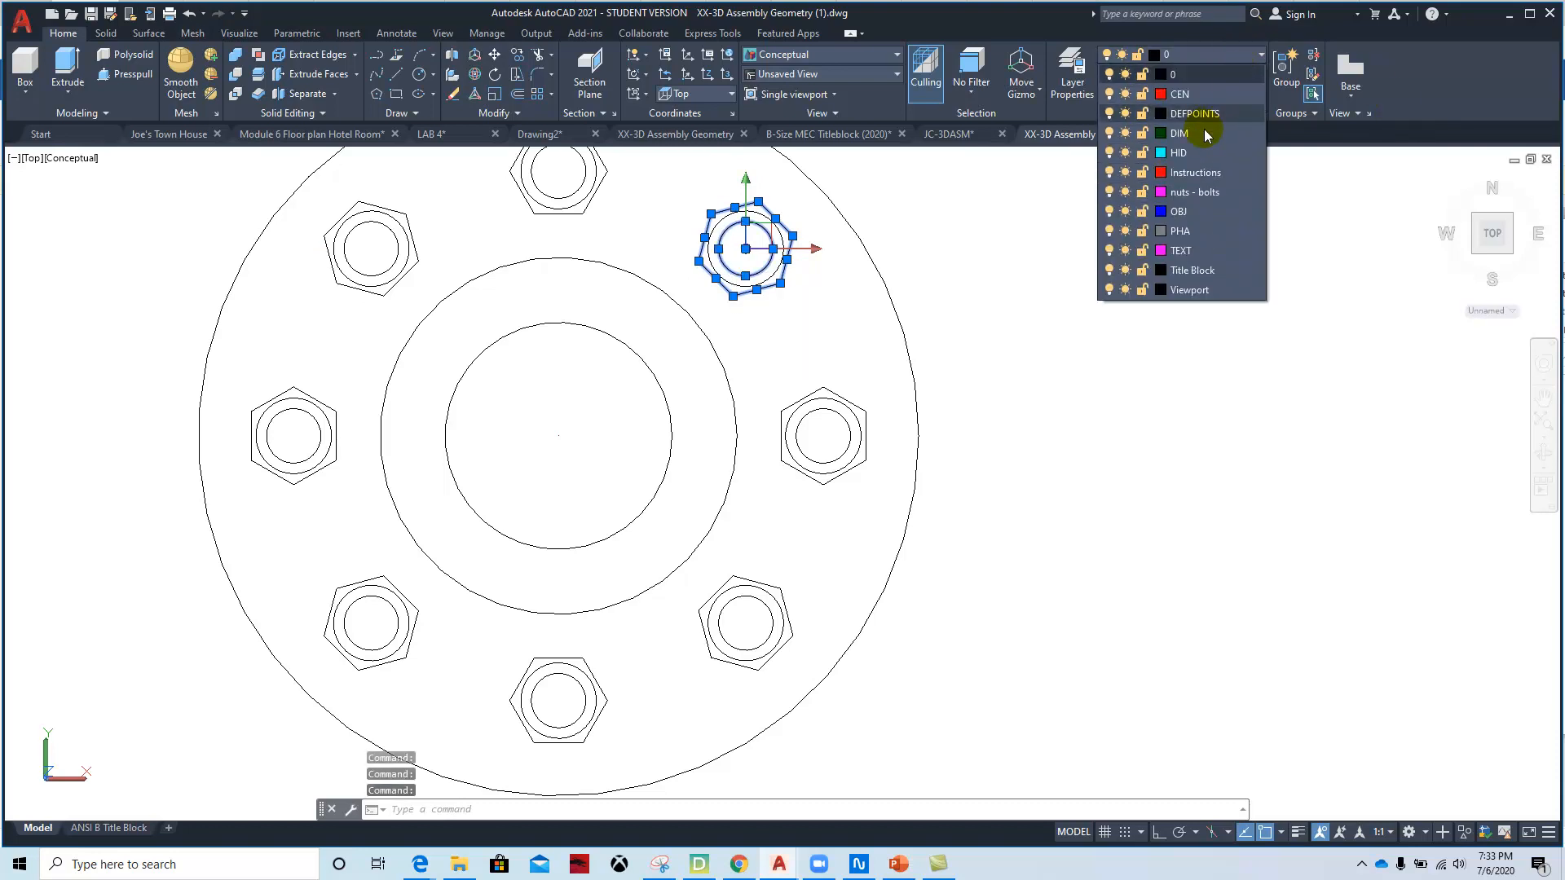
left_click(1194, 192)
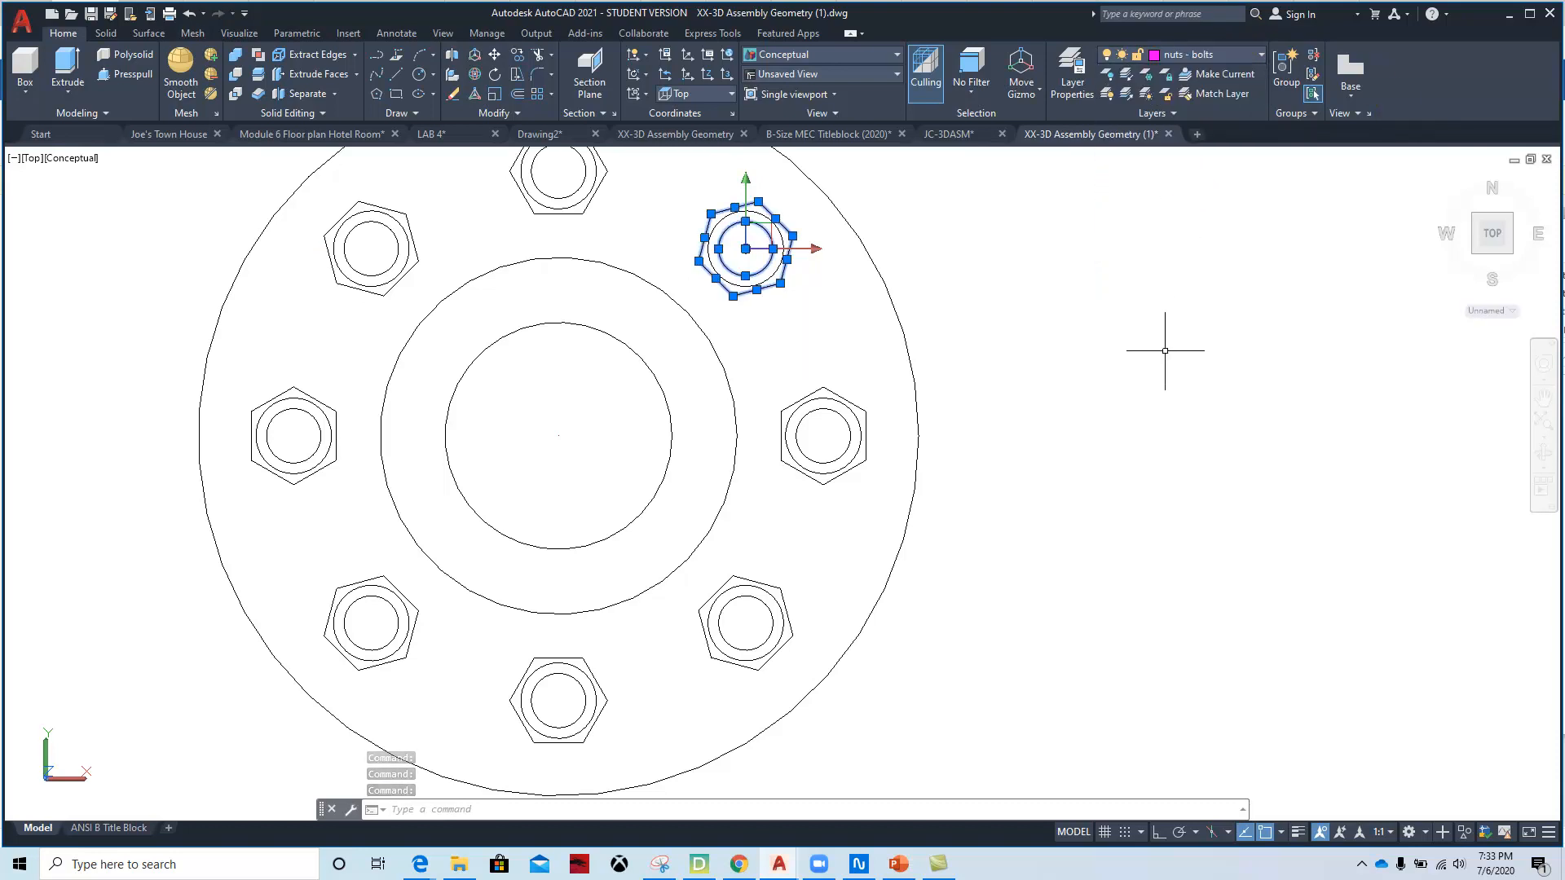
key("Escape")
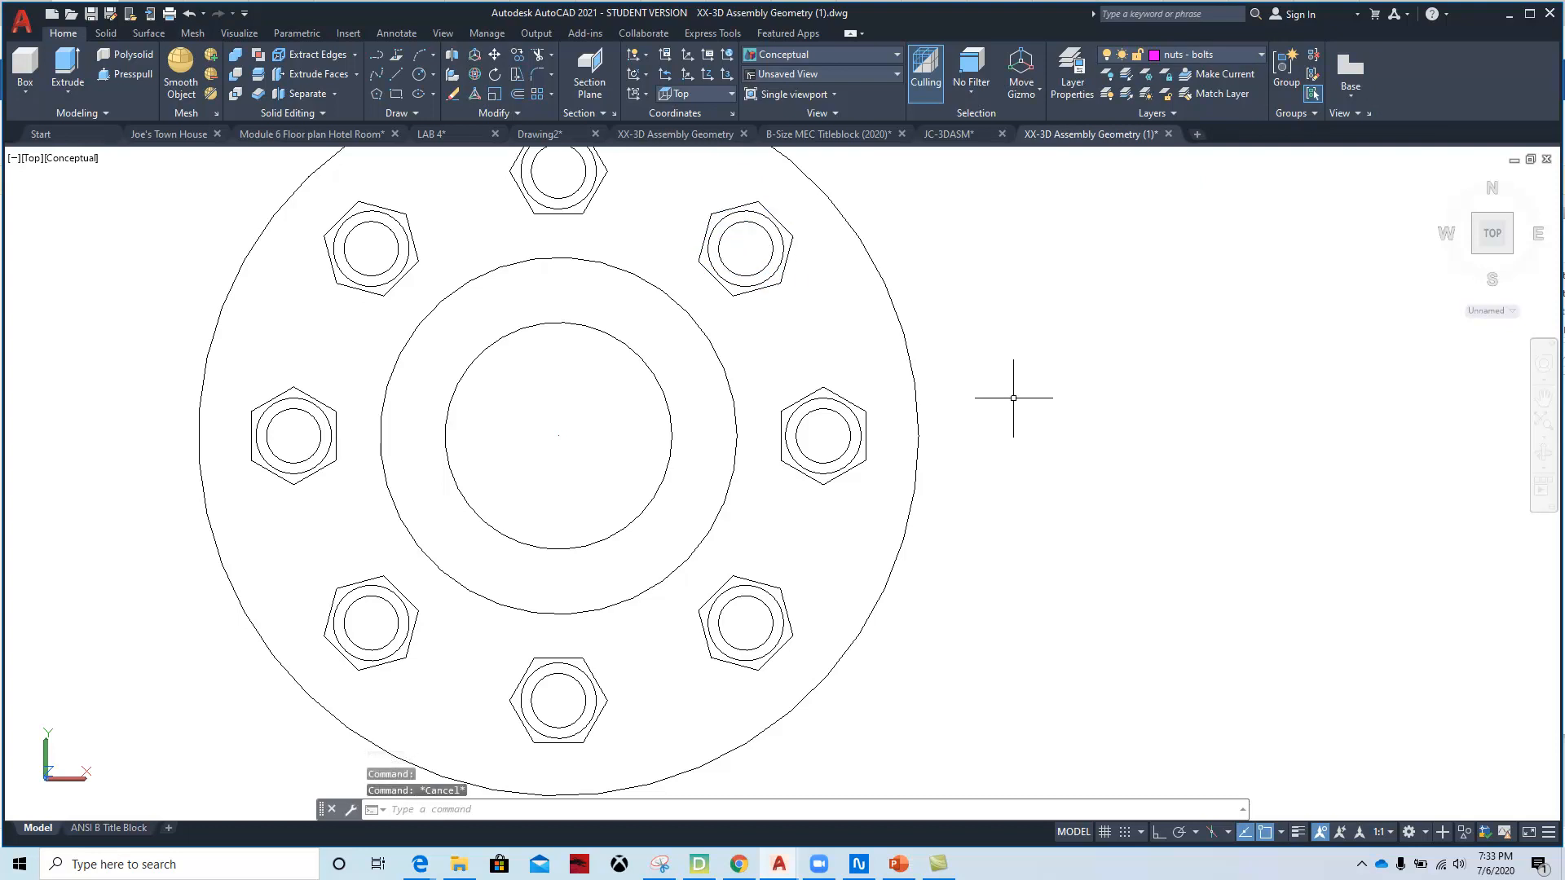
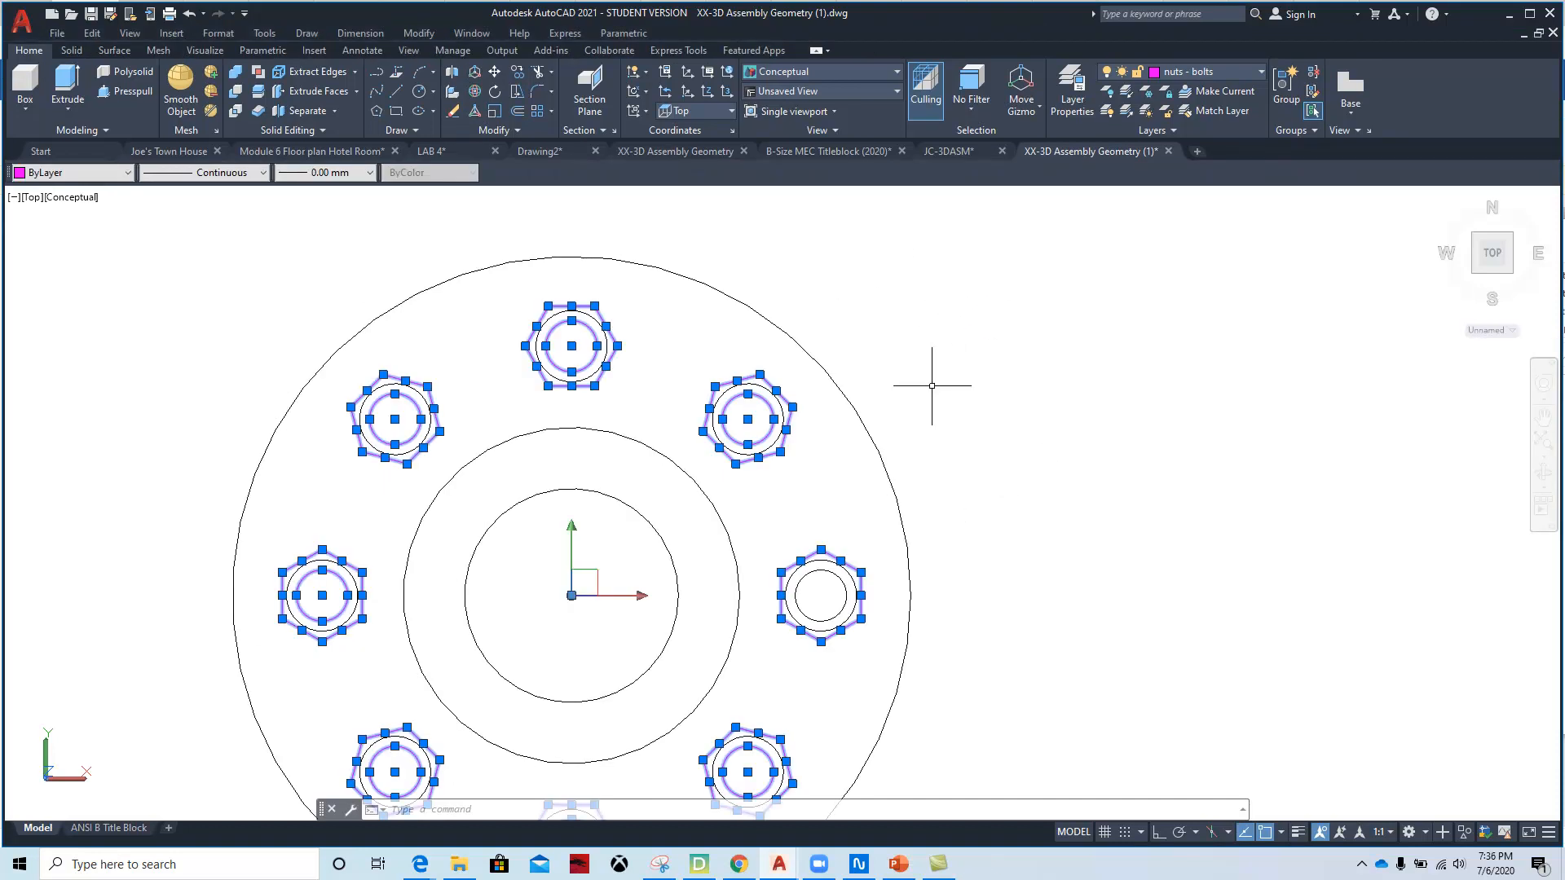
key("Escape")
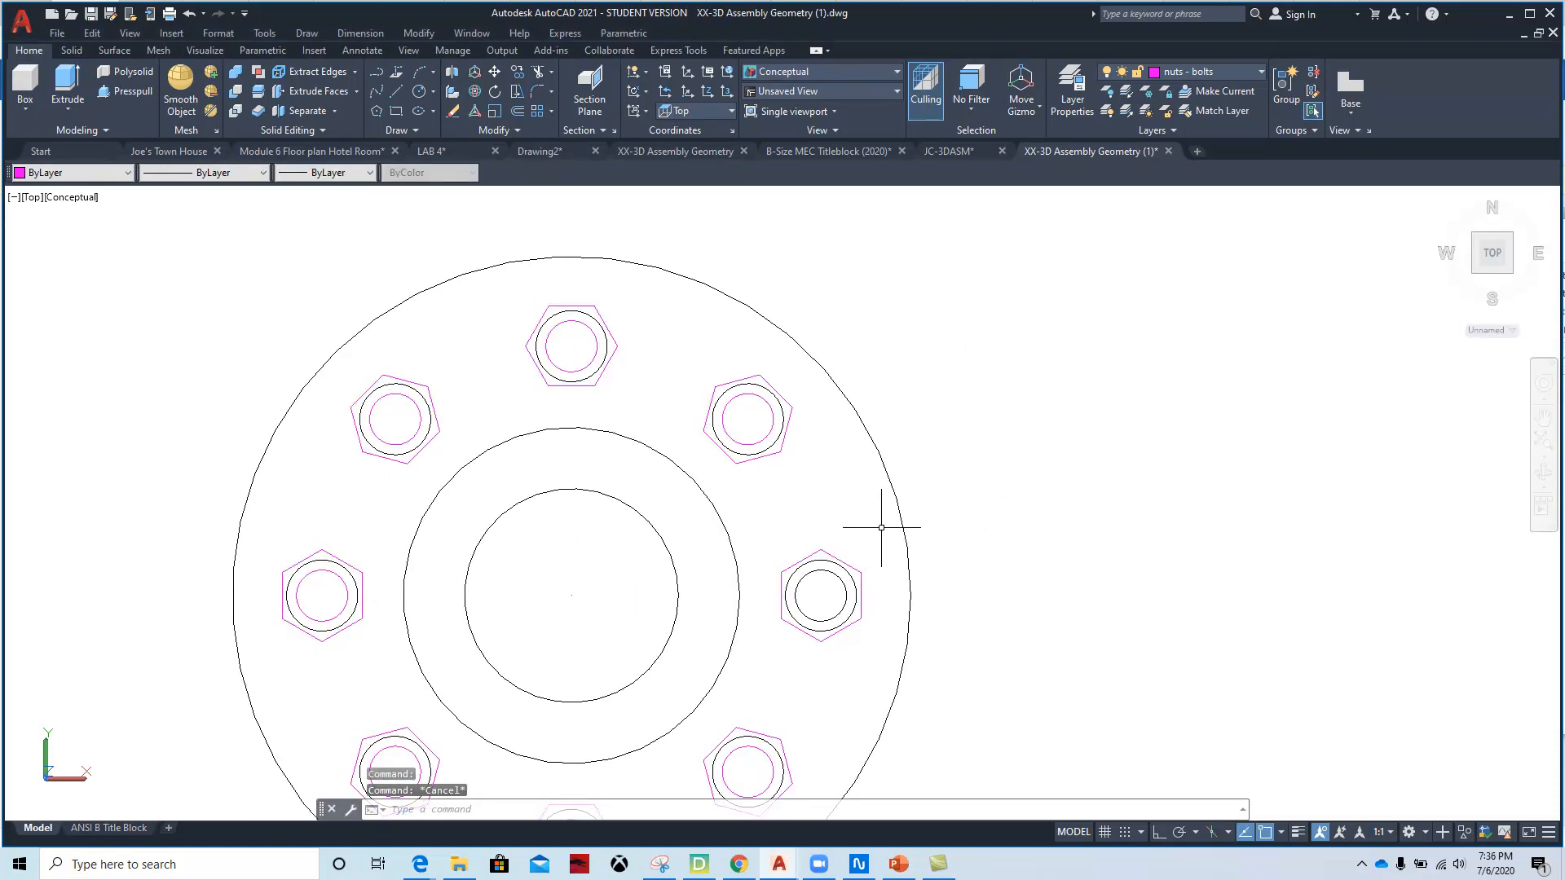
mouse_move(595, 602)
middle_mouse_down()
mouse_move(644, 564)
mouse_move(643, 502)
middle_mouse_up()
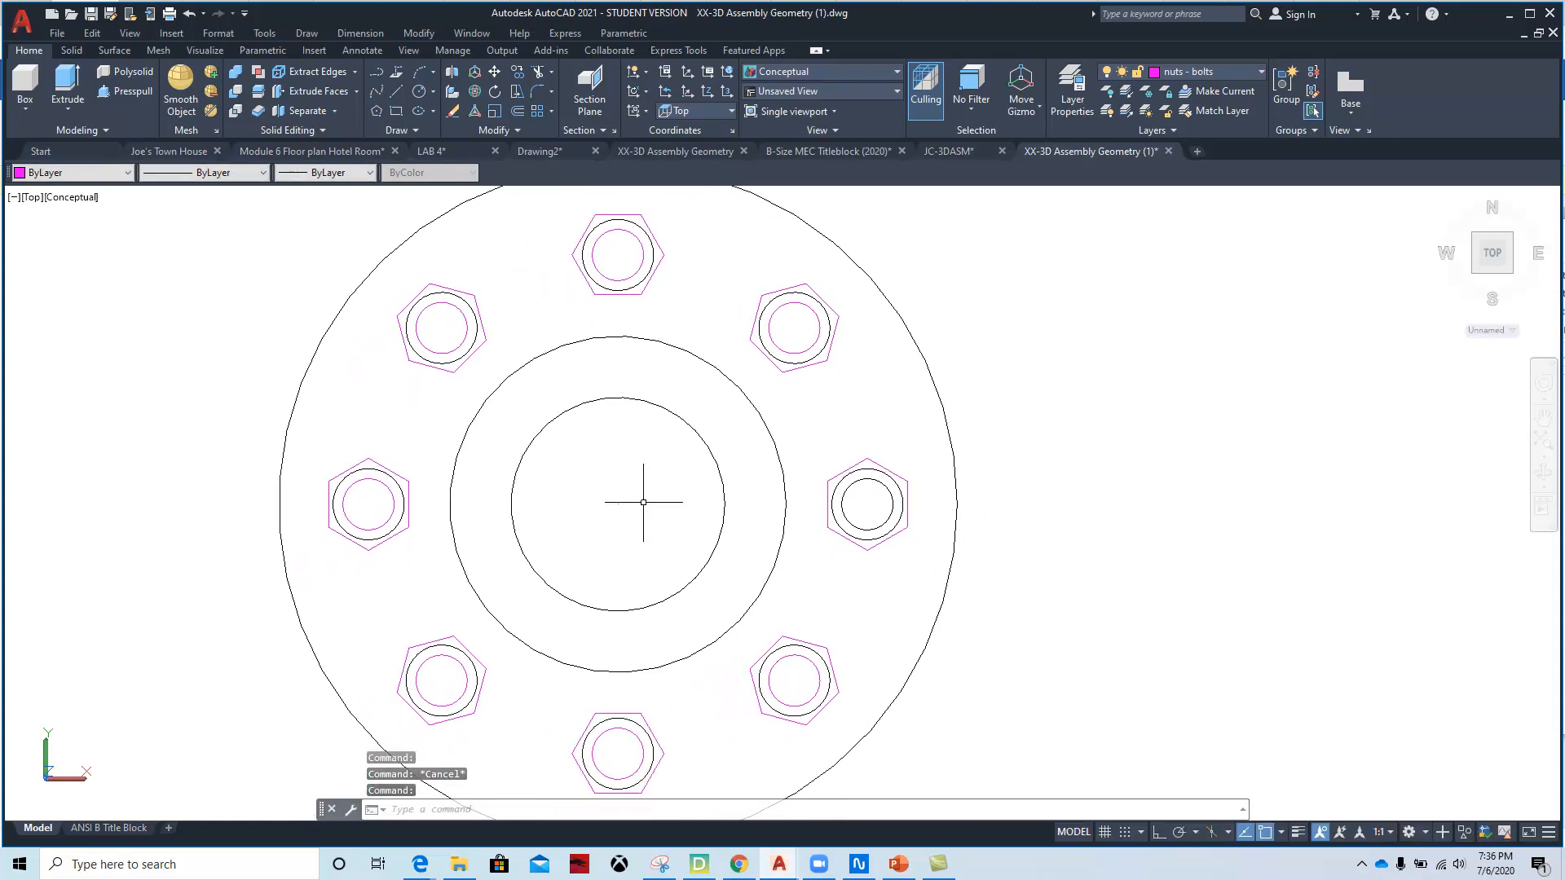
- Turn off the nuts - bolts layer and make OBJ the current layer
left_click(1261, 78)
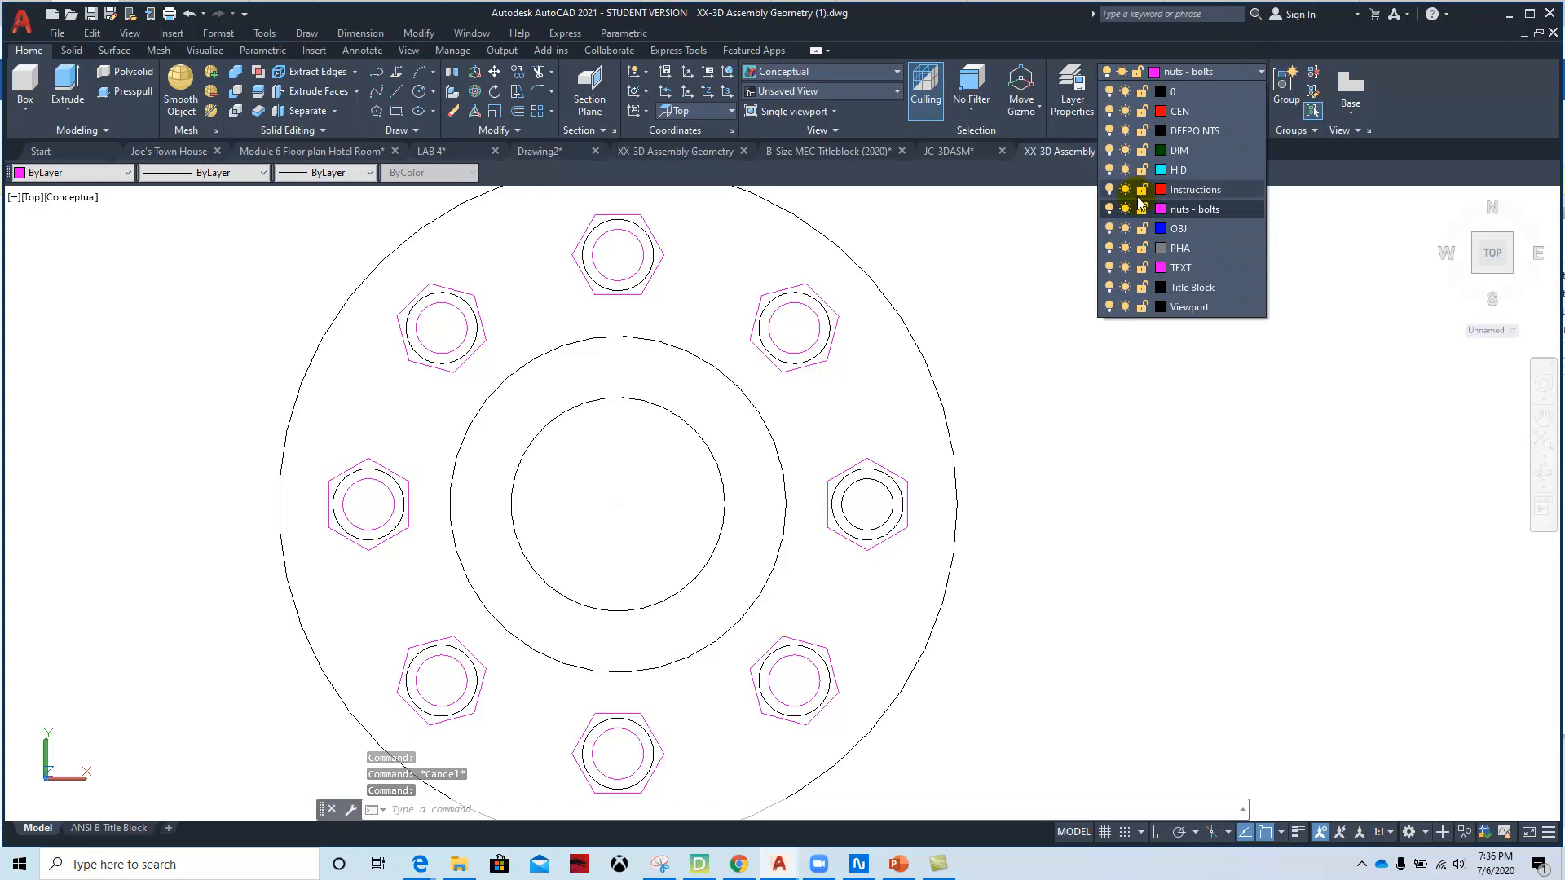
left_click(1106, 209)
left_click(594, 399)
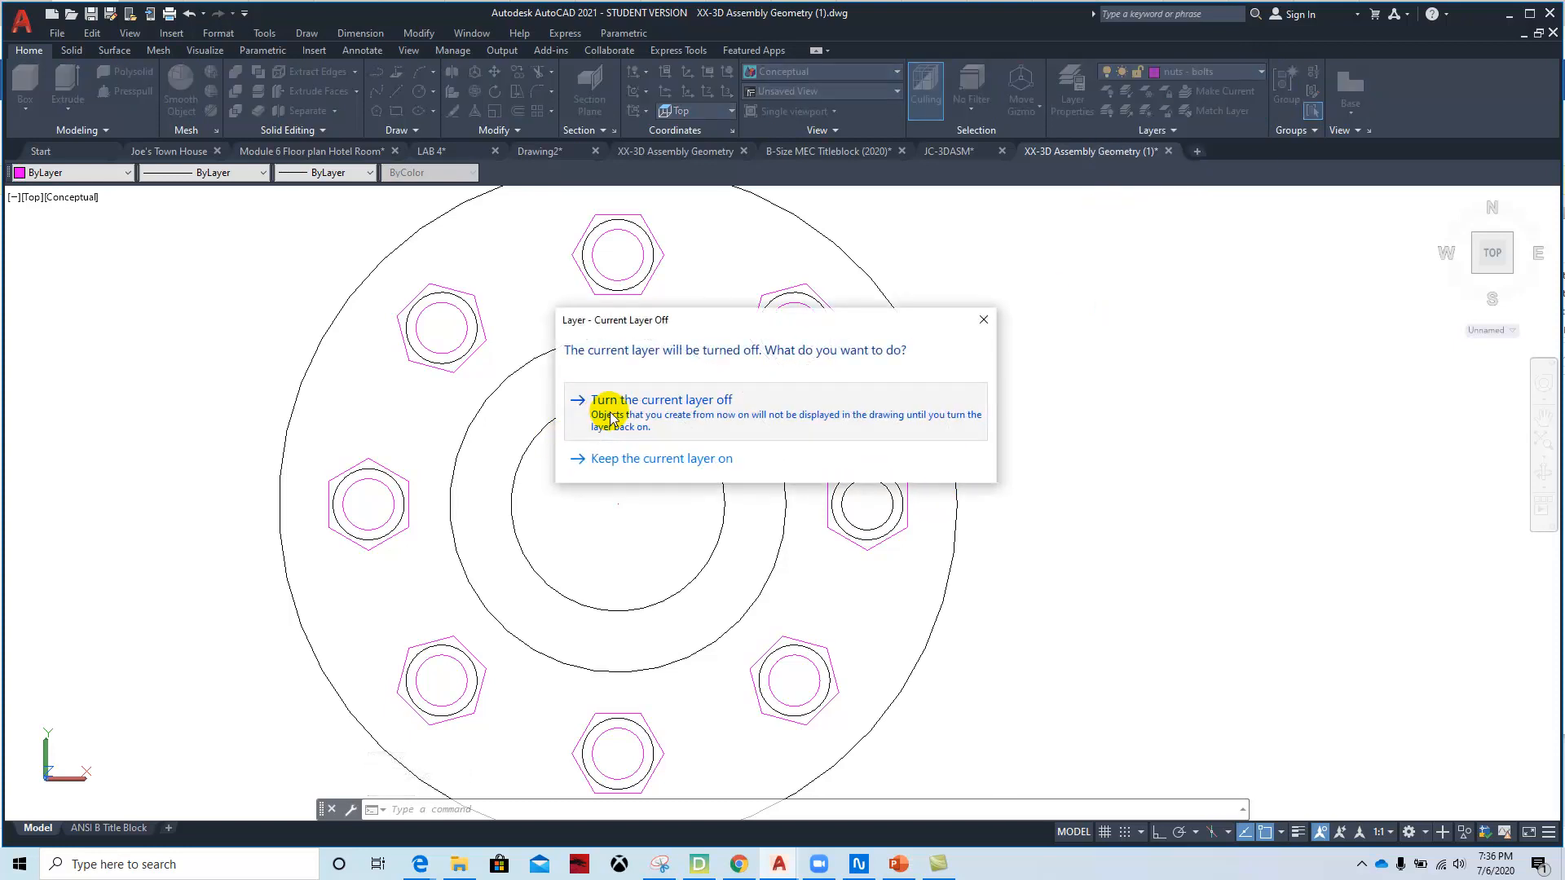
left_click(1252, 75)
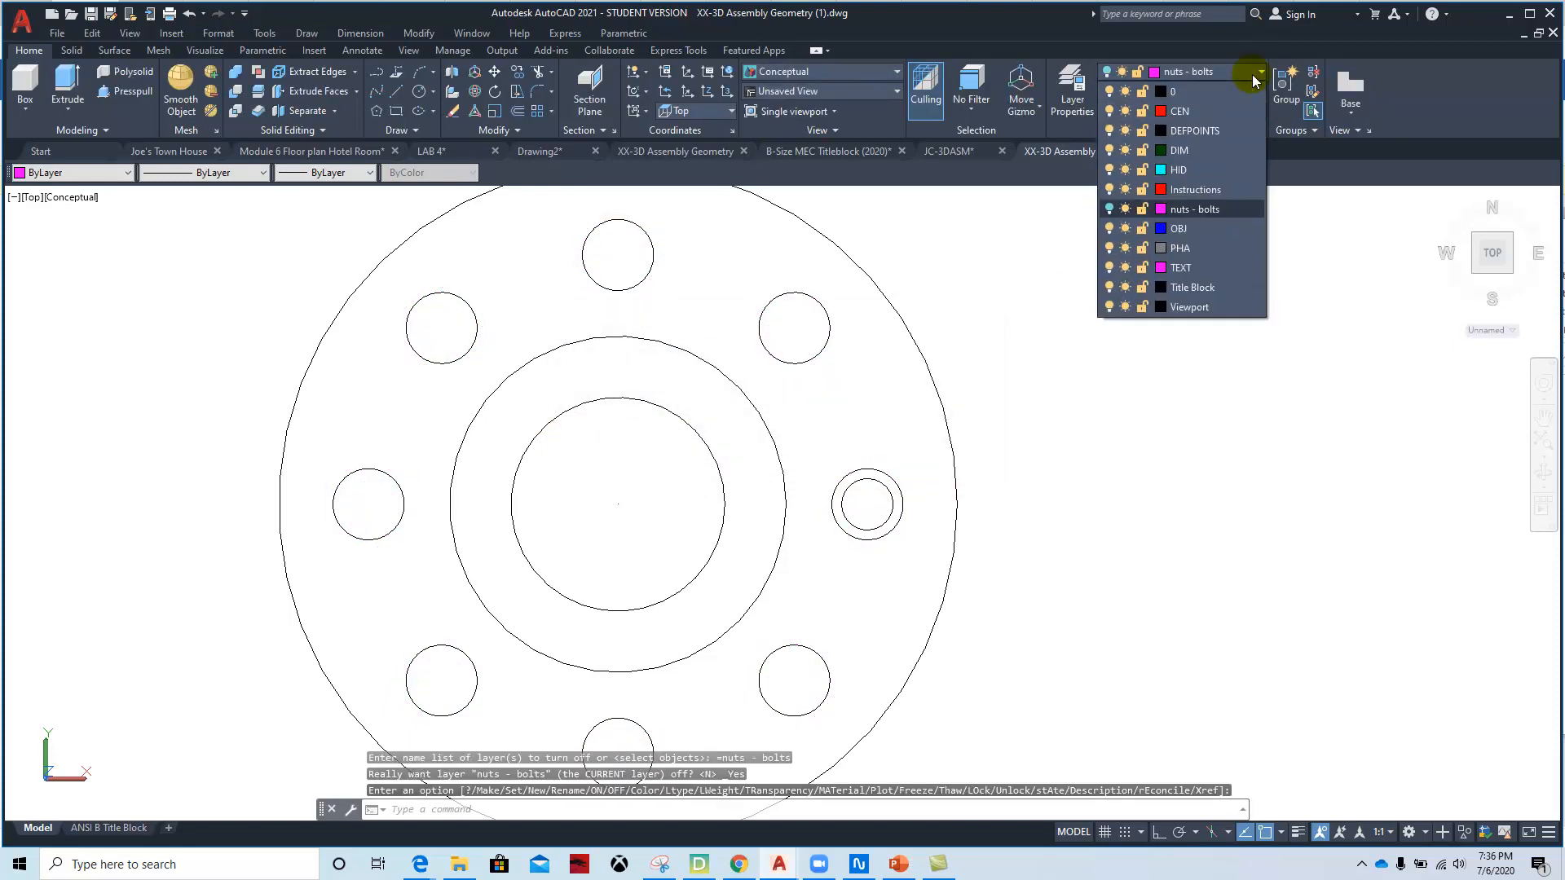
left_click(1180, 229)
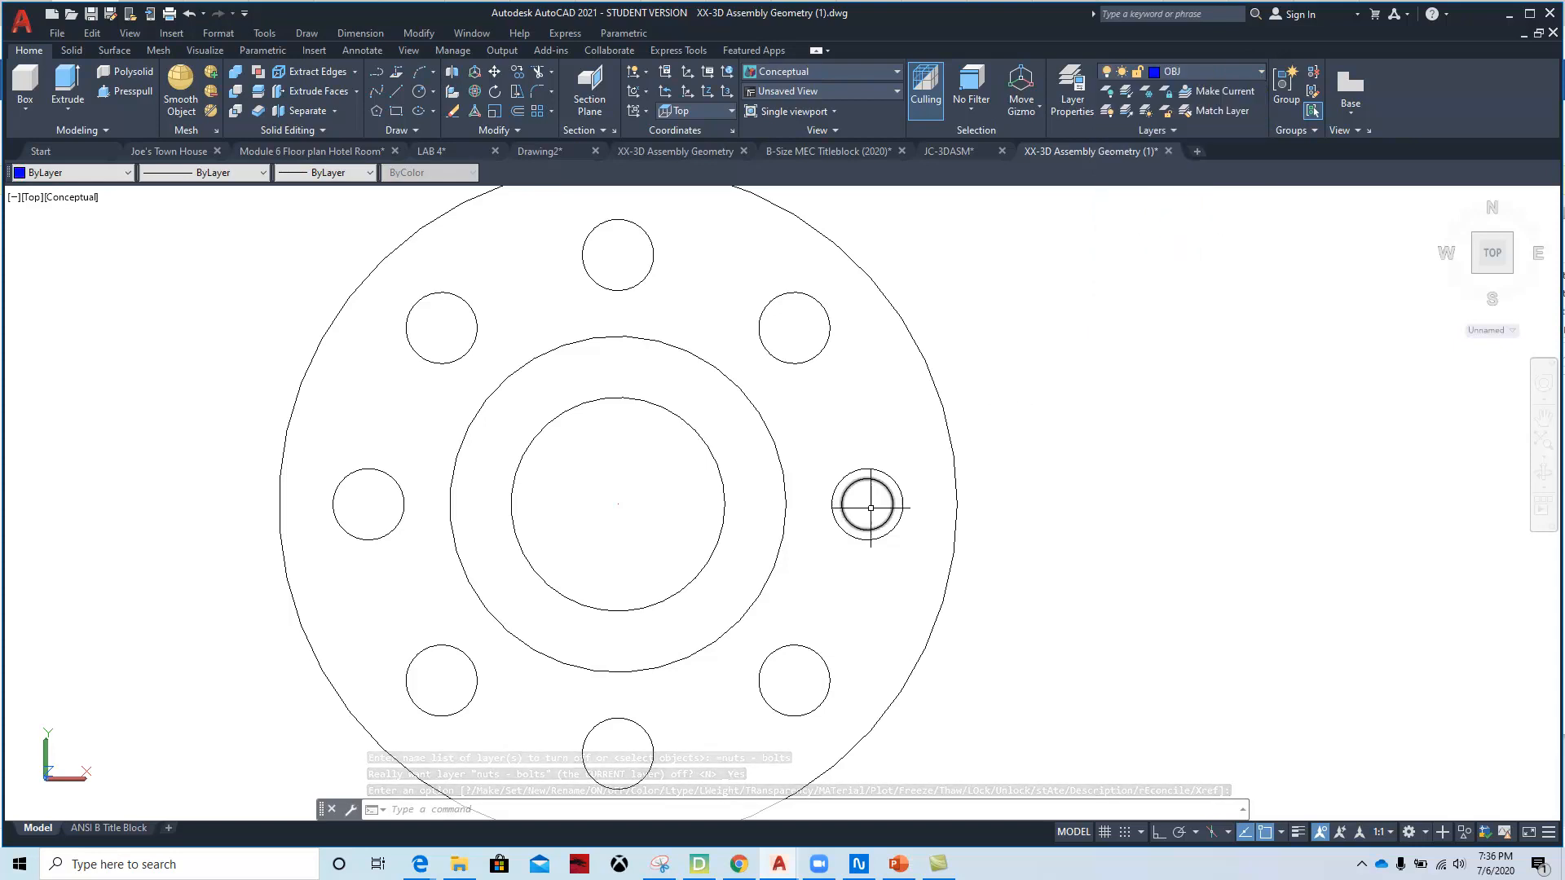
- Switch to the SE Isometric view and frame the flat flange drawing
scroll(559, 524, "down", 4)
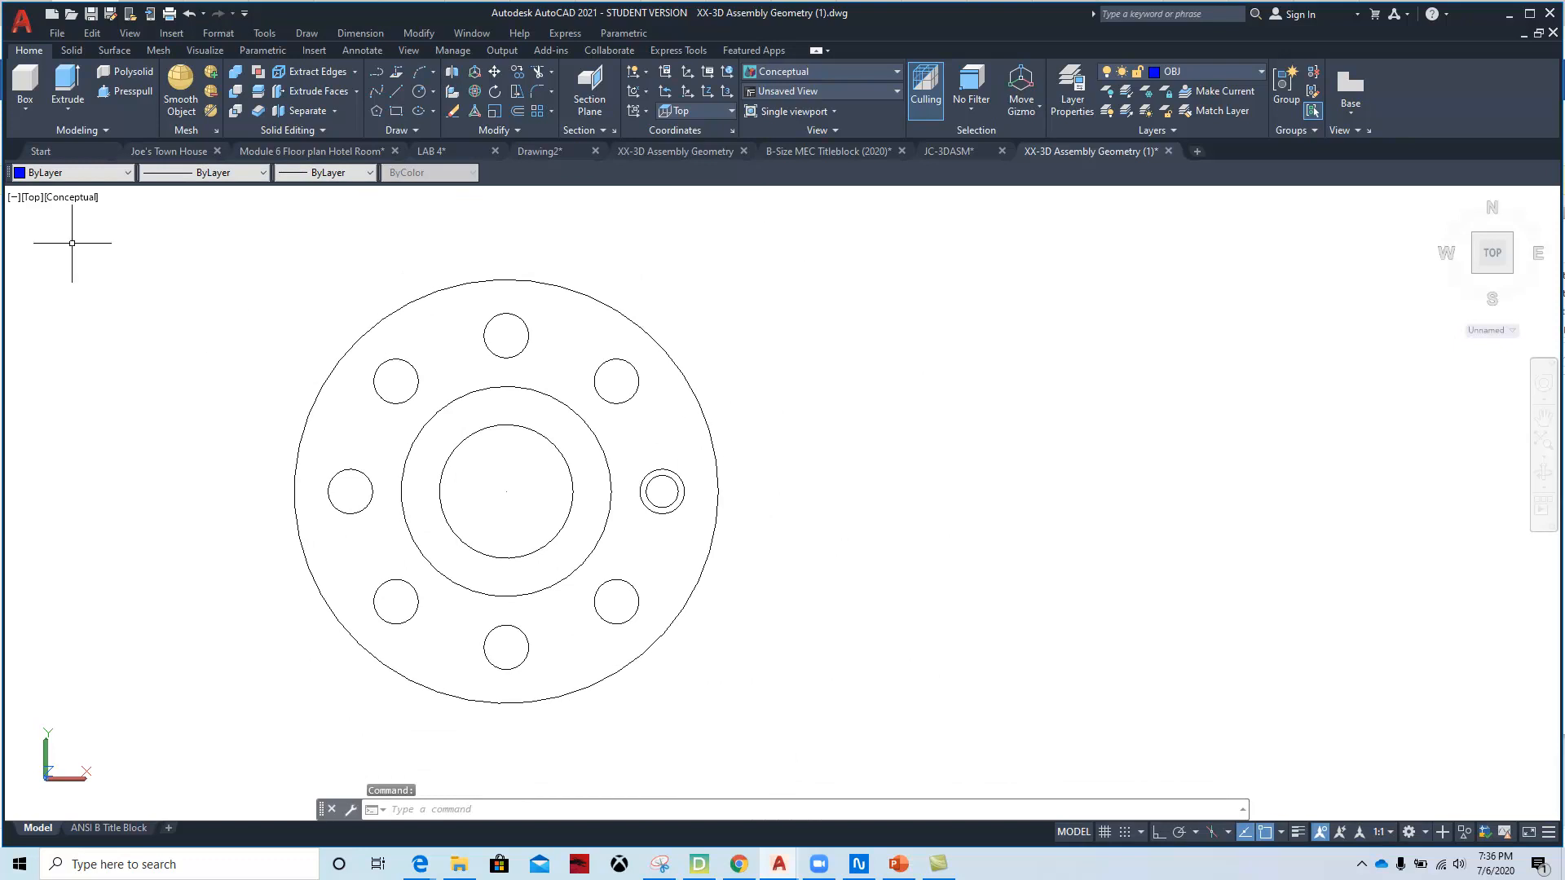
left_click(33, 198)
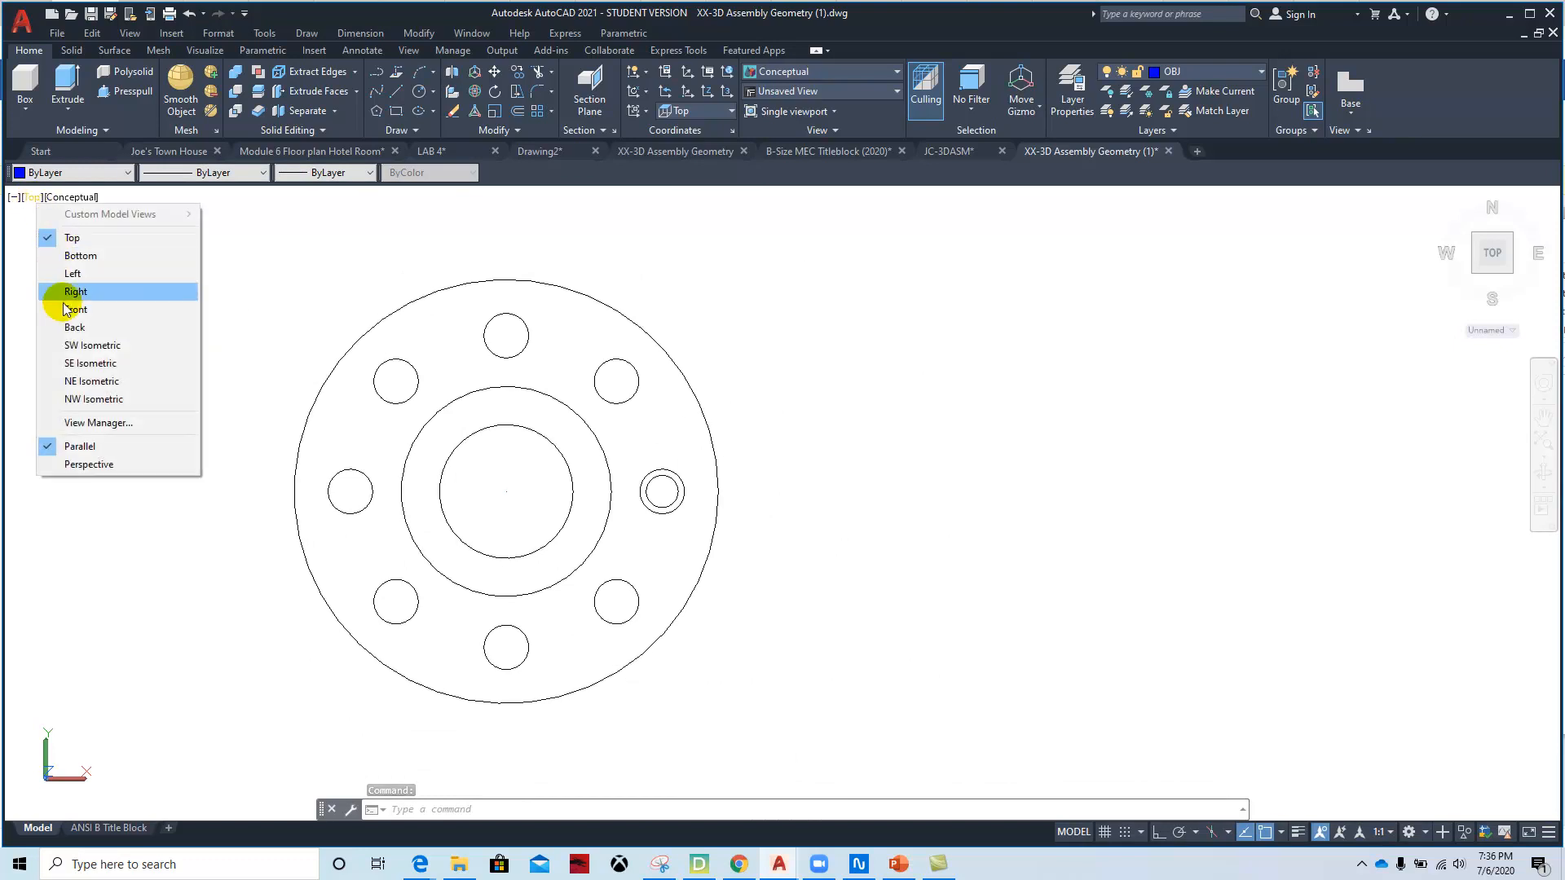
left_click(99, 364)
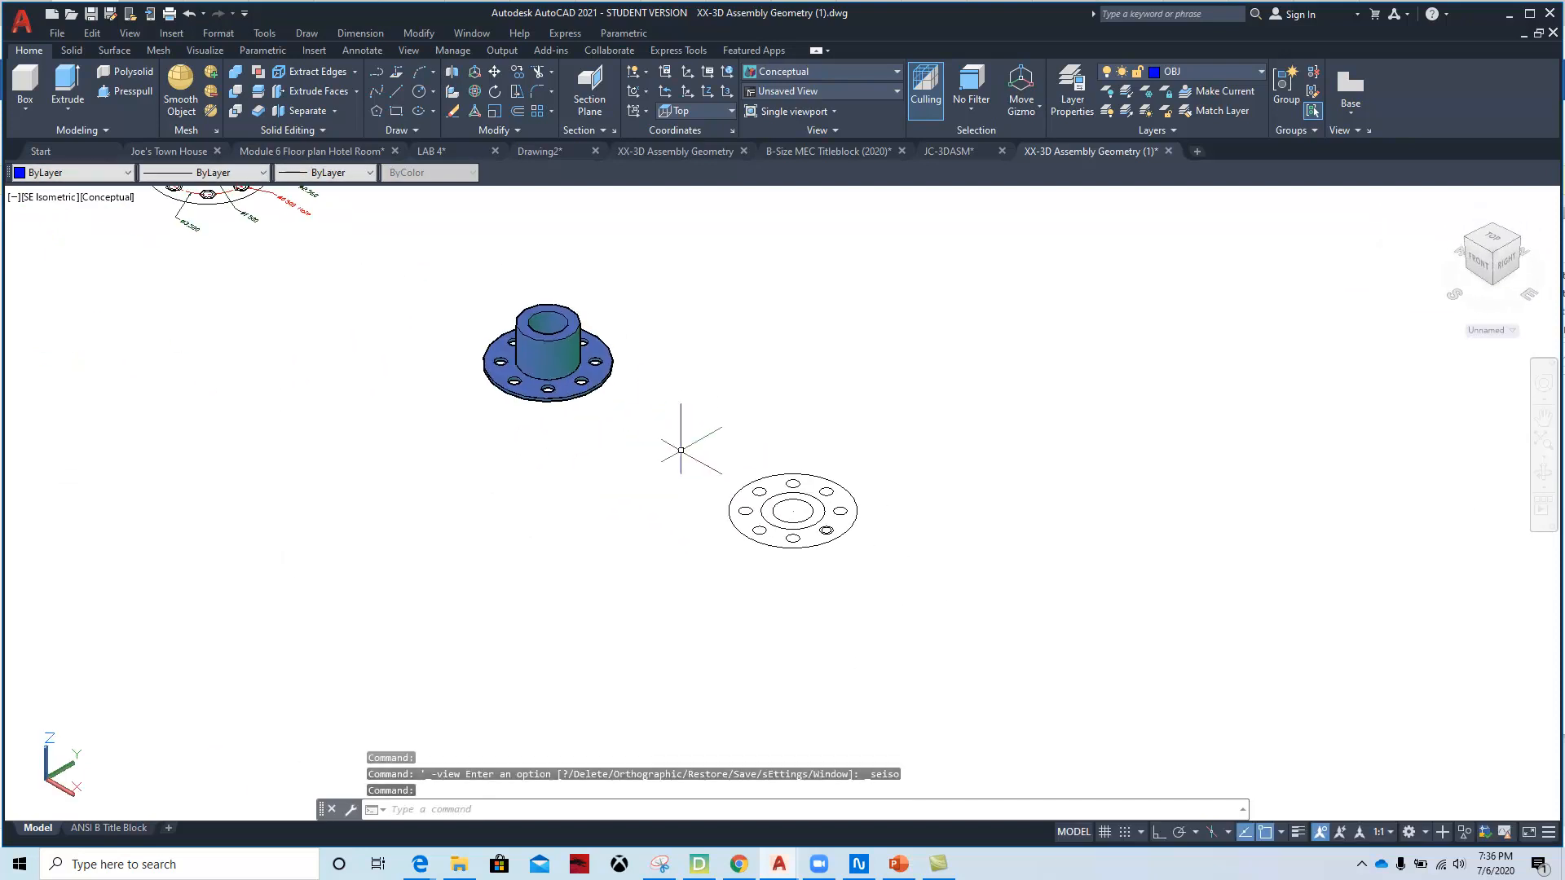
scroll(803, 552, "up", 4)
middle_click_drag(877, 562, 606, 560)
scroll(636, 573, "up", 2)
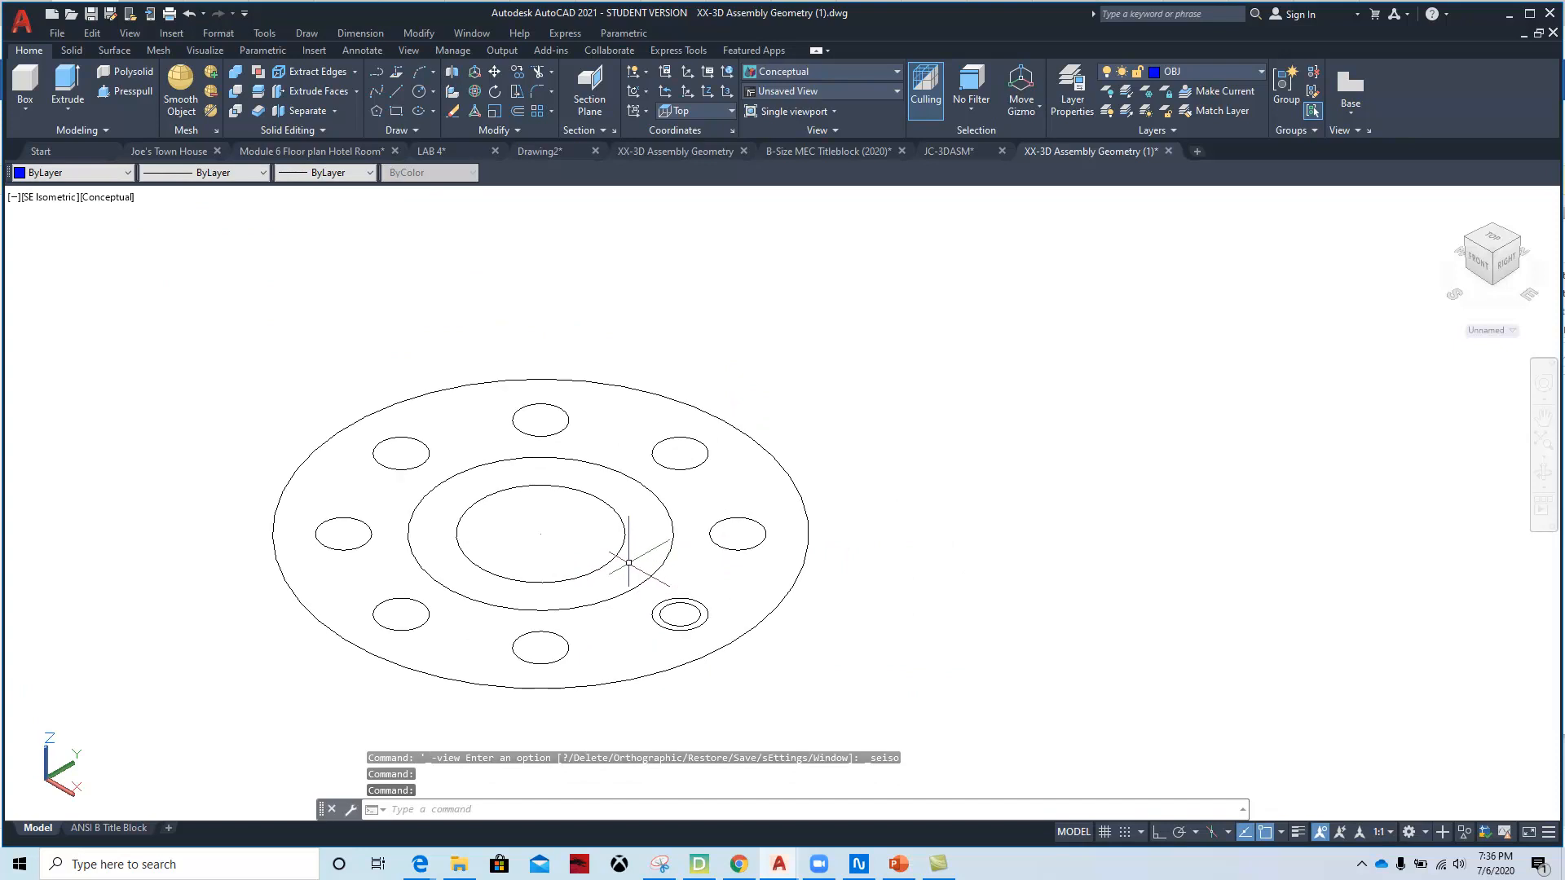
- Assign the remaining inner circle in the flat flange's front-right bolt hole to the nuts - bolts layer and dismiss the notice
left_click(691, 610)
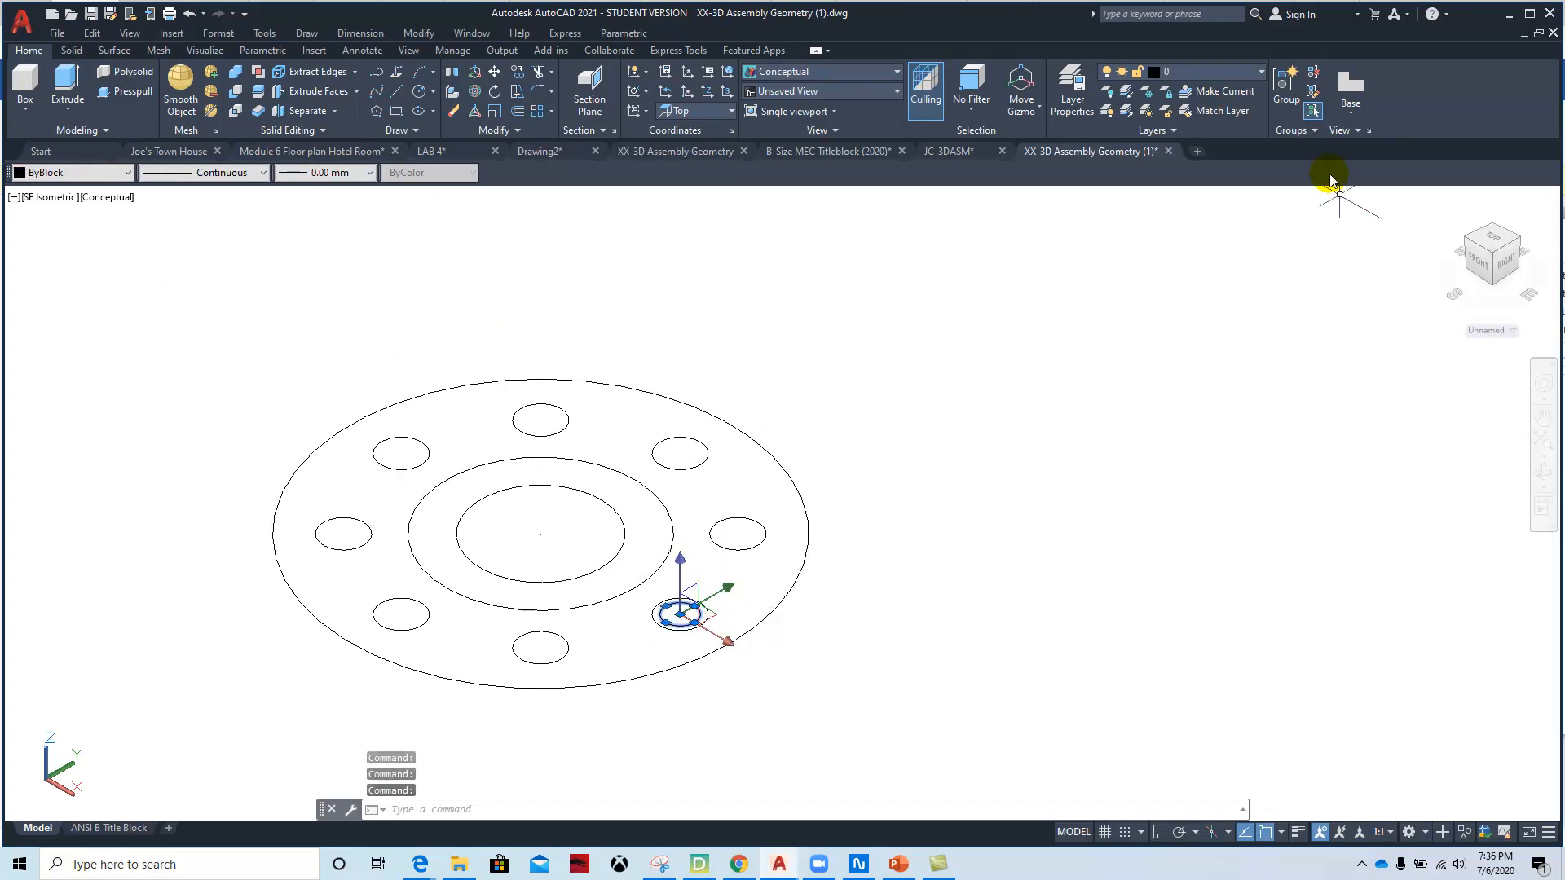
left_click(1244, 77)
left_click(1198, 209)
left_click(1198, 209)
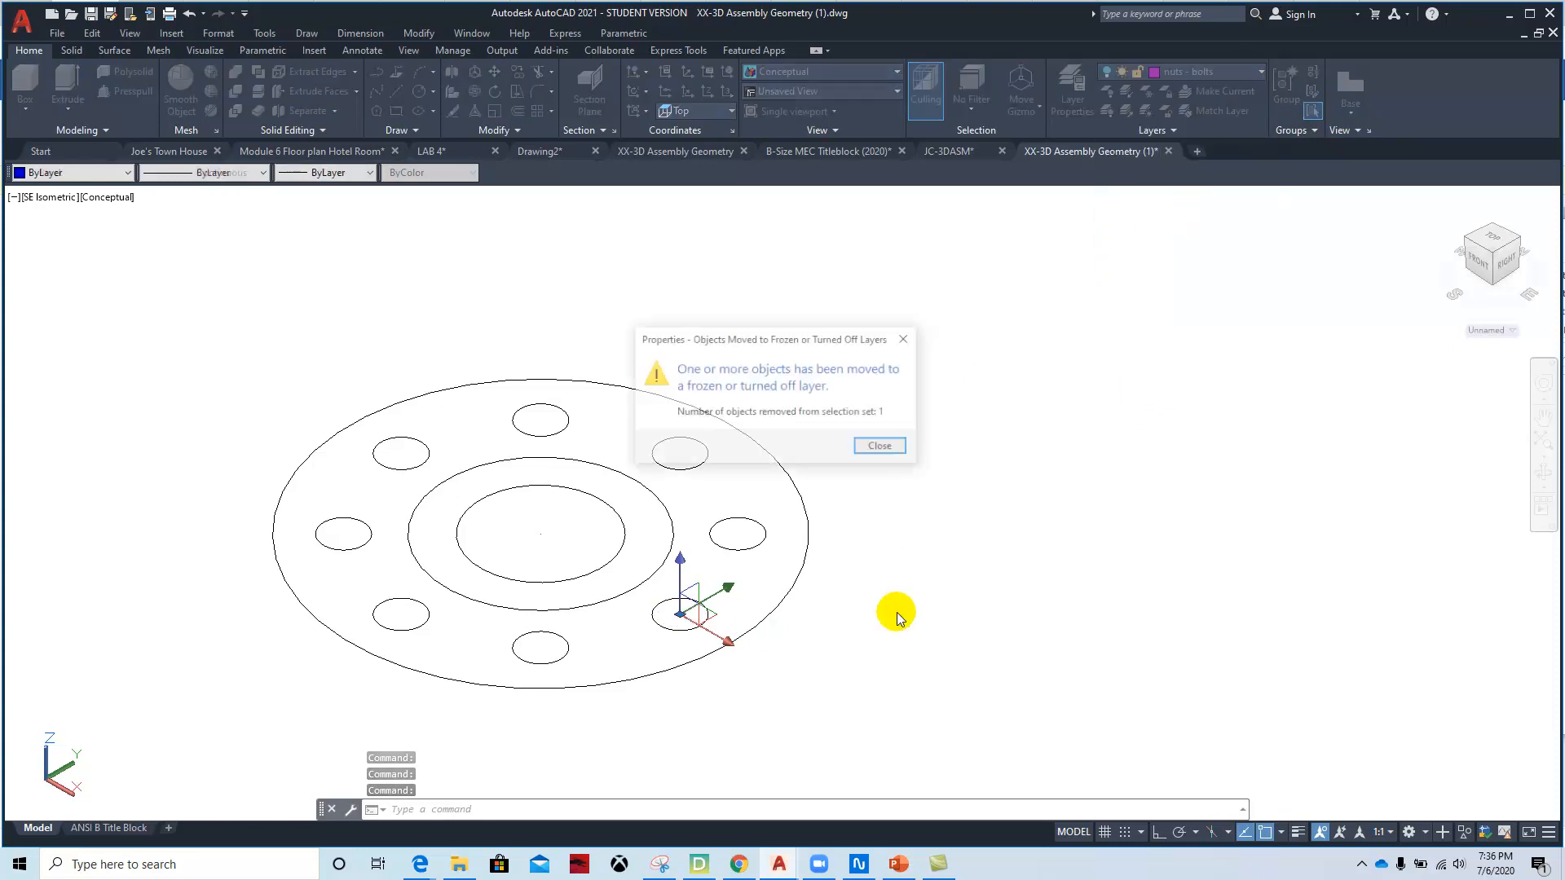
left_click(879, 443)
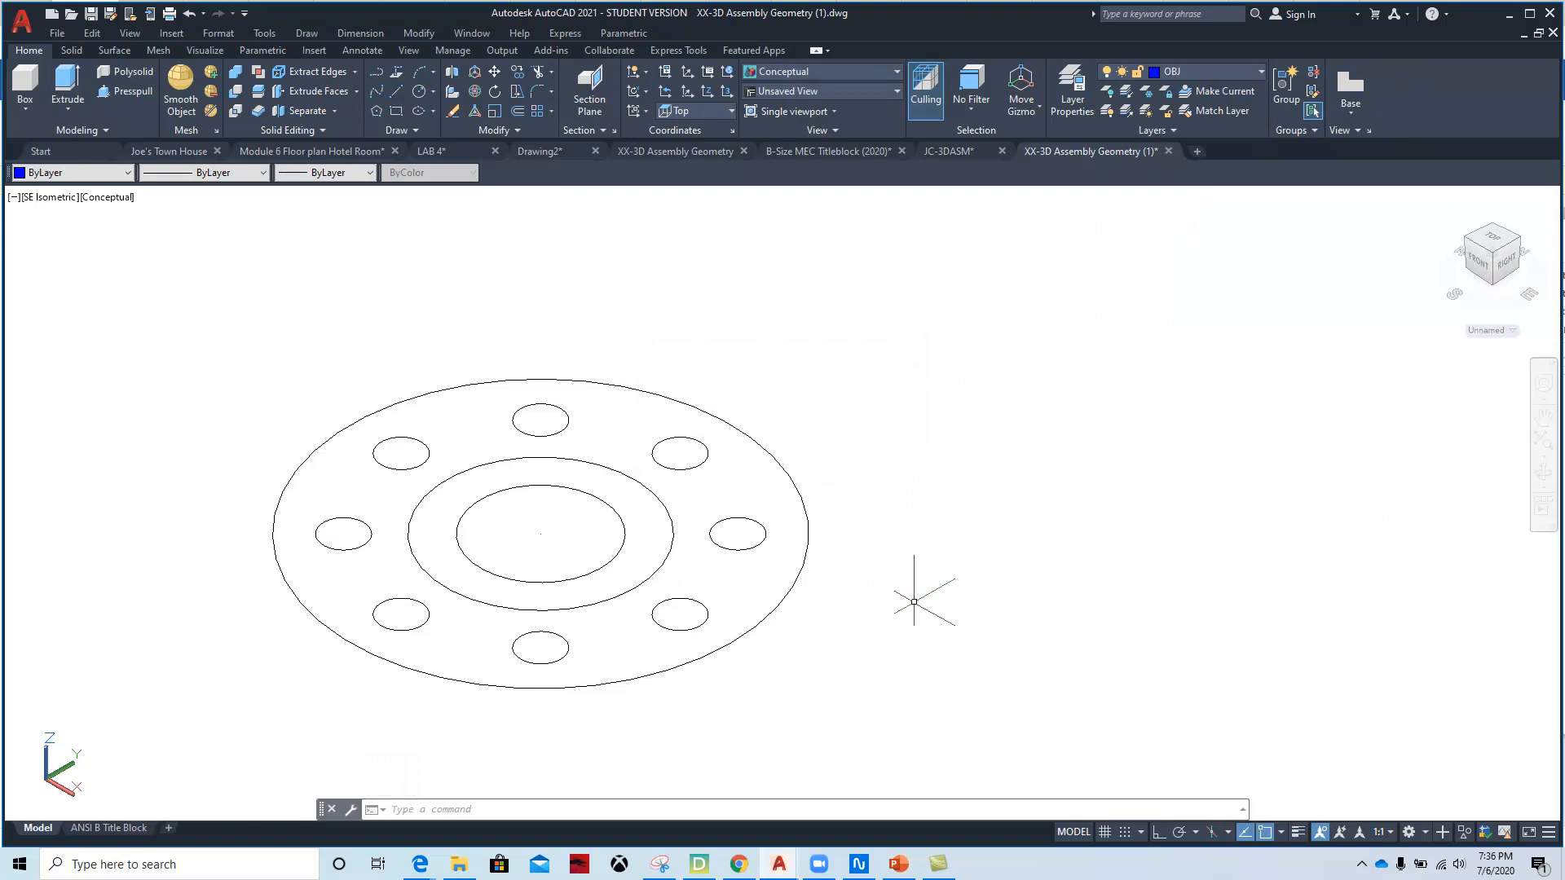
key("Escape")
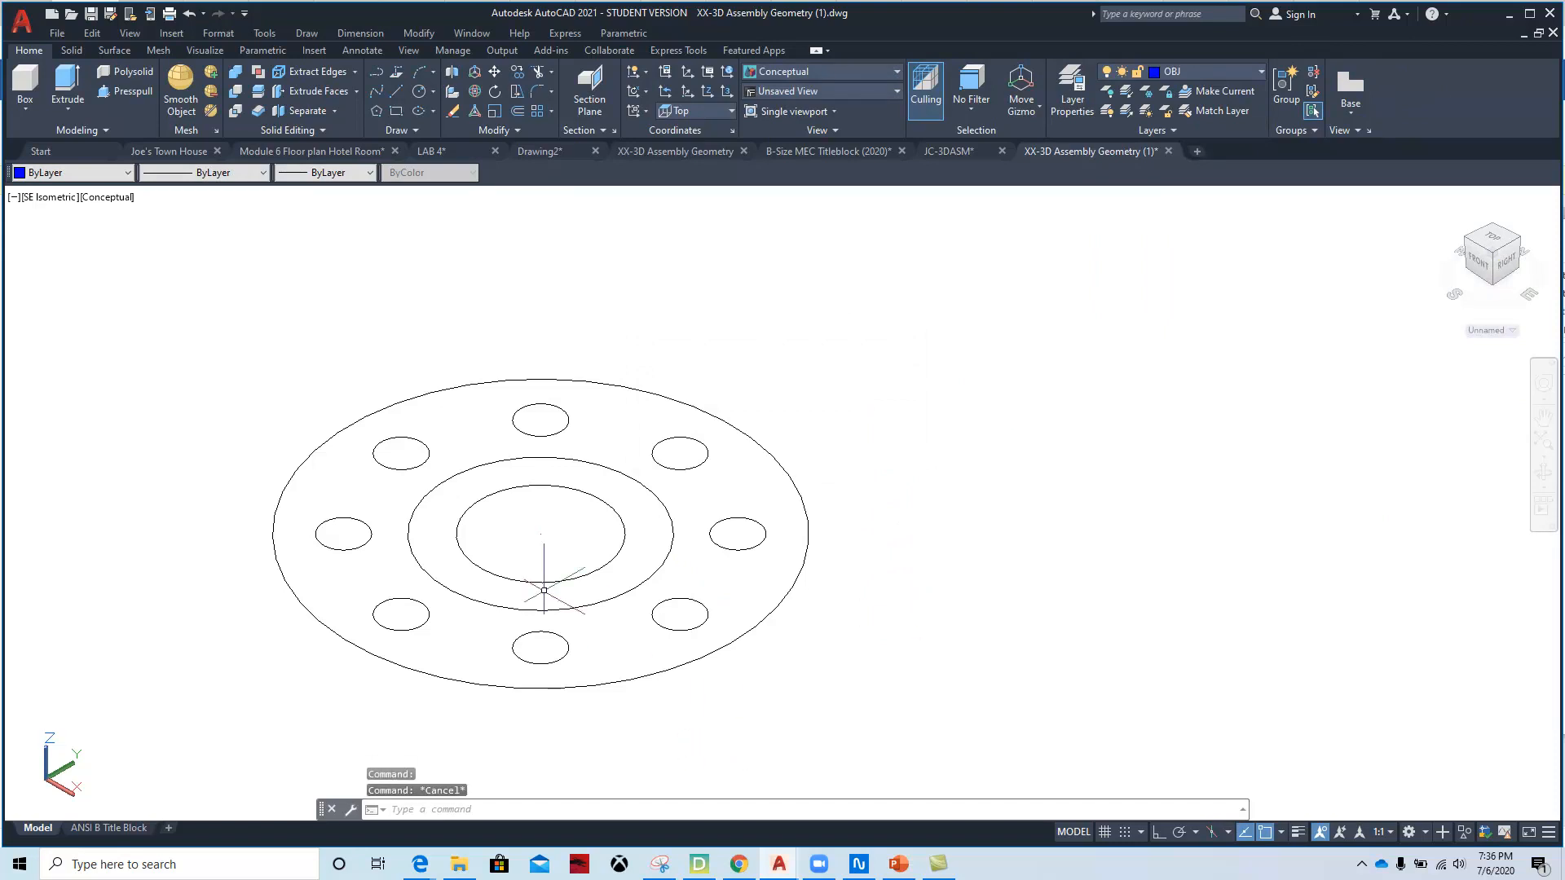
- Presspull the ring between the flat flange's two central circles downward 1.75 to form the hub
left_click(133, 91)
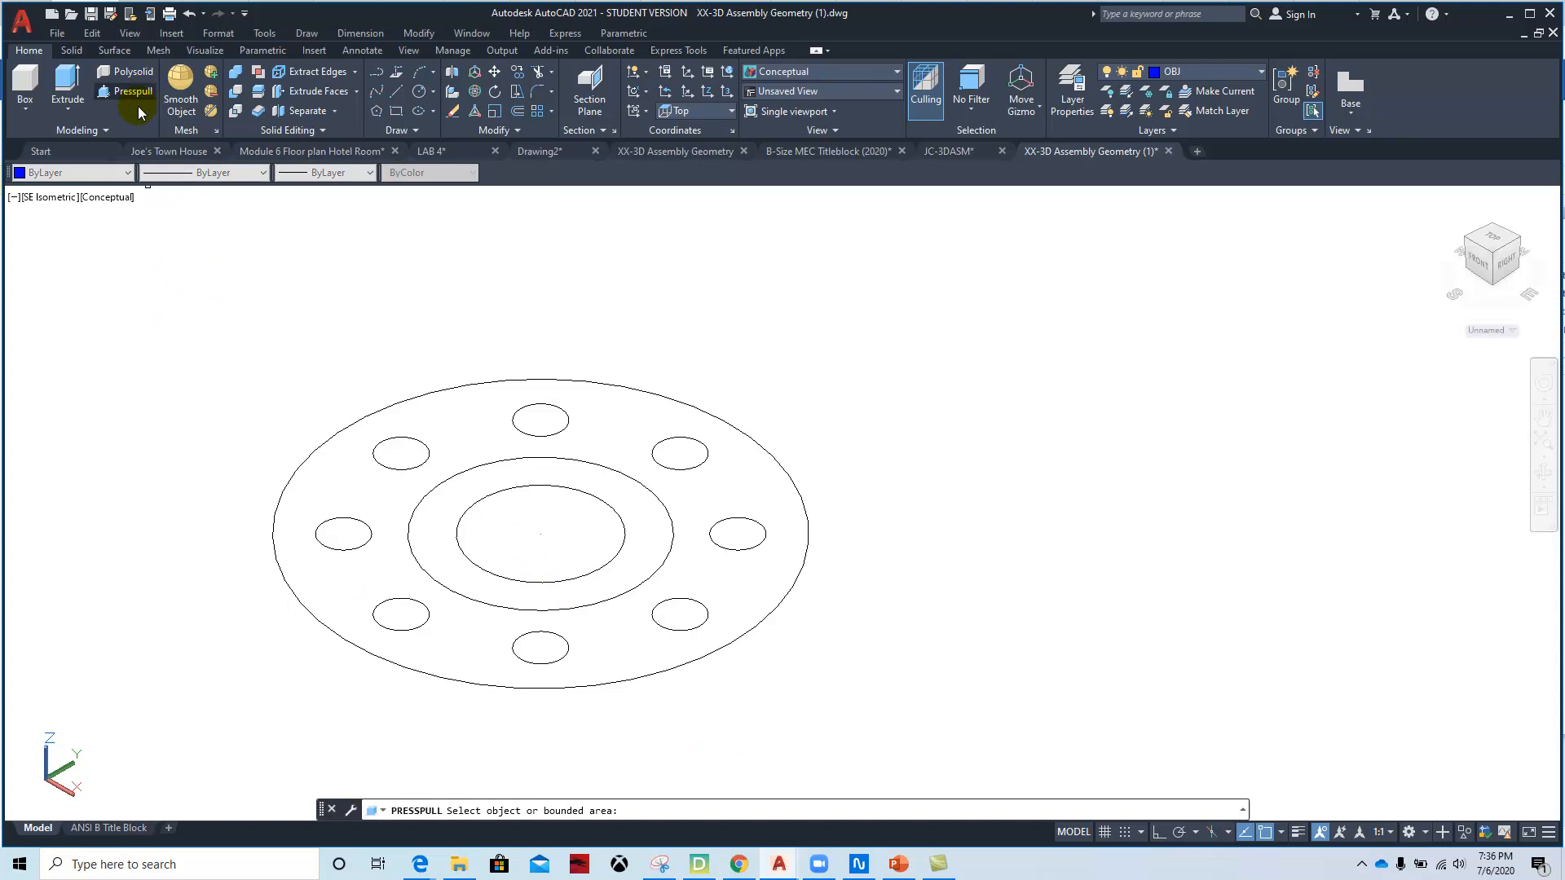
left_click(762, 486)
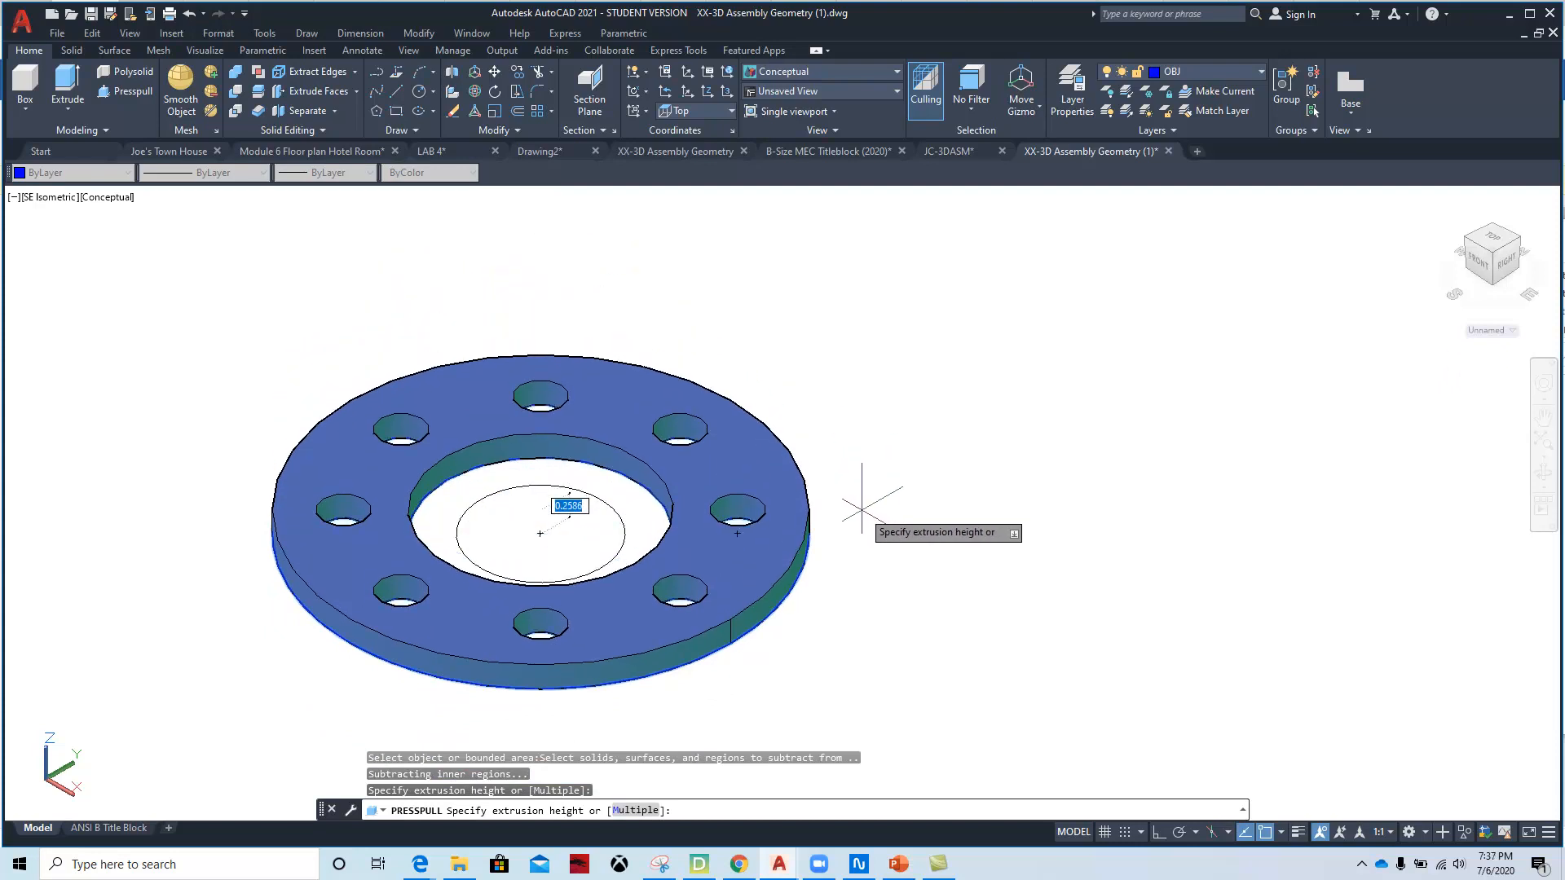
key("Escape")
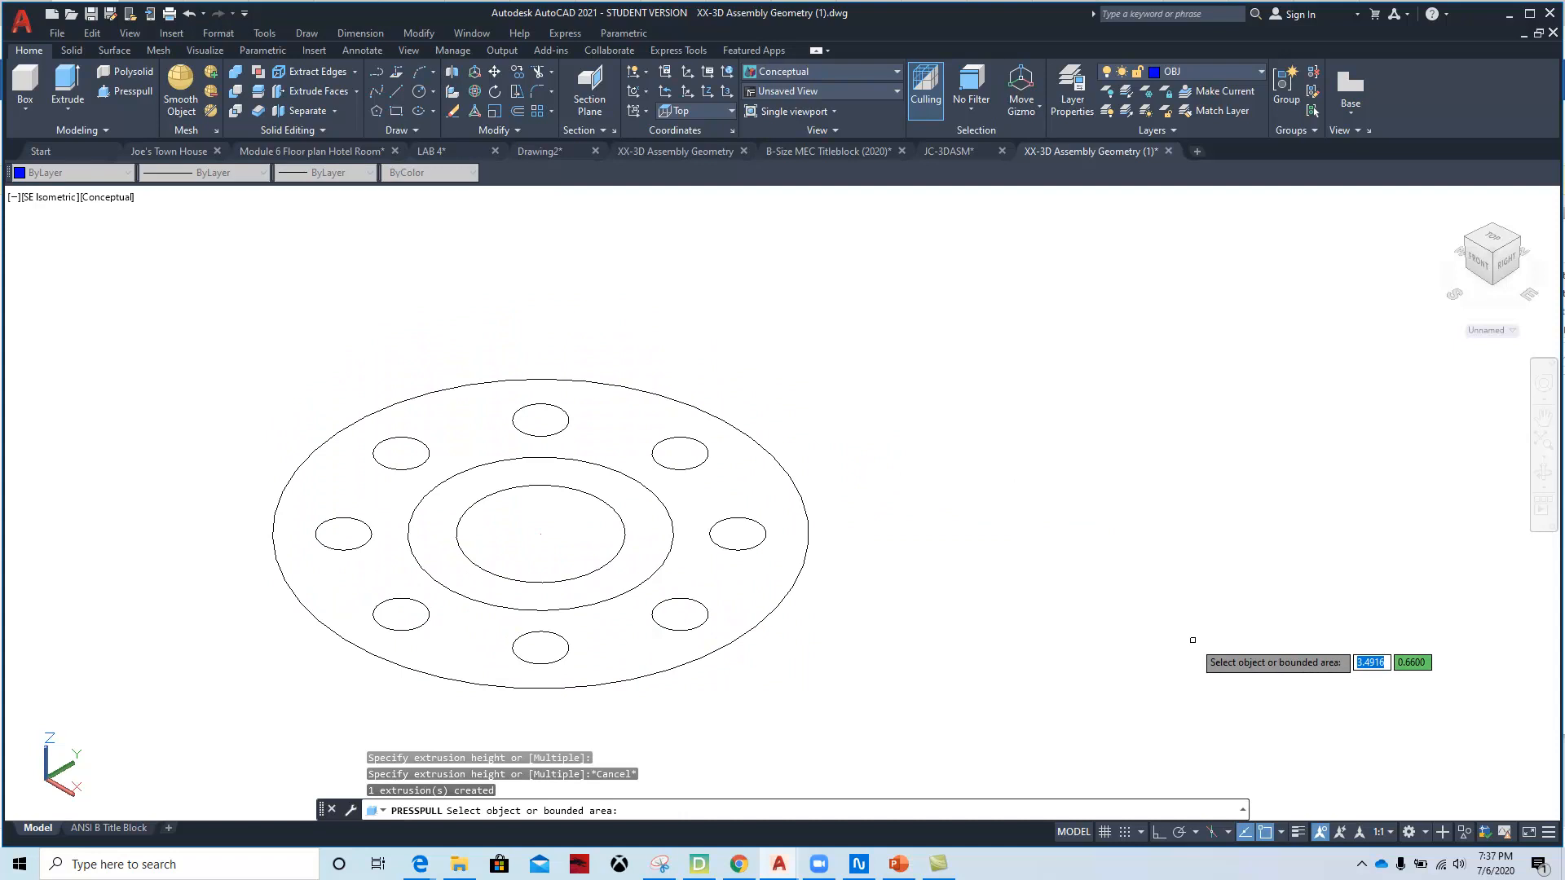
left_click(651, 541)
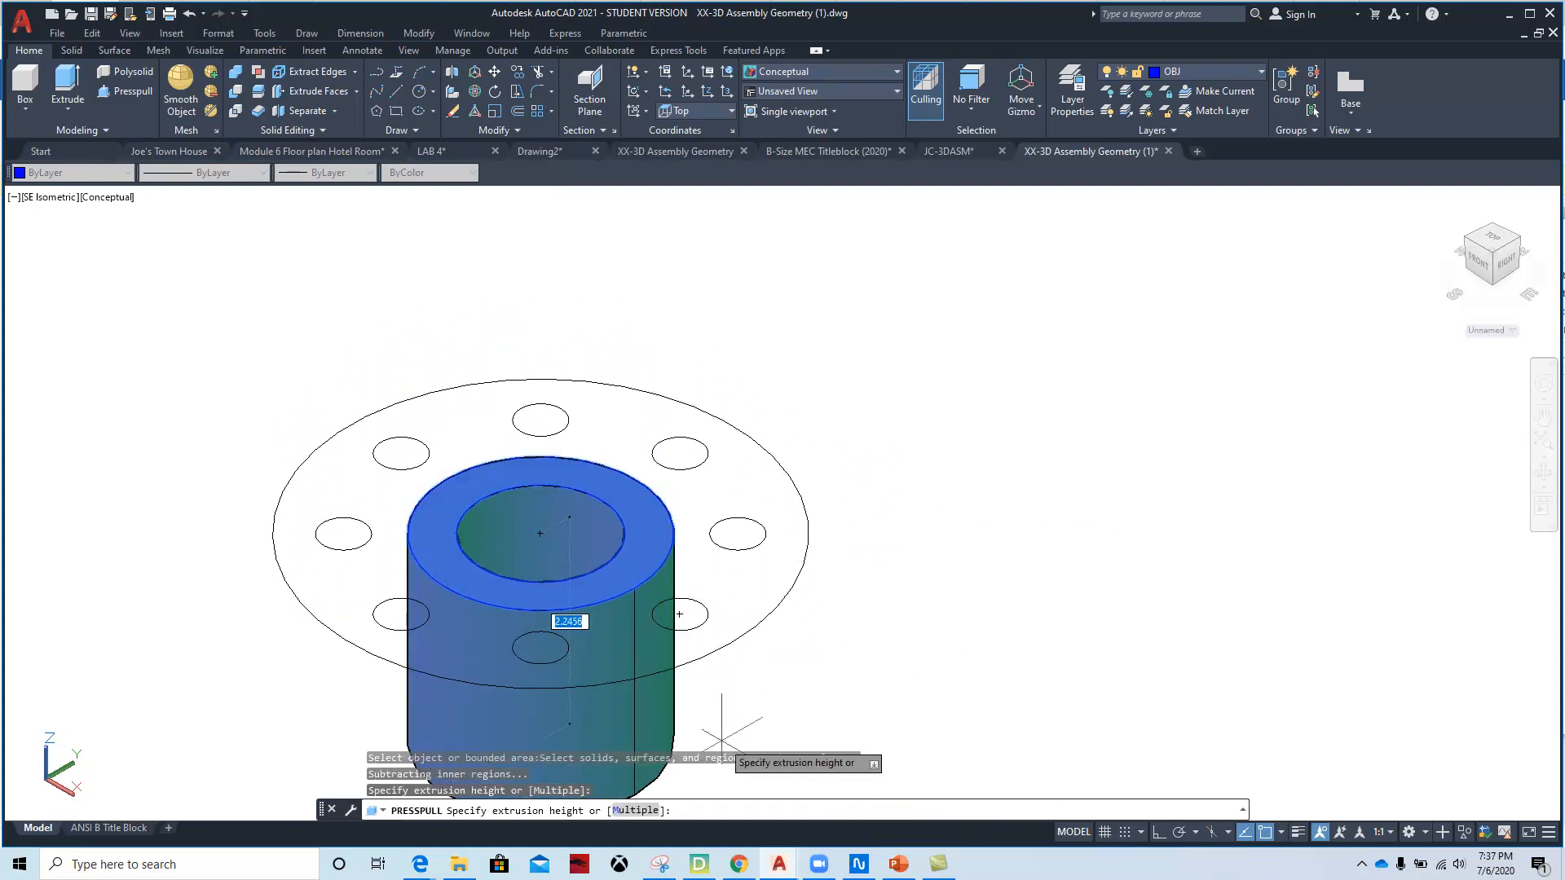
type("1.")
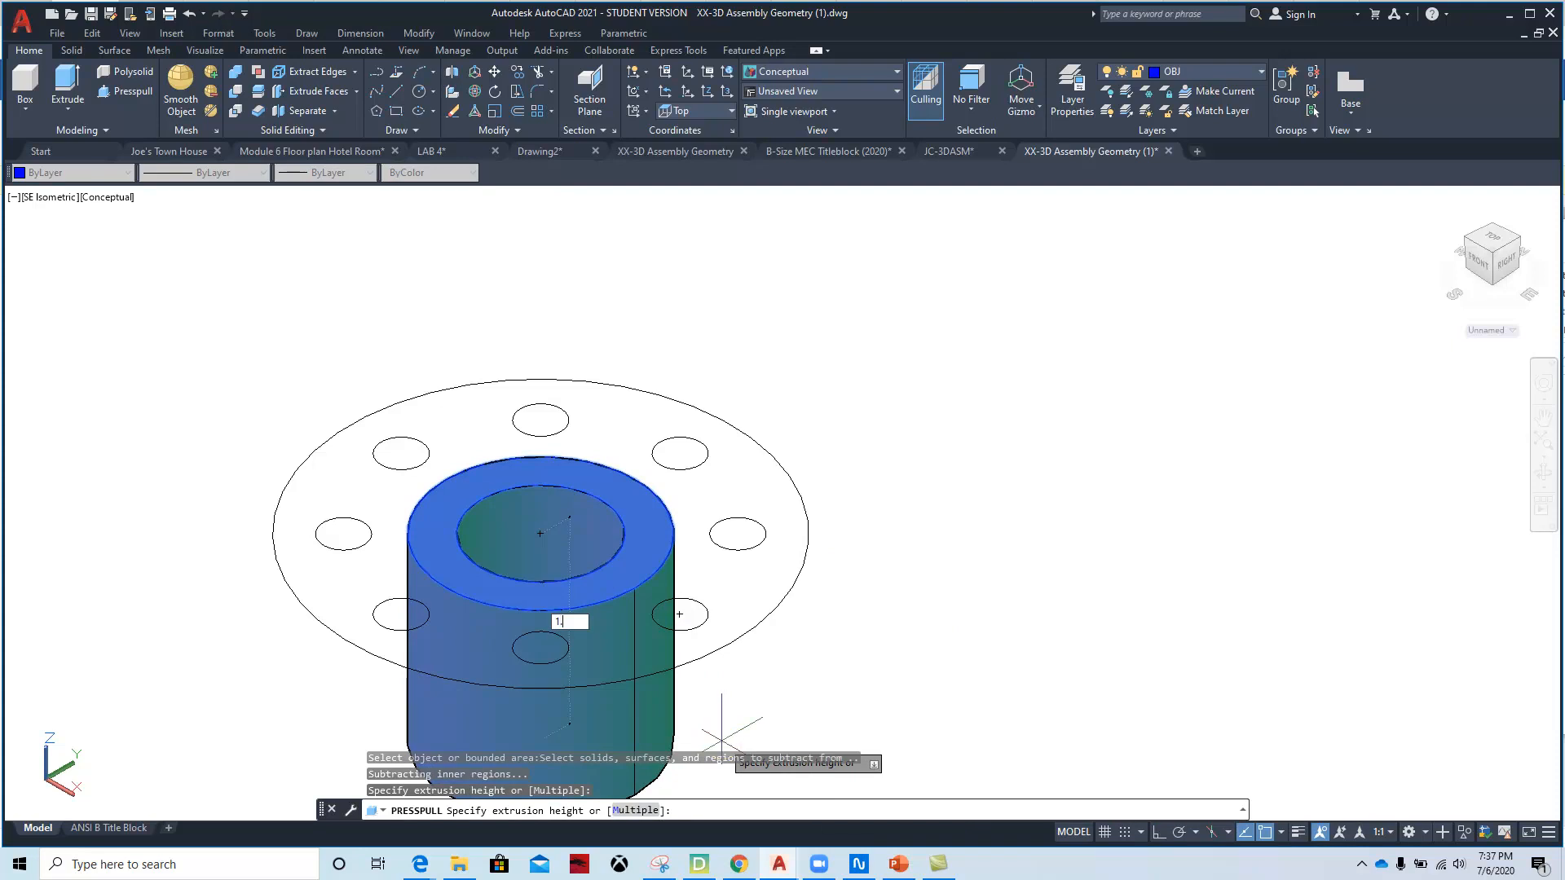
type("75")
key("Return")
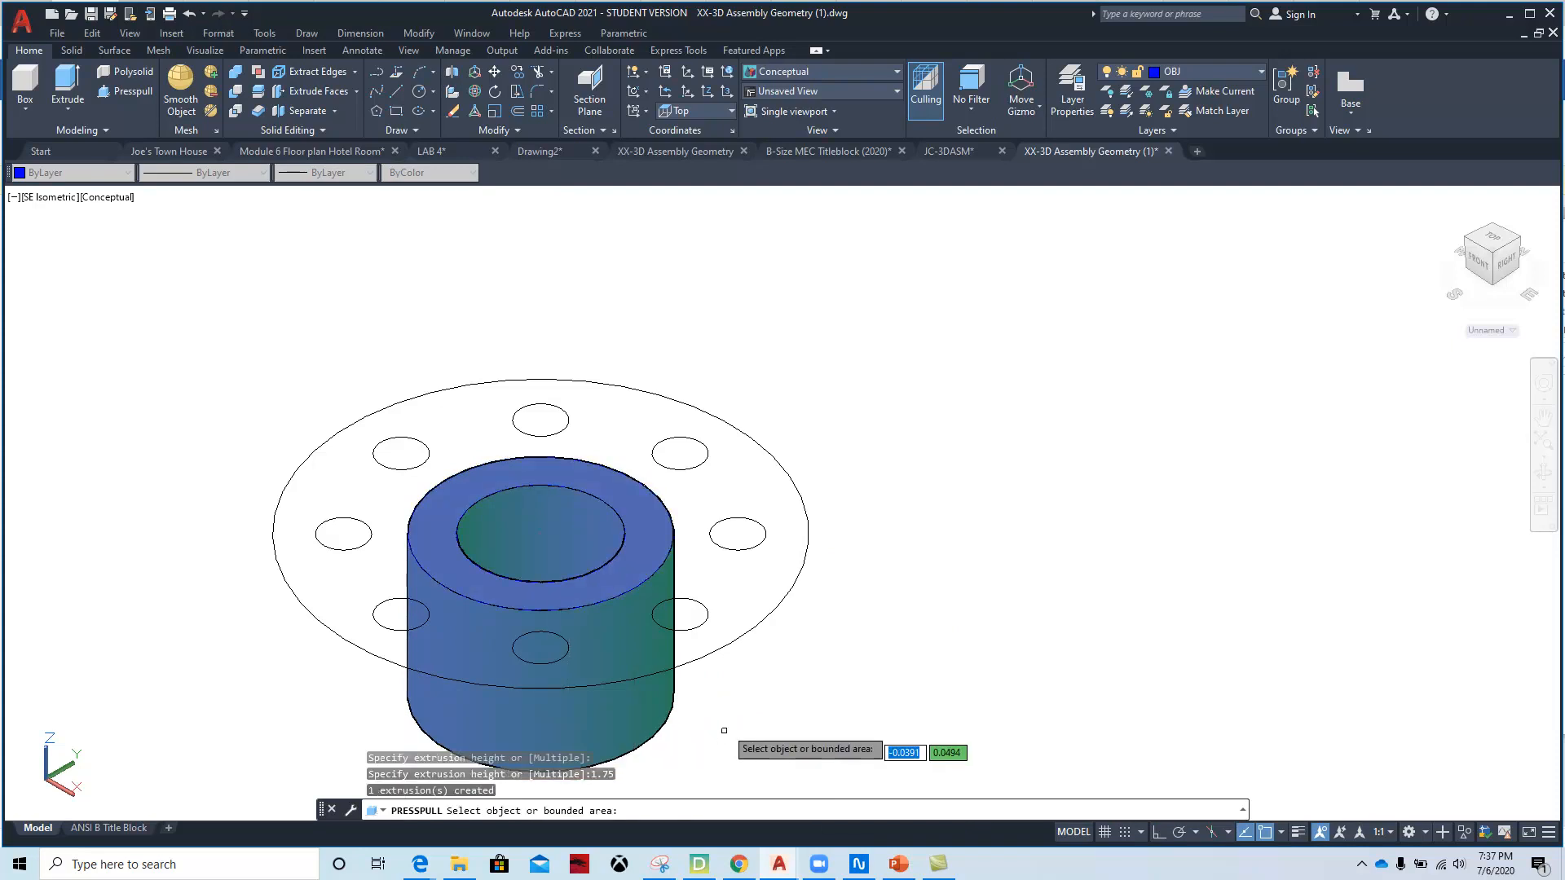
- Presspull the outer ring area around the eight bolt holes downward .12 to form the flange plate, and end the command
left_click(773, 582)
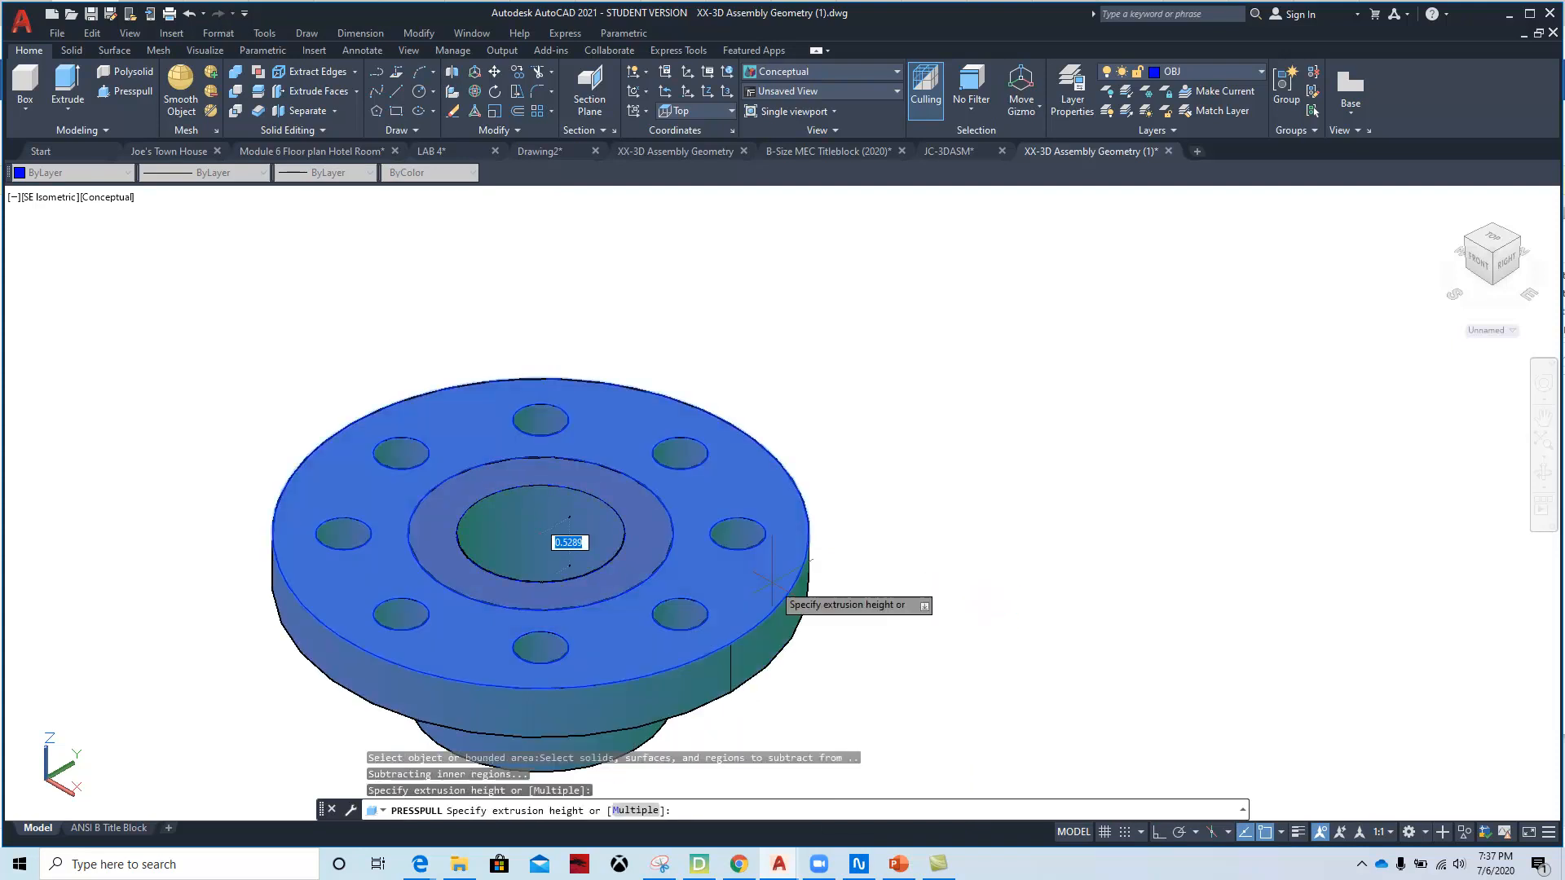
type(".1")
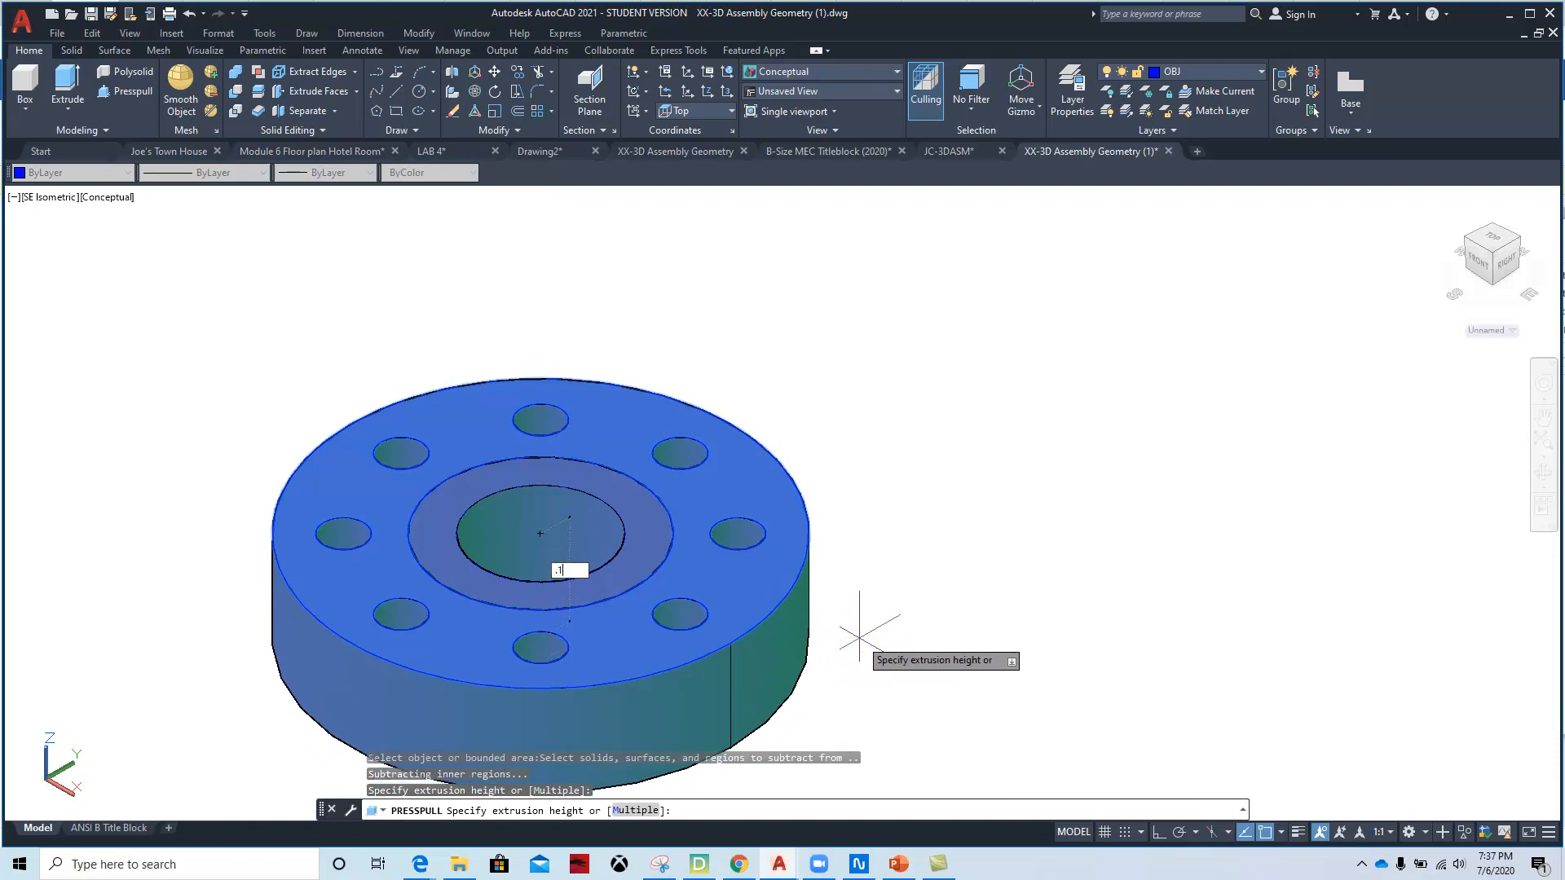
type("2")
key("Return")
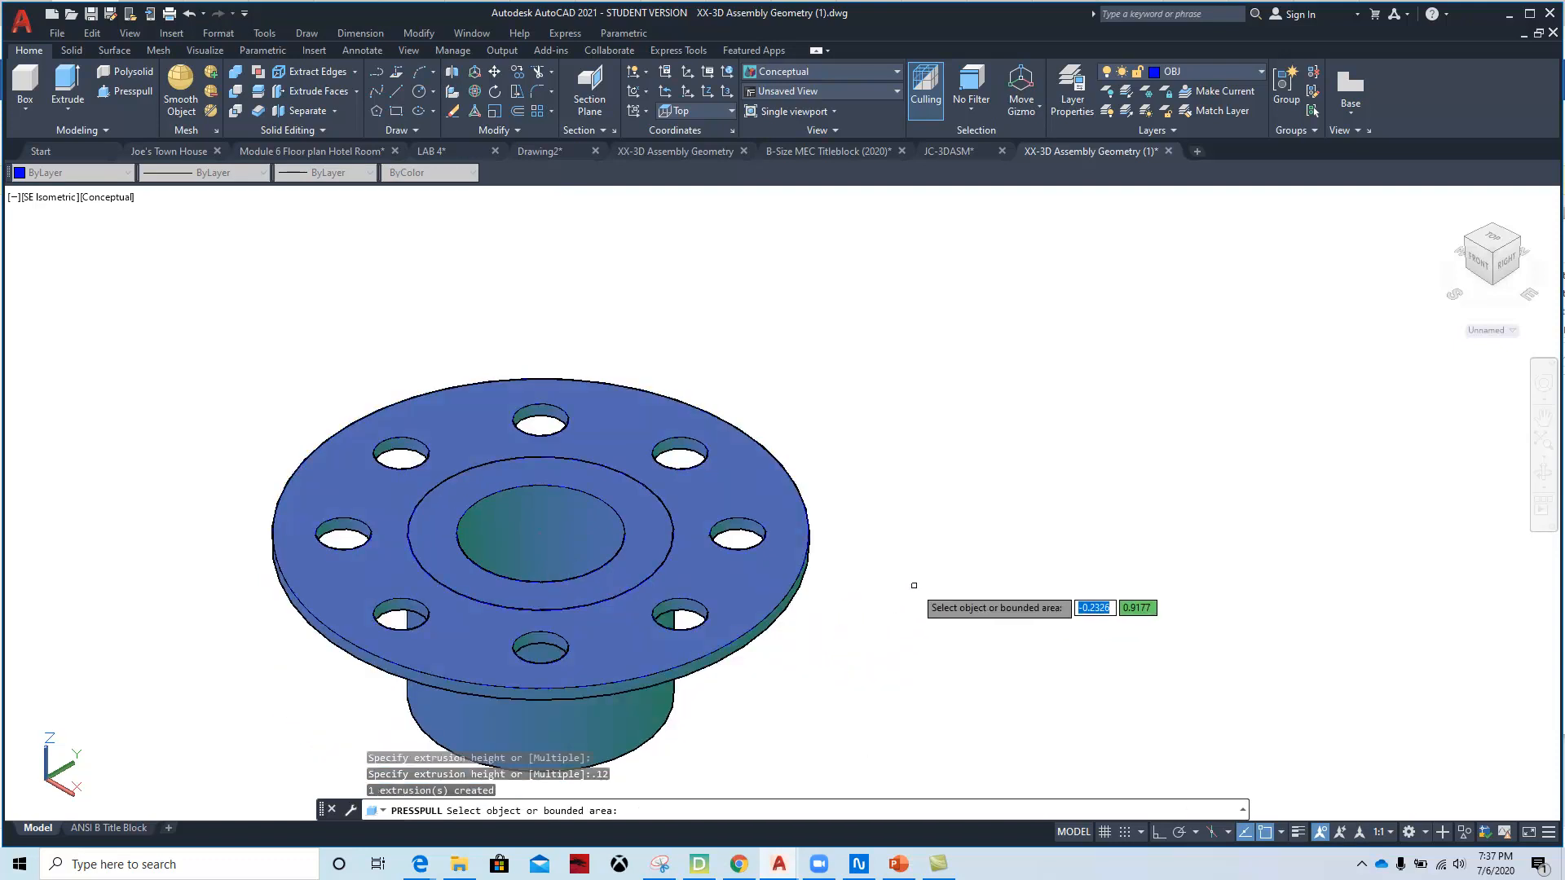
scroll(913, 604, "down", 2)
middle_click_drag(914, 603, 953, 548)
key("Return")
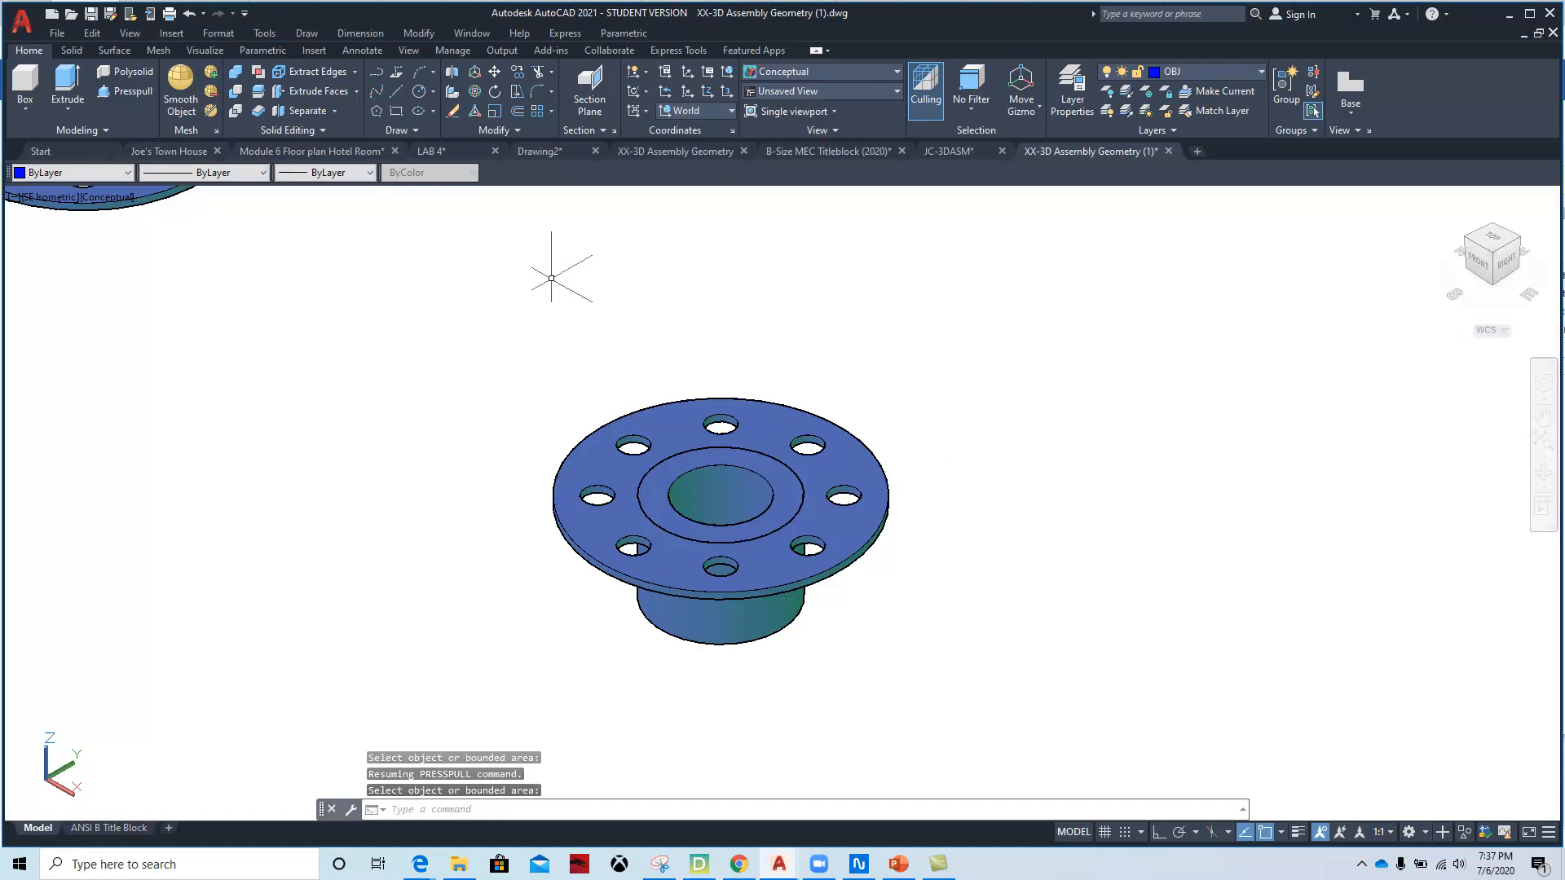
- Union the new flange plate with its hub using a selection around the whole part, and close the tip balloon
left_click(257, 73)
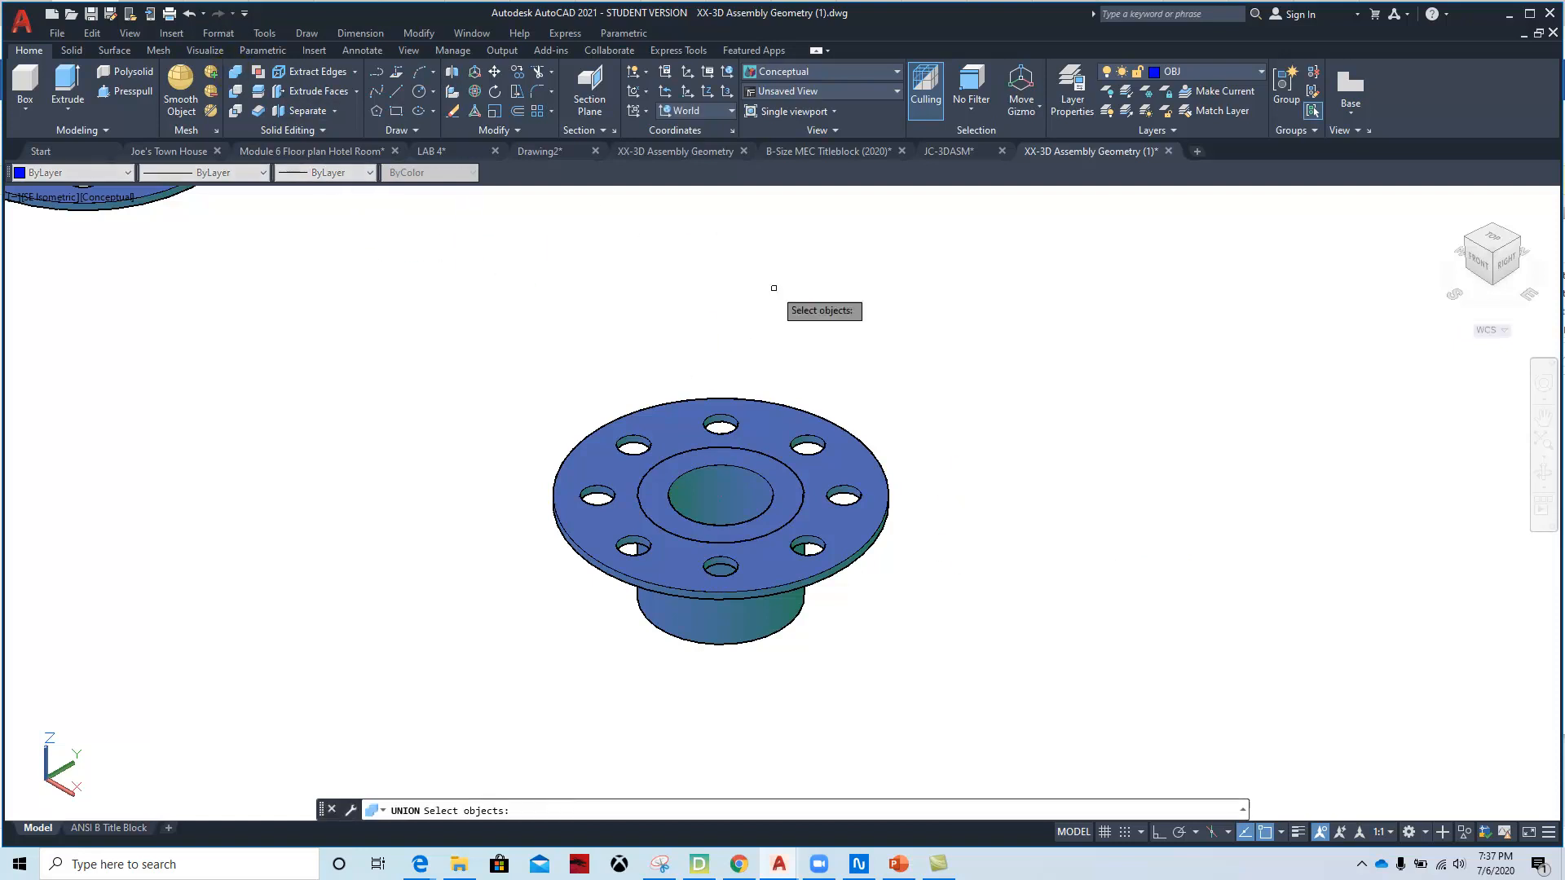
left_click(848, 339)
left_click(660, 547)
key("Return")
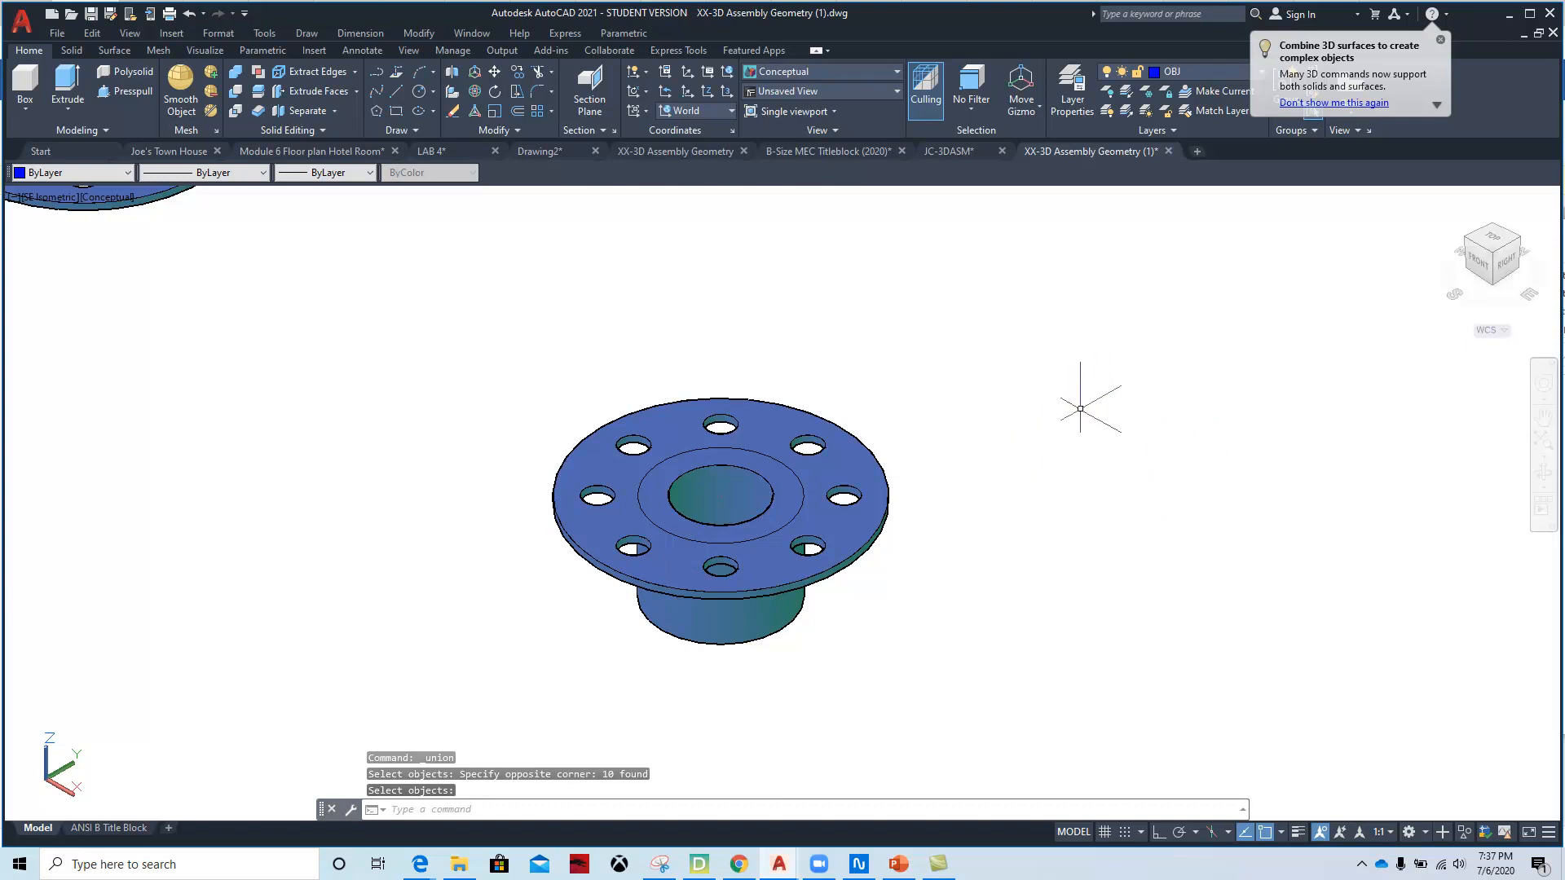
key("Escape")
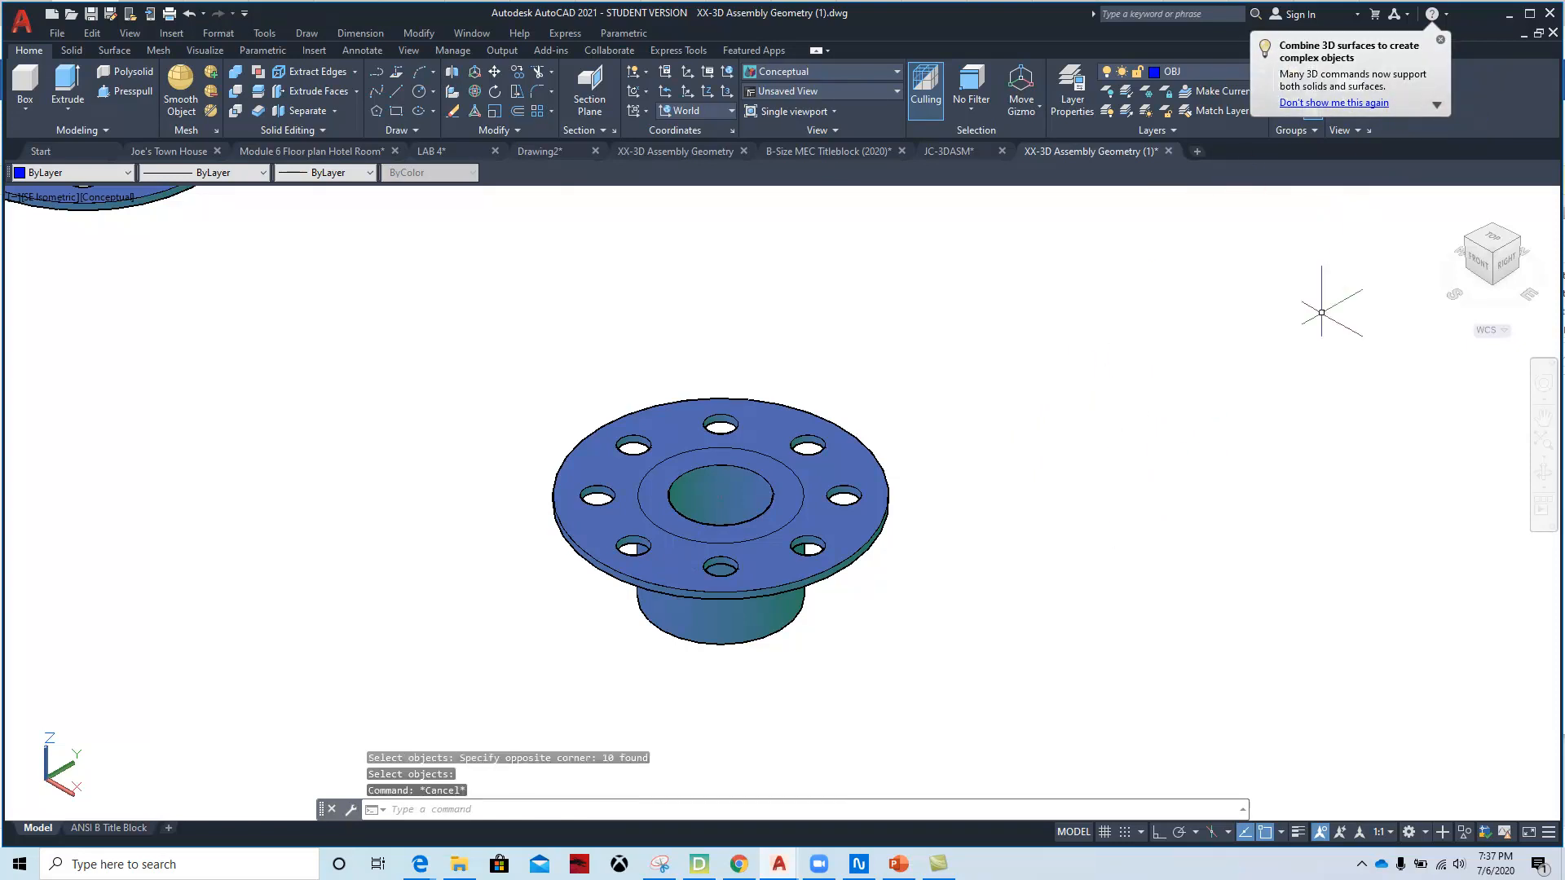
left_click(1440, 41)
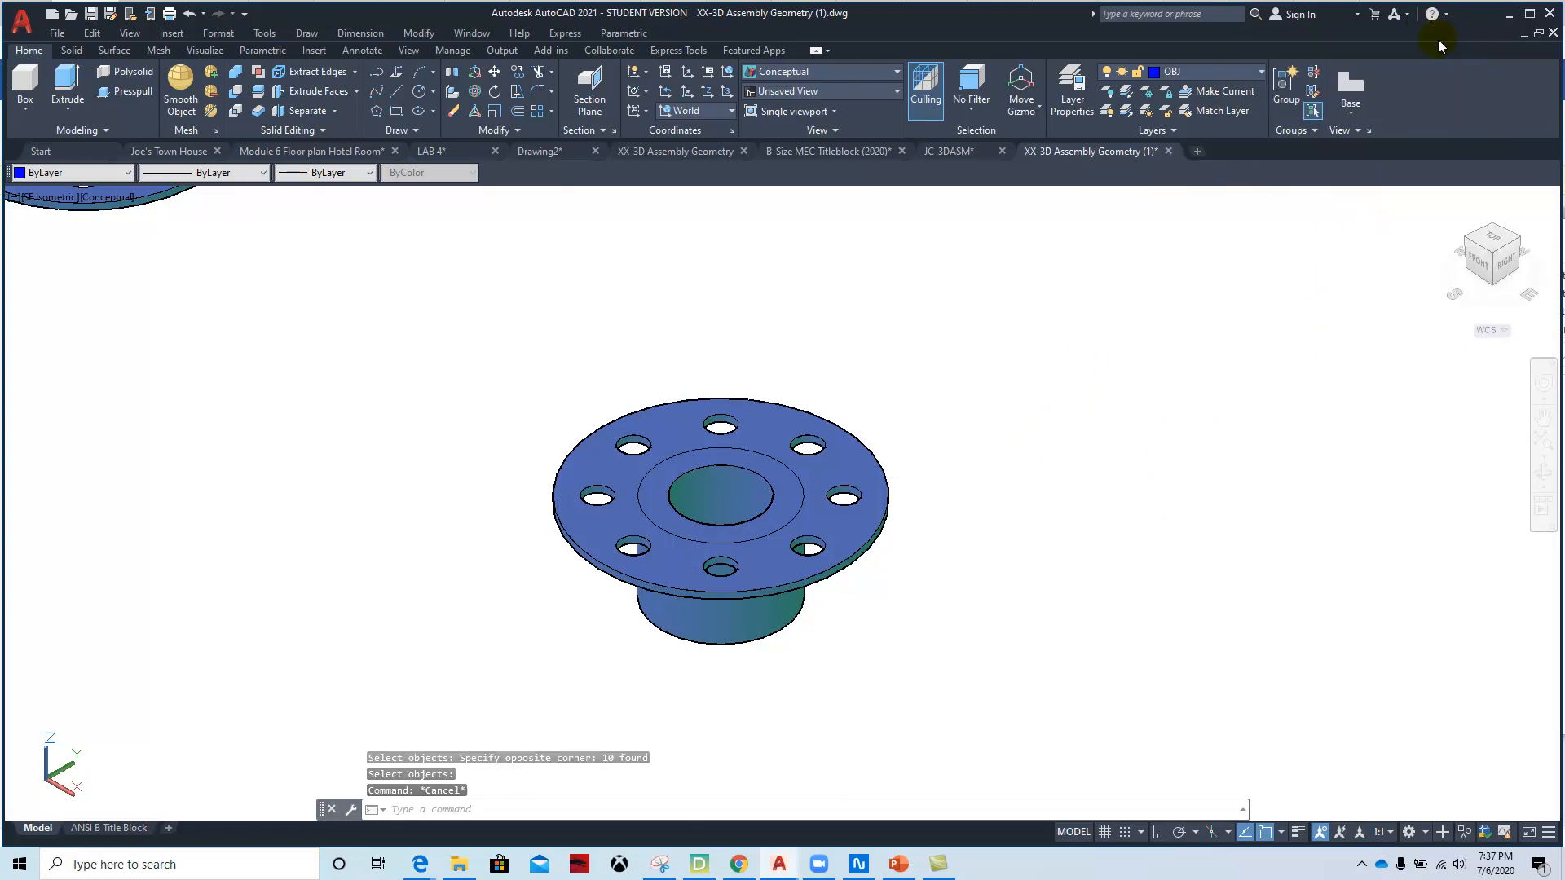
- Turn the nuts - bolts layer back on
left_click(1251, 76)
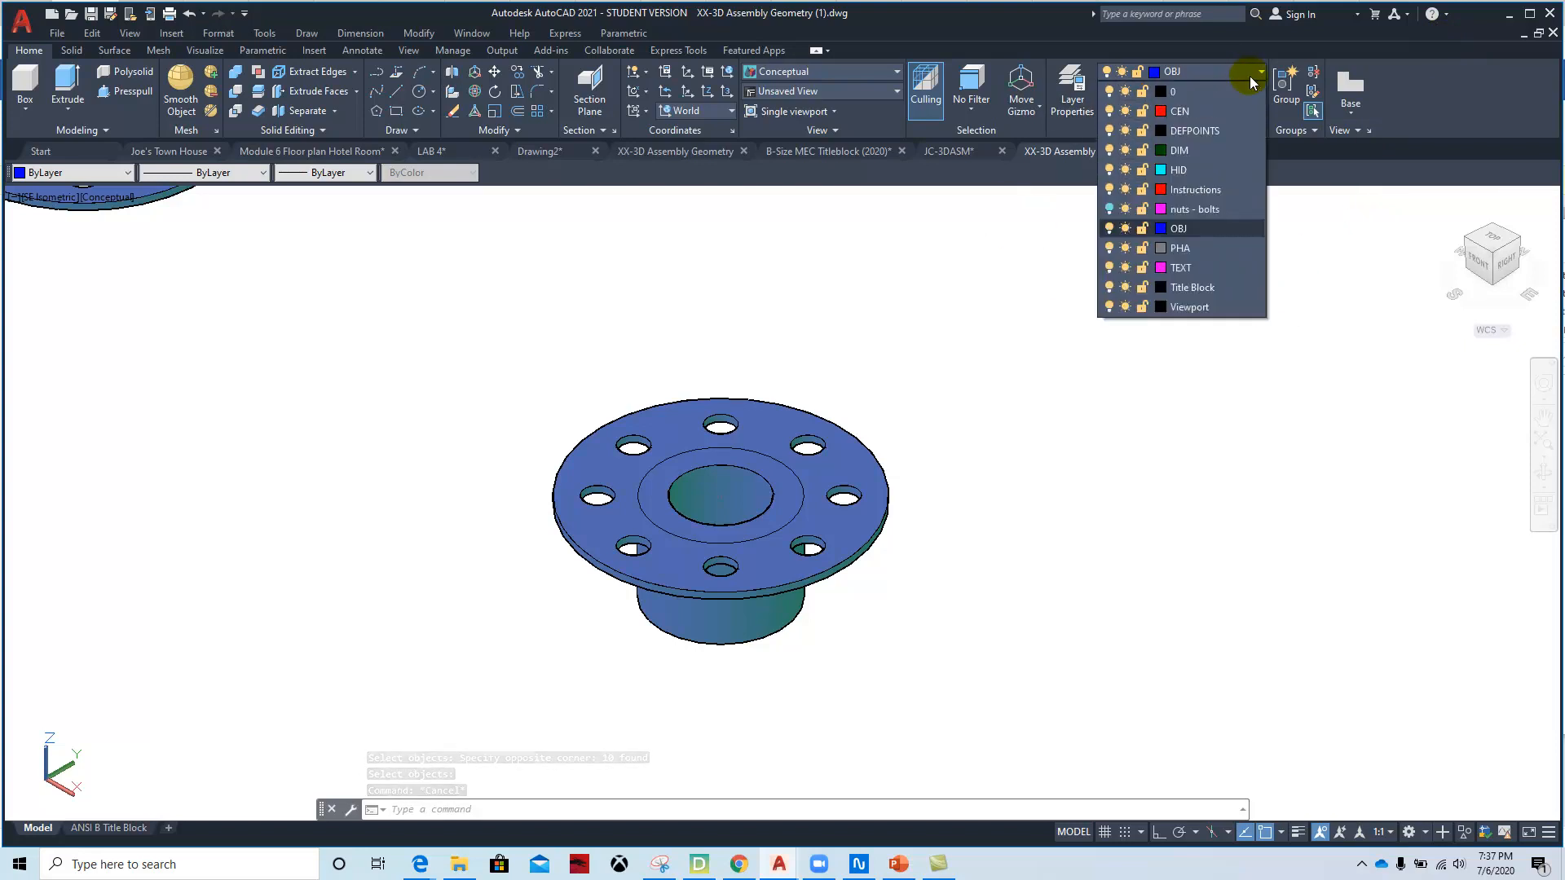
left_click(1108, 209)
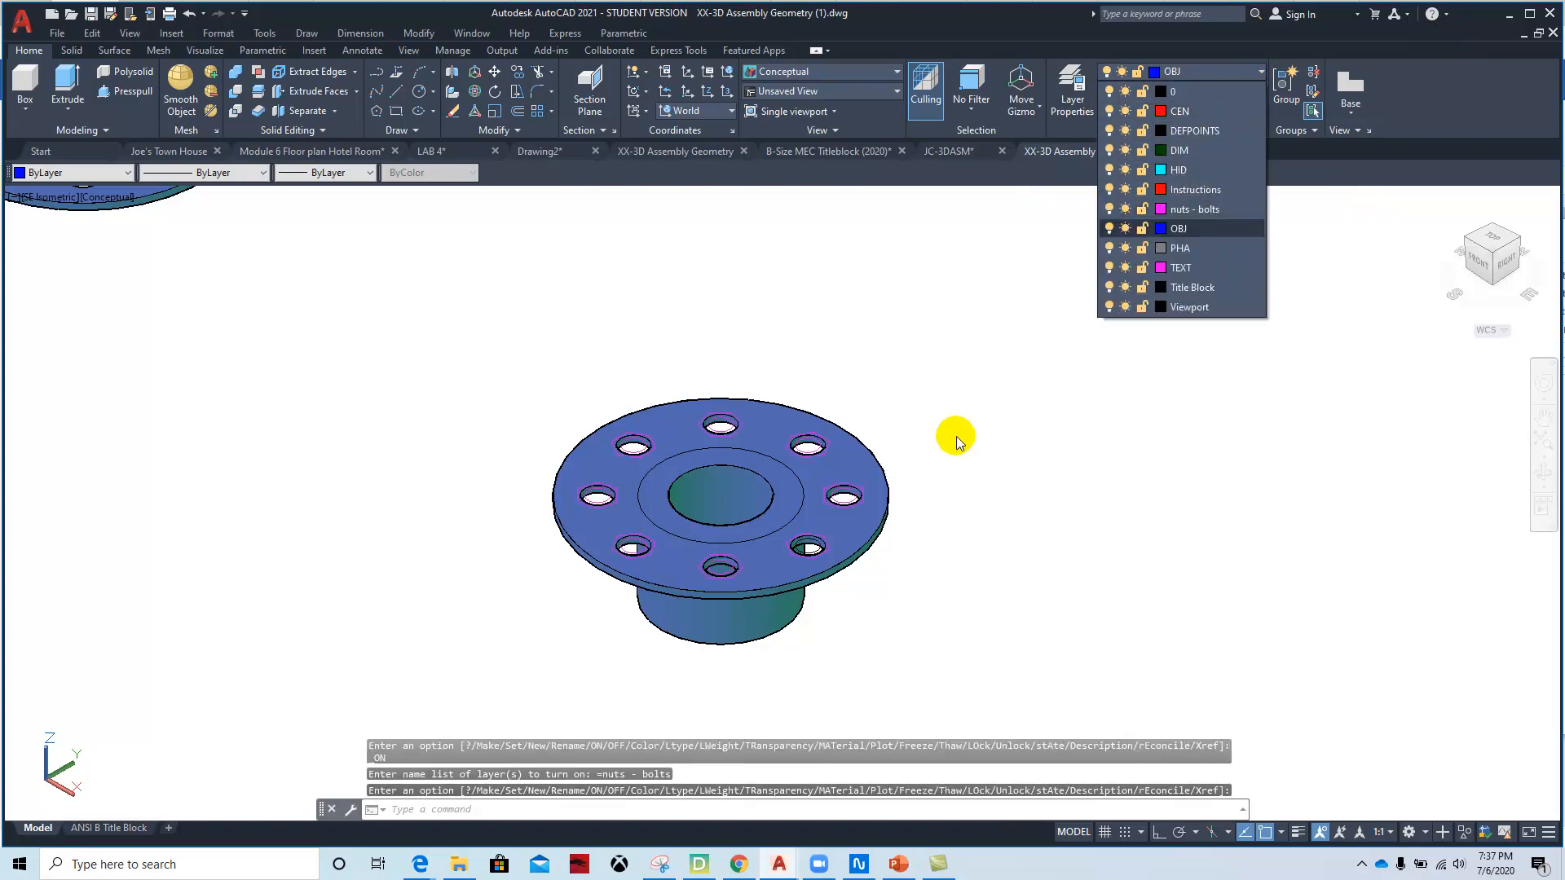
left_click(958, 415)
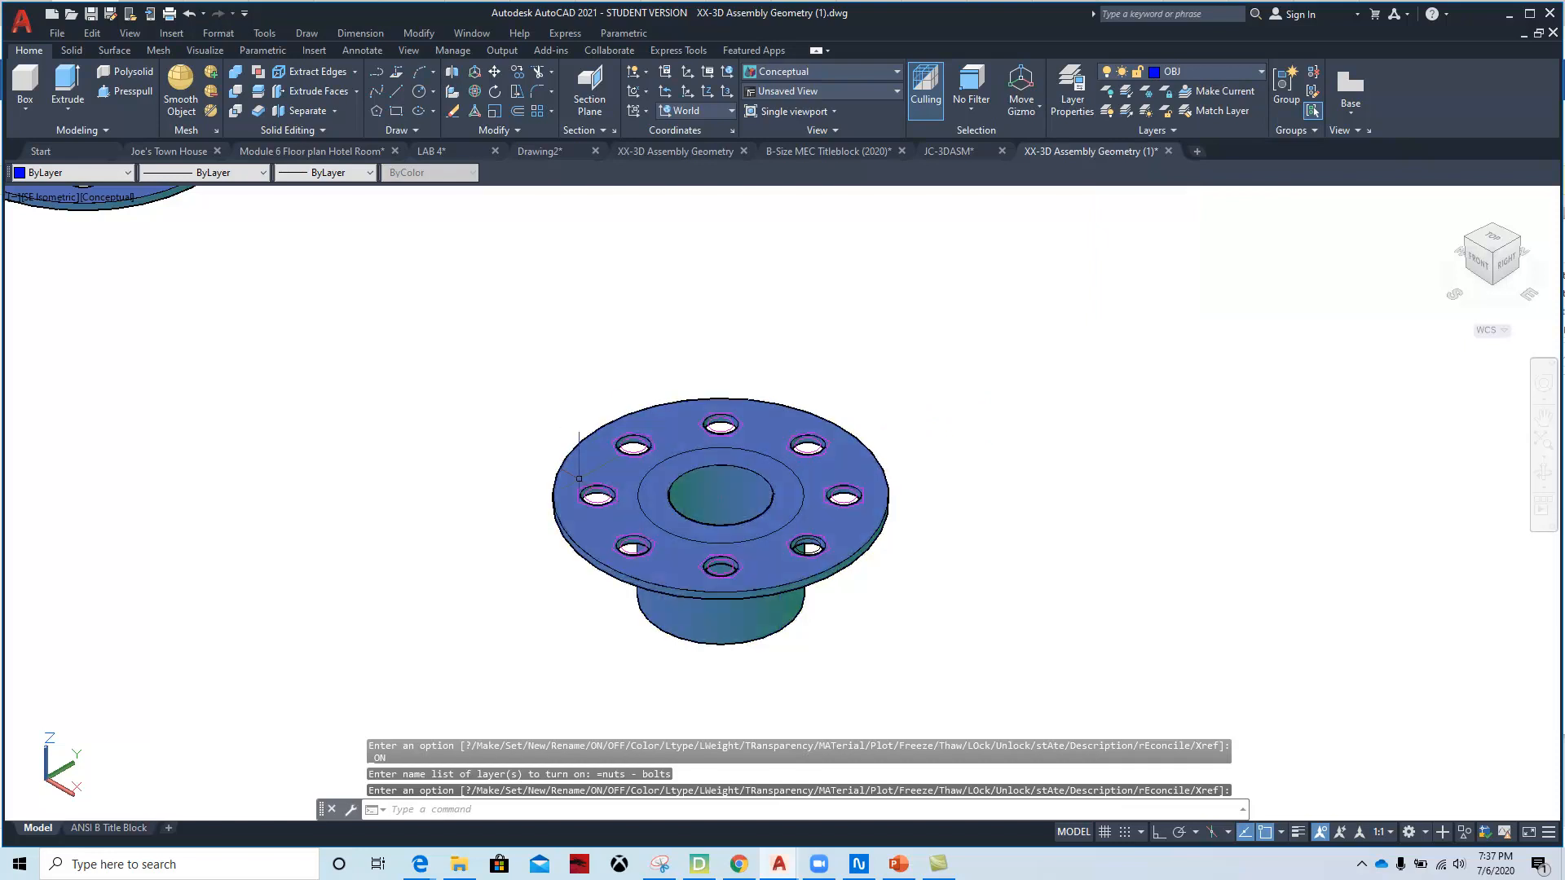
- Turn off the OBJ layer and make nuts - bolts the current layer
scroll(544, 548, "down", 3)
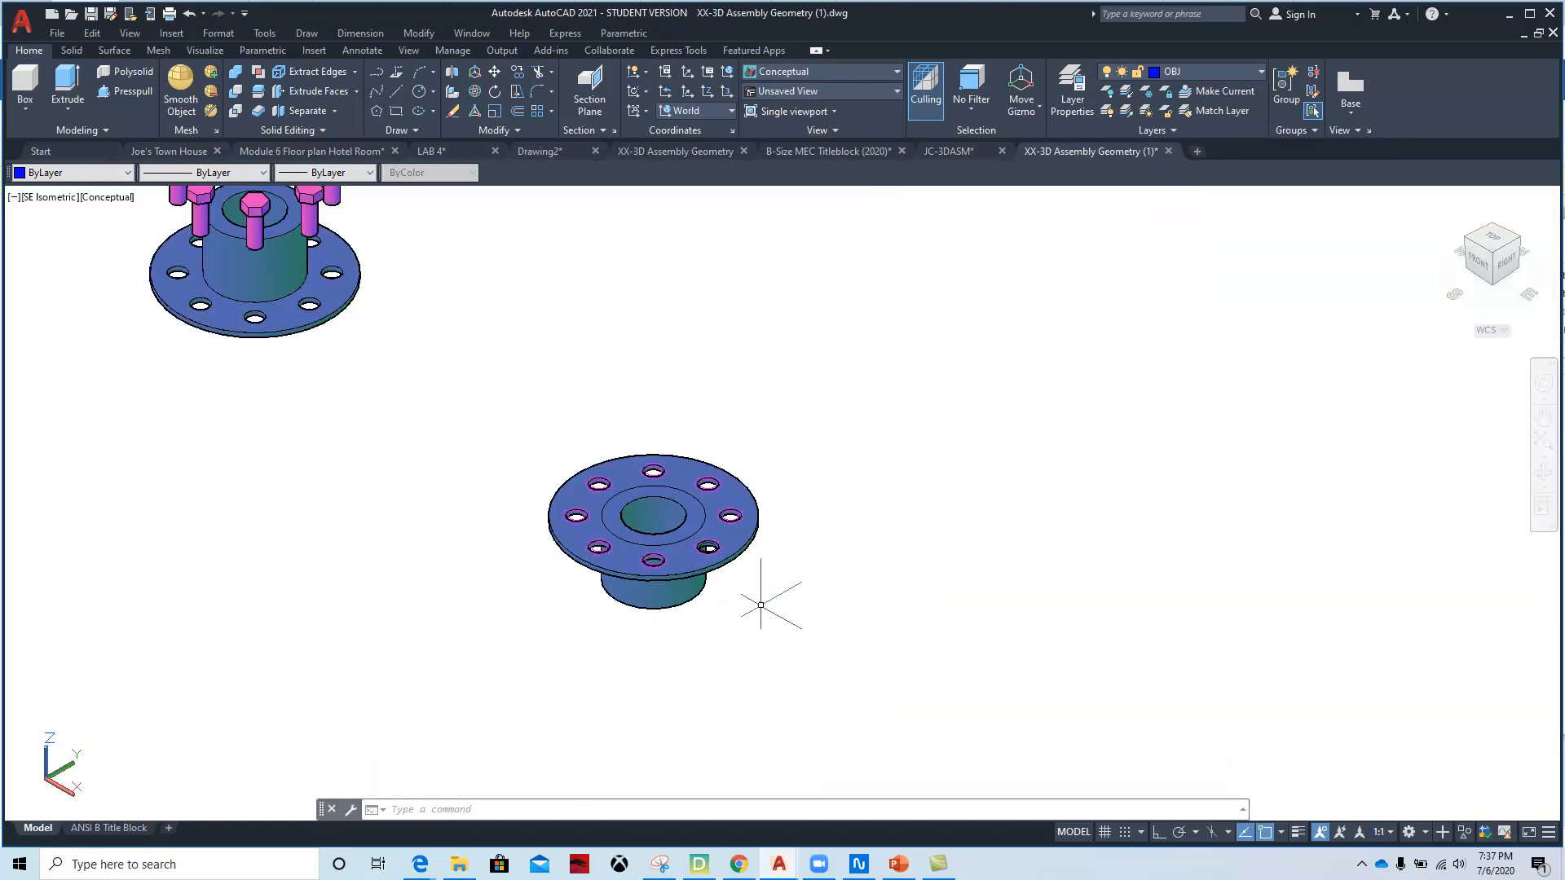
scroll(750, 587, "up", 3)
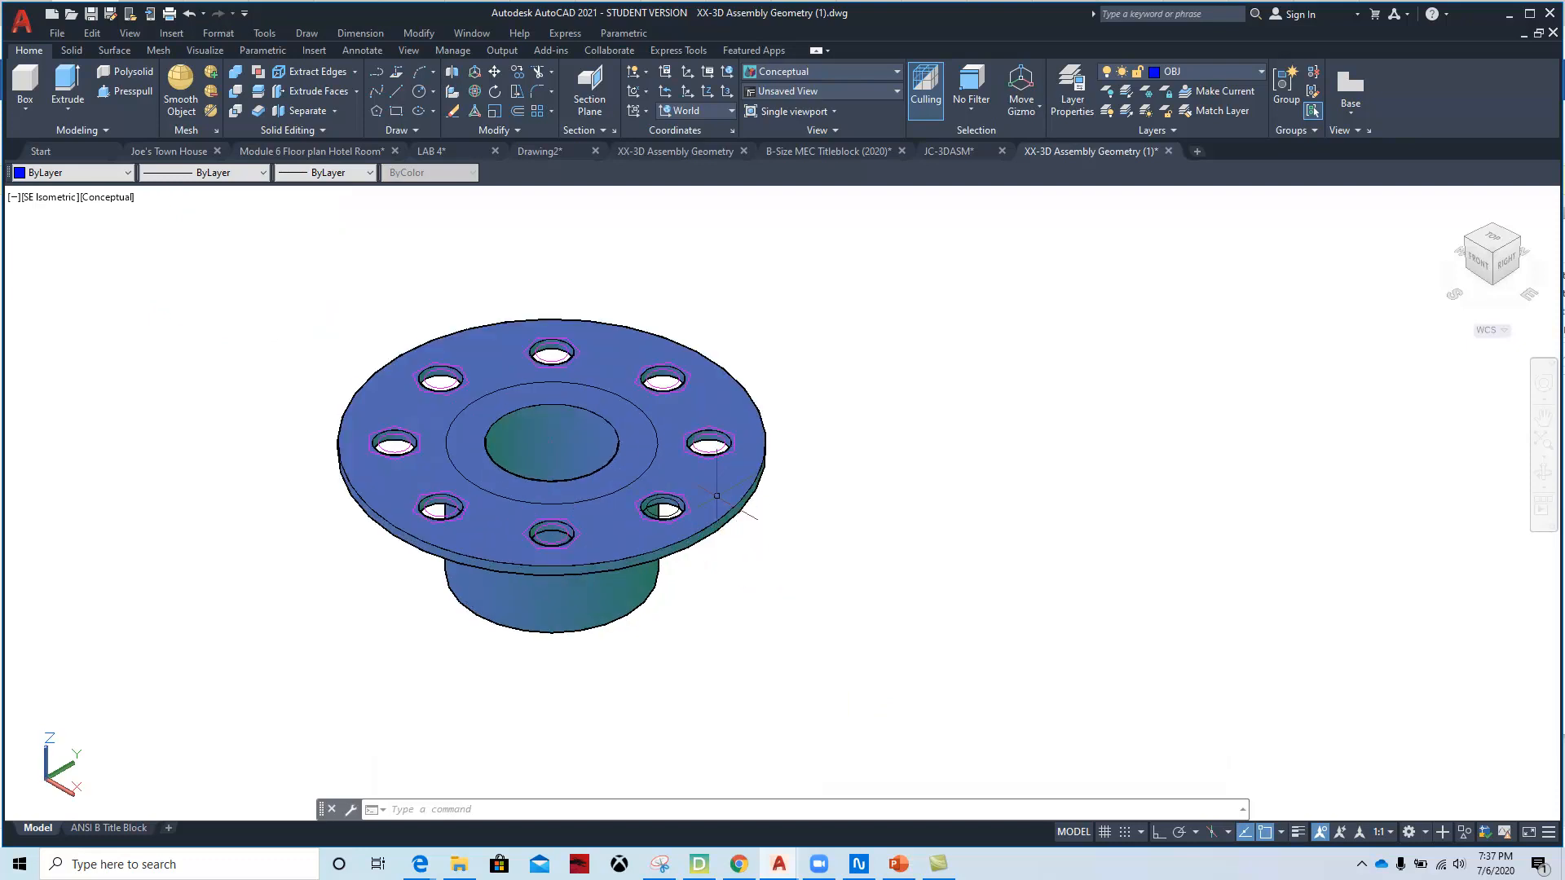
left_click(1245, 70)
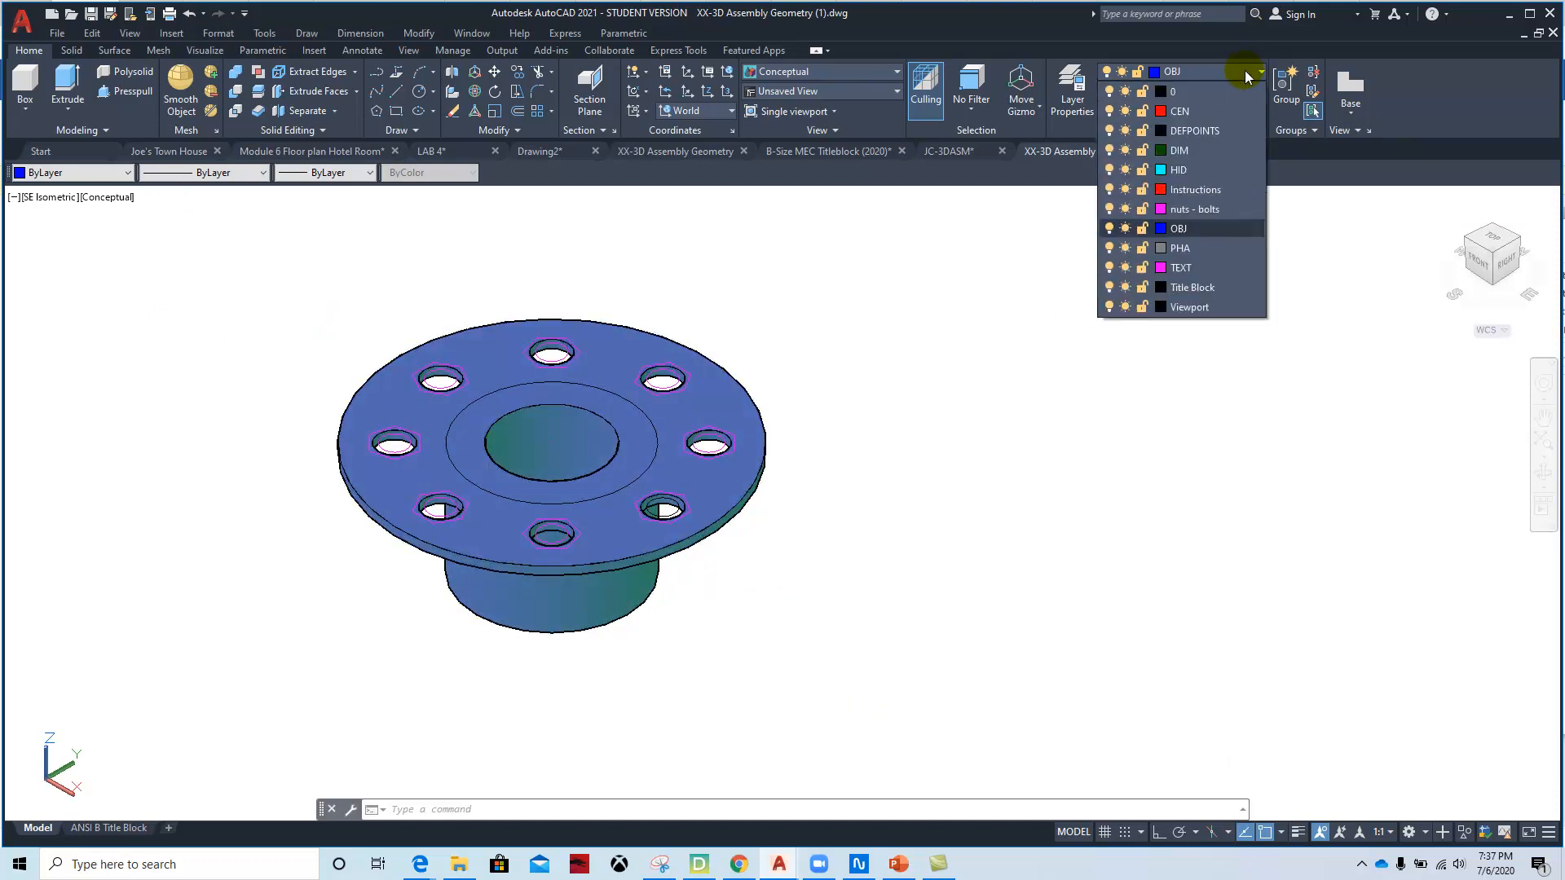
left_click(1110, 228)
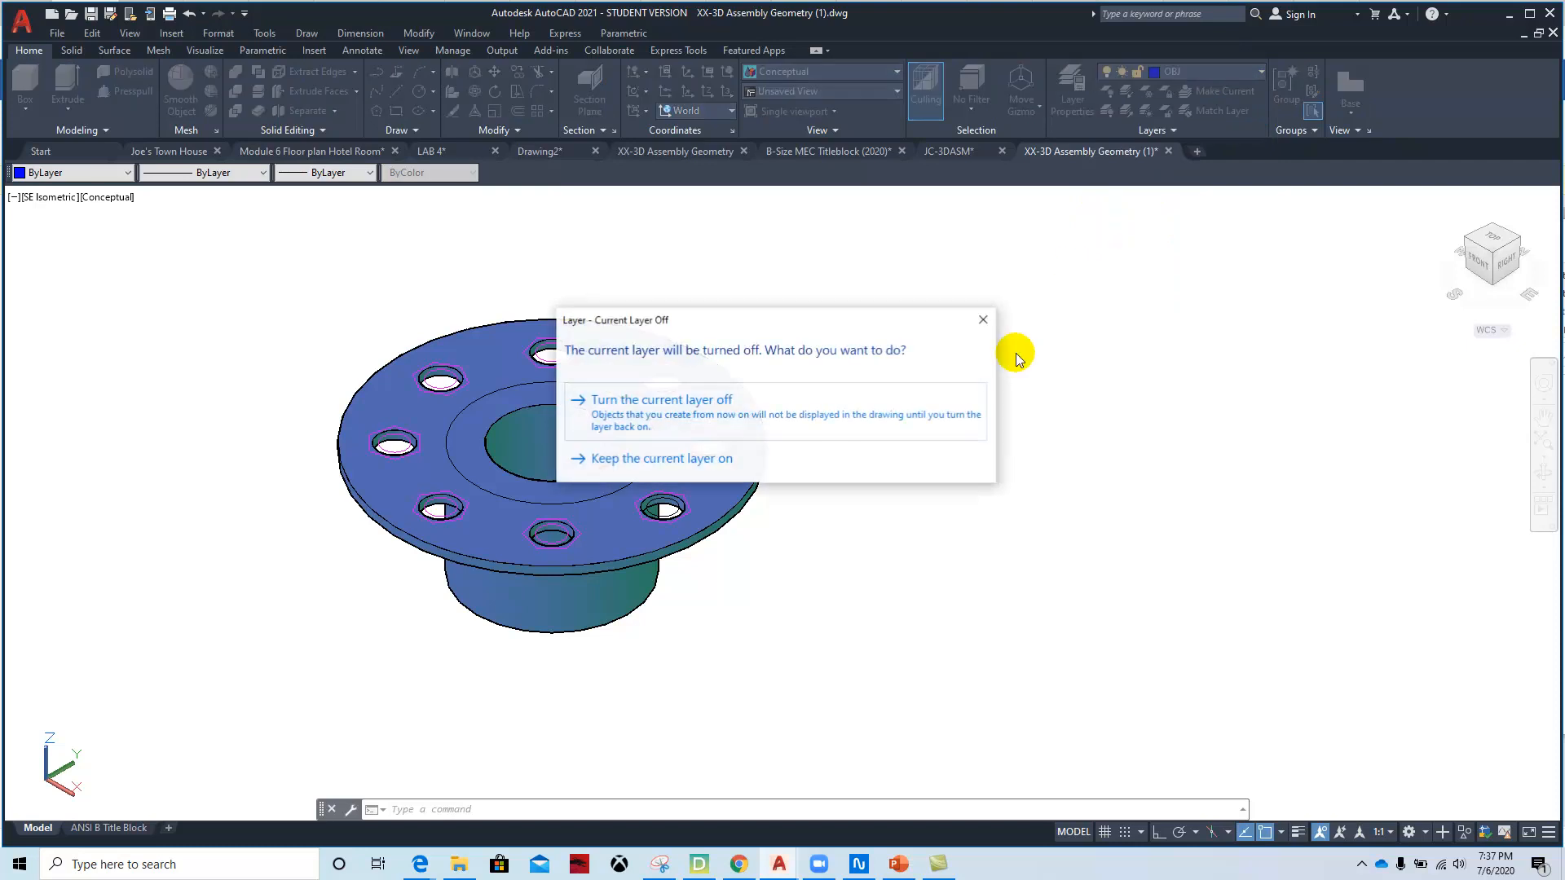
left_click(662, 404)
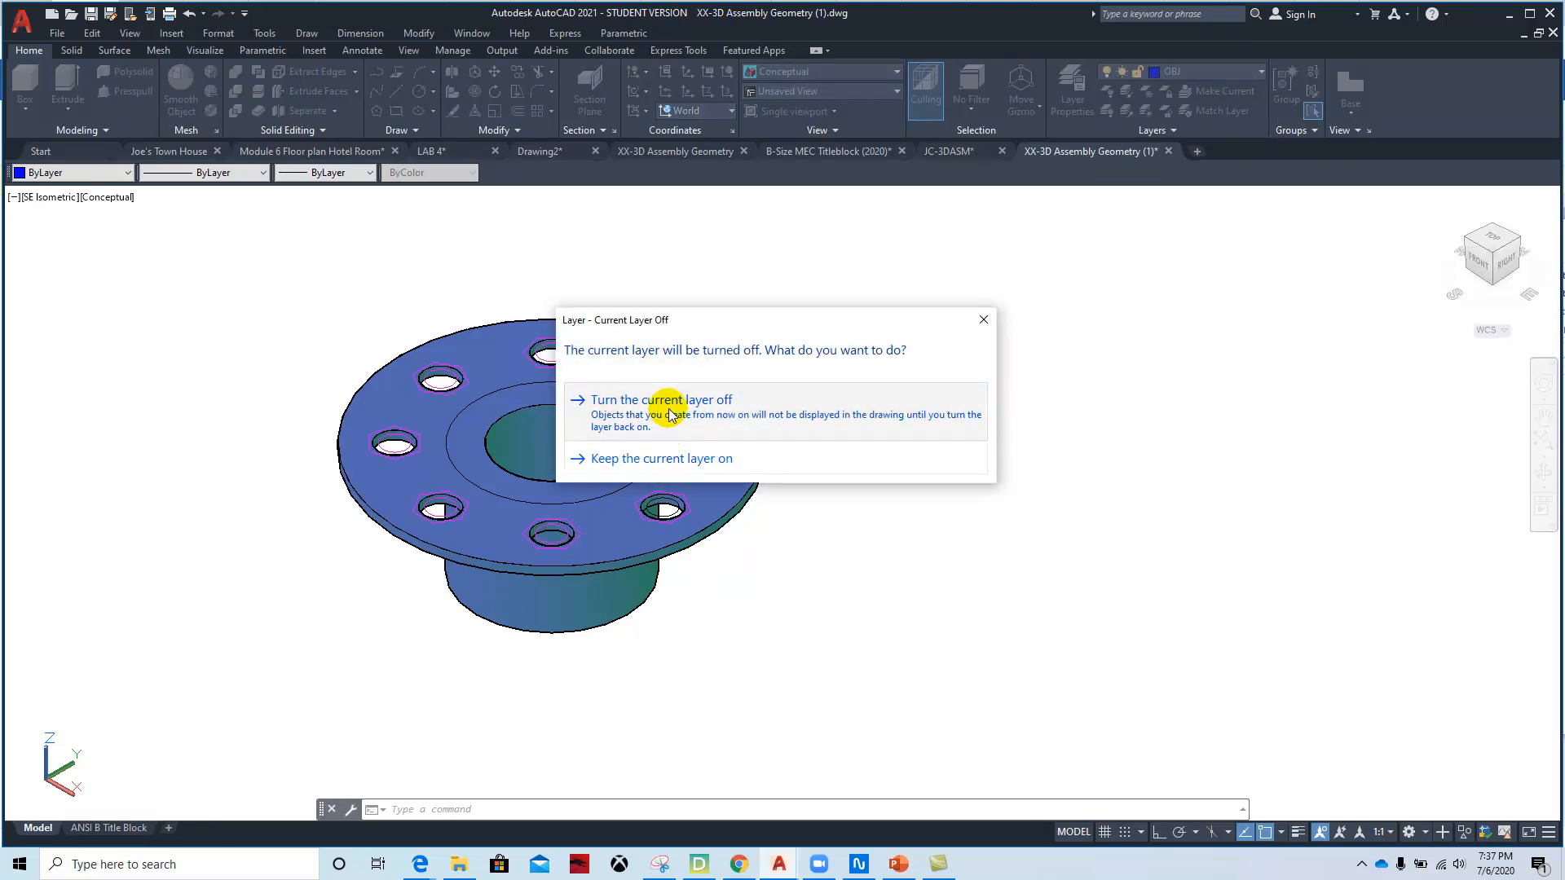
left_click(1236, 69)
left_click(1193, 209)
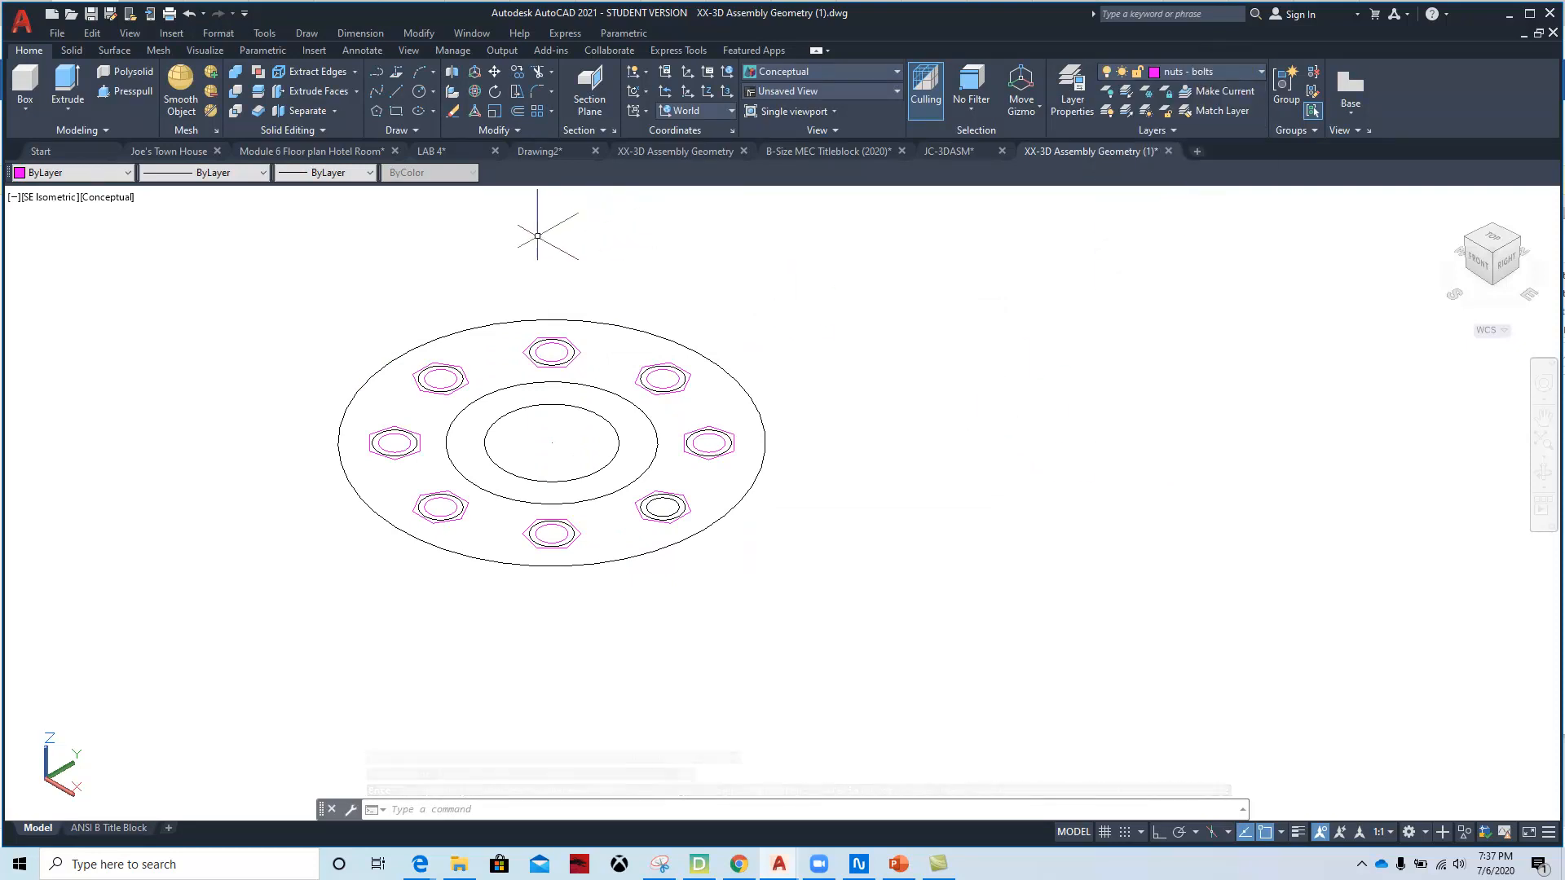
- Move the rearmost nut's inner circle and hexagon lines straight down 3 along the Z axis using 3D Move
left_click(475, 74)
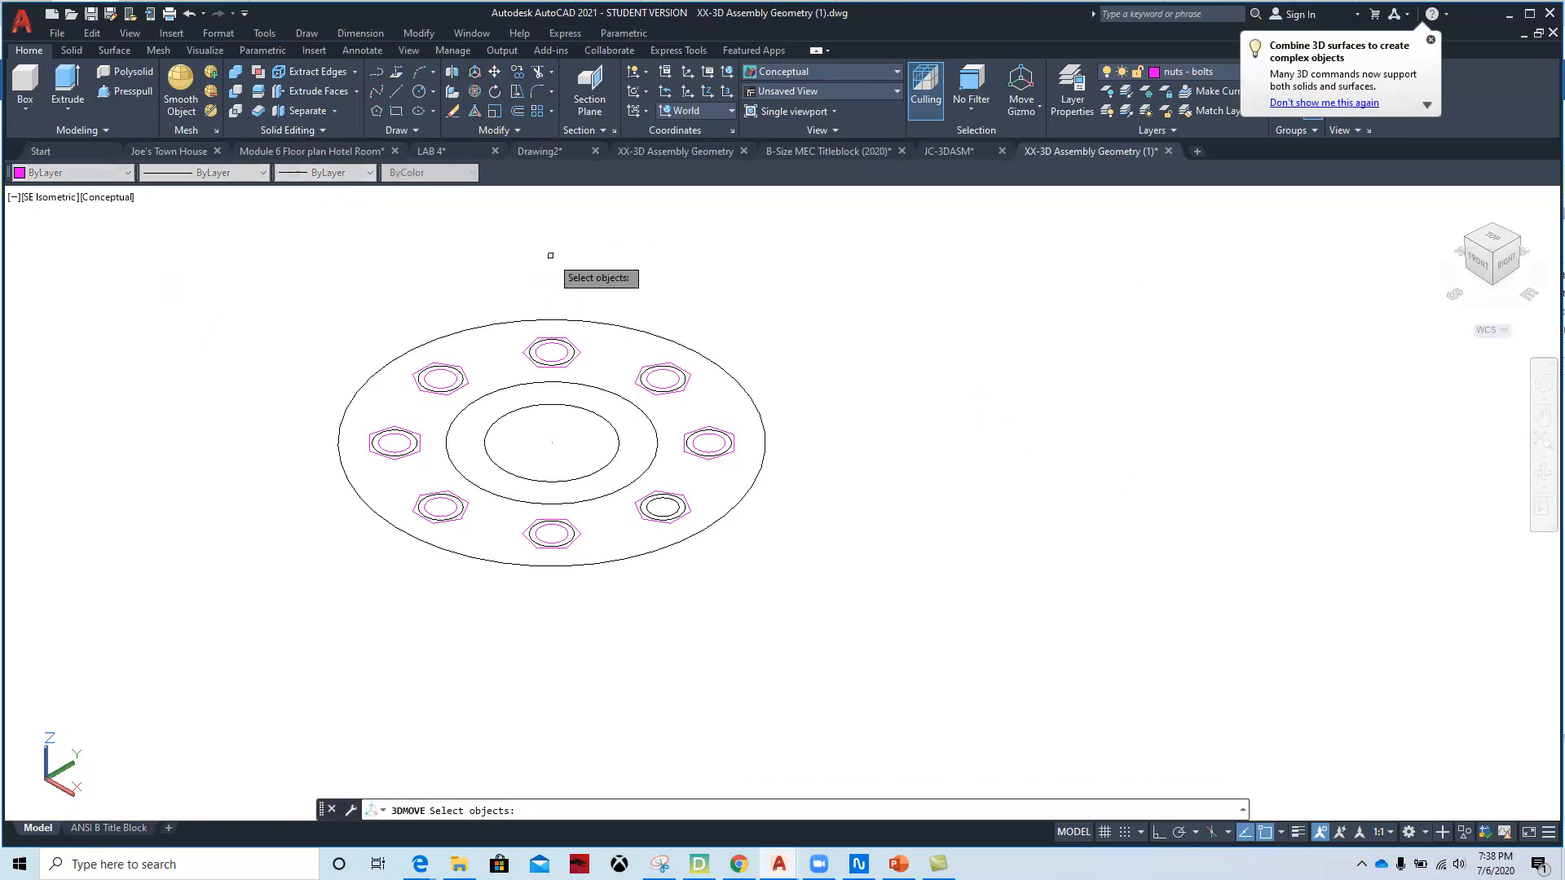
left_click(579, 351)
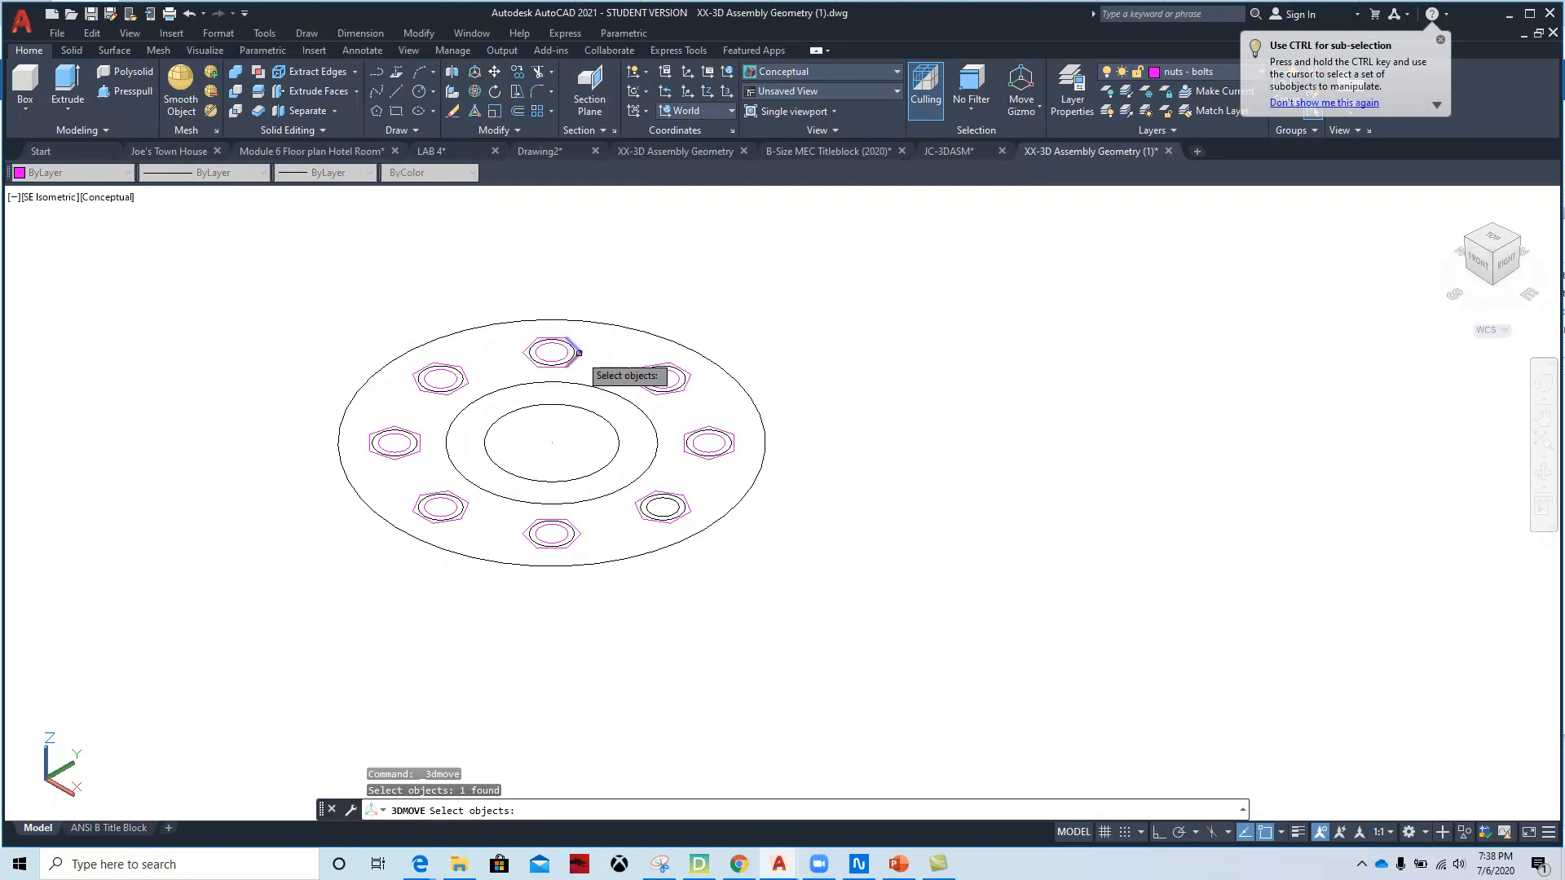
left_click(577, 355)
left_click(577, 356)
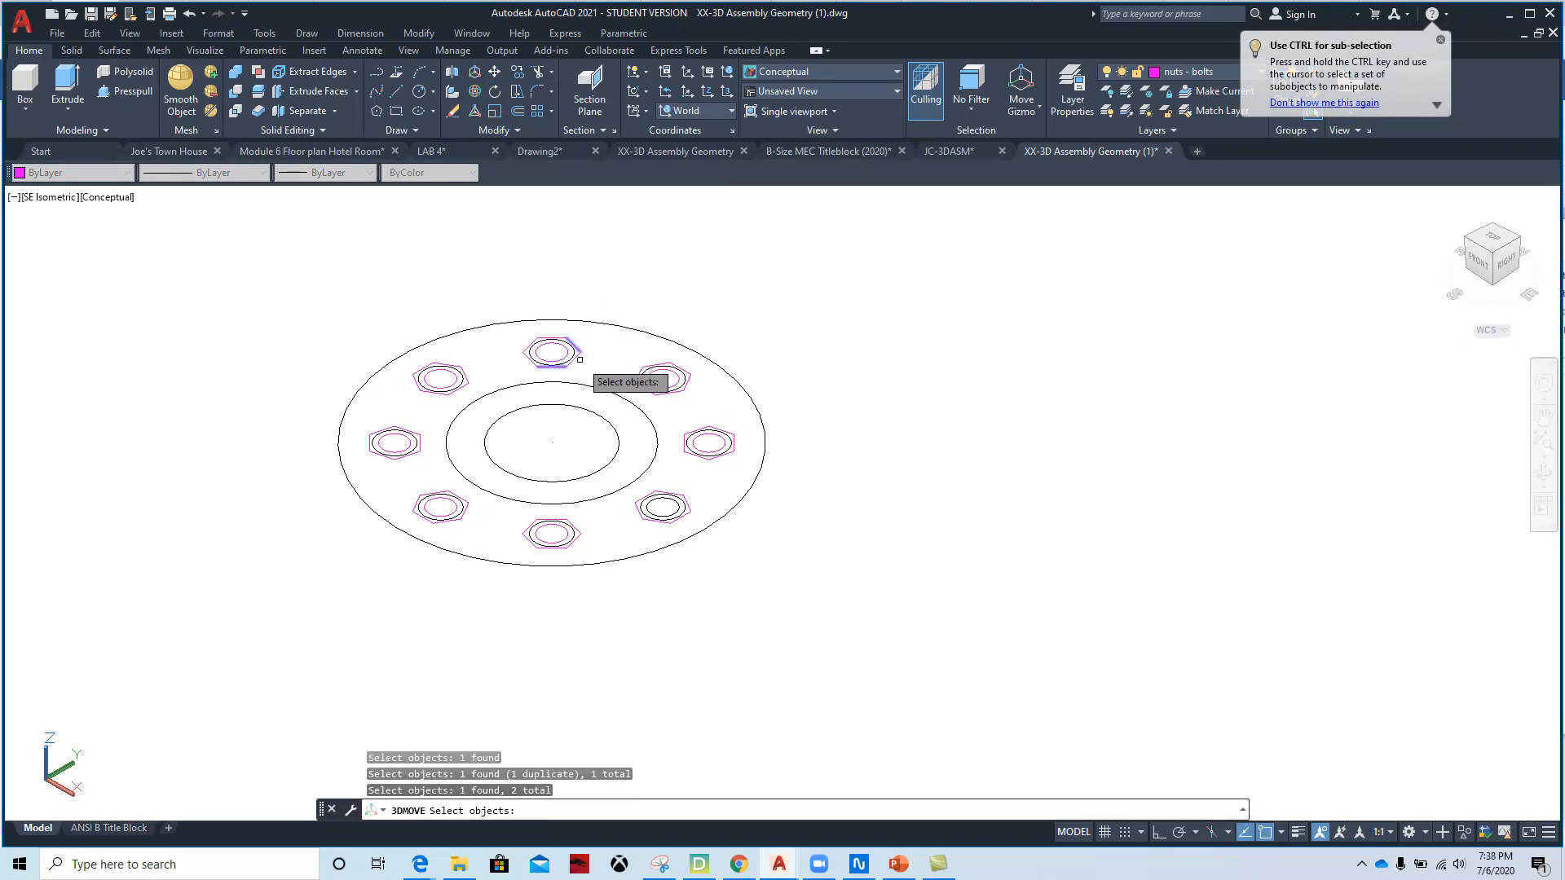
left_click(575, 355)
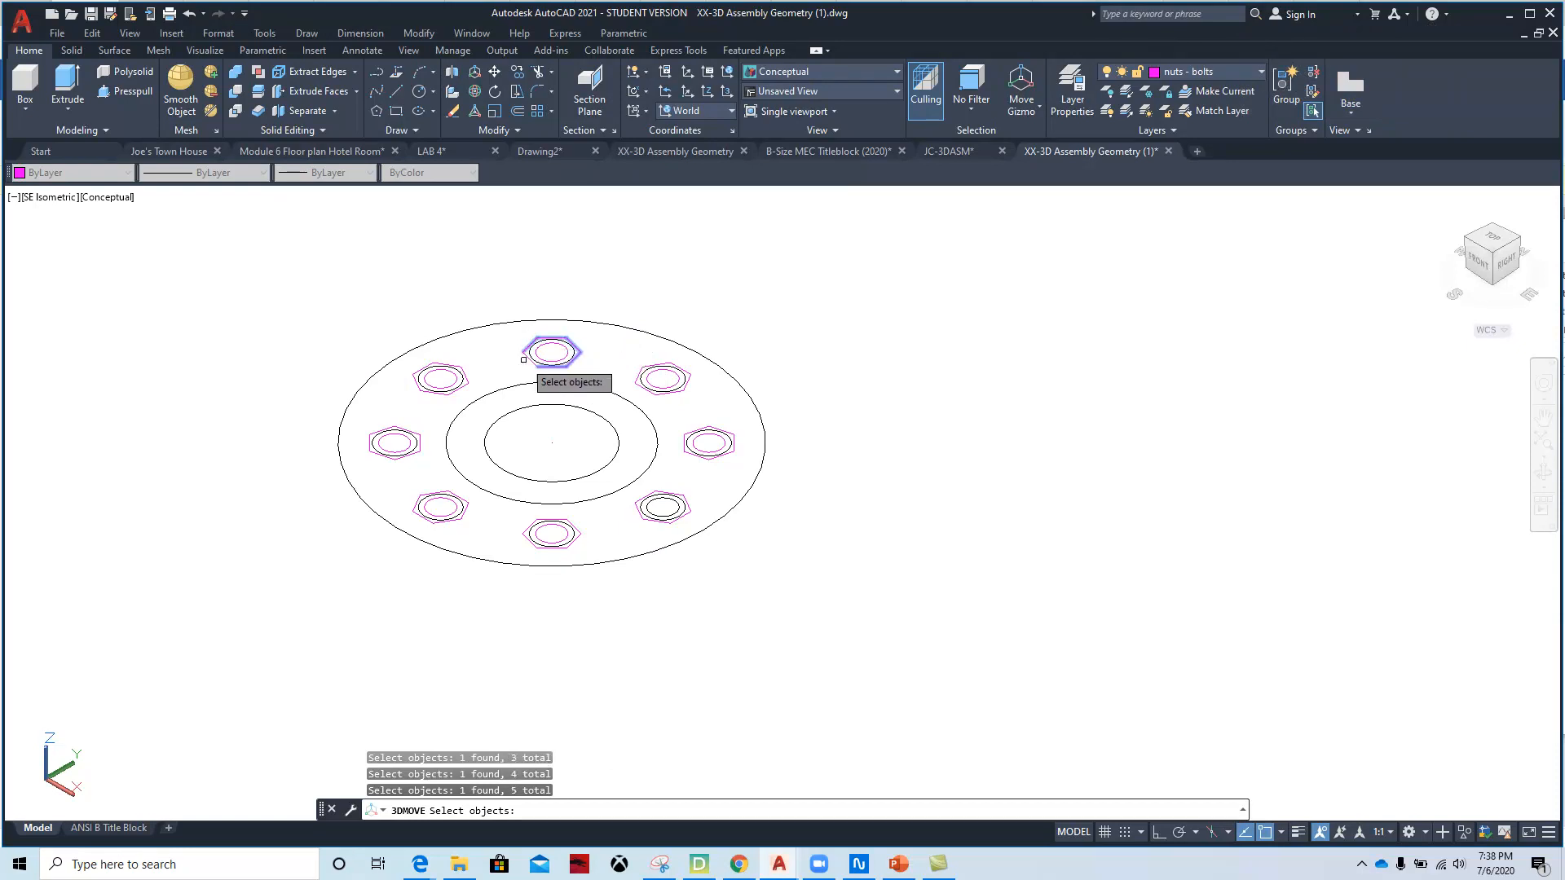
left_click(571, 342)
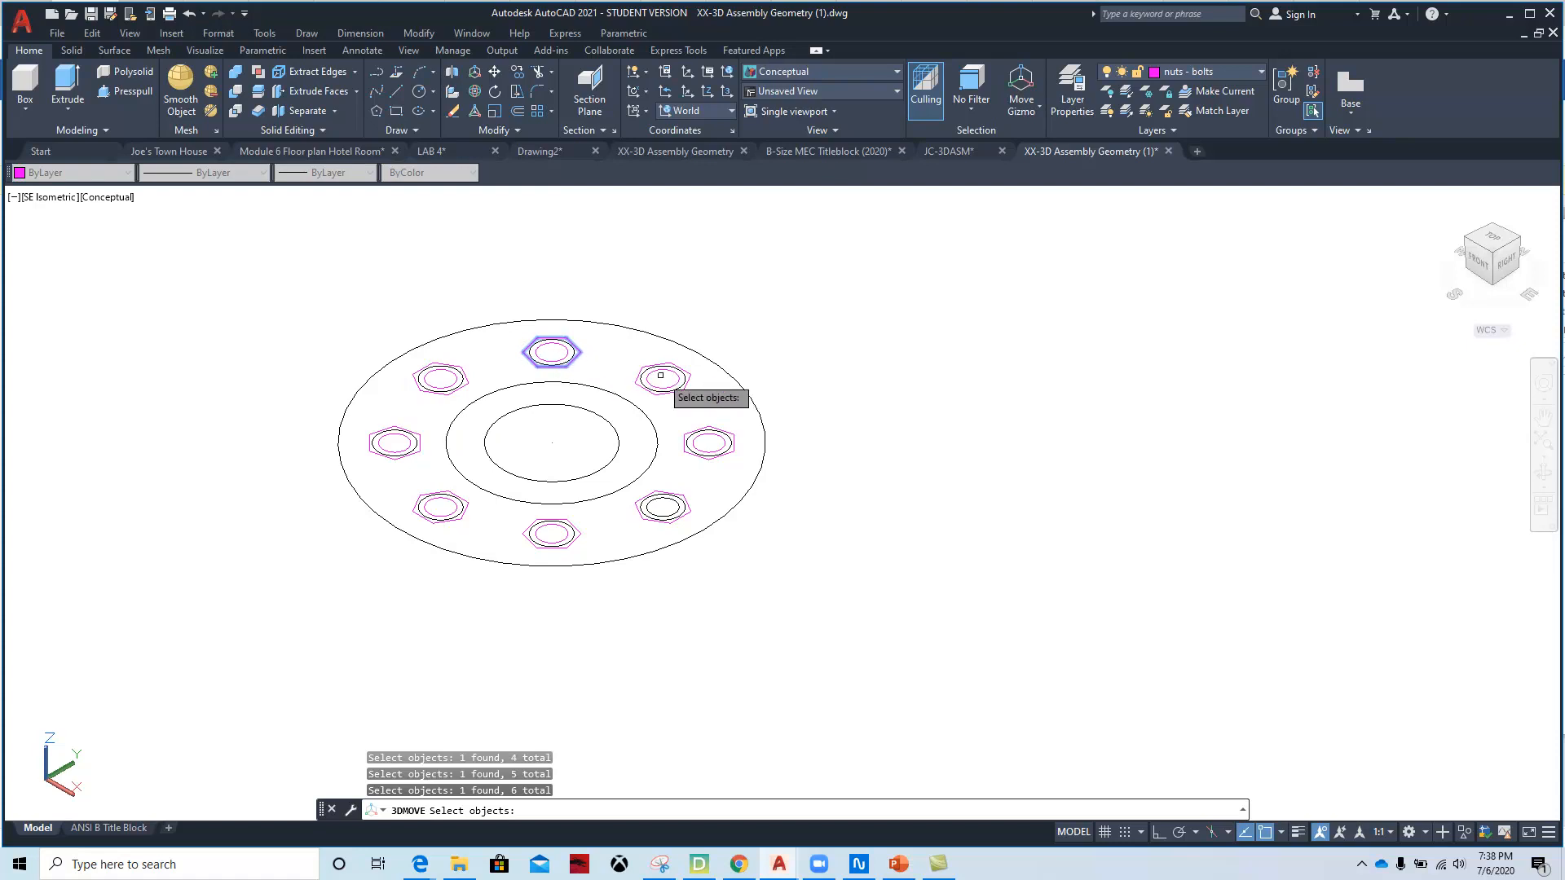
left_click(566, 350)
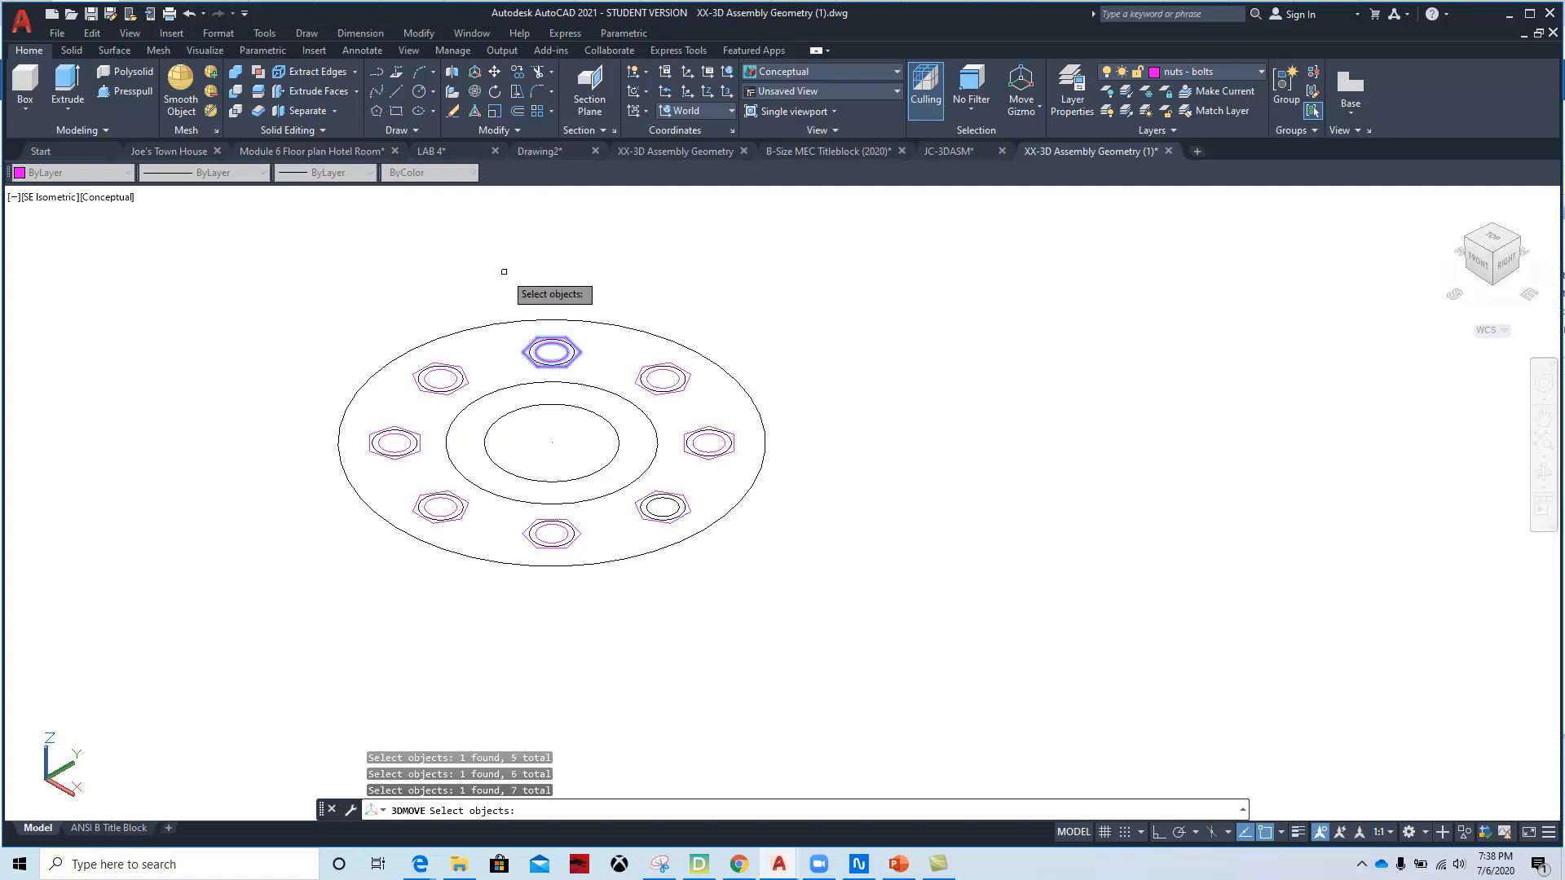
key("Return")
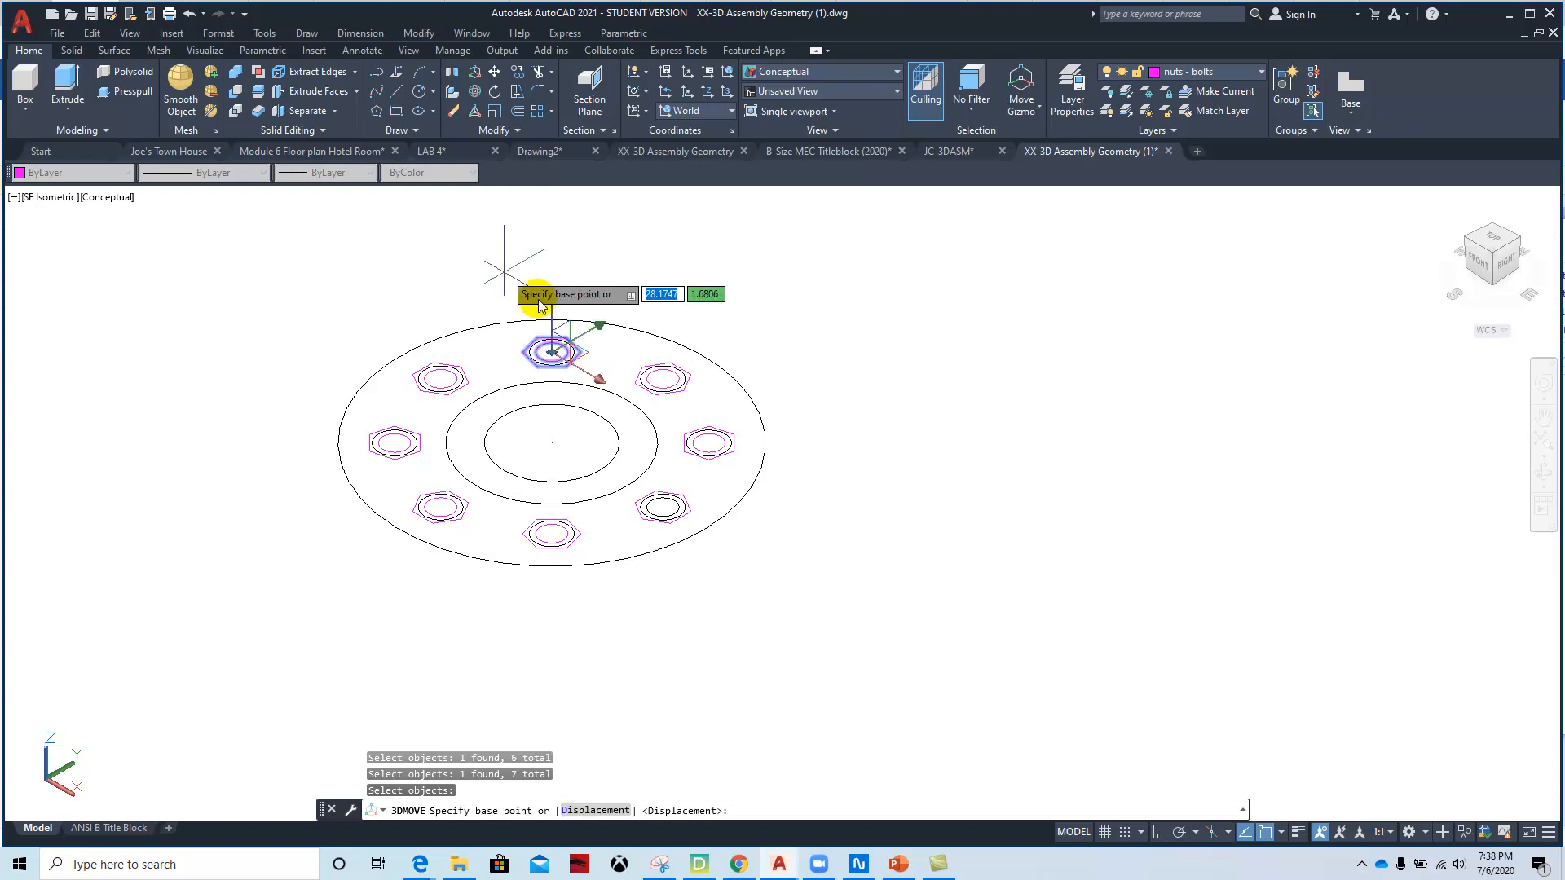
left_click(552, 296)
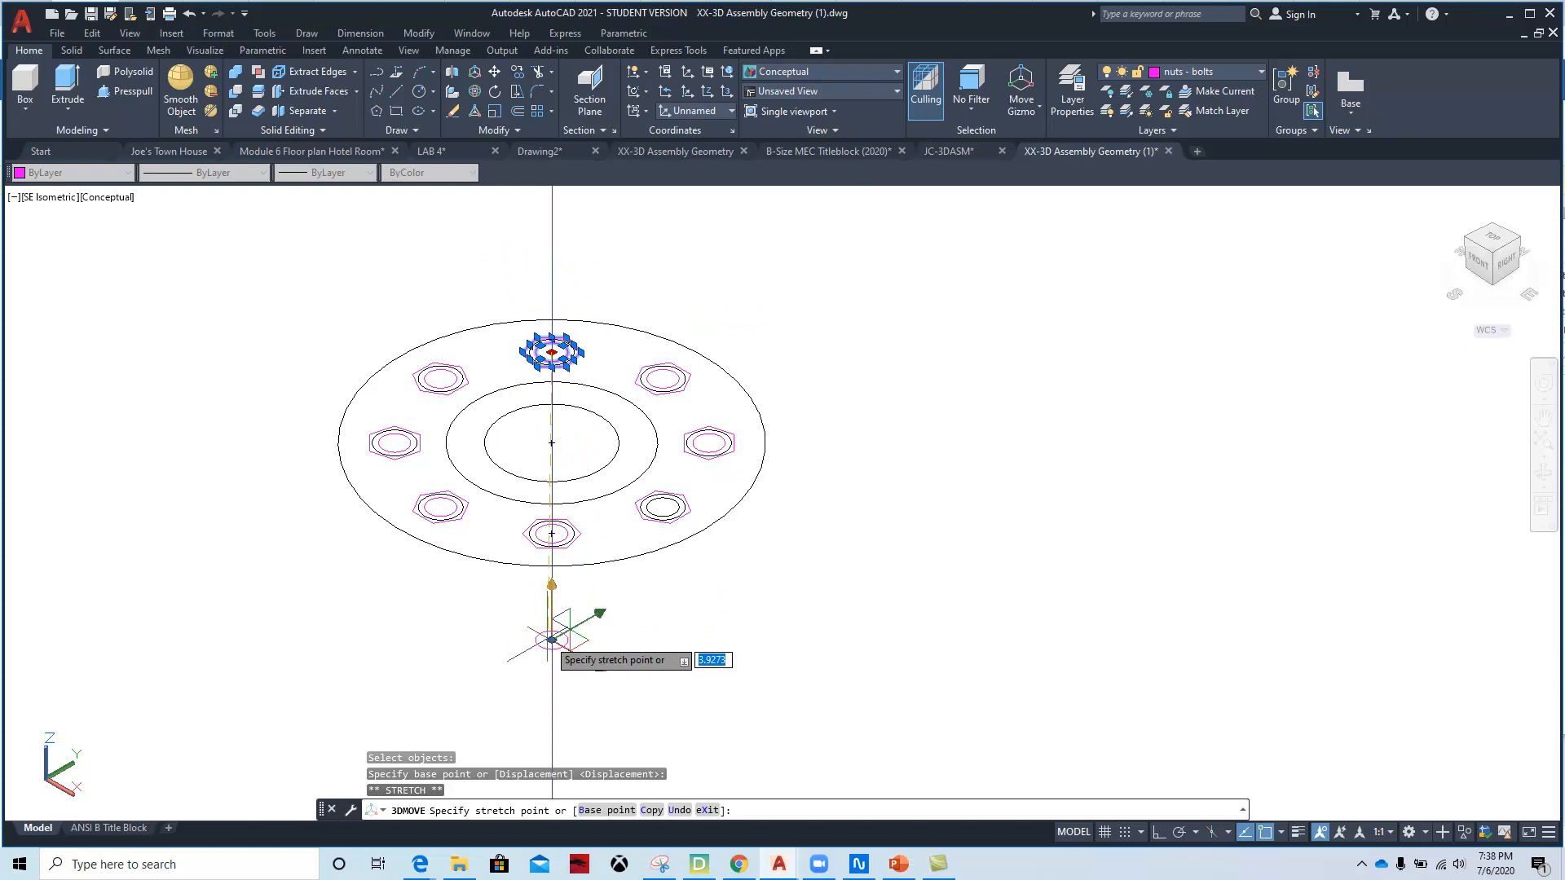
type("3")
key("Return")
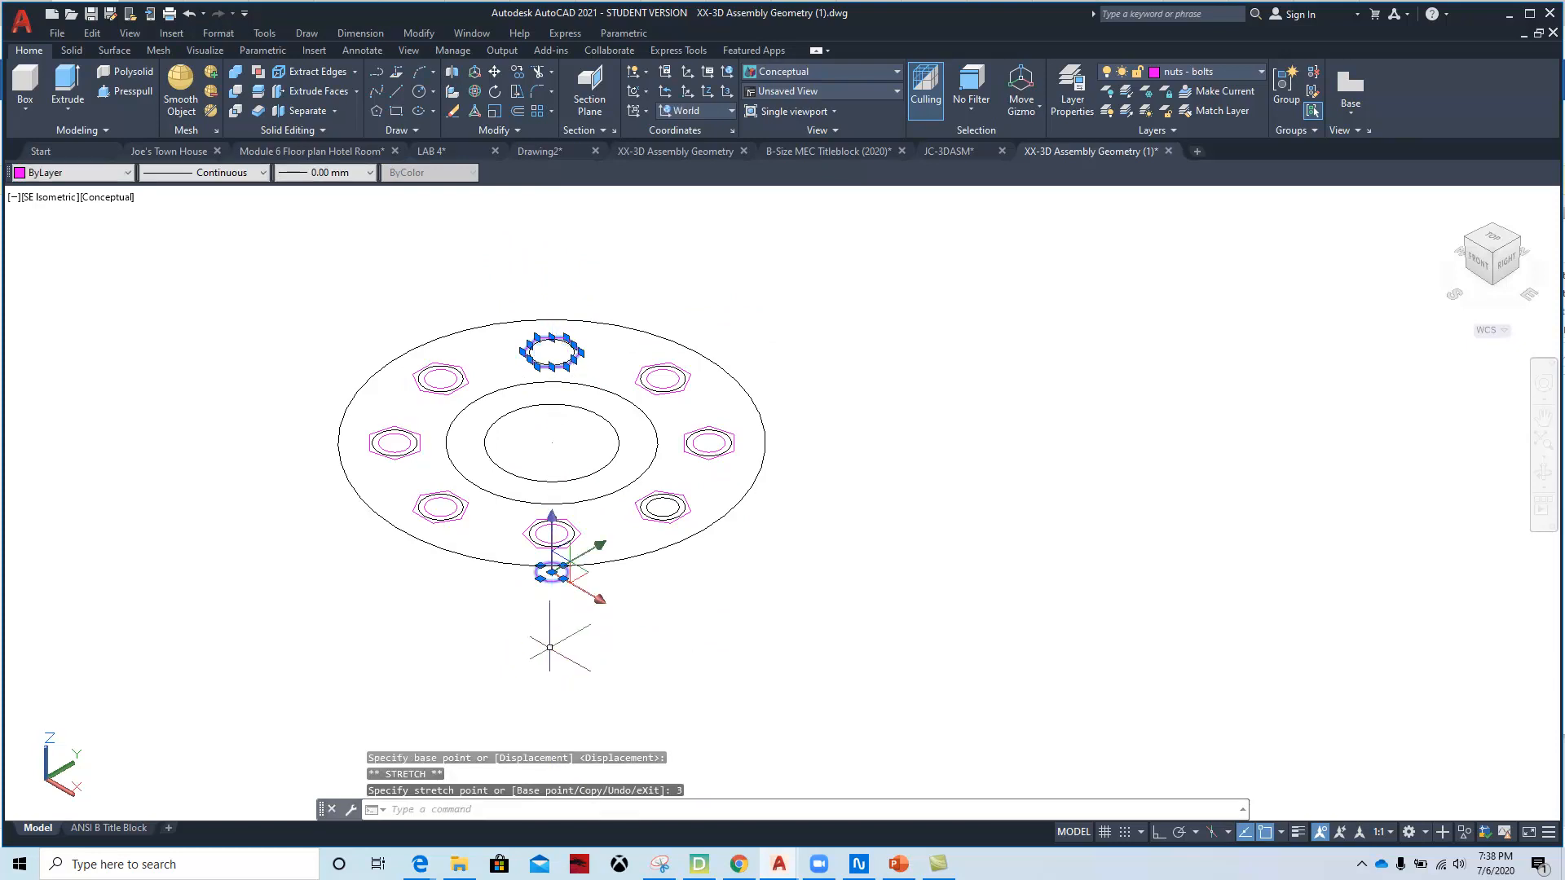
key("Escape")
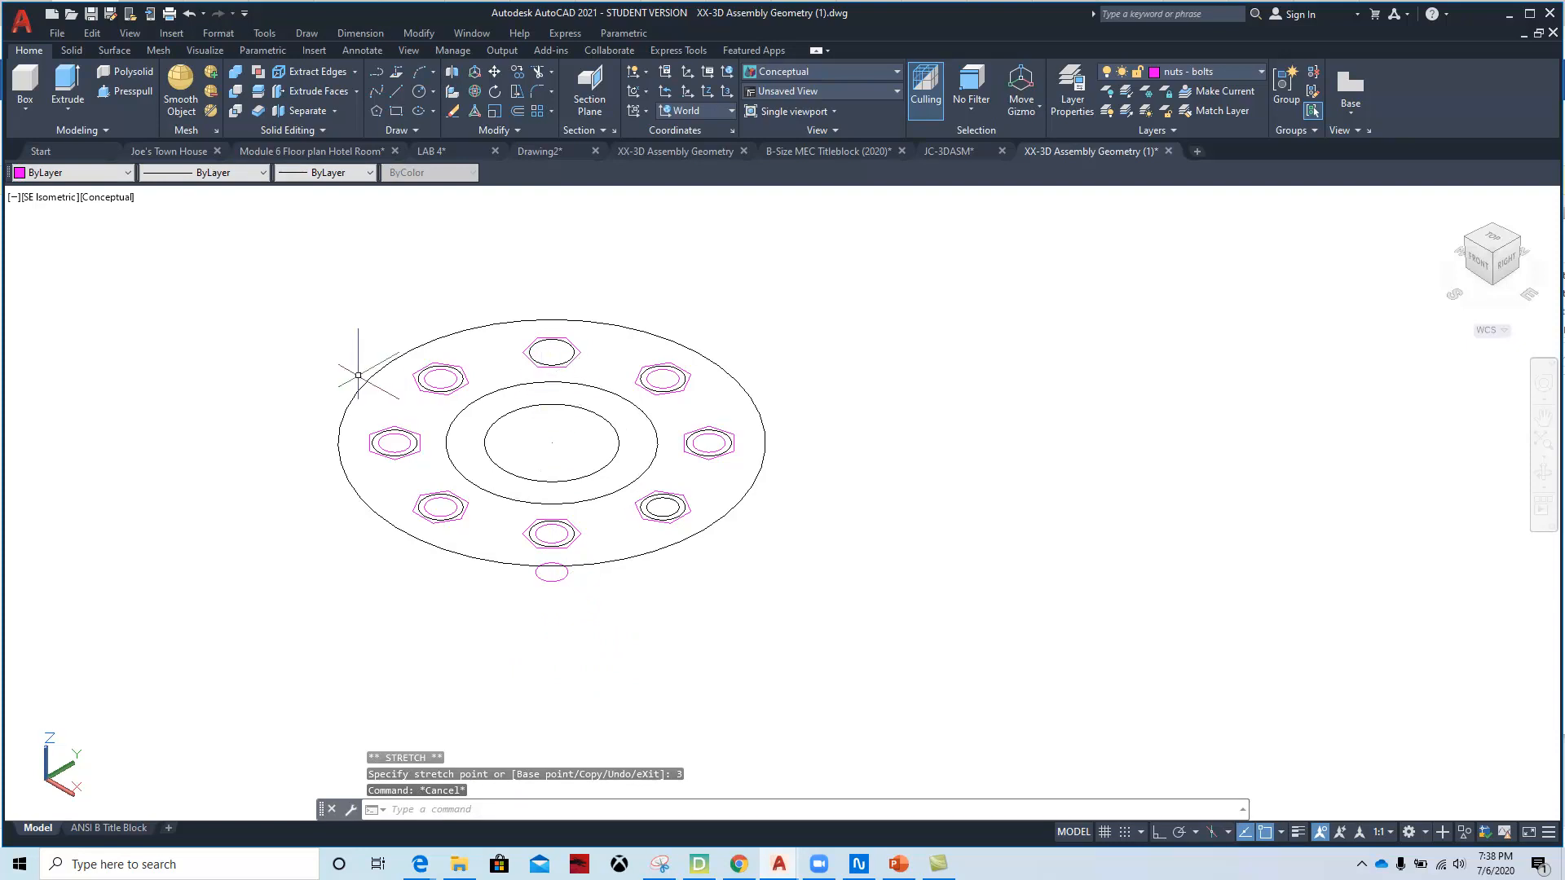
- Move the rearmost nut's six hexagon lines straight down 3 along Z, excluding the black bolt-hole circle from the selection
left_click(494, 71)
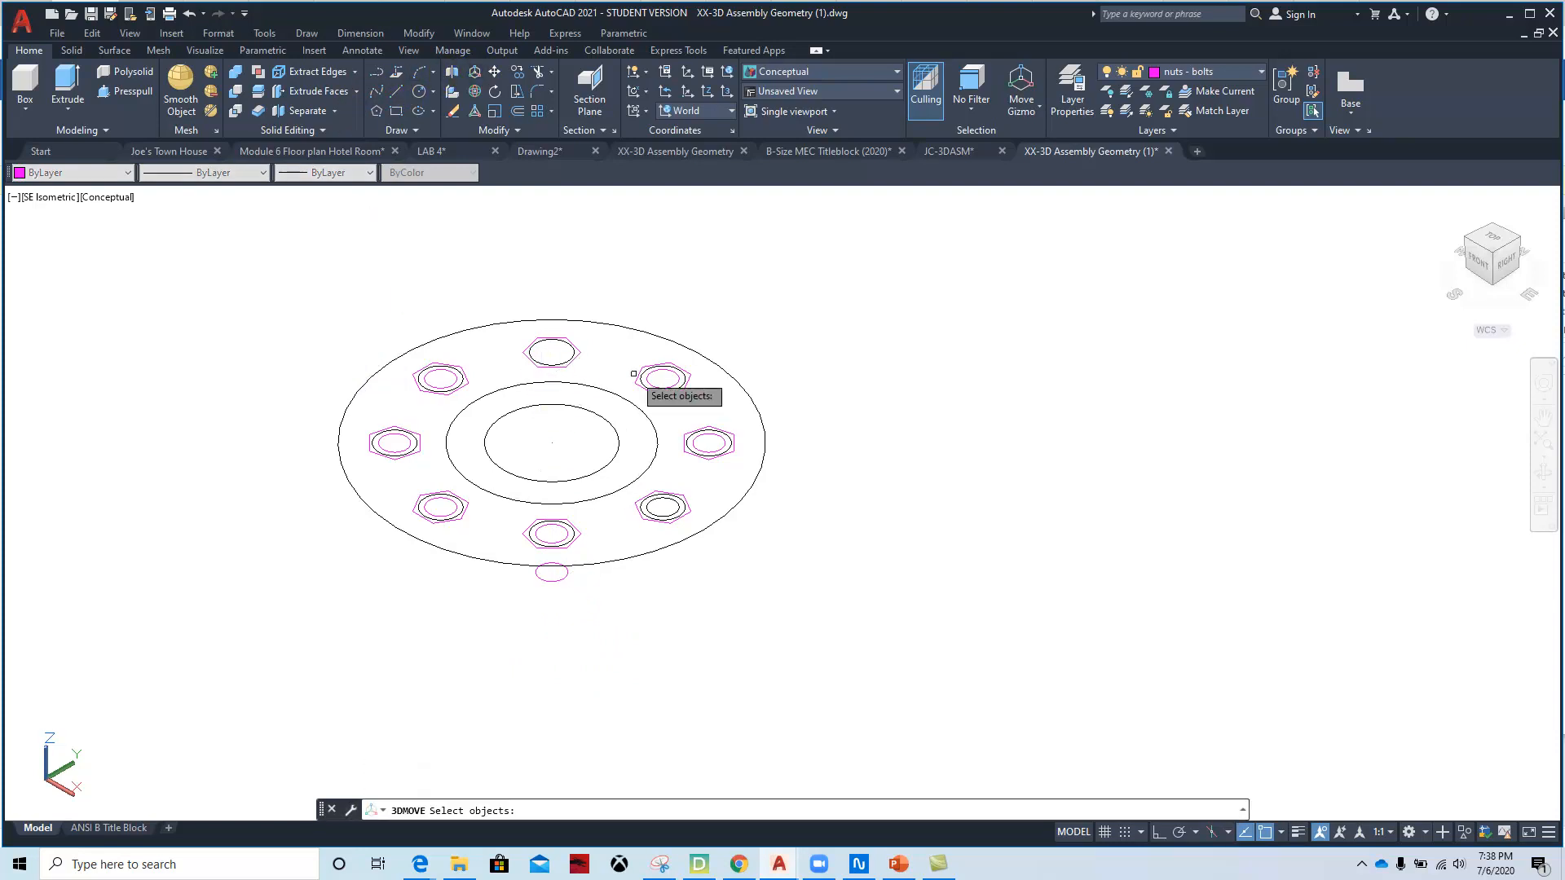
left_click(576, 353)
left_click(575, 355)
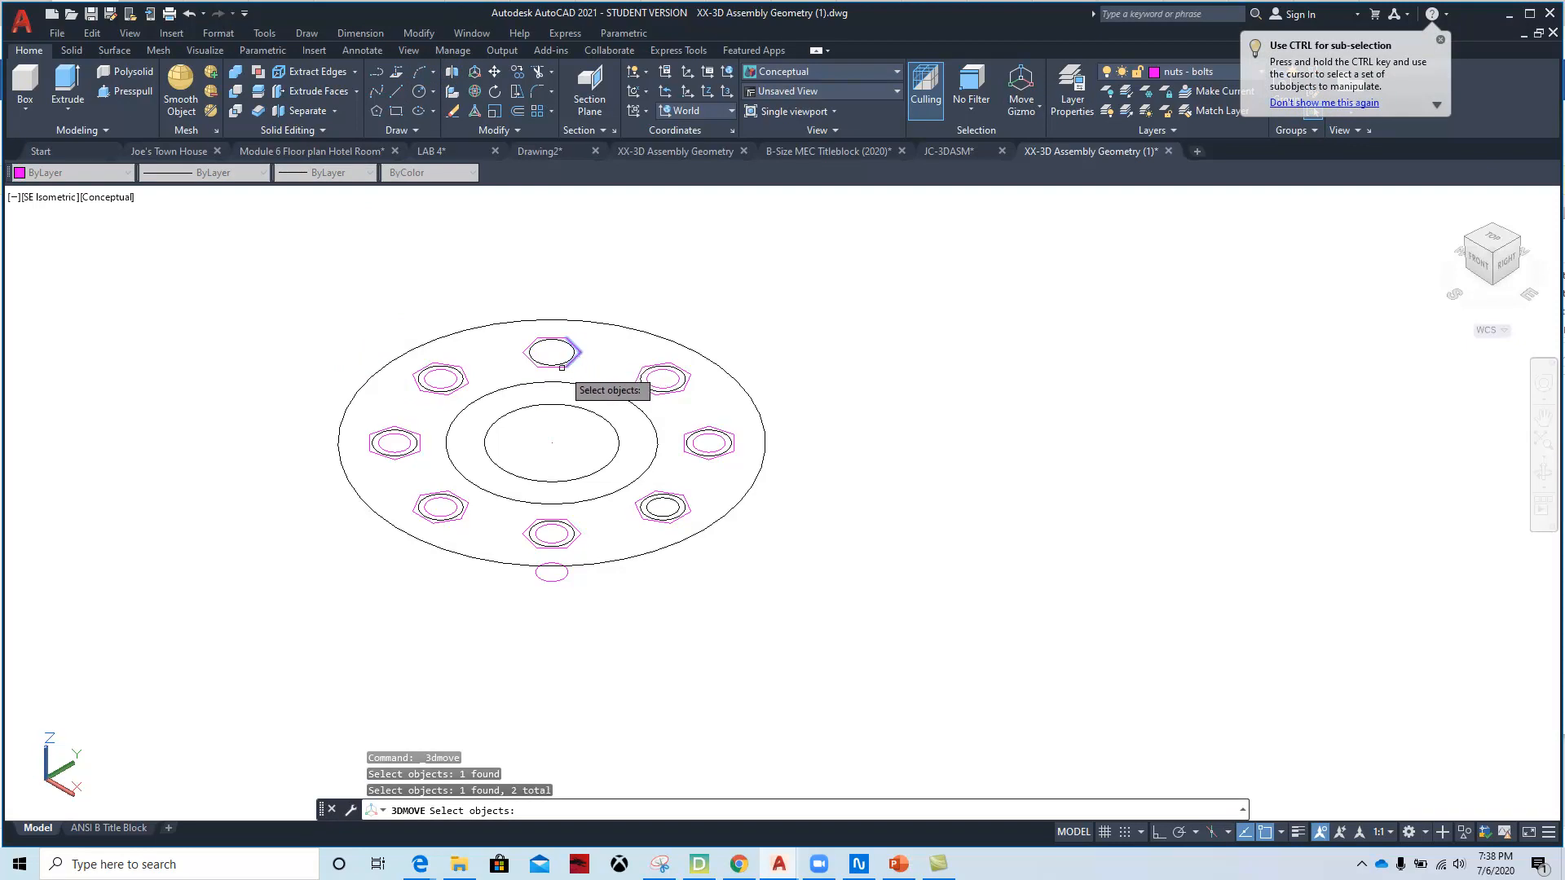
left_click(542, 366)
left_click(537, 368)
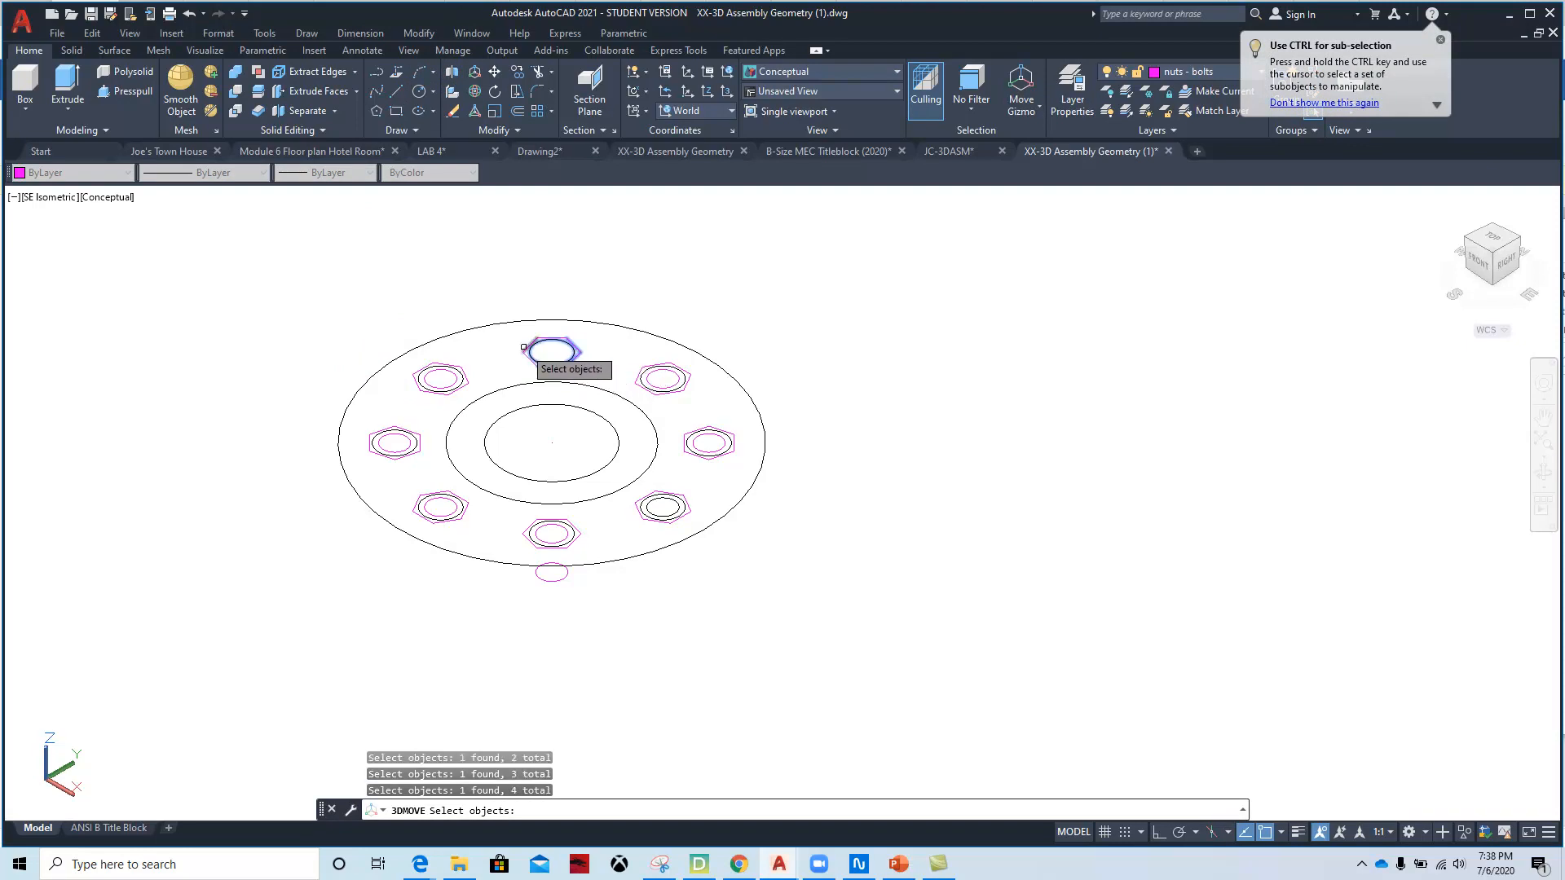
left_click(527, 359)
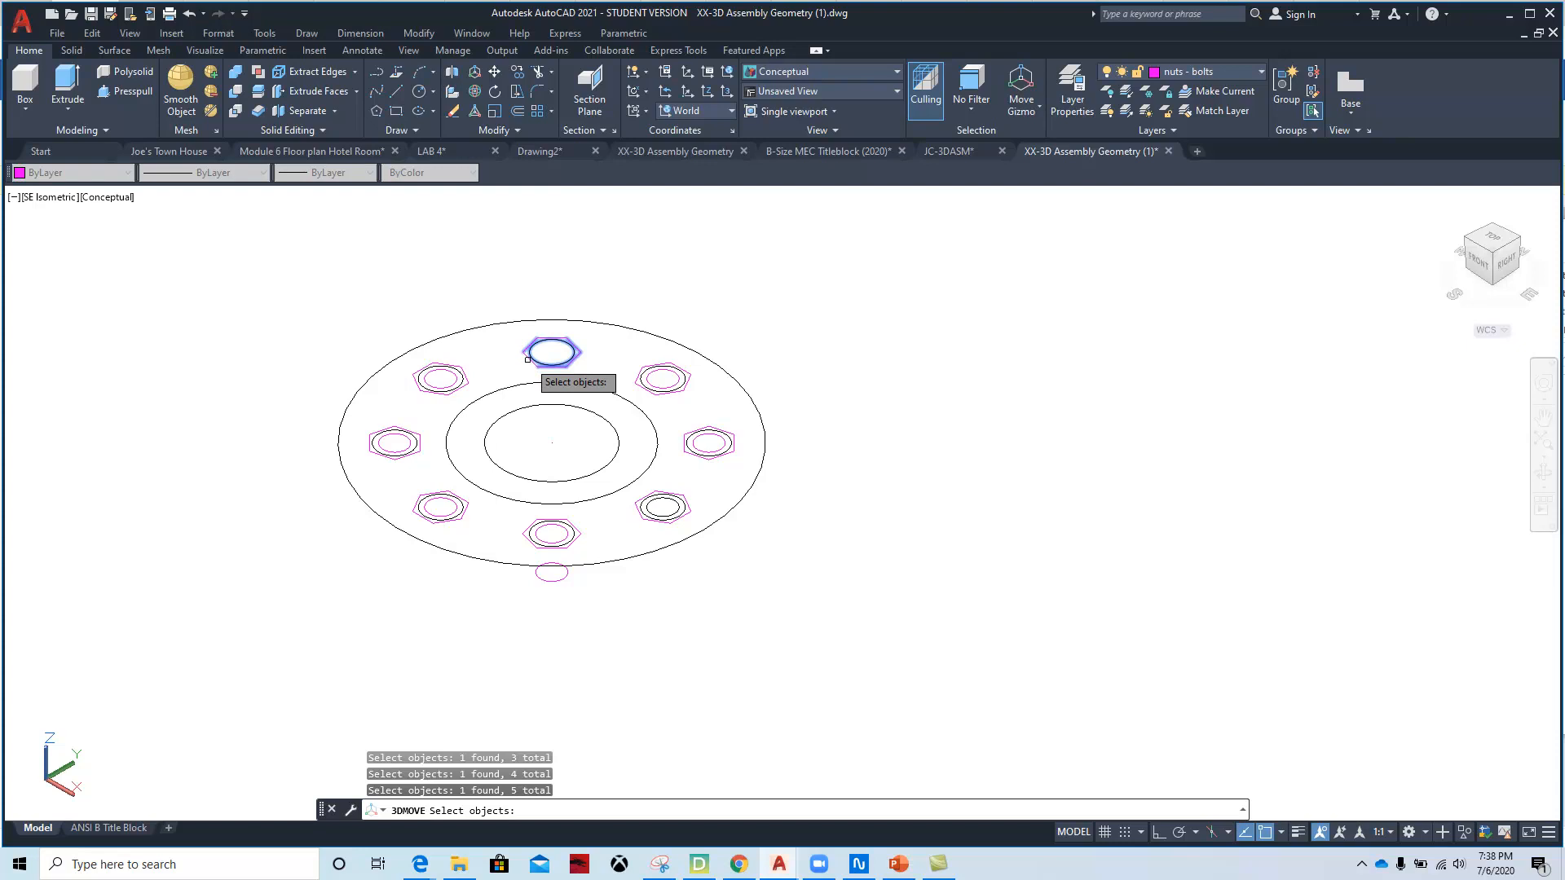
left_click(528, 359)
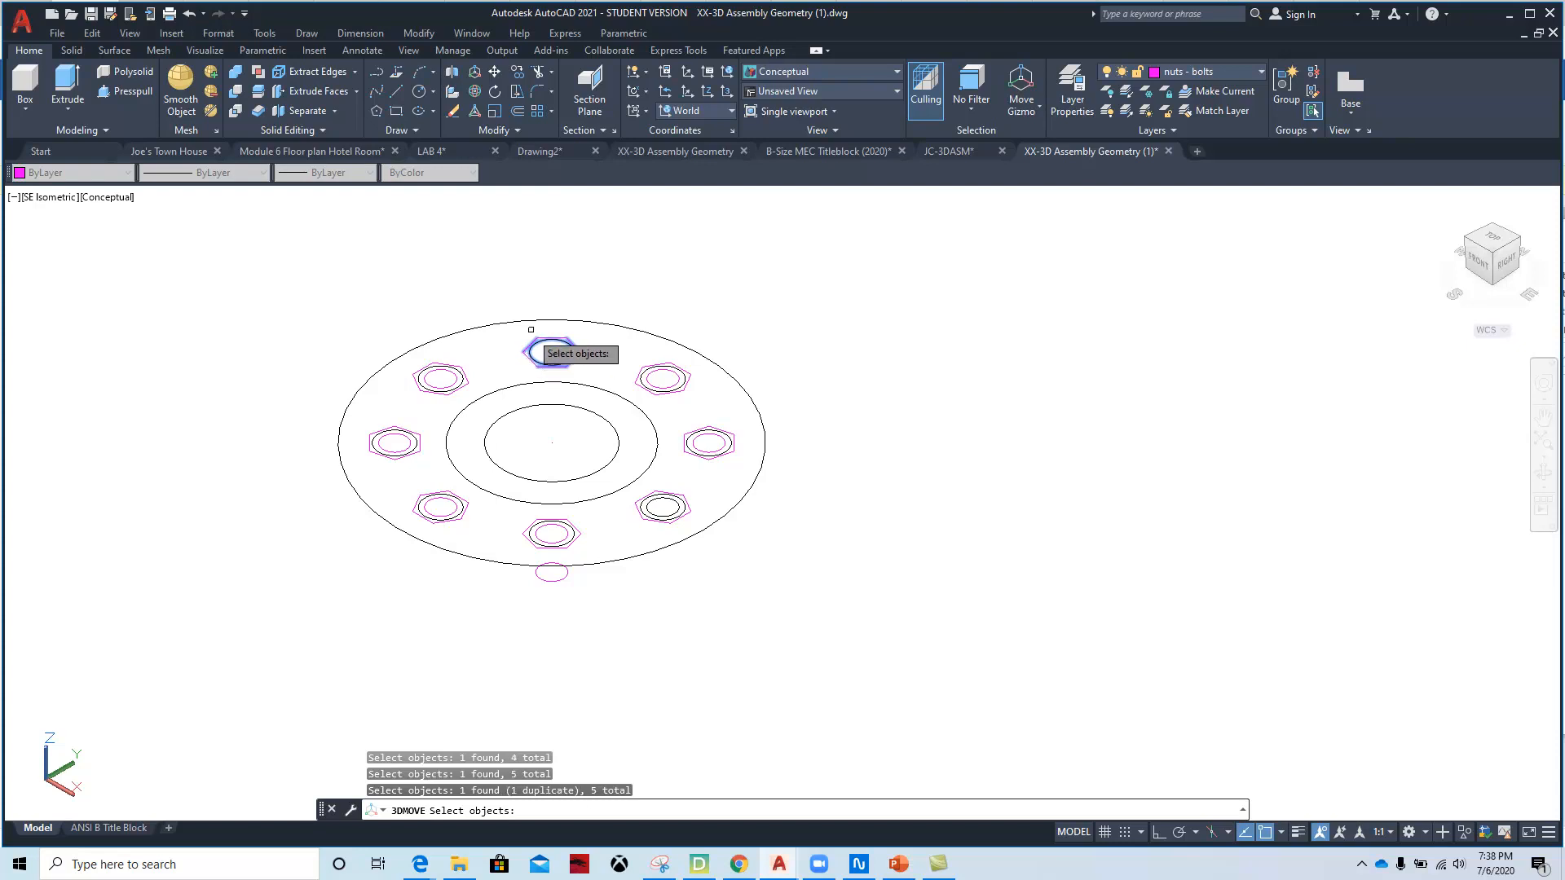
left_click(582, 328)
left_click(471, 385)
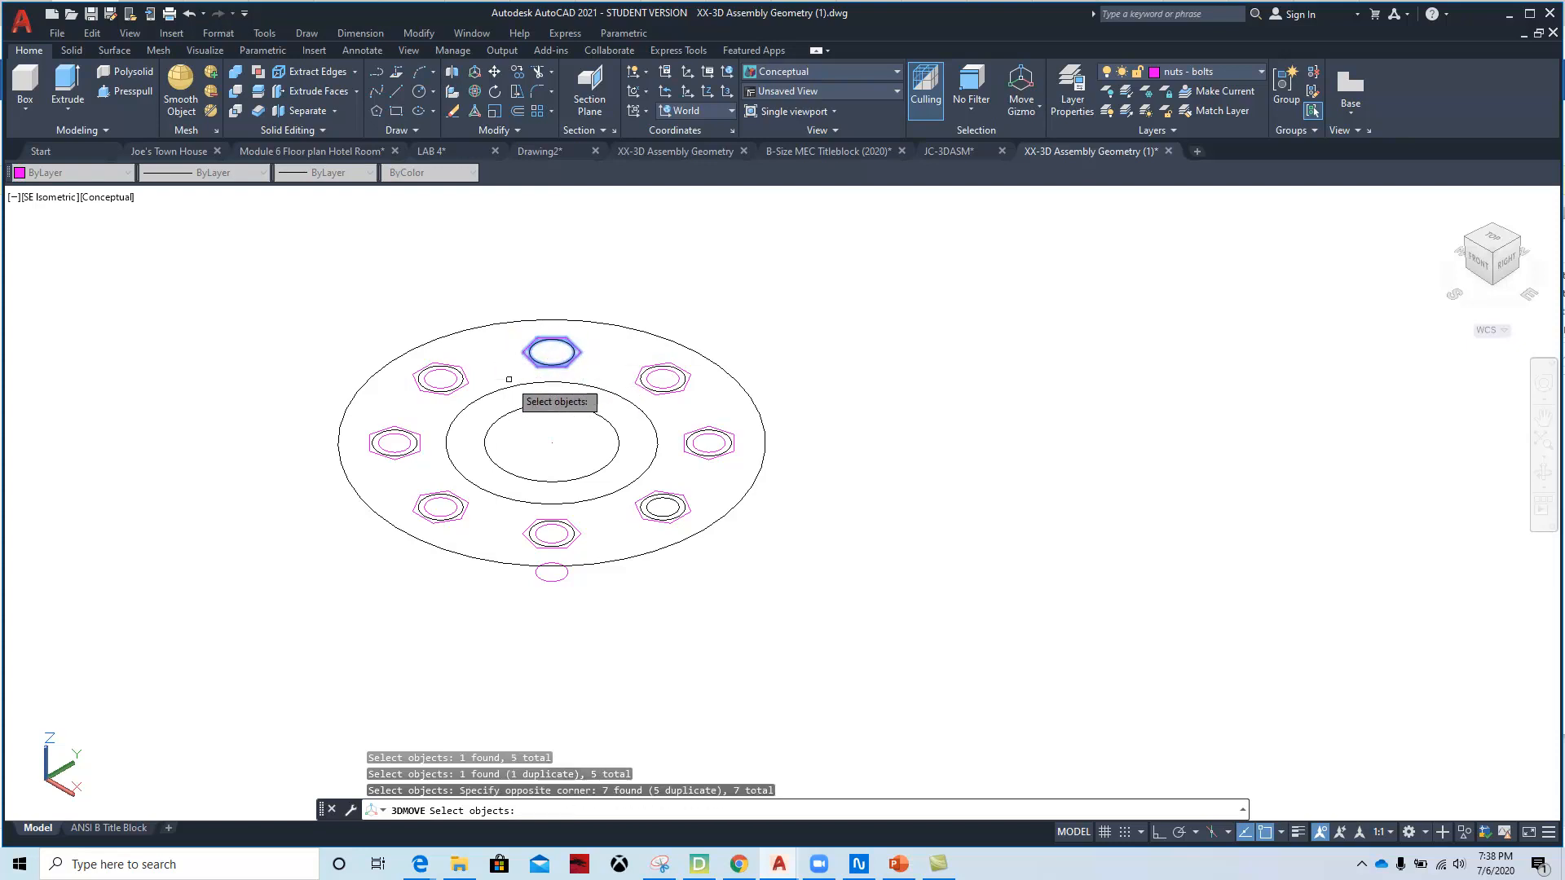
left_click(541, 346)
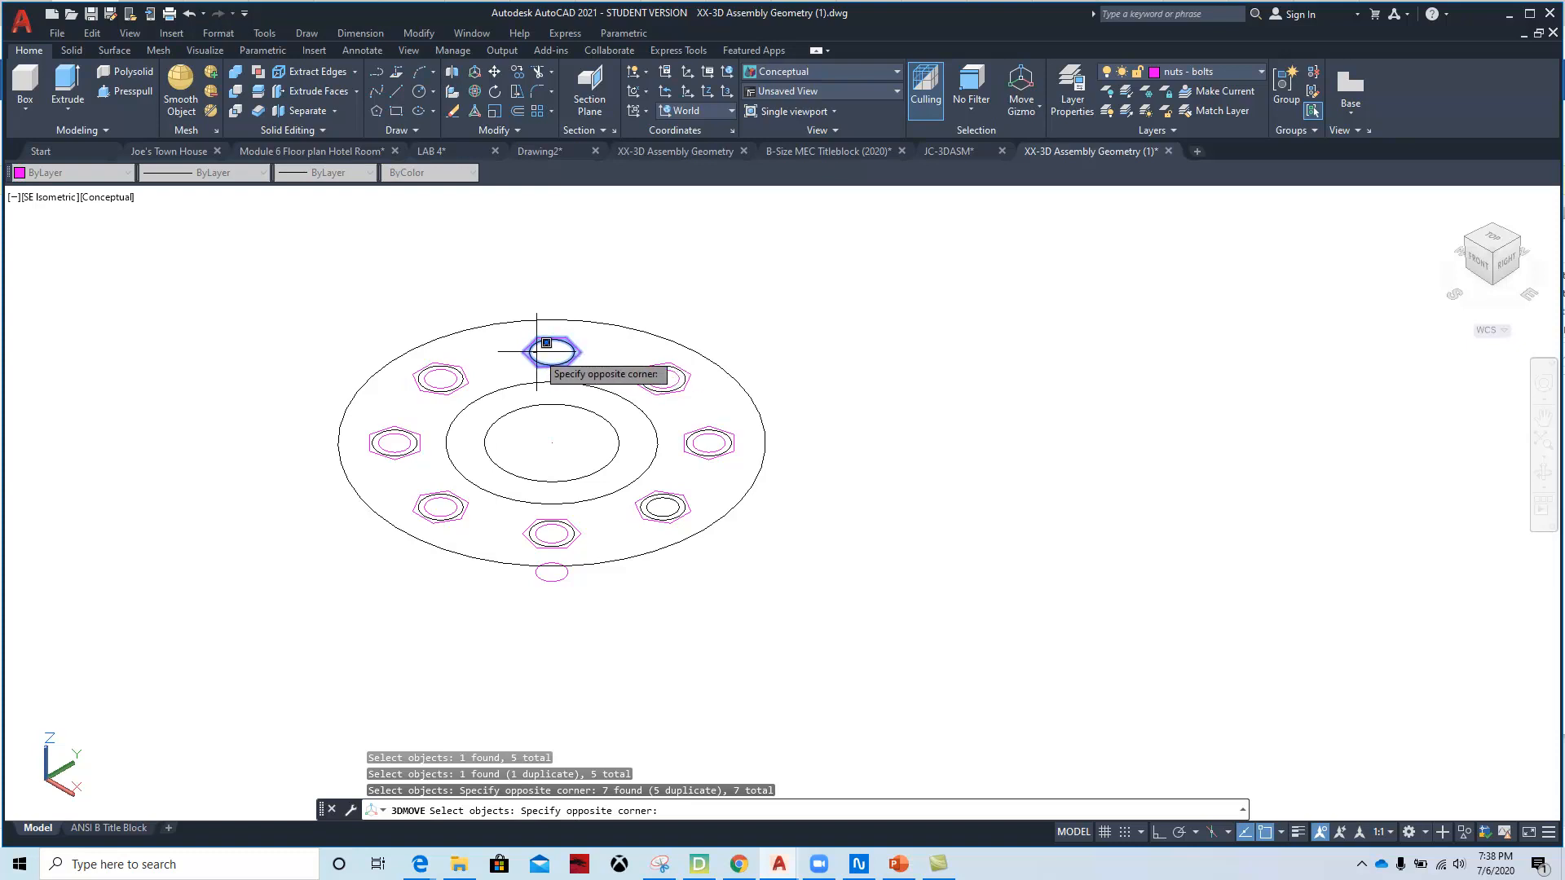
scroll(541, 346, "up", 5)
left_click(506, 354, "shift")
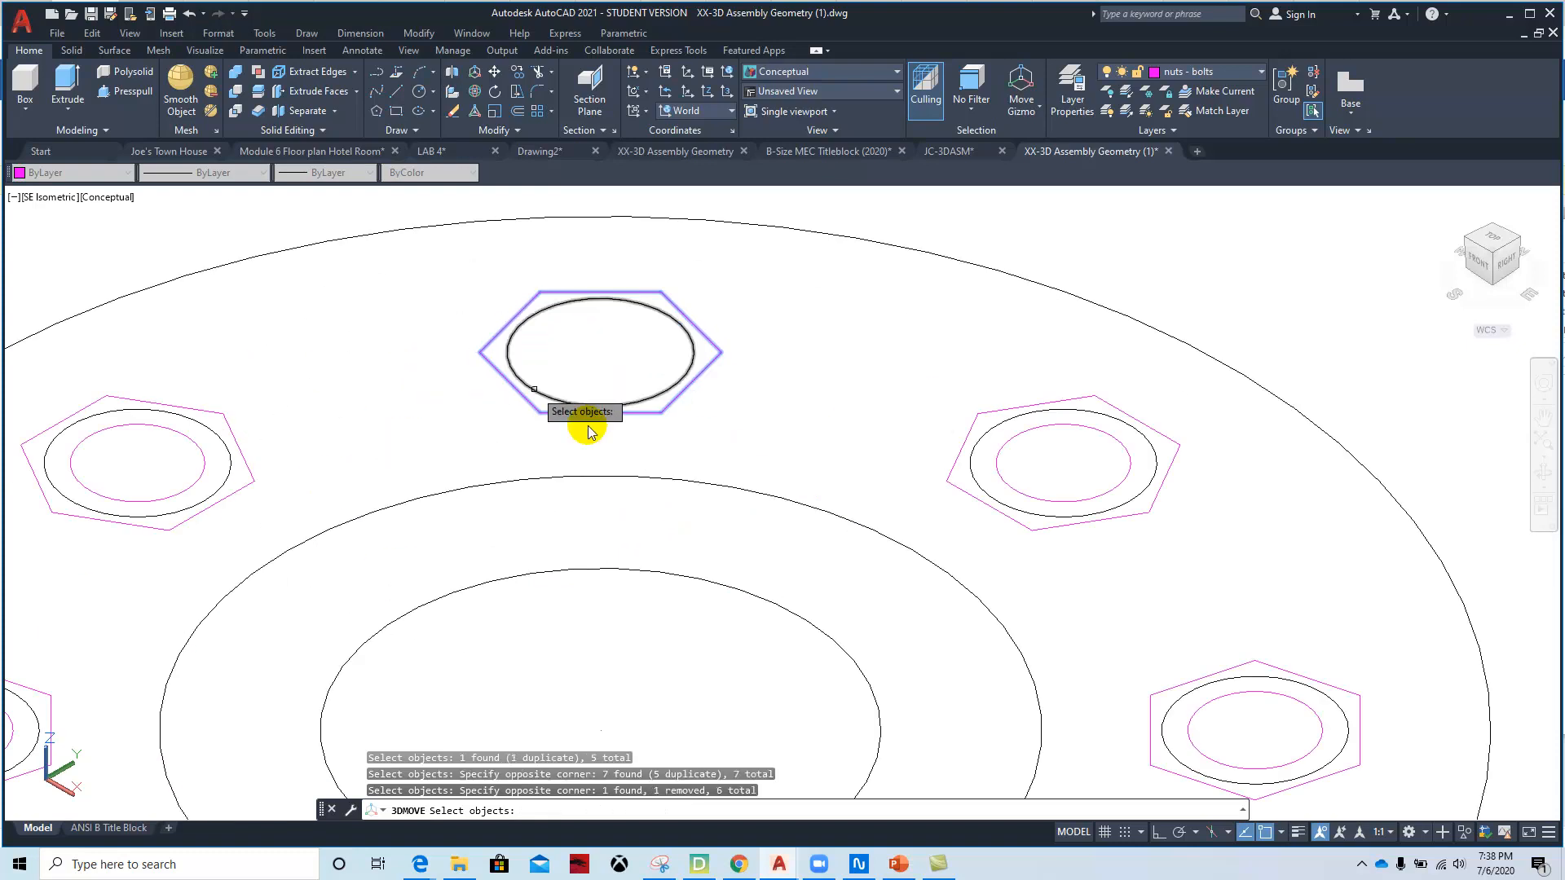
scroll(763, 370, "down", 4)
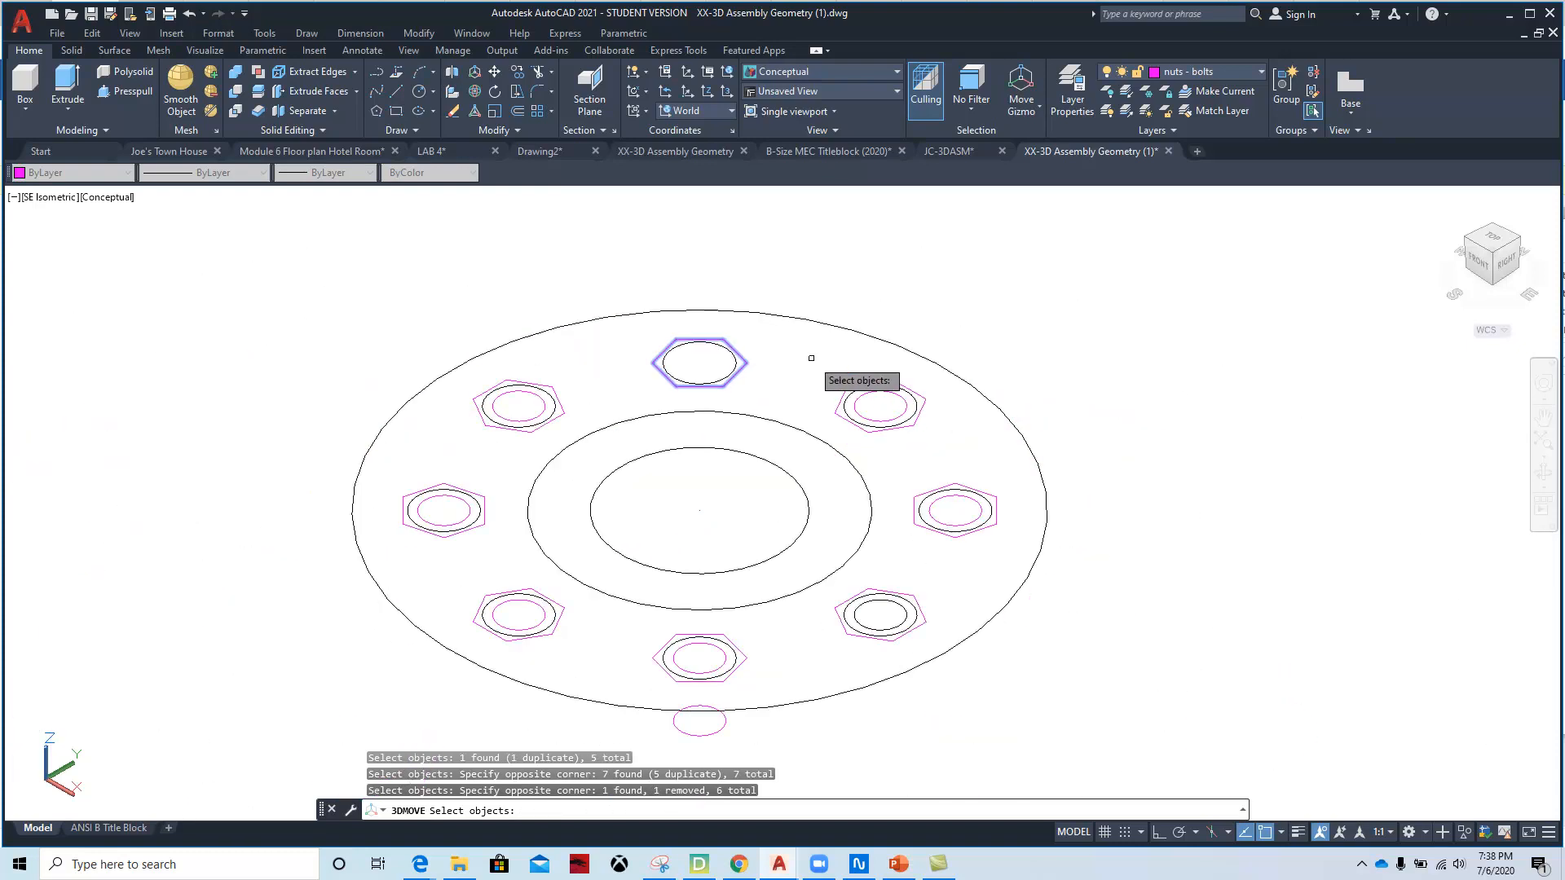
key("Return")
left_click(700, 314)
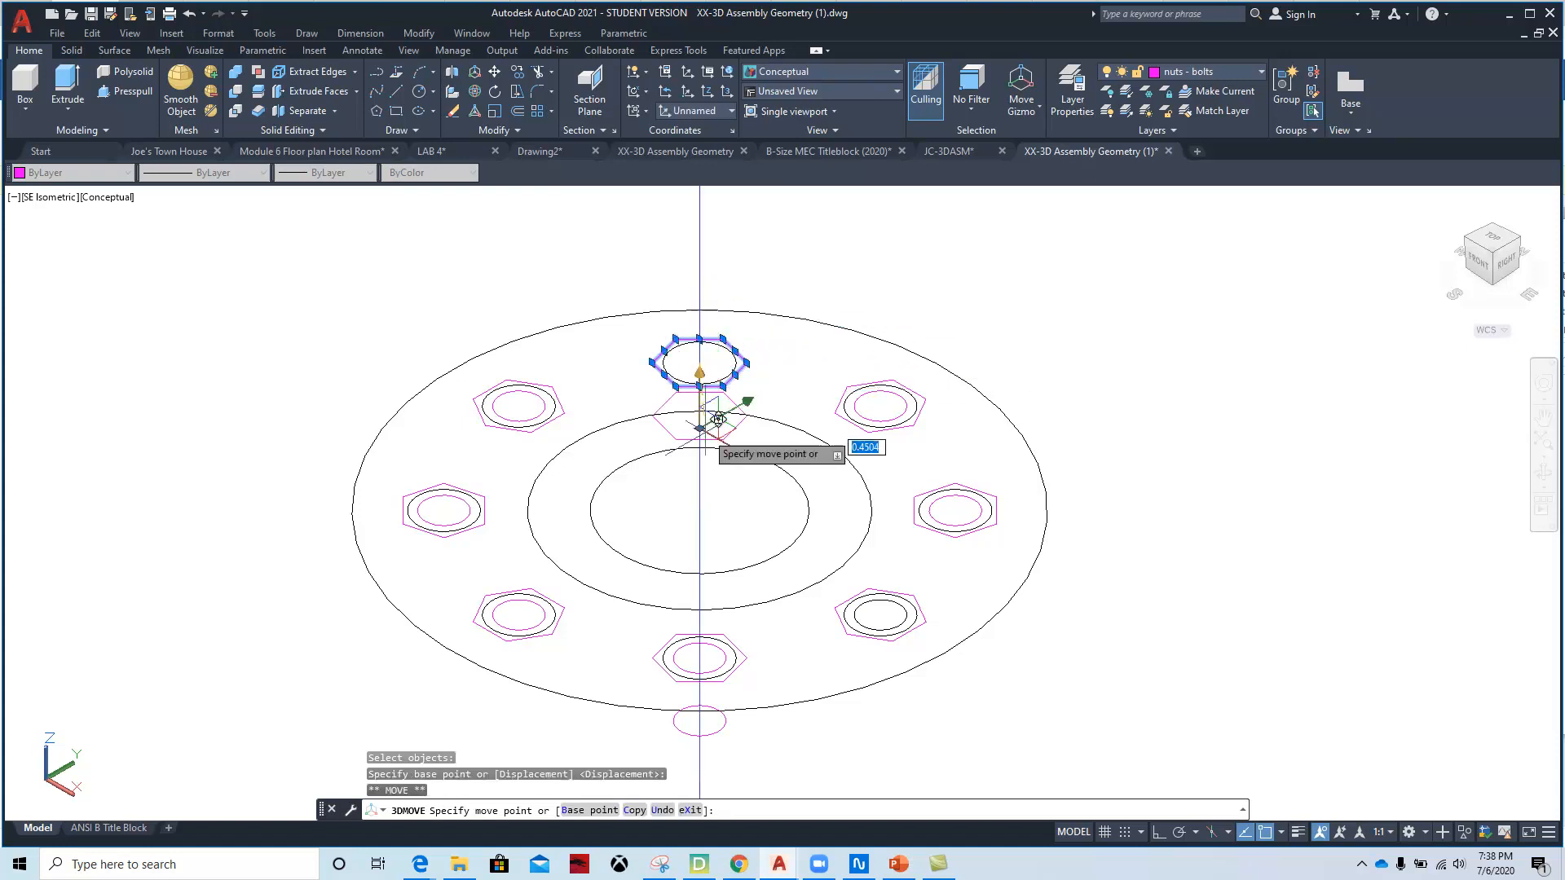
type("3")
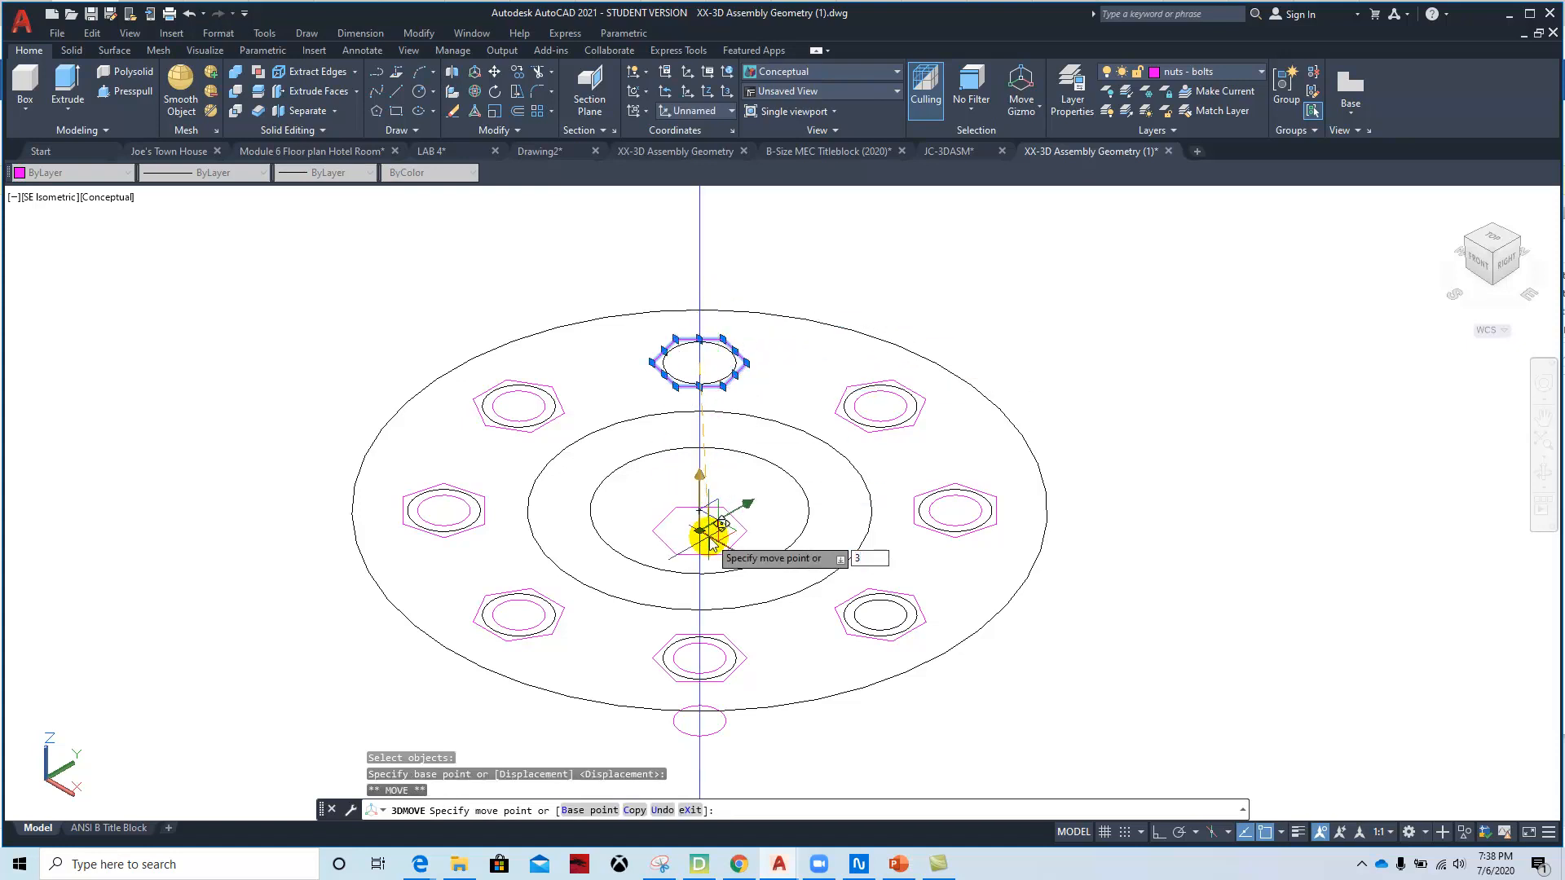
key("Return")
scroll(764, 625, "down", 4)
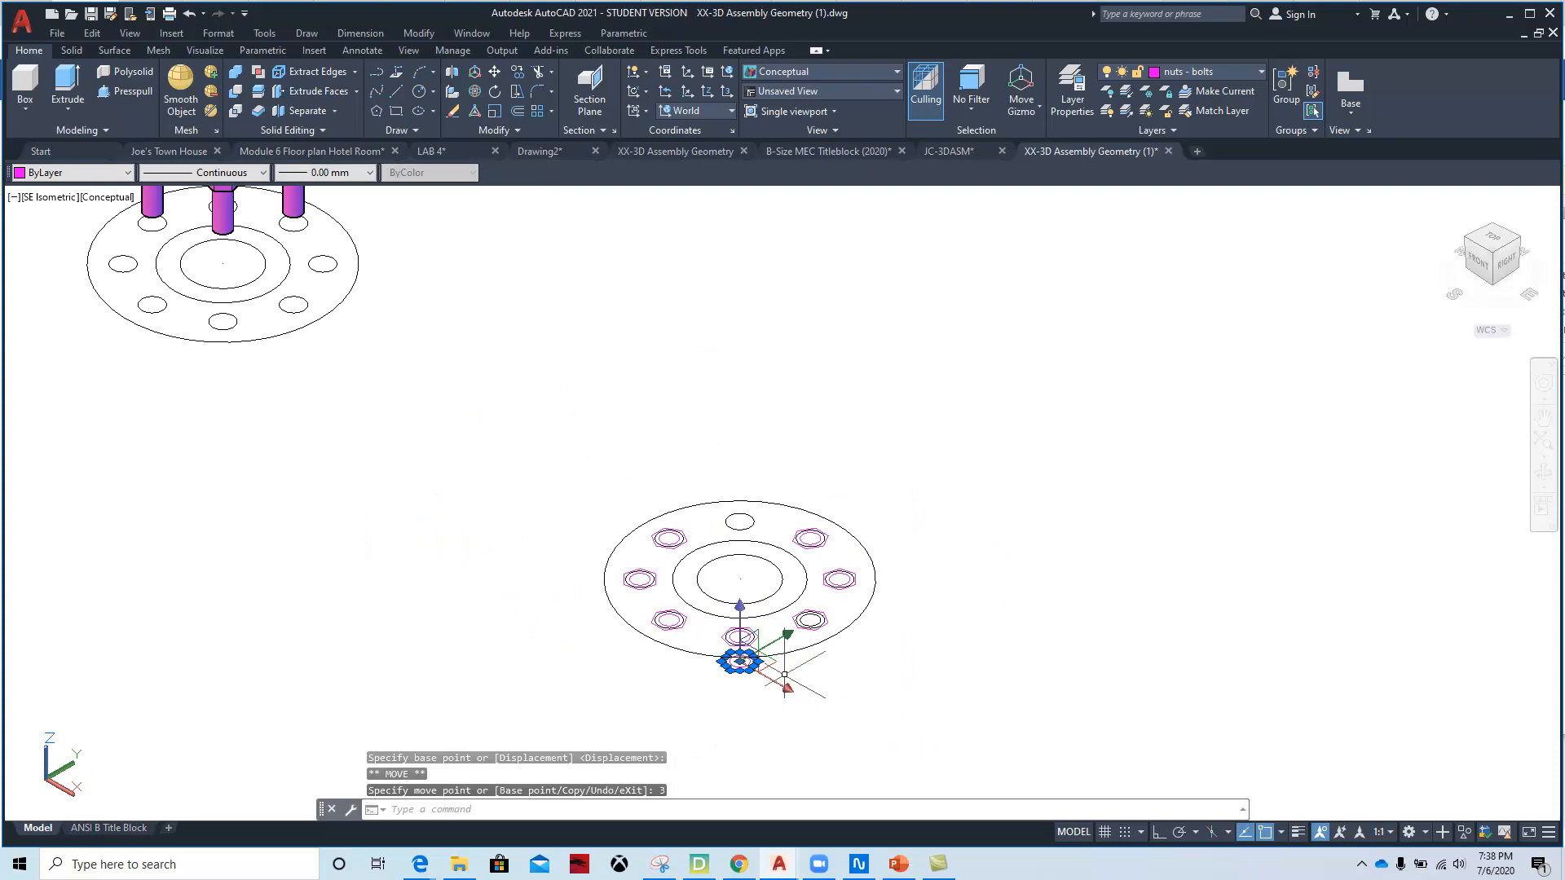
key("Escape")
- Examine the lowered nut outlines below the flange and check whether the frontmost hexagon consists of separate lines
scroll(749, 664, "up", 3)
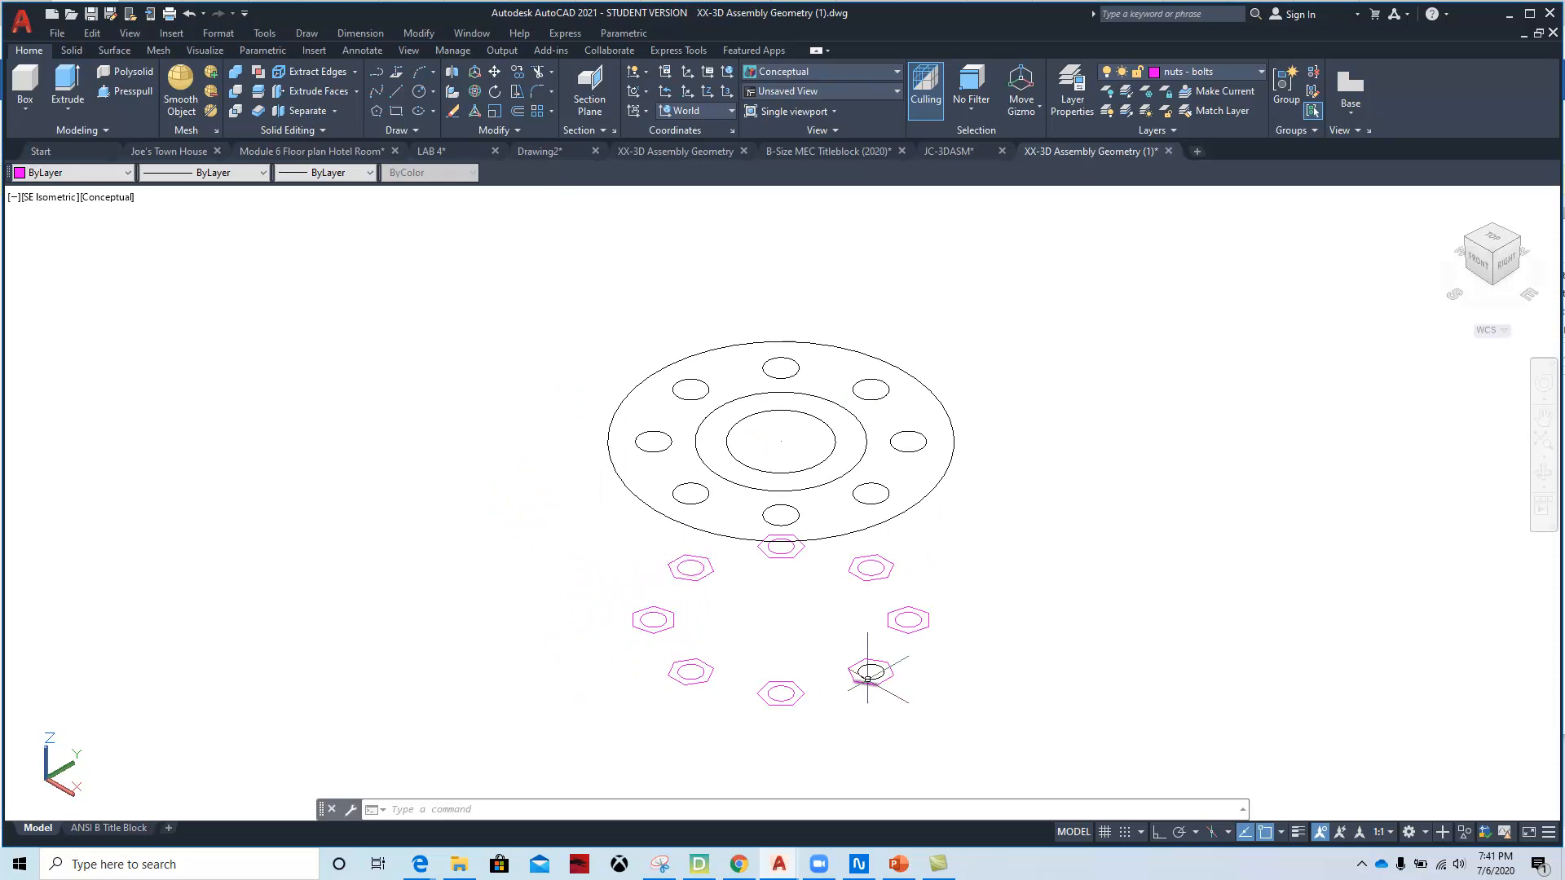
scroll(523, 512, "down", 3)
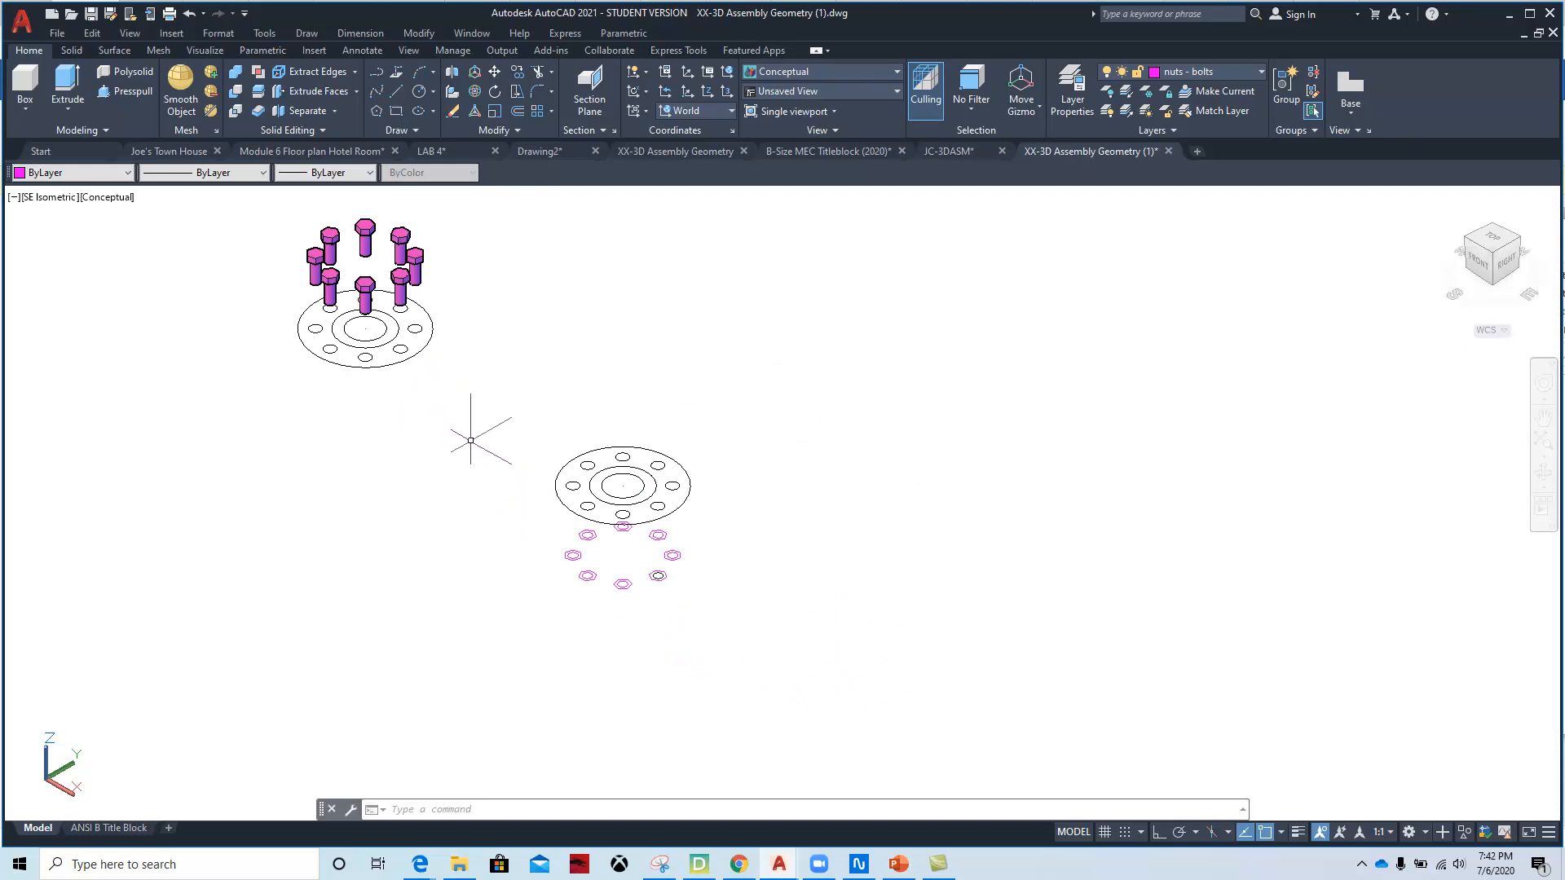
scroll(480, 457, "up", 3)
scroll(589, 561, "up", 2)
middle_click_drag(710, 627, 531, 388)
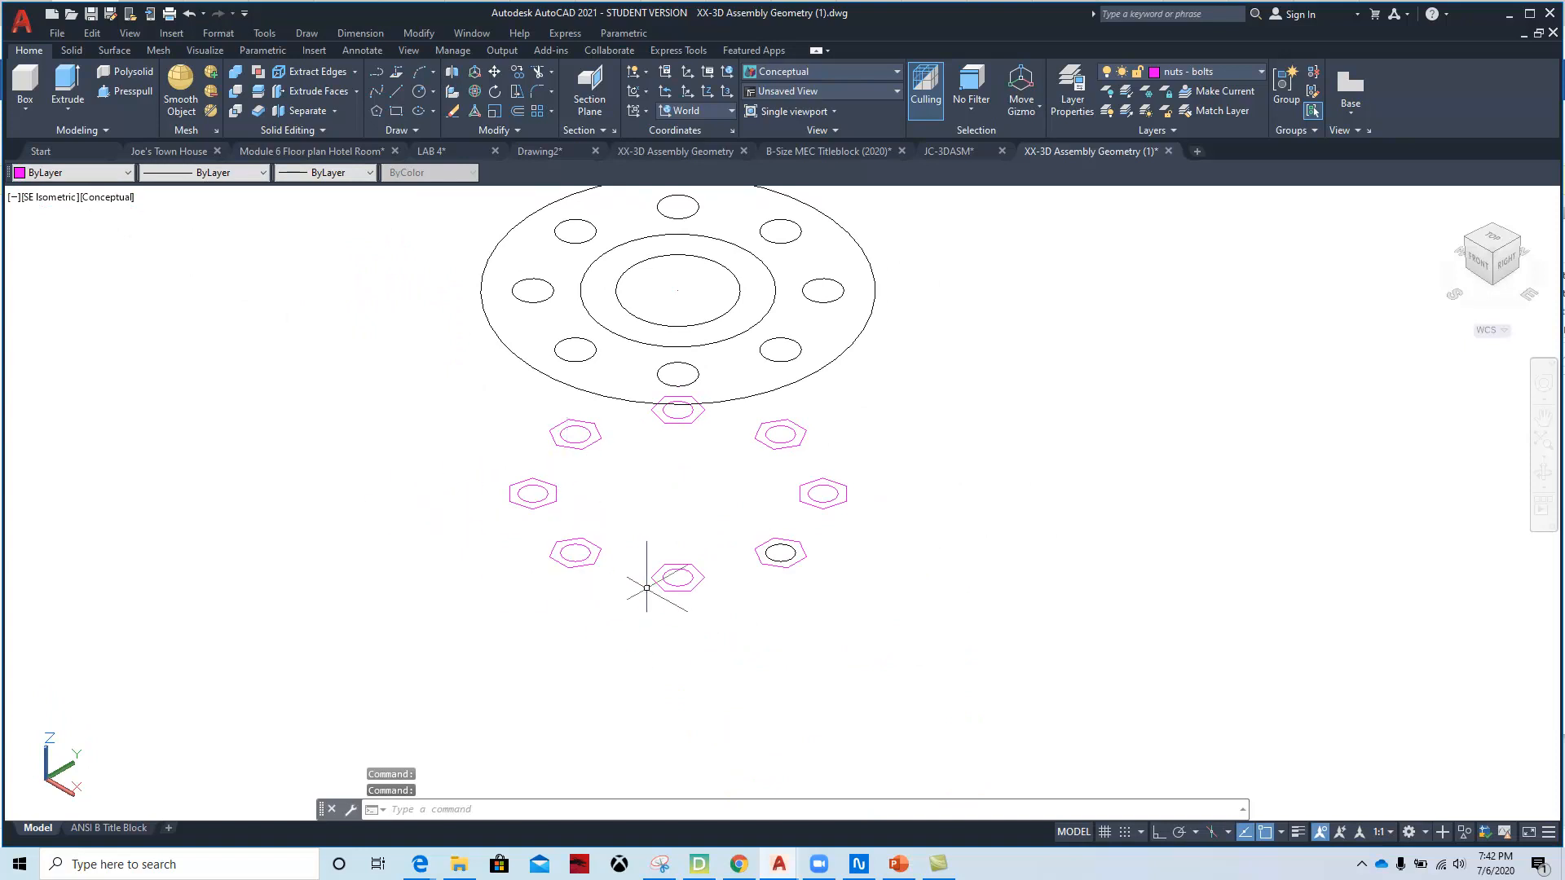
scroll(666, 610, "up", 1)
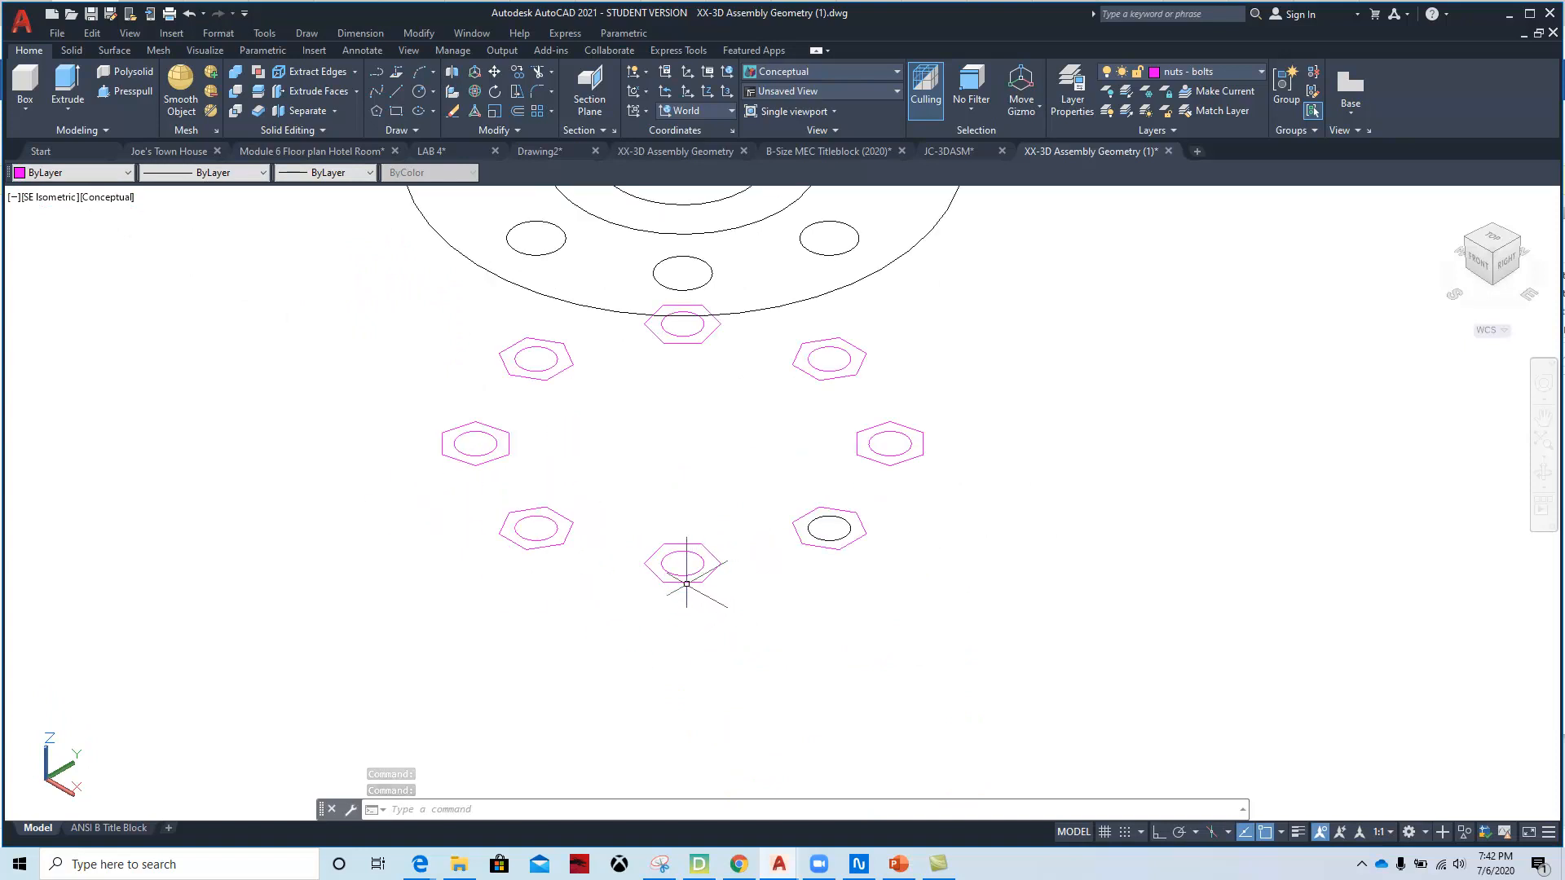
left_click(686, 580)
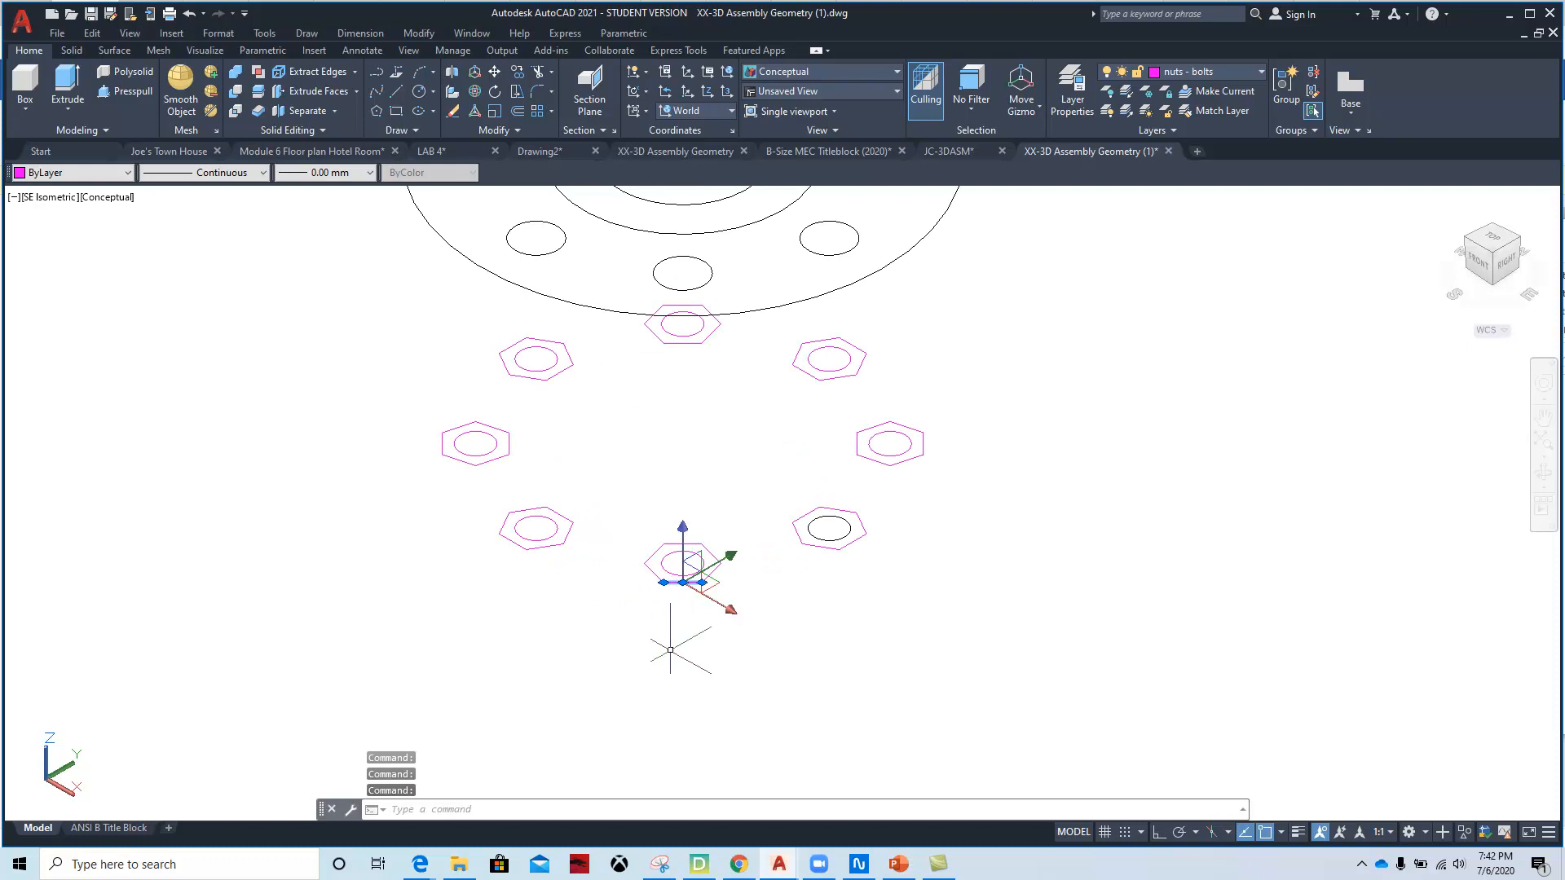
key("Escape")
key("Escape")
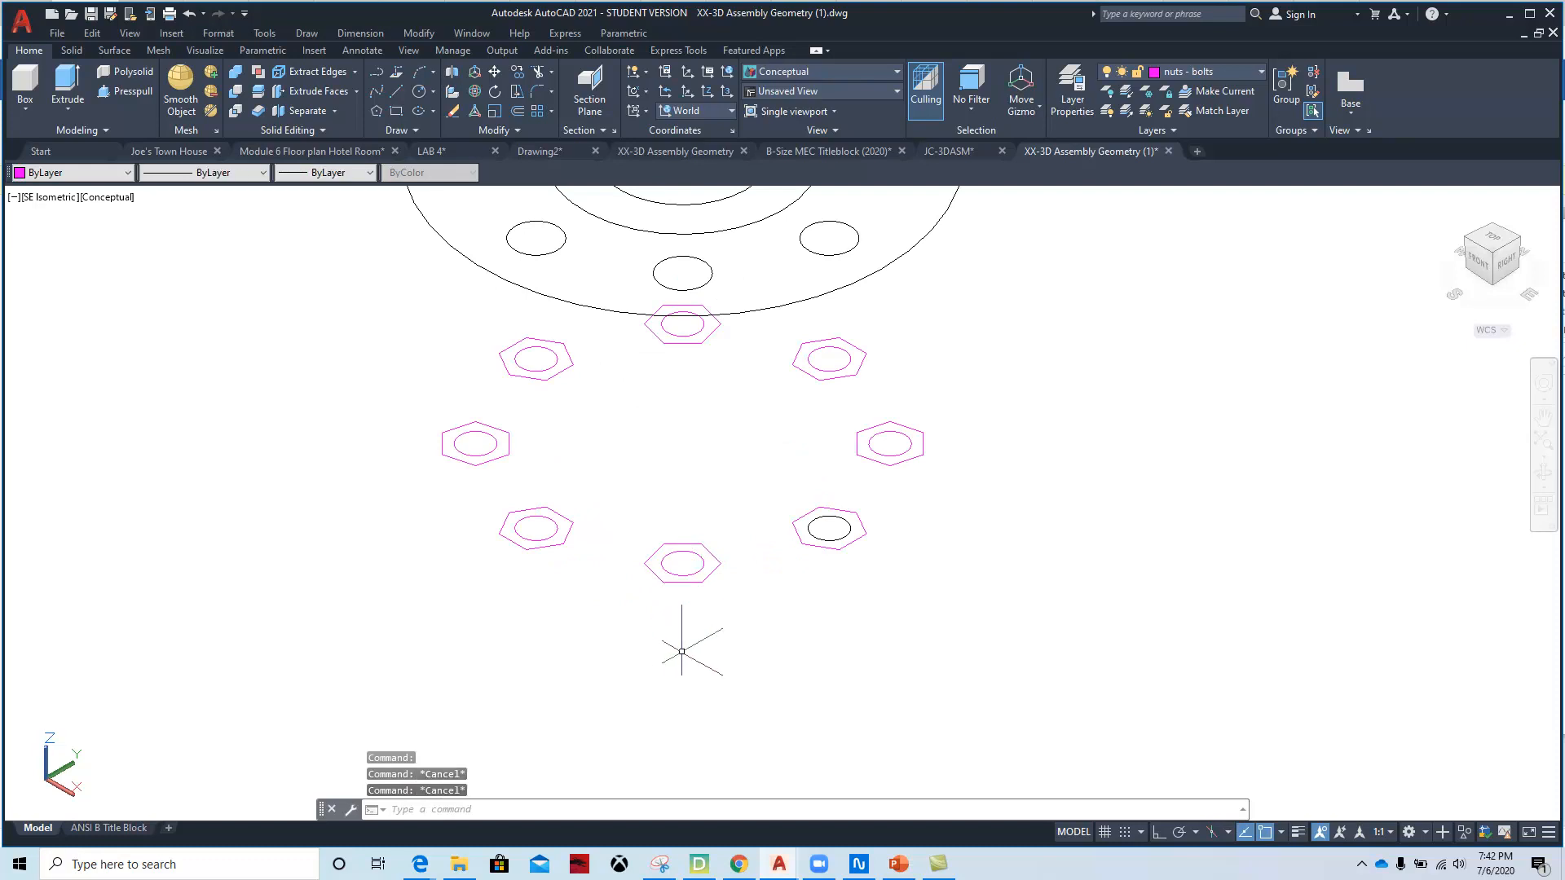
- Try extruding one edge of the hexagon around the black inner circle downward
left_click(67, 87)
left_click(853, 541)
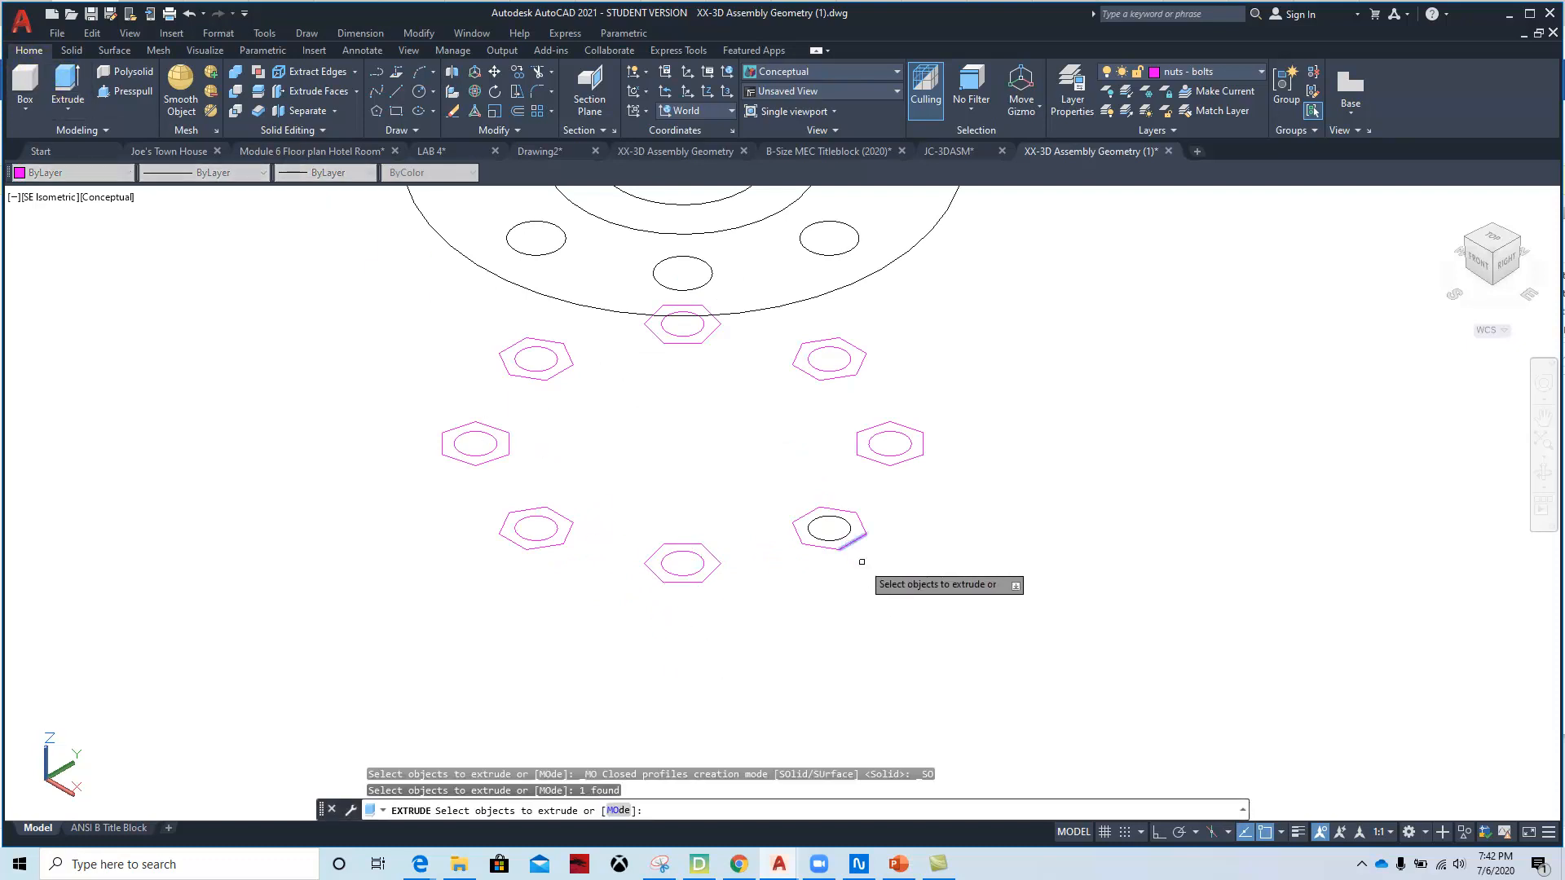
key("Return")
left_click(860, 579)
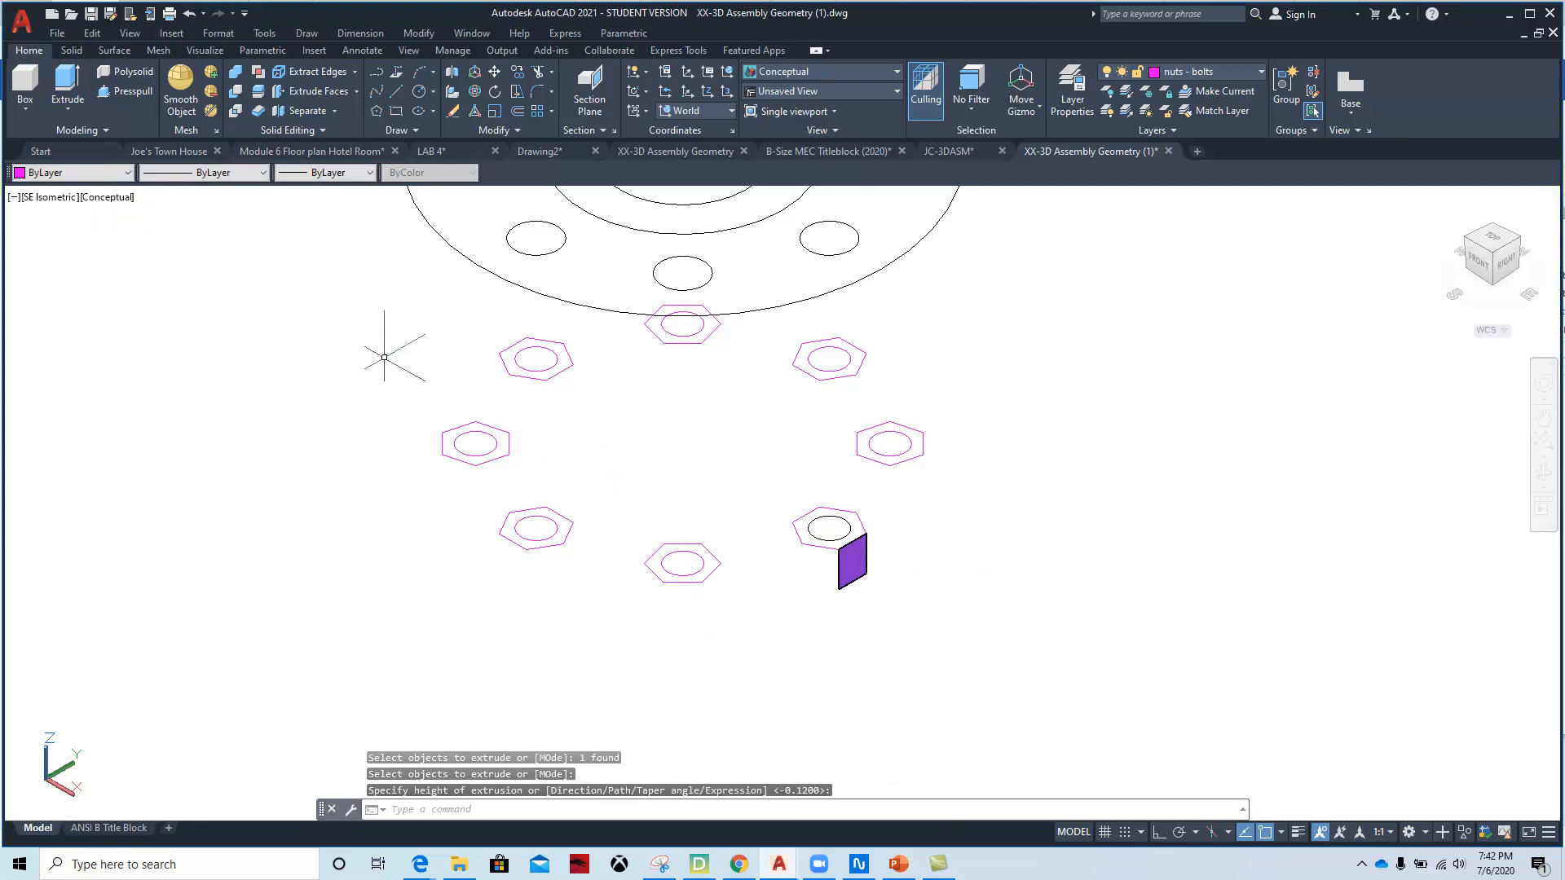
key("Escape")
- Switch the visual style to 2D Wireframe and delete the surface extruded from the hexagon's edge
left_click(96, 199)
left_click(135, 236)
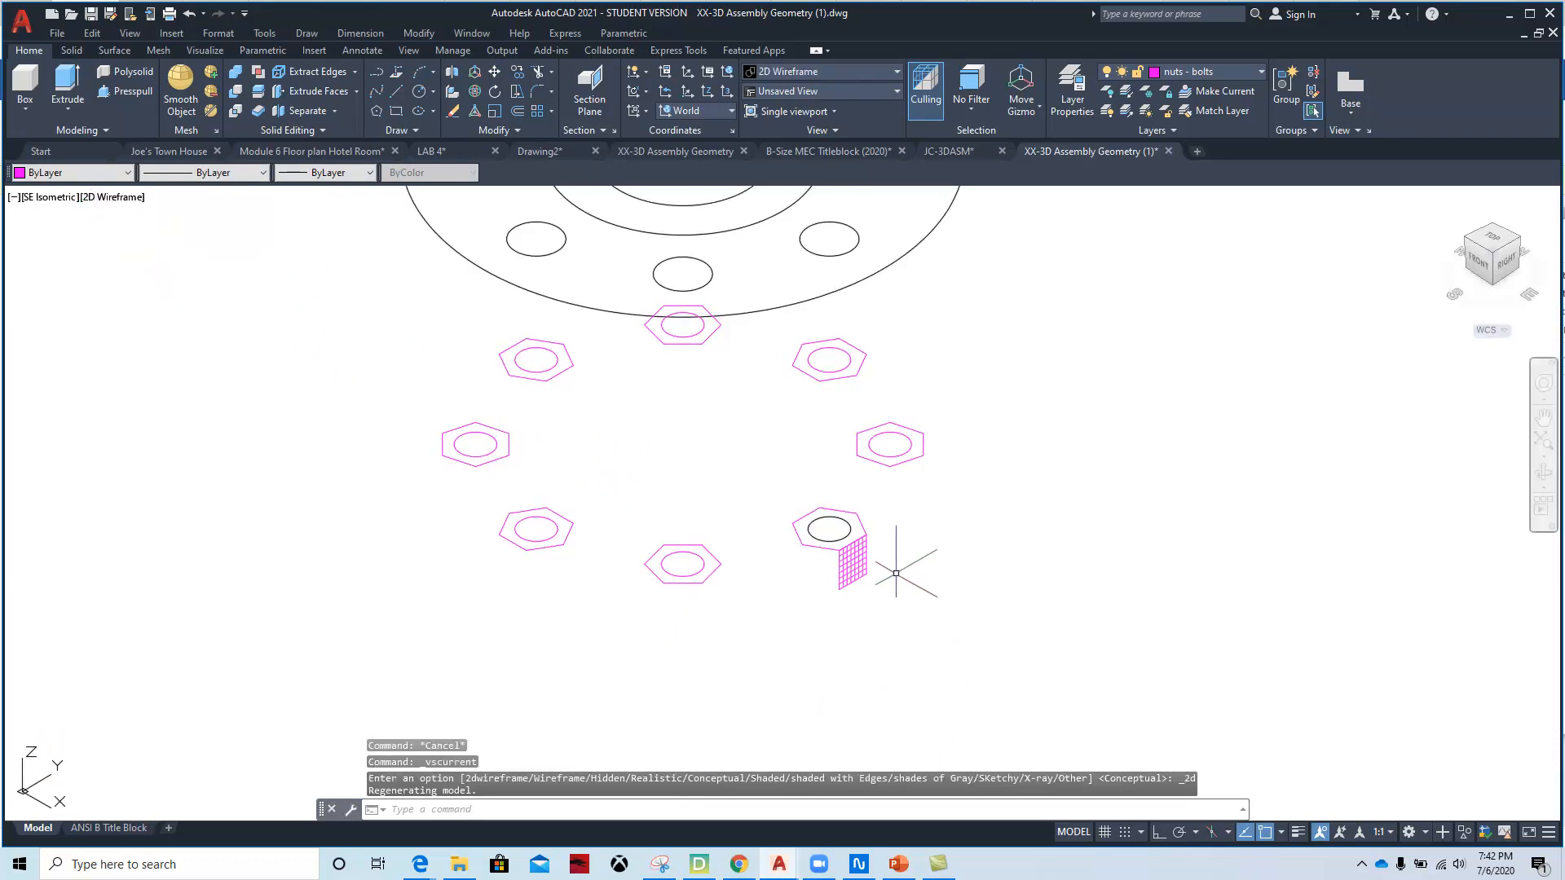
left_click(852, 561)
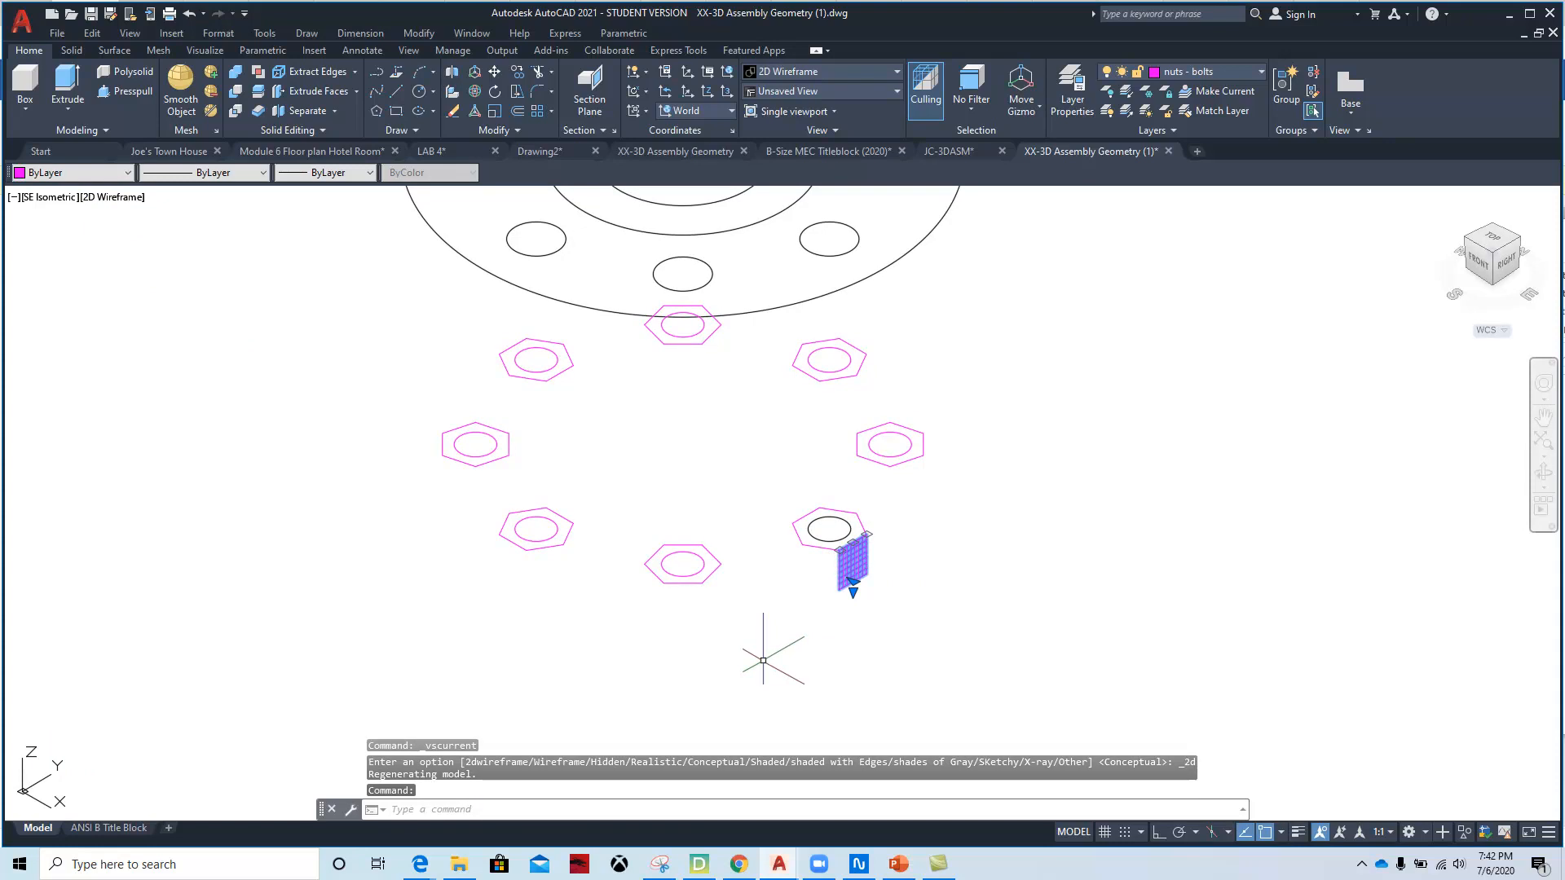
key("Delete")
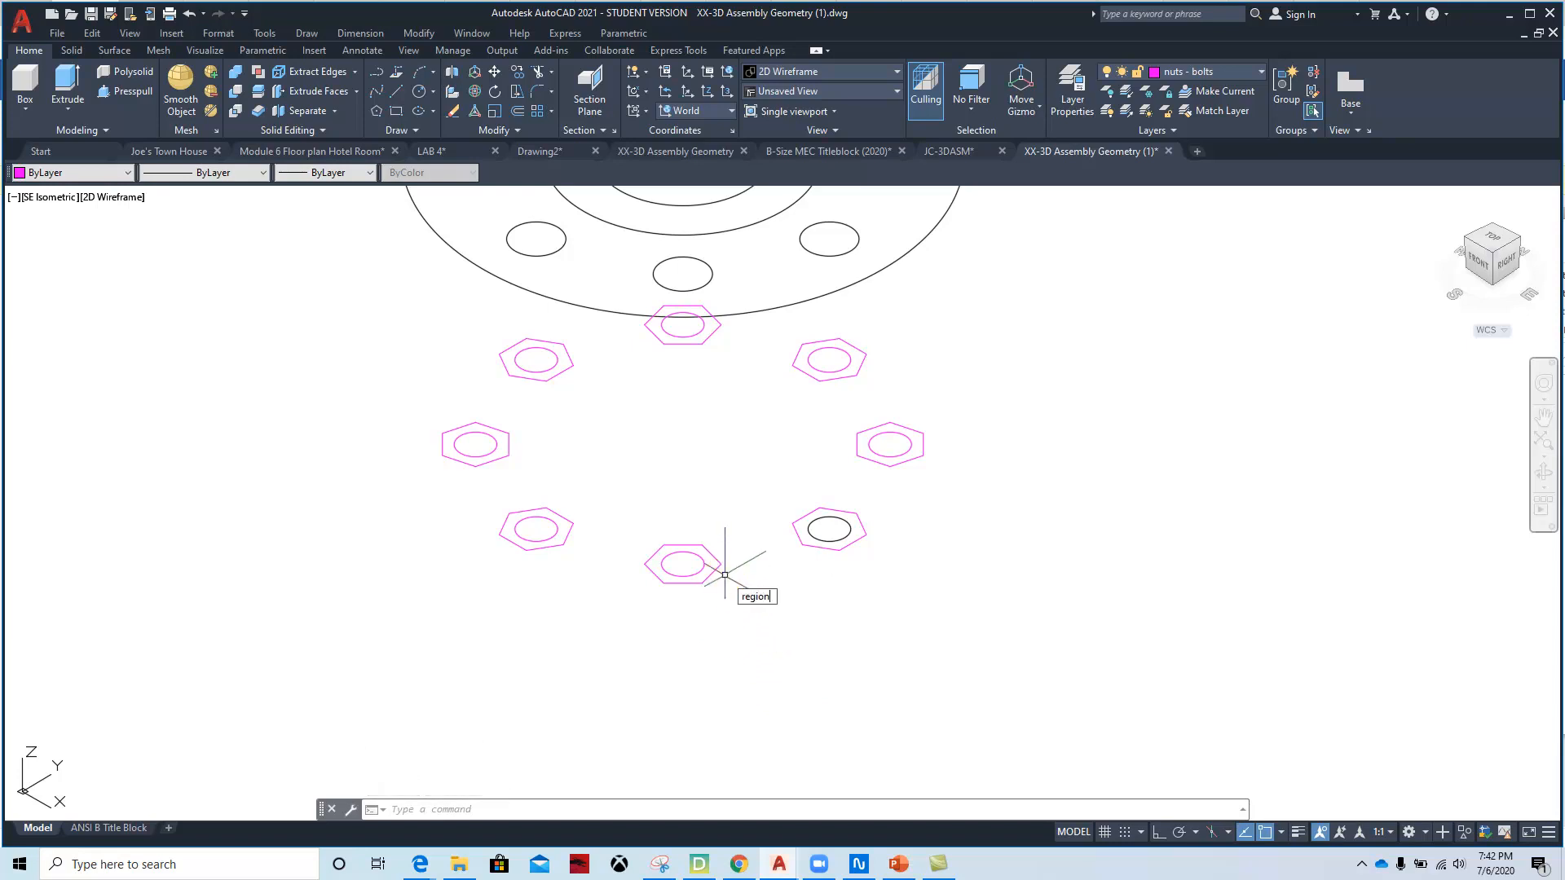
- Convert the hexagon with the black inner circle, together with that circle, into regions using the Region command
key("Return")
left_click(887, 499)
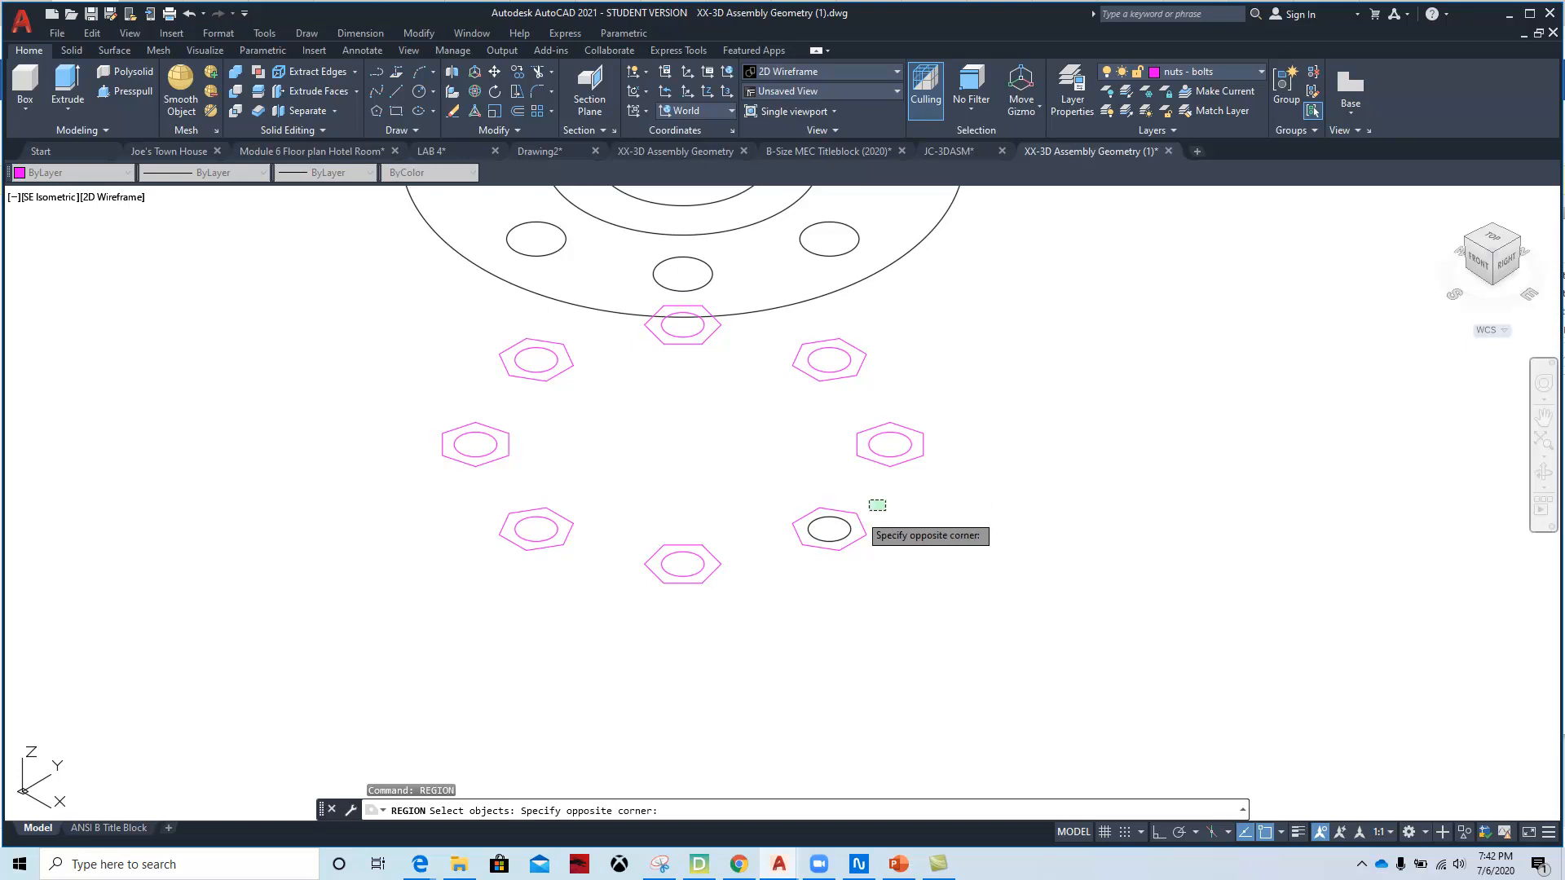
left_click(783, 568)
key("Return")
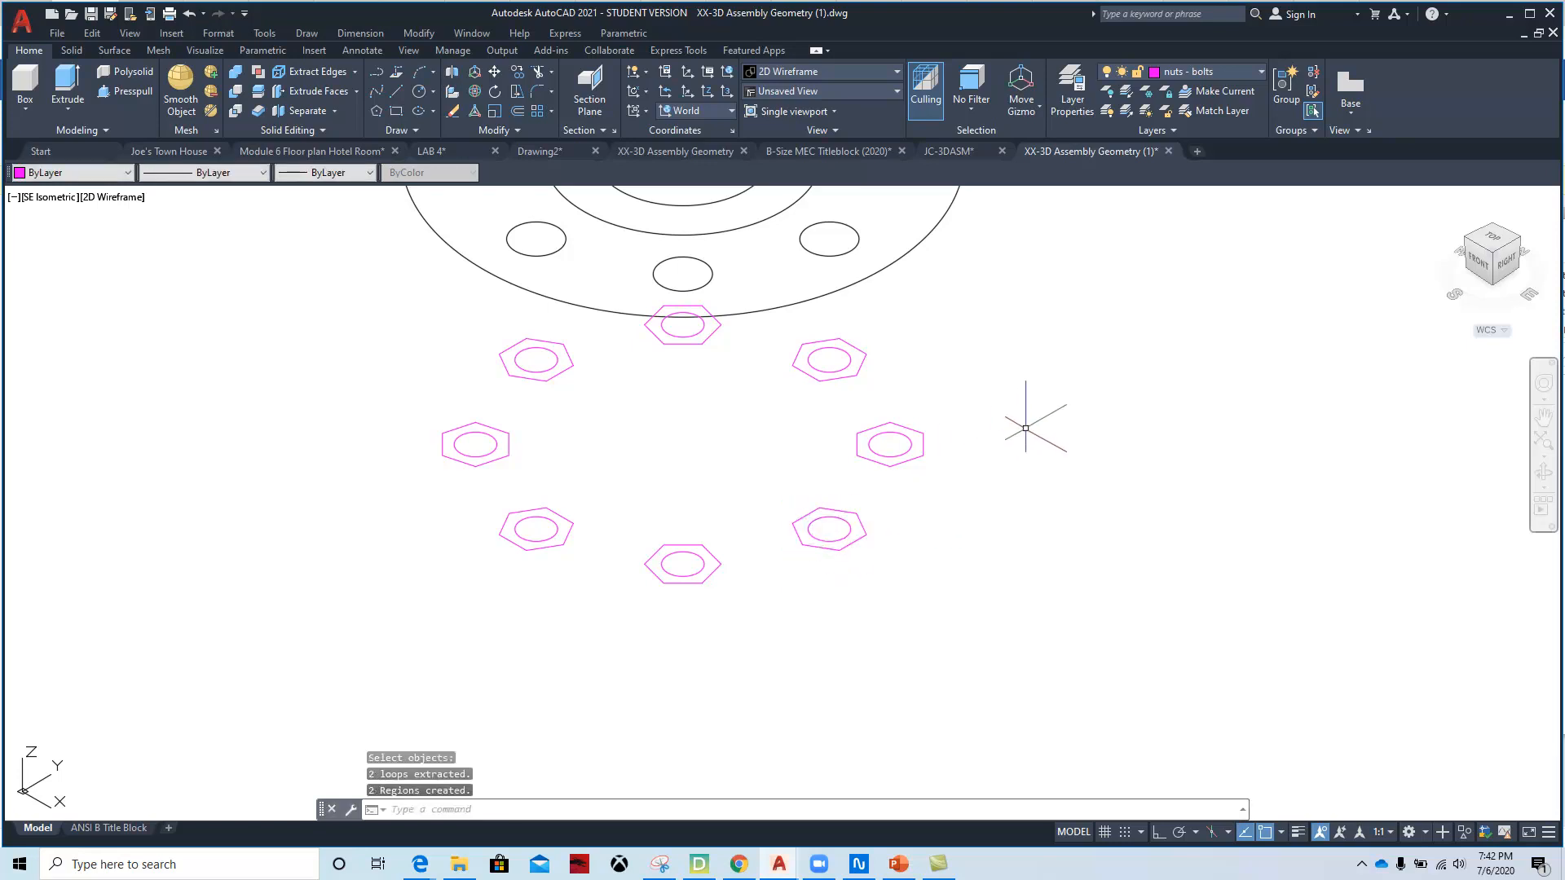
- Convert the rightmost hexagon and the back-right hexagon, together with their inner circles, into regions
right_click(1026, 430)
left_click(1096, 442)
left_click(950, 392)
left_click(840, 470)
key("Return")
right_click(927, 333)
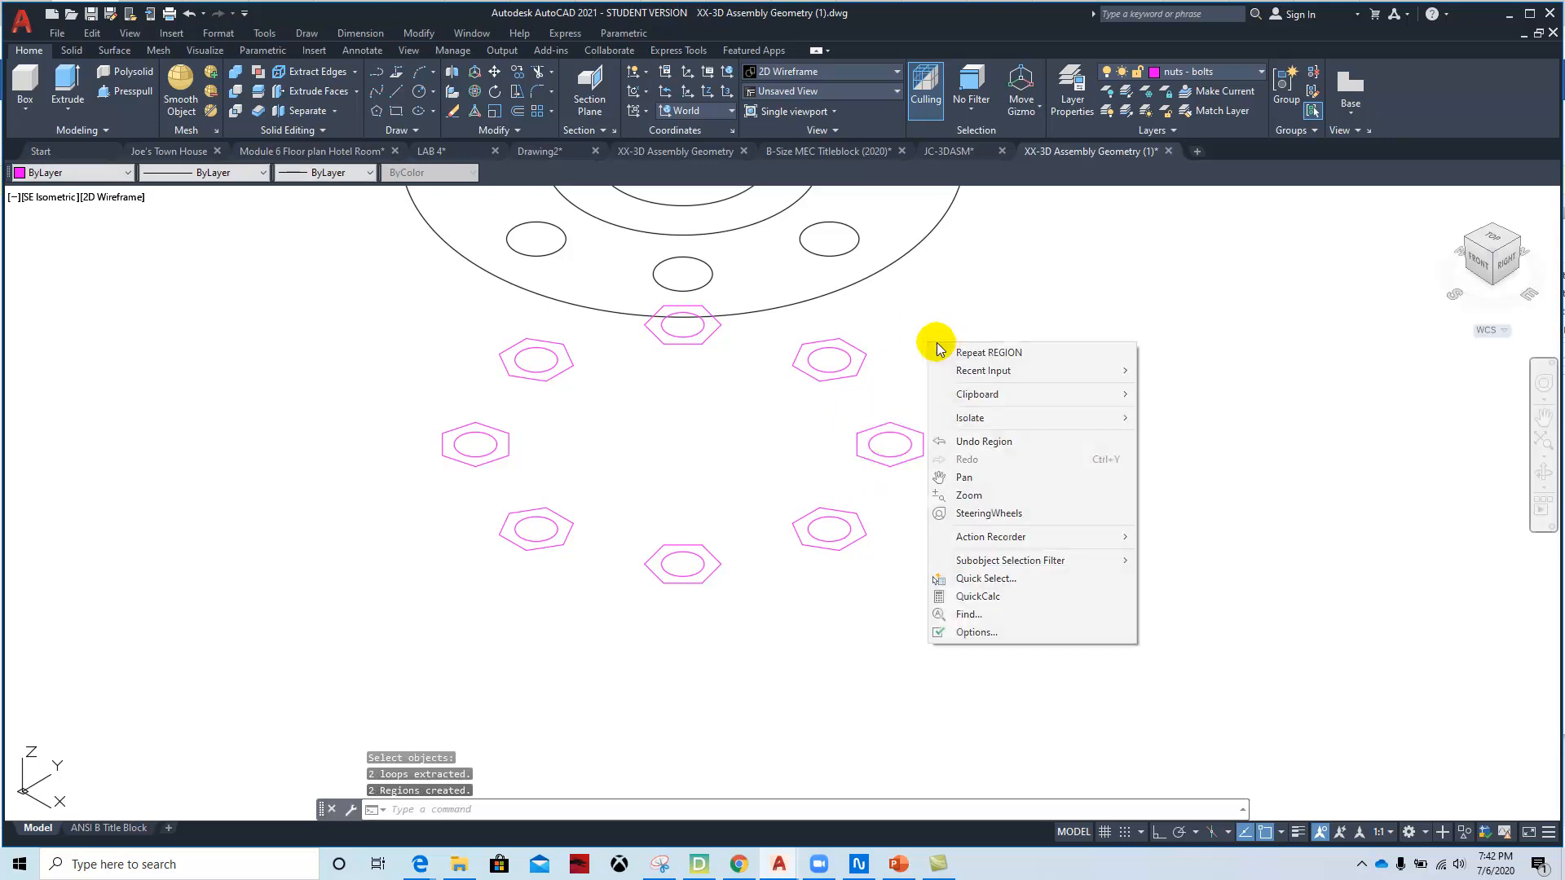
left_click(943, 346)
left_click(887, 340)
left_click(793, 401)
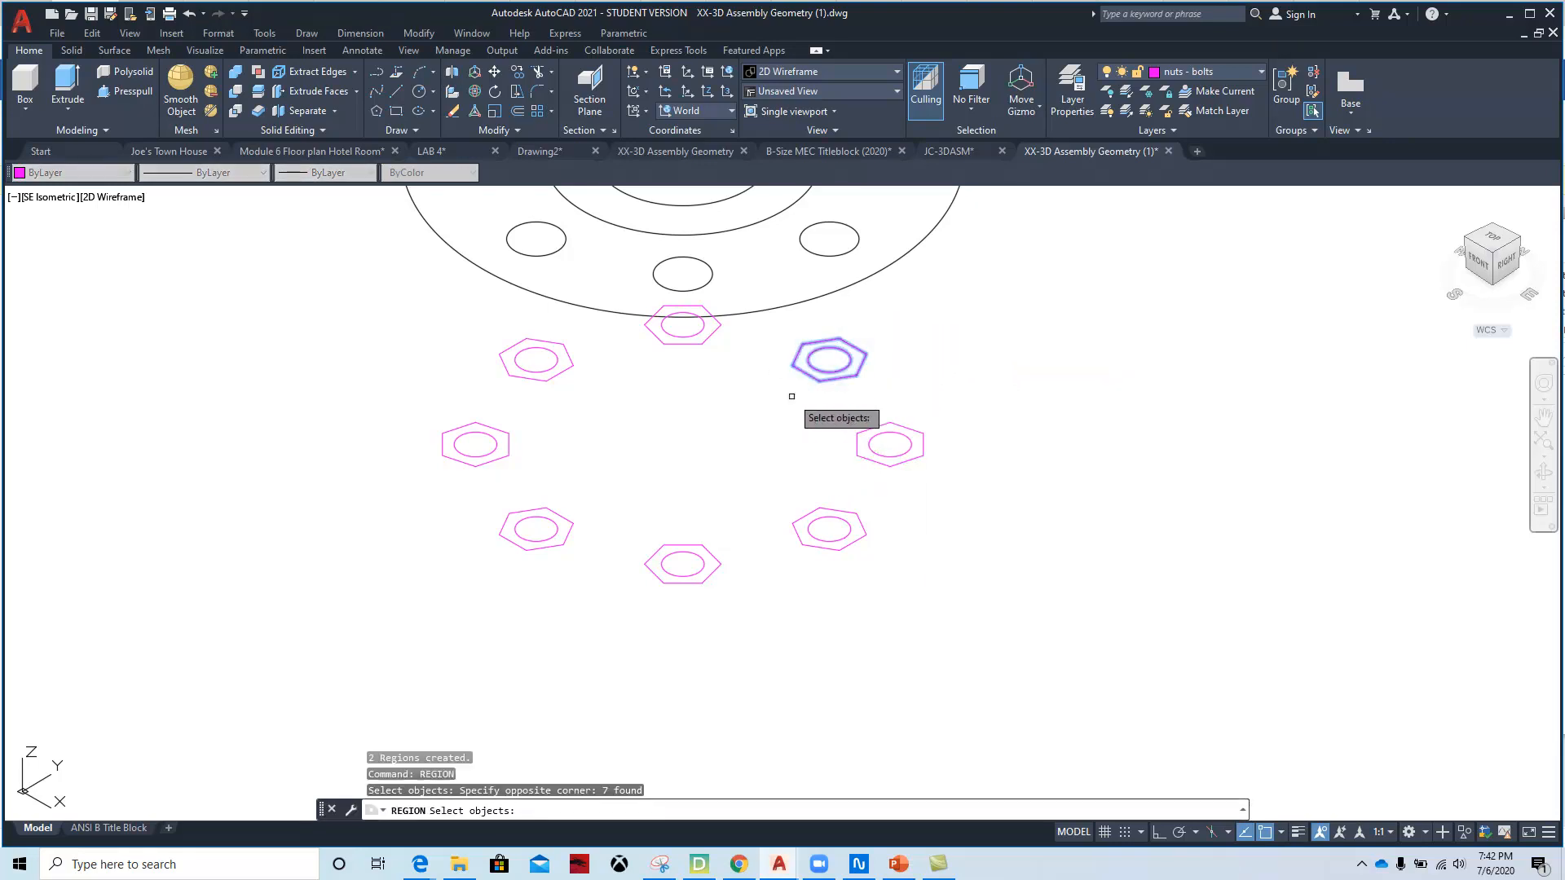
key("Return")
- Convert the rearmost hexagon and the back-left hexagon, each with its inner circle, into regions
right_click(904, 376)
left_click(942, 390)
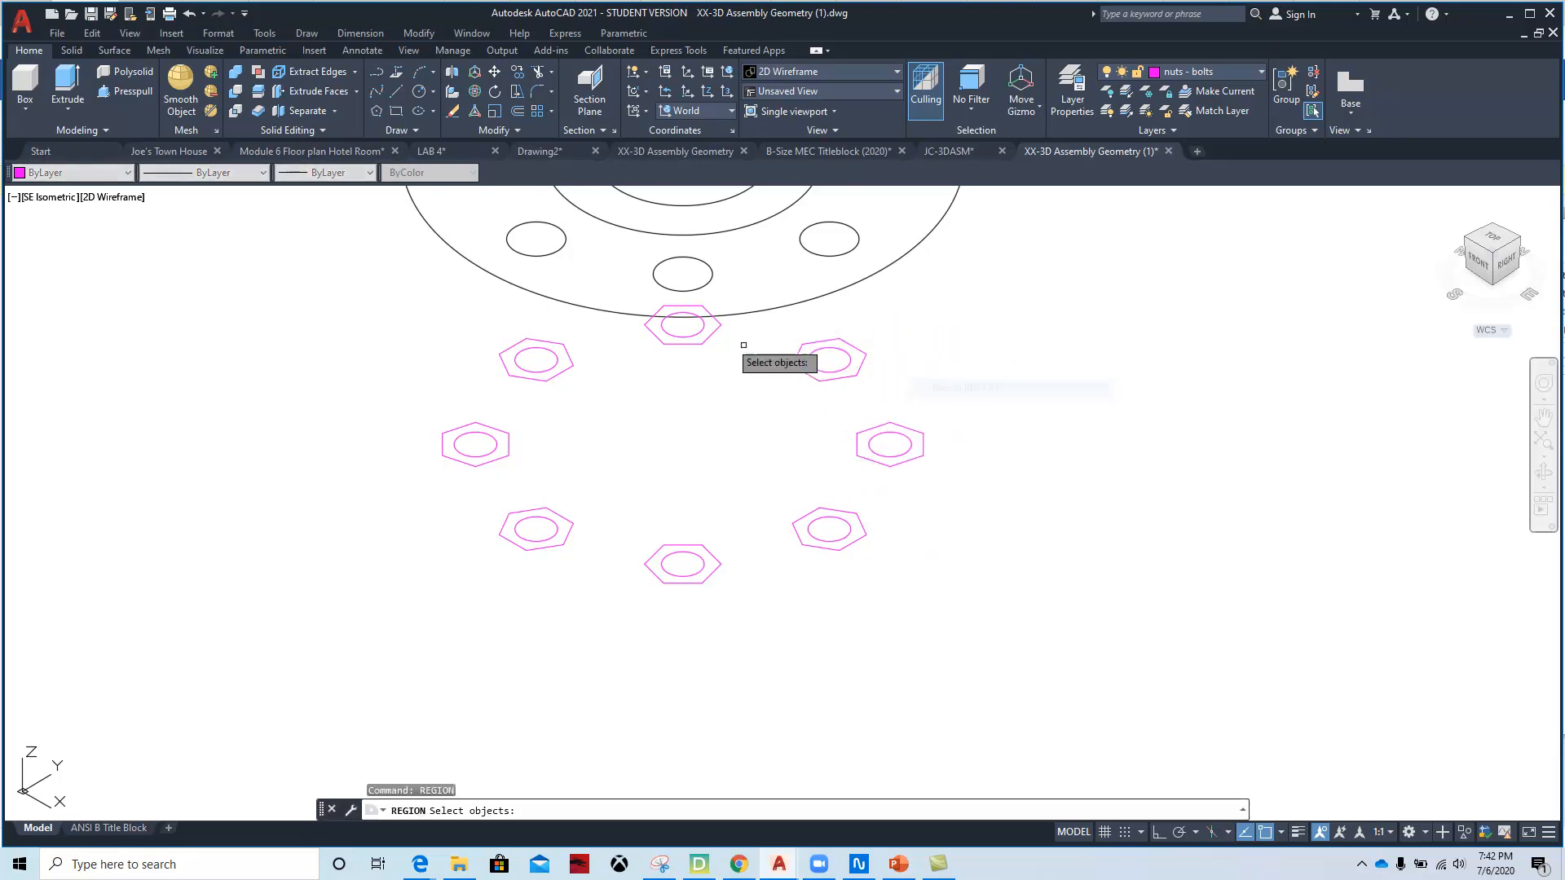
left_click(626, 297)
left_click(791, 402)
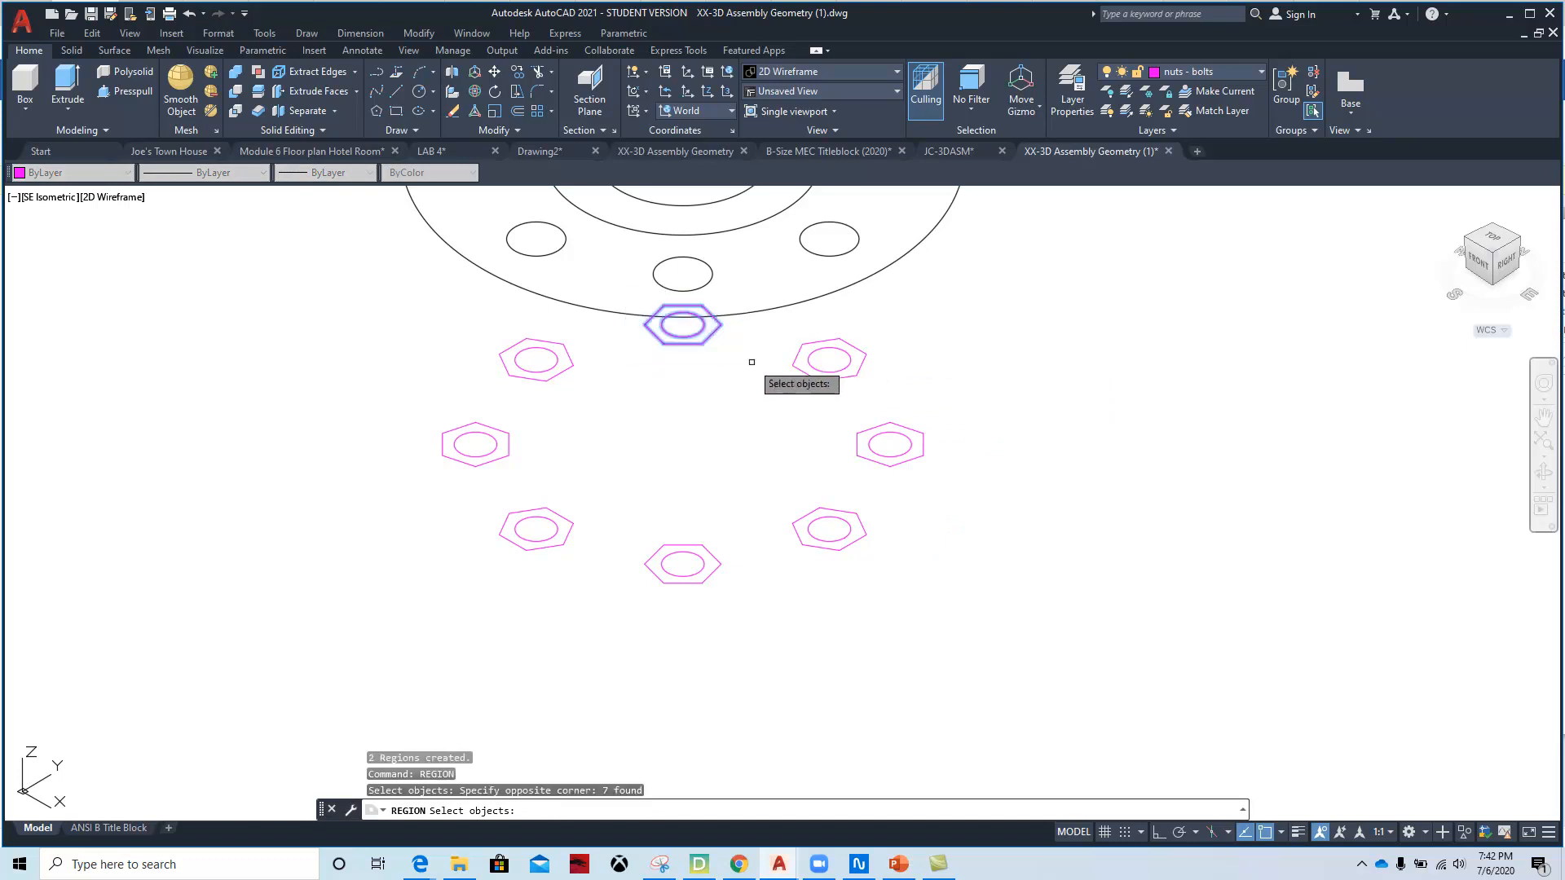
key("Return")
right_click(751, 362)
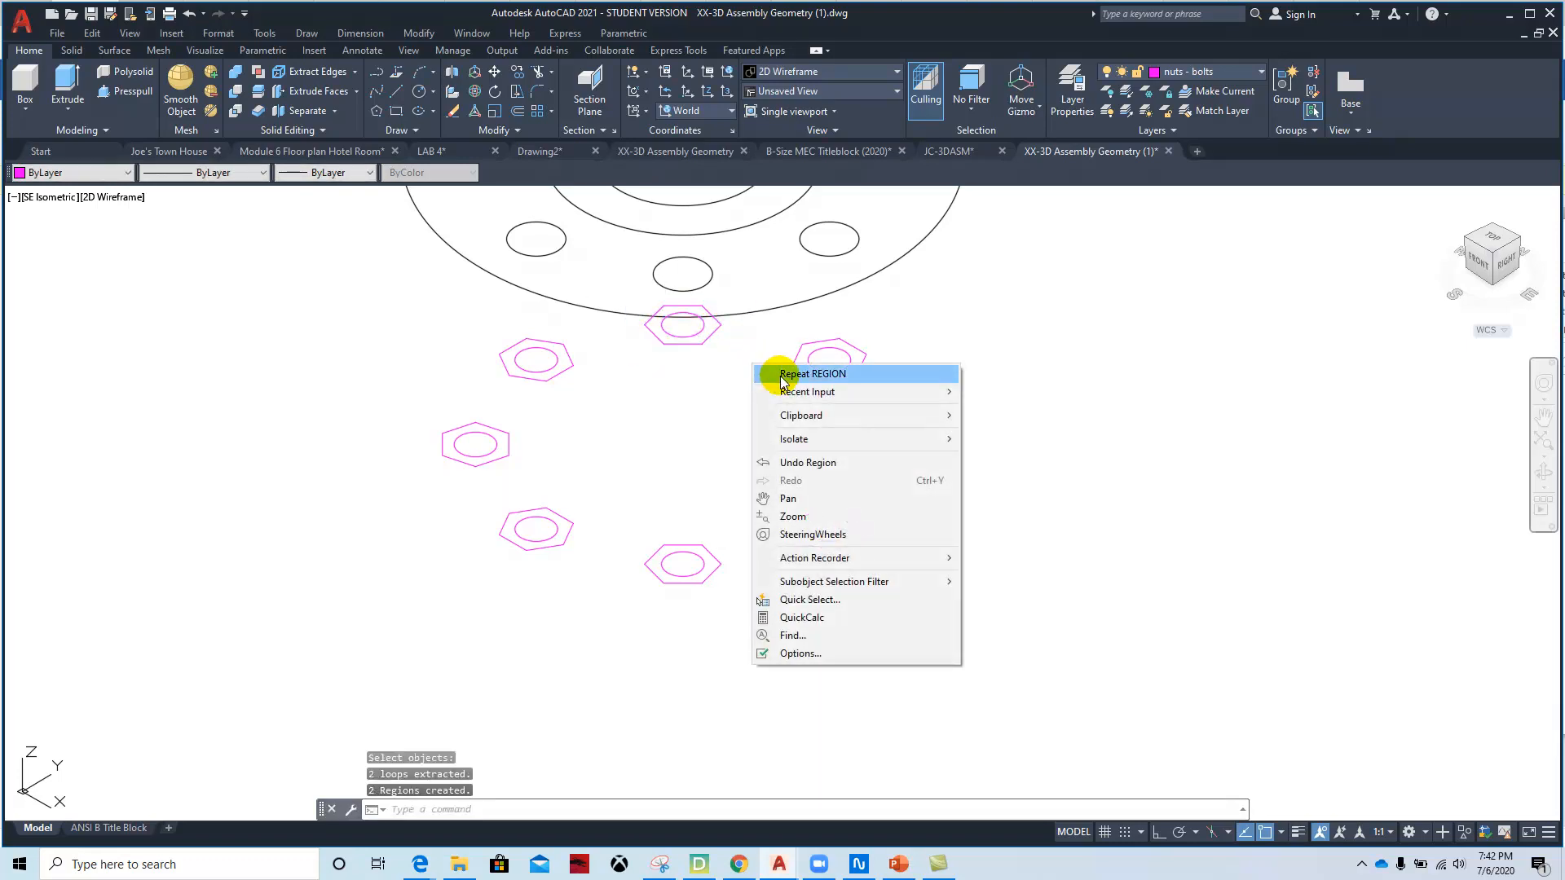
left_click(777, 373)
left_click(471, 321)
left_click(591, 388)
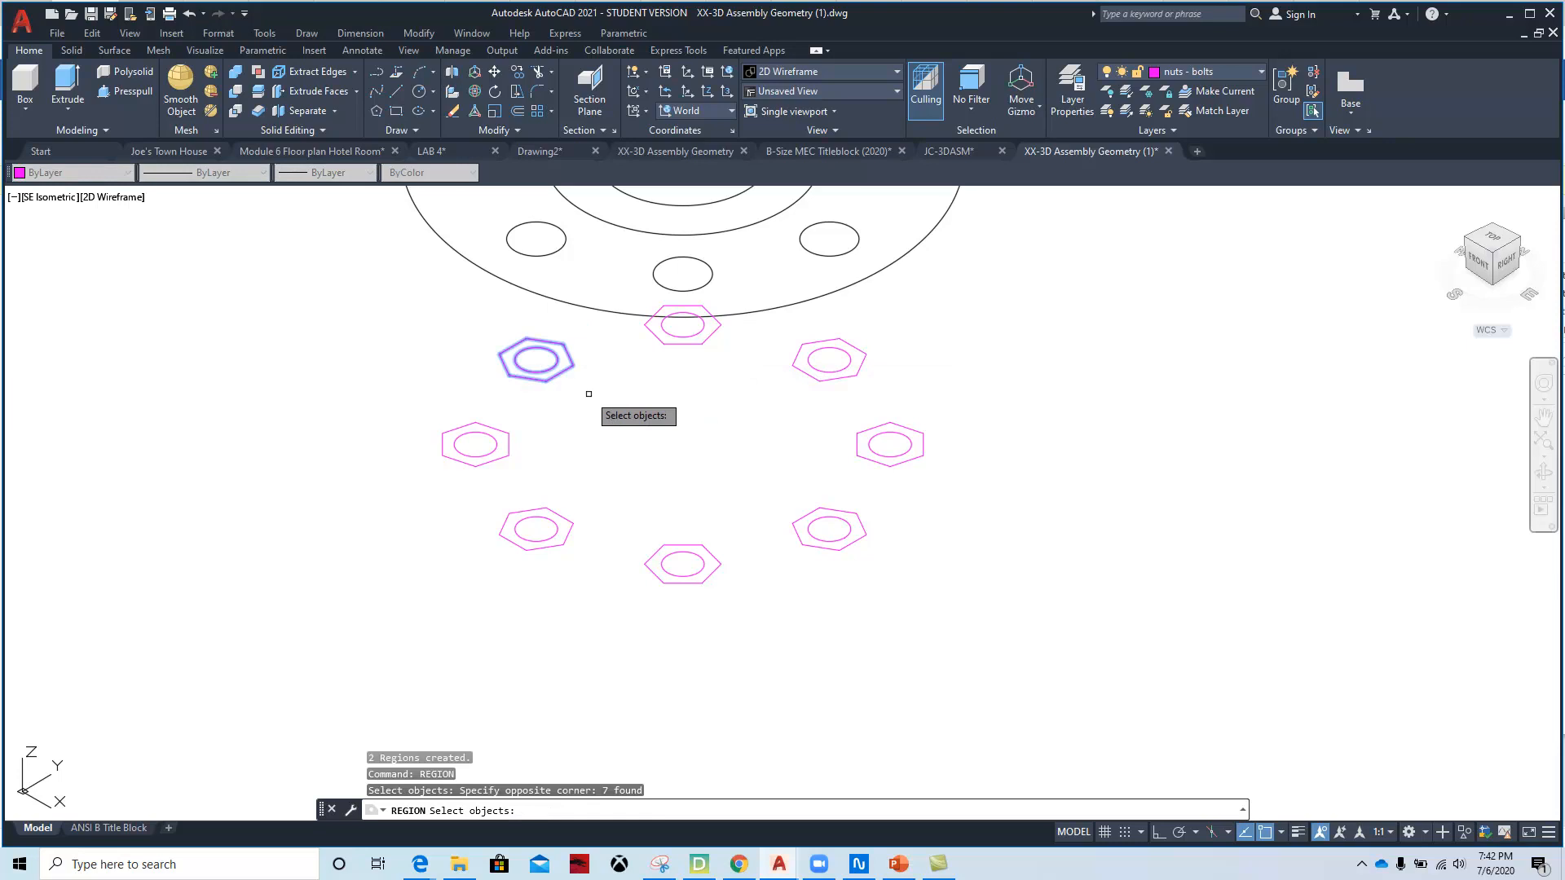
key("Return")
- Convert the leftmost hexagon and the front-left hexagon, along with their inner circles, into regions
right_click(532, 411)
left_click(532, 421)
left_click(526, 411)
left_click(421, 481)
key("Return")
right_click(456, 498)
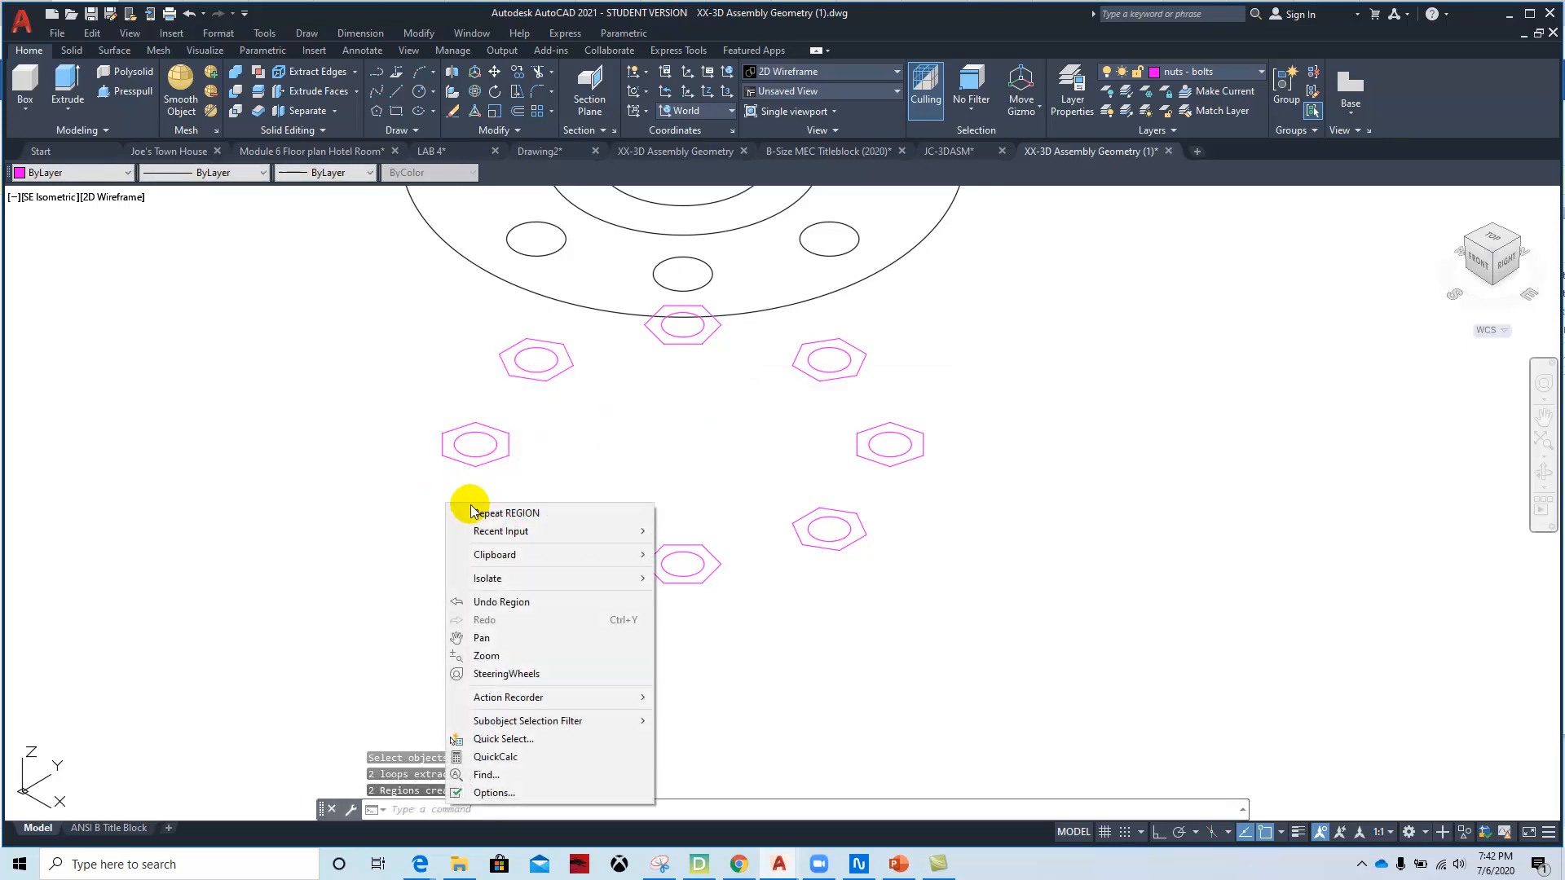
left_click(482, 501)
left_click(482, 500)
left_click(594, 559)
key("Return")
- Convert the frontmost hexagon and its inner circle into regions
right_click(612, 532)
left_click(625, 538)
left_click(621, 513)
left_click(715, 621)
key("Return")
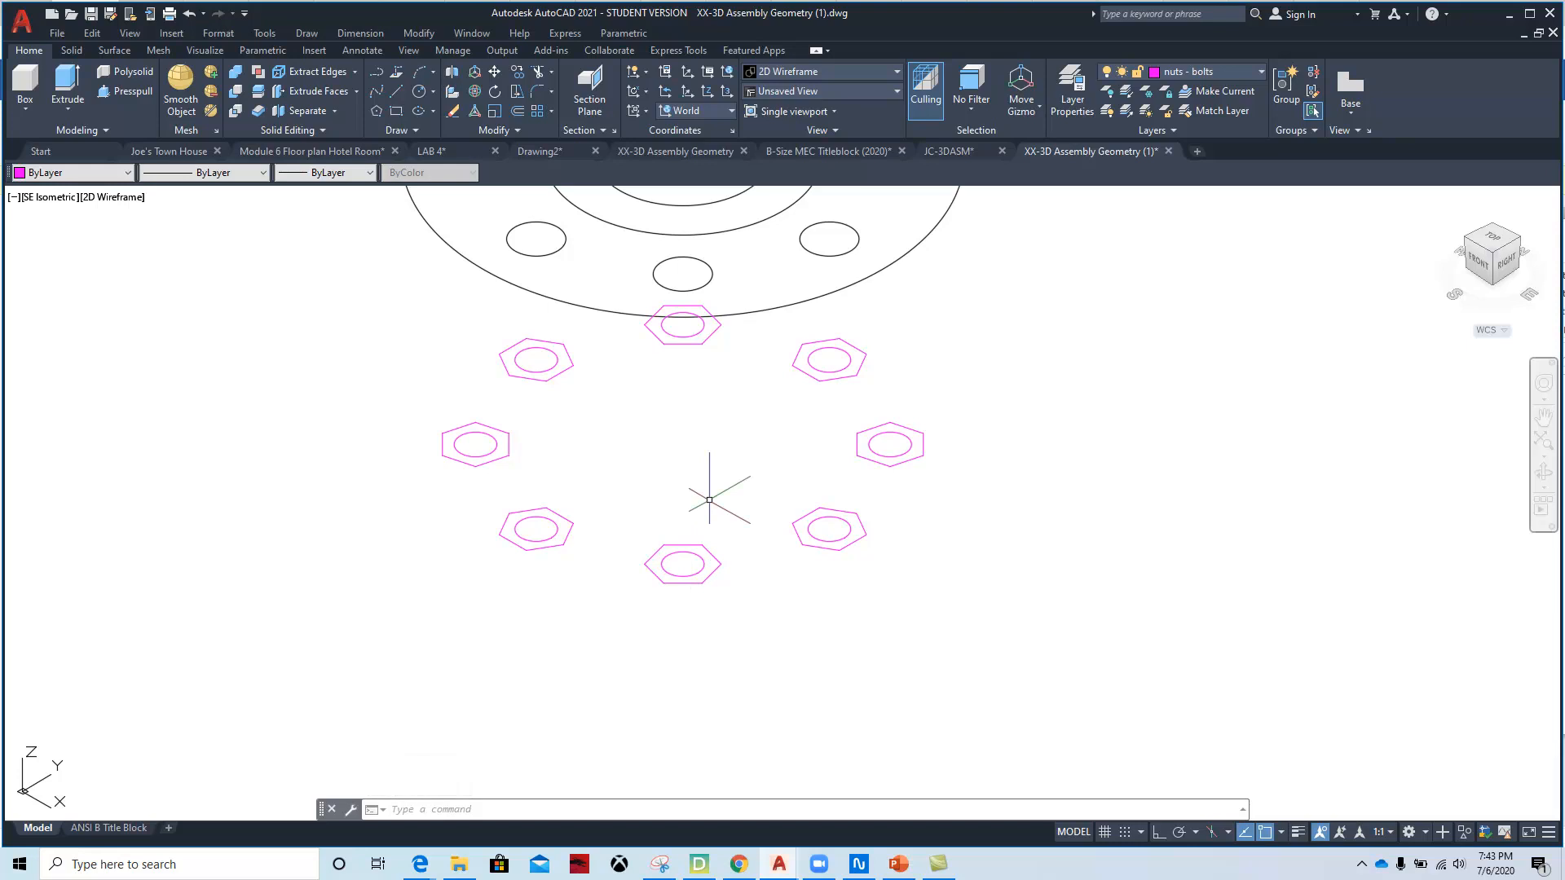
- Turn on the OBJ layer to show the flange solid above the nut outlines
scroll(739, 470, "down", 5)
scroll(723, 486, "down", 2)
scroll(617, 453, "up", 4)
middle_click_drag(848, 508, 621, 540)
scroll(620, 541, "up", 2)
scroll(616, 497, "up", 2)
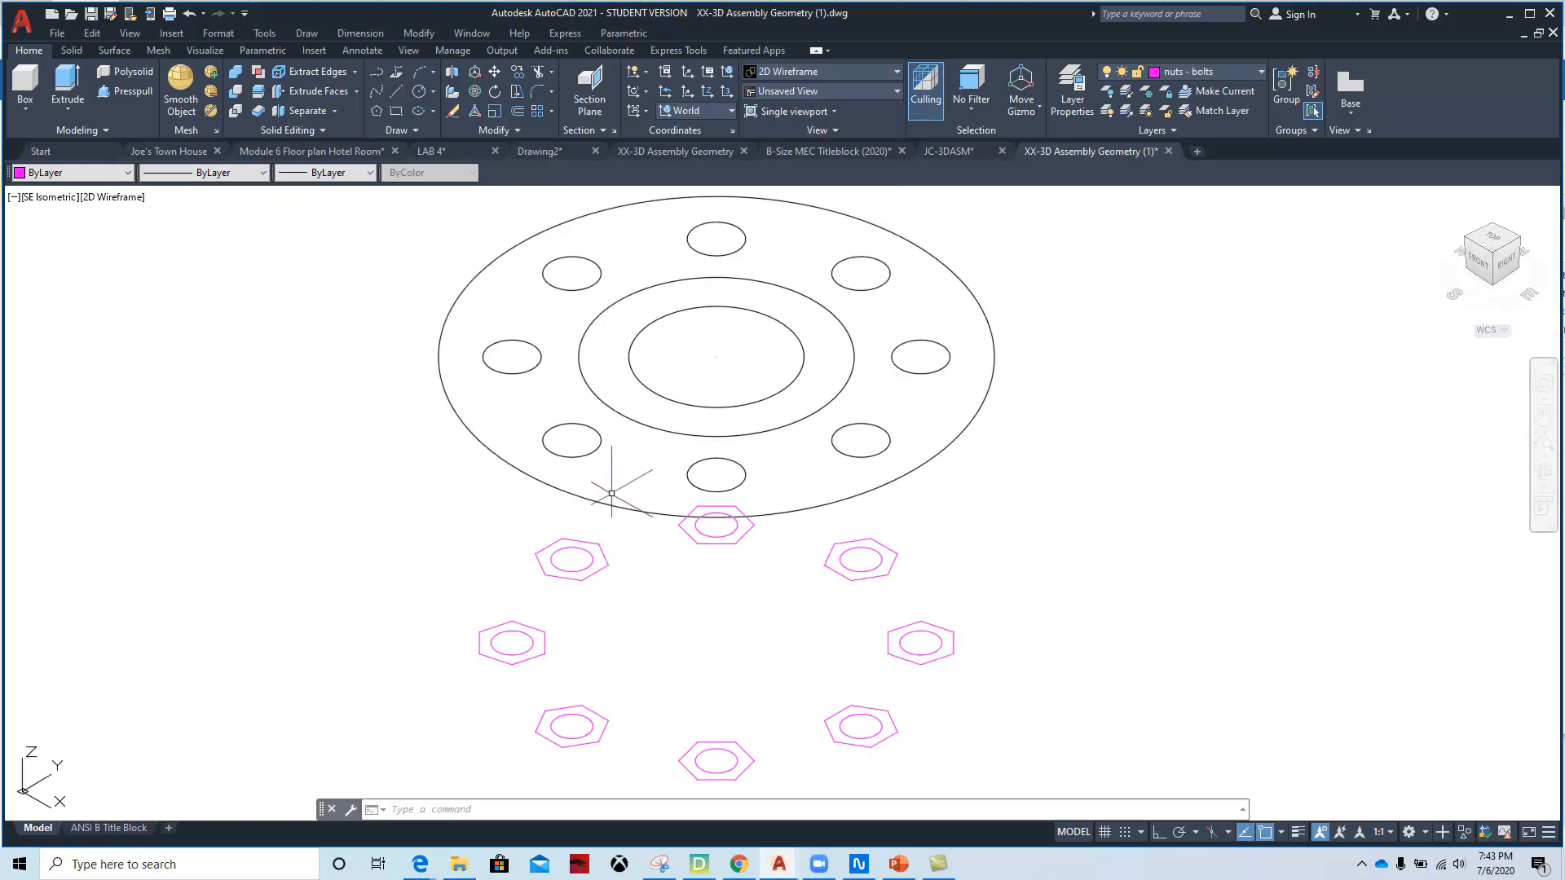
left_click(1249, 72)
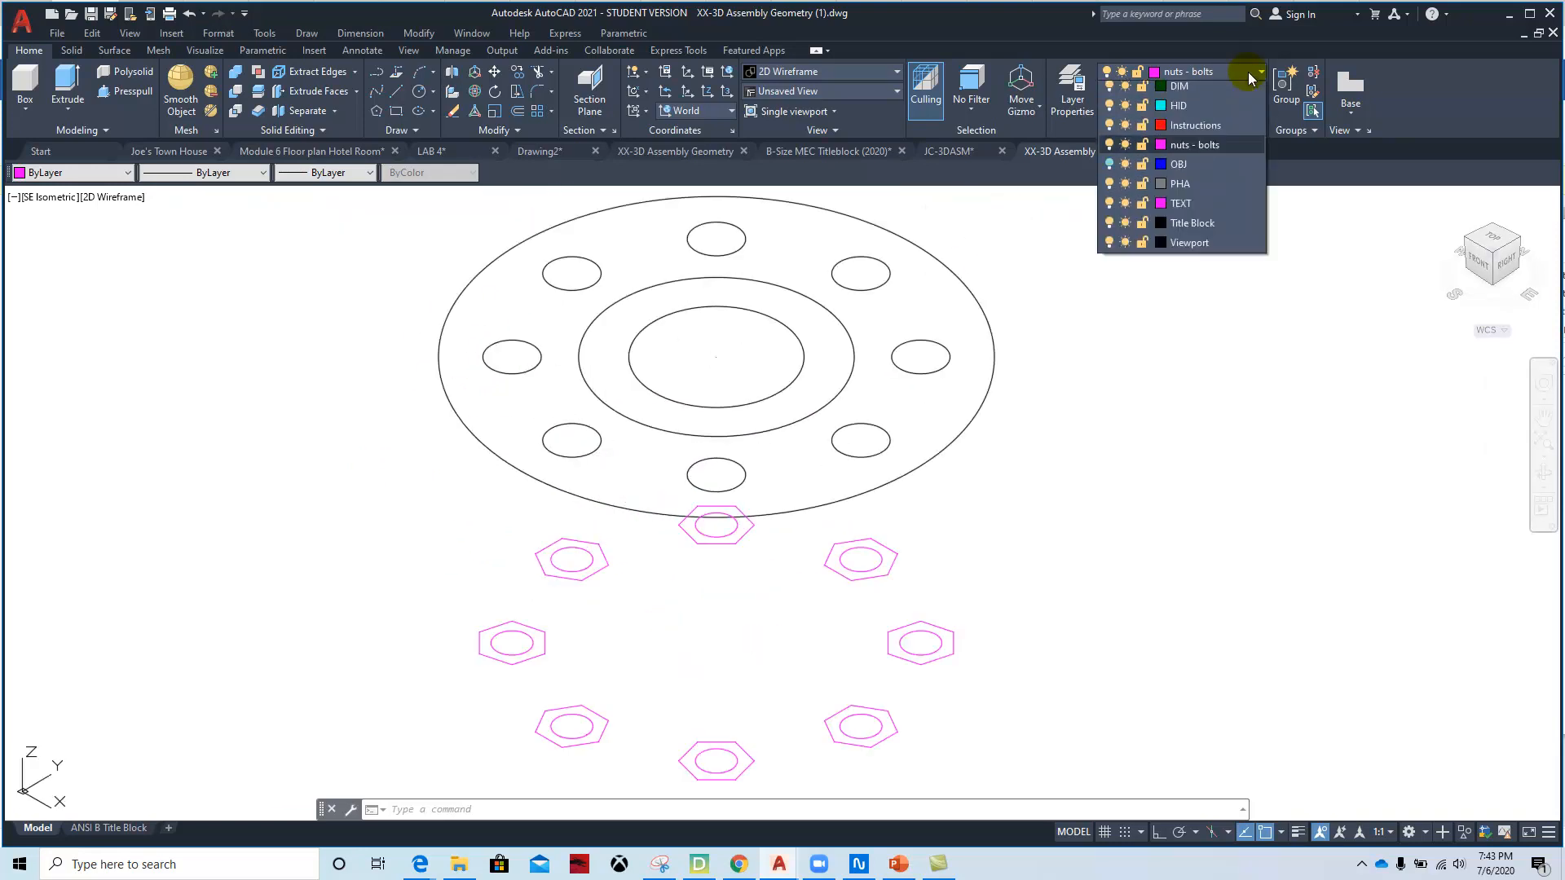
left_click(1109, 228)
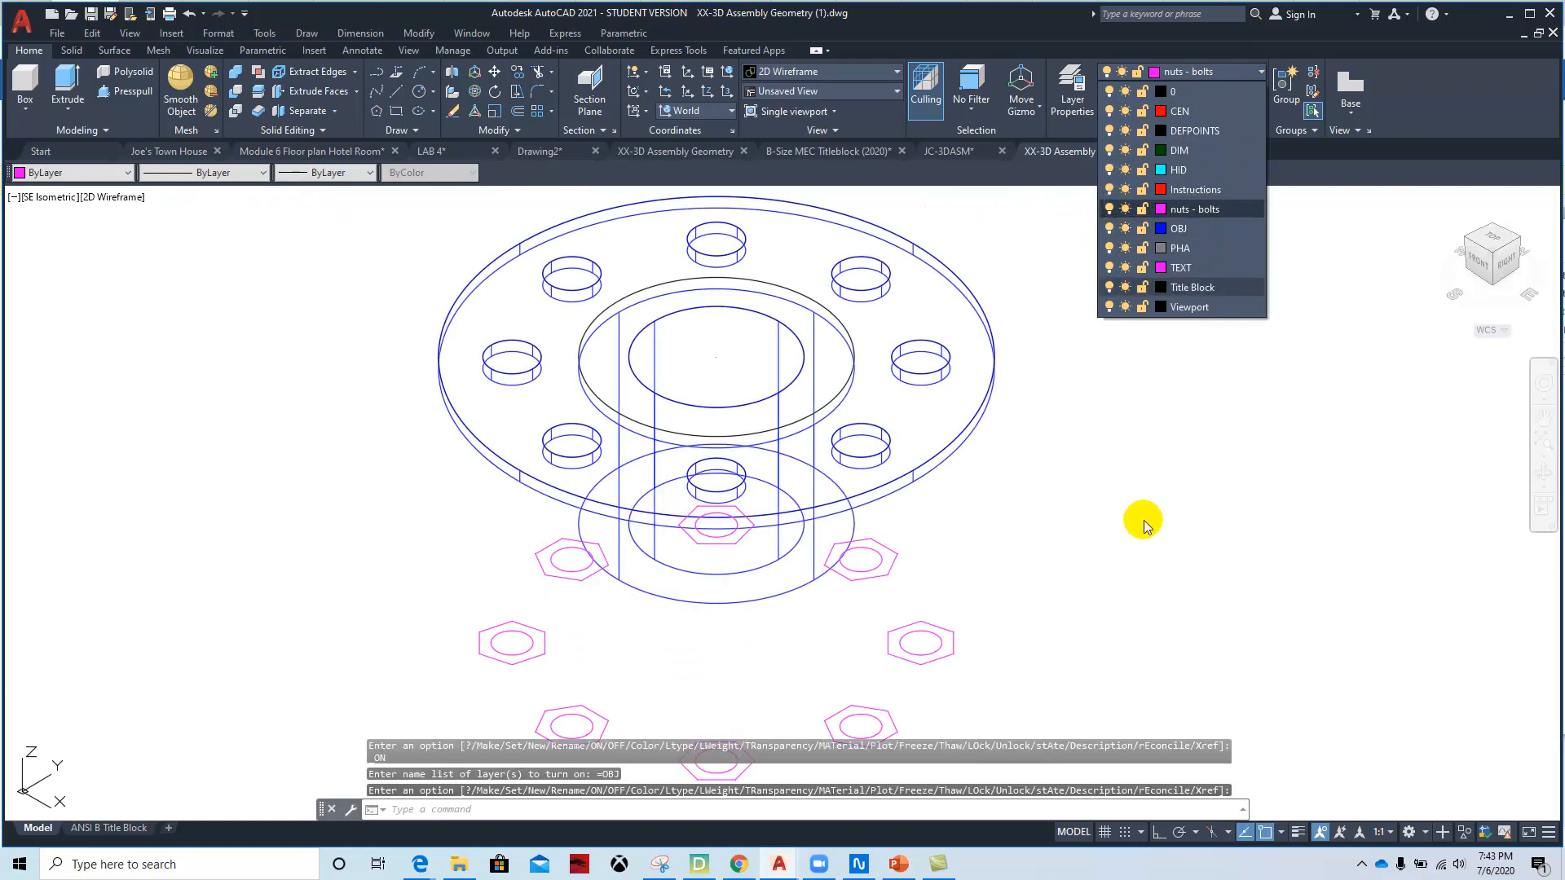
scroll(317, 473, "down", 2)
left_click(316, 473)
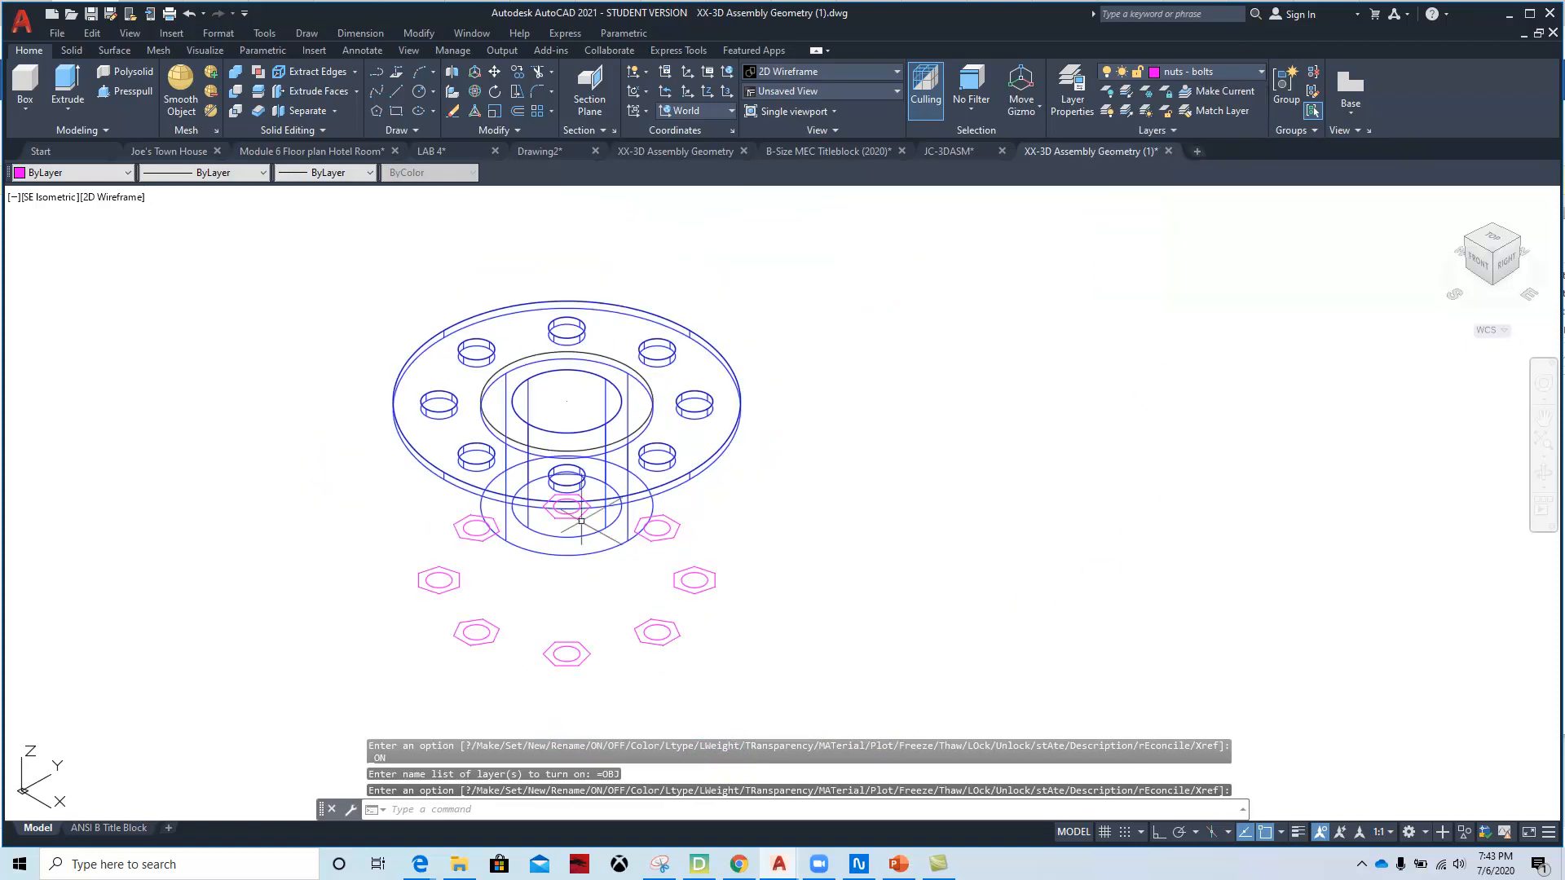
- Try to press-pull the area between the frontmost hexagon and its inner circle
mouse_move(304, 497)
middle_mouse_down()
mouse_move(685, 412)
mouse_move(601, 391)
middle_mouse_up()
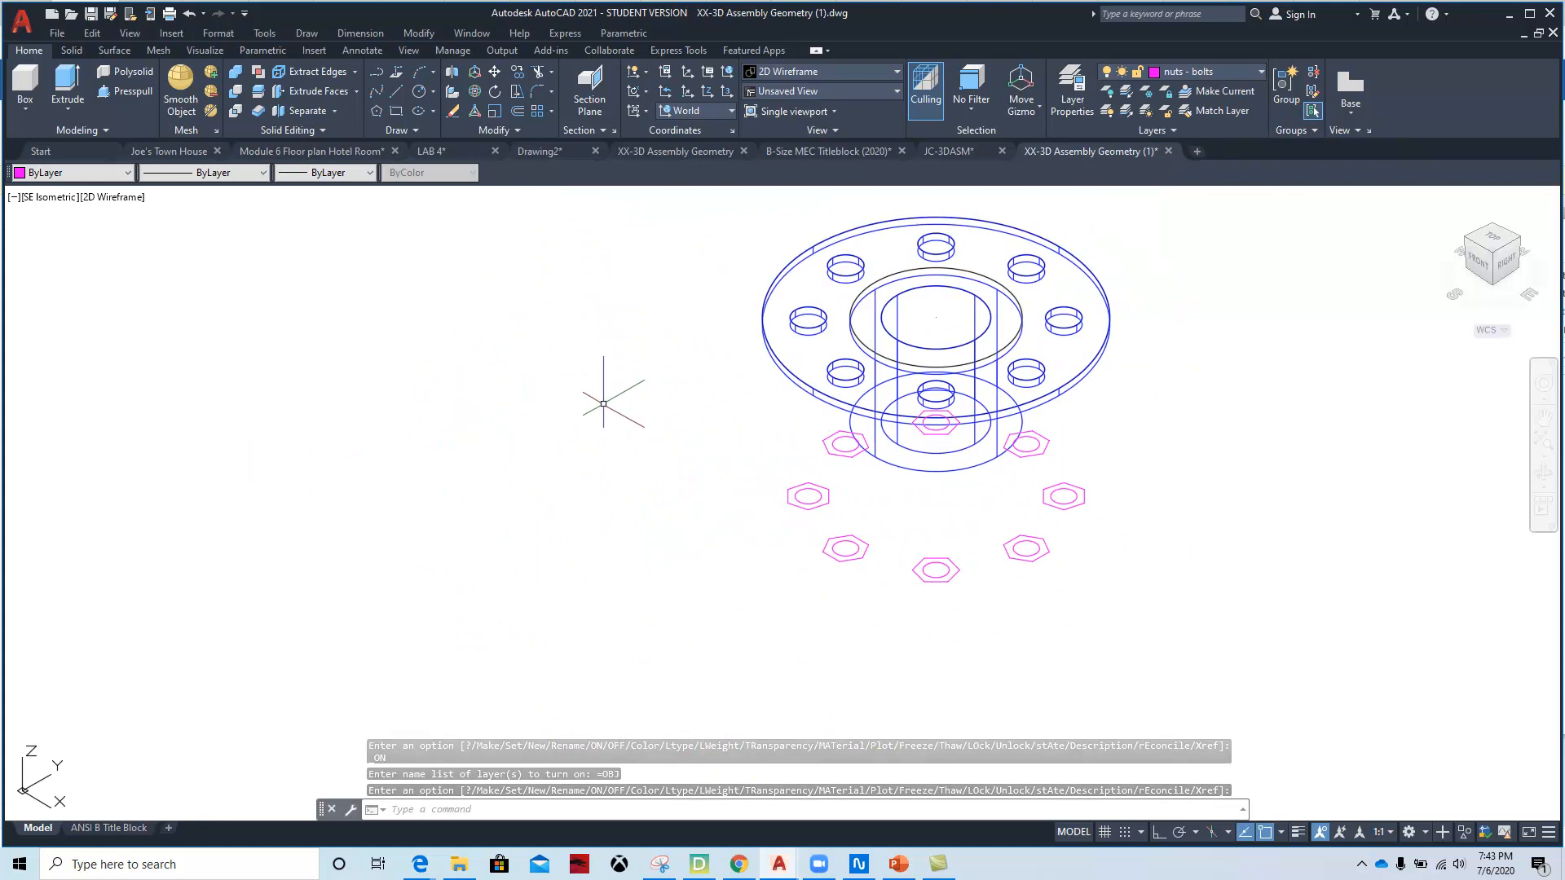
left_click(137, 92)
scroll(1035, 604, "up", 4)
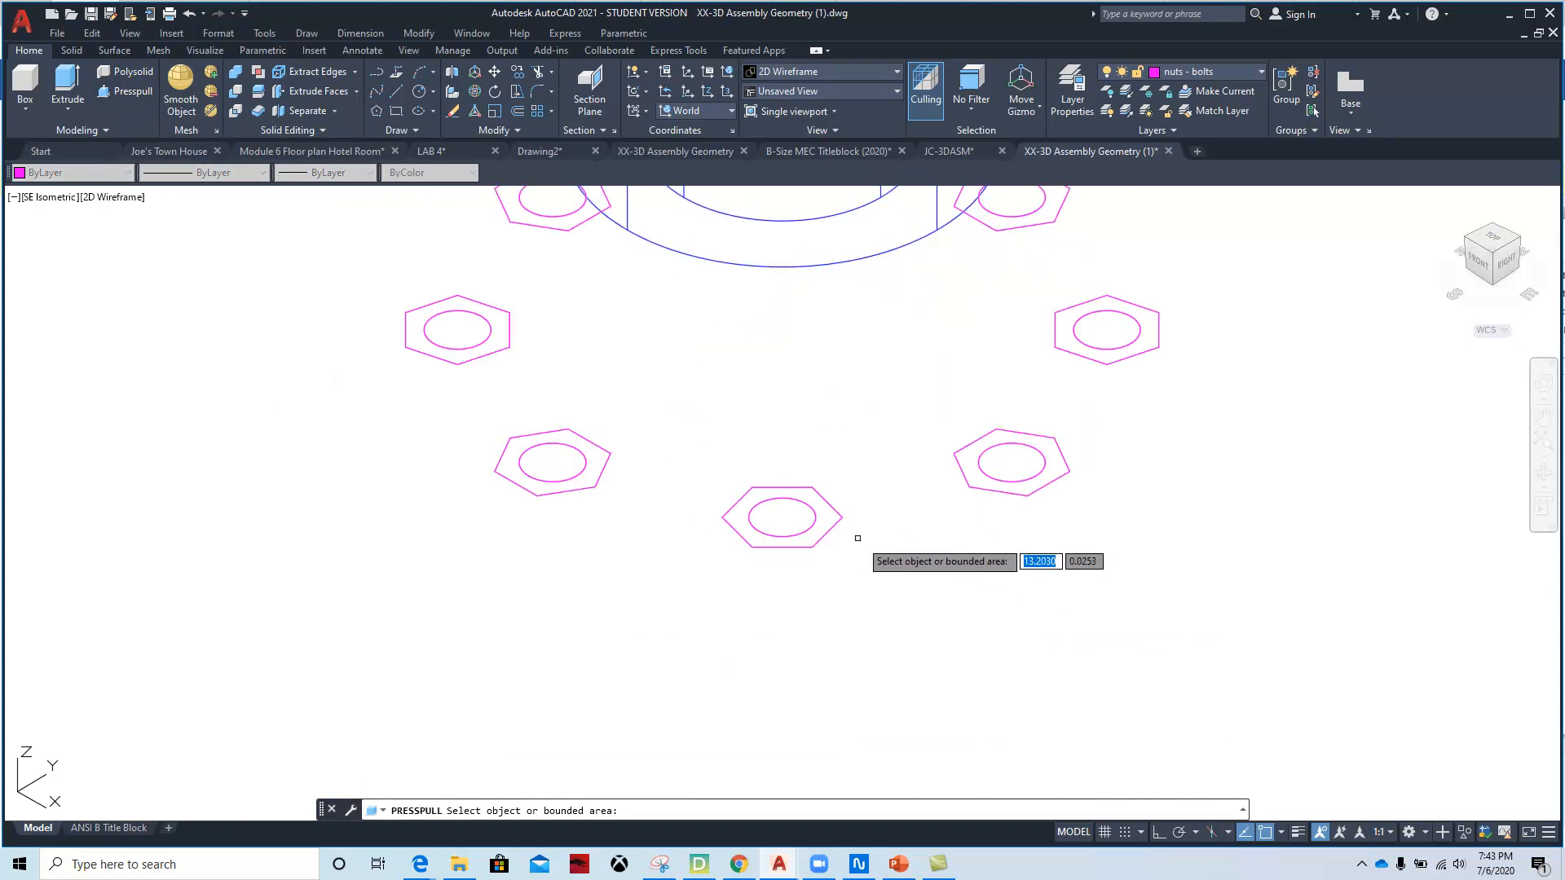
left_click(824, 538)
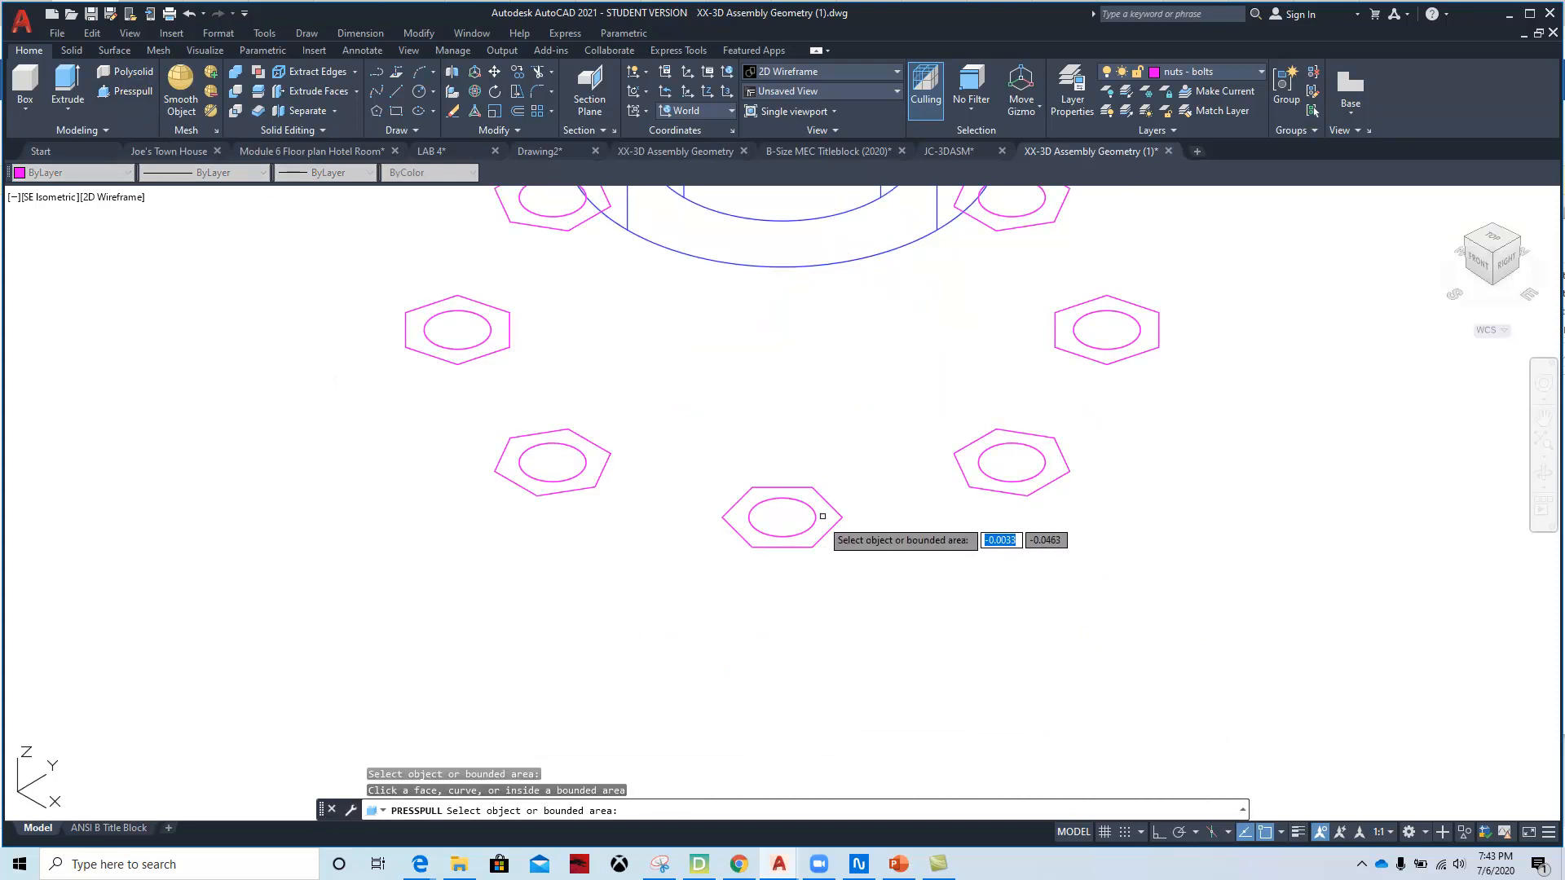
left_click(822, 540)
key("Escape")
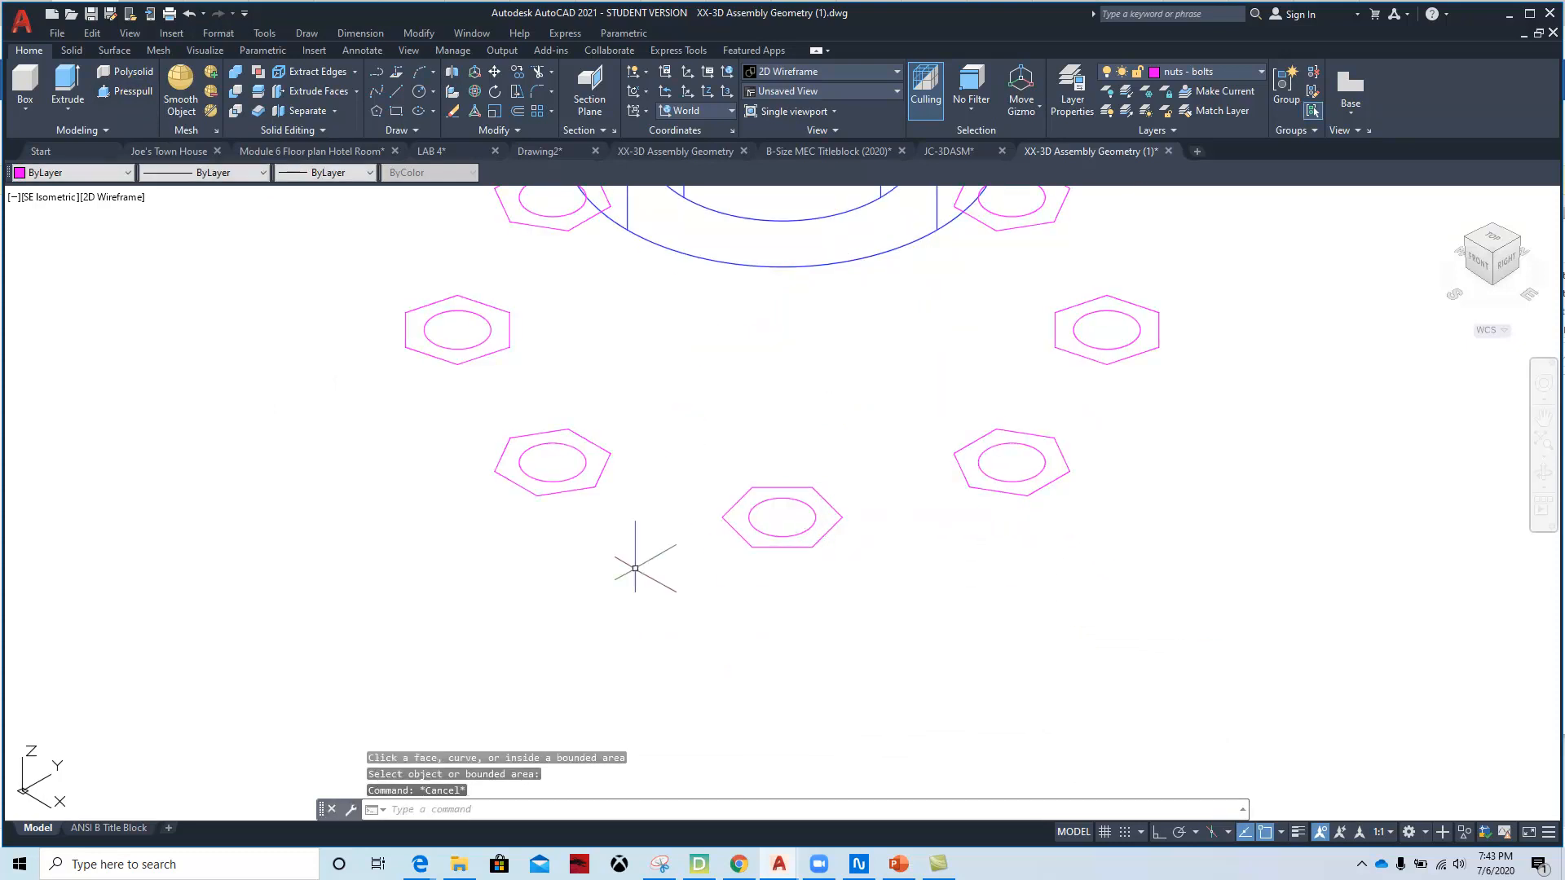
- Extrude the frontmost hexagon and its inner circle downward by .25 as solids
left_click(68, 85)
left_click(854, 440)
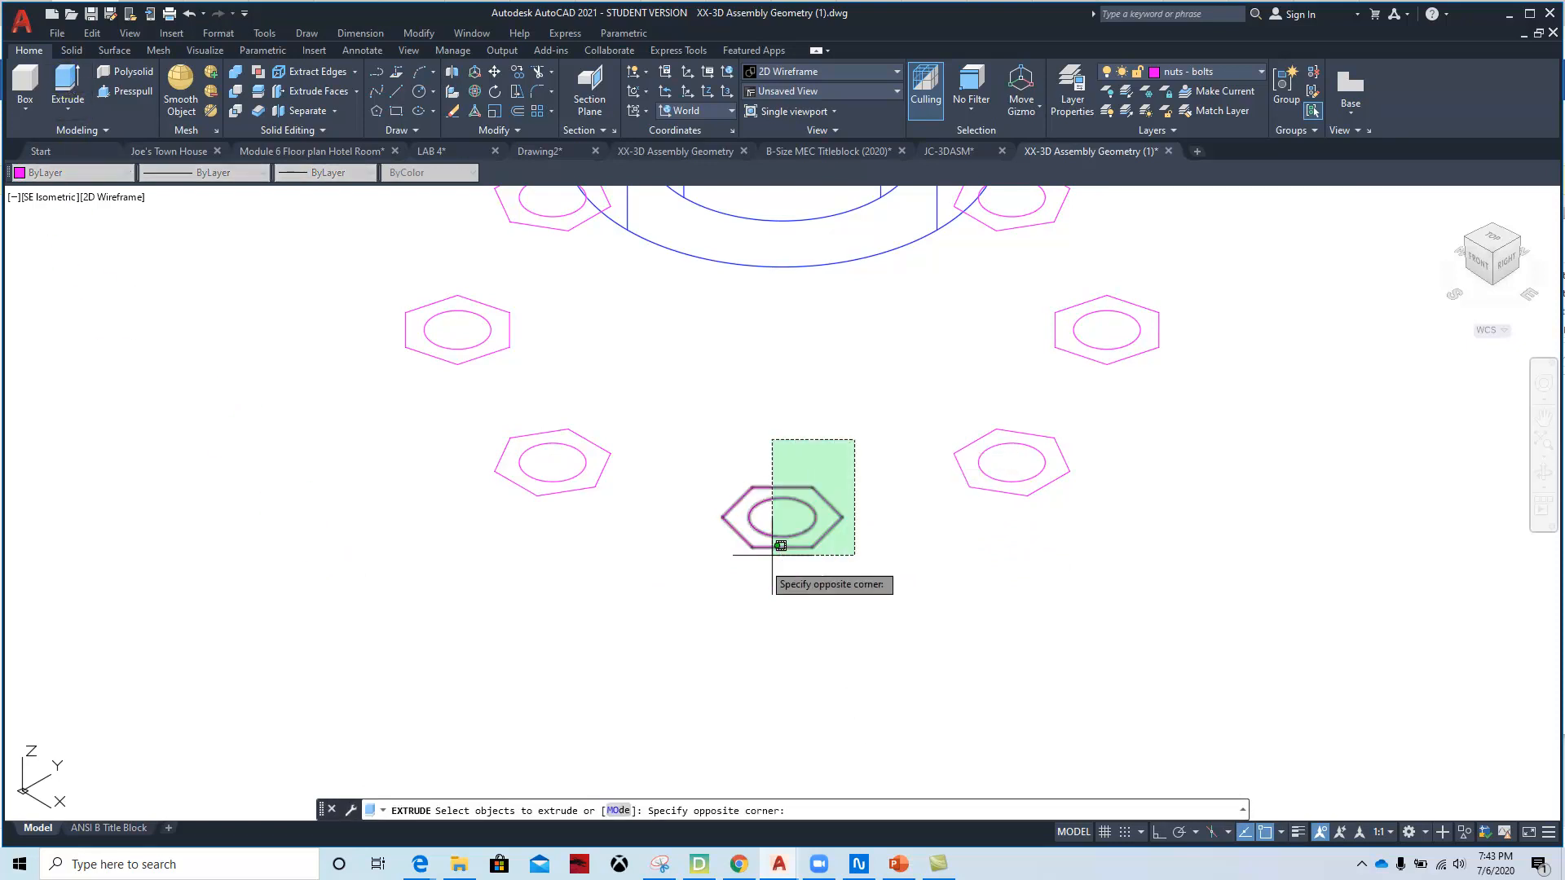
left_click(721, 597)
key("Return")
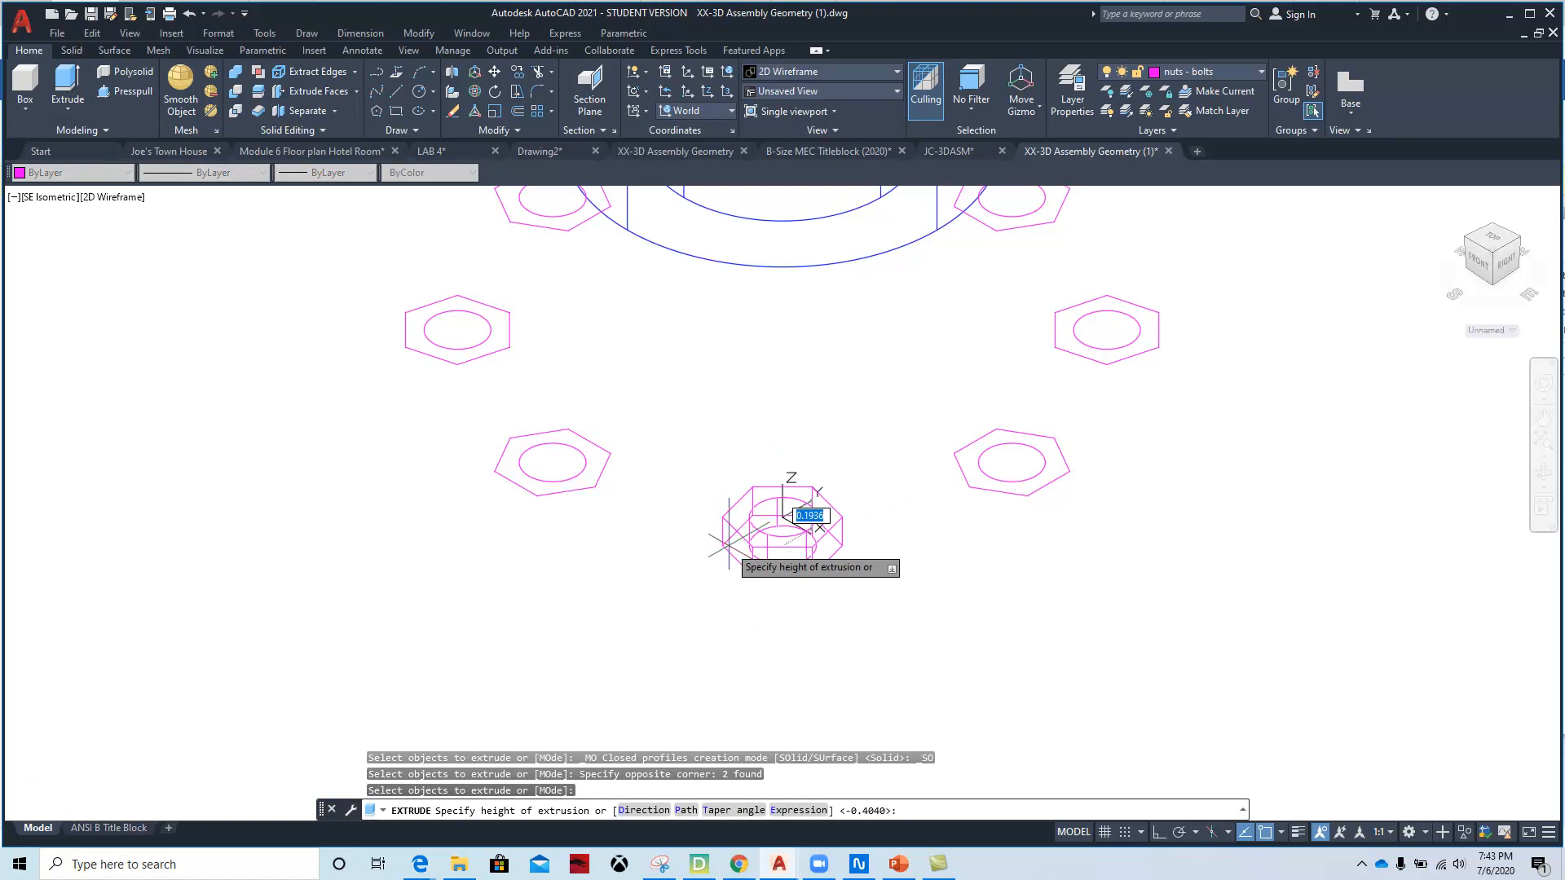
type(".25")
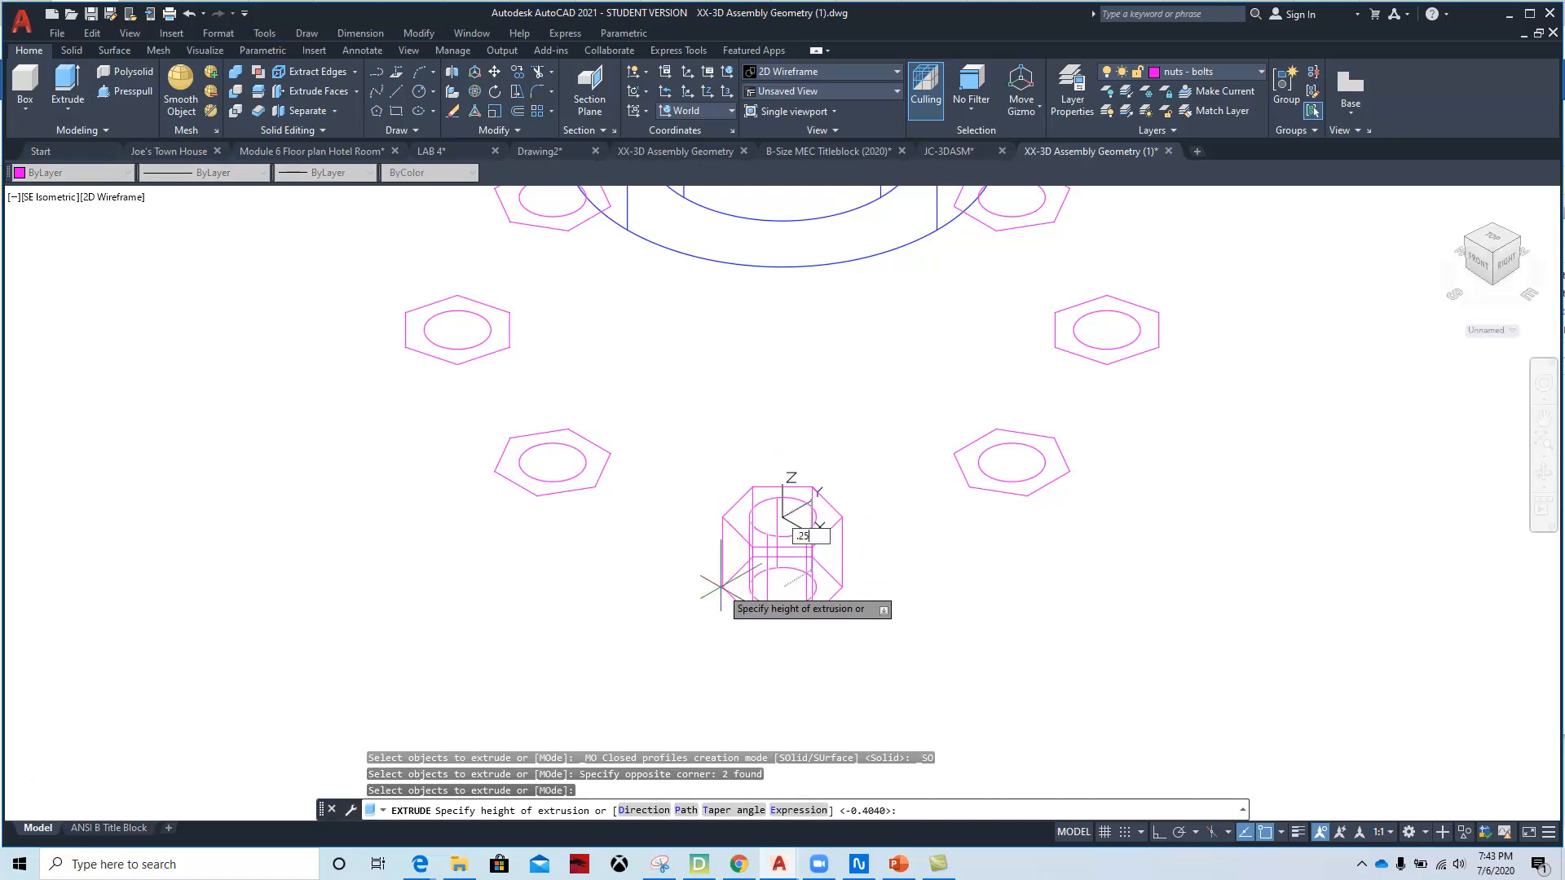
key("Return")
- Extrude the front-right and rightmost hexagons with their inner circles downward by .25
scroll(913, 586, "down", 4)
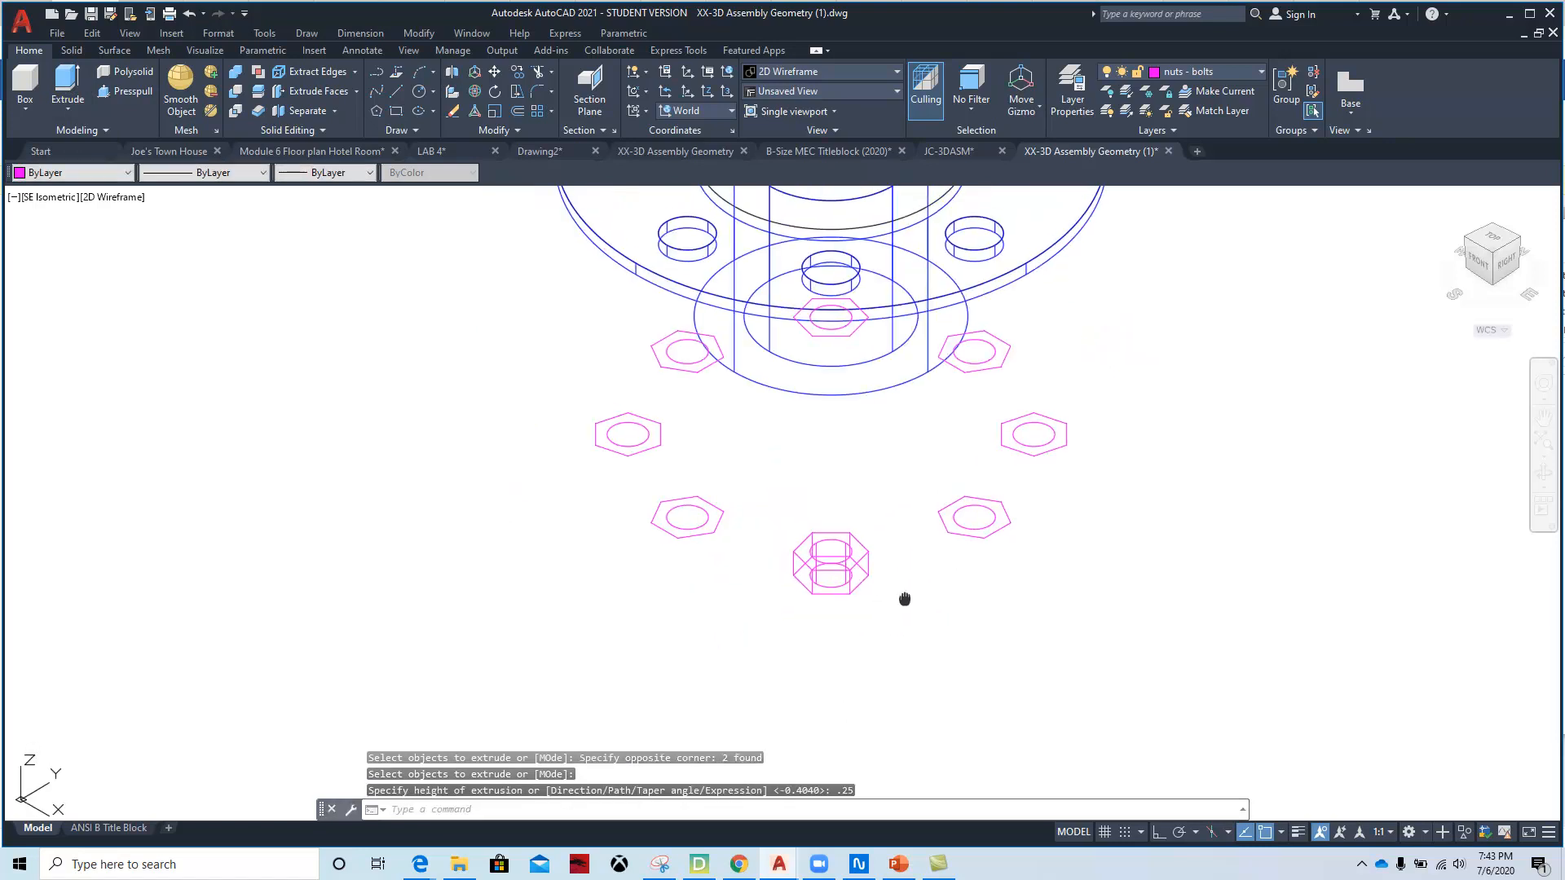
right_click(899, 619)
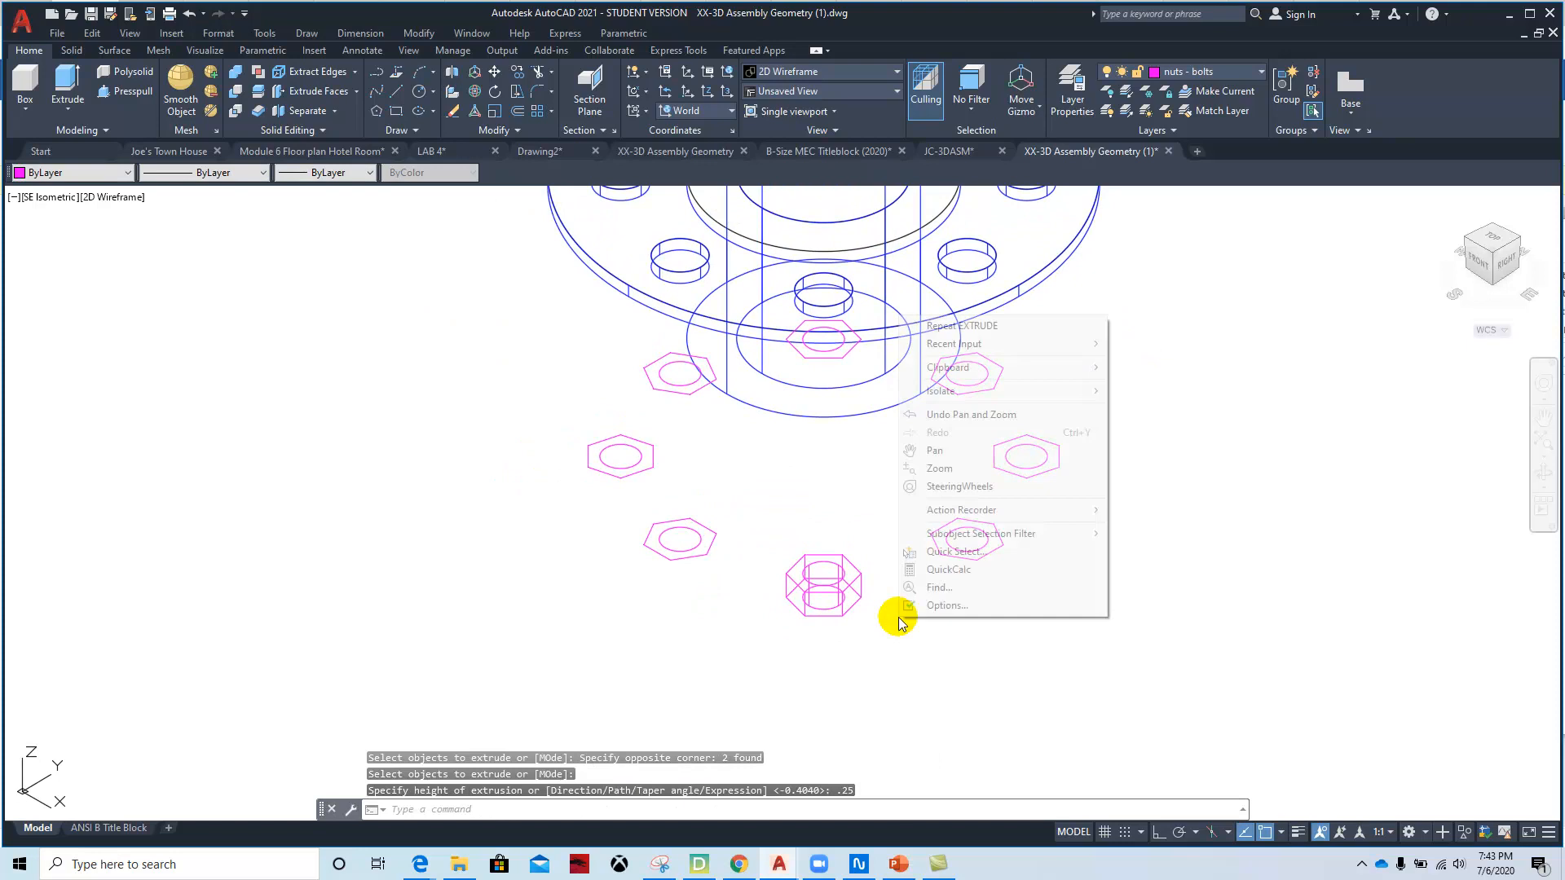
left_click(945, 325)
left_click(1019, 500)
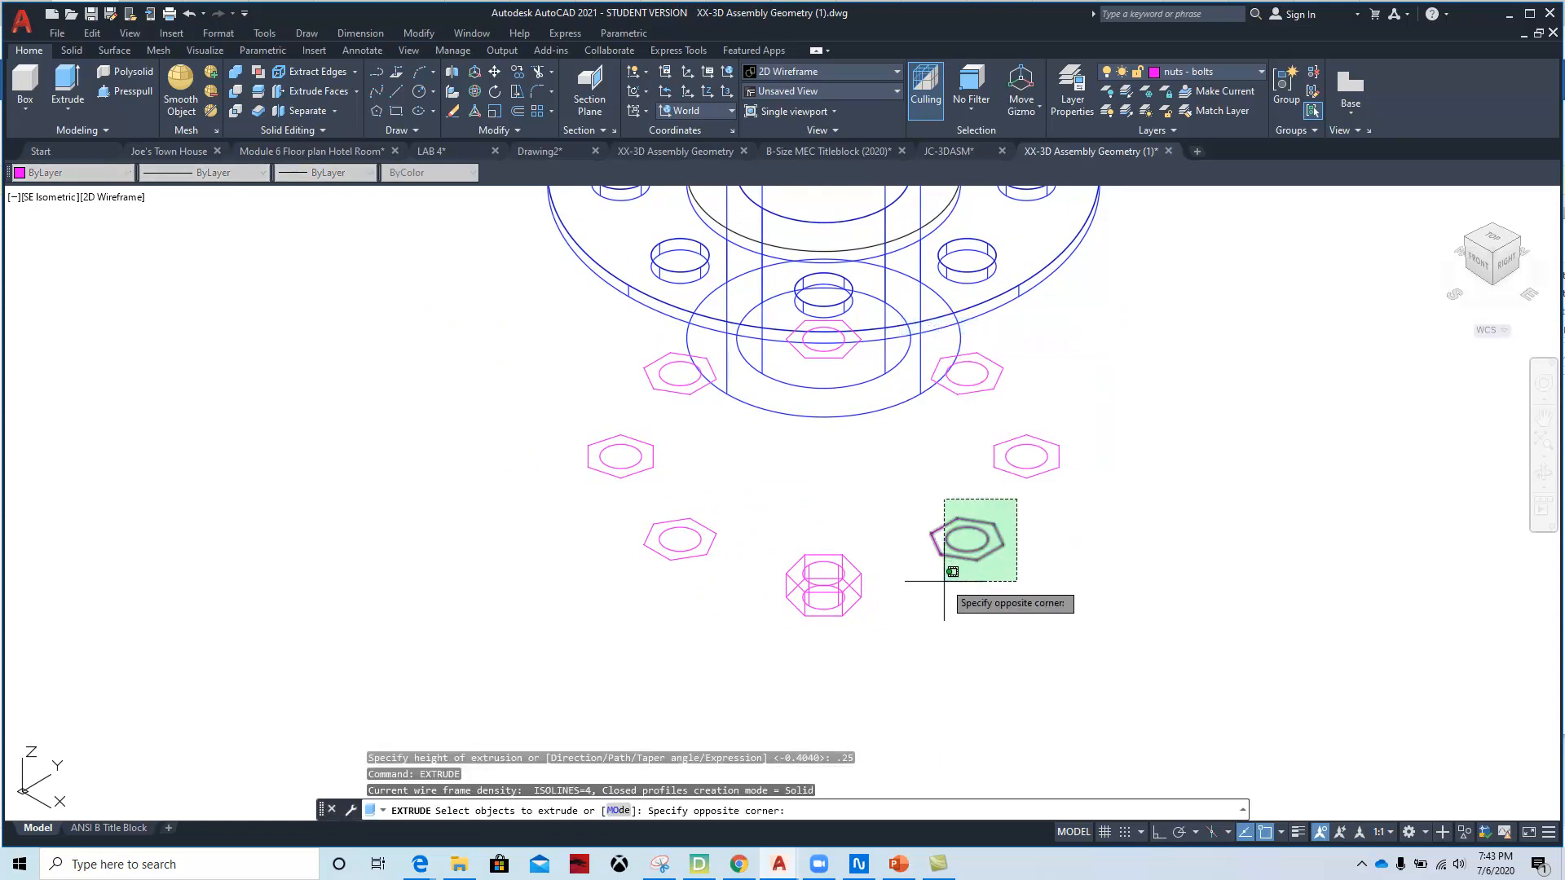
left_click(909, 599)
left_click(1061, 416)
left_click(998, 497)
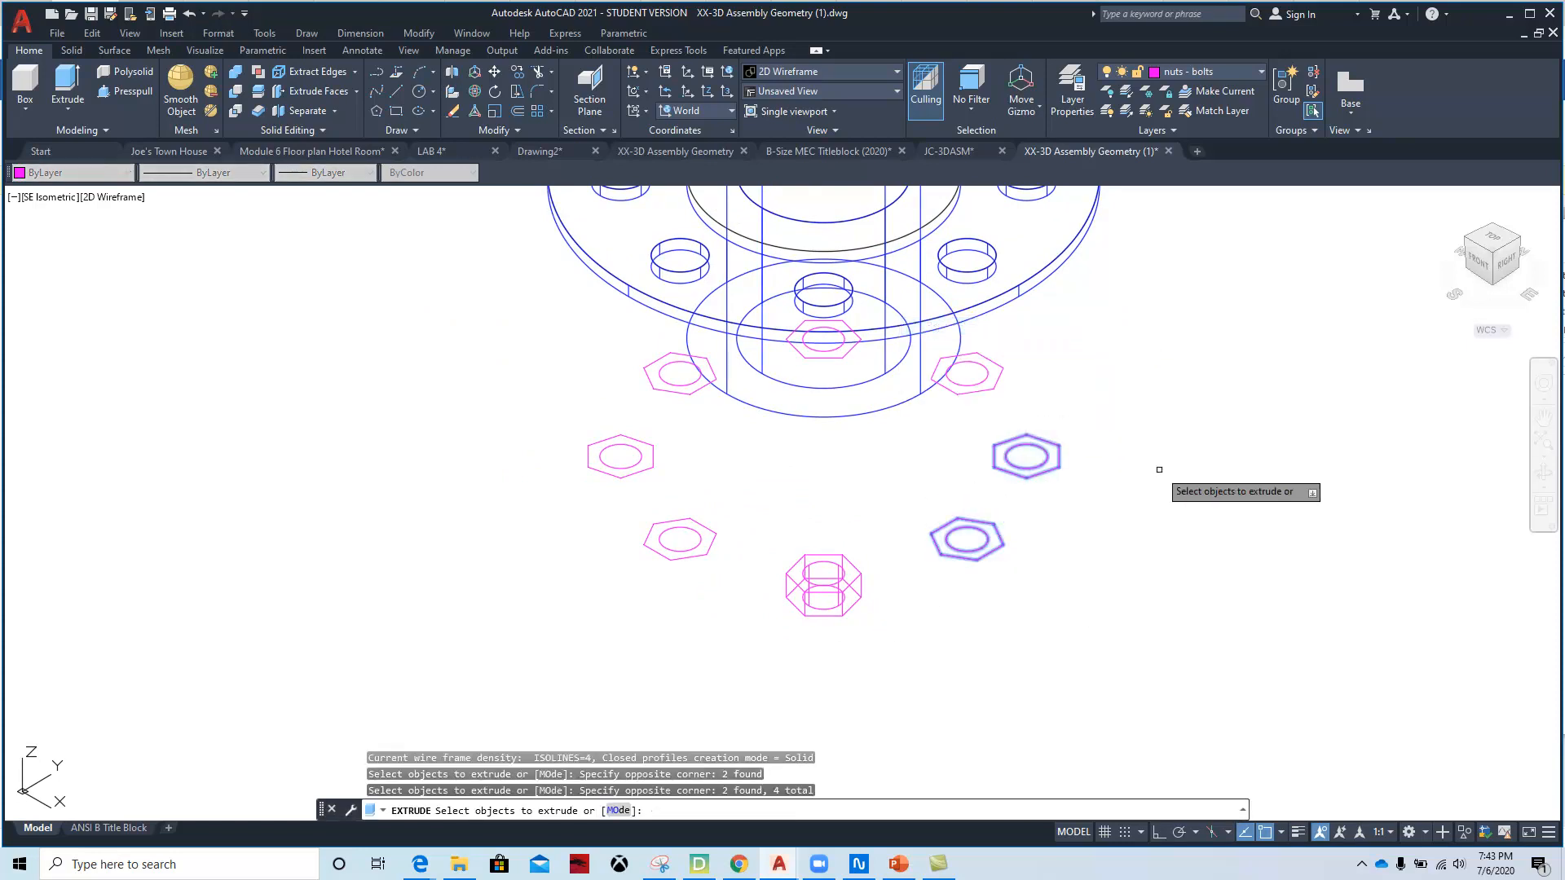
key("Return")
type(".25")
key("Return")
- Extrude the remaining five hexagons, from the back-right around to the front-left, with their inner circles downward by .25
right_click(1150, 401)
left_click(1187, 398)
left_click(1018, 338)
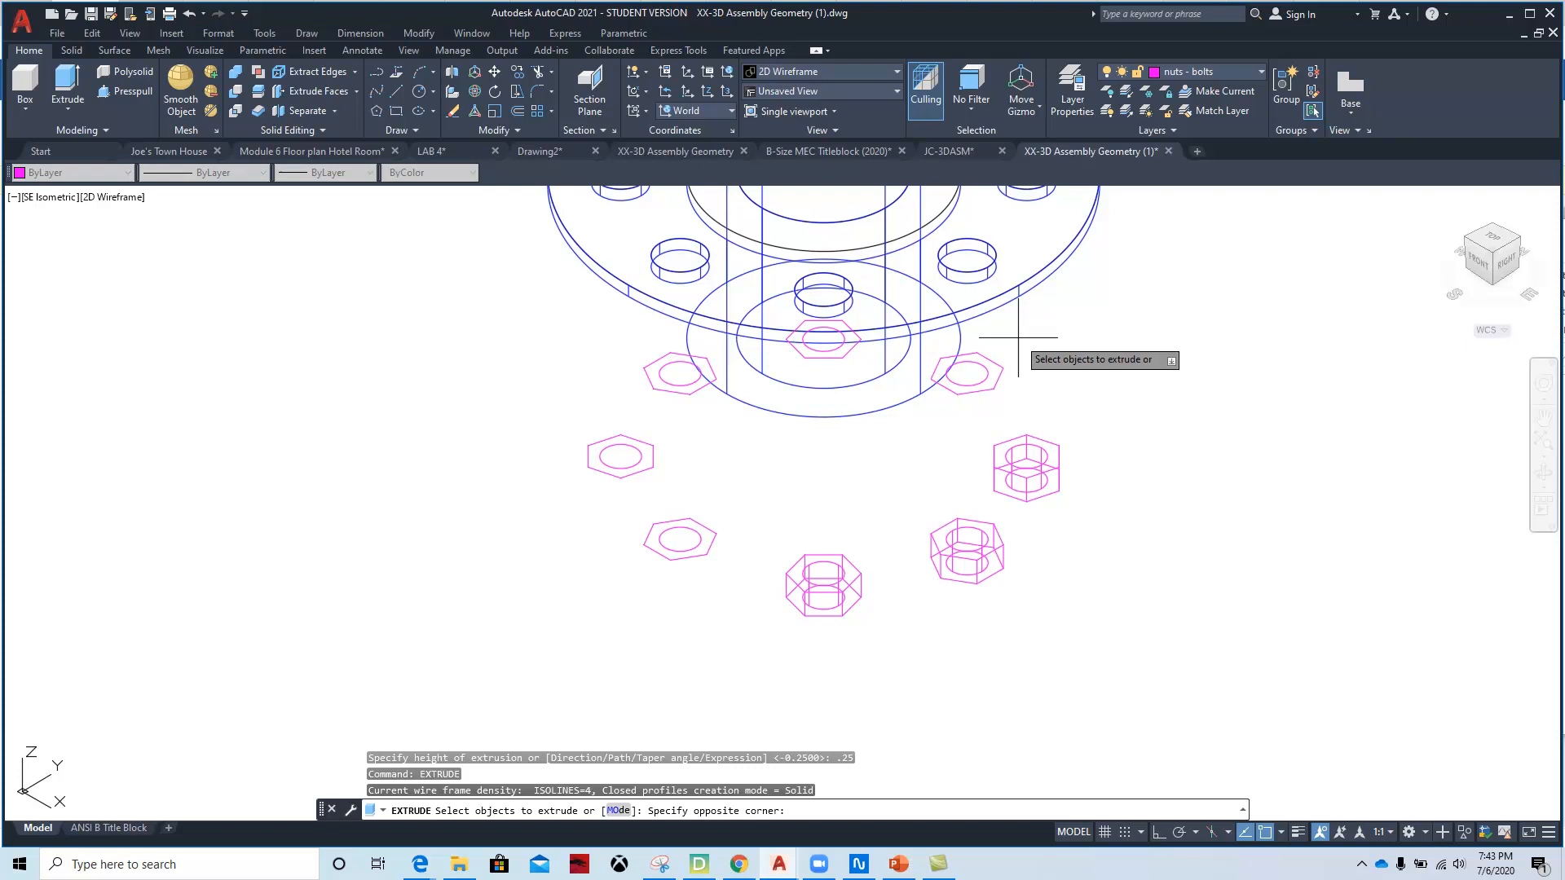
left_click(976, 415)
left_click(855, 361)
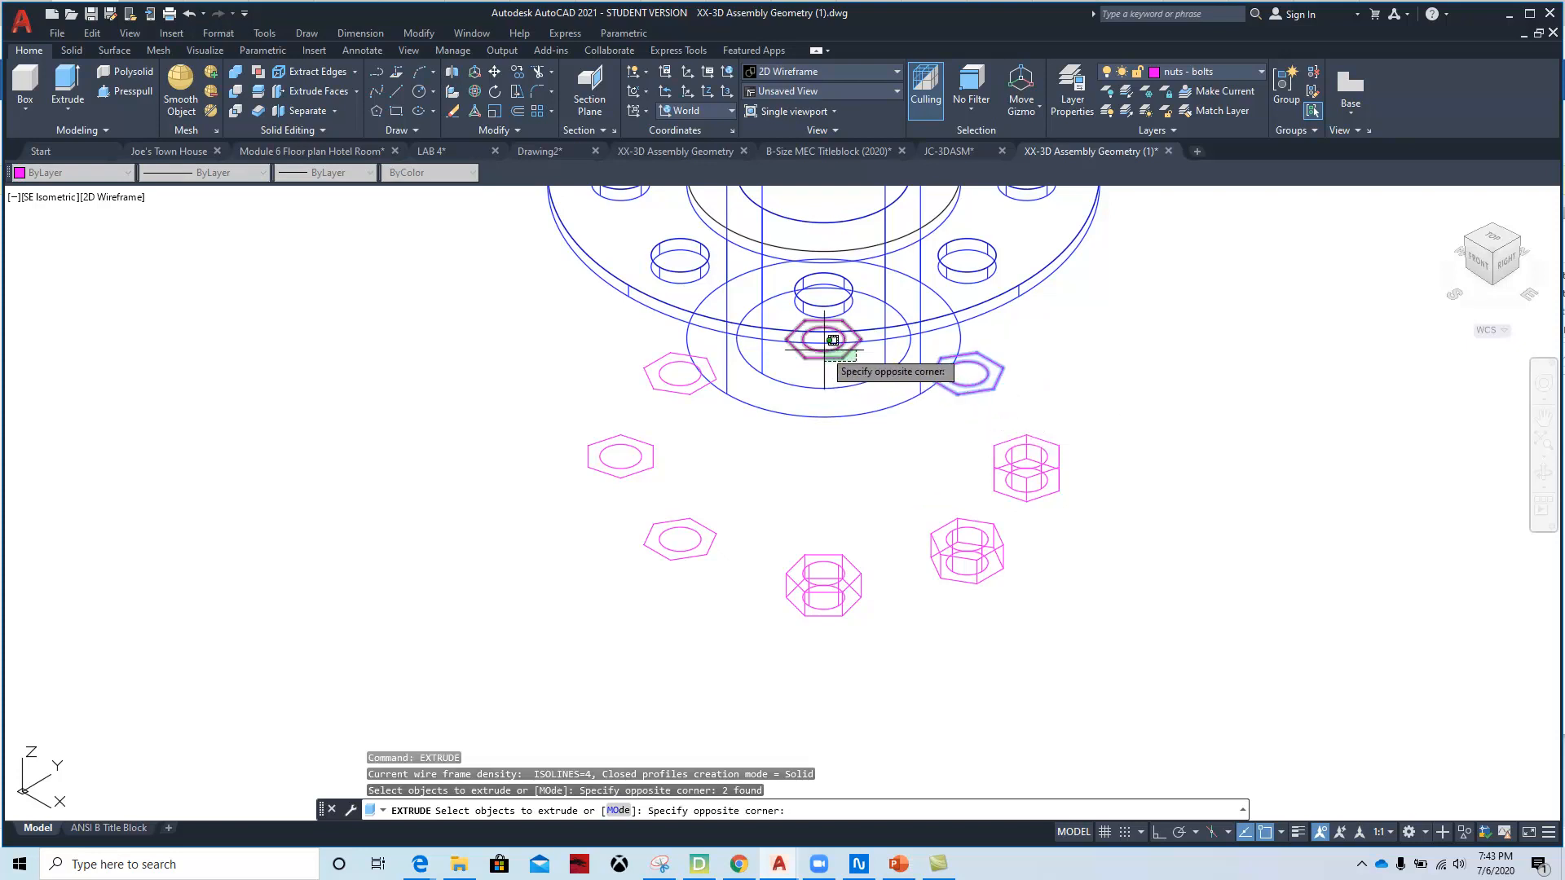
left_click(824, 351)
left_click(677, 416)
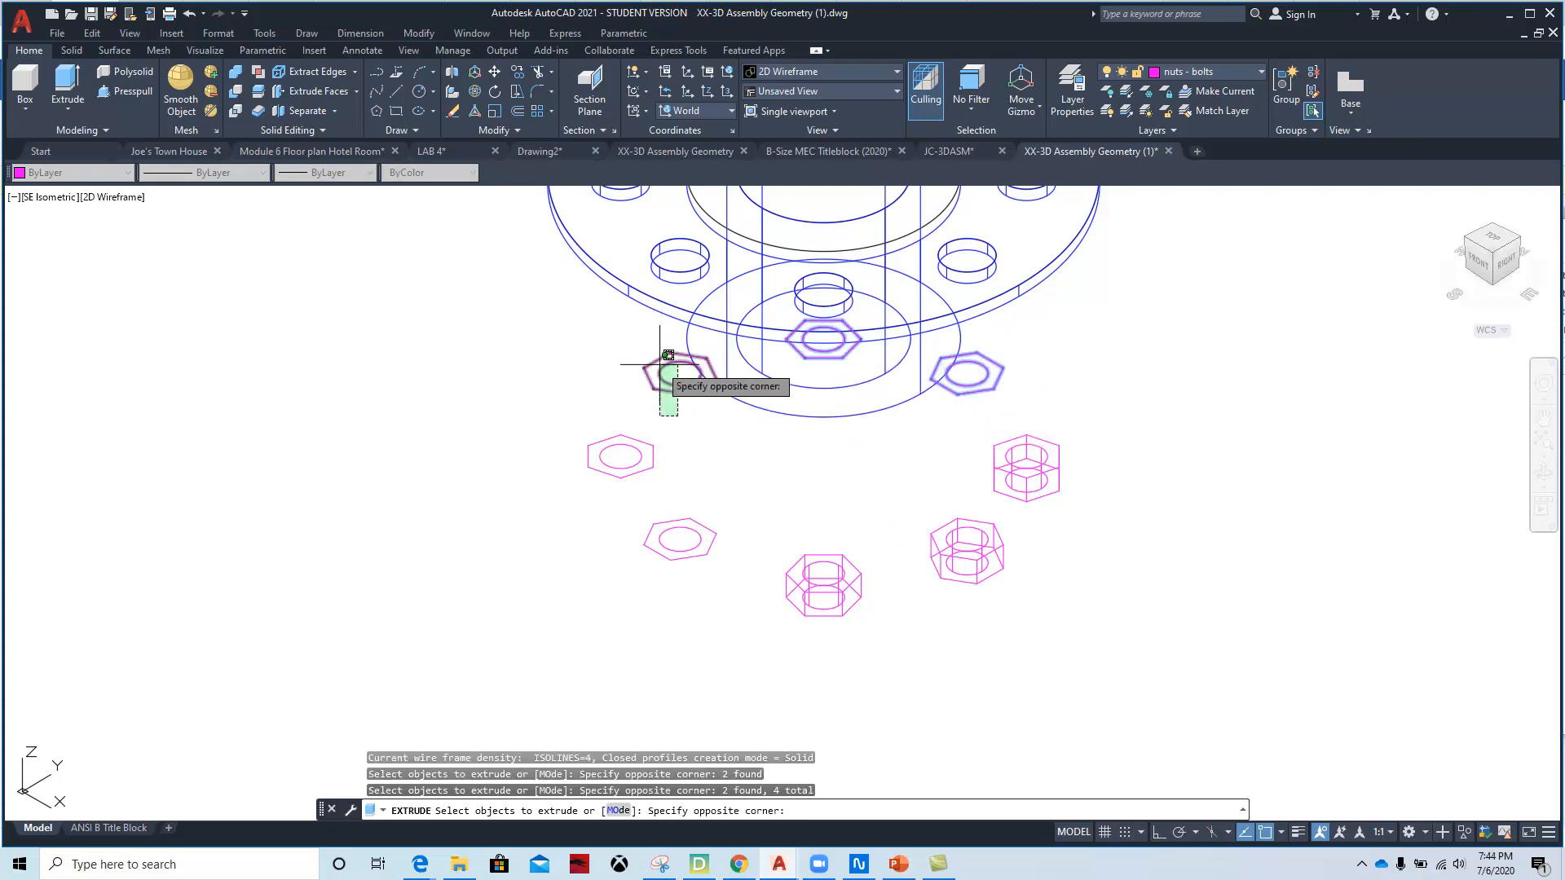
left_click(668, 355)
left_click(683, 434)
left_click(540, 536)
left_click(709, 499)
left_click(629, 588)
key("Return")
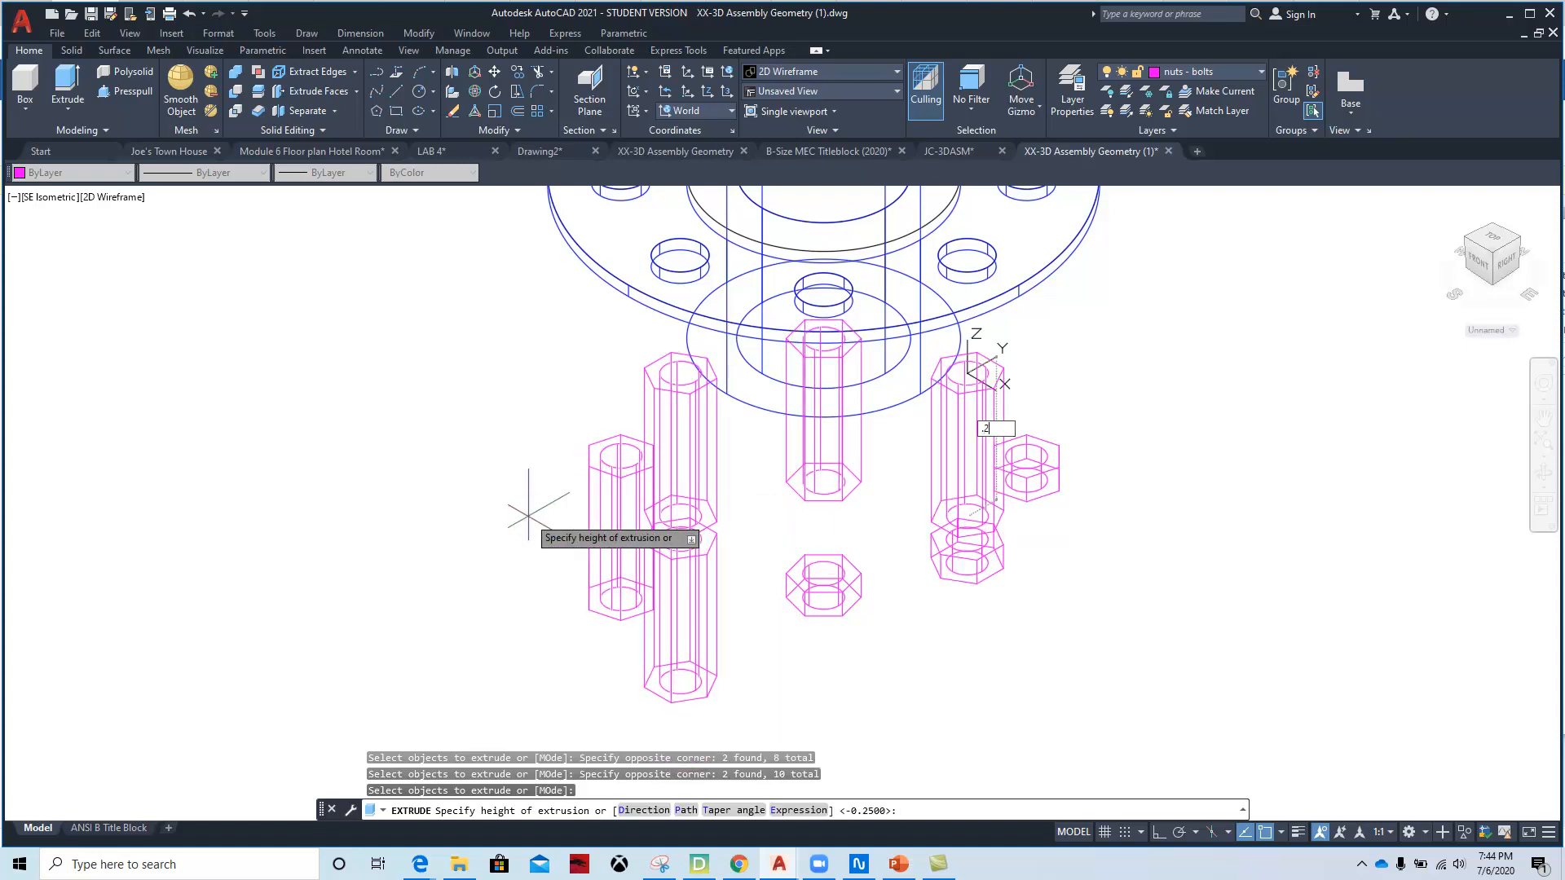
key("Return")
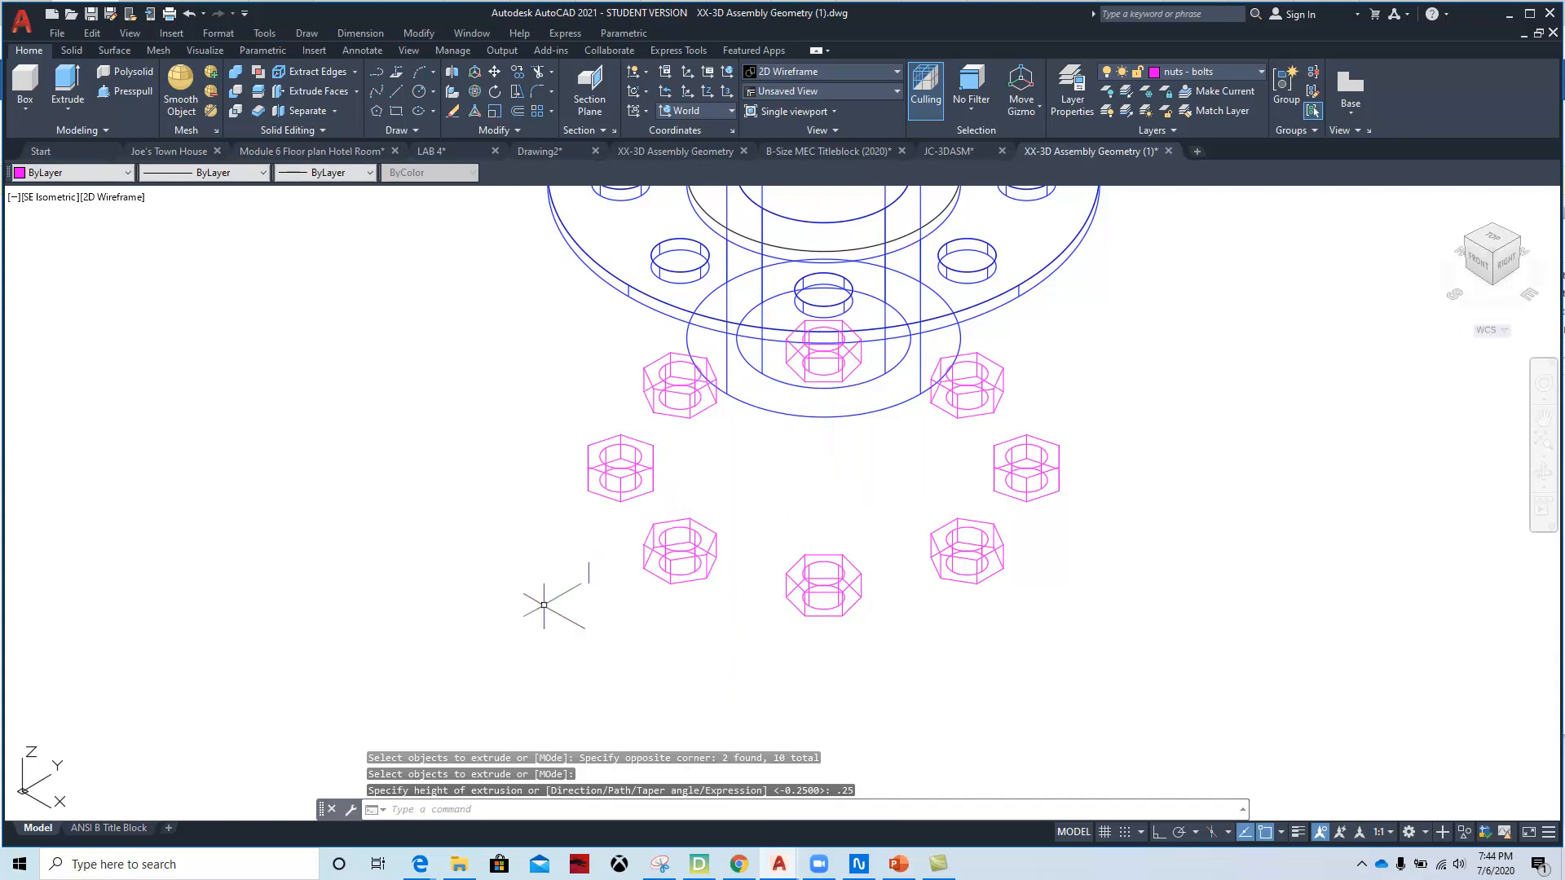
- Switch the visual style to Conceptual and subtract the inner cylinder from the frontmost nut
left_click(128, 198)
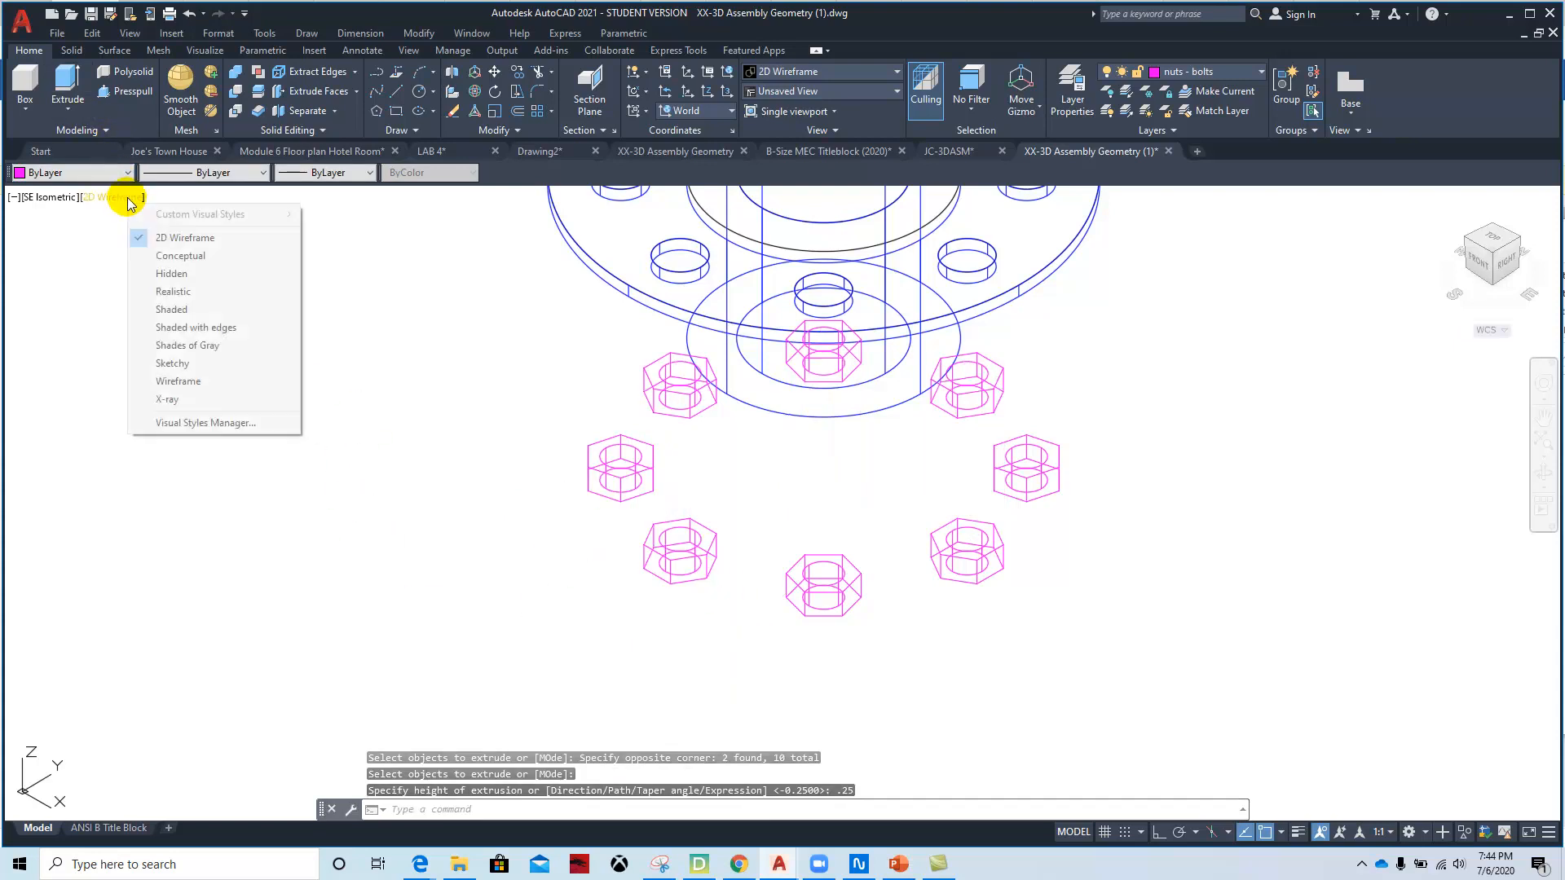
left_click(151, 243)
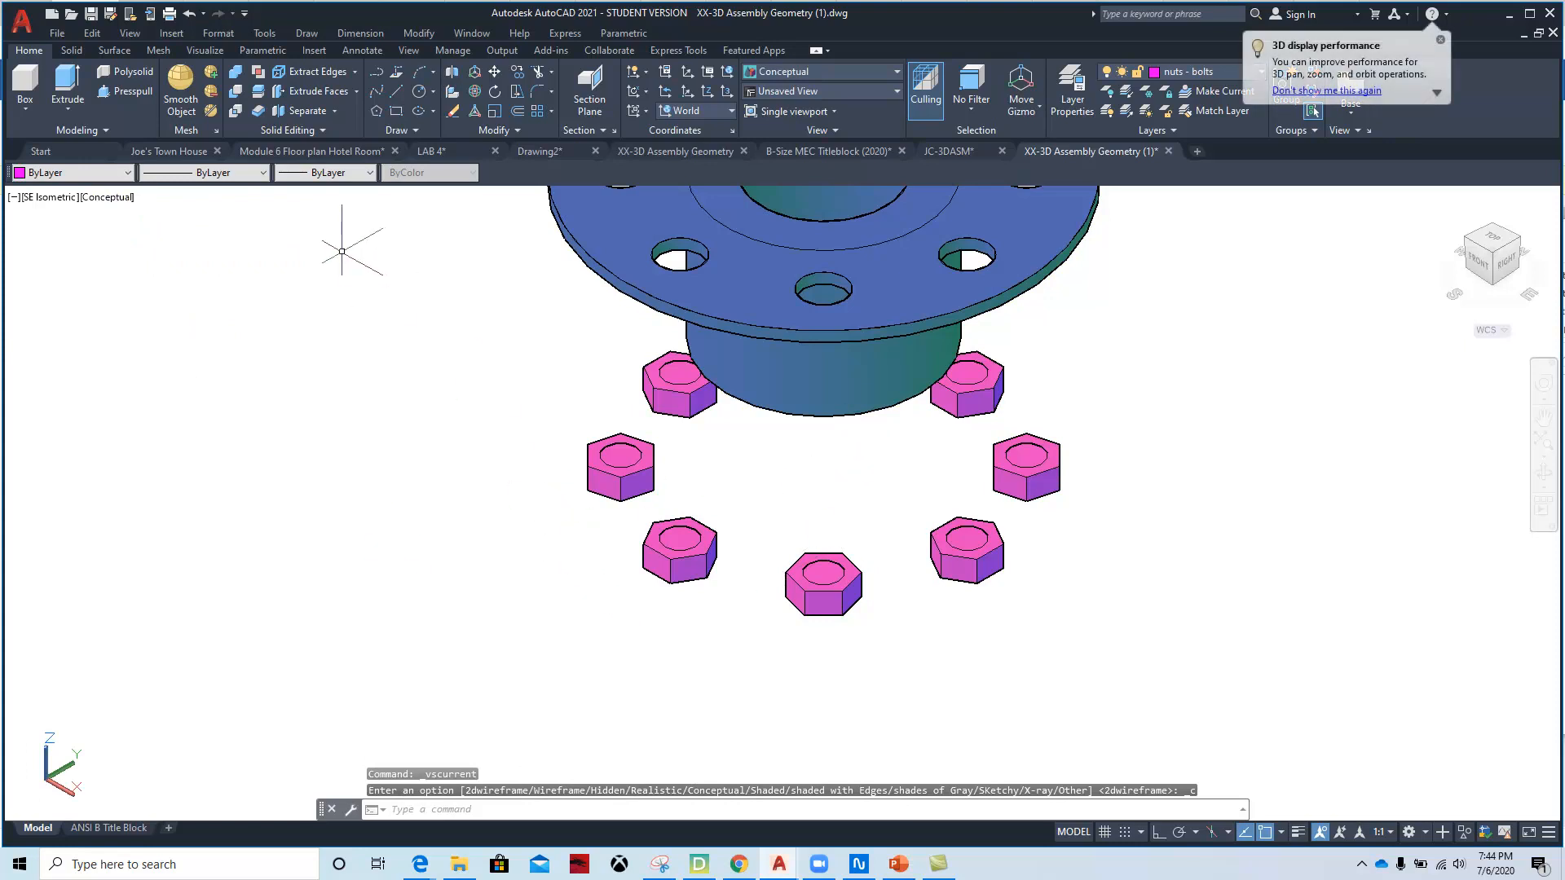
left_click(234, 95)
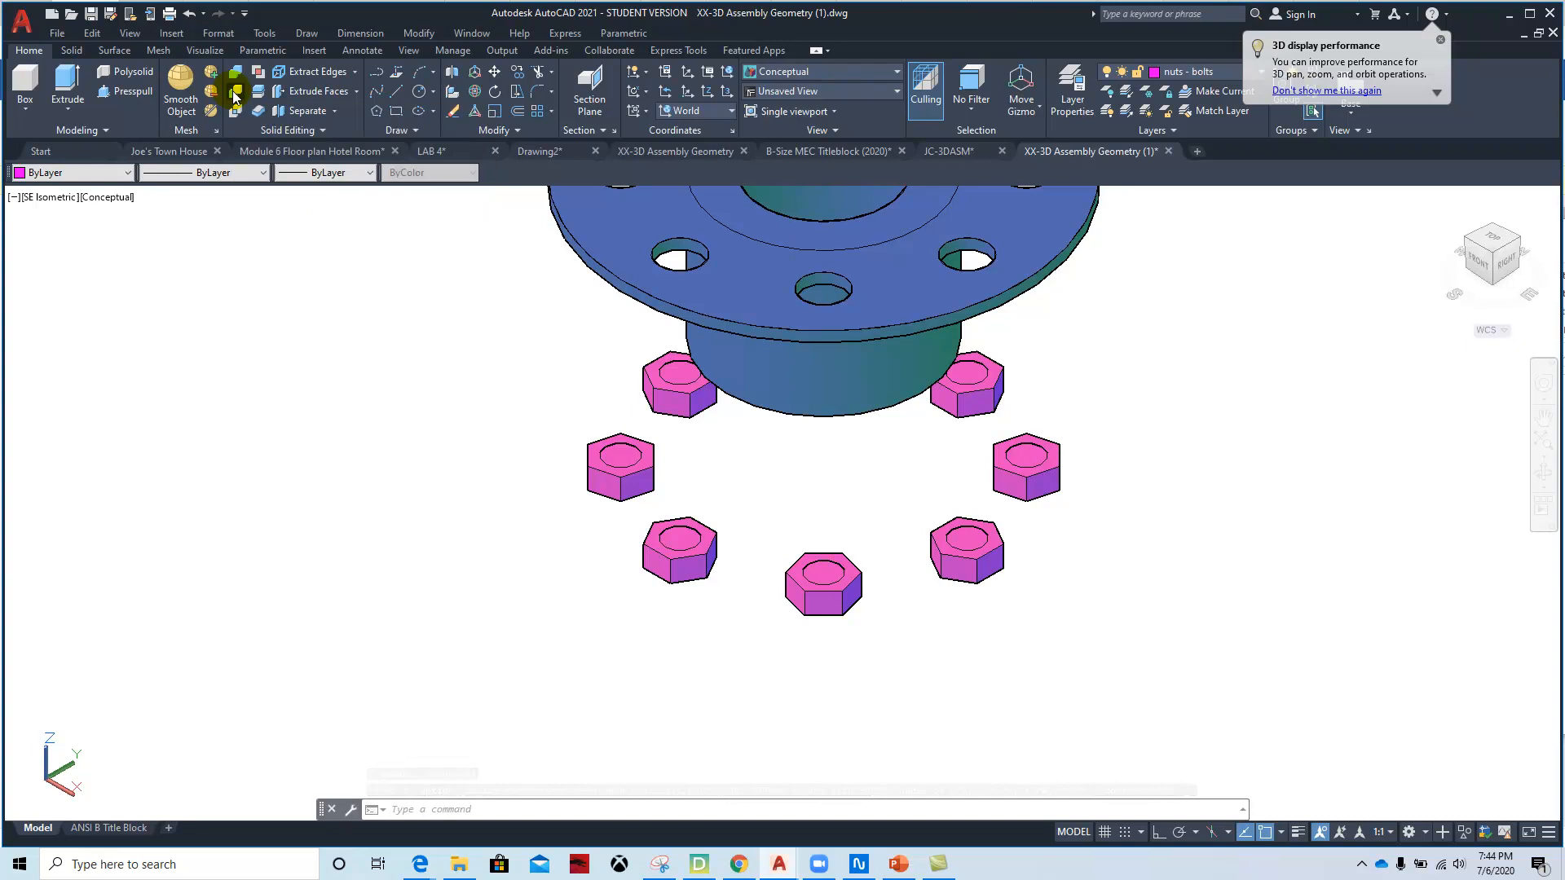
left_click(842, 608)
key("Return")
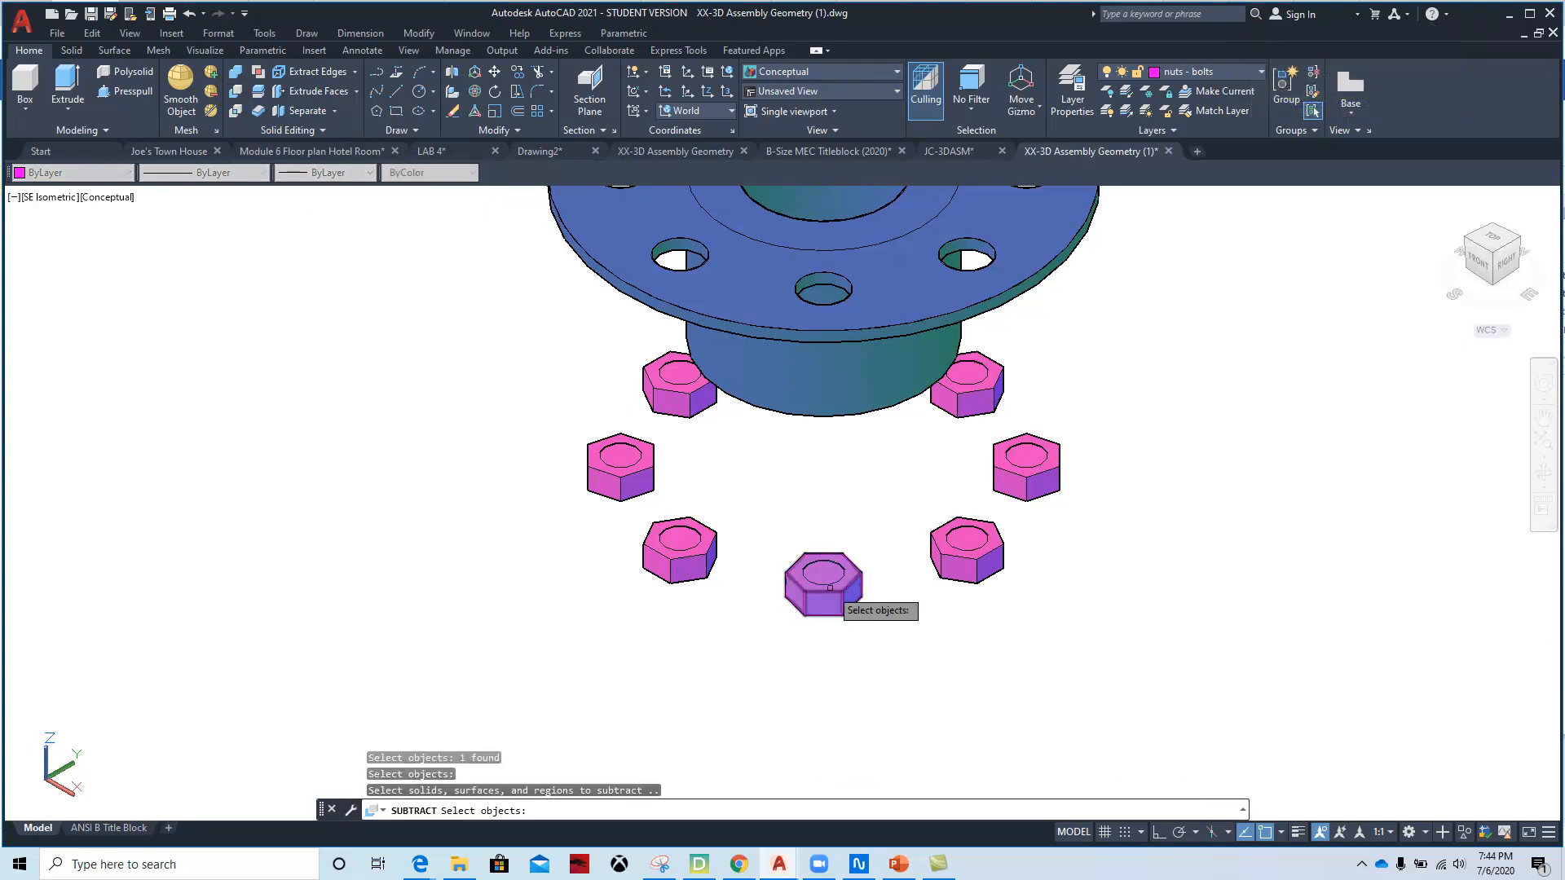
left_click(829, 574)
key("Return")
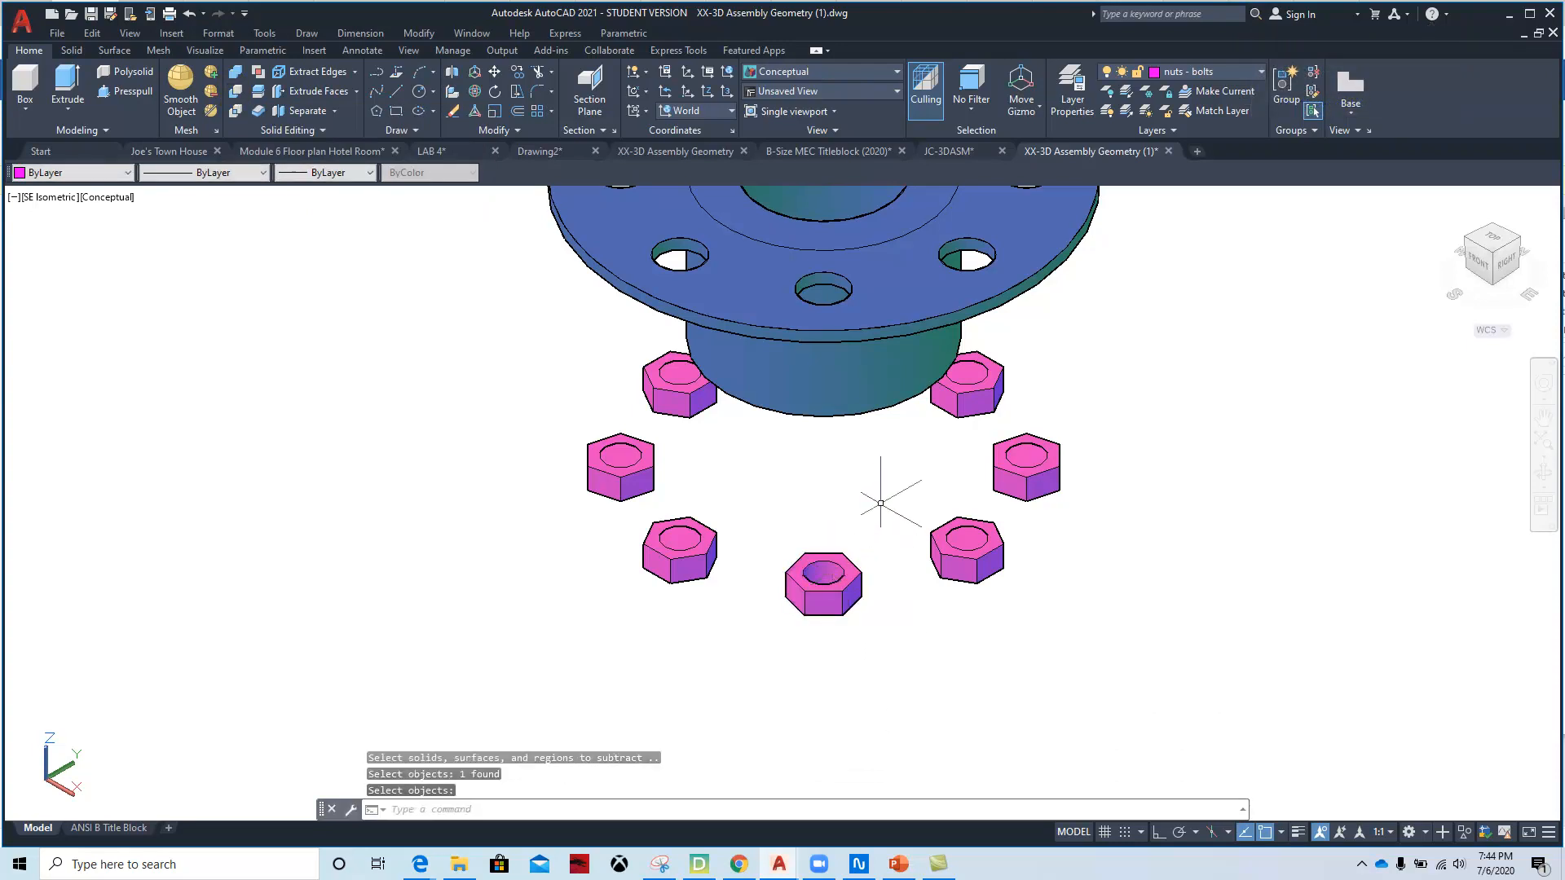
- Subtract the inner cylinder from the front-right nut
right_click(870, 501)
left_click(893, 512)
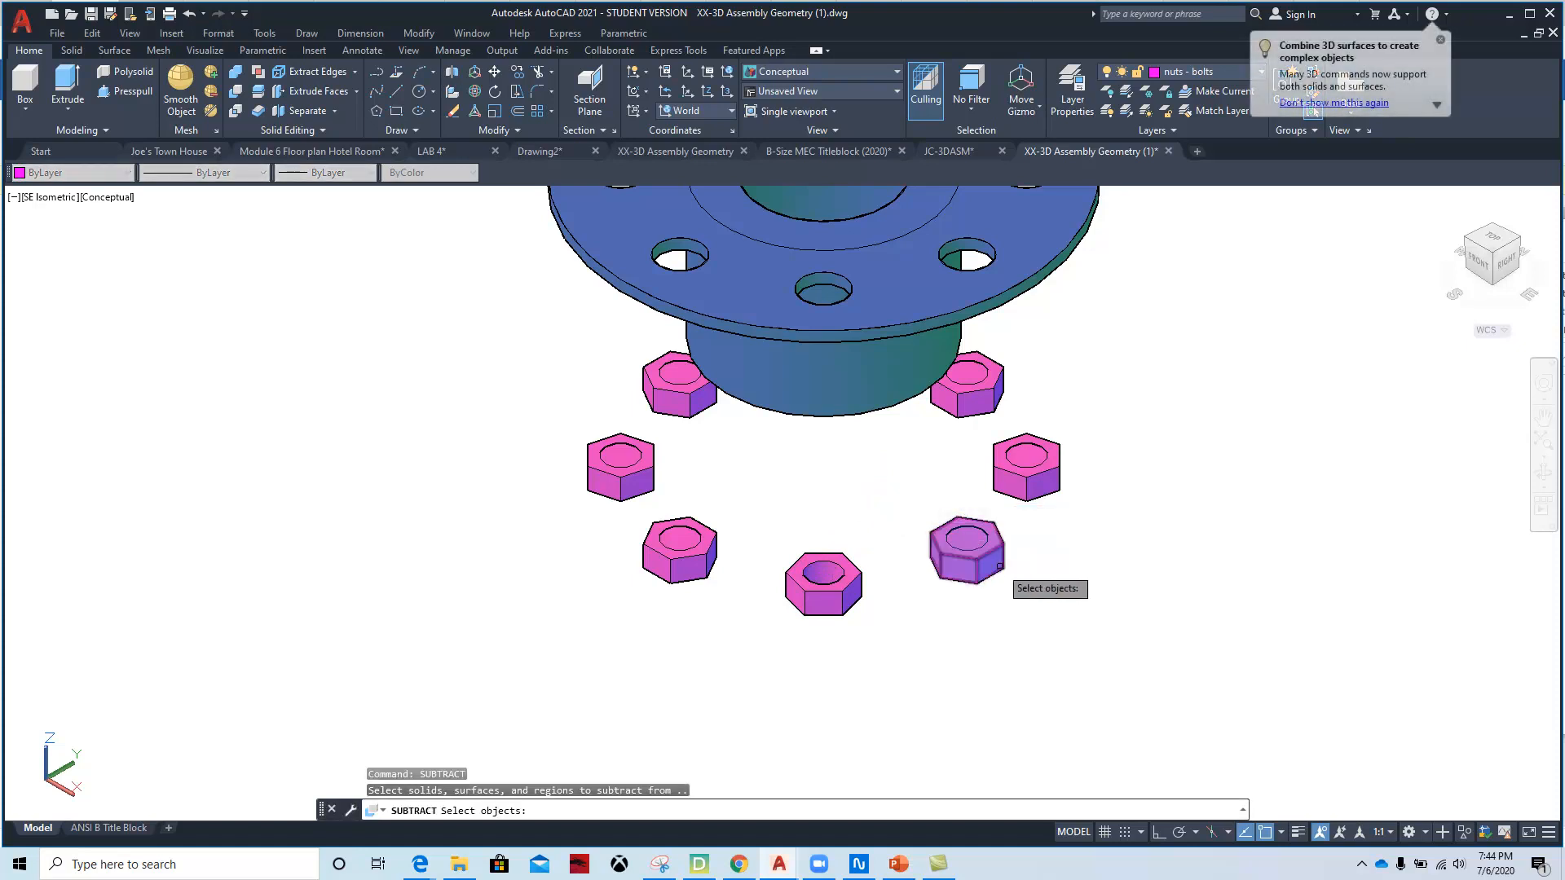
left_click(978, 558)
key("Return")
left_click(977, 540)
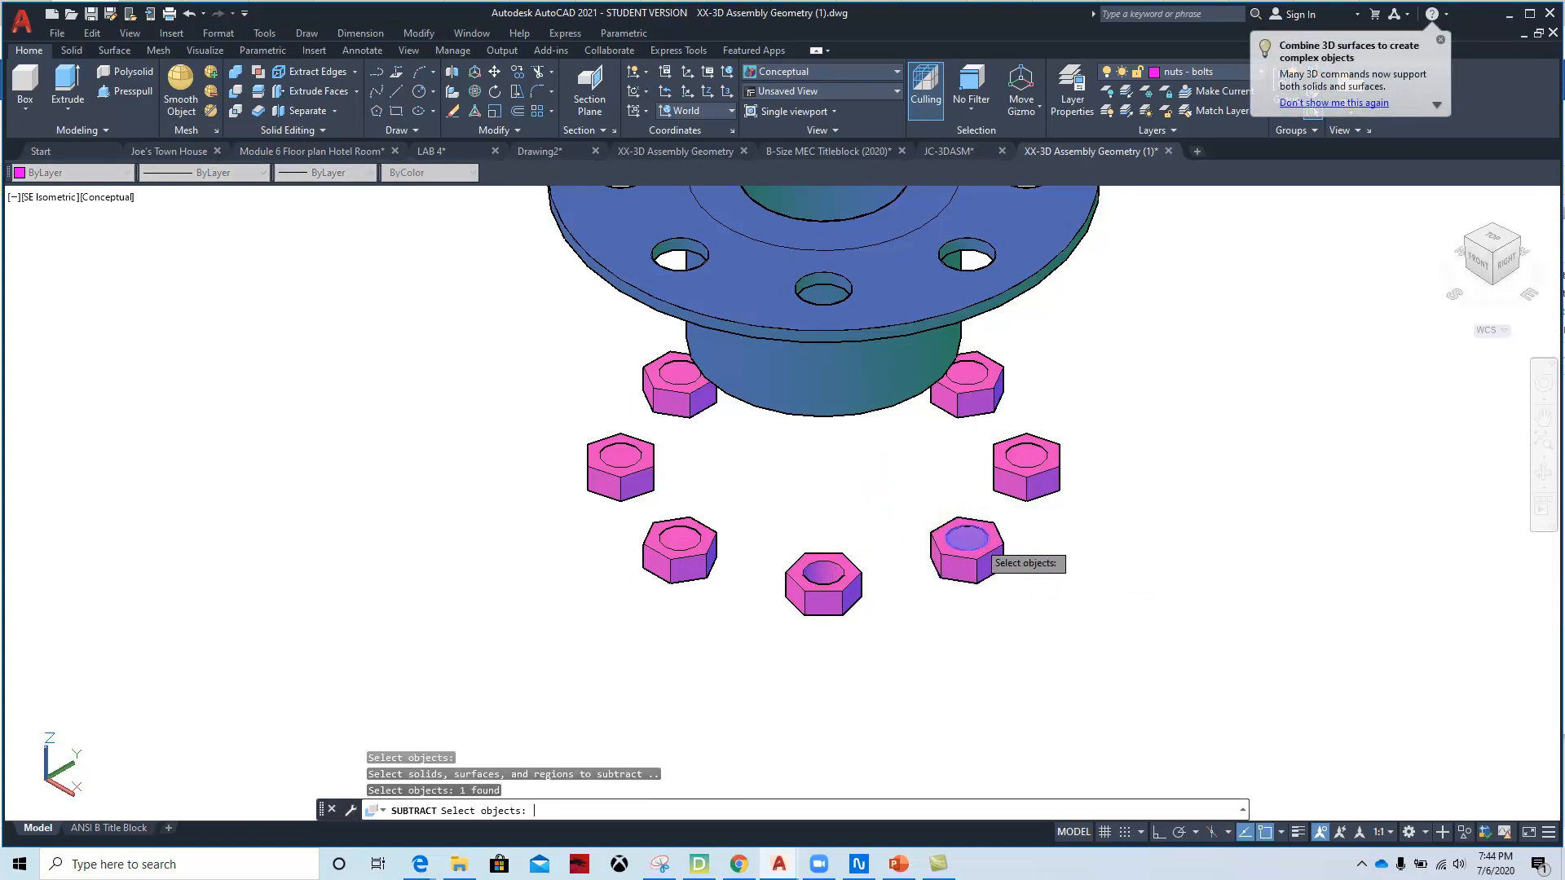
key("Return")
- Subtract the inner cylinder from the rightmost nut
right_click(1100, 531)
left_click(1123, 556)
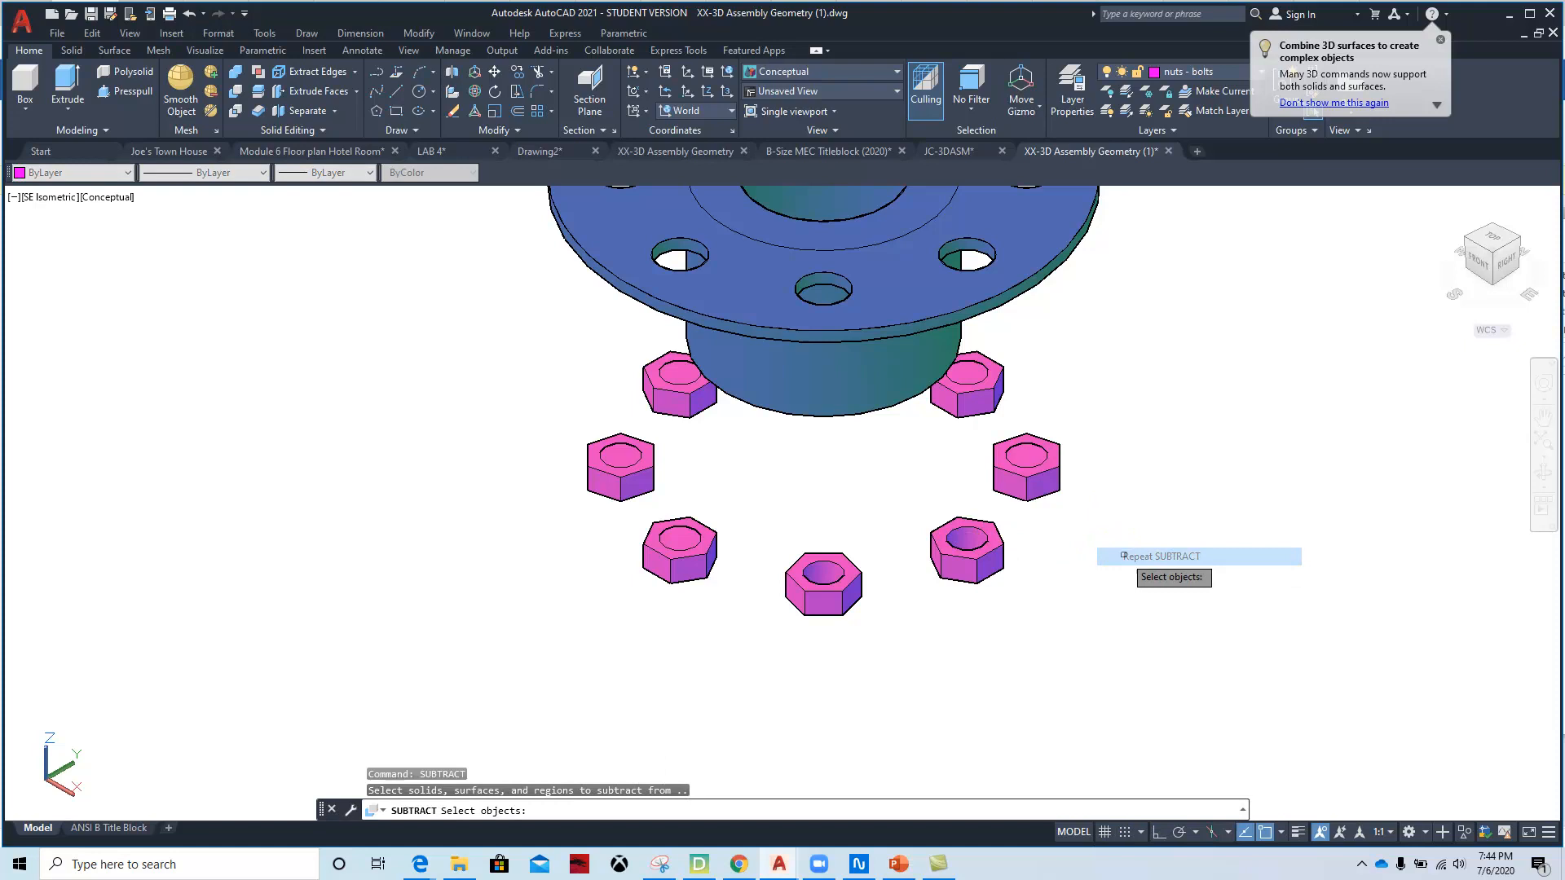
left_click(1051, 486)
key("Return")
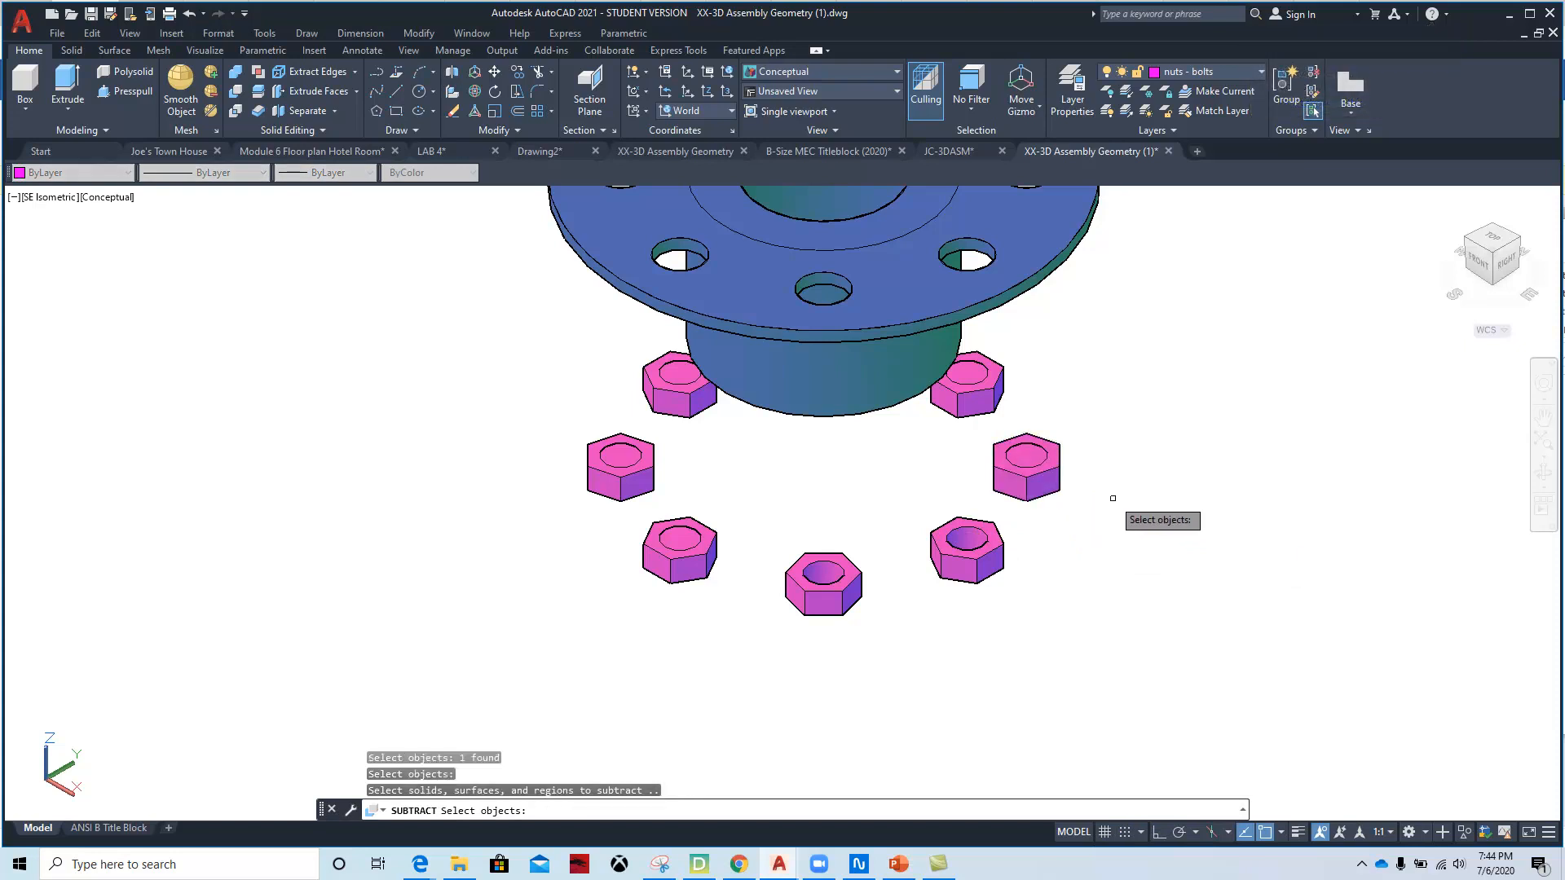
left_click(1026, 458)
key("Return")
- Try to subtract the inner cylinder from the back-right nut
right_click(1069, 400)
left_click(1090, 419)
left_click(999, 404)
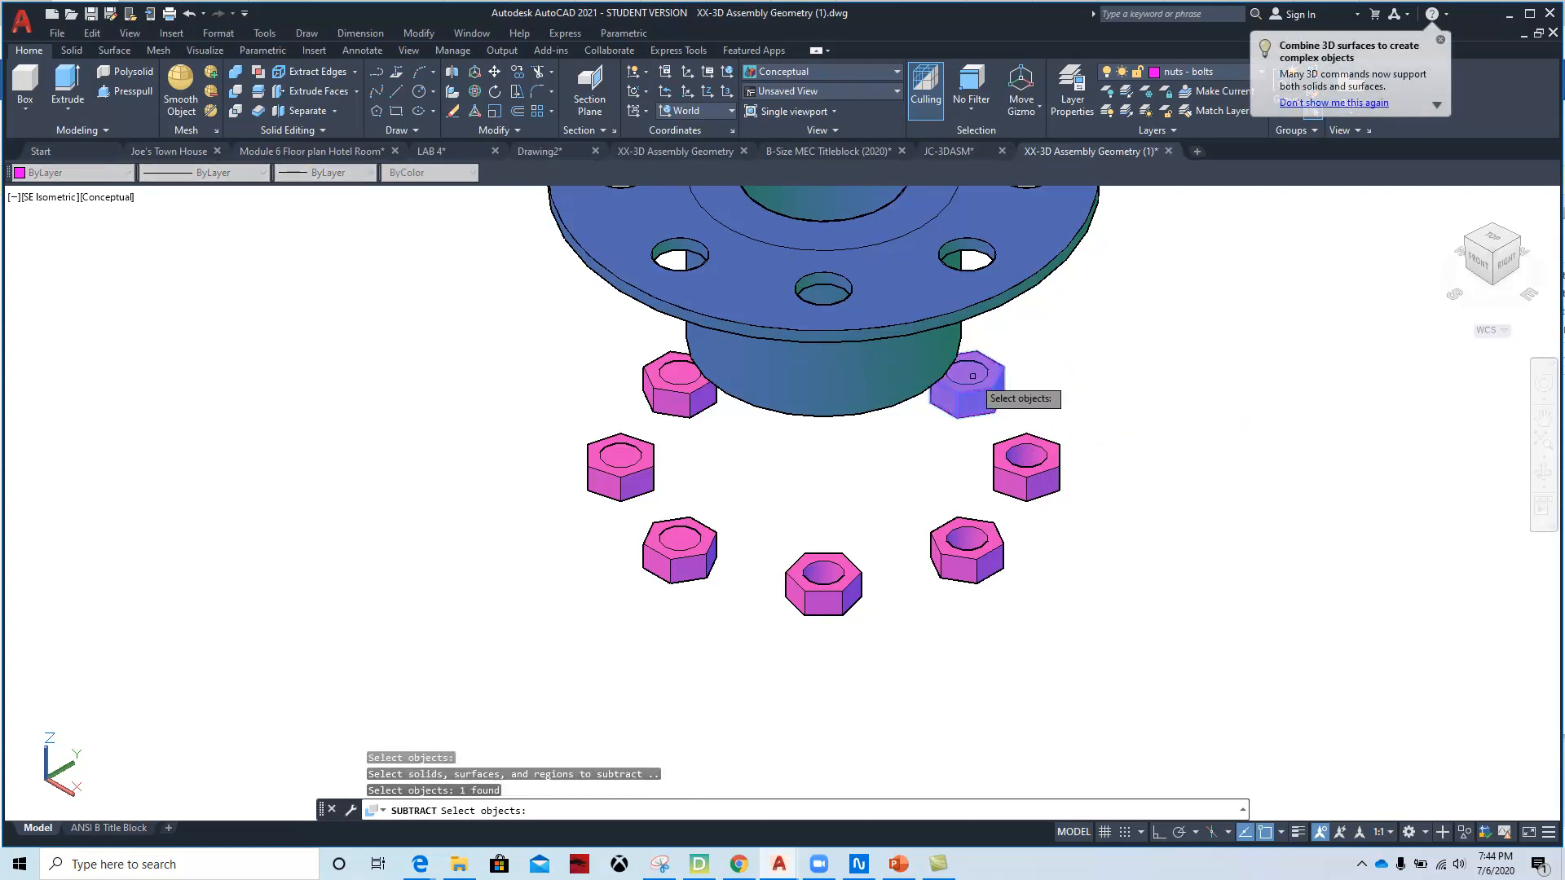
key("Return")
- Try to subtract the inner cylinder from the back-left nut
right_click(718, 464)
left_click(734, 465)
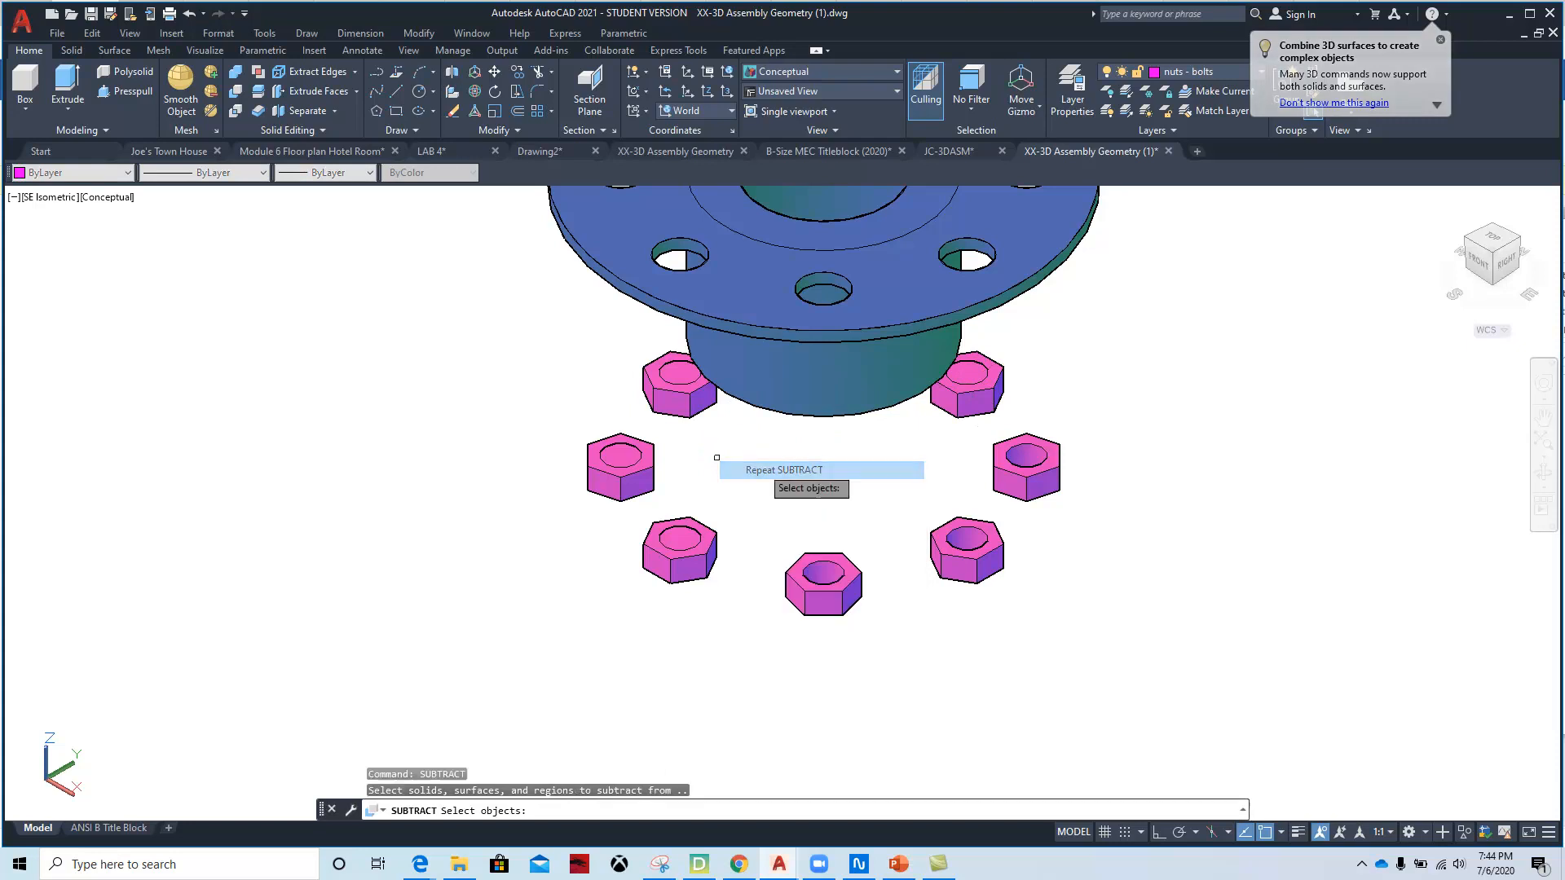
left_click(702, 407)
key("Return")
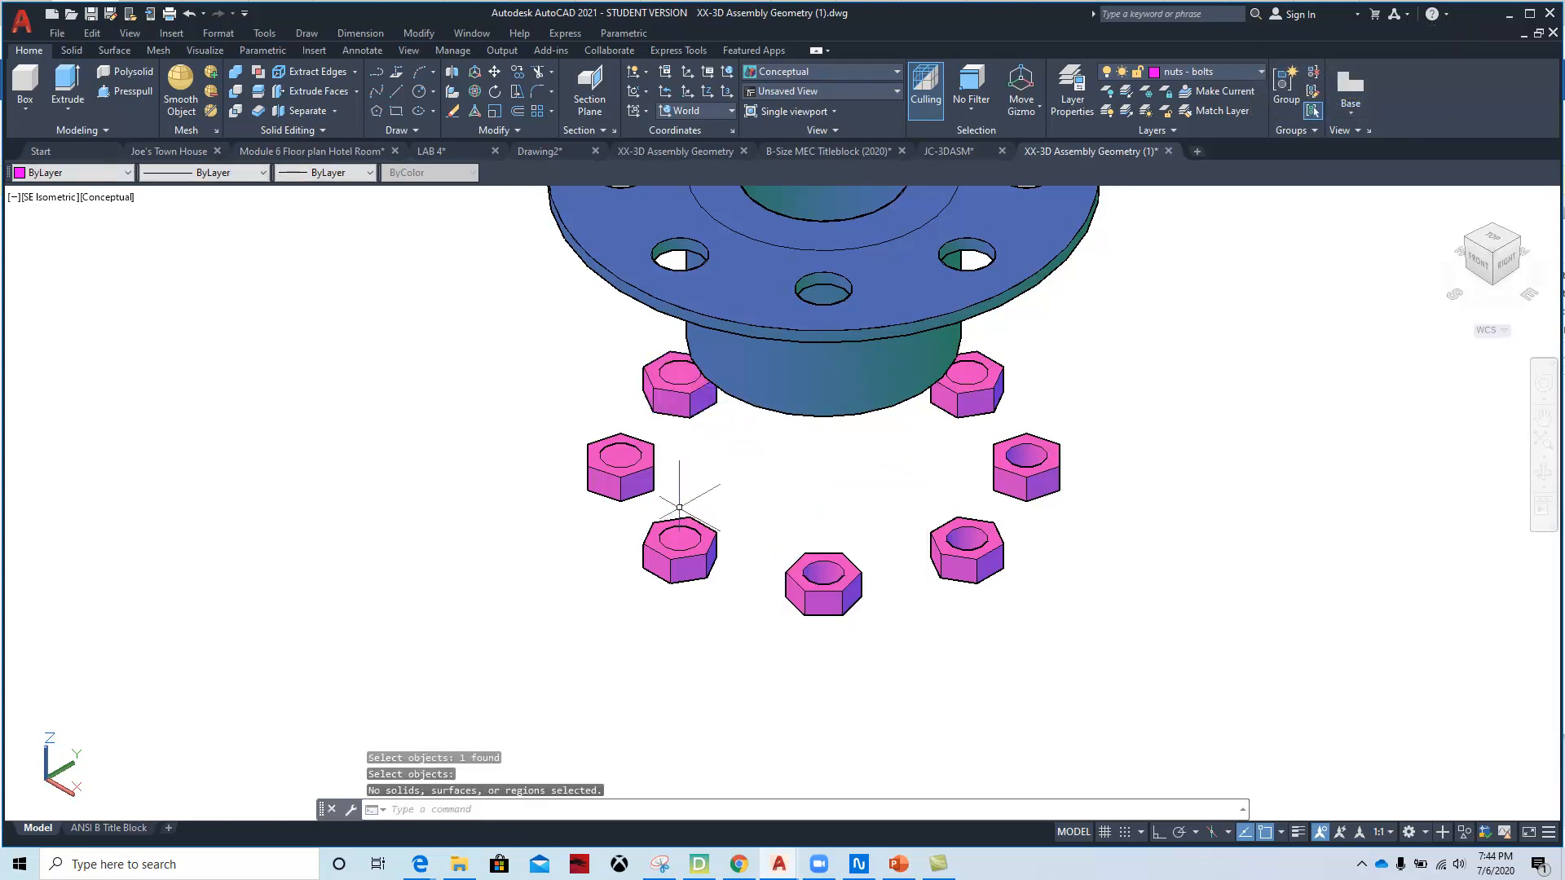
- Subtract the inner cylinder from the back-left nut
right_click(752, 472)
left_click(787, 484)
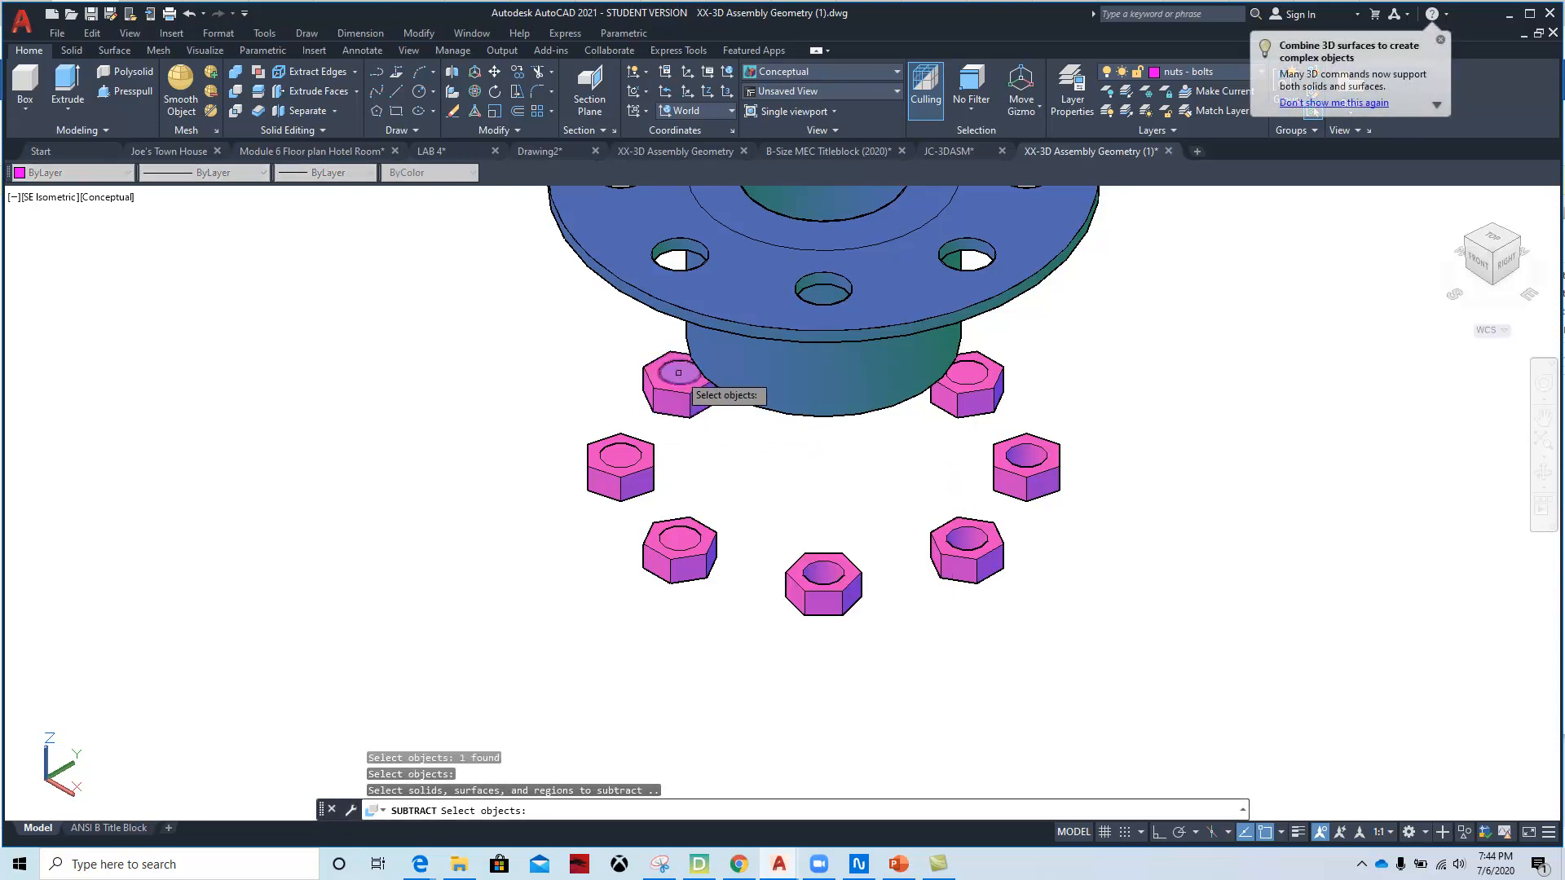
left_click(678, 372)
key("Return")
- Try to subtract the inner cylinder from the leftmost nut
right_click(710, 486)
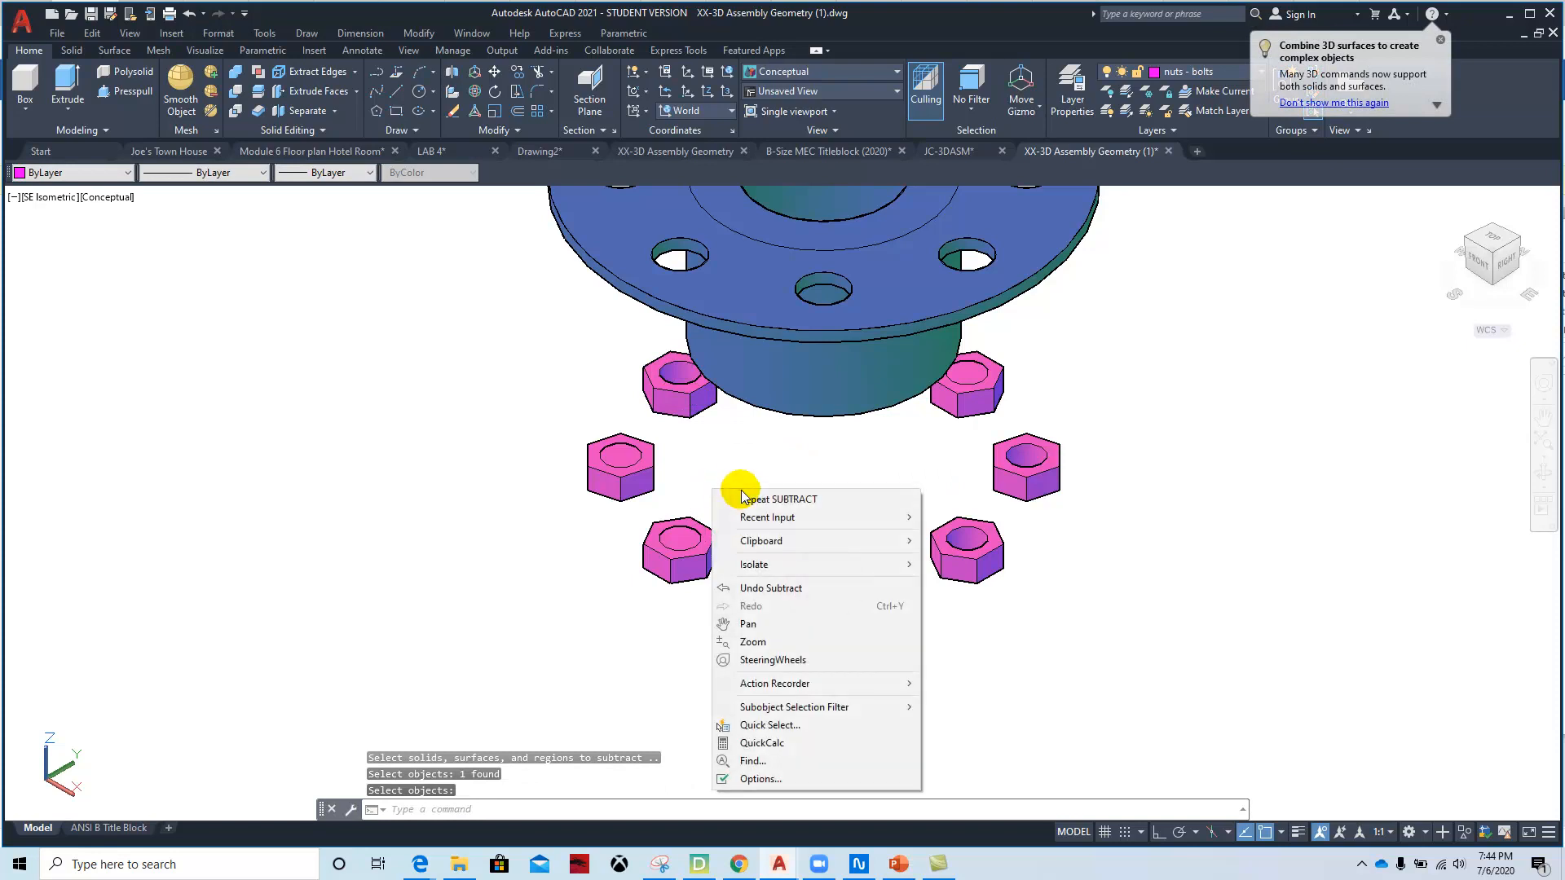
left_click(740, 500)
left_click(650, 485)
key("Return")
left_click(618, 450)
key("Return")
- Subtract the inner cylinder from the leftmost nut
right_click(729, 468)
left_click(742, 478)
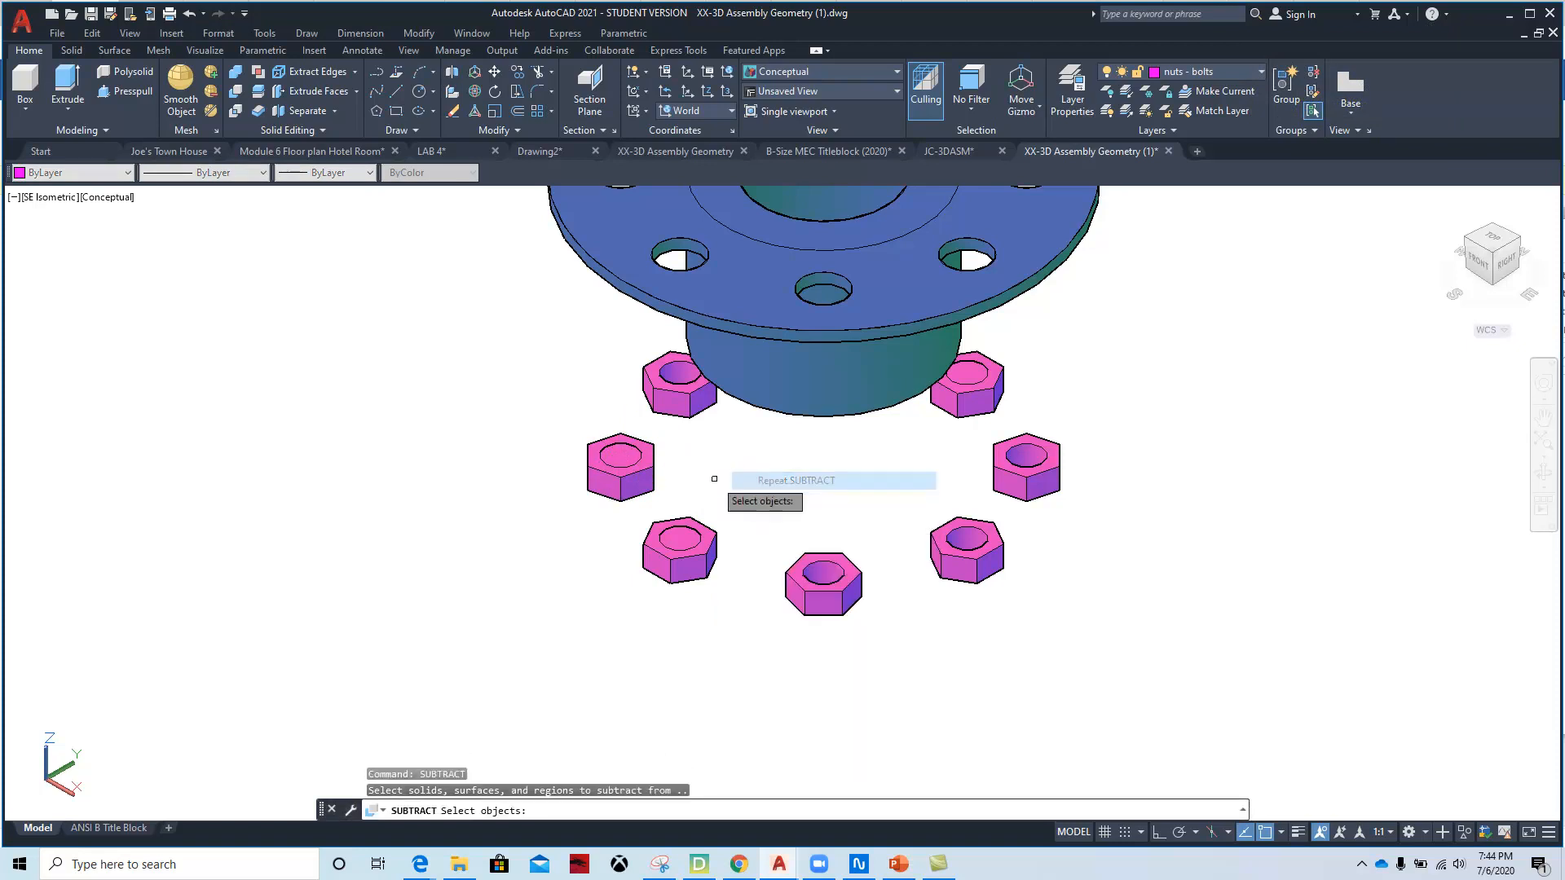
left_click(649, 488)
key("Return")
left_click(636, 461)
key("Return")
- Subtract the inner cylinder from the front-left nut
right_click(757, 476)
left_click(770, 485)
left_click(702, 554)
key("Return")
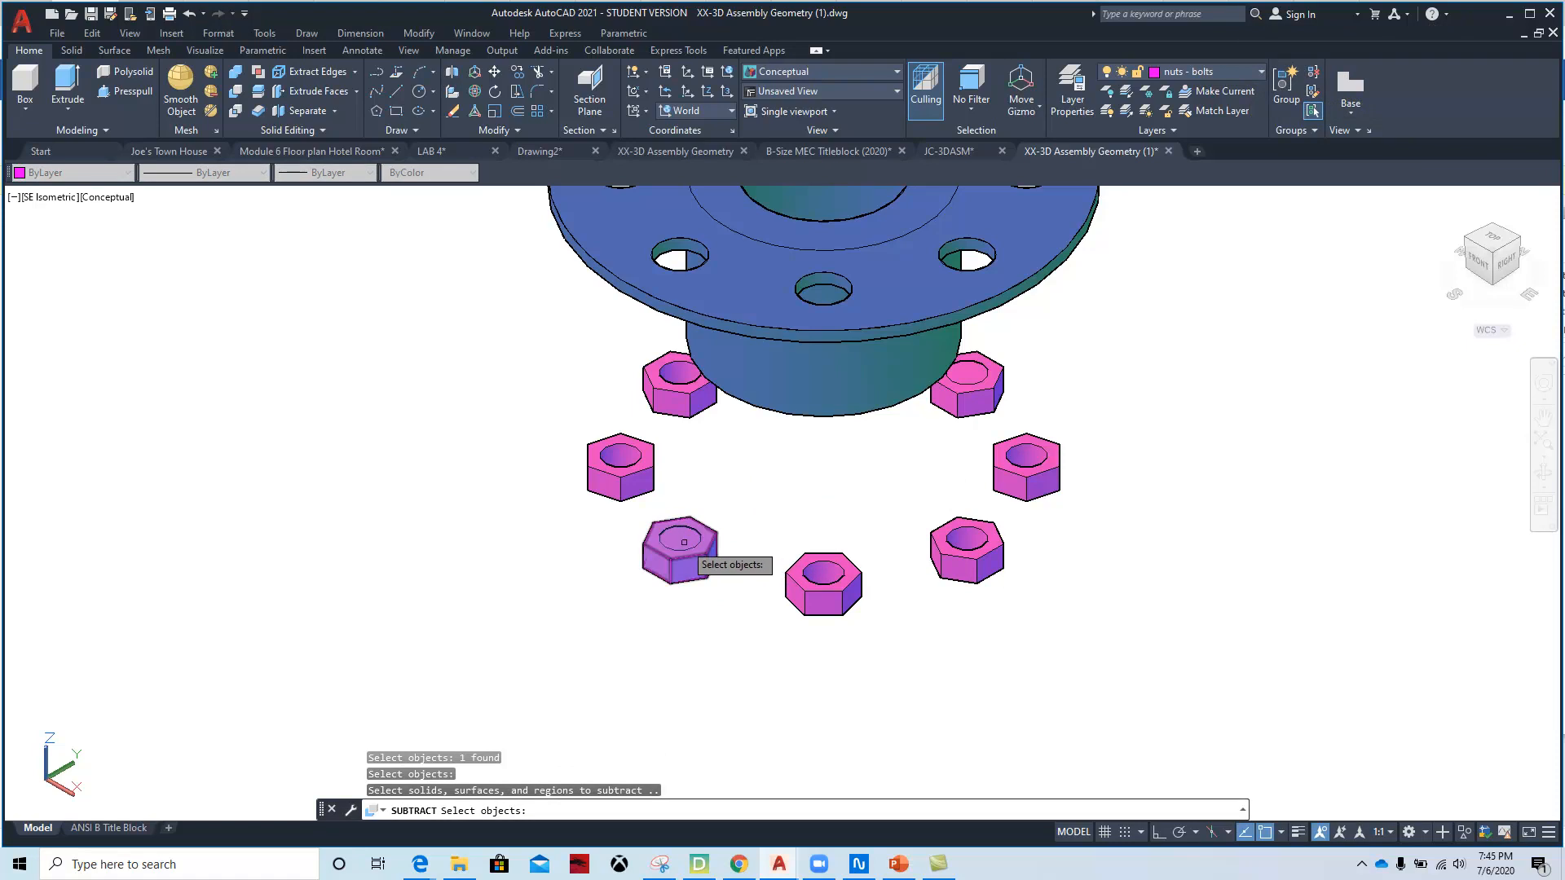
scroll(695, 544, "up", 6)
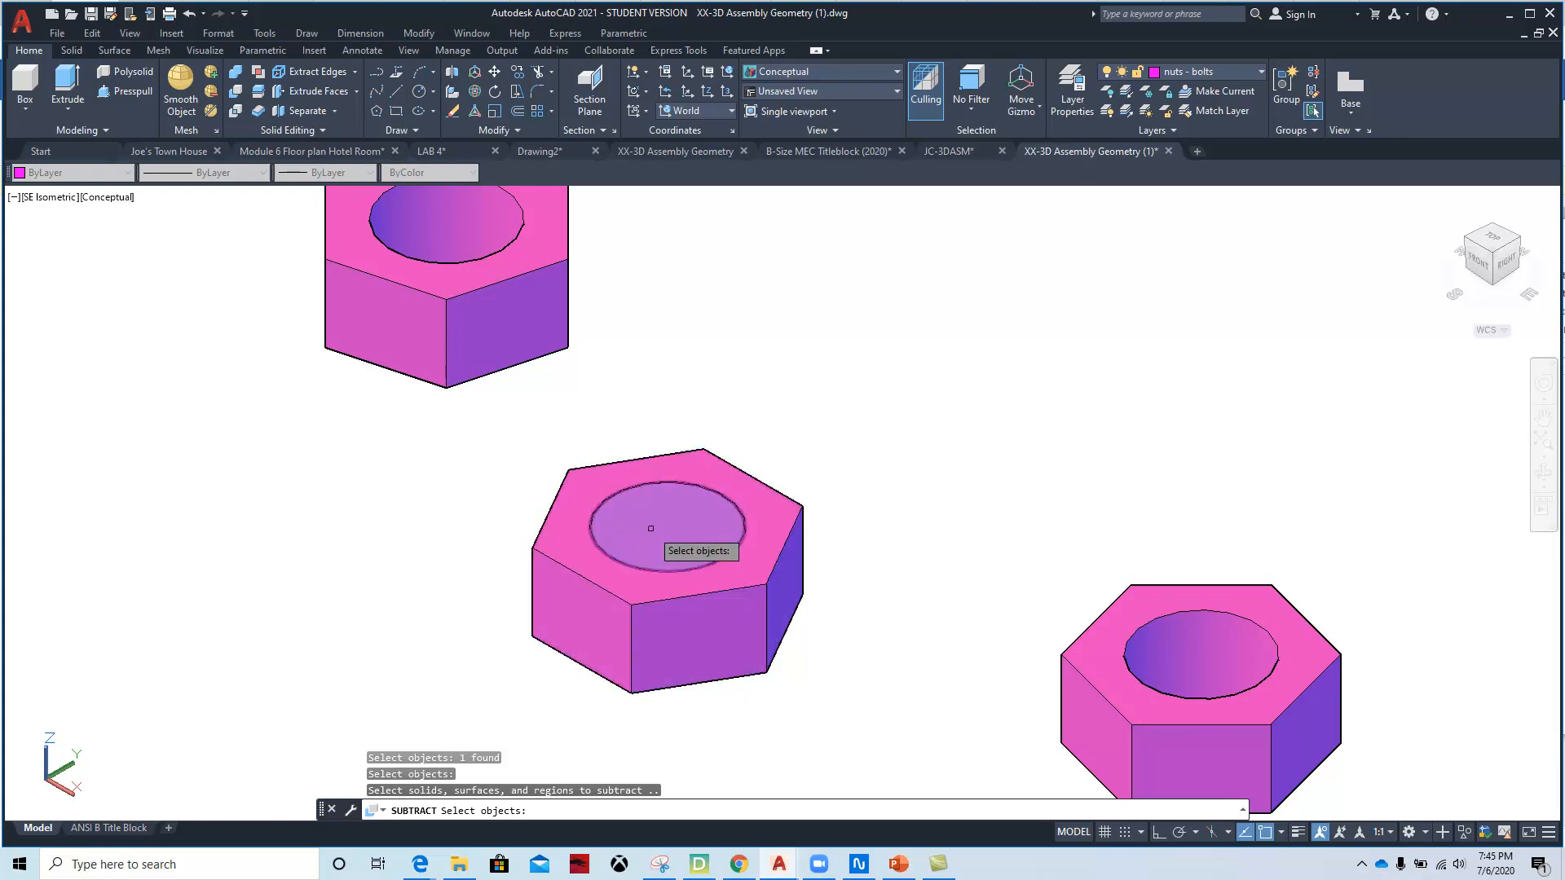
left_click(650, 528)
key("Return")
scroll(824, 510, "down", 5)
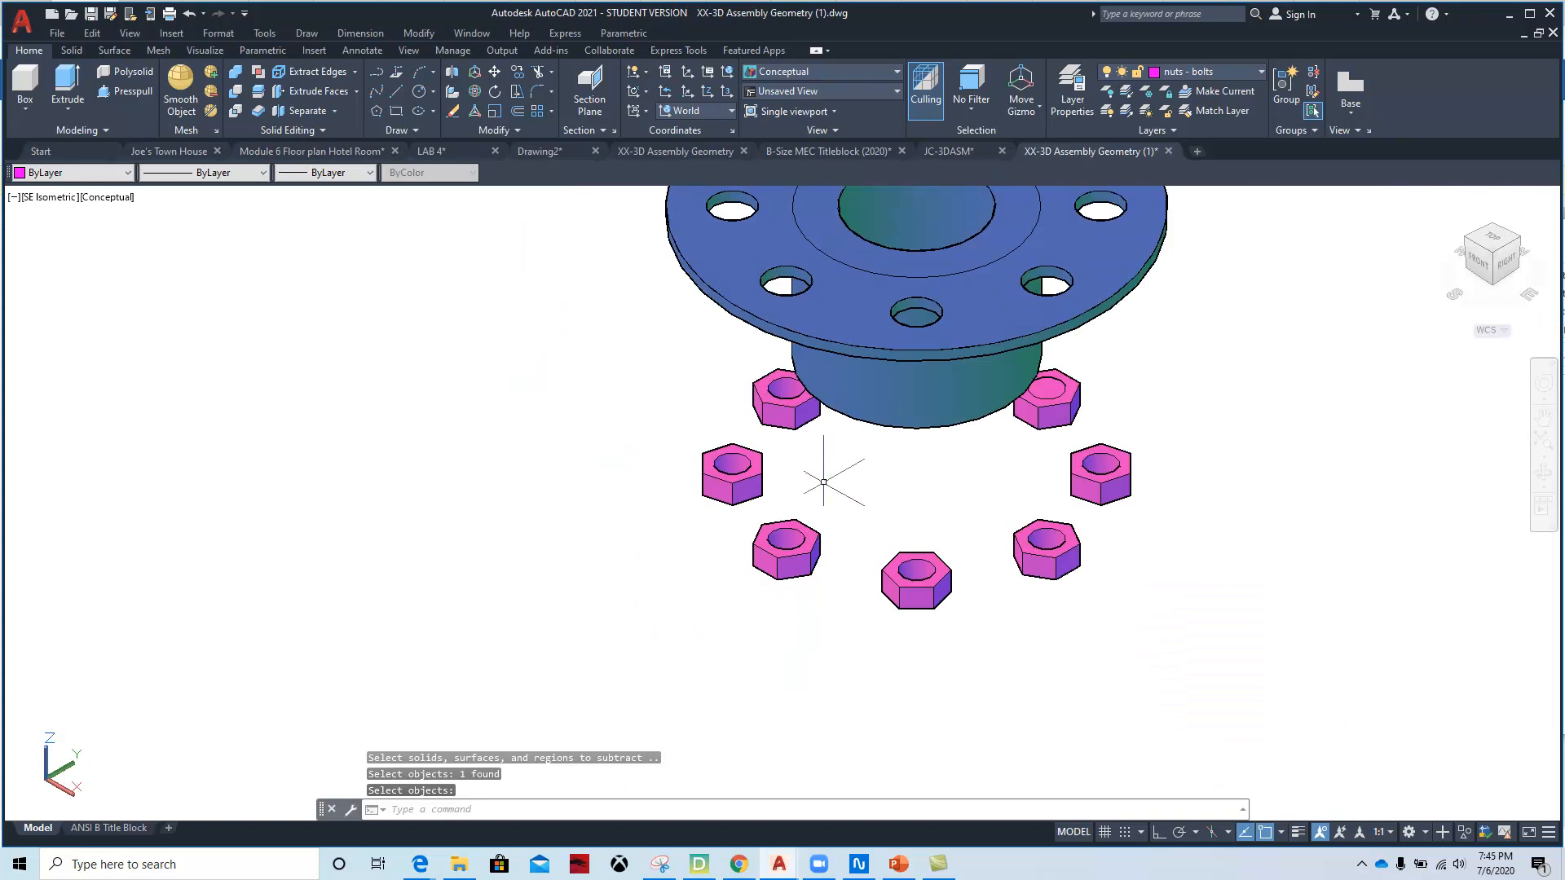
- Subtract the inner cylinder from the remaining solid nut, beside the flange's hub at the back right
middle_click_drag(556, 430, 710, 436, "shift")
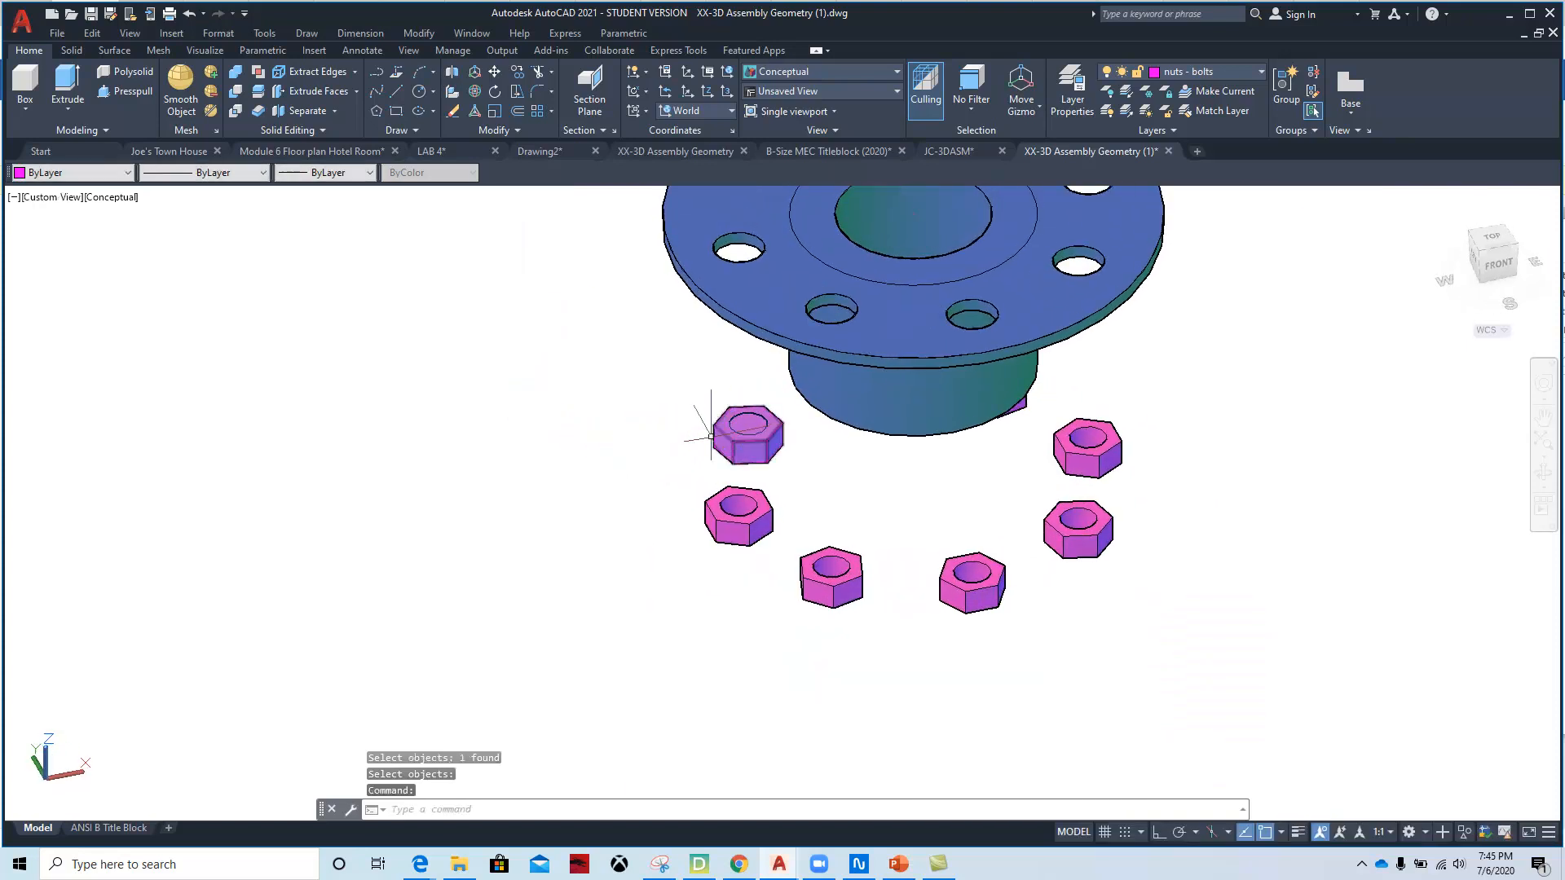
left_click(236, 92)
left_click(744, 463)
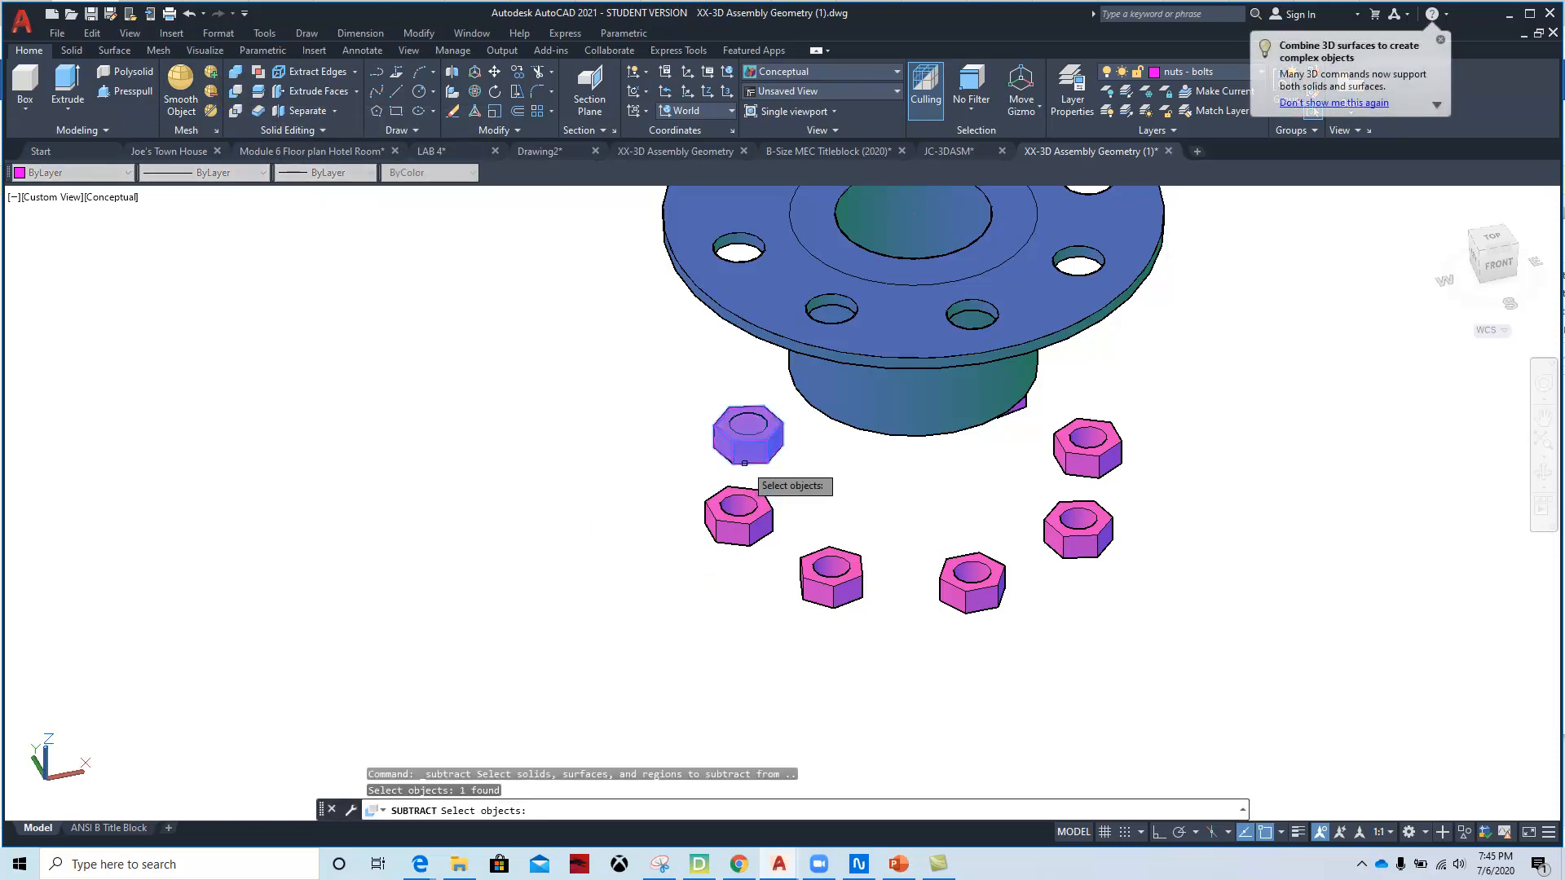
key("Return")
left_click(749, 426)
key("Return")
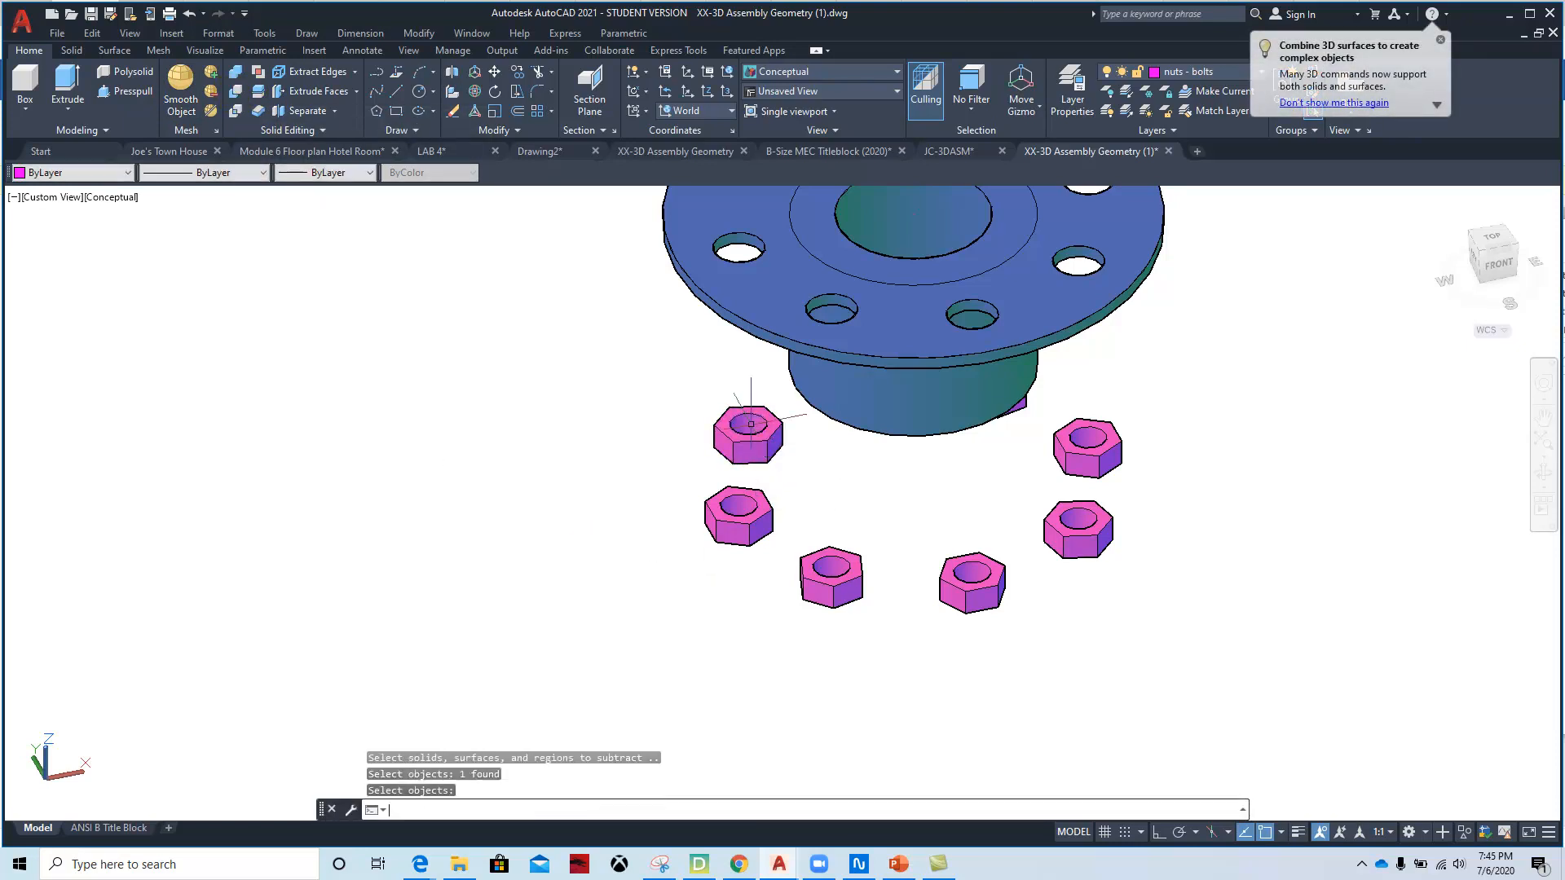
- Draw a vertical line 4 units upward from the centre of the downward-facing flange's top face
scroll(620, 565, "down", 5)
scroll(648, 592, "up", 3)
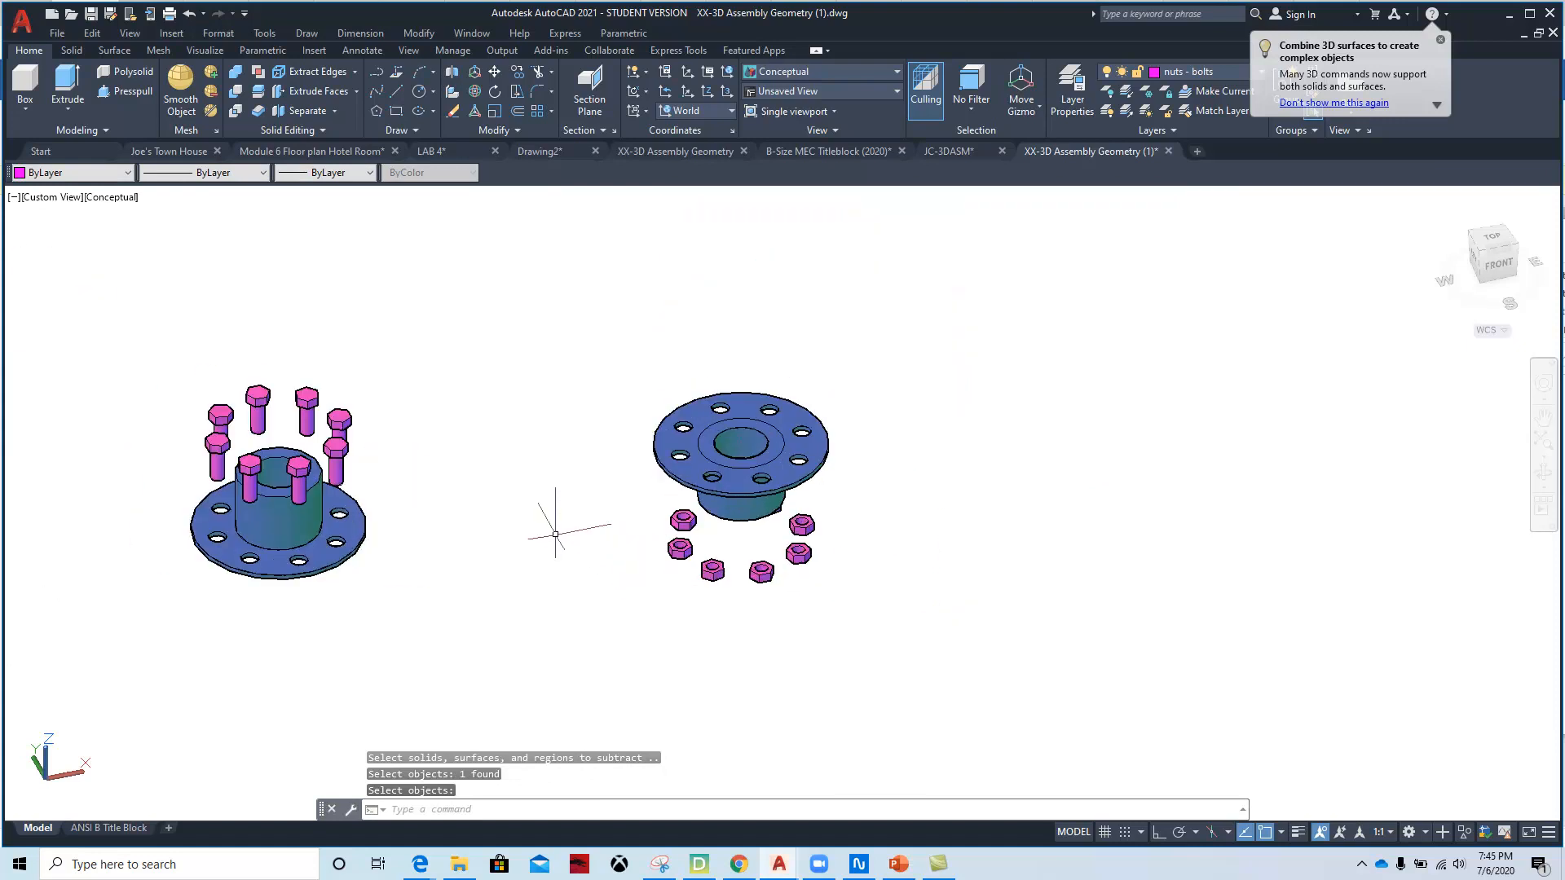
key("Return")
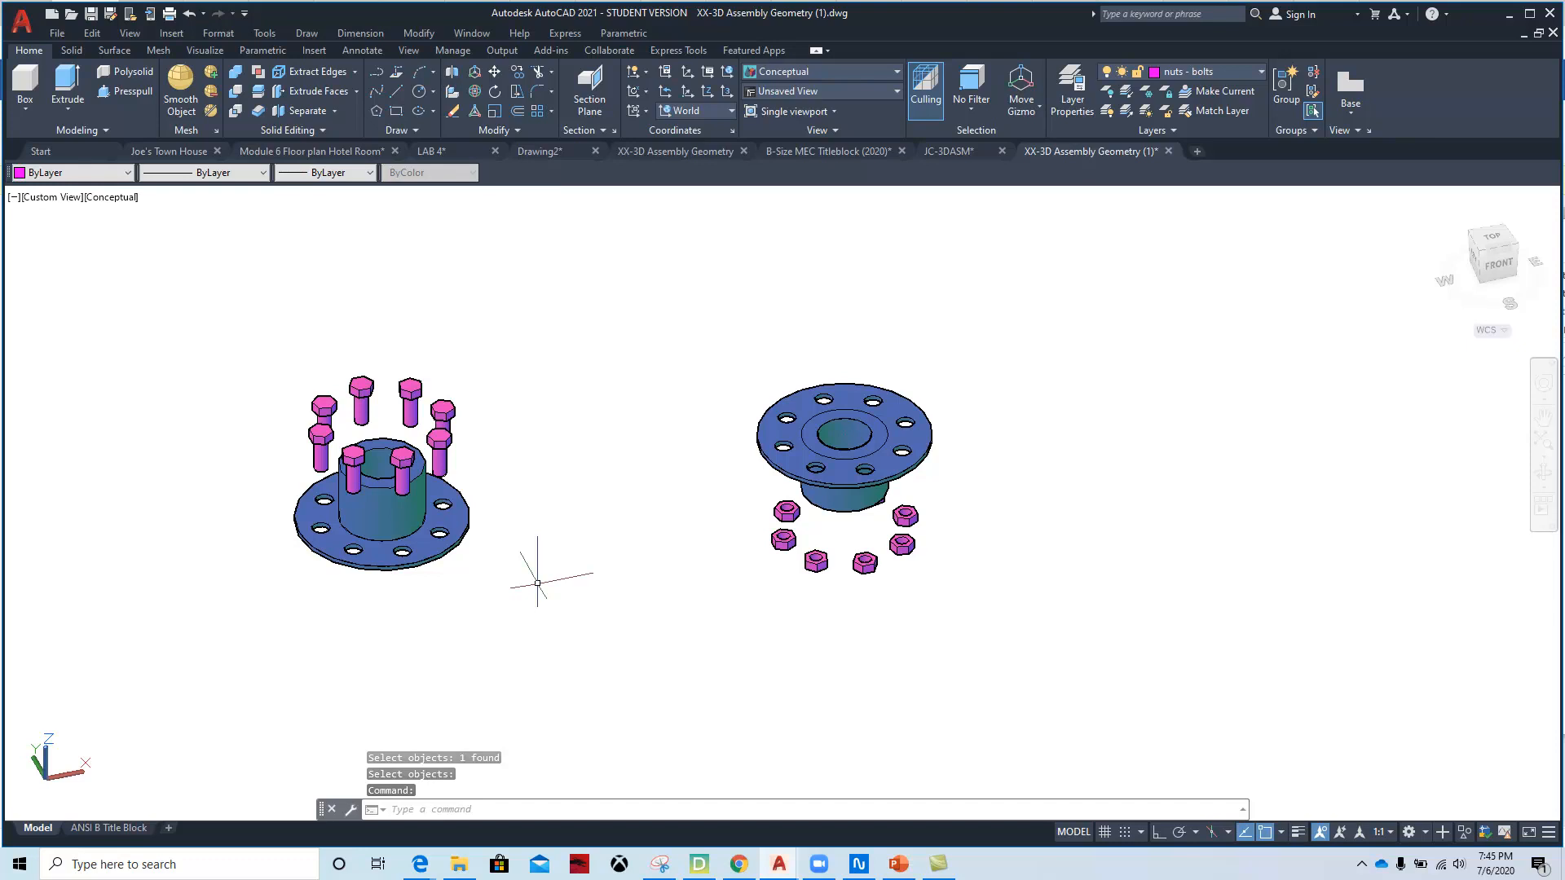
left_click(397, 96)
left_click(844, 432)
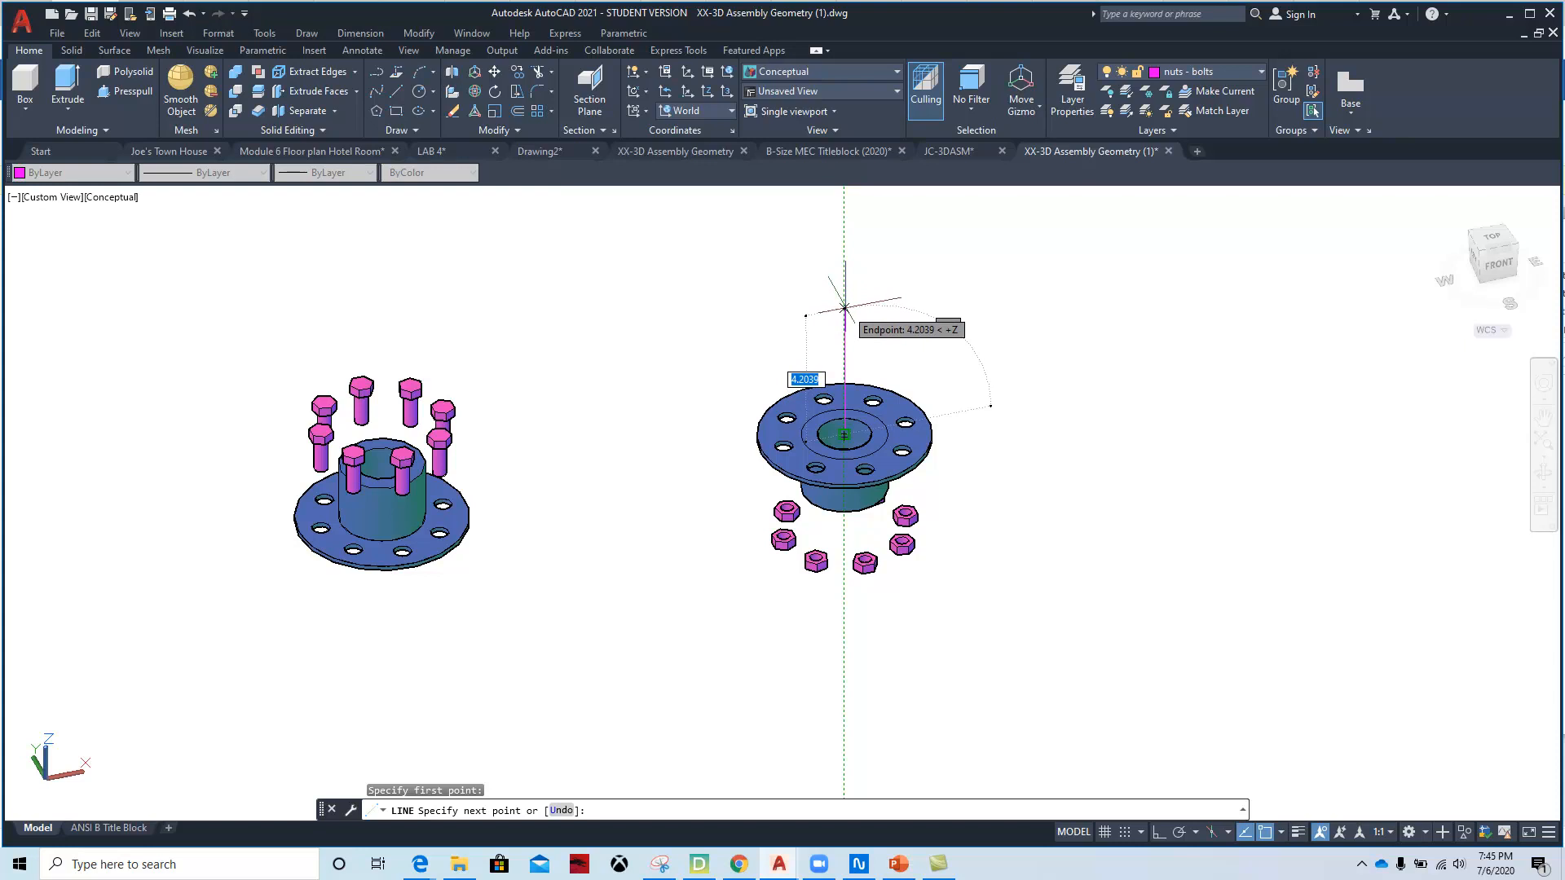
type("4")
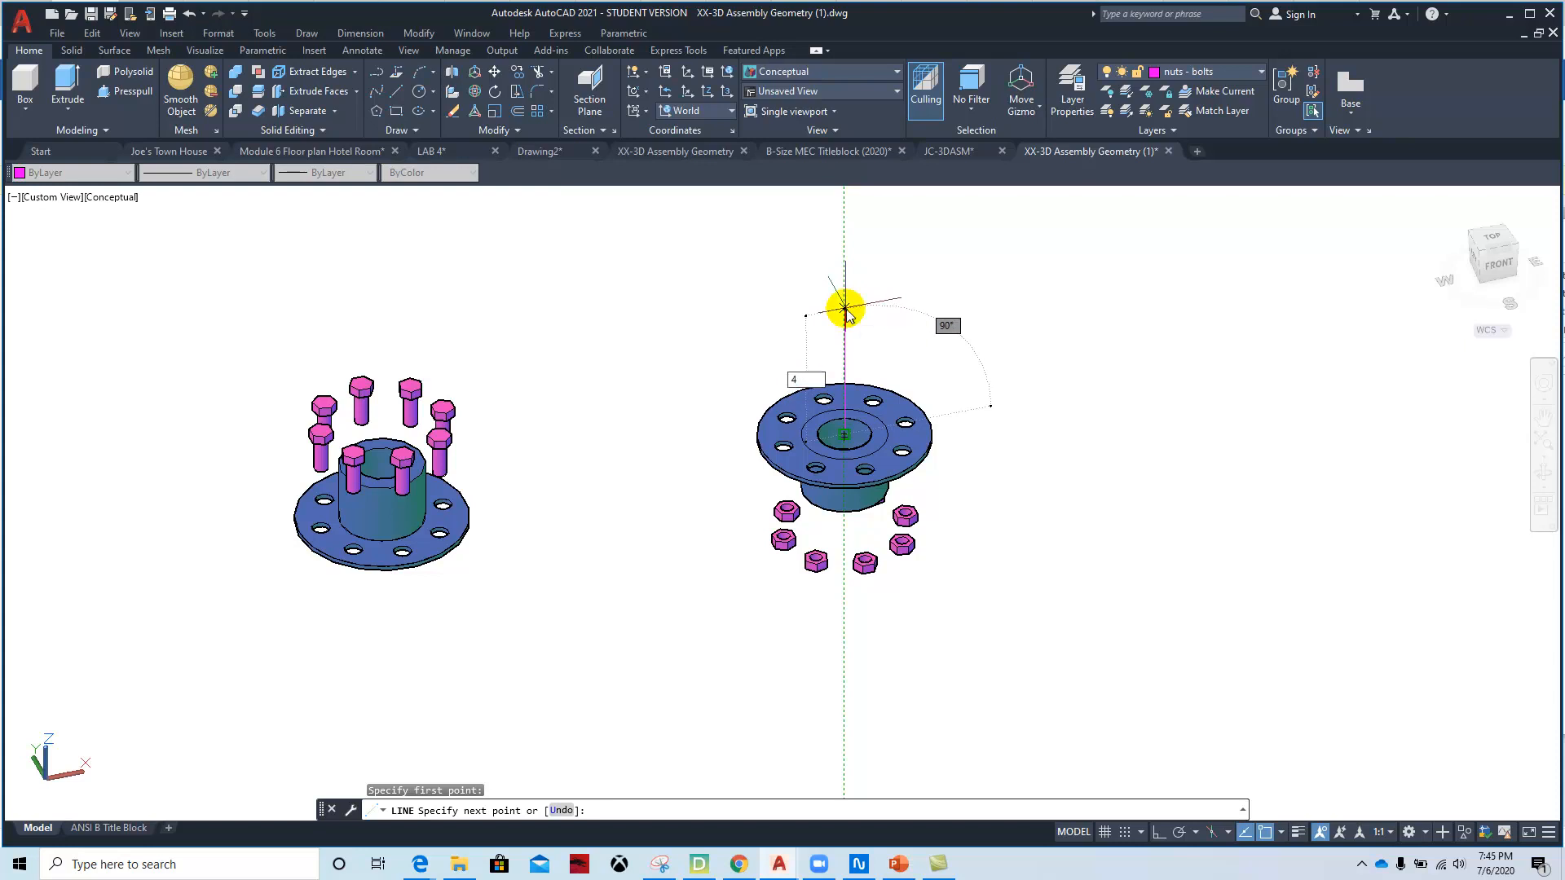
key("Return")
key("Escape")
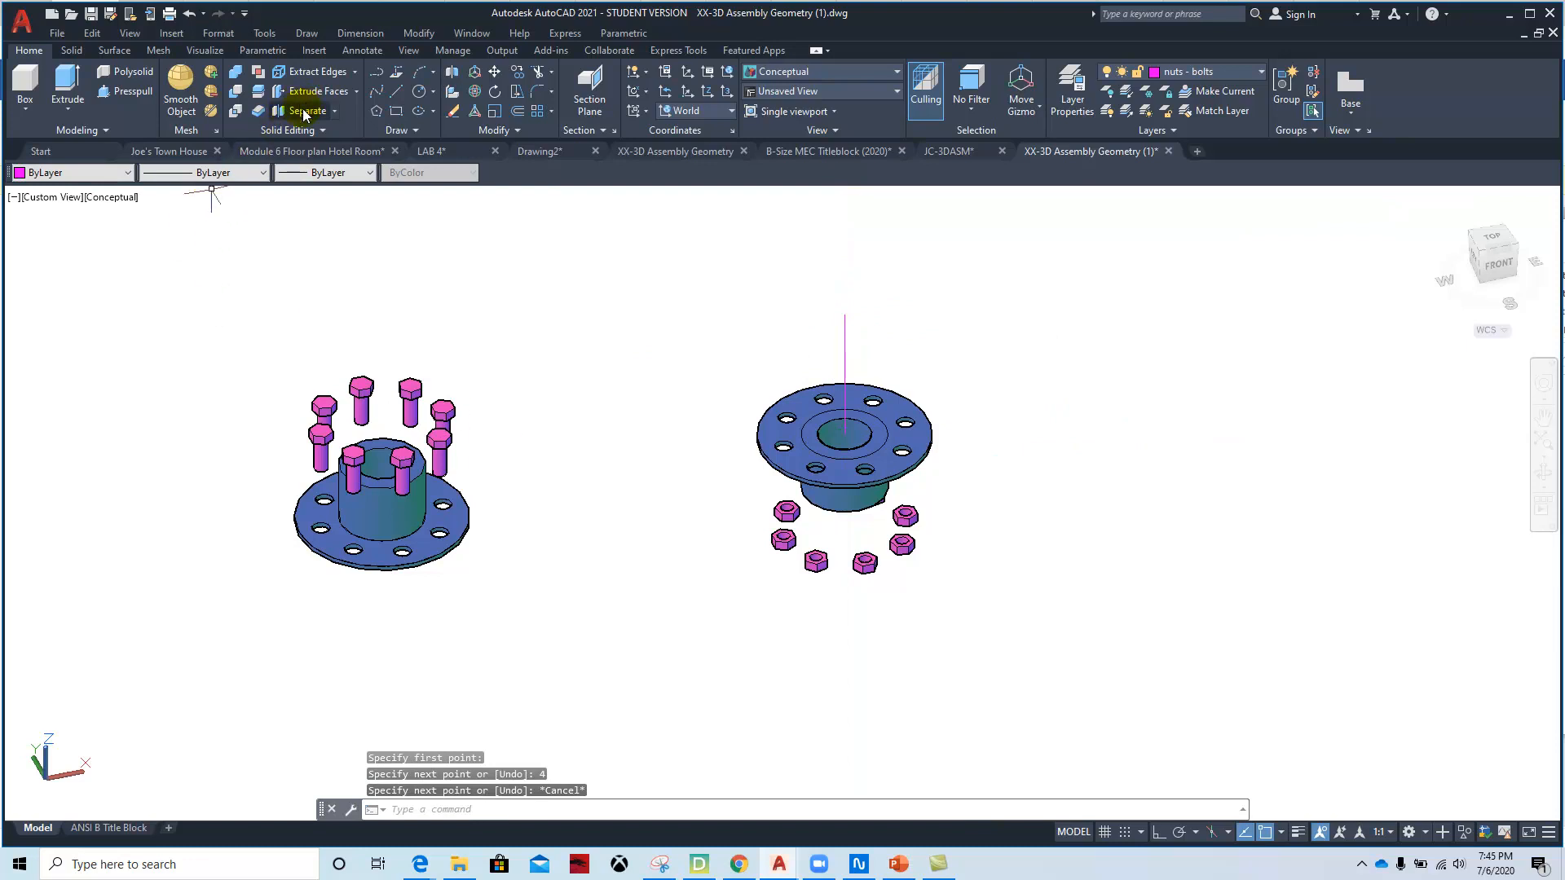
- Move the upward-facing flange with its bolts from its base centre to the upper end of the vertical line
left_click(494, 71)
left_click(526, 307)
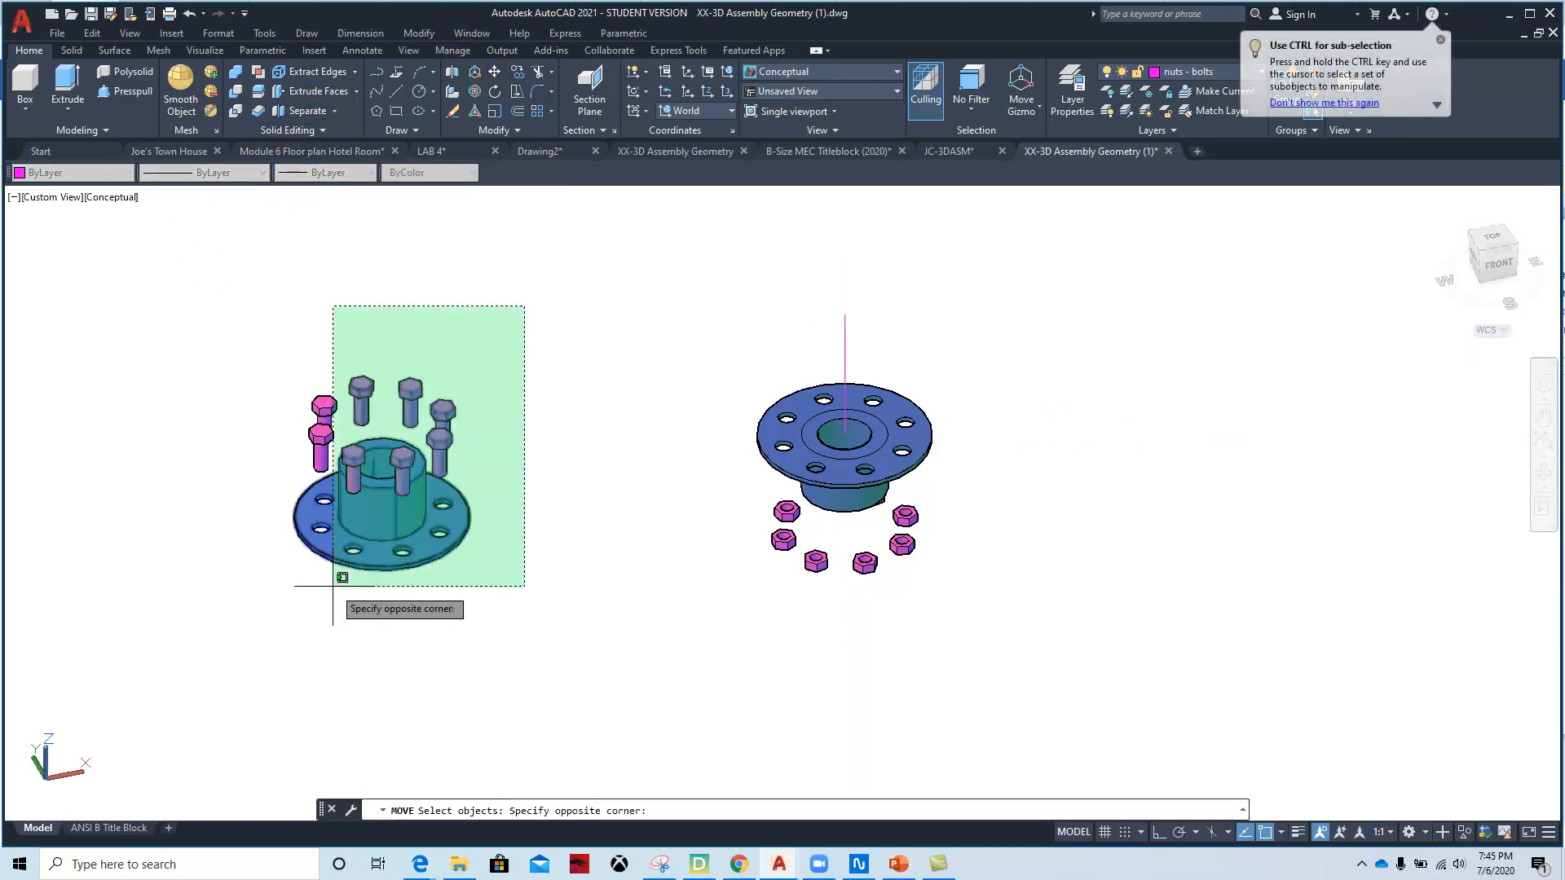
left_click(254, 623)
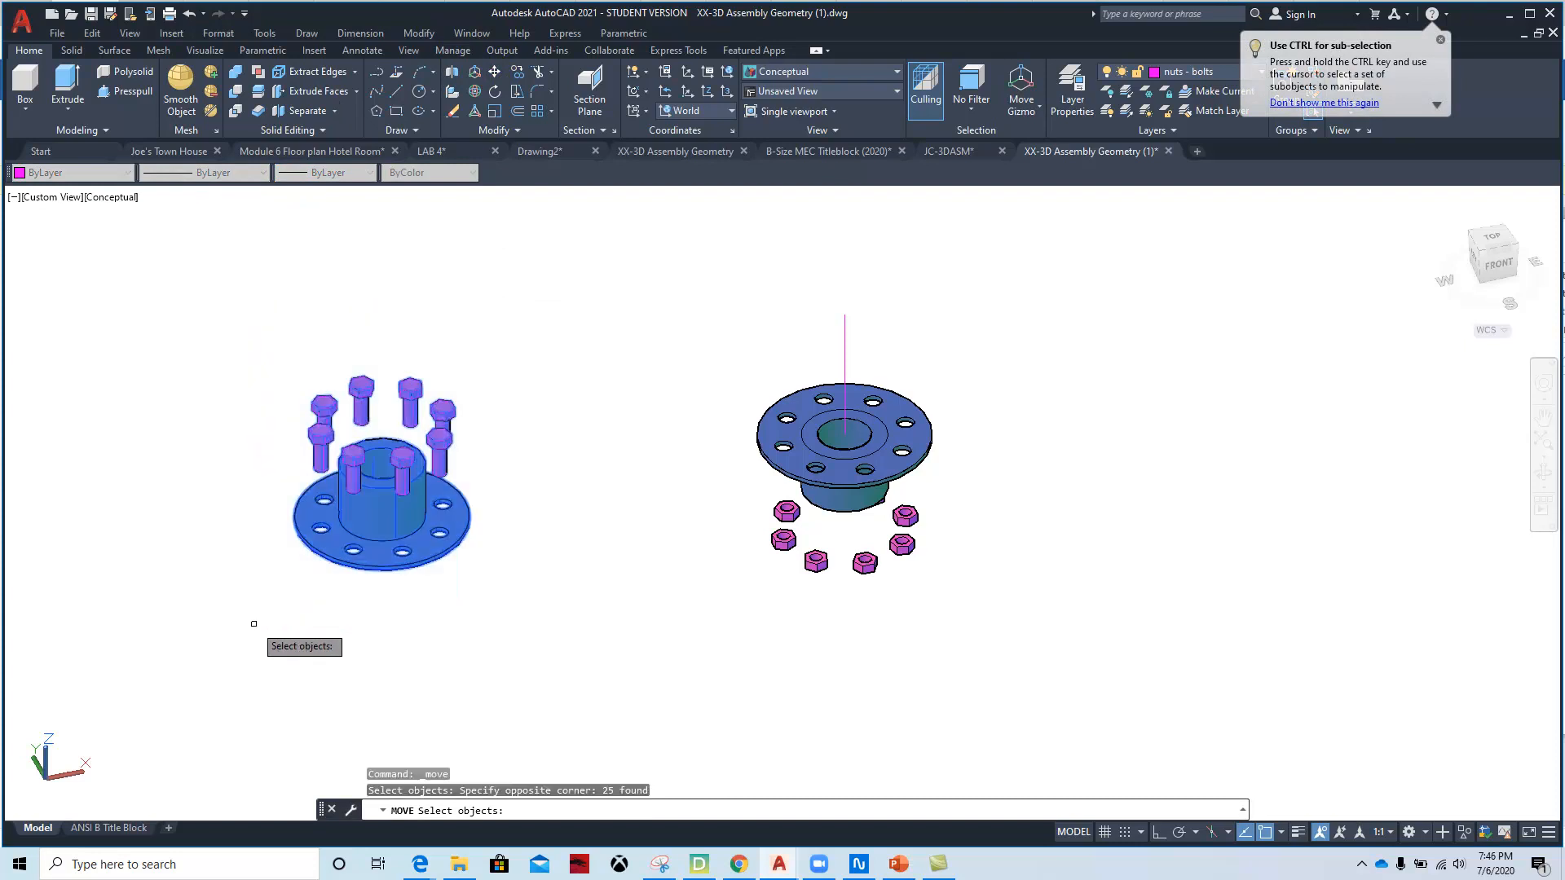
key("Return")
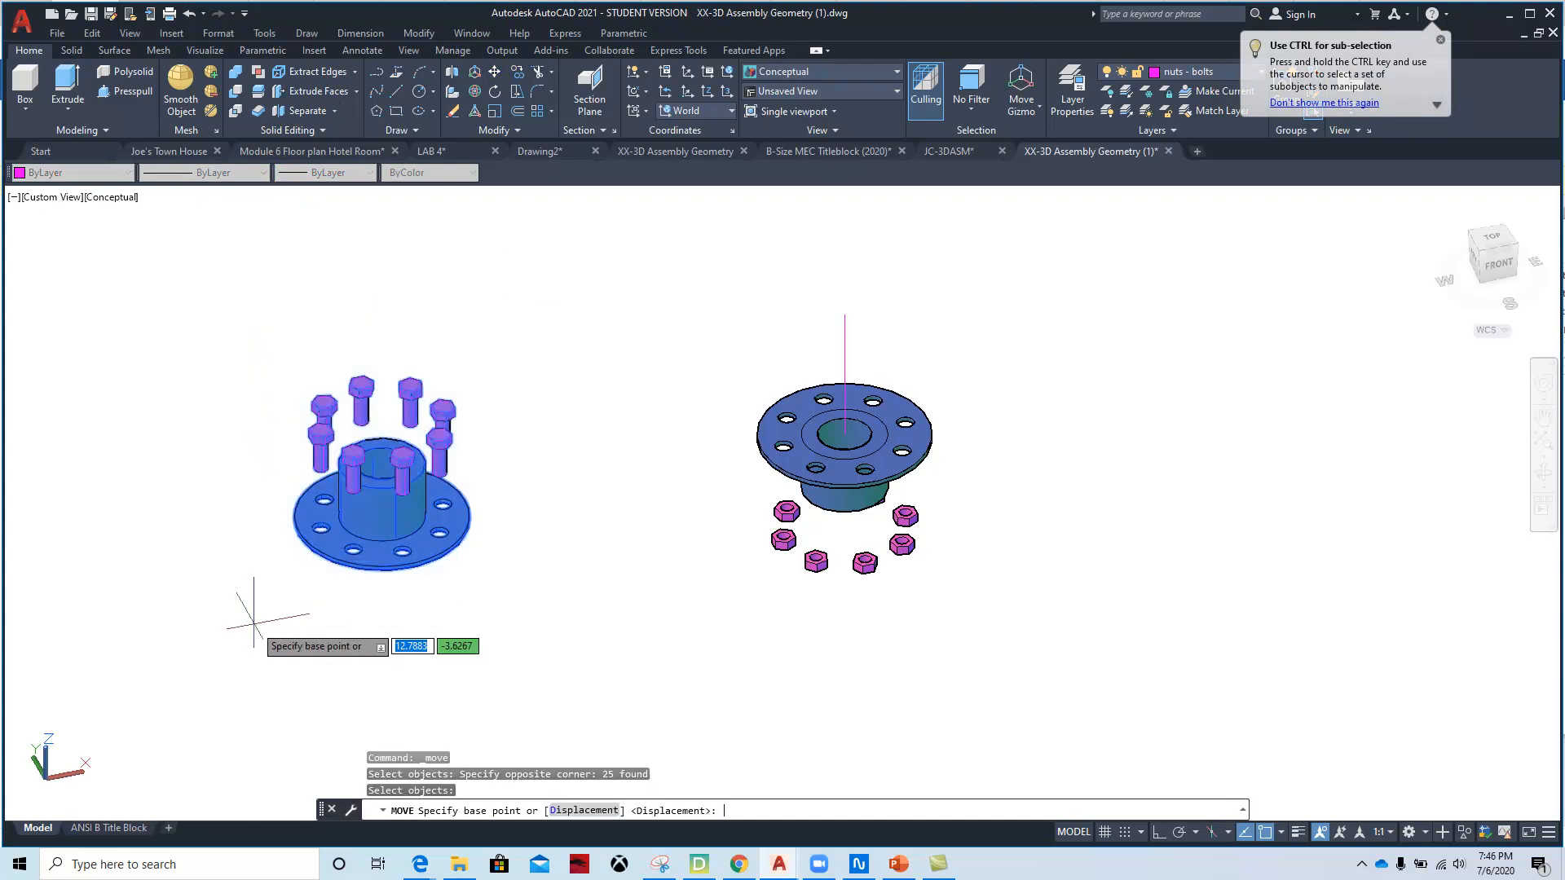
left_click(382, 518)
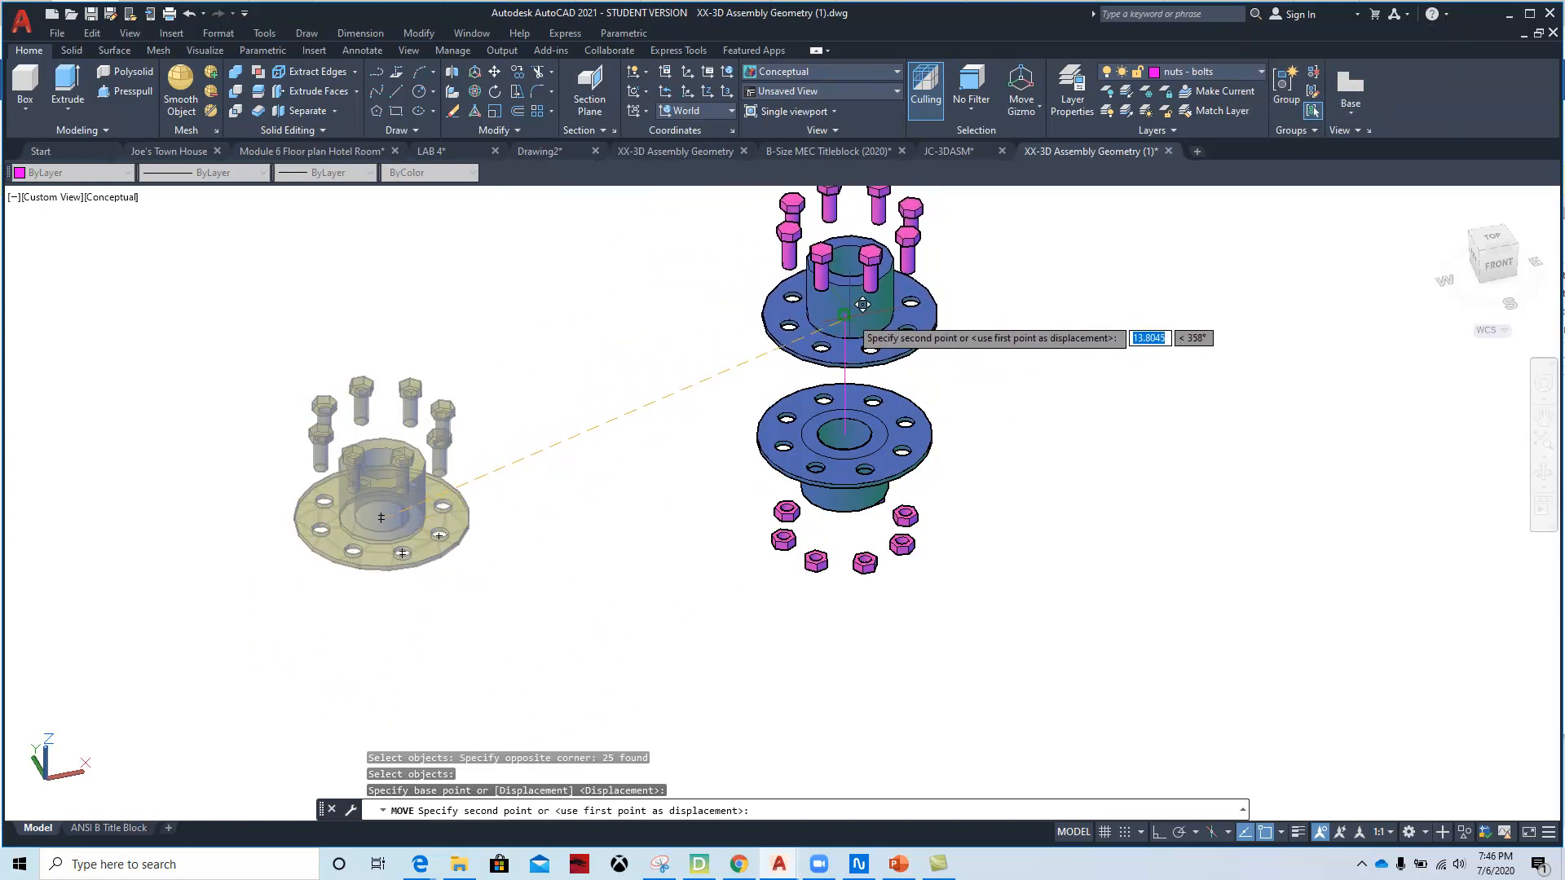
left_click(861, 305)
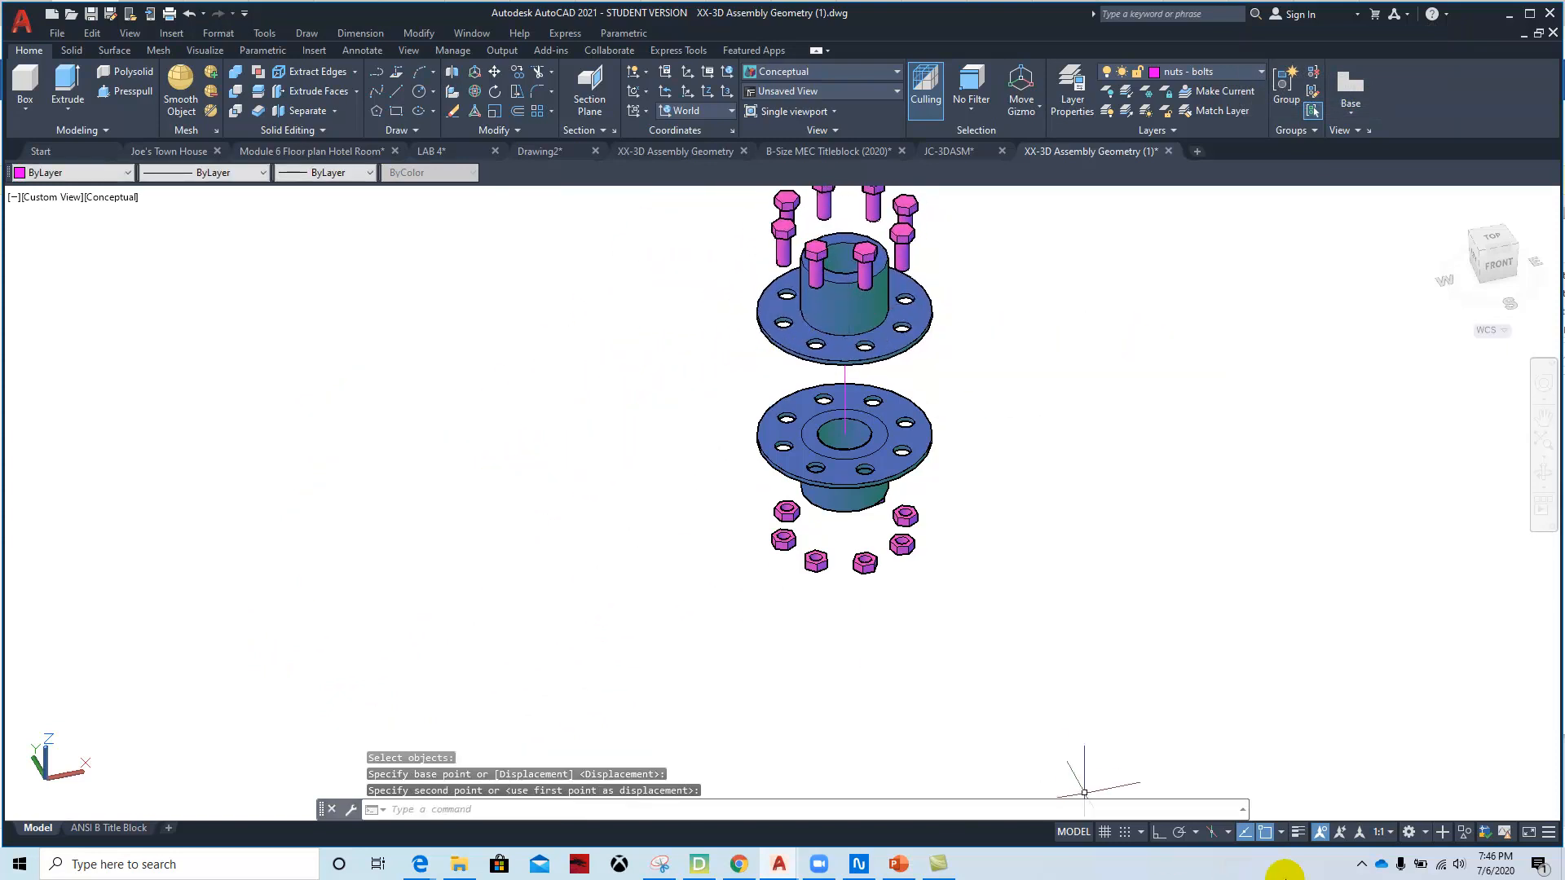
middle_click_drag(1011, 453, 832, 590)
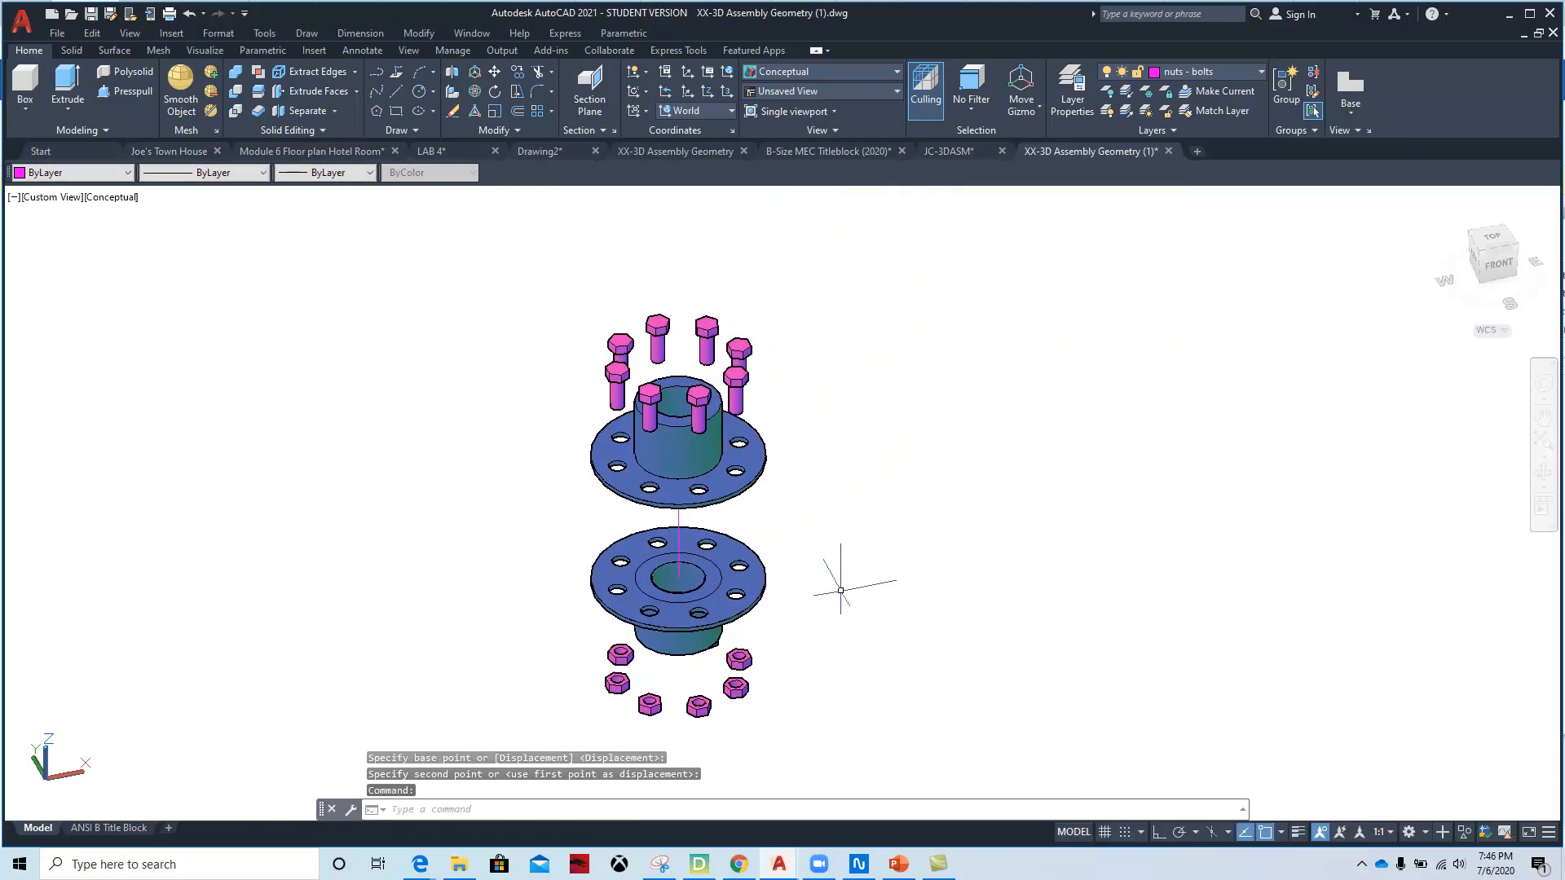
- Switch to the ANSI B Title Block layout and make the Viewport layer current
left_click(106, 828)
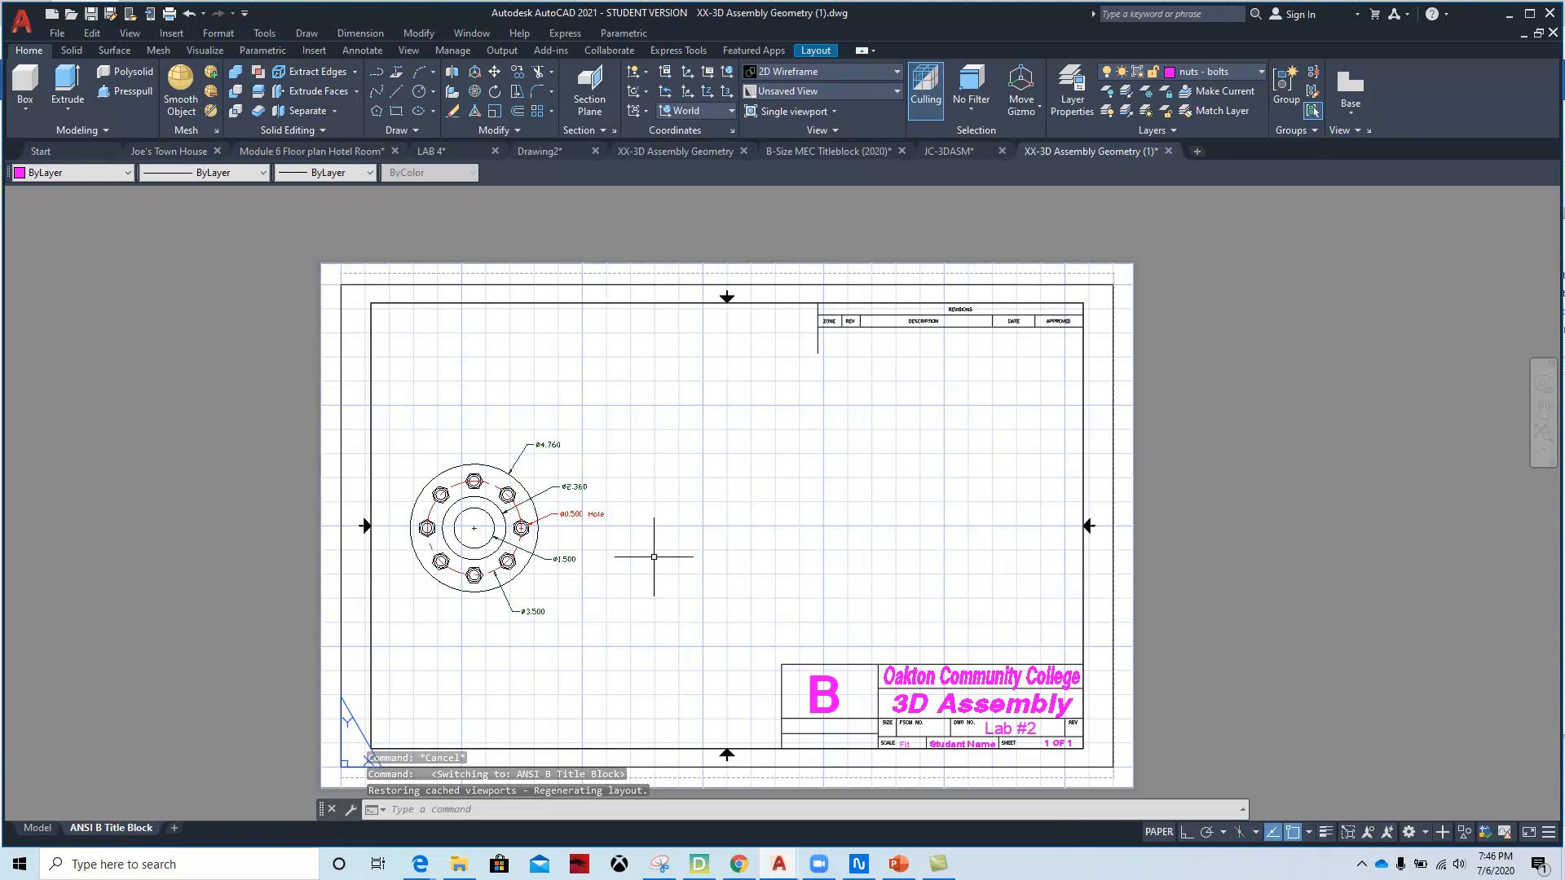
left_click(1253, 71)
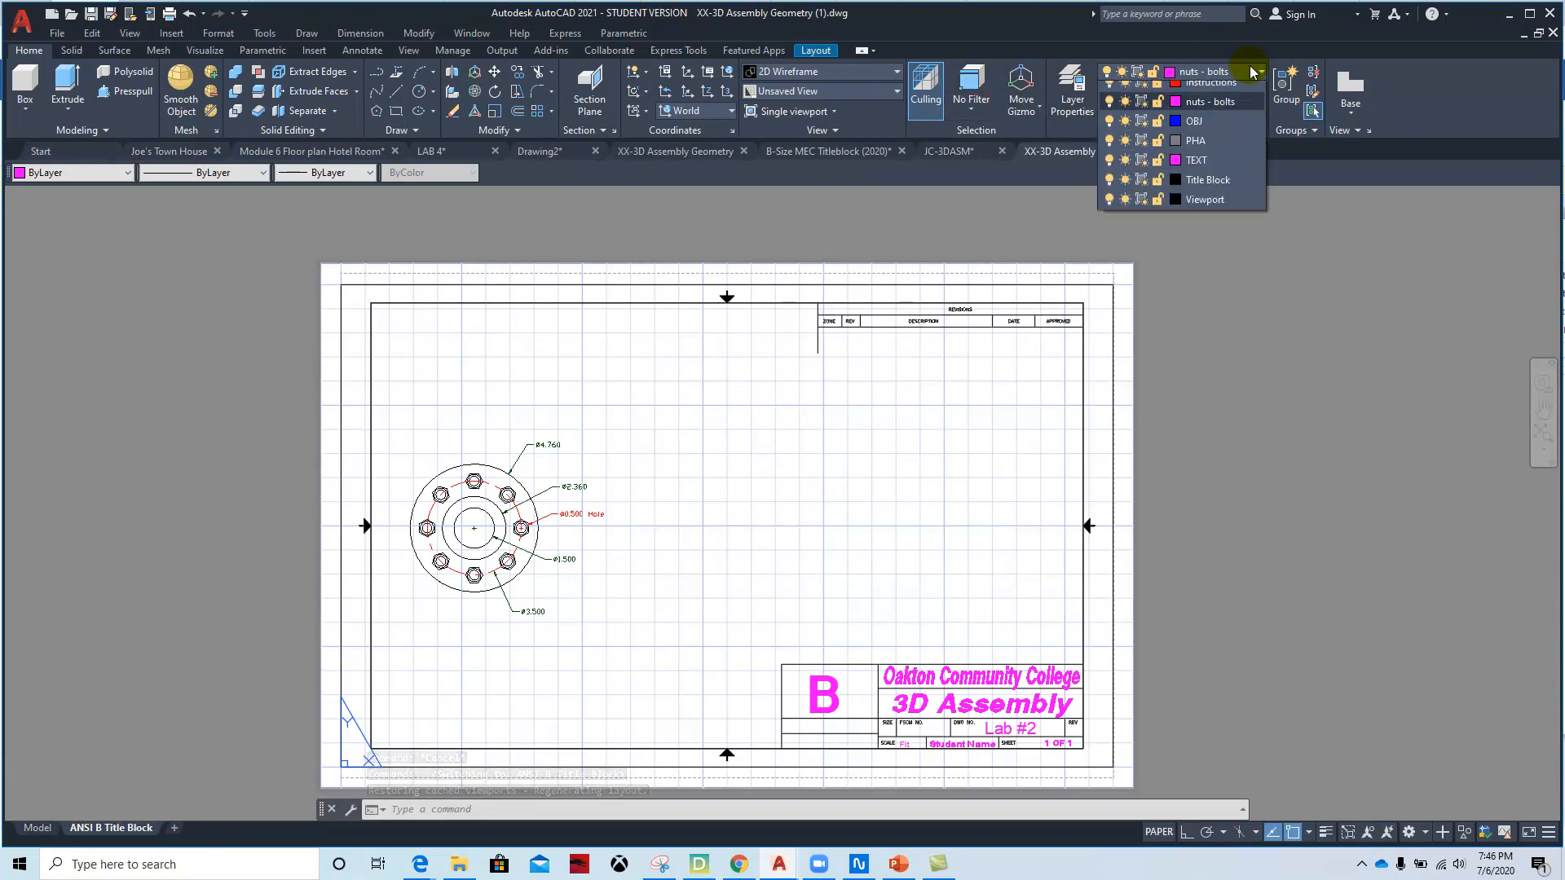
left_click(1217, 310)
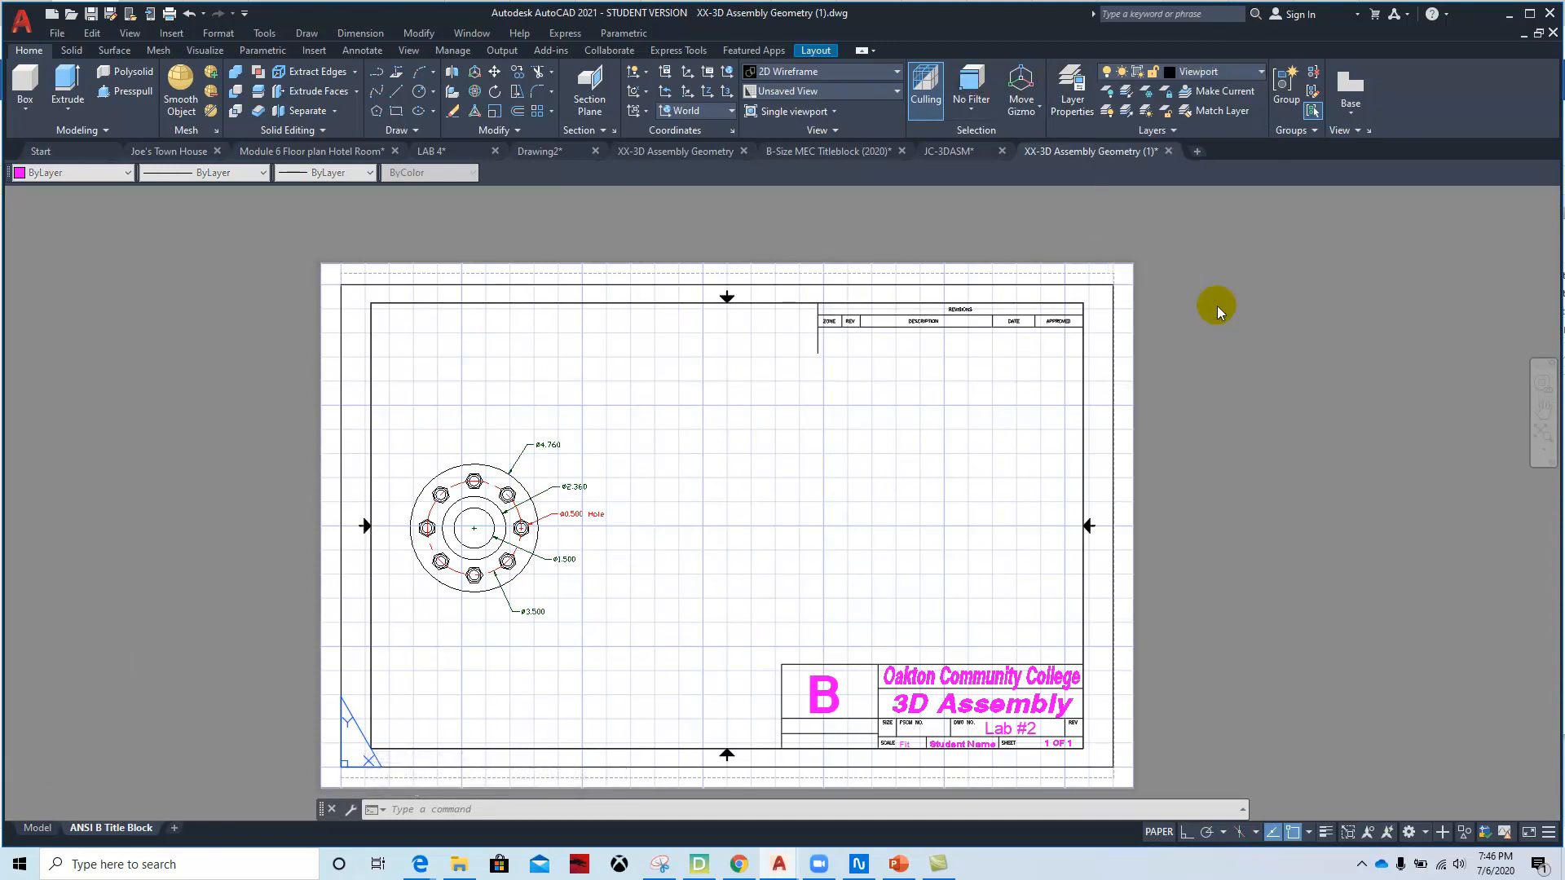
- Create a single rectangular viewport in the empty right-hand area of the sheet, between the revisions table and the title block
left_click(132, 33)
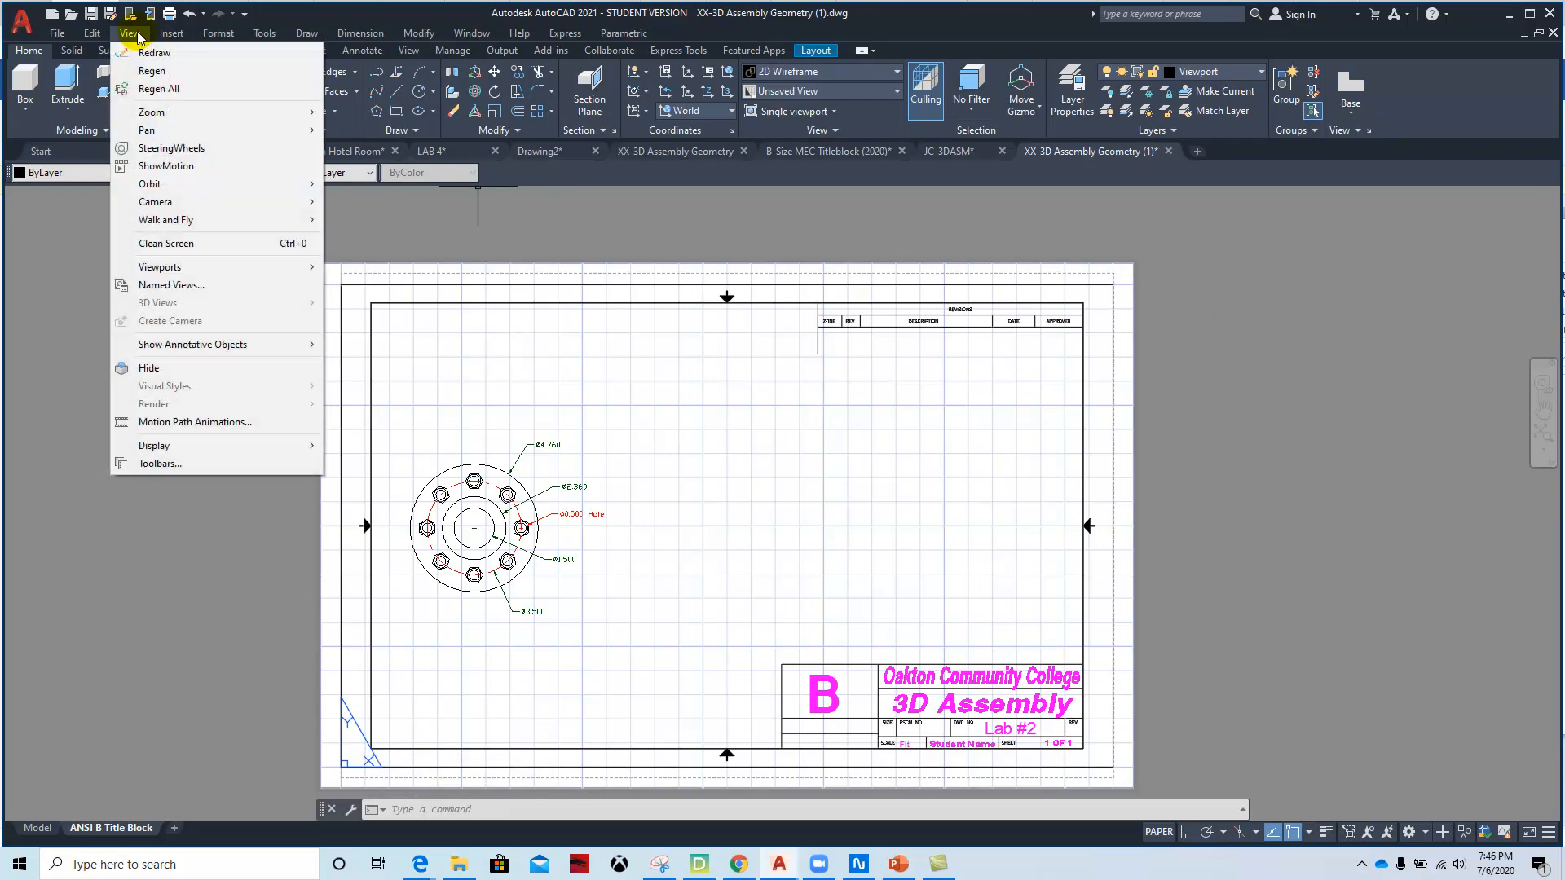
mouse_move(157, 266)
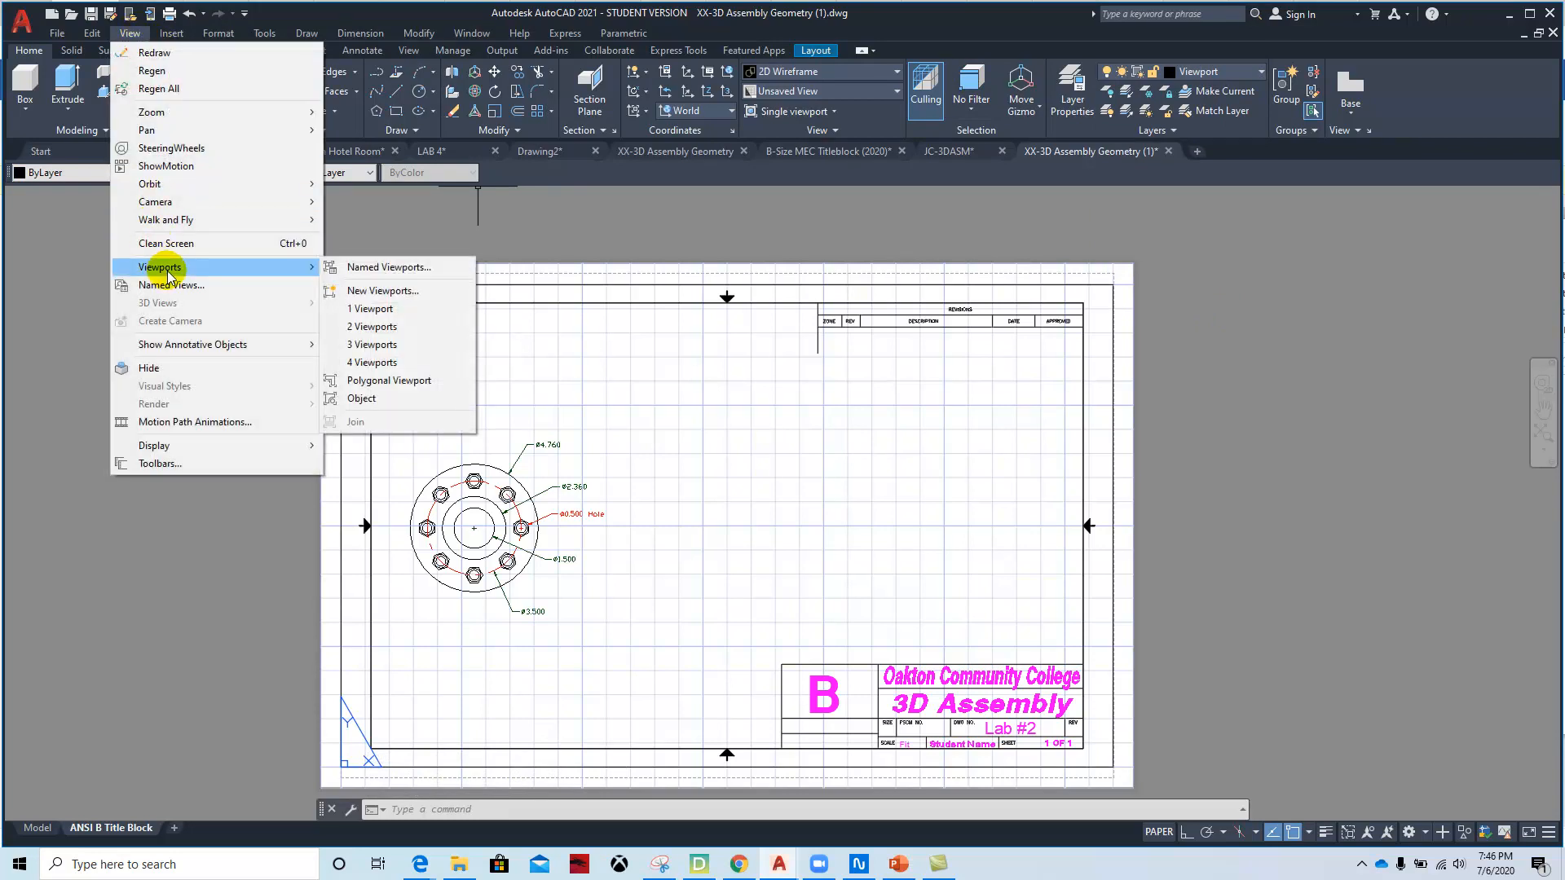
left_click(383, 309)
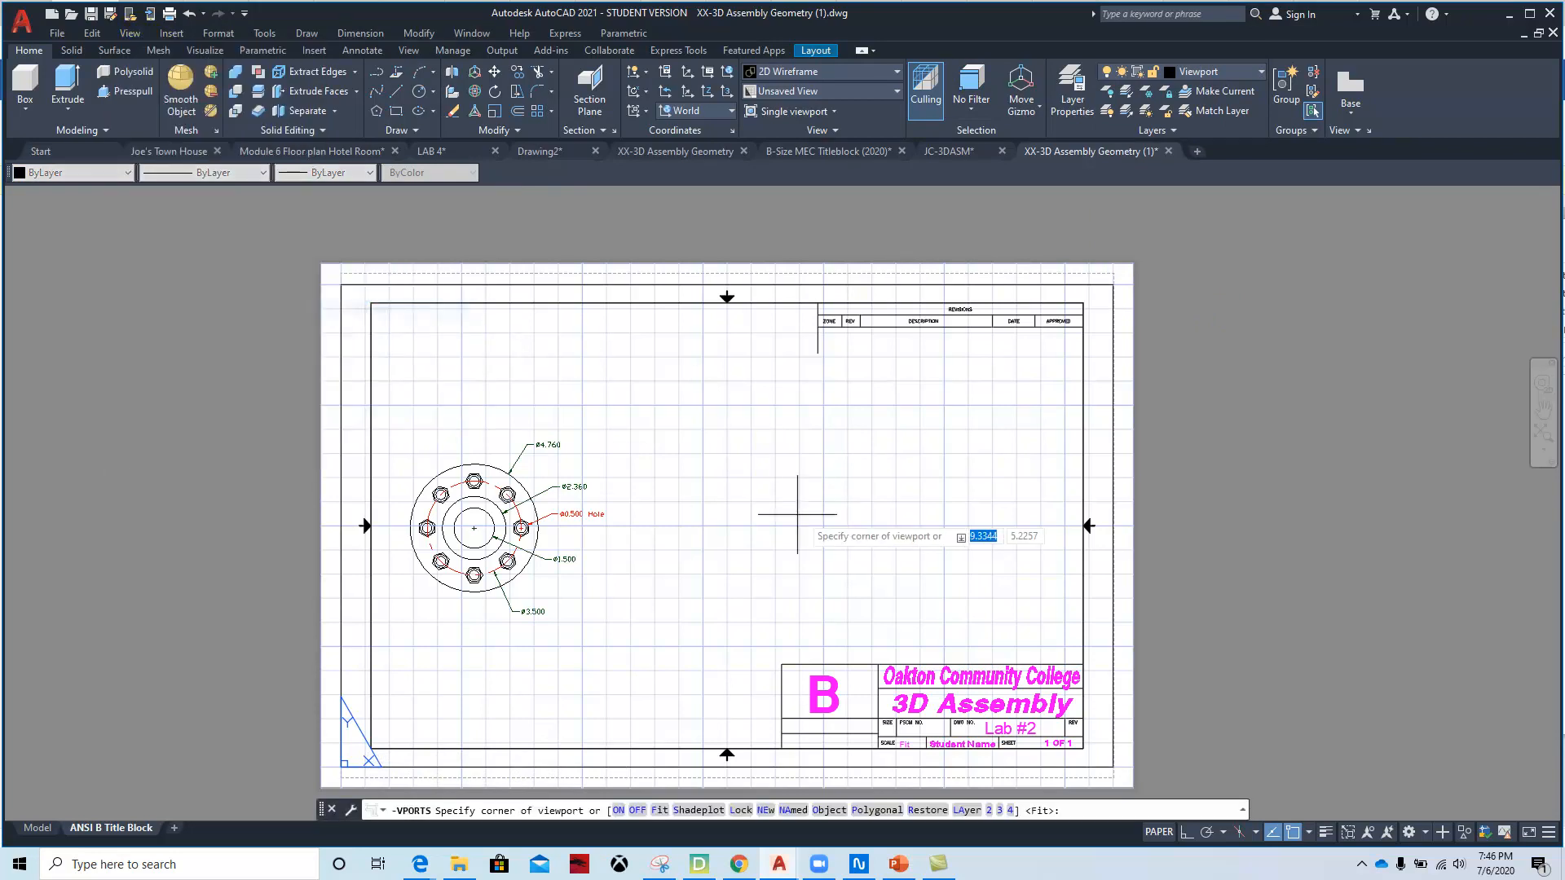
left_click(801, 365)
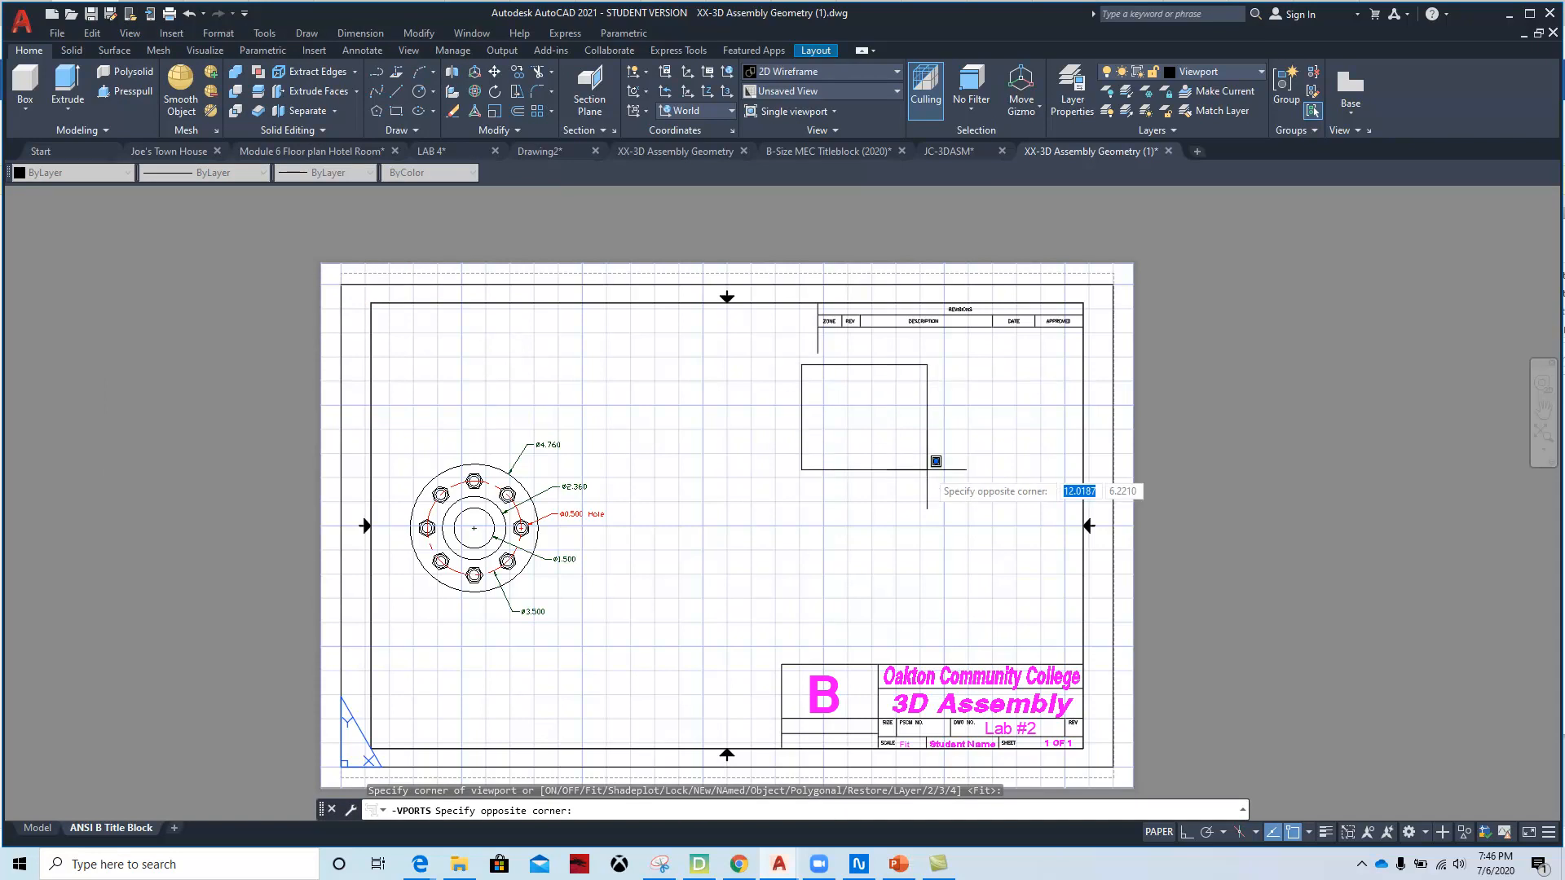
left_click(1064, 626)
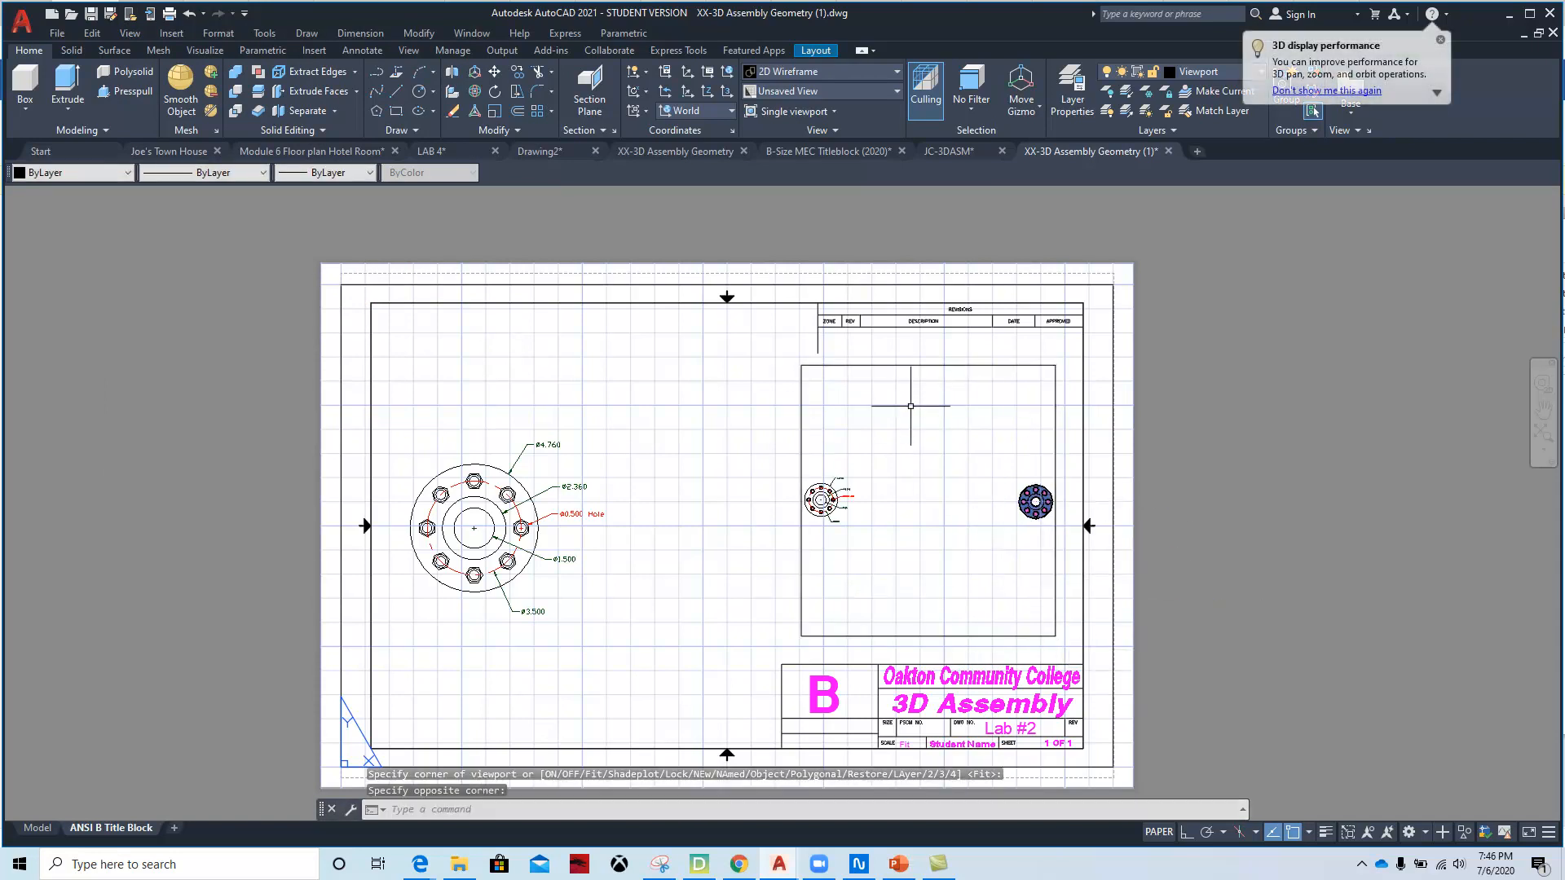
- Set the new viewport to the SE Isometric view and enlarge and centre the exploded flange assembly inside its frame
double_click(911, 437)
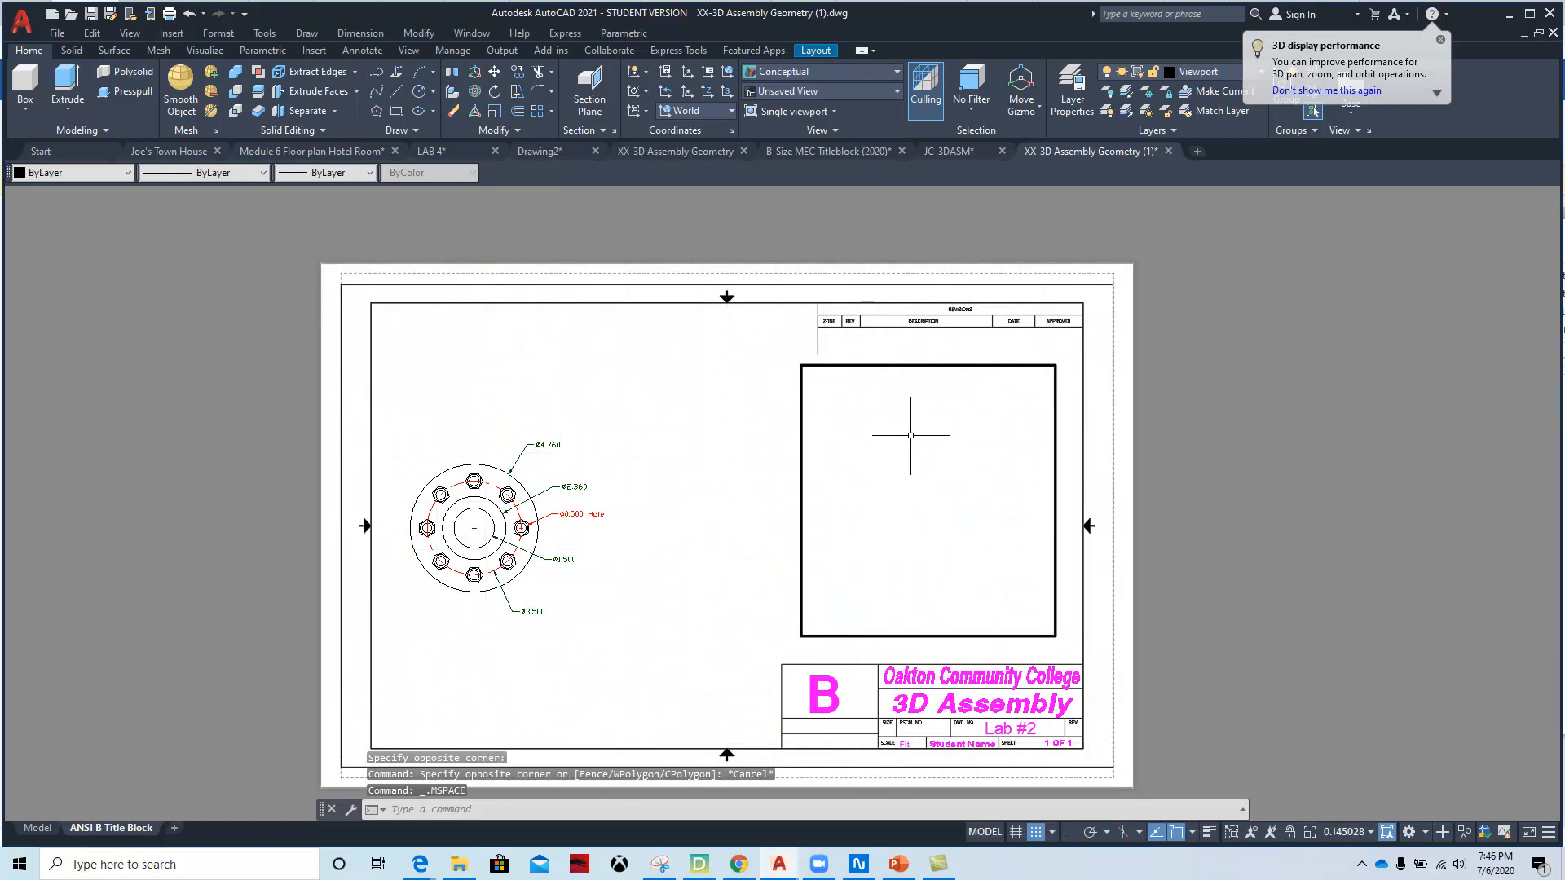
left_click(131, 33)
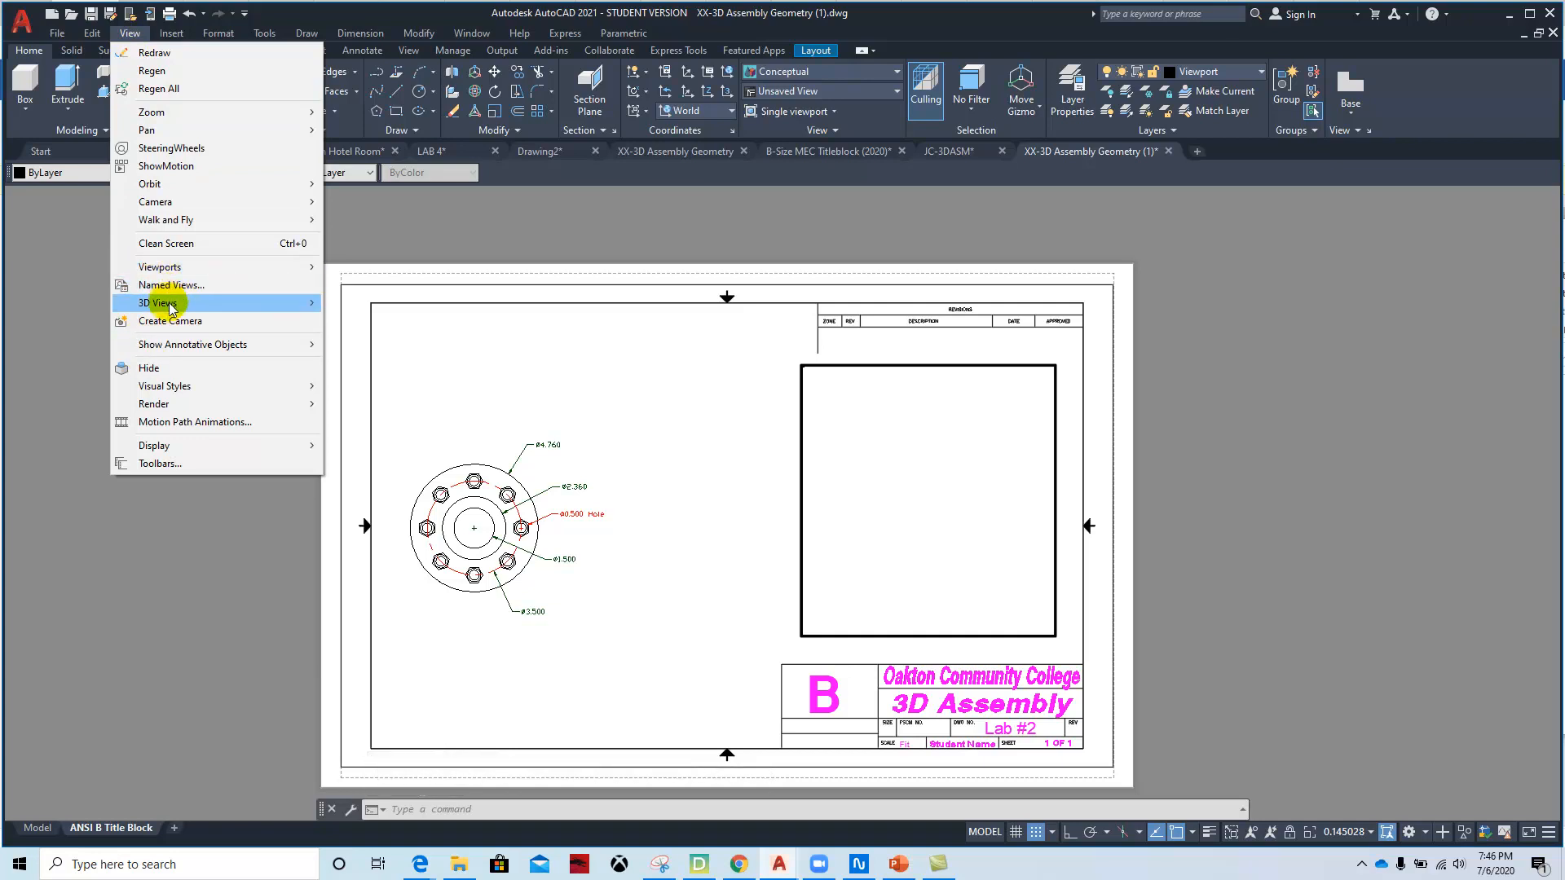
mouse_move(171, 308)
left_click(402, 493)
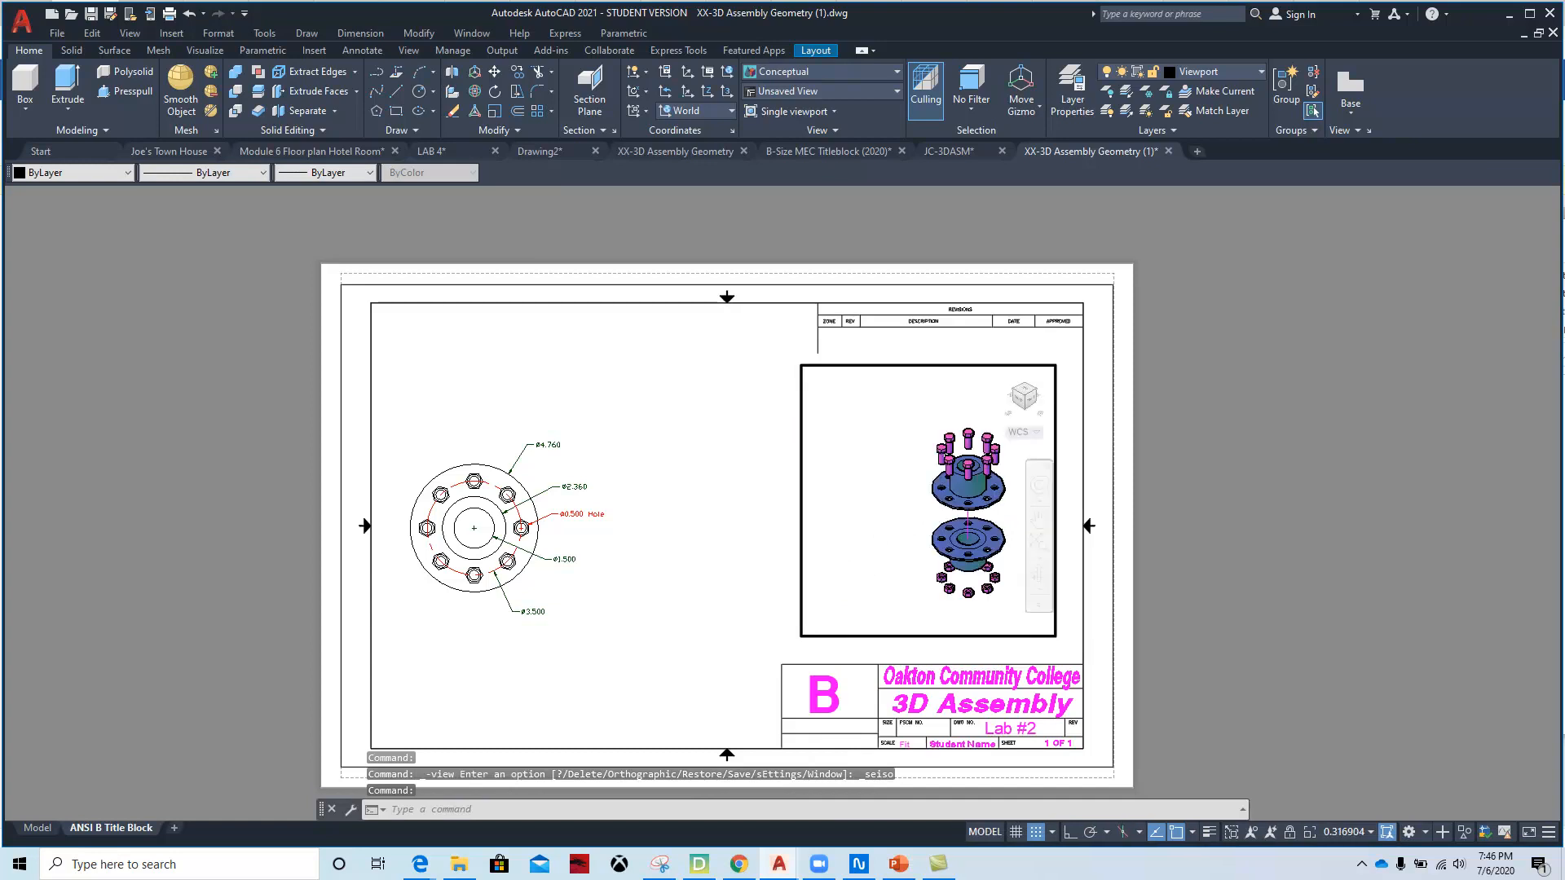
middle_click_drag(956, 497, 898, 474)
- Shift the dimensioned flange plan view slightly right and up within its own viewport, and return to paper space
double_click(677, 447)
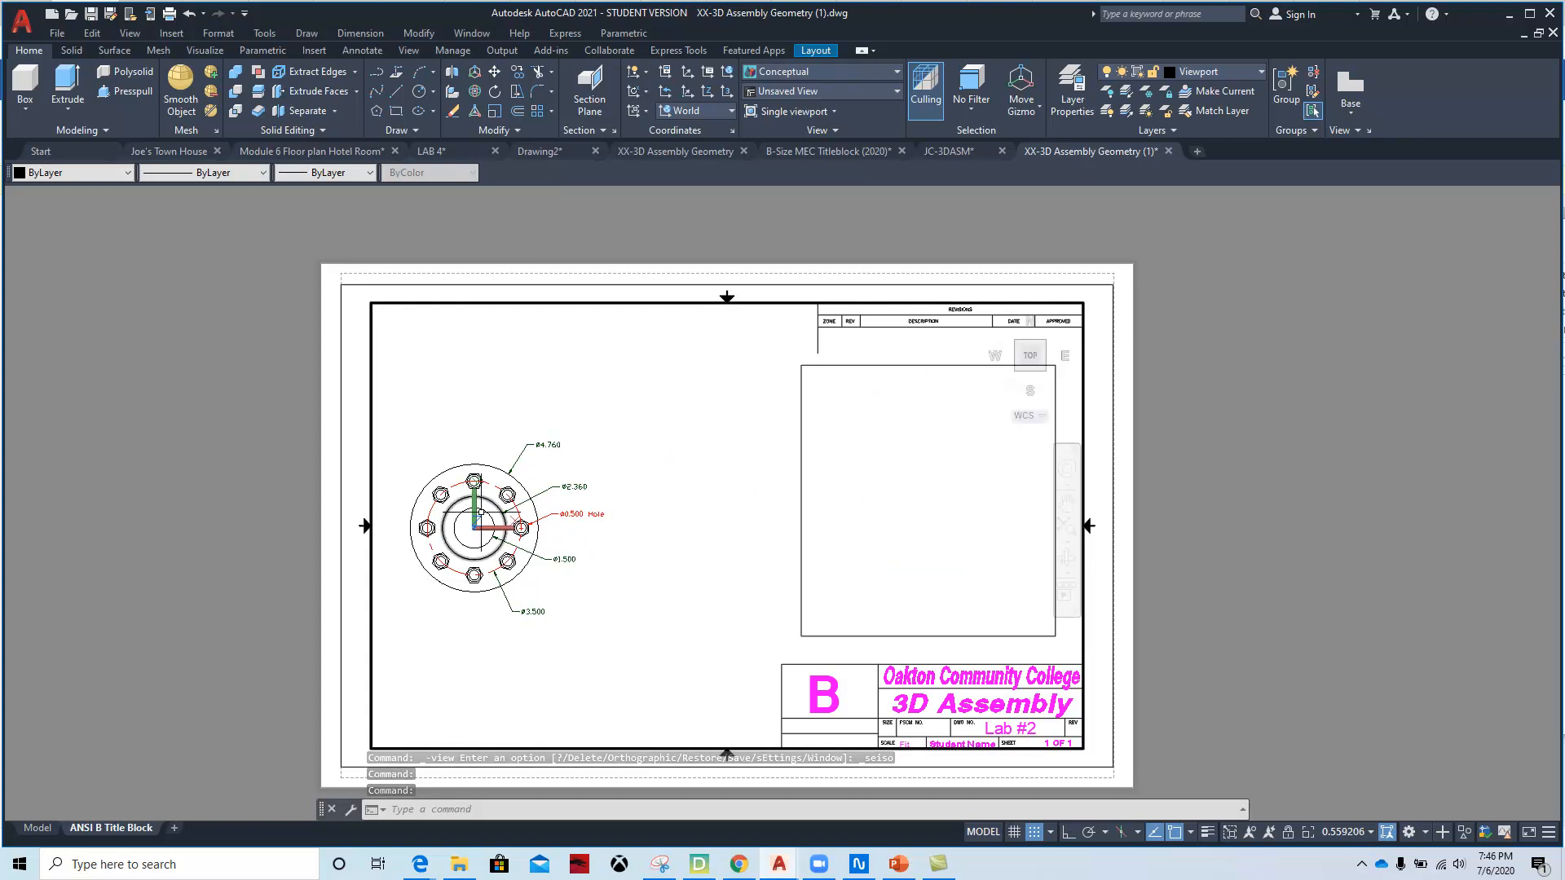
middle_click_drag(530, 480, 566, 472)
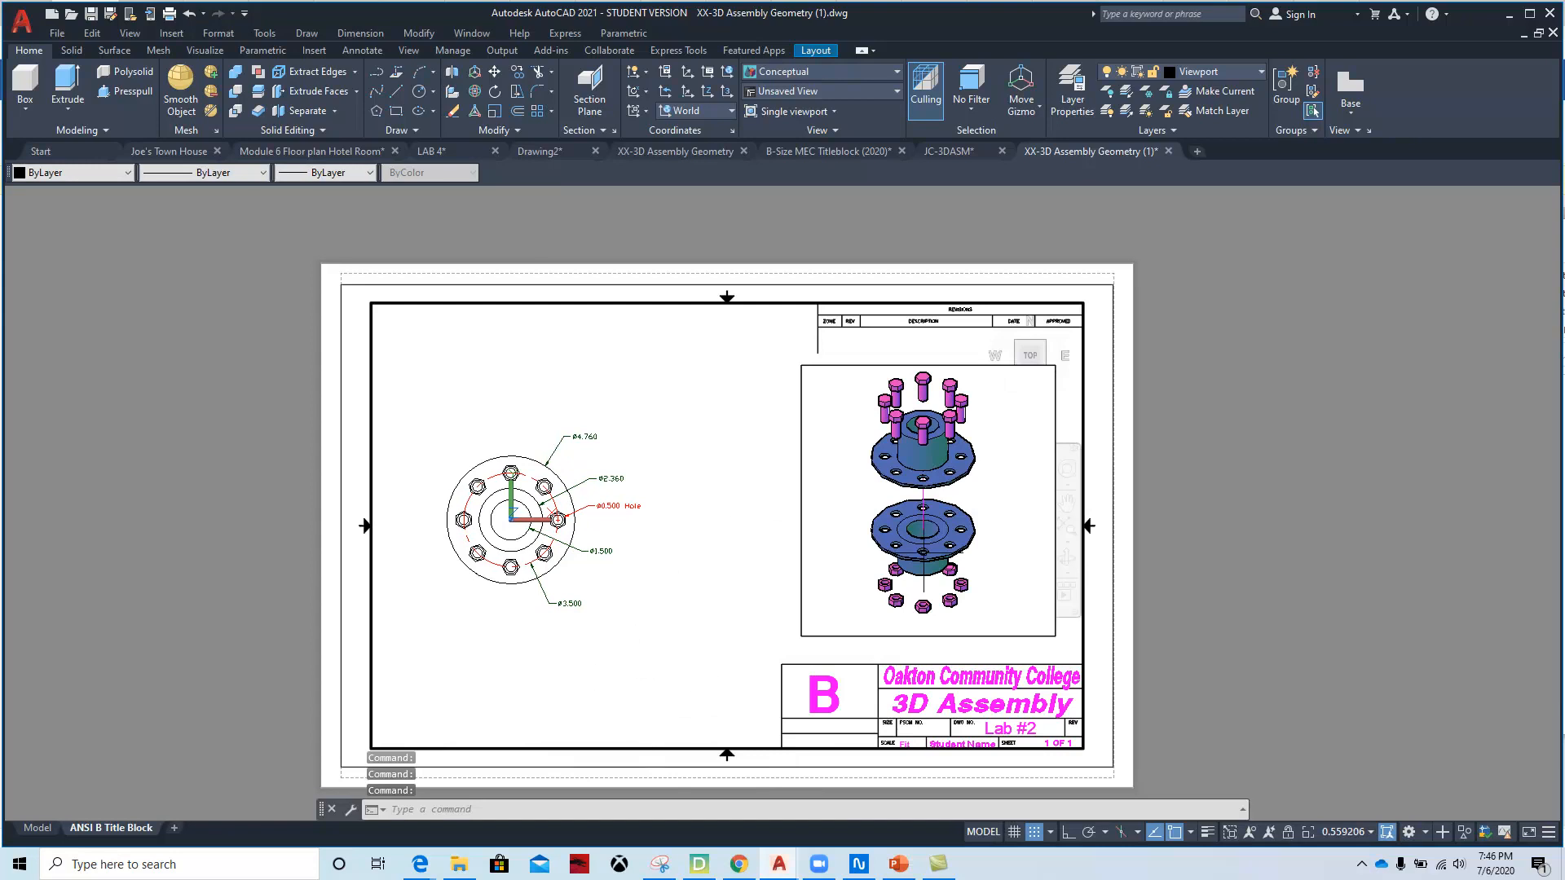
double_click(1121, 360)
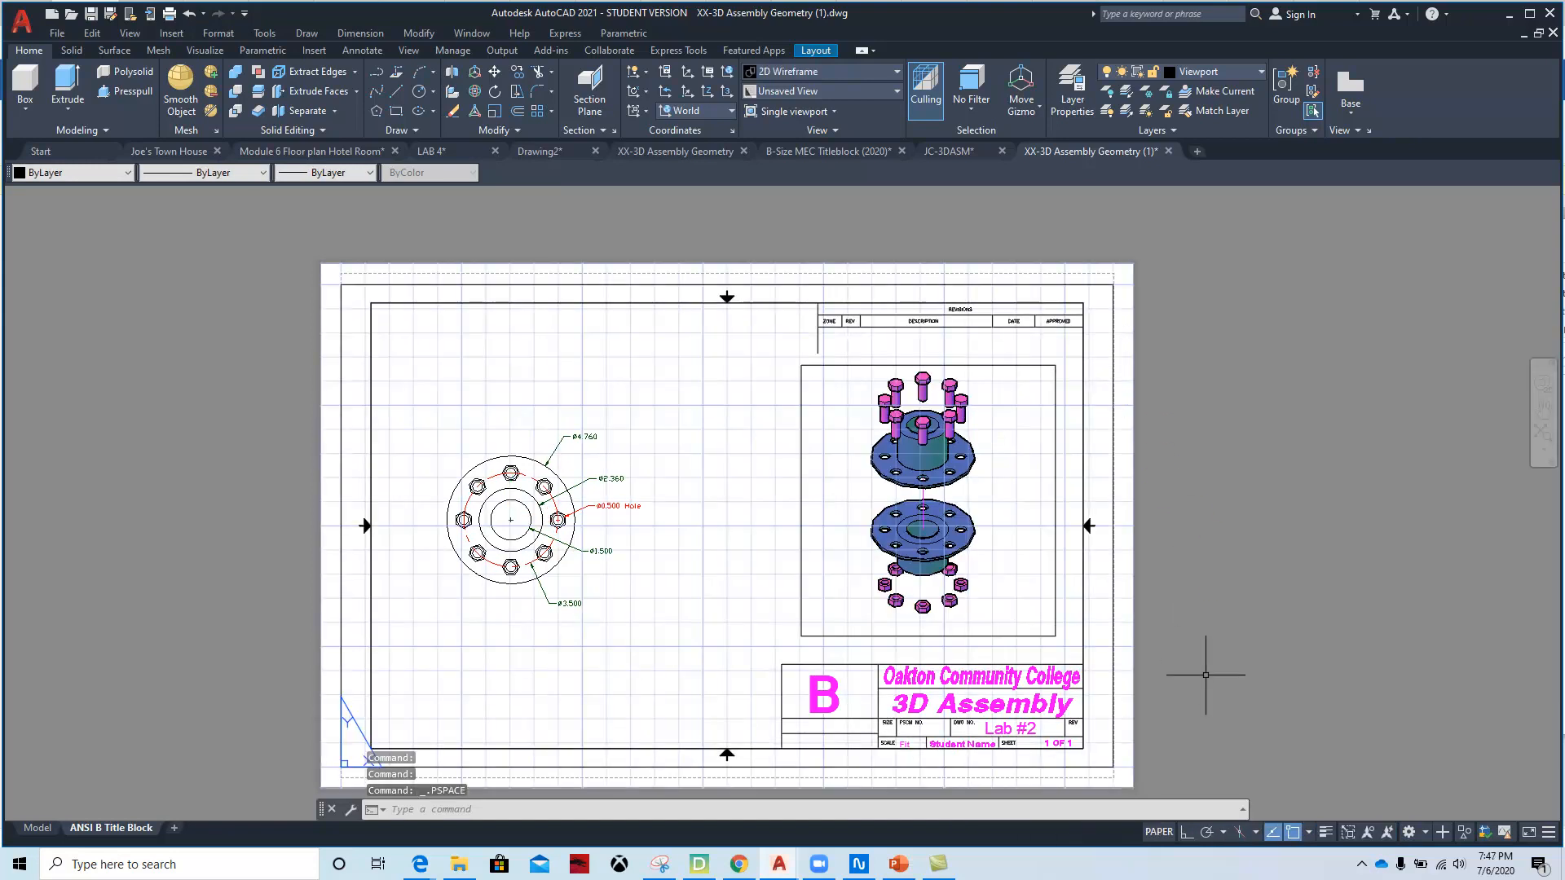
- Replace the Student Name placeholder in the title block with the student's name and end text editing
scroll(896, 619, "up", 2)
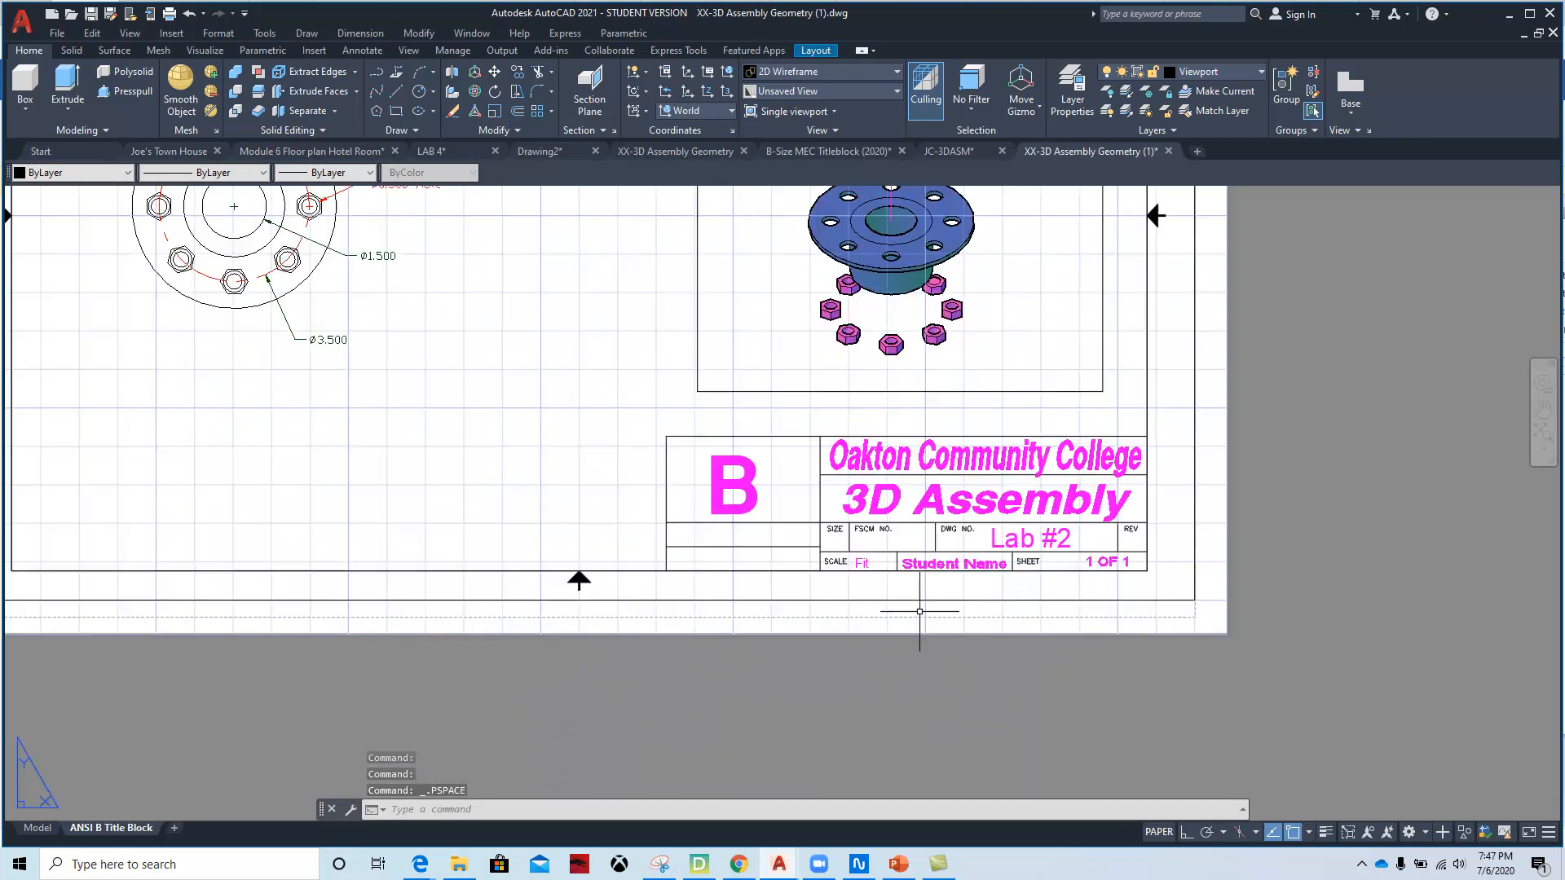
double_click(953, 567)
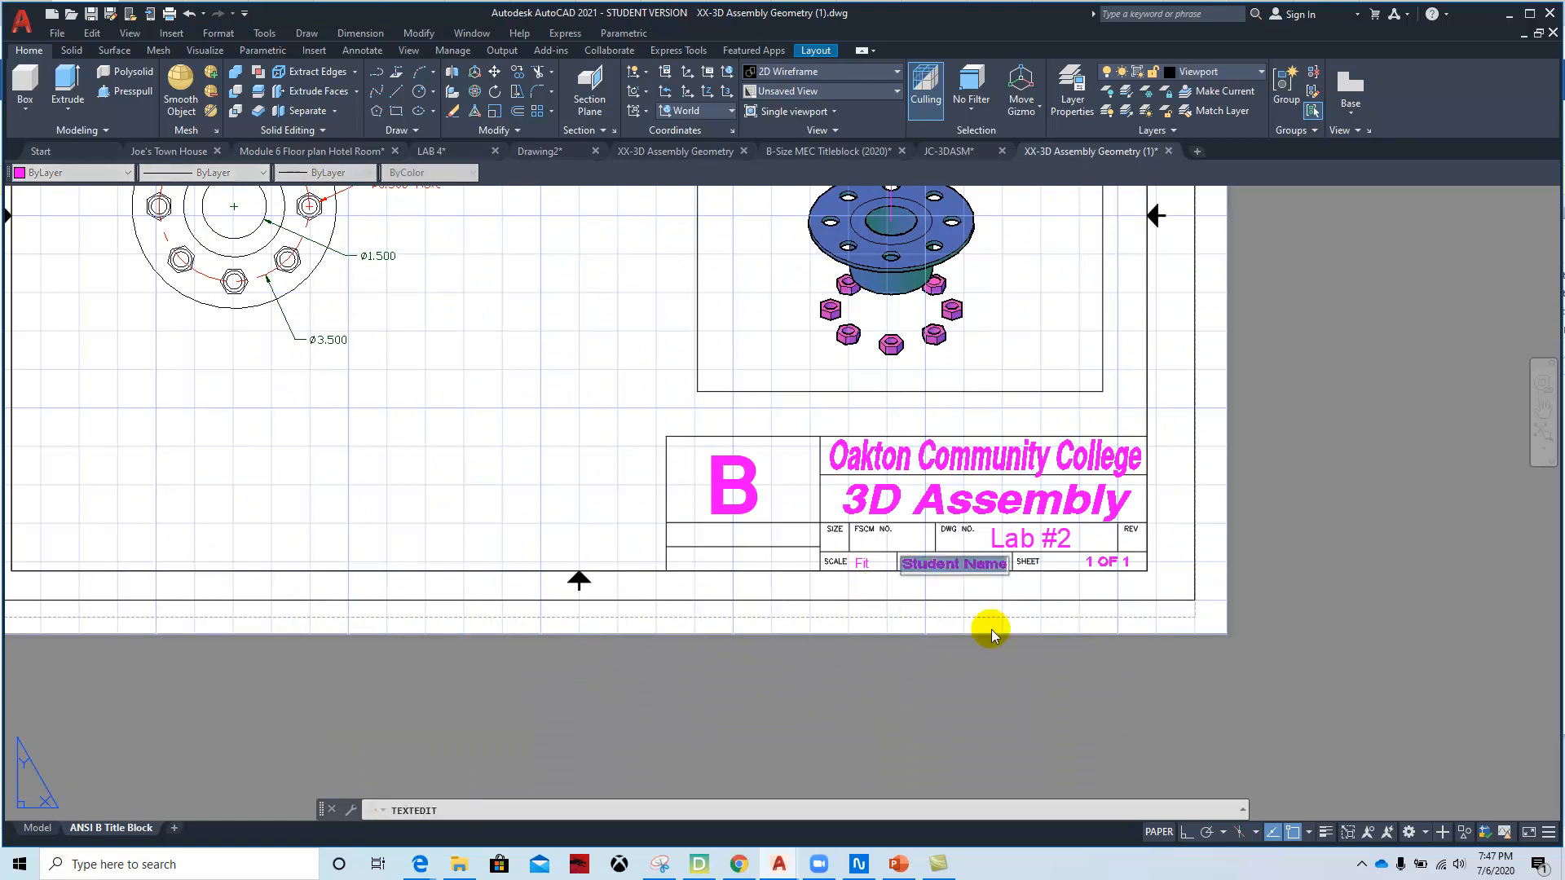
type("J. Ci")
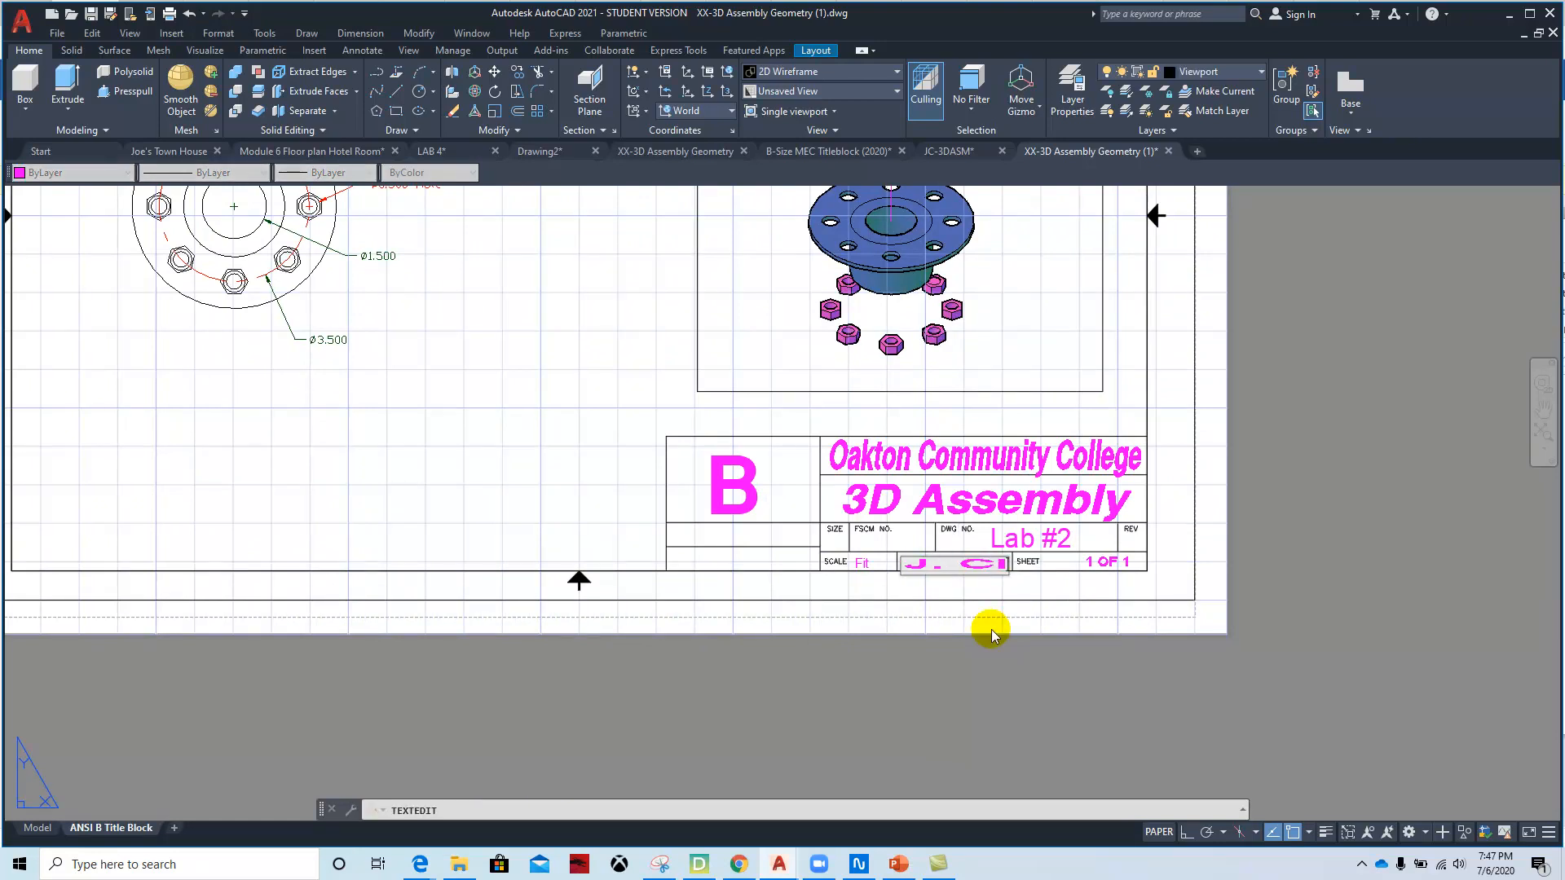
type("rone")
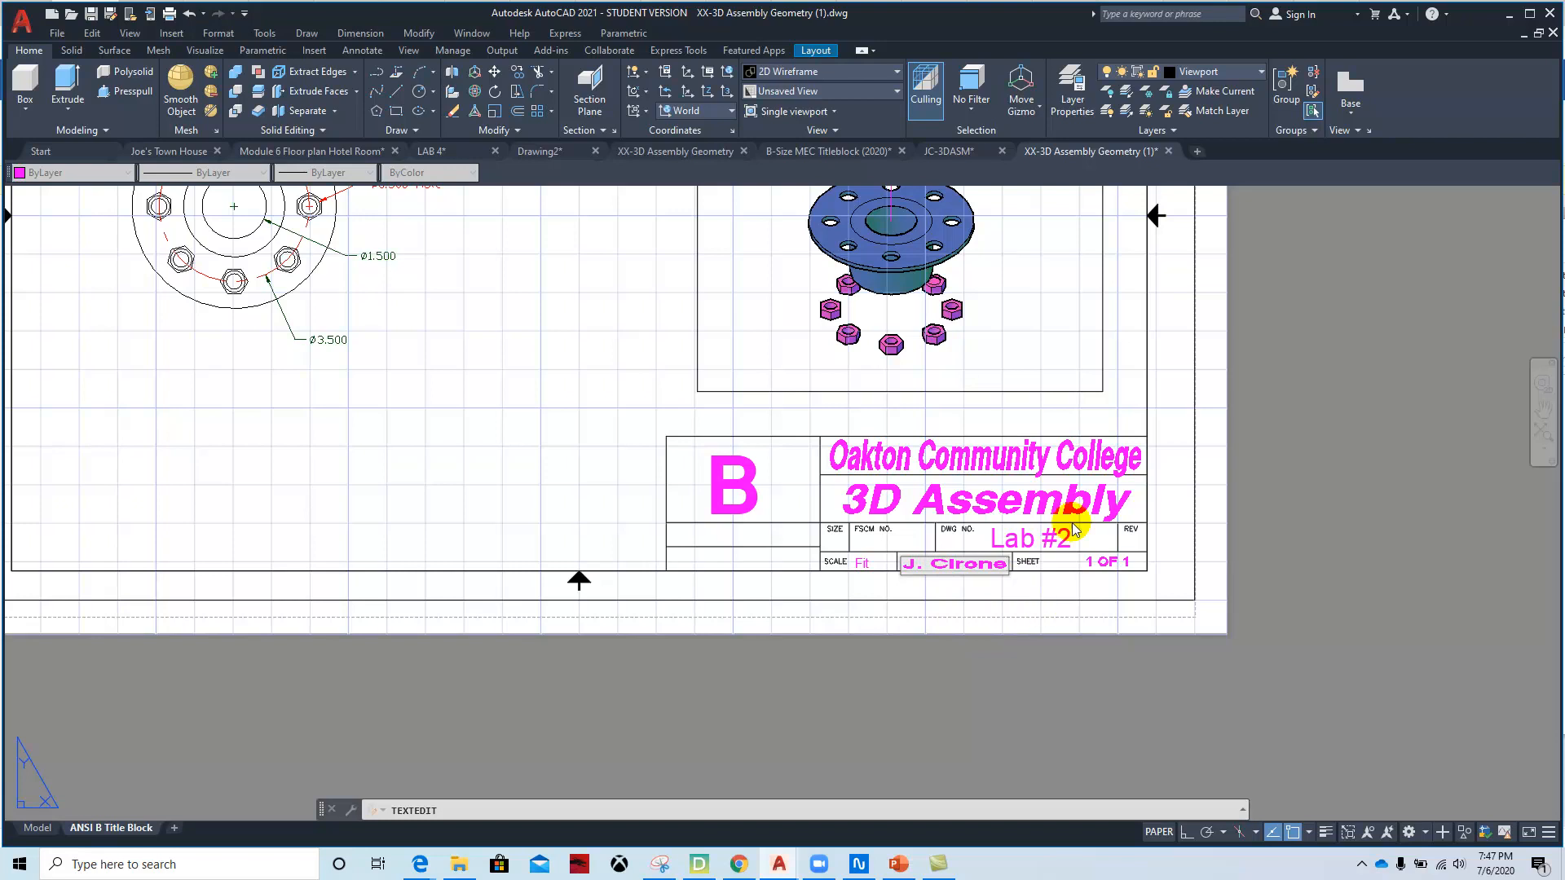
left_click(570, 470)
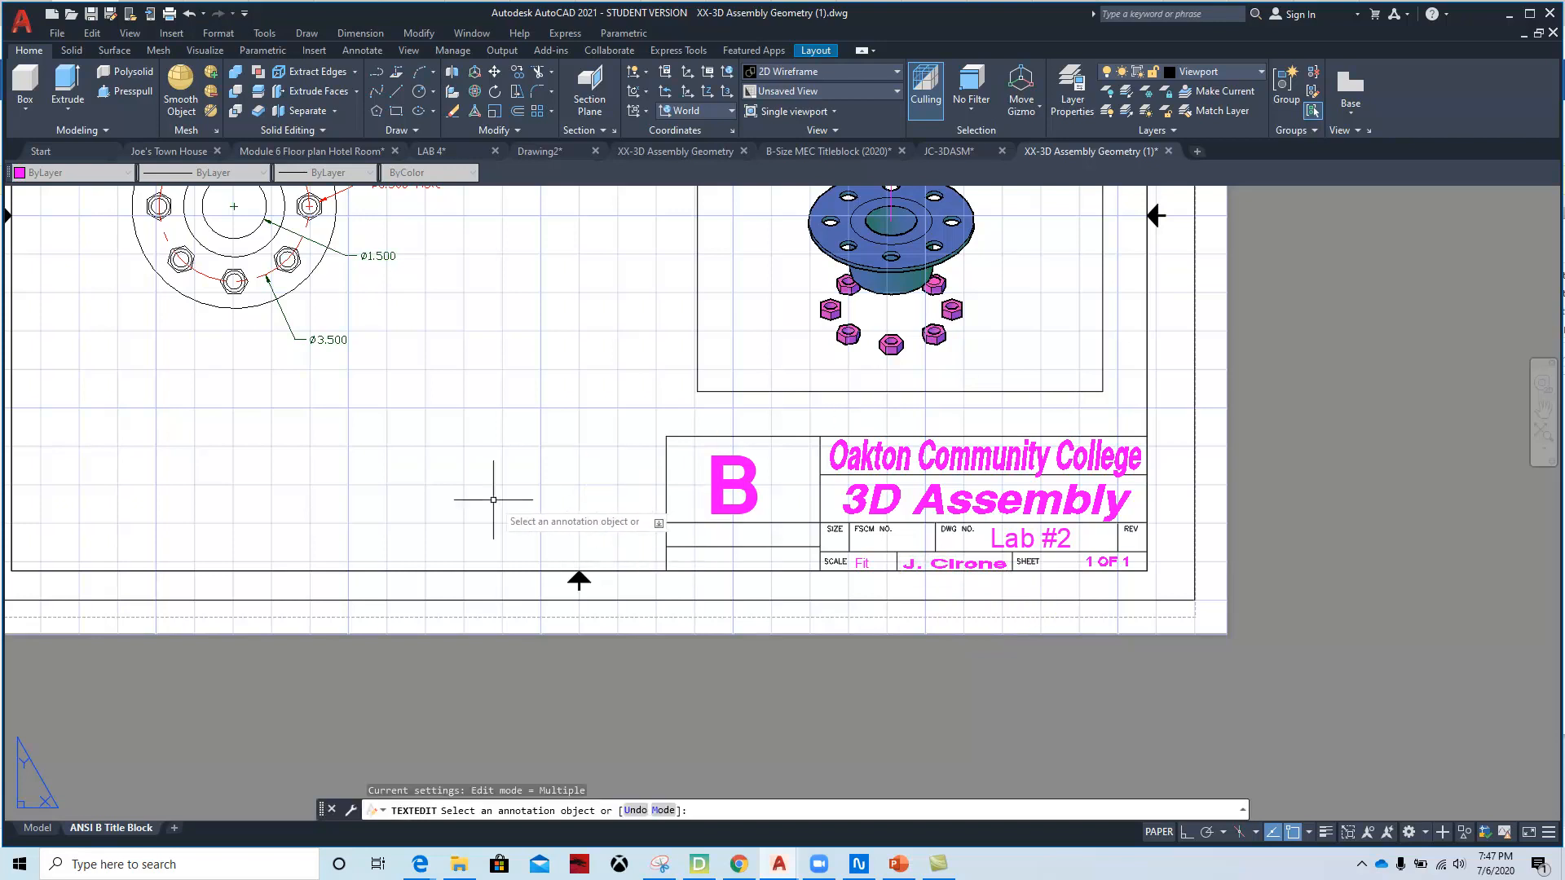
key("Escape")
scroll(489, 497, "down", 5)
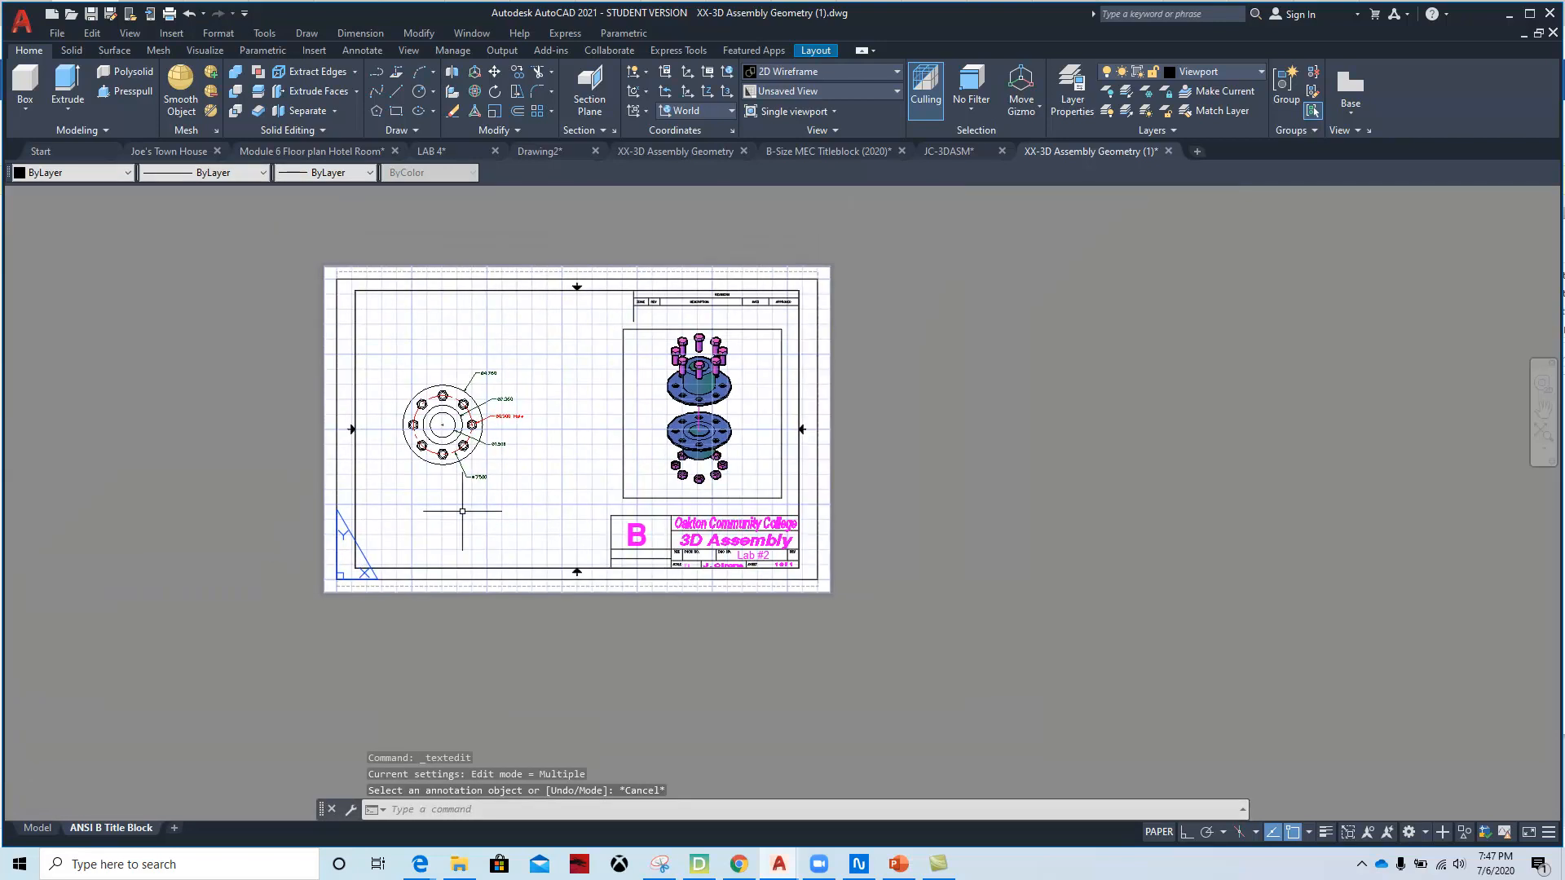
- Save the drawing to the Desktop under the new file name "JC-3D Assembly Geometry (1)" in AutoCAD 2018 Drawing format
left_click(57, 34)
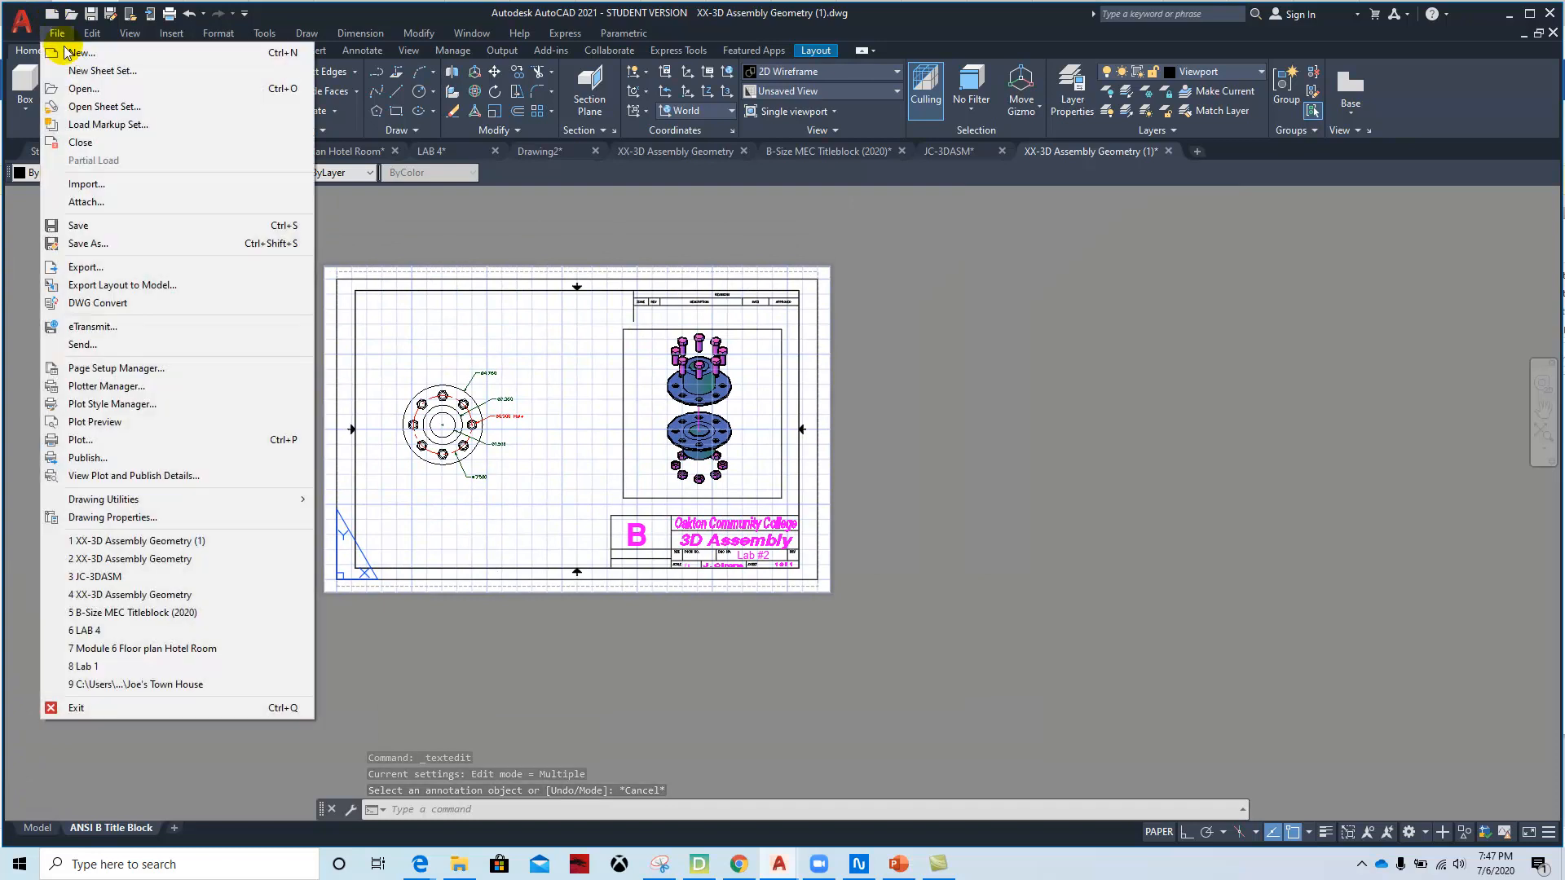
left_click(88, 244)
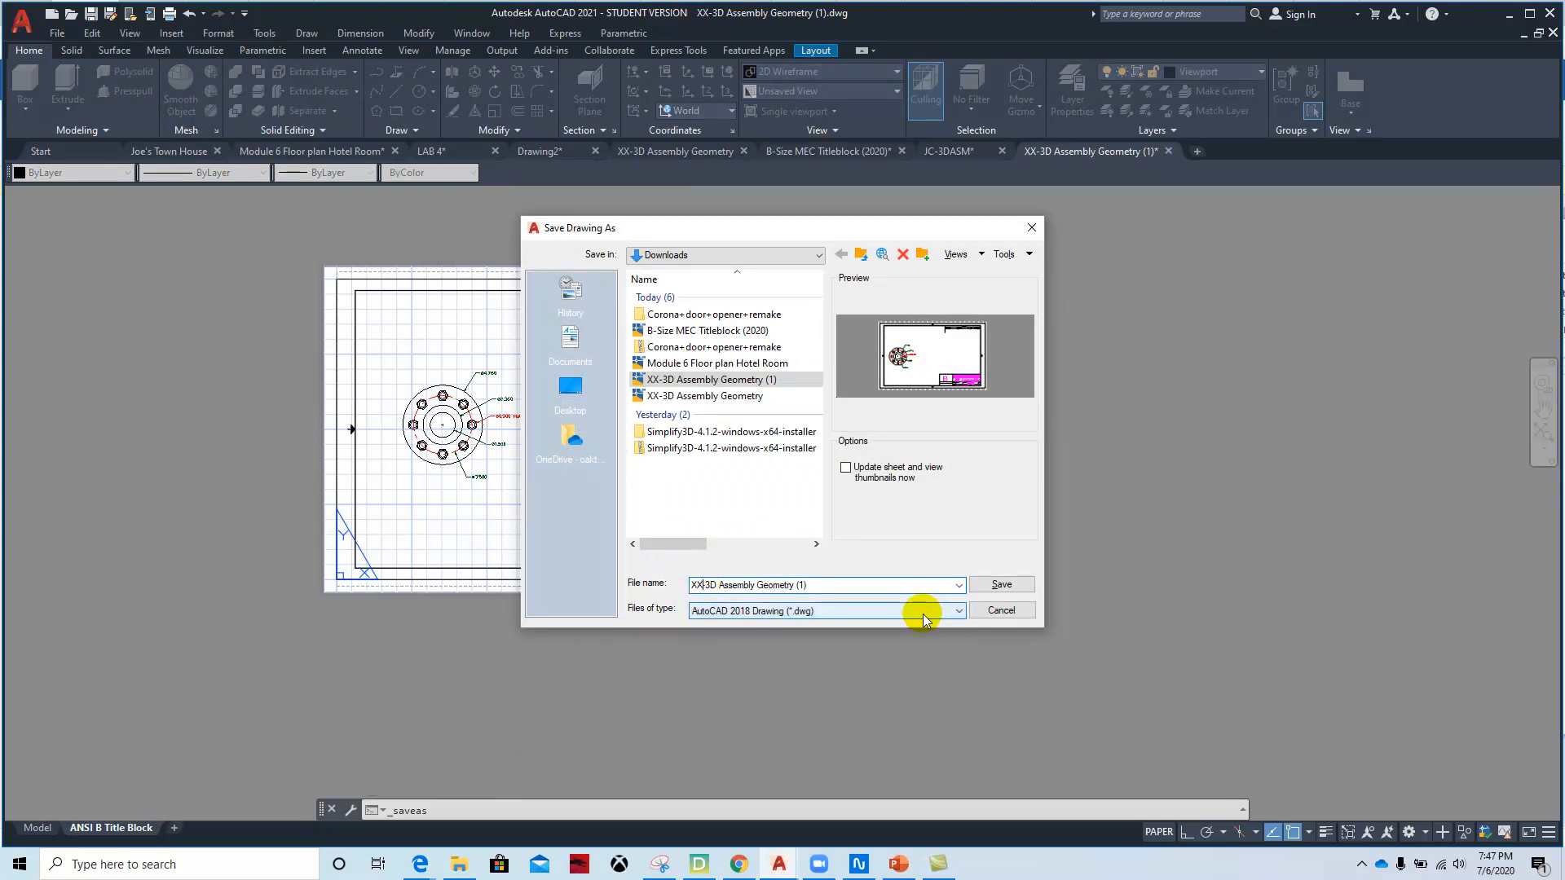
key("Delete")
key("Delete")
key("Delete")
type("JC")
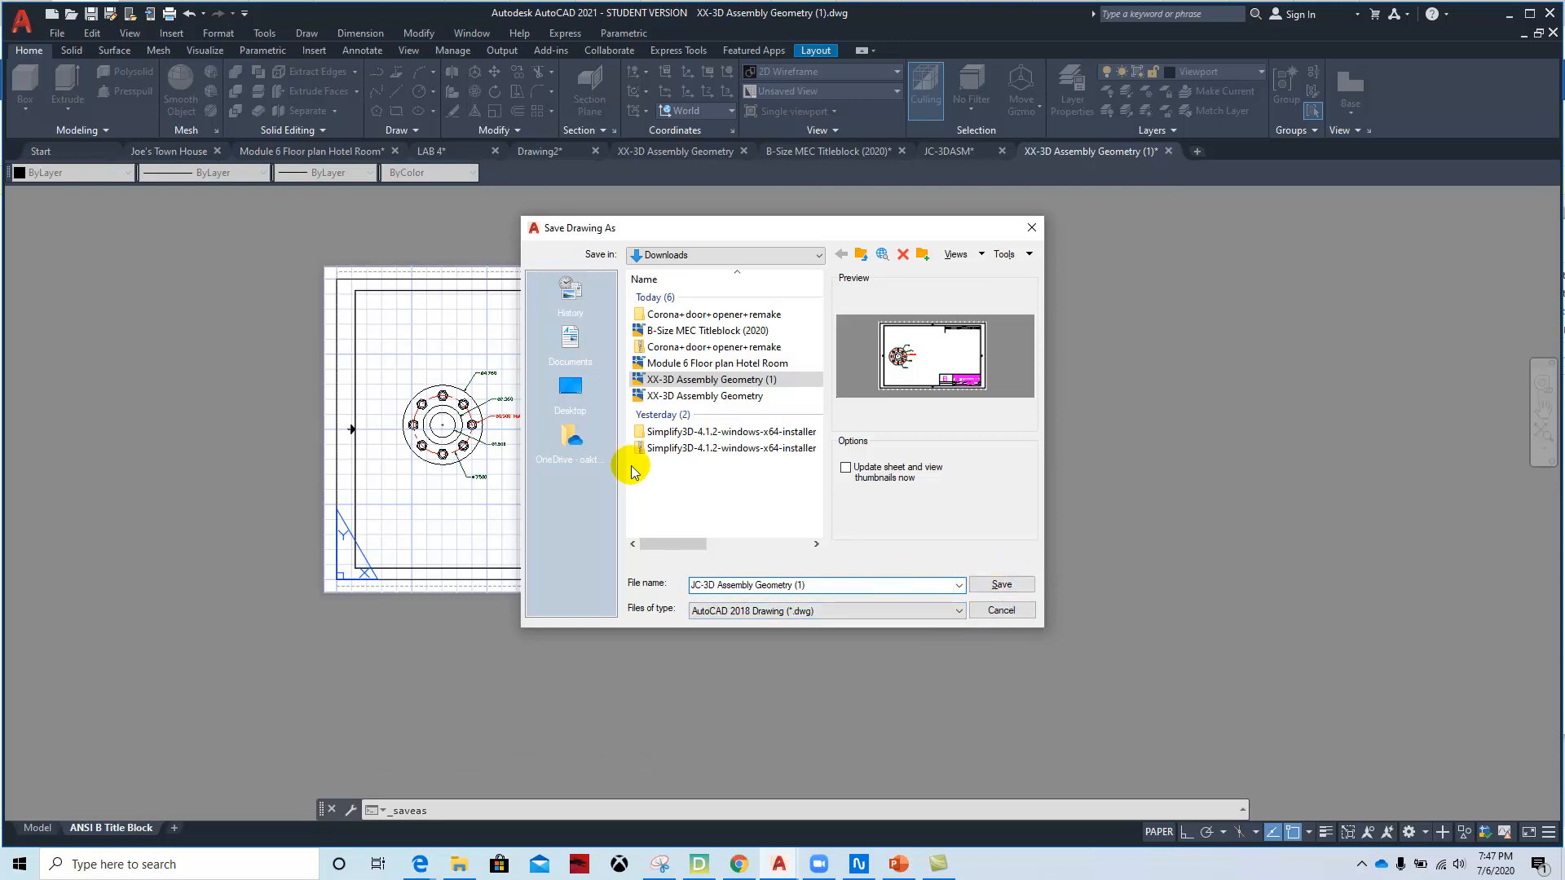
left_click(570, 388)
left_click(990, 586)
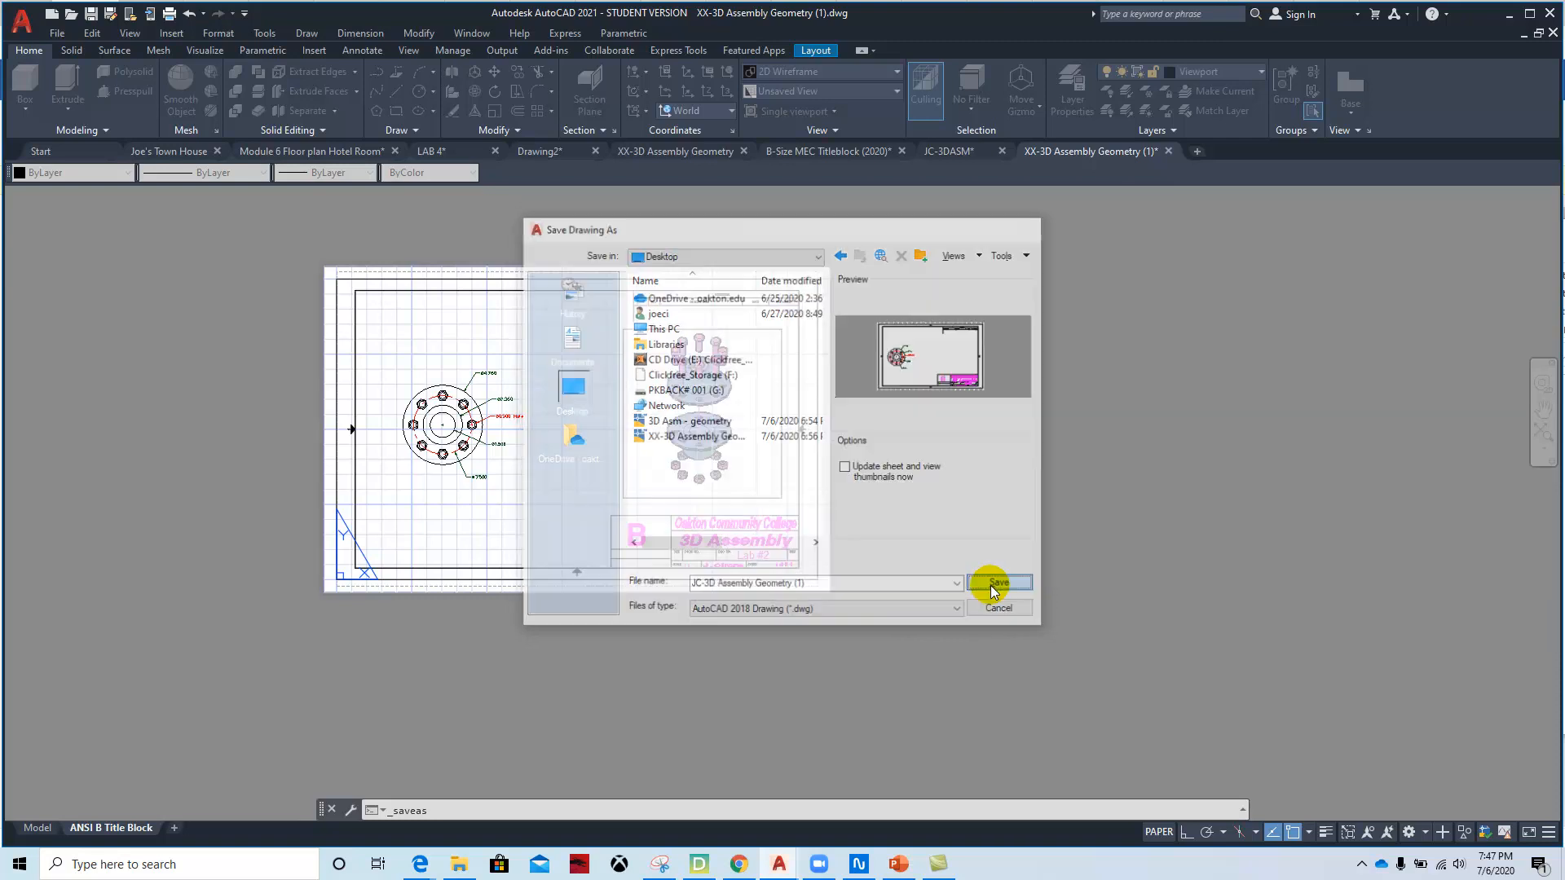